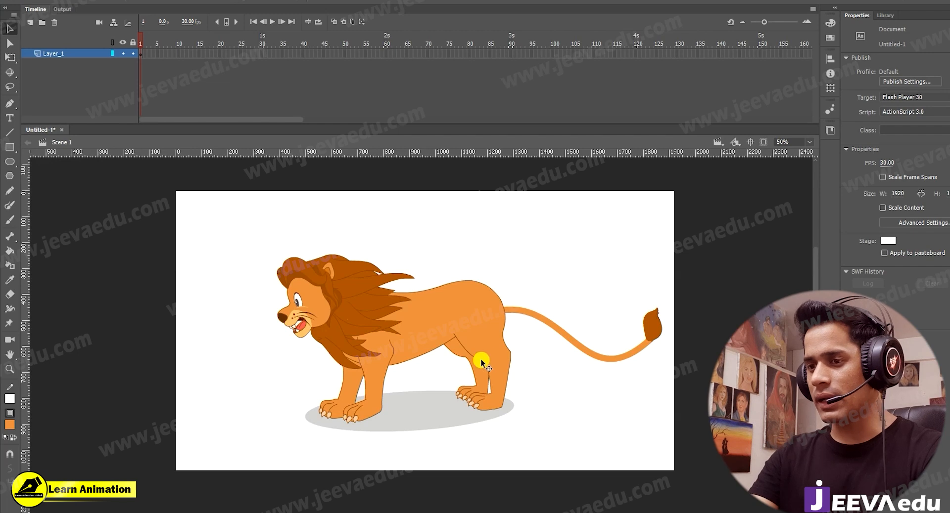
- Select the entire lion to see the separate parts it is built from
drag(254, 247, 678, 471)
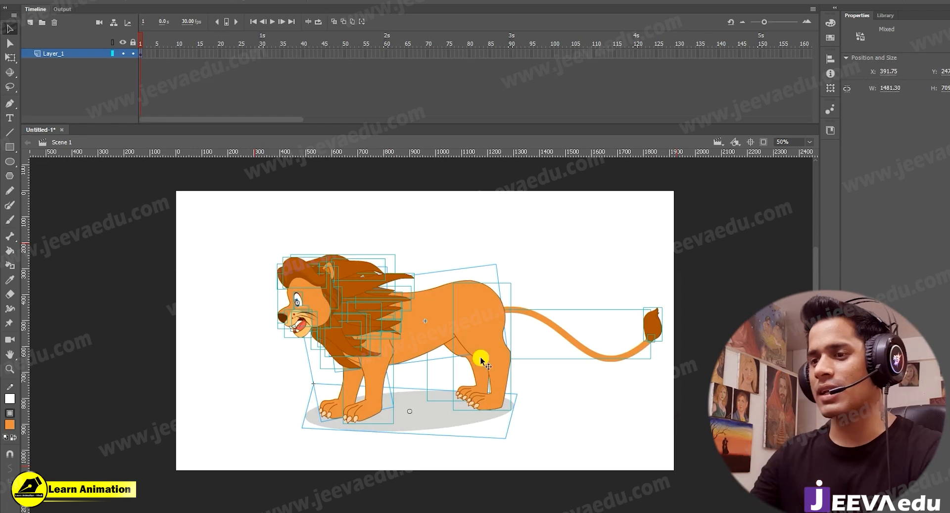
key(z)
click(407, 383)
alt+click(416, 360)
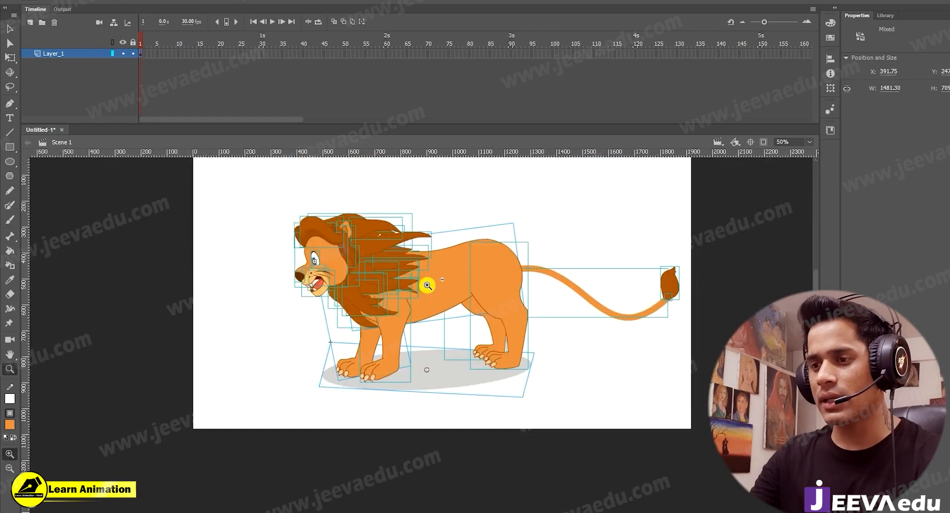
- Convert the lion's body from a graphic symbol into a group by breaking it apart and grouping the shape
click(439, 219)
key(z)
click(431, 297)
click(432, 301)
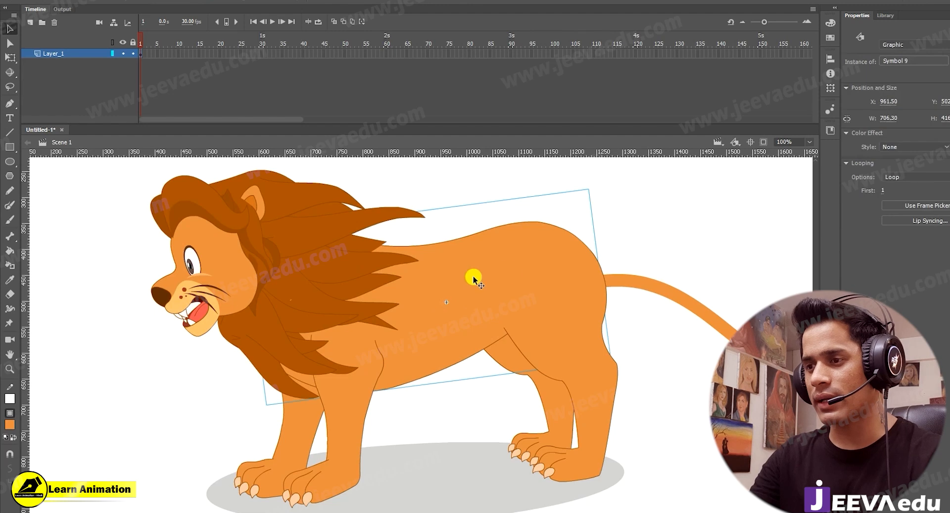
key(ctrl+b)
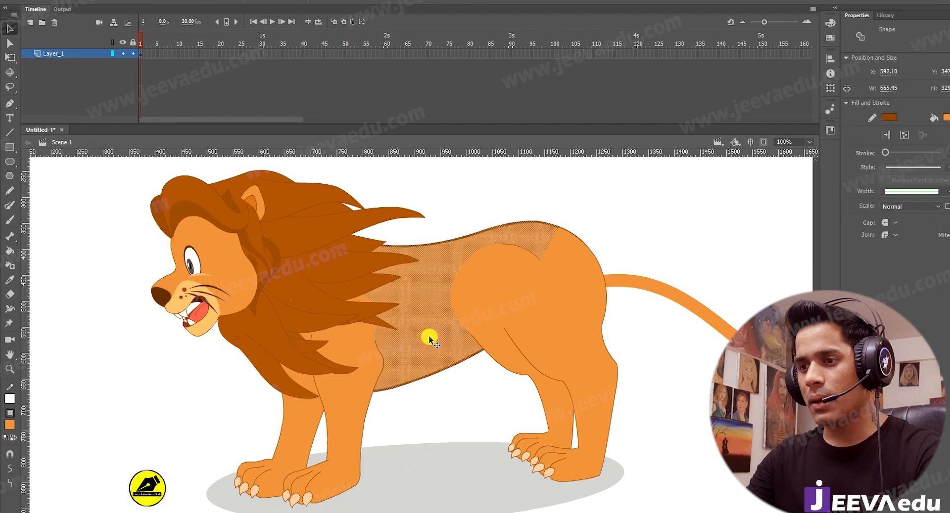
key(ctrl+z)
double_click(443, 331)
click(444, 333)
double_click(451, 314)
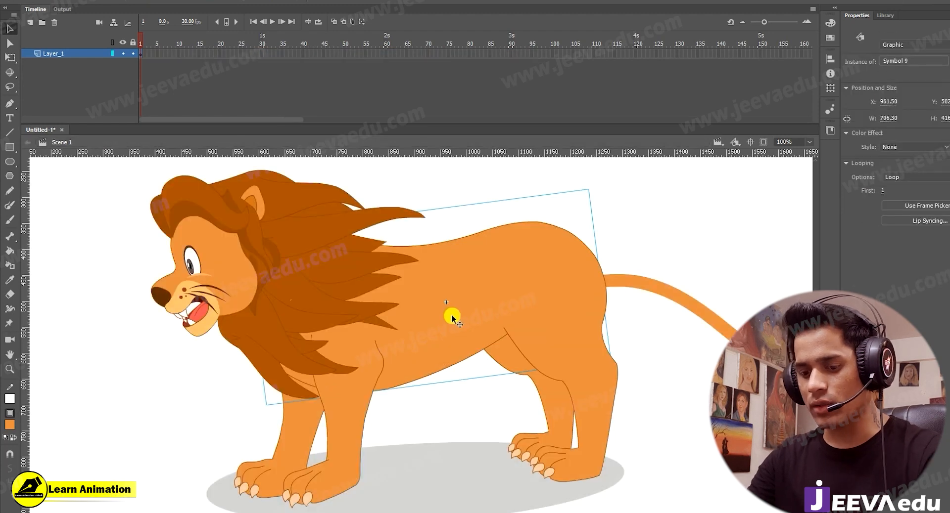
key(ctrl+minus)
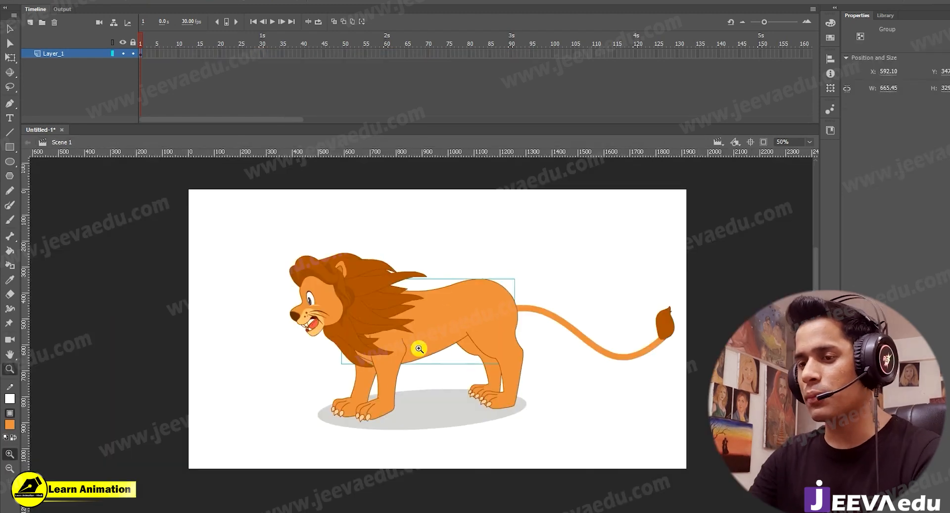
- Review the outlines of all the lion's parts up close, then clear the selection
drag(519, 369, 673, 428)
key(z)
click(418, 339)
drag(437, 358, 438, 366)
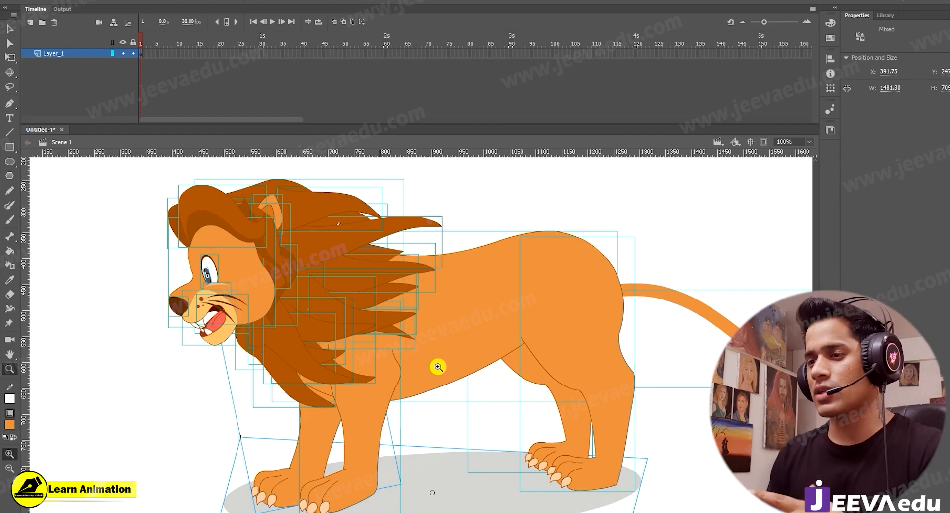
key(v)
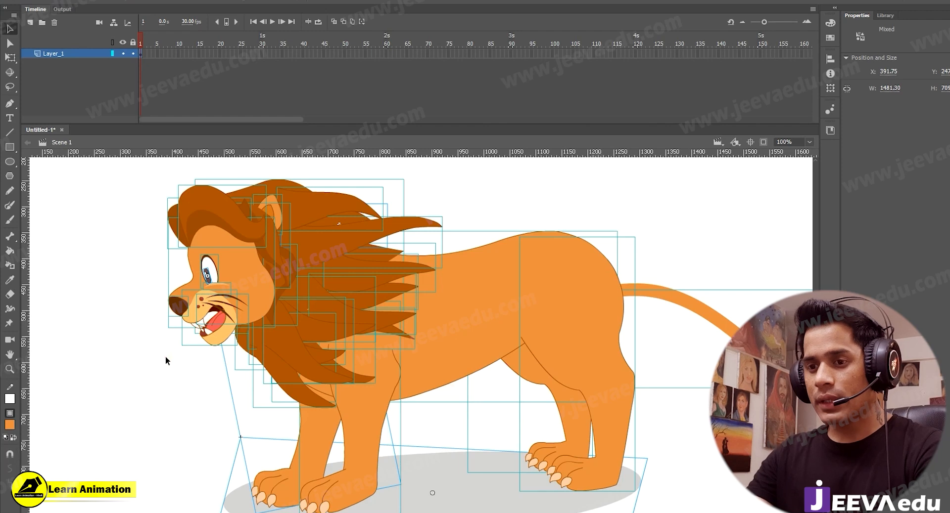
click(166, 361)
key(z)
alt+click(357, 384)
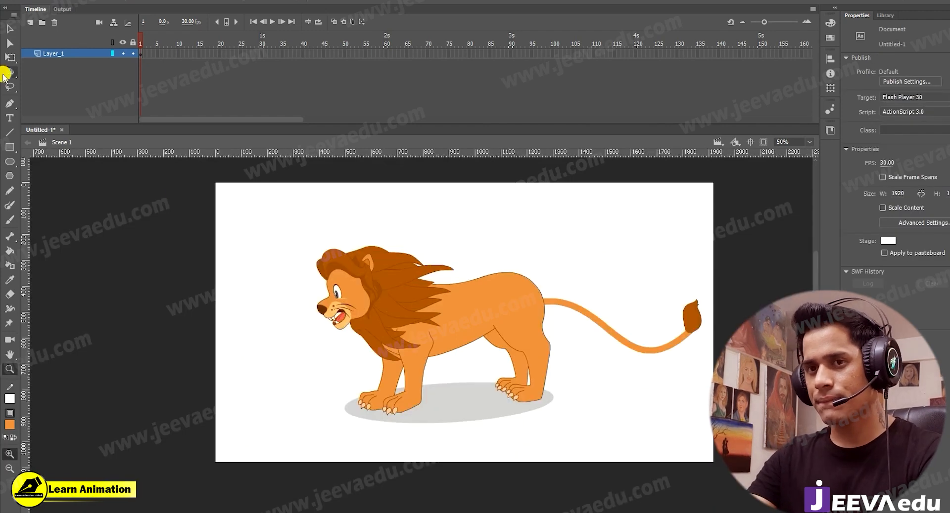
click(10, 28)
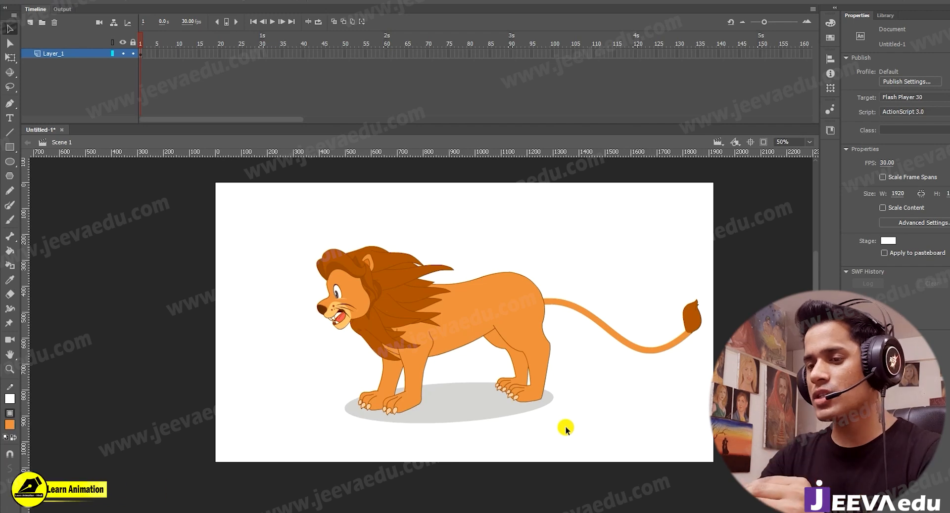
- Open the near front leg group and select its fill to inspect the leg's shape
click(421, 376)
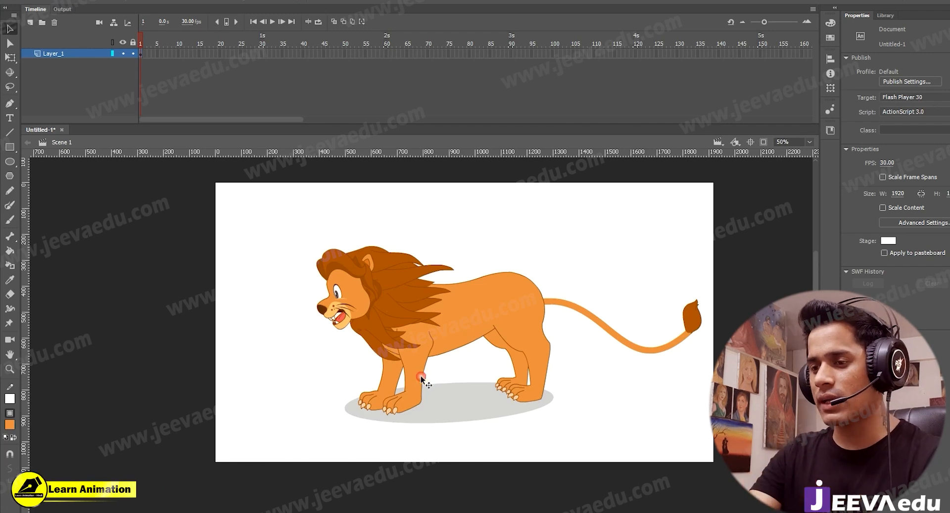
click(440, 348)
key(ctrl+space)
ctrl+click(425, 358)
click(422, 354)
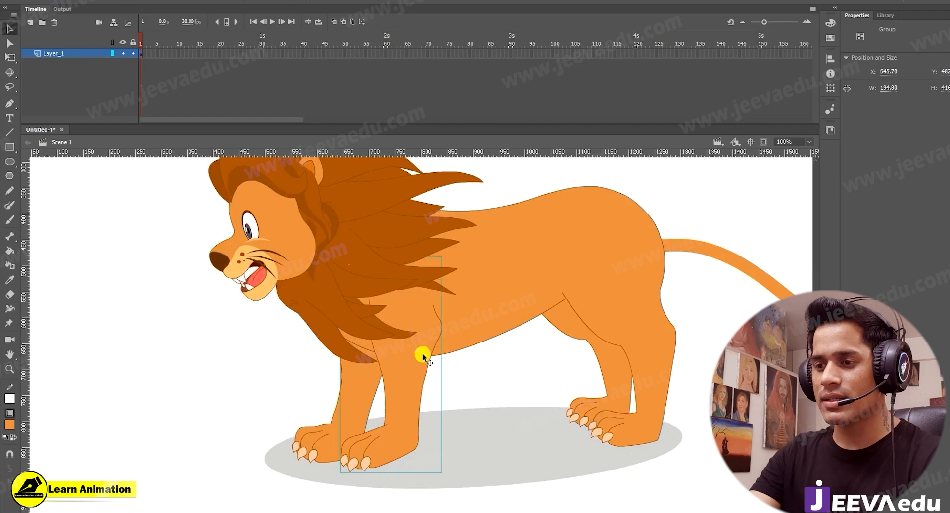
double_click(412, 391)
key(ctrl+space)
ctrl+click(413, 378)
click(410, 377)
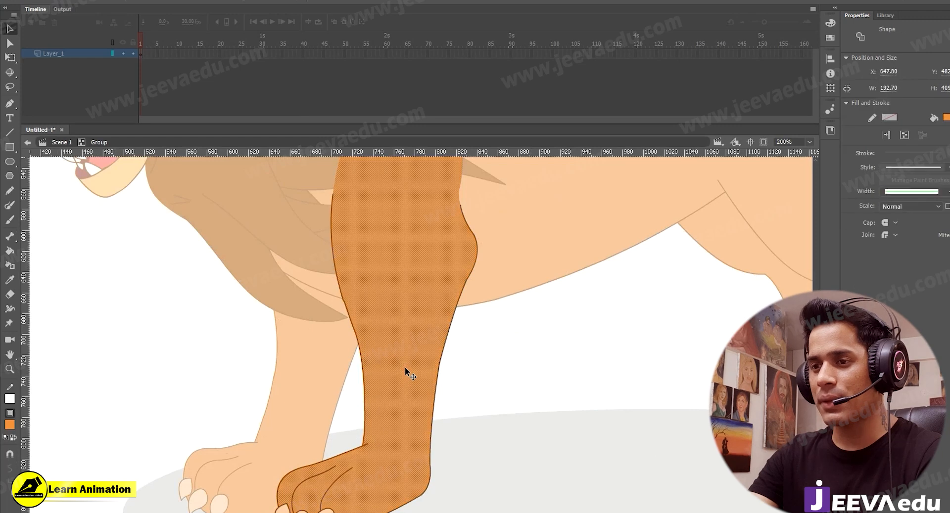
- Select the near front leg's fill together with its outline, then return to the main scene
double_click(395, 483)
key(ctrl+space)
ctrl+alt+click(411, 365)
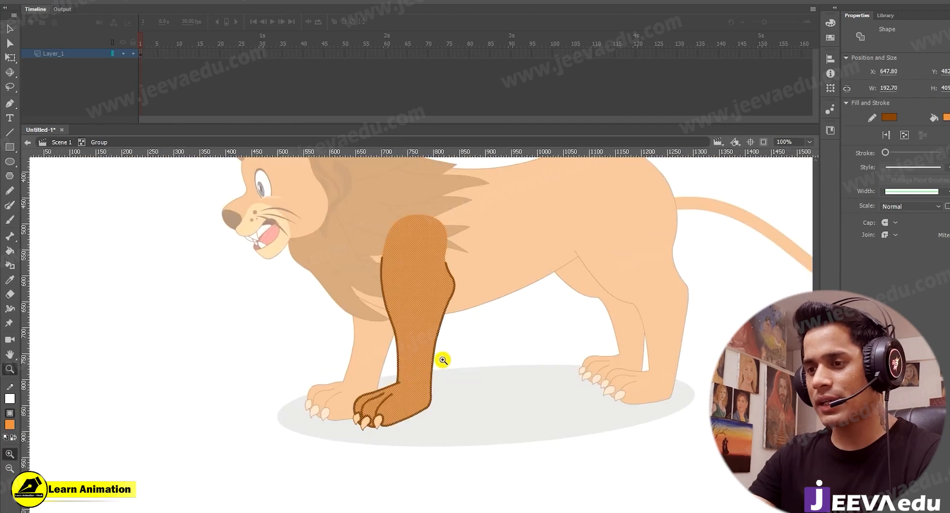
key(v)
double_click(464, 363)
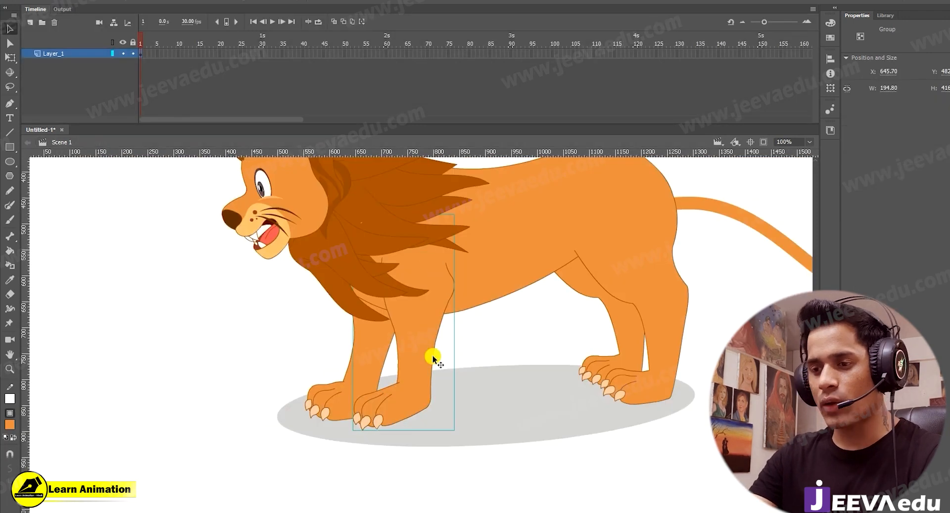
- Inspect the artwork inside the far front leg's symbol and return to the main scene
click(385, 375)
key(space)
drag(486, 346, 403, 440)
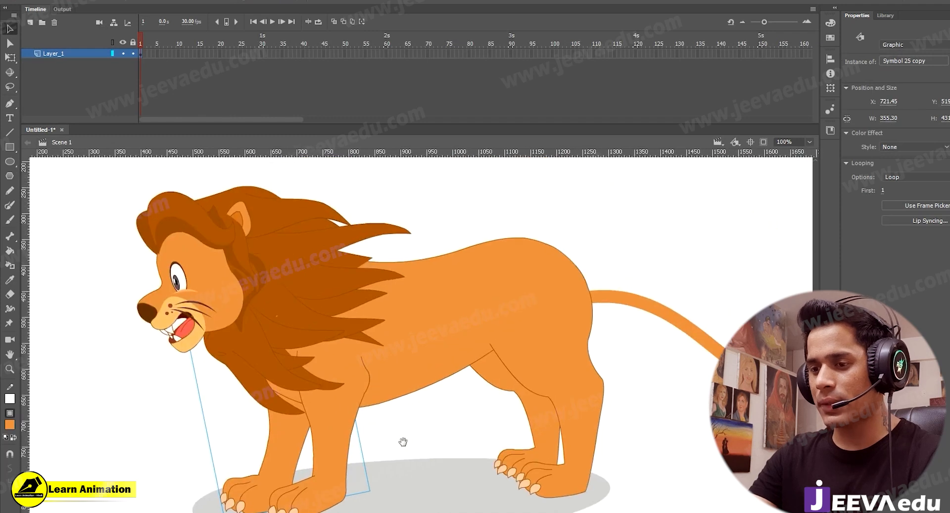
drag(339, 446, 373, 399)
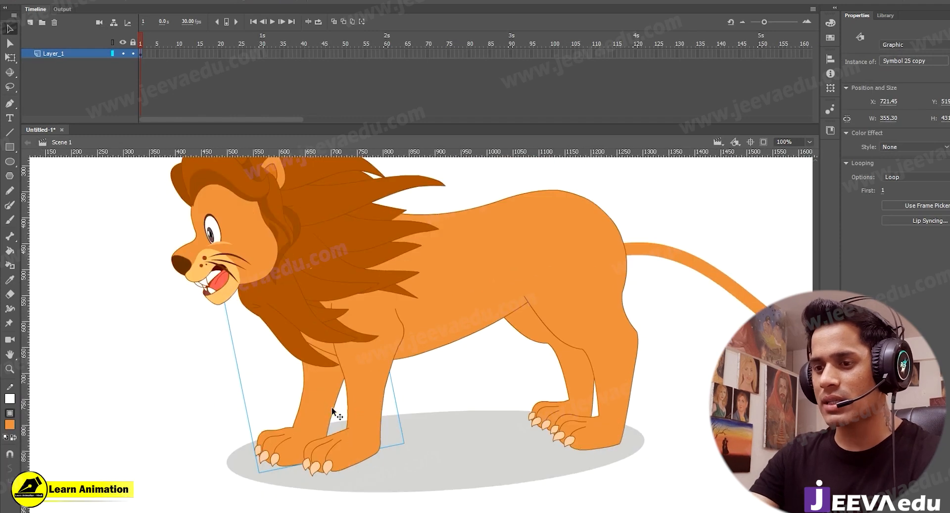
double_click(297, 455)
click(340, 325)
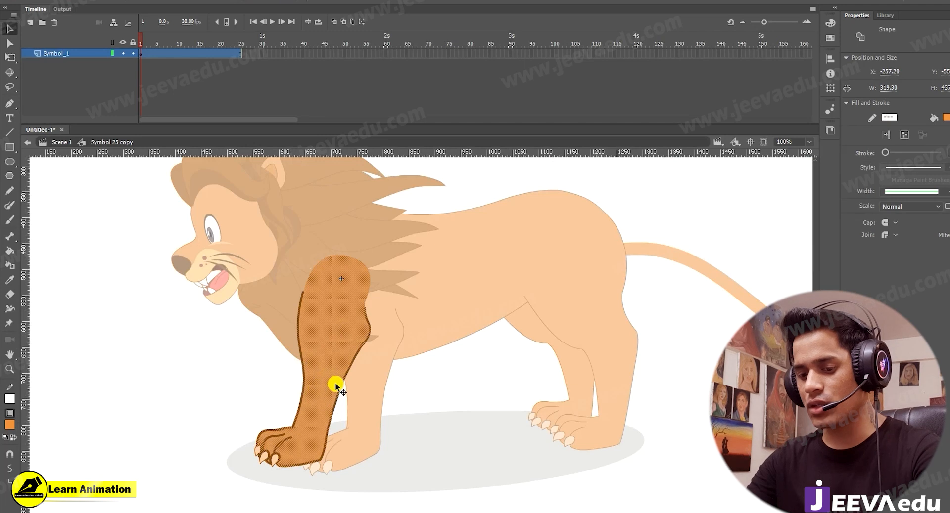
double_click(263, 382)
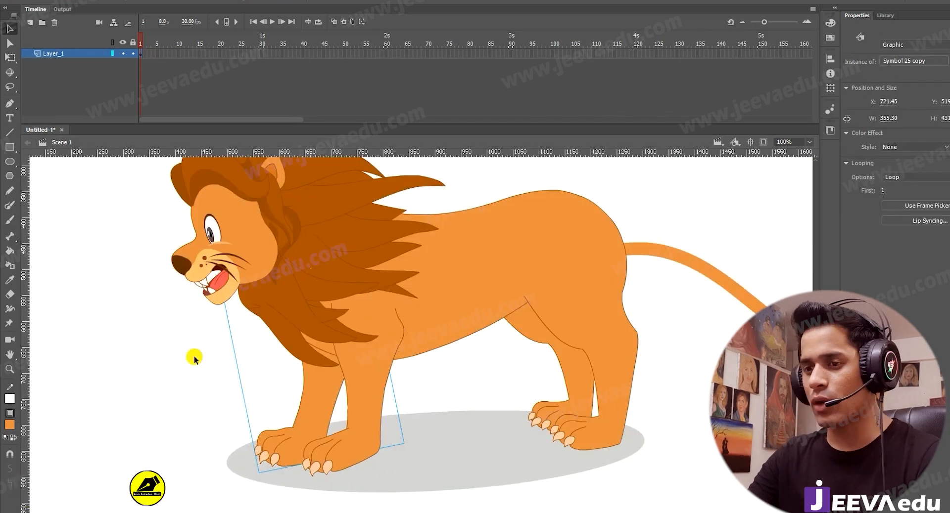
double_click(314, 405)
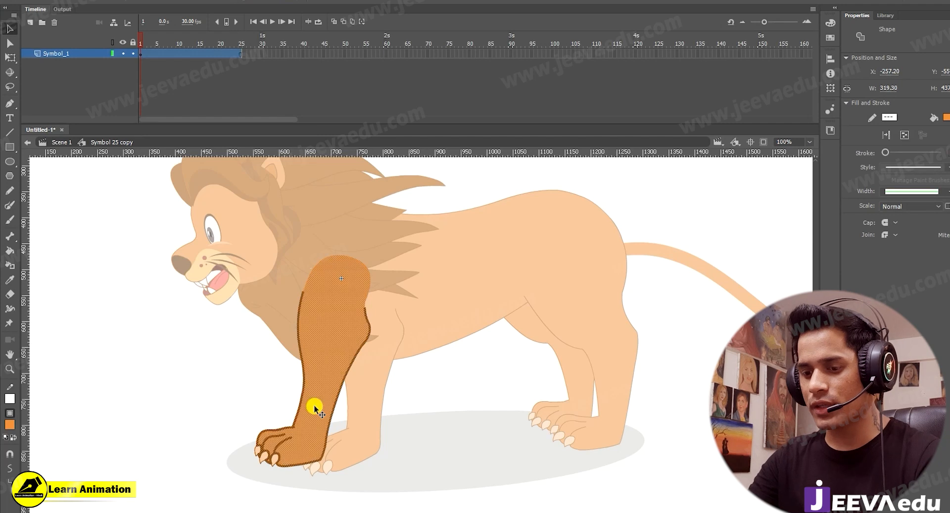
double_click(256, 396)
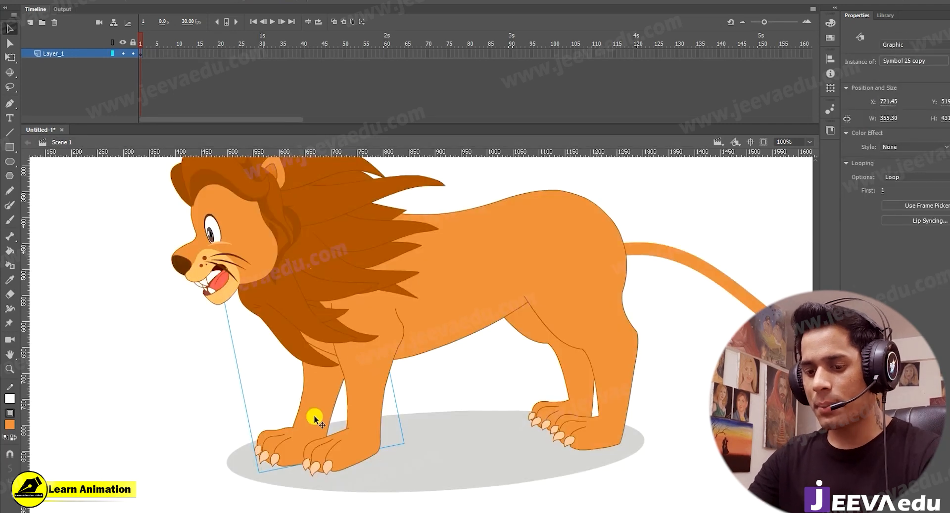
- Break apart the far front leg's symbol and group its pieces in place
key(ctrl+b)
drag(301, 432, 302, 396)
key(ctrl+z)
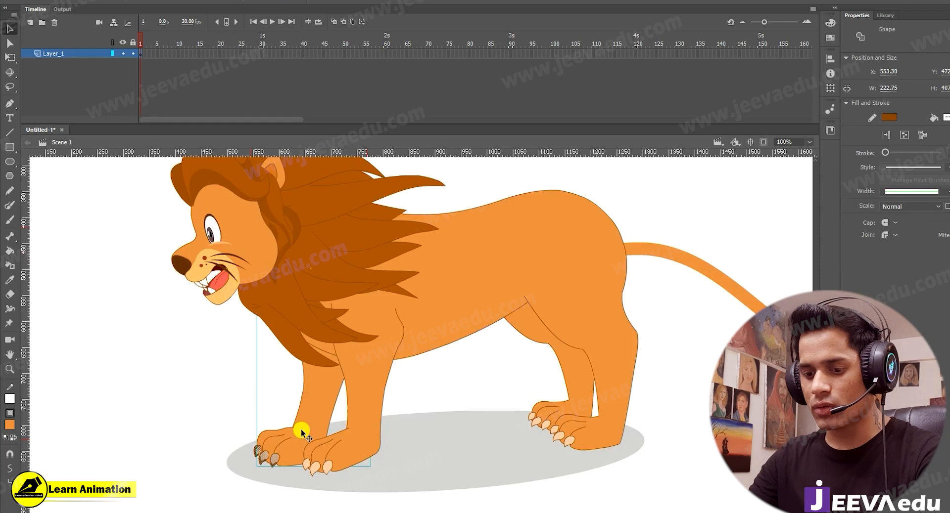
key(ctrl+g)
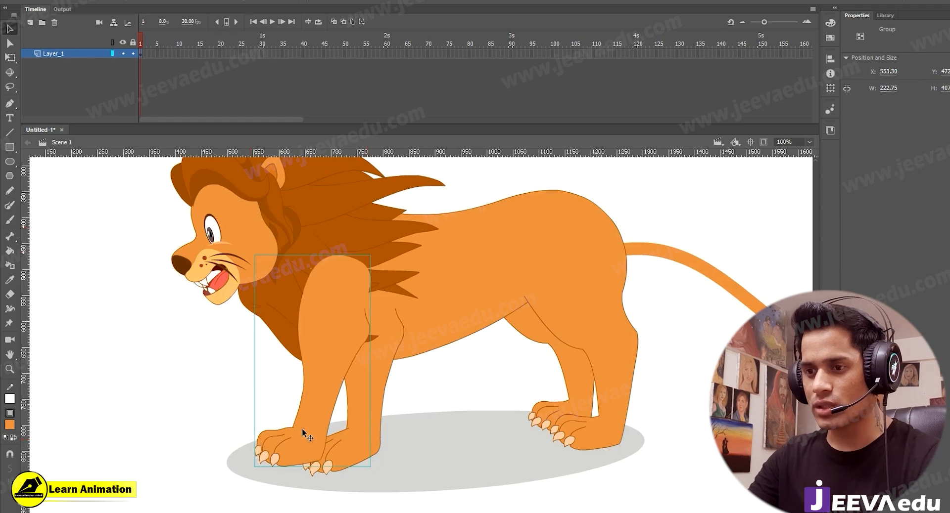
drag(312, 428, 276, 429)
key(ctrl+z)
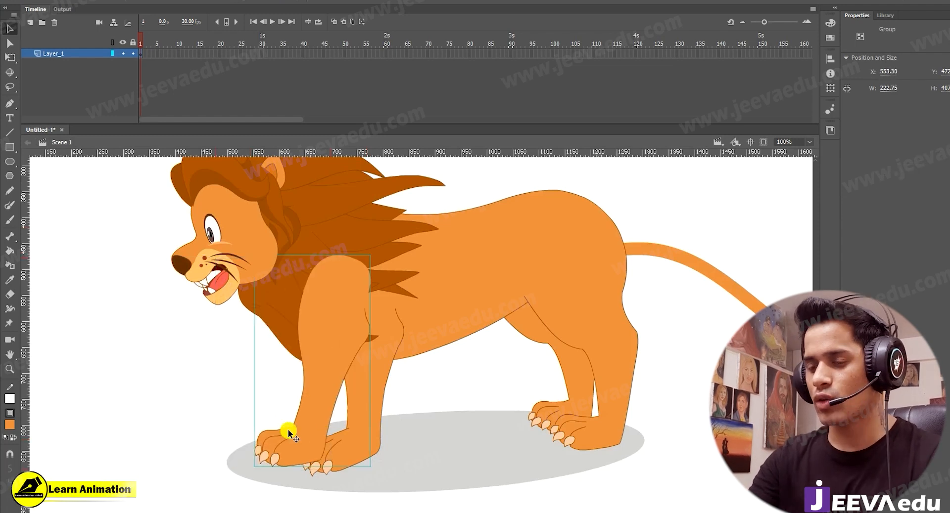
- Send the far front leg group backward so it sits behind the mane and near leg but above the shadow
key(ctrl+Down)
key(ctrl+Down)
key(ctrl+Down)
key(ctrl+Down)
key(ctrl+Down)
key(ctrl+Down)
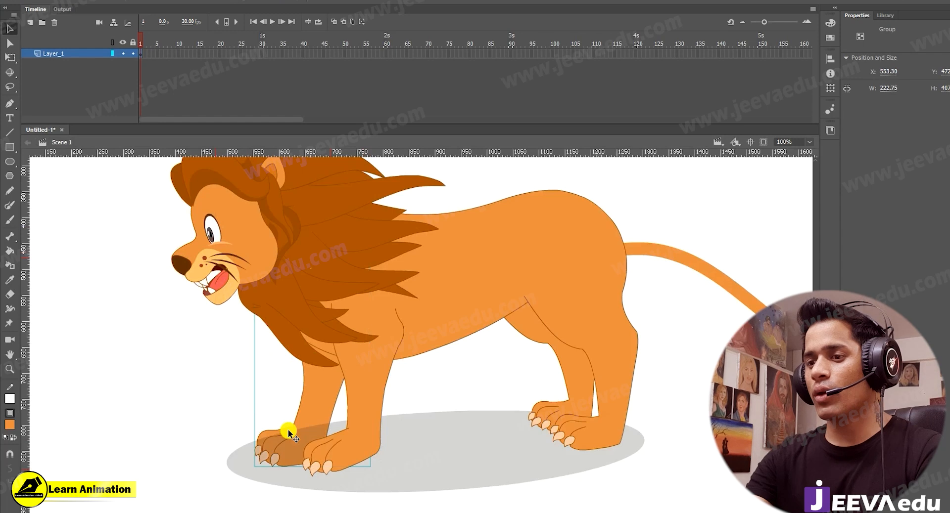
key(z)
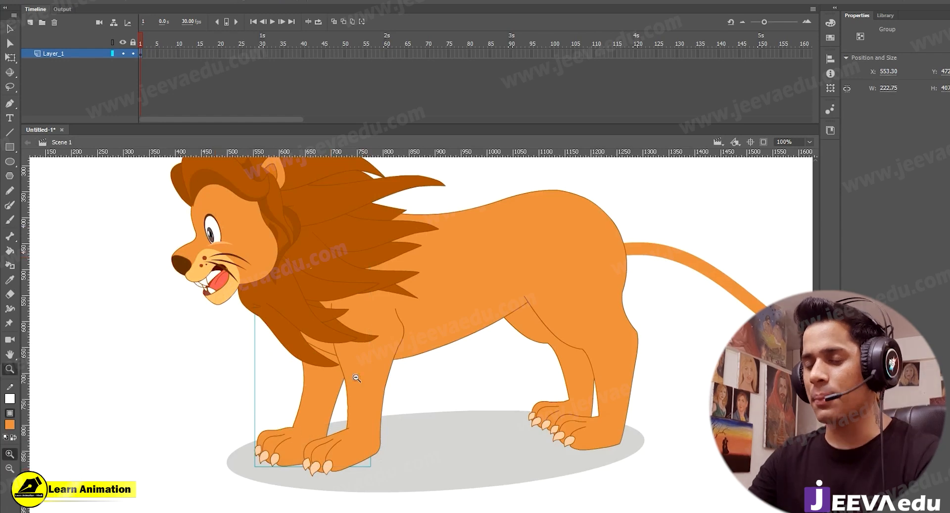
key(ctrl+minus)
drag(331, 390, 268, 412)
key(v)
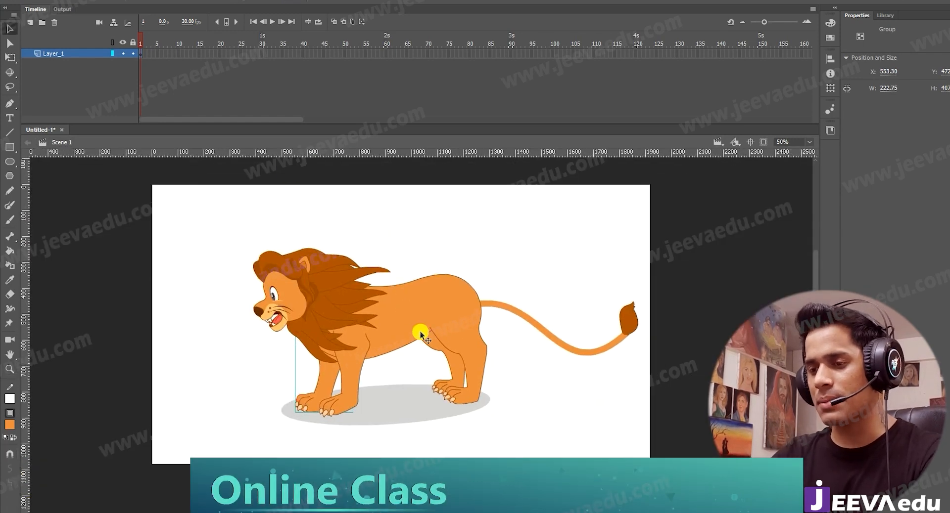
- Select all the lion's parts again to check the grouping around the head and front legs
drag(253, 218, 565, 430)
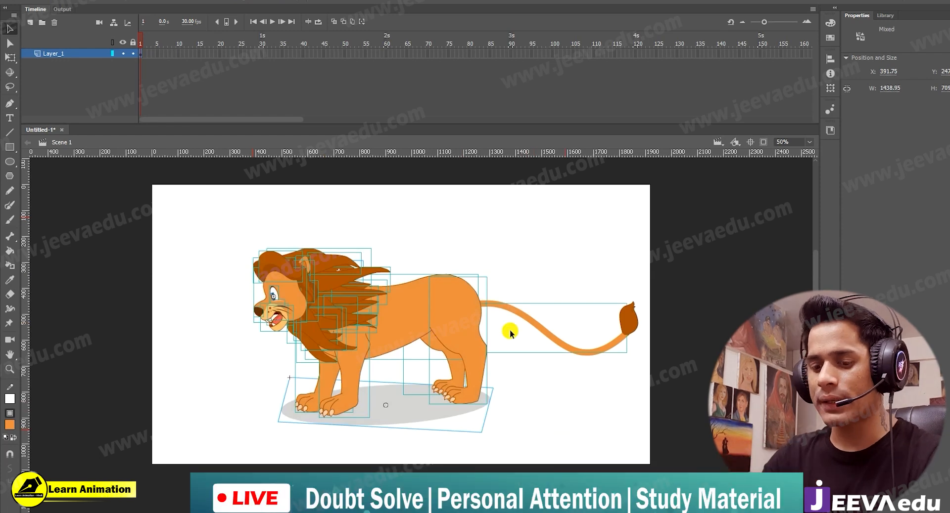
key(z)
click(323, 371)
drag(334, 387, 360, 400)
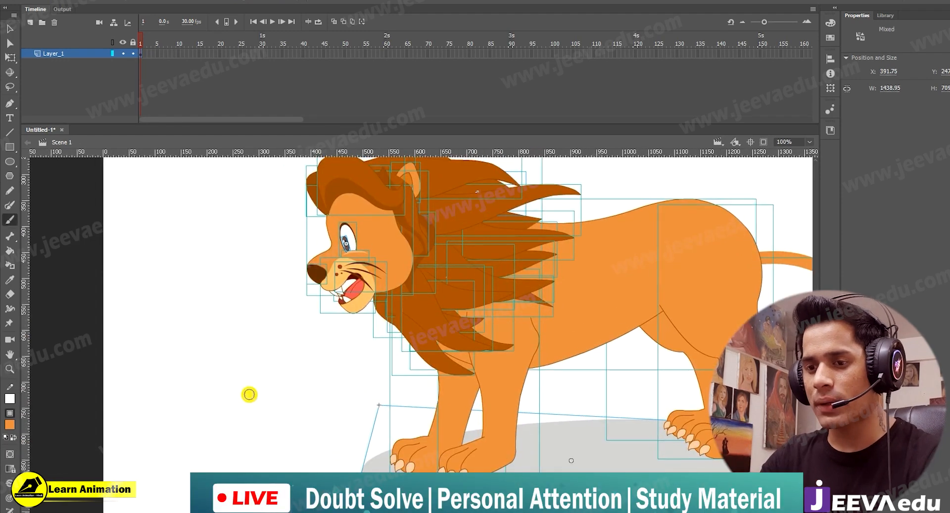
- Draw an upright orange rectangle about 88 by 252 px on the empty stage area in front of the lion
key(b)
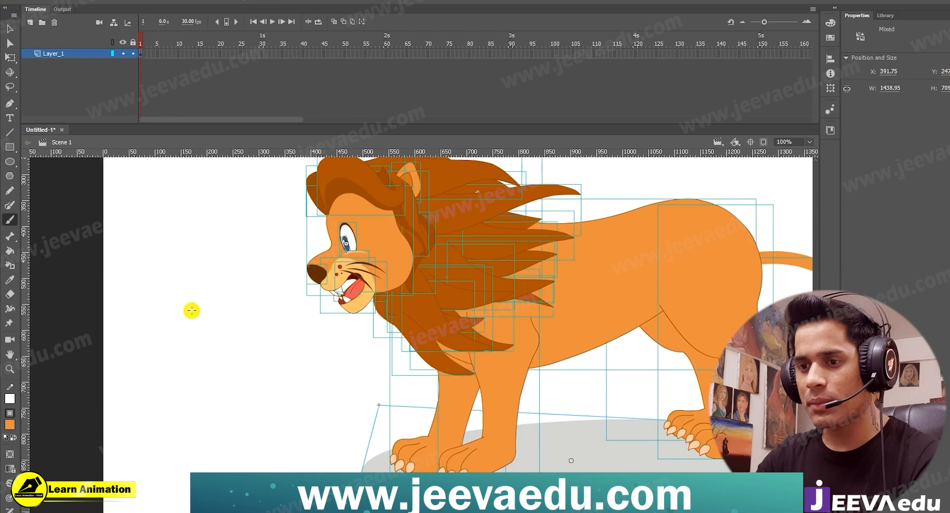
key(r)
drag(178, 256, 225, 386)
key(v)
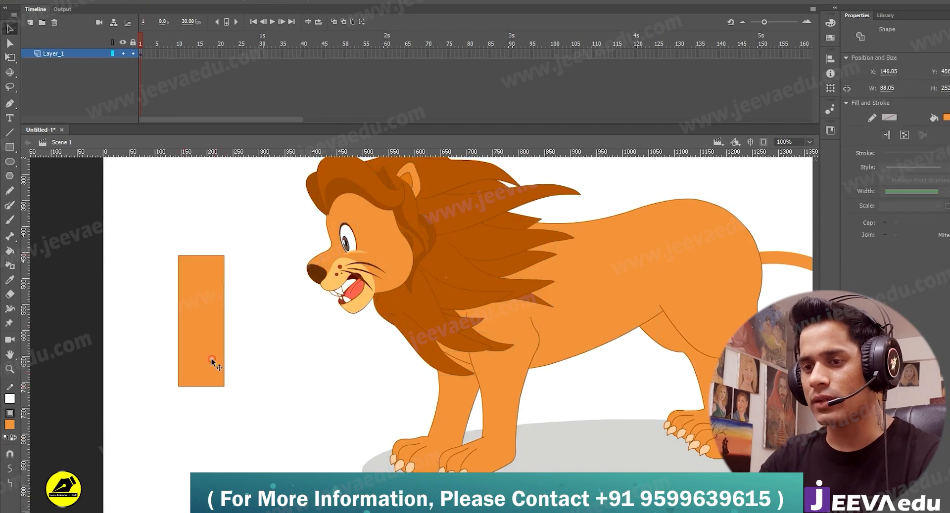
- Bend the rectangle's long sides toward the lion to form a curved leg shape
click(211, 358)
click(227, 348)
drag(227, 348, 235, 319)
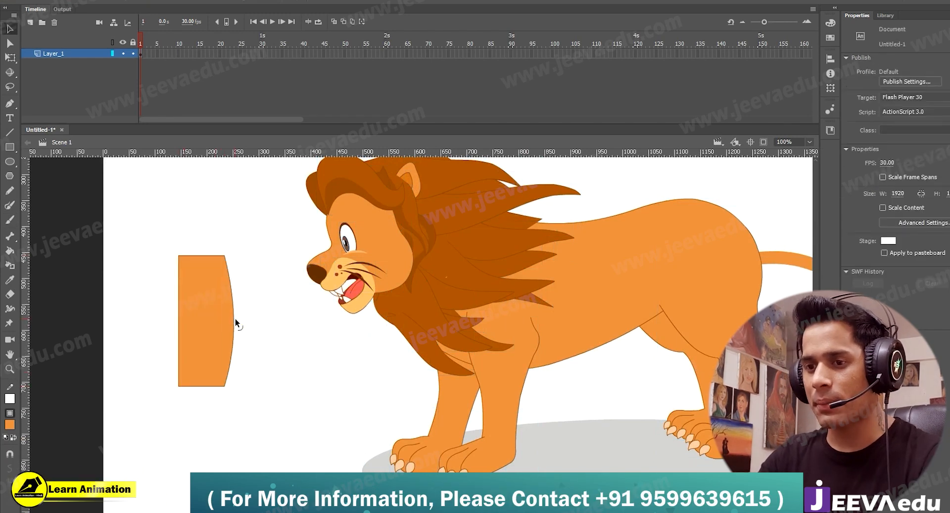
drag(179, 331, 197, 335)
drag(233, 309, 237, 309)
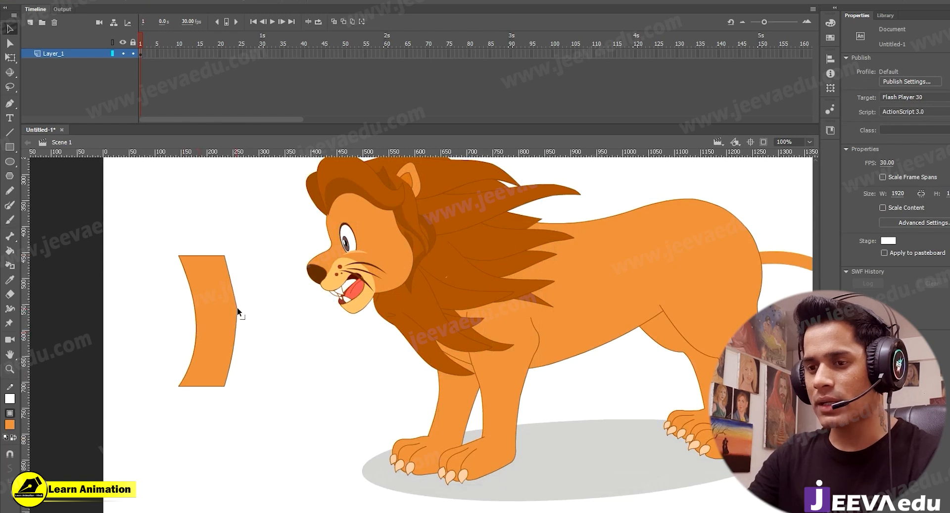
- Group the curved leg shape and draw a closed foot outline at its lower end with the Pencil tool
click(223, 335)
key(ctrl+g)
key(y)
mouse_move(205, 382)
mouse_down()
mouse_move(184, 386)
mouse_move(212, 395)
mouse_move(170, 388)
mouse_move(194, 416)
mouse_up()
key(ctrl+z)
drag(207, 373, 173, 383)
- Sample the leg's orange fill and delete the pencil-drawn foot outline beneath the leg
key(i)
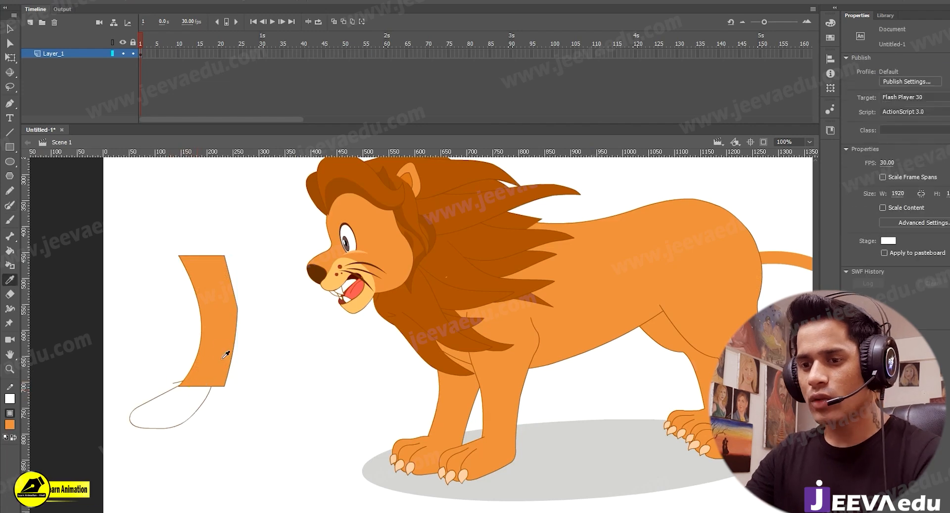
click(226, 354)
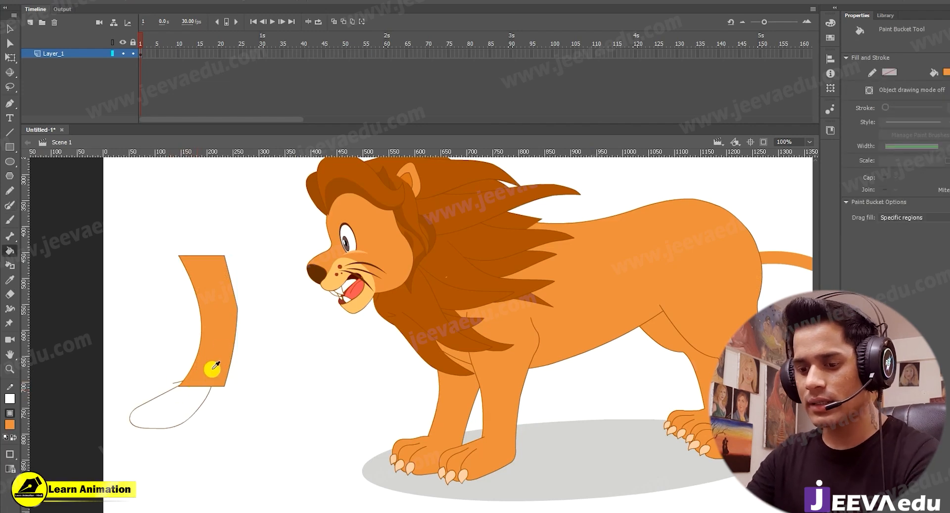
key(v)
drag(190, 420, 208, 466)
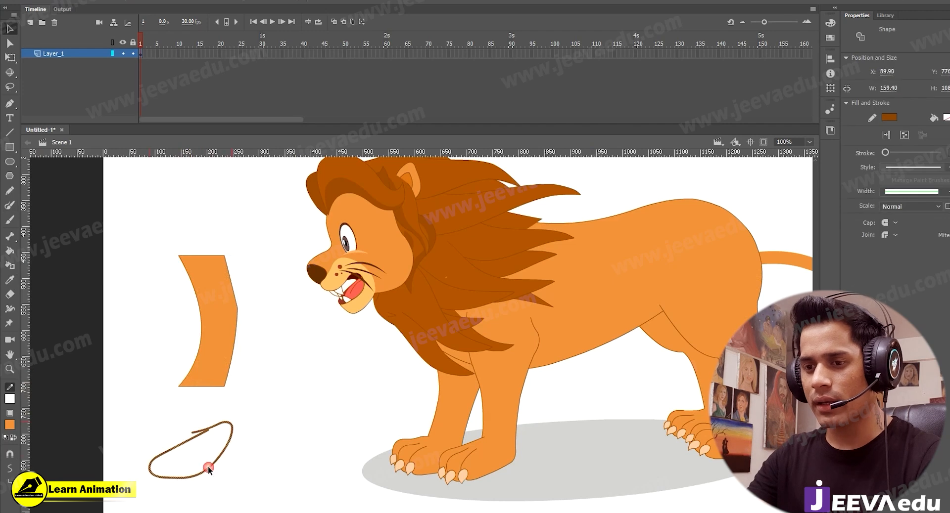
click(213, 437)
click(207, 431)
key(Delete)
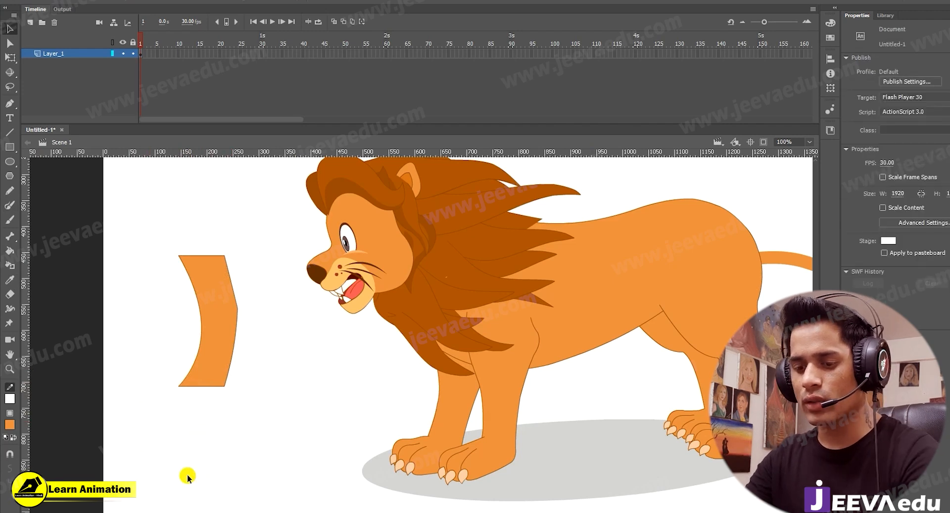
- Draw an orange oval, reshape it into a foot about 152 by 119 px at the leg's lower end, and group it
key(o)
drag(216, 429, 278, 491)
key(v)
drag(218, 471, 203, 395)
click(243, 463)
key(ctrl+g)
- Break the foot and leg groups apart into plain shapes so that they merge
click(425, 468)
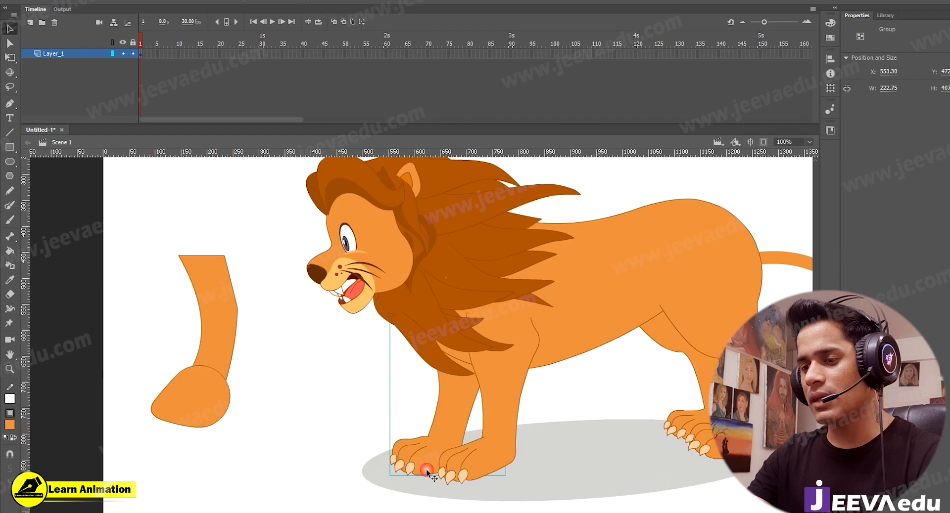
click(209, 402)
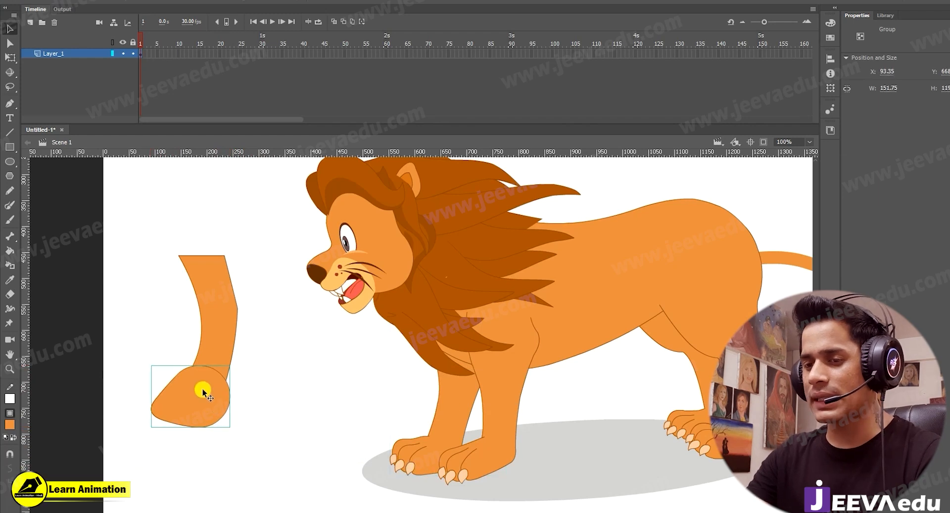
shift+click(221, 324)
key(ctrl+b)
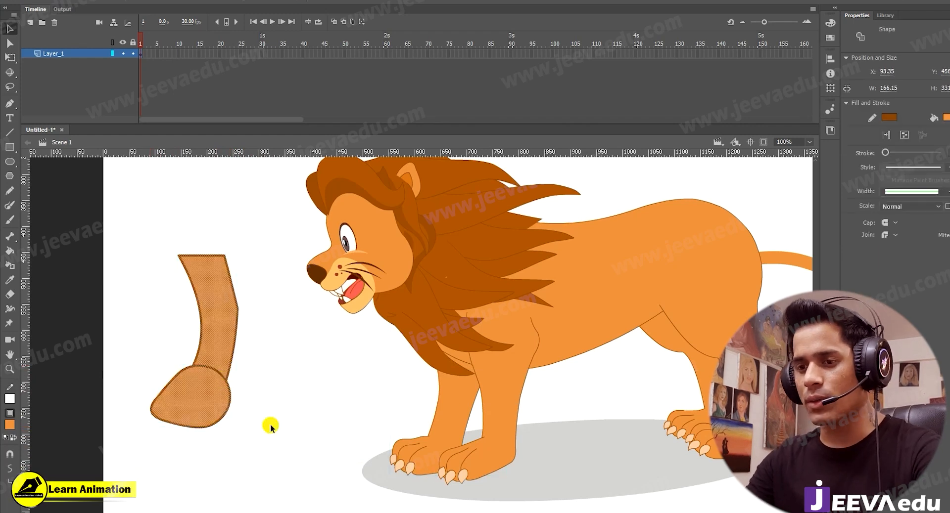
- Delete the outline dividing the foot from the leg and group the merged leg
click(280, 390)
click(221, 375)
key(Delete)
double_click(218, 380)
key(ctrl+g)
- Duplicate the grouped leg beside the original and delete both legs from the stage
mouse_move(235, 300)
mouse_down()
mouse_move(263, 419)
mouse_move(219, 413)
mouse_move(211, 430)
mouse_up()
drag(356, 388, 206, 477)
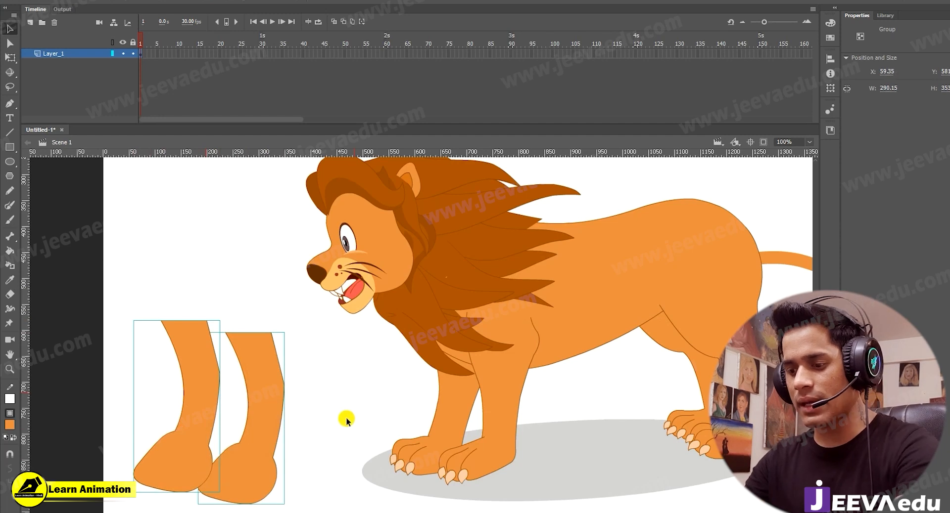
key(Delete)
- Try moving a mane strand away from the lion's head and undo the move
key(z)
alt+click(549, 333)
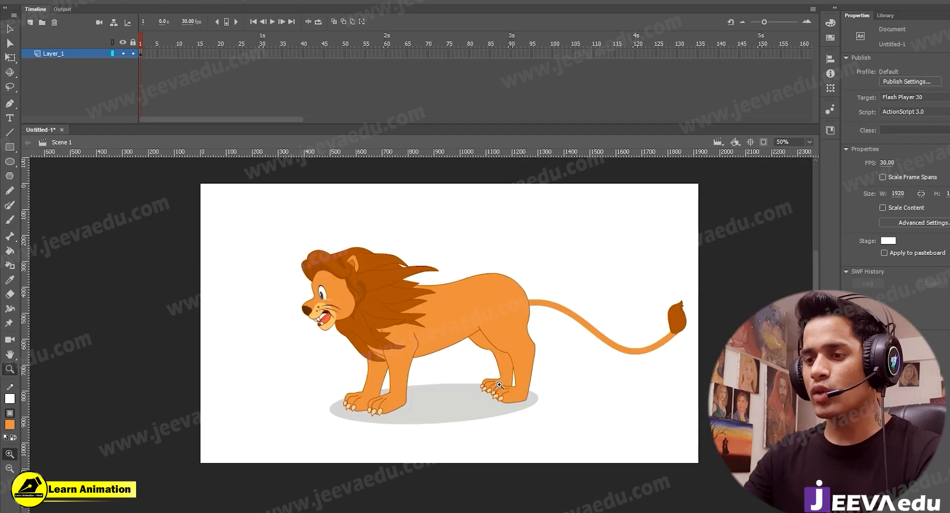
click(387, 307)
key(v)
click(376, 337)
drag(403, 351, 461, 354)
key(ctrl+z)
- Try moving the long upper mane strand over the back, undo it, and inspect the strand inside its group
drag(451, 283, 581, 258)
key(ctrl+z)
double_click(437, 297)
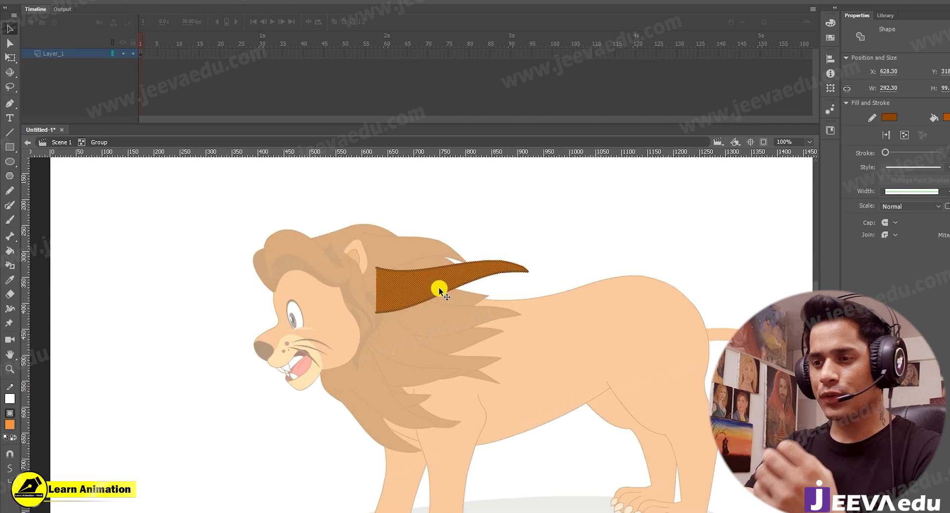
double_click(472, 239)
- Open the group of whiskers and spots on the lion's muzzle to examine its separate shapes
key(z)
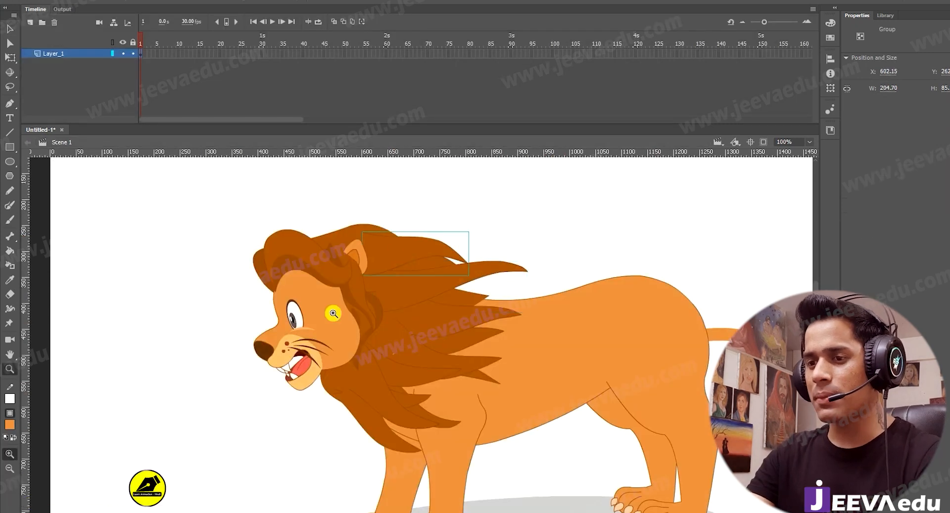
click(333, 314)
key(v)
drag(411, 346, 376, 357)
double_click(397, 352)
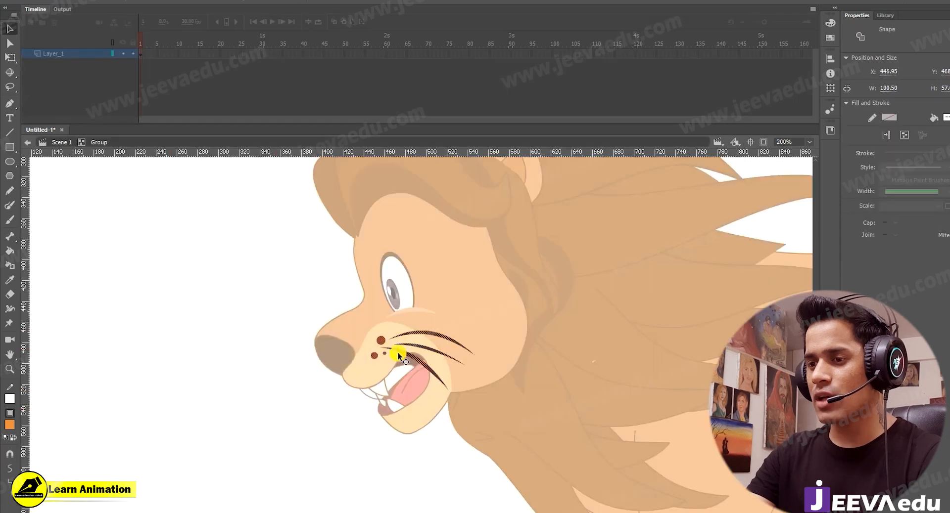
key(z)
click(411, 352)
click(542, 388)
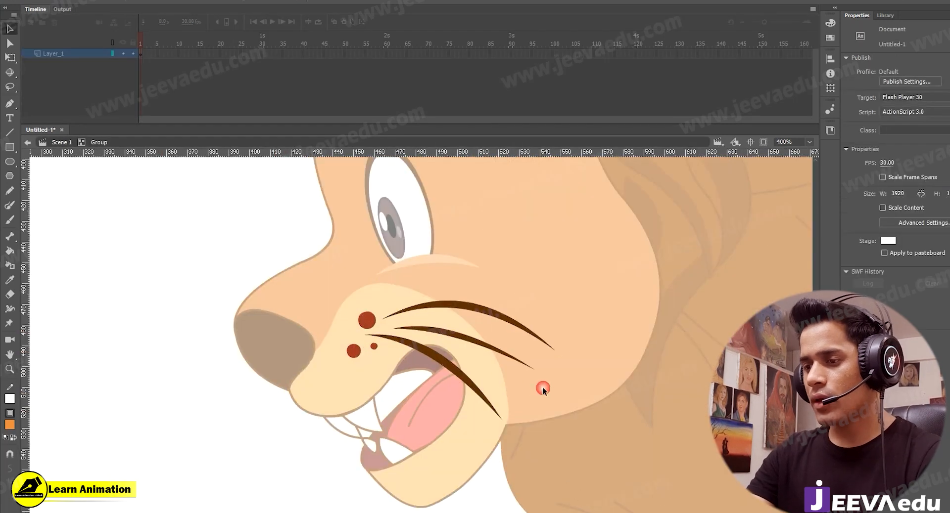
- Try bending the top whisker by pulling its tip upward, and undo each attempt
drag(555, 350, 589, 290)
key(ctrl+z)
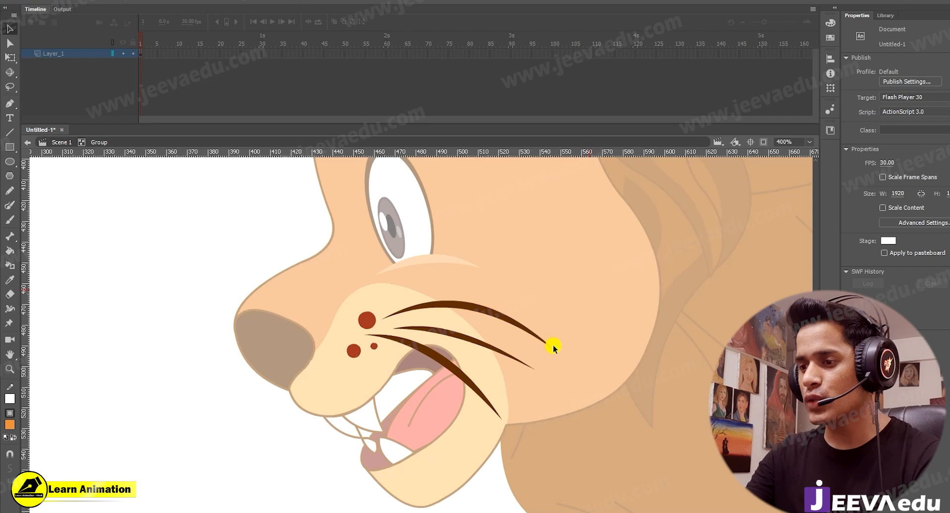
drag(560, 334, 589, 298)
key(ctrl+z)
key(ctrl+z)
key(ctrl+z)
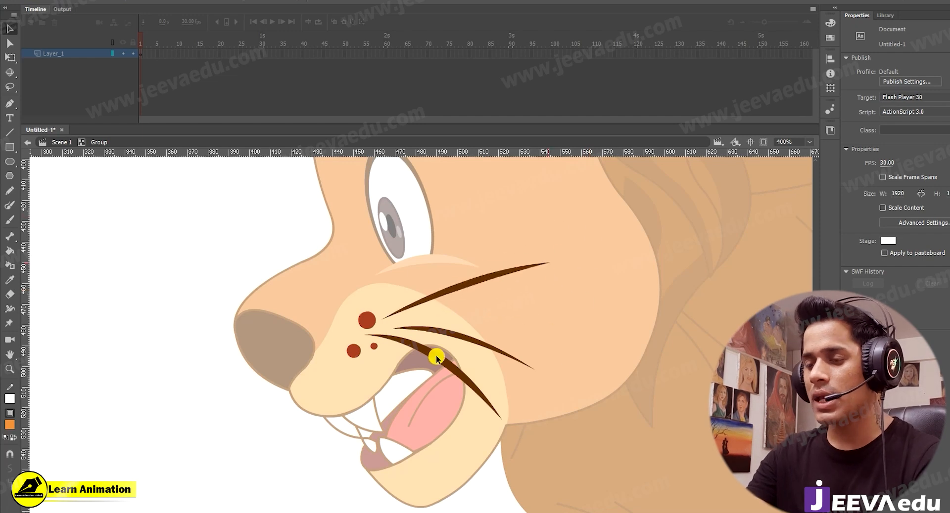
- Duplicate the middle whisker over the open mouth and reshape the front end of the copy upward
click(440, 353)
click(454, 335)
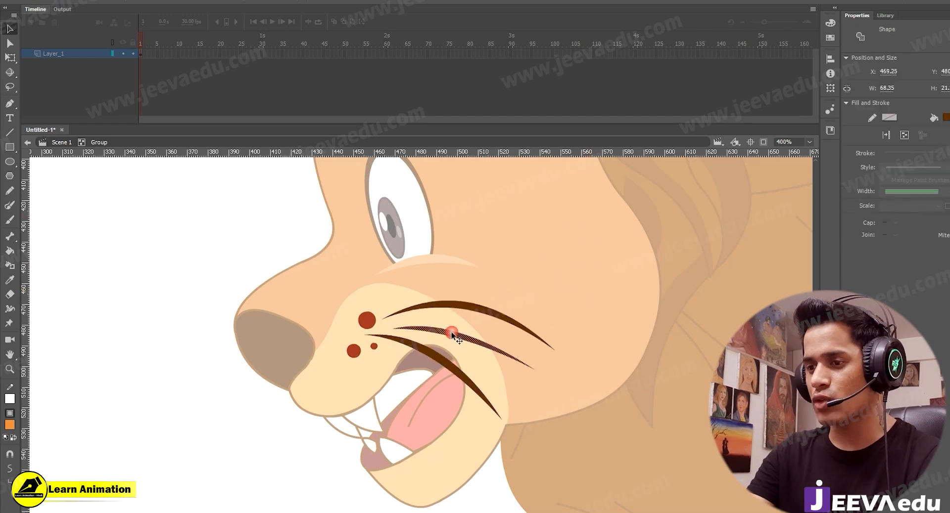
mouse_move(453, 334)
mouse_down()
mouse_move(424, 393)
mouse_move(501, 368)
mouse_move(531, 389)
mouse_move(444, 425)
mouse_move(420, 417)
mouse_up()
click(355, 413)
drag(355, 411, 401, 377)
click(412, 406)
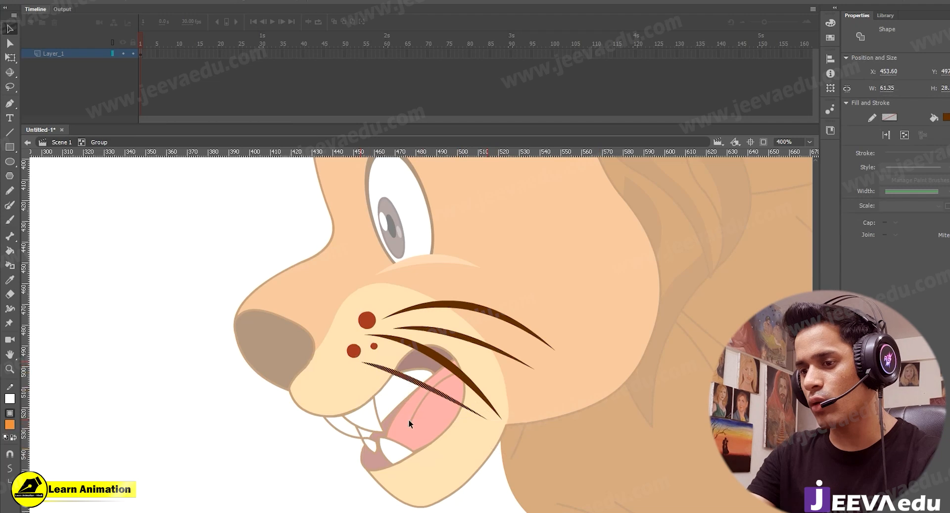
- Try pulling the copied whisker's tip, undo that, remove the copy, and leave the whisker group
click(482, 419)
drag(483, 420, 474, 430)
key(ctrl+z)
click(437, 413)
click(436, 412)
double_click(285, 395)
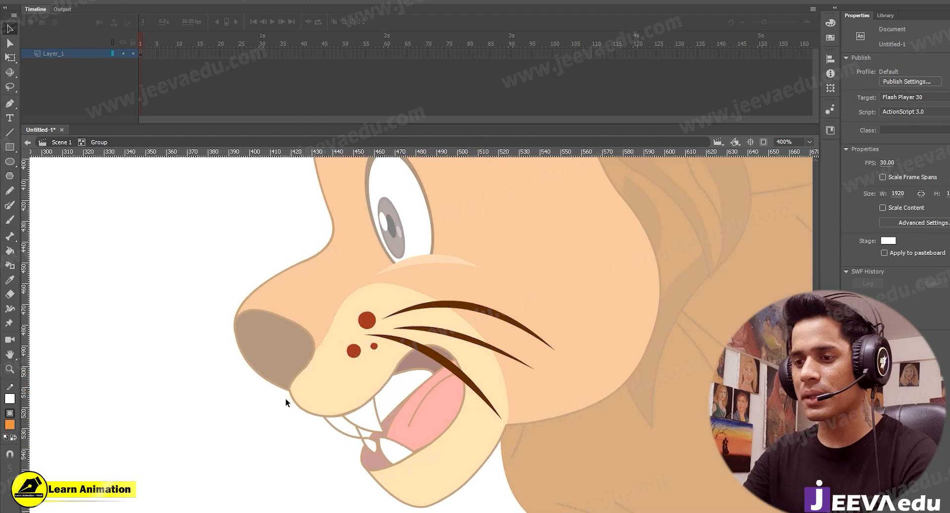
- Try moving the mouth group away from the lion's face and undo each move
key(z)
alt+click(472, 365)
key(v)
drag(444, 372, 207, 436)
key(ctrl+z)
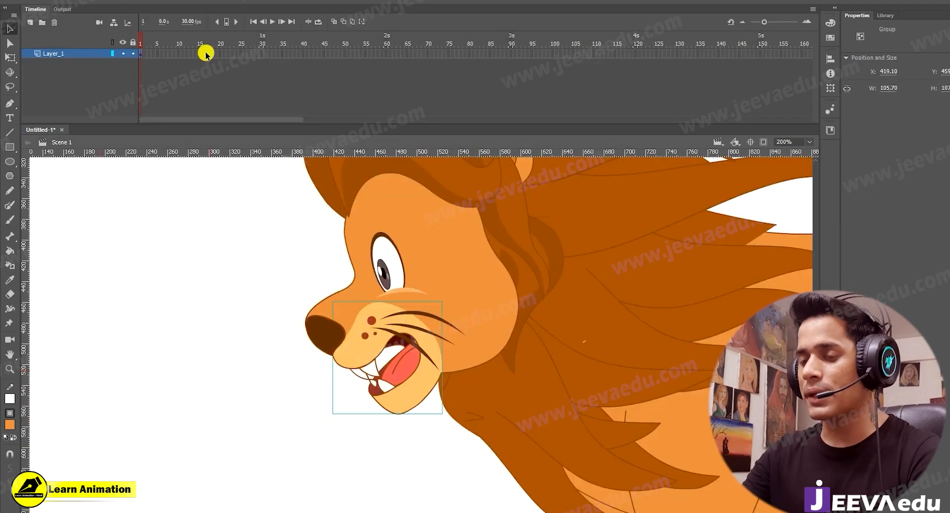
drag(406, 405, 286, 421)
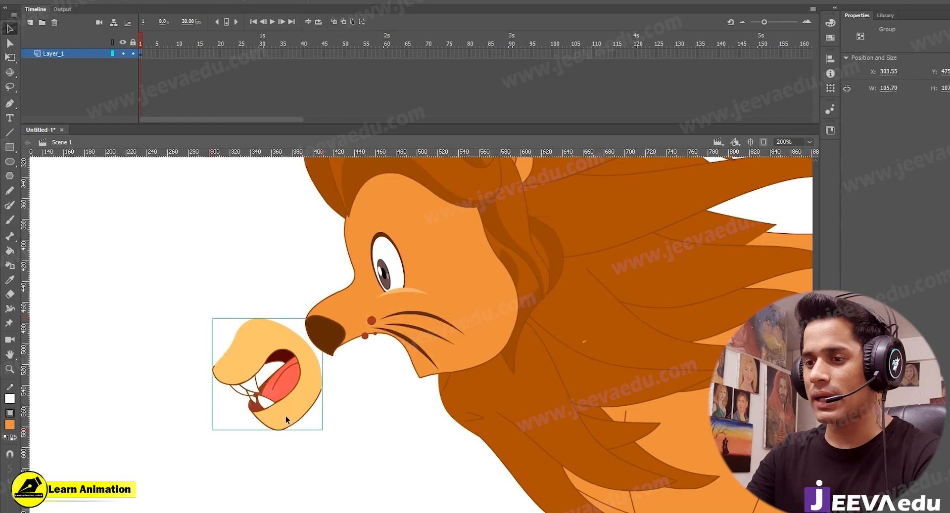
key(ctrl+z)
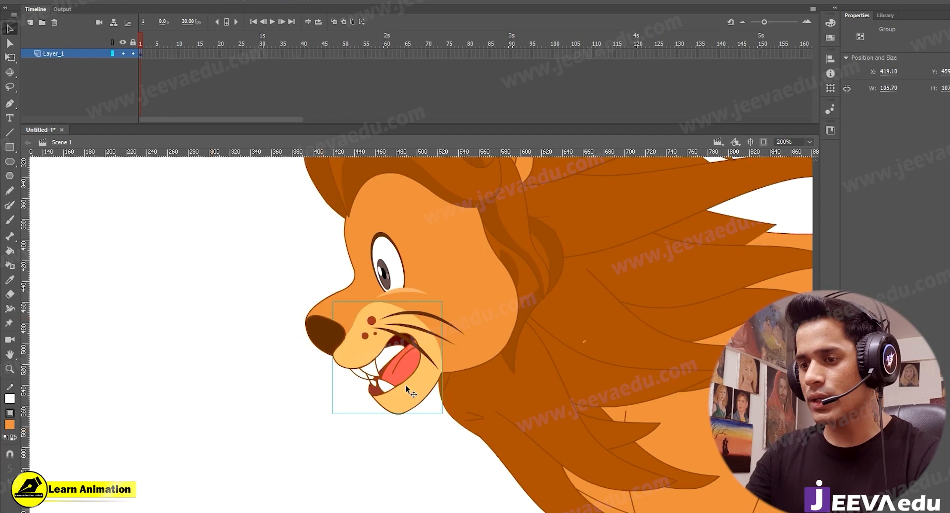
- Open the mouth group and deselect its shapes to examine the teeth, tongue and jaw
double_click(406, 388)
key(z)
click(382, 380)
scroll(386, 350, up, 1)
key(v)
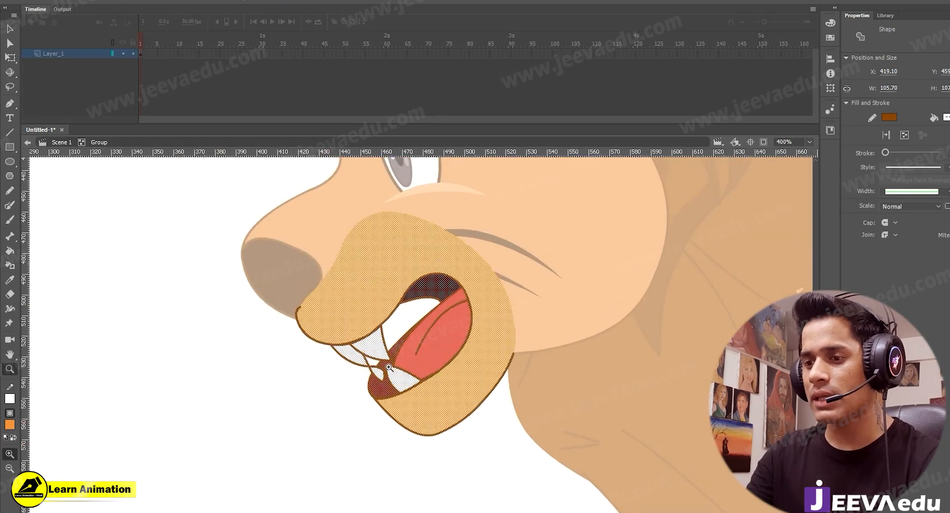
click(350, 393)
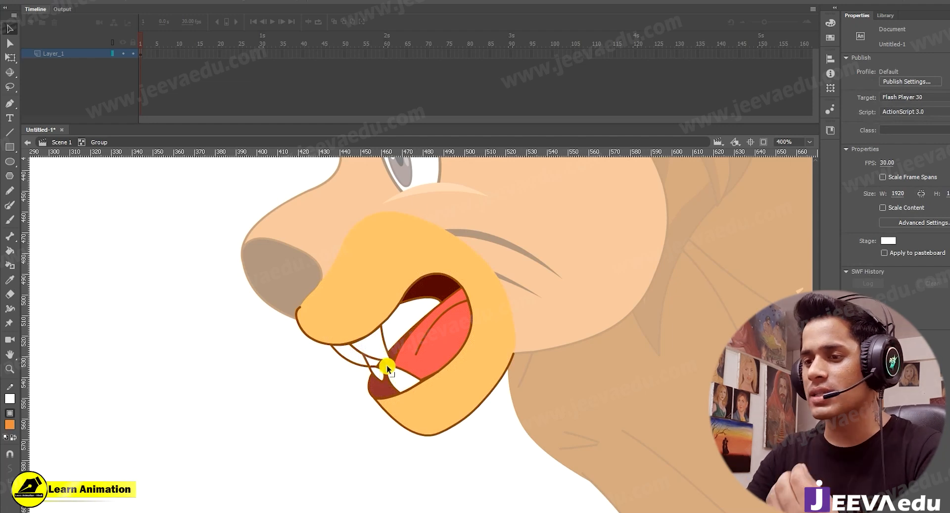
- Try moving the yellow muzzle fill and its outline away from the teeth and tongue, and undo the move
double_click(378, 349)
key(ctrl+space)
click(378, 353)
click(337, 345)
double_click(324, 275)
drag(324, 275, 455, 261)
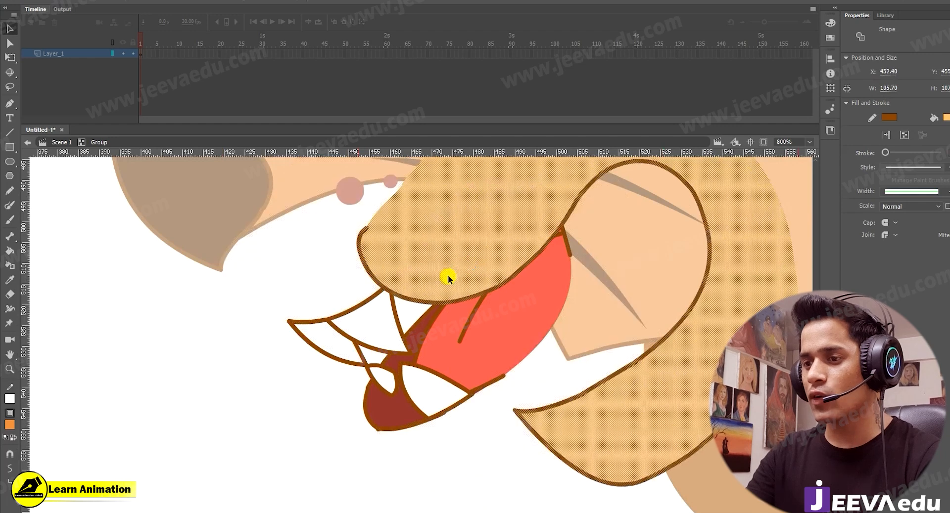
key(ctrl+z)
- Select the tongue fill and all of the mouth's shapes to check them, and leave the mouth group
click(447, 328)
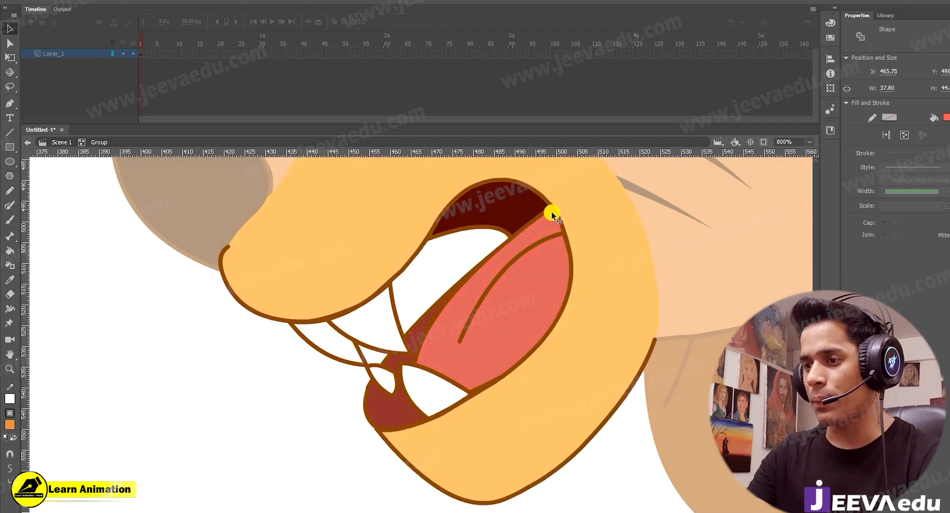
key(ctrl+alt+space)
click(418, 363)
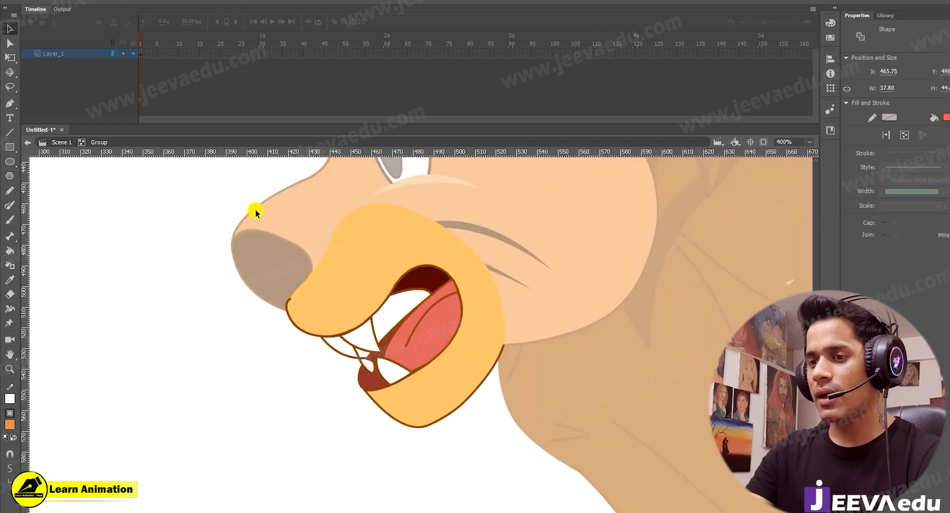
drag(254, 205, 635, 491)
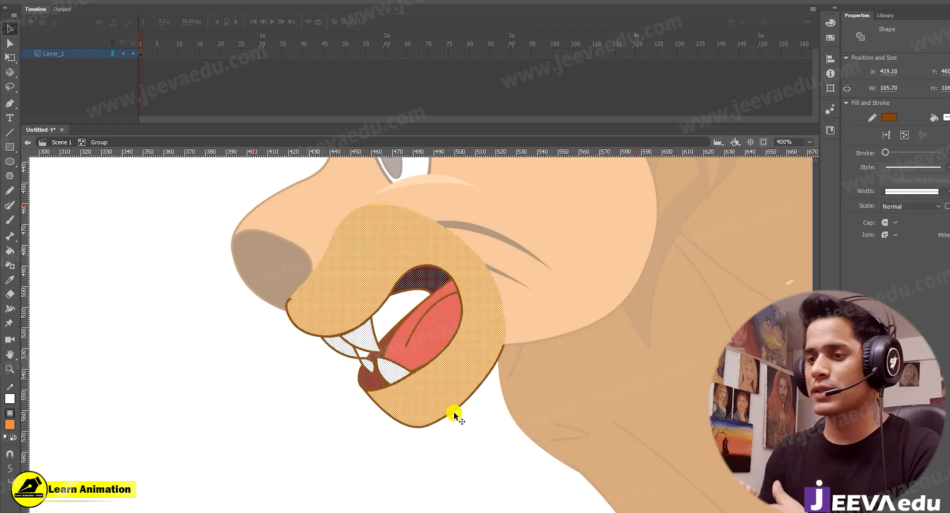
double_click(308, 413)
- Try moving the nose group off the lion's face and undo the move
key(ctrl+shift+space)
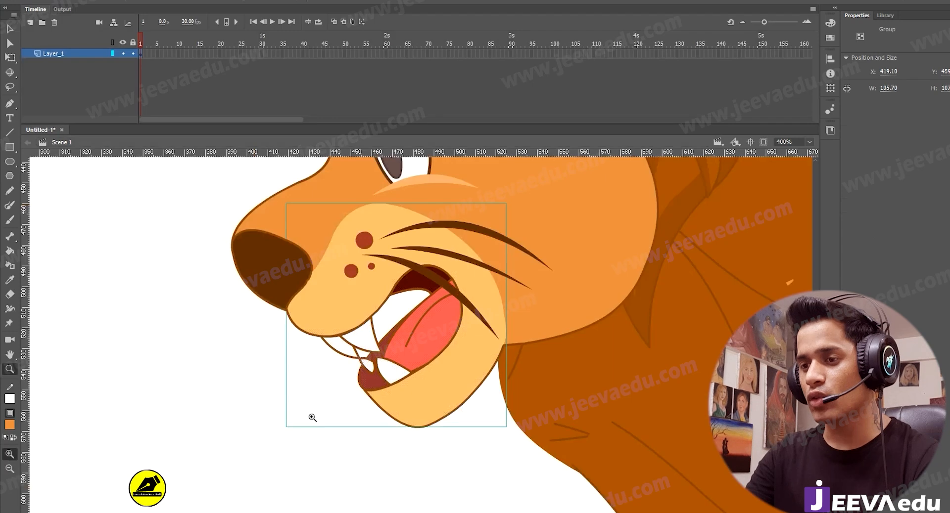
click(384, 362)
key(space)
drag(448, 365, 397, 396)
key(v)
click(320, 329)
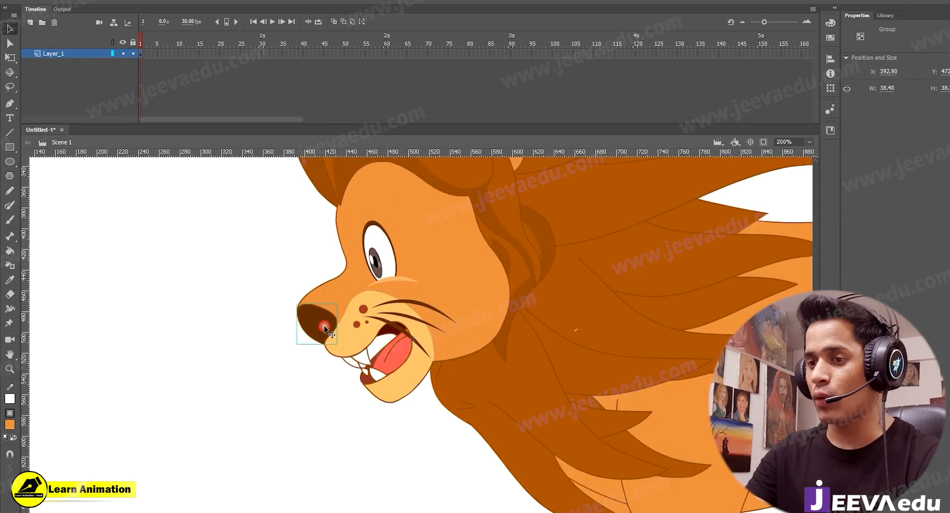
drag(321, 328, 276, 406)
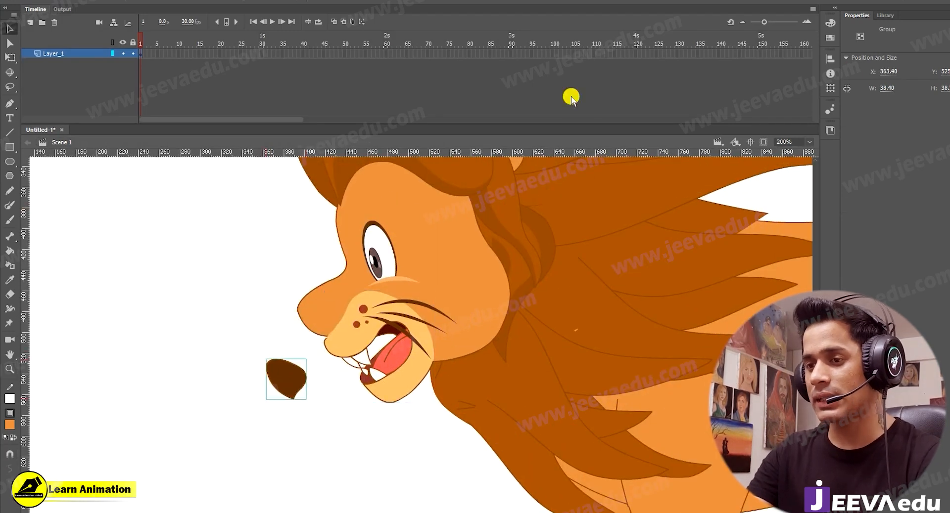
key(ctrl+z)
- Try shifting the face group off the head, undo the move, and select a mane strand behind the face
click(363, 213)
drag(363, 213, 339, 218)
key(ctrl+z)
key(z)
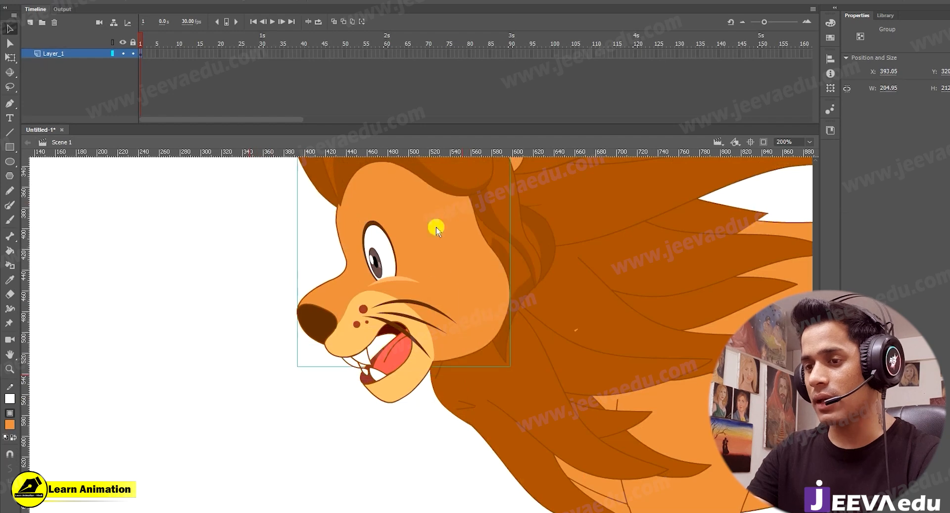
alt+click(427, 290)
key(space)
drag(502, 344, 407, 296)
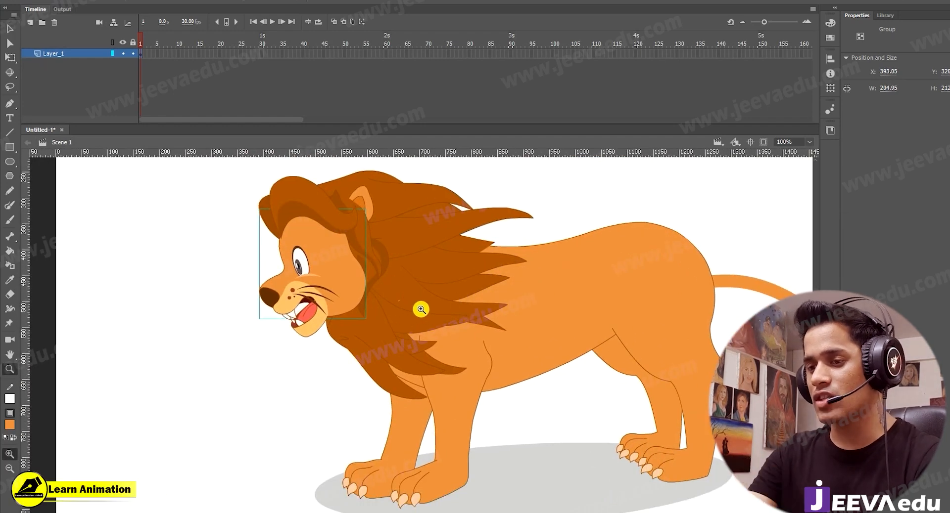
ctrl+click(421, 307)
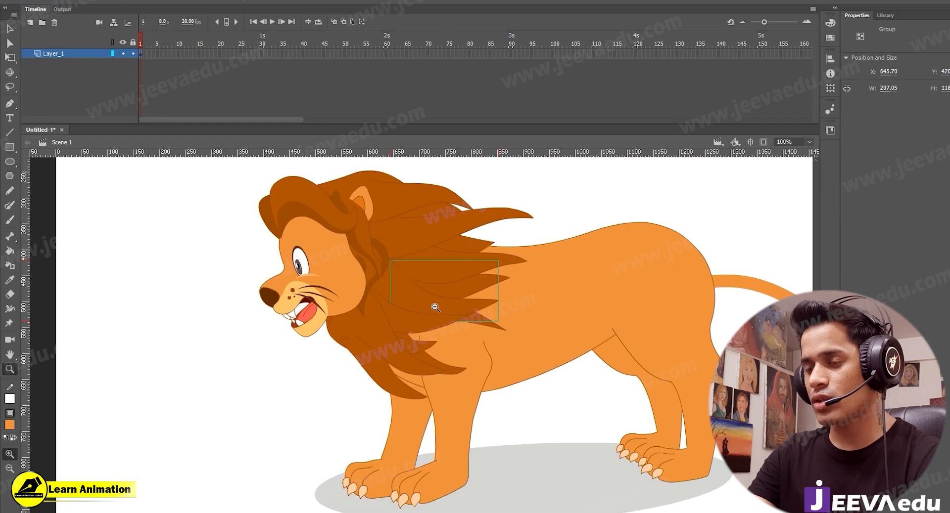
- Open the near front leg's group to examine the leg, paw and claws close up
alt+click(435, 308)
drag(444, 340, 432, 305)
click(393, 383)
key(v)
click(434, 335)
double_click(450, 310)
click(452, 260)
key(z)
click(451, 299)
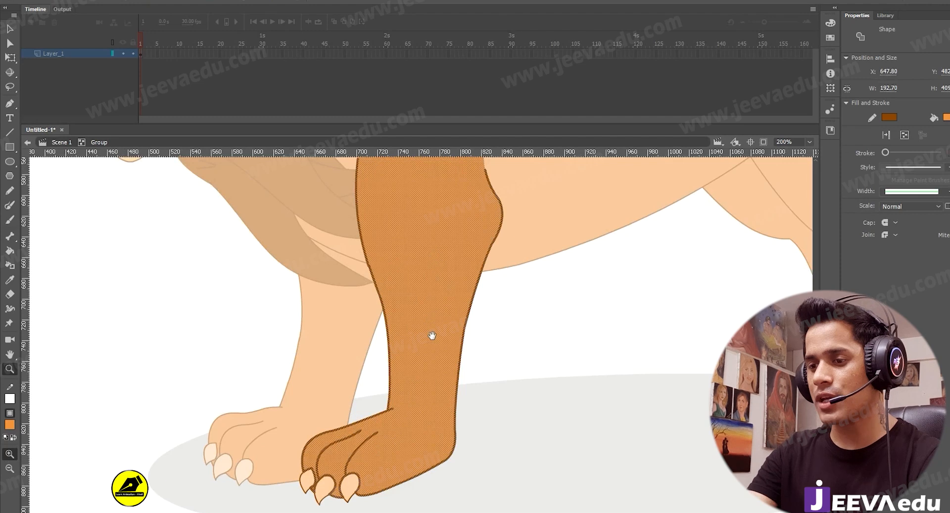
drag(432, 336, 436, 334)
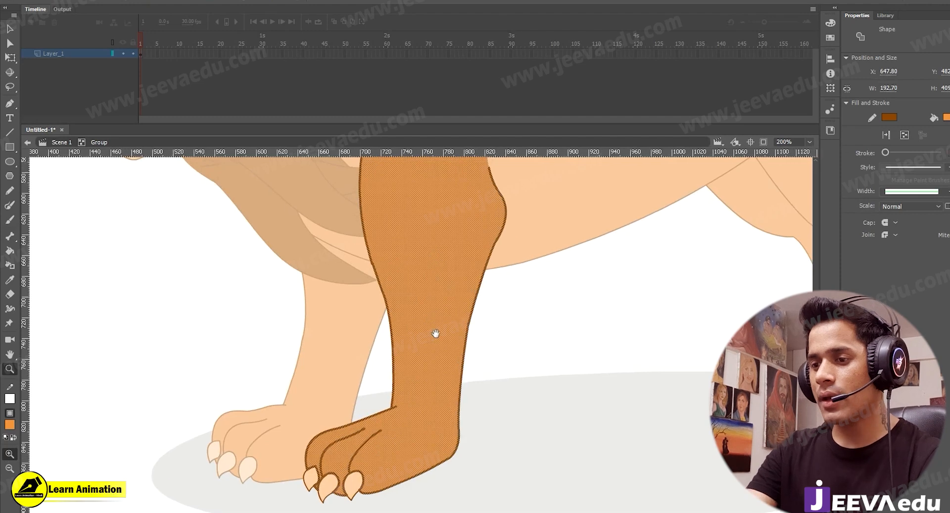
- Leave the near front leg's group and open the far front leg's group to examine its shapes, then return to the whole lion
alt+click(535, 336)
key(v)
double_click(503, 338)
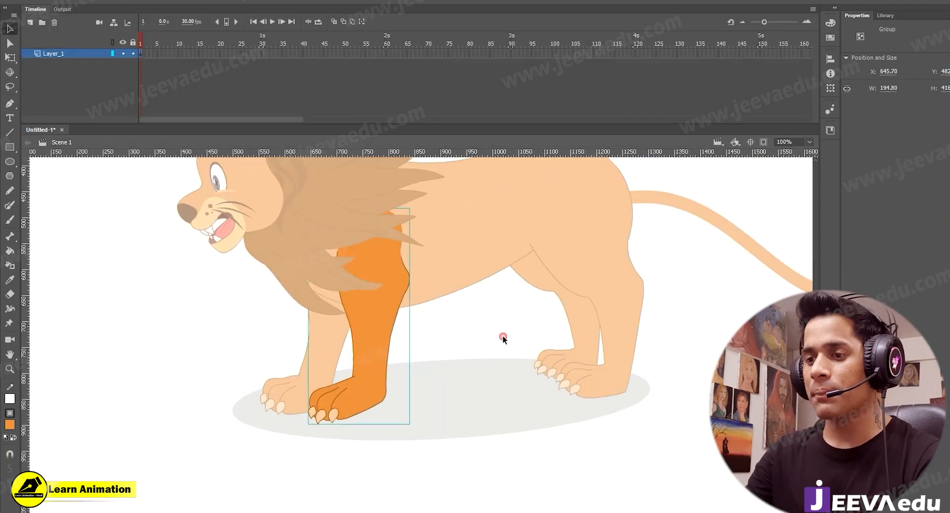
click(325, 349)
double_click(326, 350)
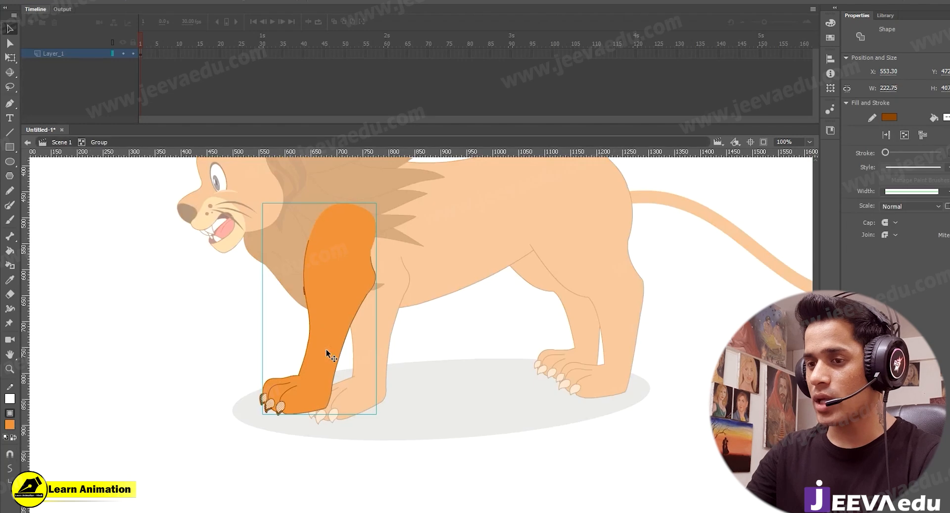
double_click(325, 349)
double_click(550, 356)
key(z)
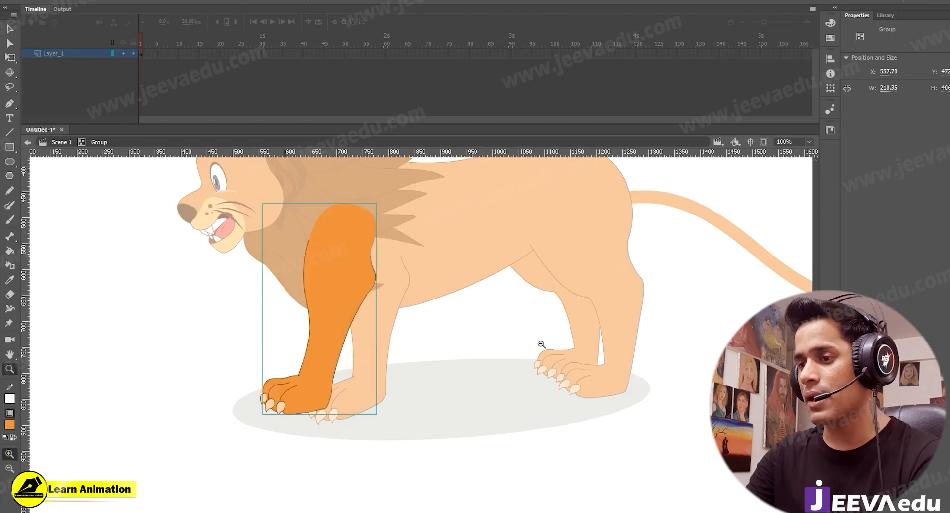
alt+click(540, 343)
key(v)
double_click(459, 309)
- Open the near hind leg's group to examine its thigh, leg and paw shape, and leave the group
click(461, 321)
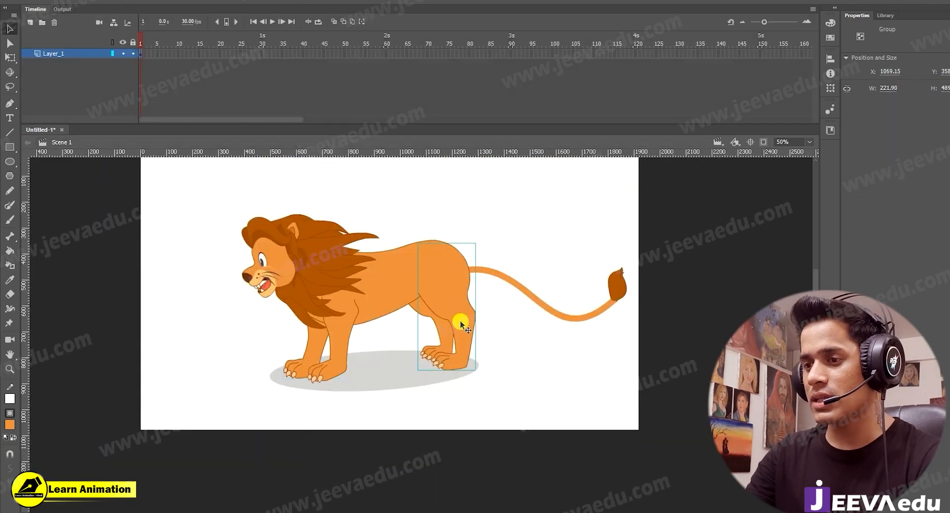
key(z)
click(458, 318)
key(v)
double_click(413, 337)
click(421, 341)
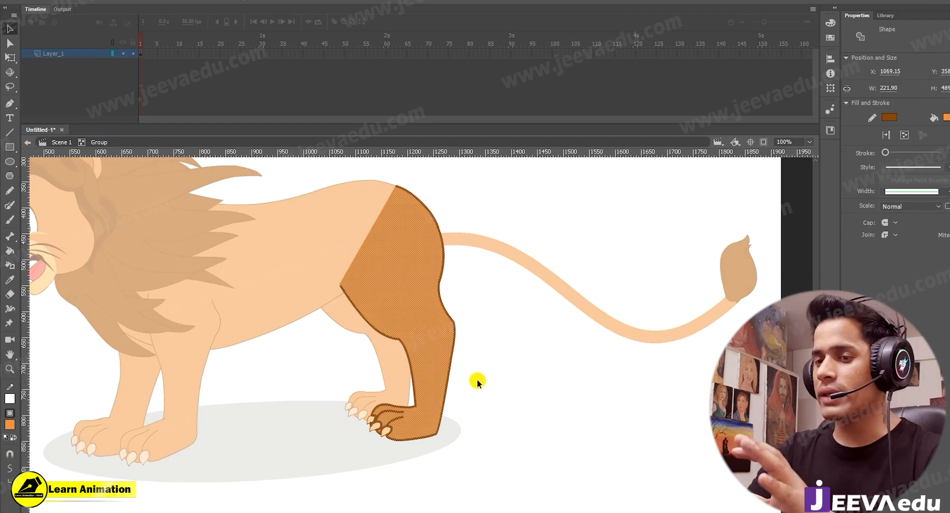
click(394, 381)
double_click(395, 380)
key(z)
alt+click(382, 375)
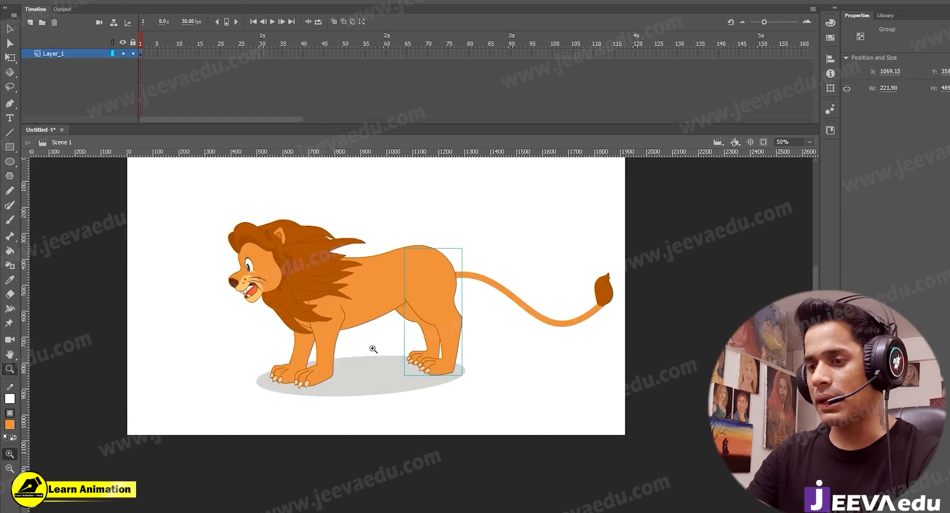
- Open the far hind leg's group and examine its thigh, leg and paw close up
click(374, 348)
key(v)
double_click(527, 310)
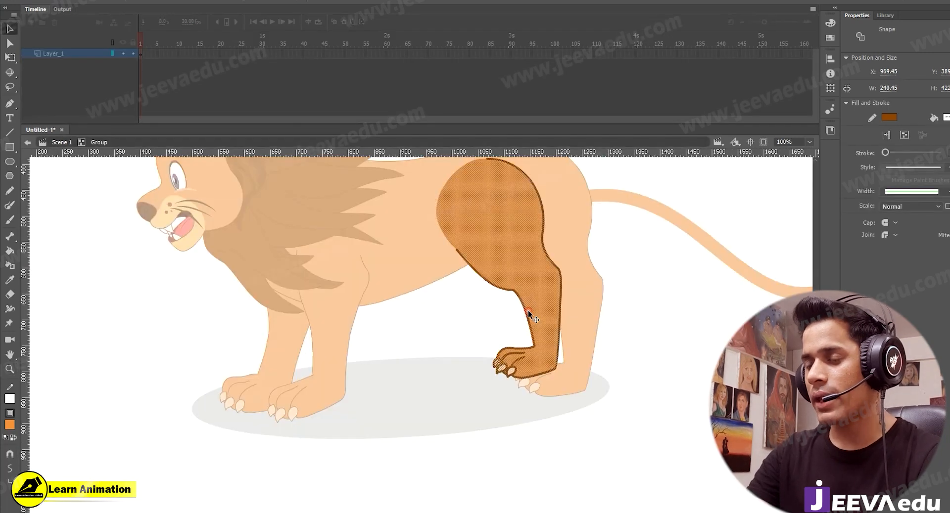
click(470, 362)
key(z)
click(498, 326)
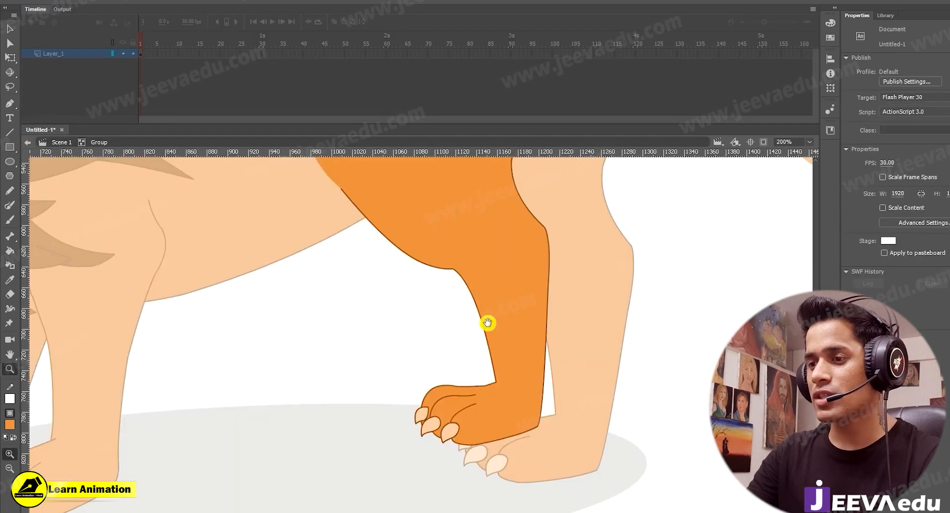
drag(488, 322, 456, 386)
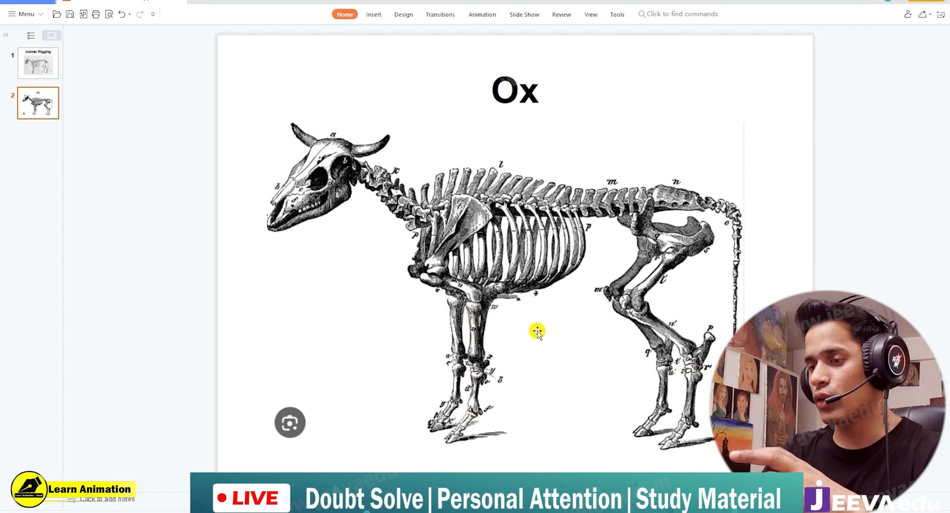
- Switch to the presentation to compare the Ox and Animal Rigging skeleton slides, and leave the far hind leg's group in the lion drawing
key(Page_Up)
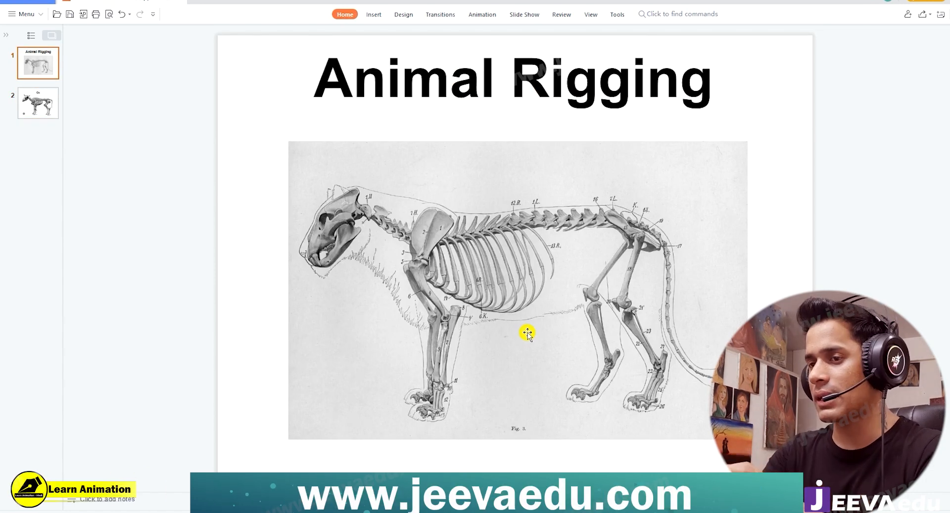
key(Page_Down)
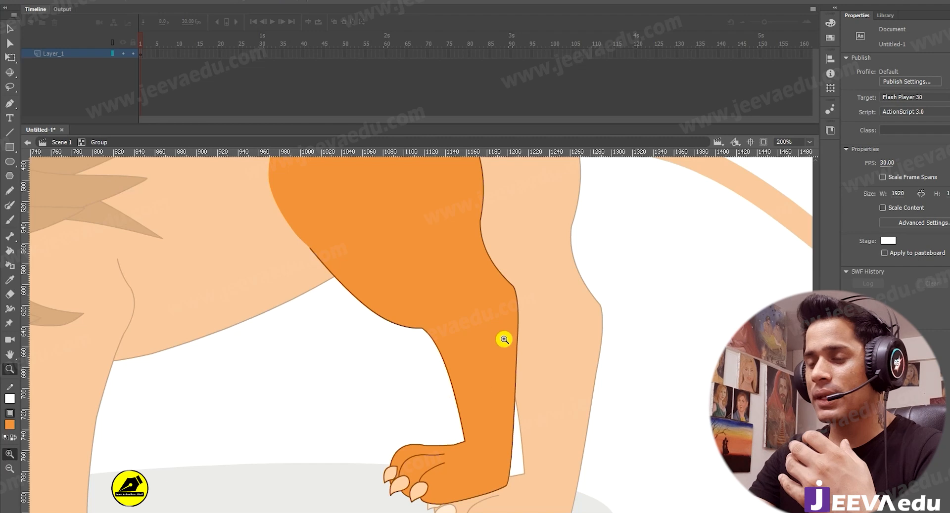
alt+click(358, 342)
alt+click(358, 345)
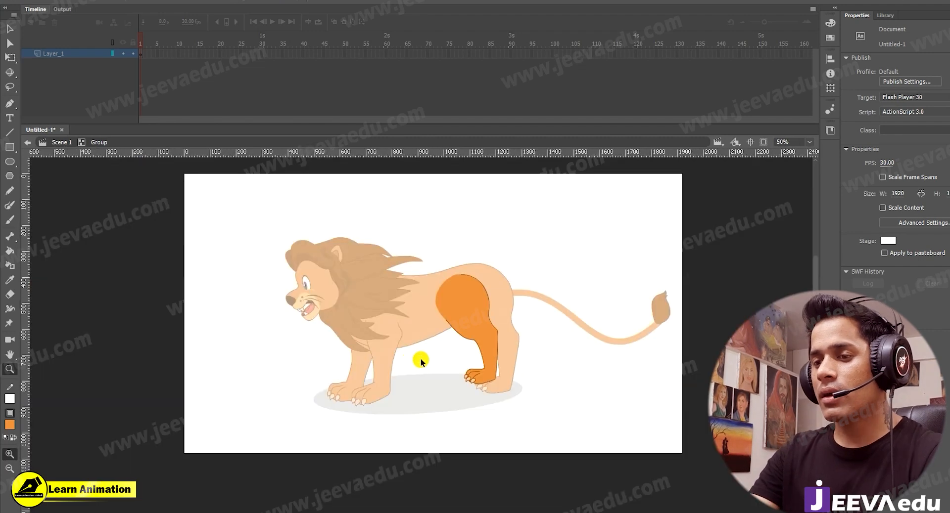
key(v)
double_click(432, 363)
- Open the pupil symbol in the lion's eye to examine its parts, and return to the whole lion
key(z)
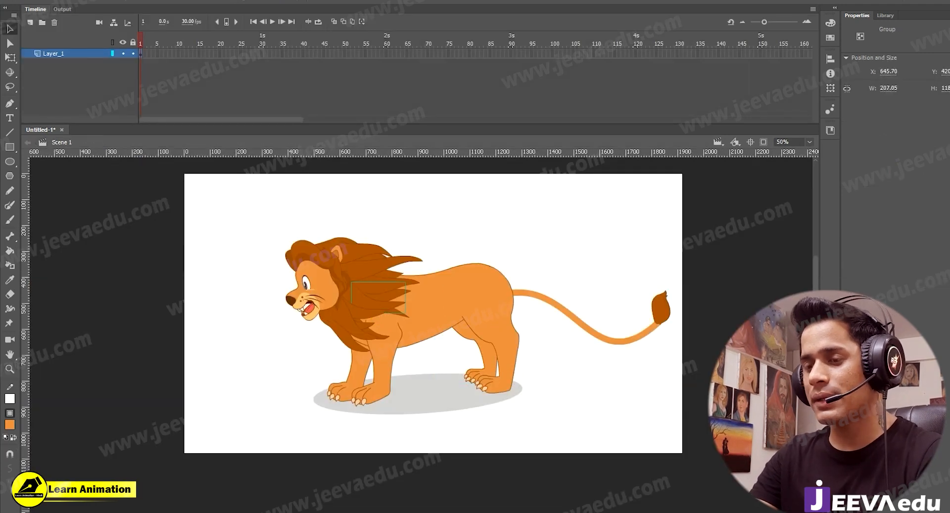
click(290, 321)
click(409, 286)
key(v)
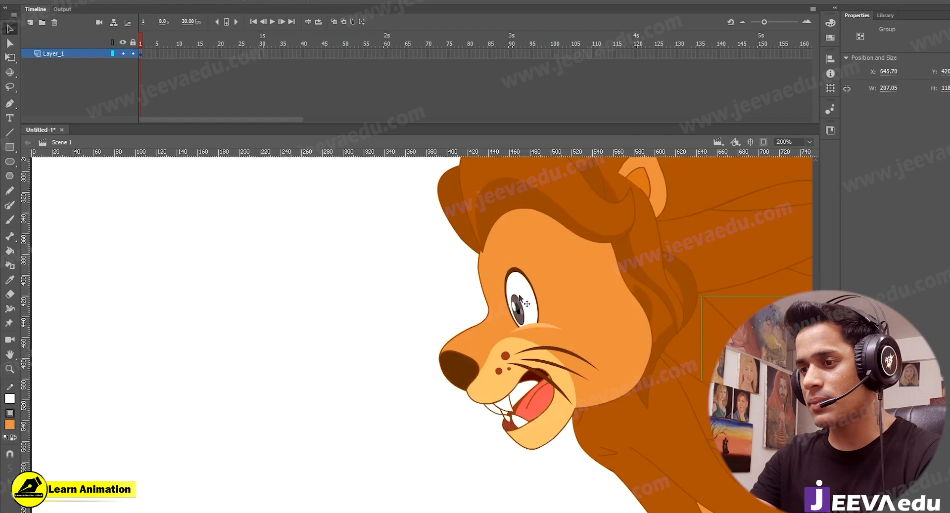
double_click(526, 307)
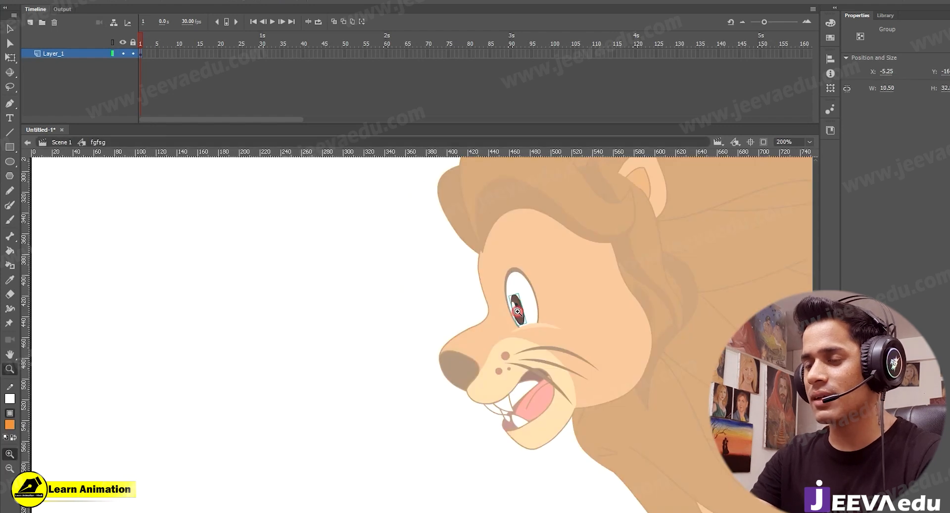
click(517, 311)
key(v)
double_click(375, 328)
key(z)
alt+click(448, 345)
alt+click(519, 360)
alt+click(523, 363)
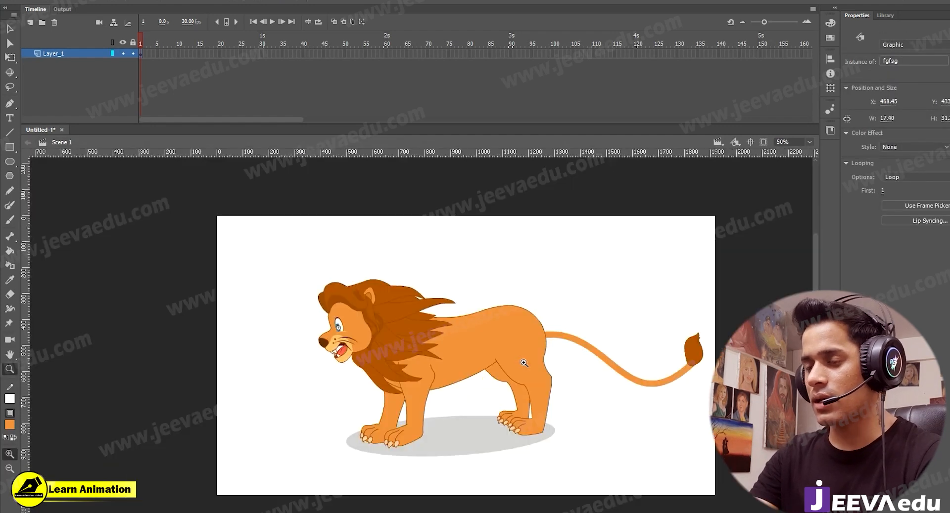
- Open the tail's group to examine its shape, and leave the group
key(v)
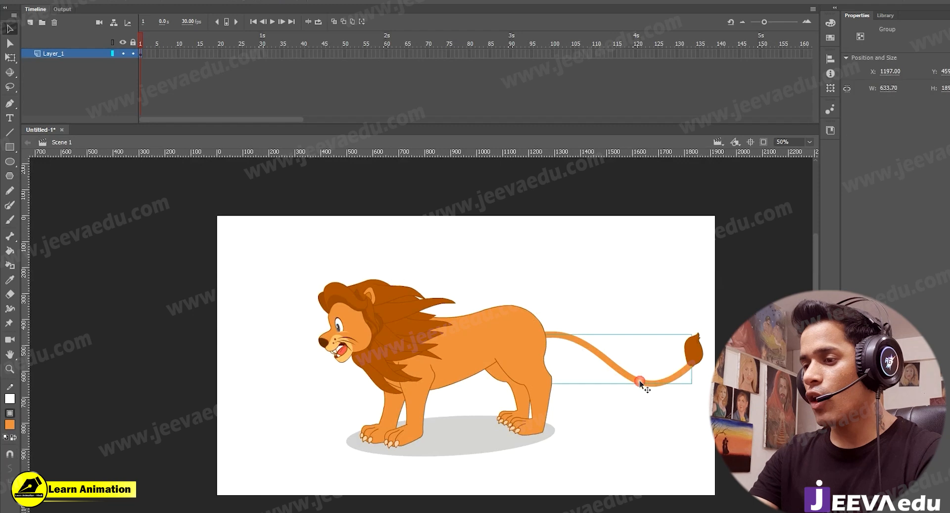
click(639, 381)
key(ctrl+1)
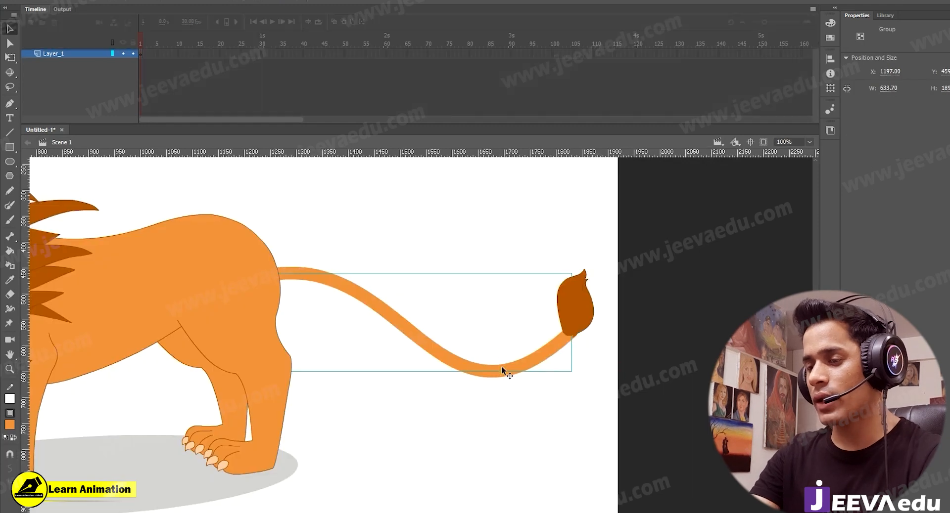
double_click(501, 367)
double_click(520, 405)
- Try moving the tuft off the end of the tail and undo the move
click(583, 296)
drag(583, 316, 577, 250)
click(580, 337)
key(ctrl+z)
- Try moving the small hair strand group away from the tuft's base on the tail and undo the moves
click(574, 328)
drag(586, 361, 592, 386)
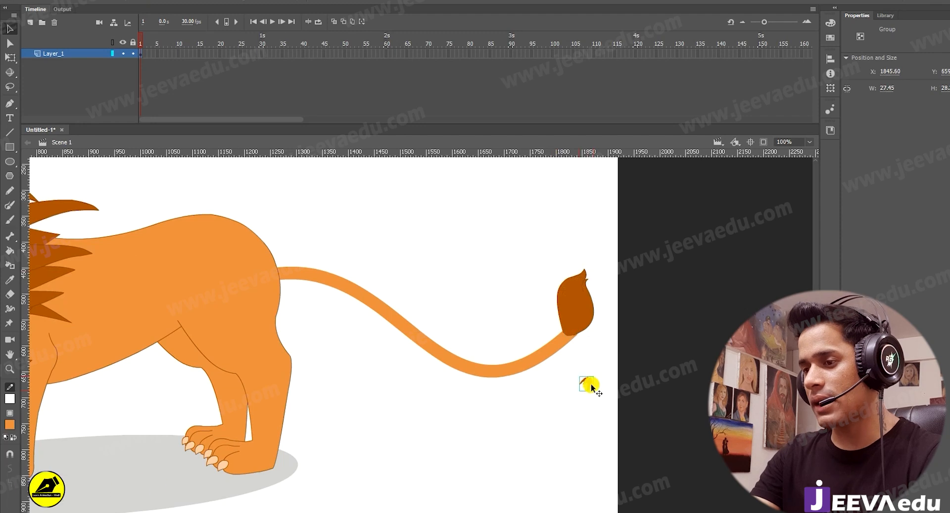
key(z)
click(569, 332)
click(514, 347)
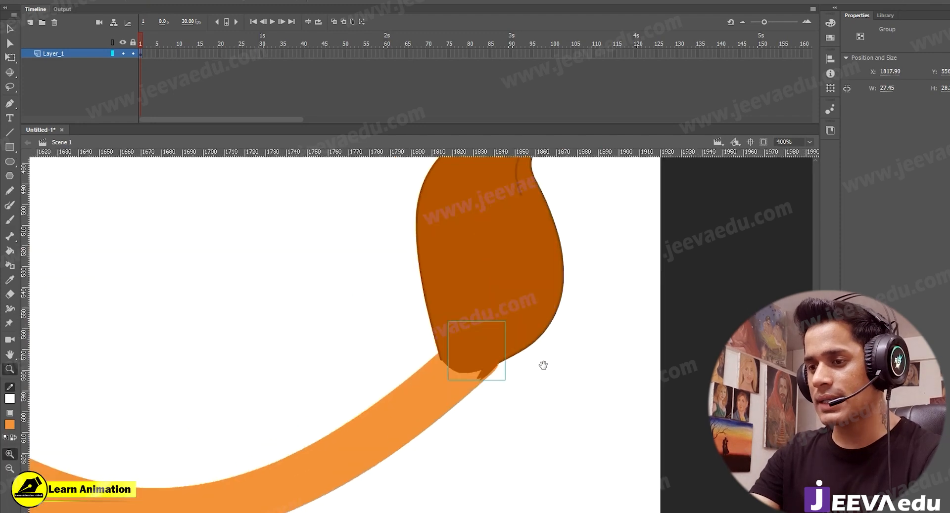
key(v)
drag(497, 355, 484, 368)
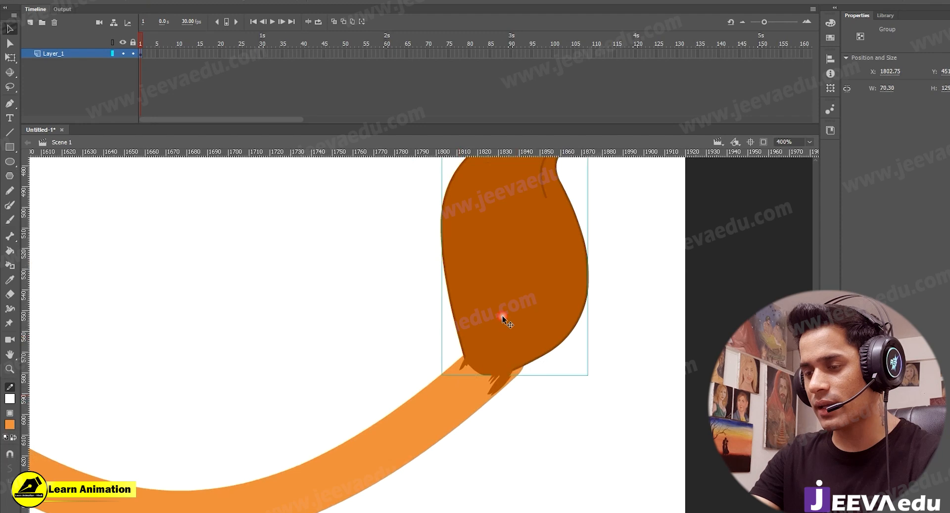
click(510, 359)
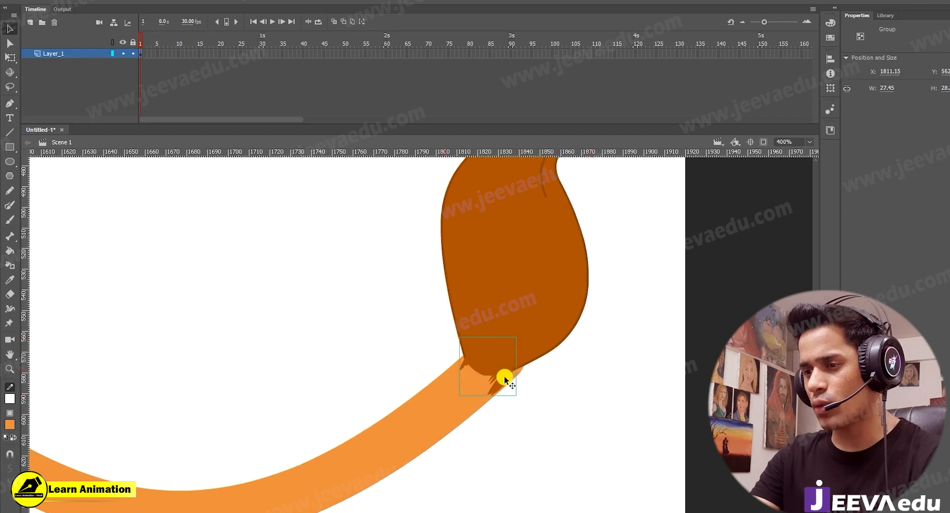
key(ctrl+z)
key(ctrl+z)
- Select all of the lion's parts together with its ground shadow and convert them to a Graphic symbol with the default name
key(z)
alt+click(540, 414)
alt+click(430, 390)
drag(405, 384, 563, 398)
alt+click(390, 395)
alt+click(293, 354)
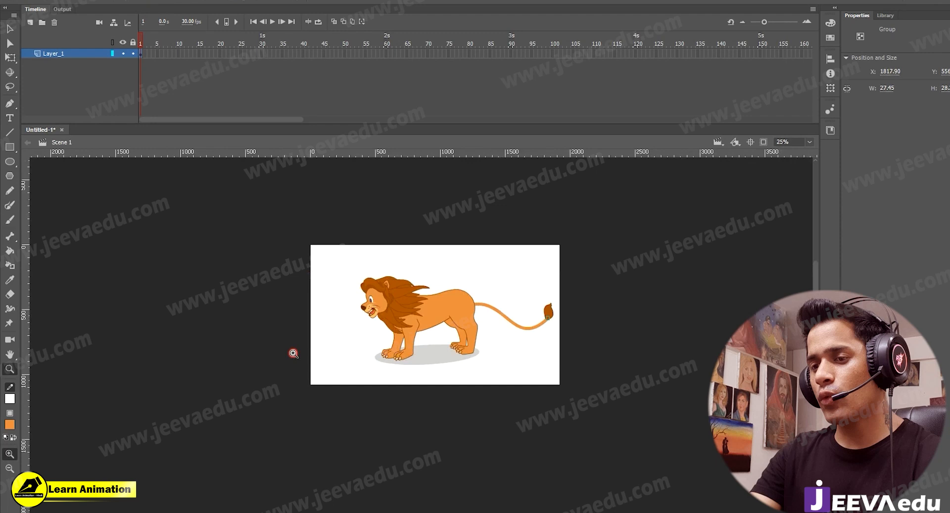
click(496, 333)
alt+click(496, 342)
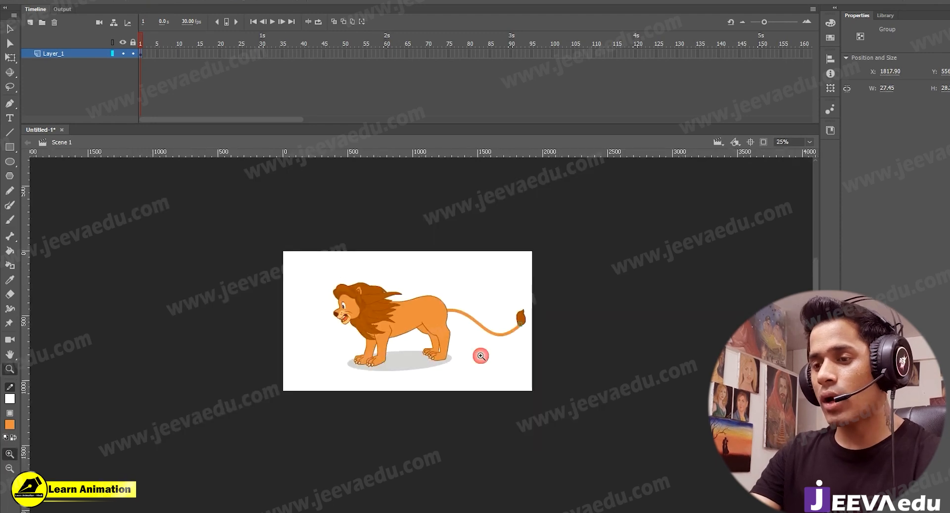
click(404, 339)
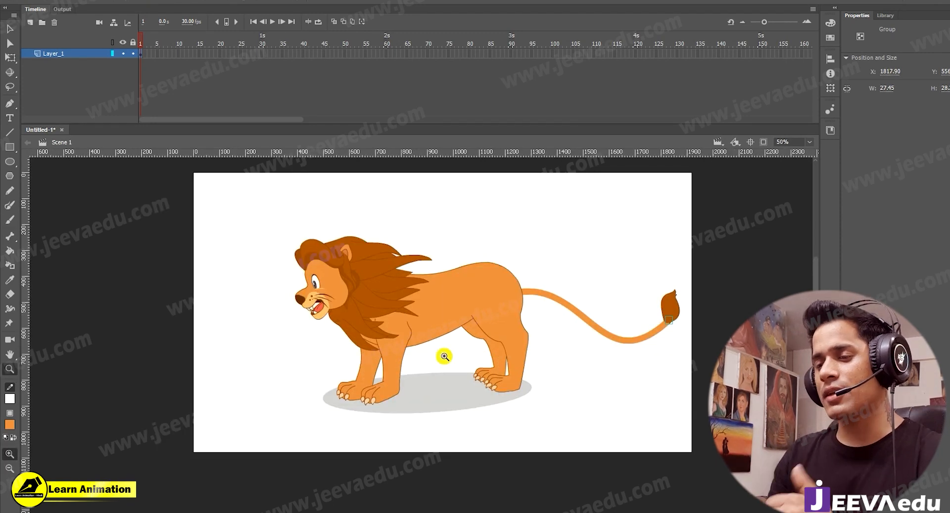
key(v)
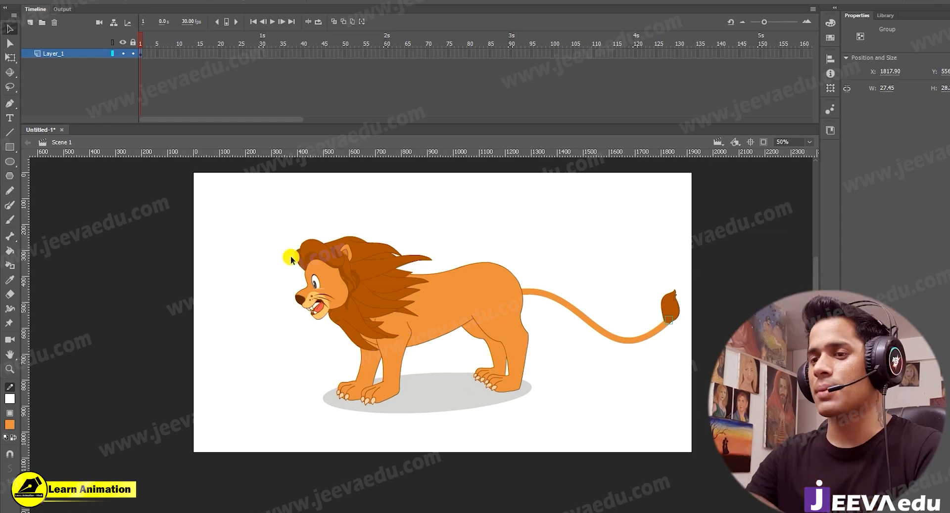
drag(264, 226, 704, 430)
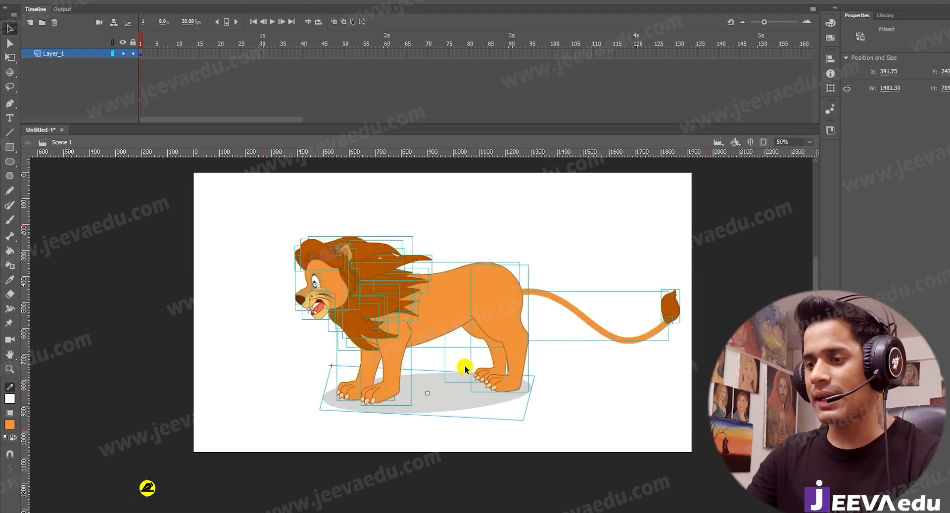
key(F8)
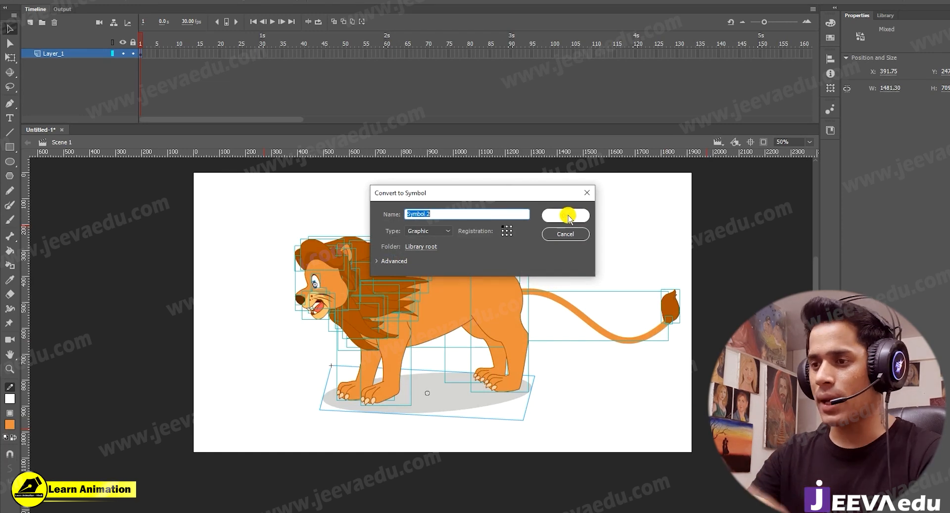
click(568, 216)
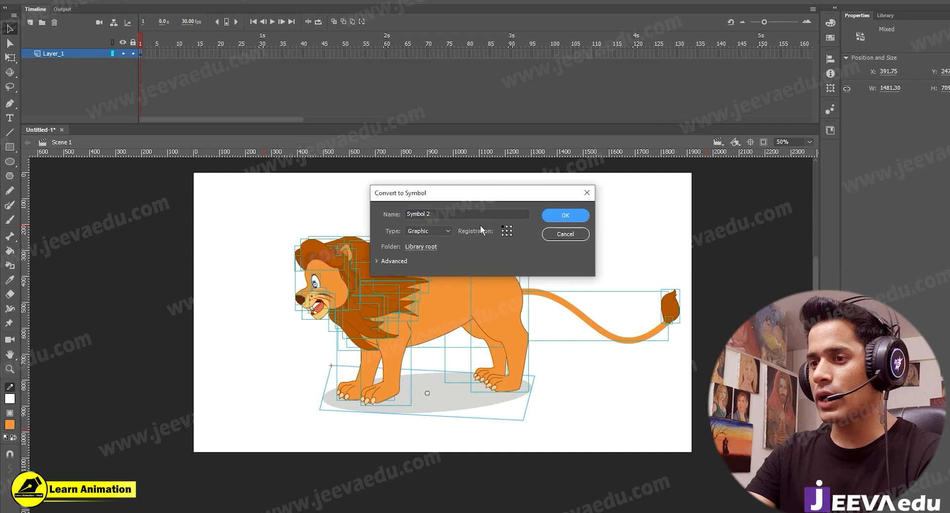
click(557, 218)
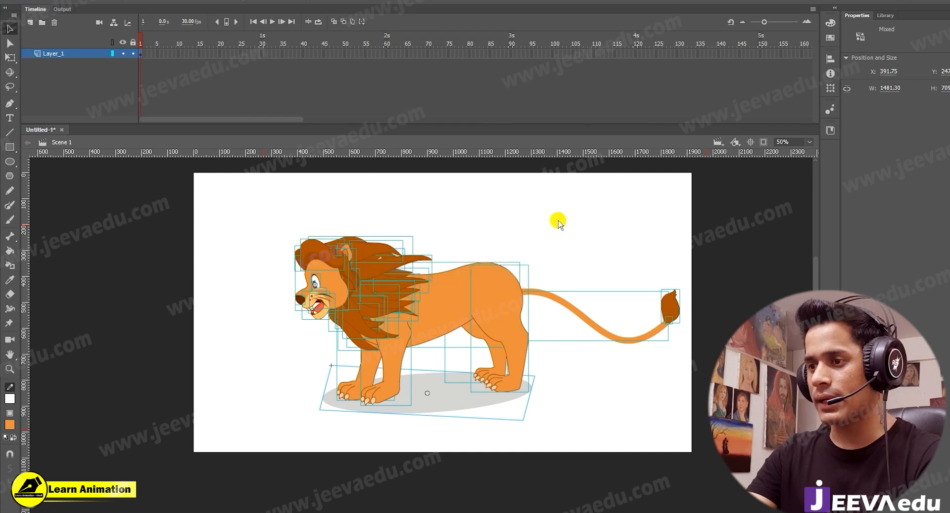
- Open the whole lion's symbol for editing and deselect all of the parts inside it
click(426, 351)
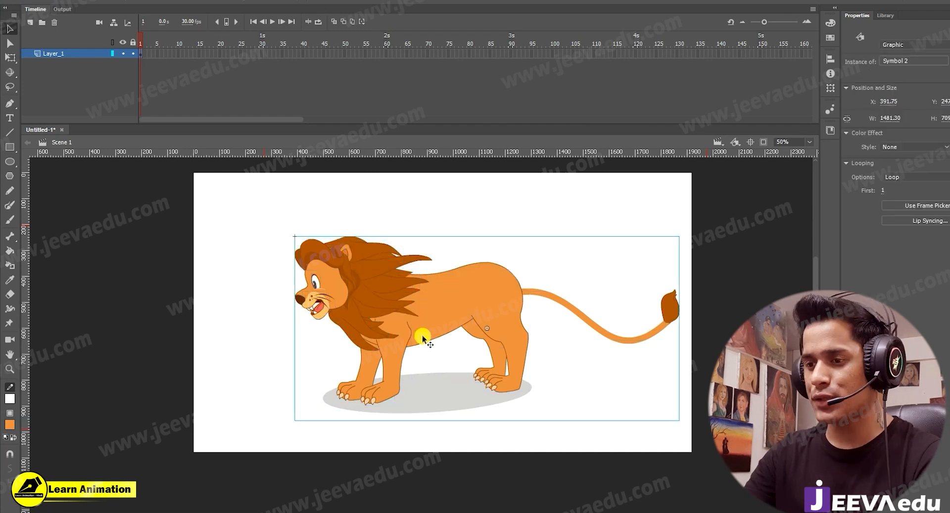
scroll(421, 345, down, 1)
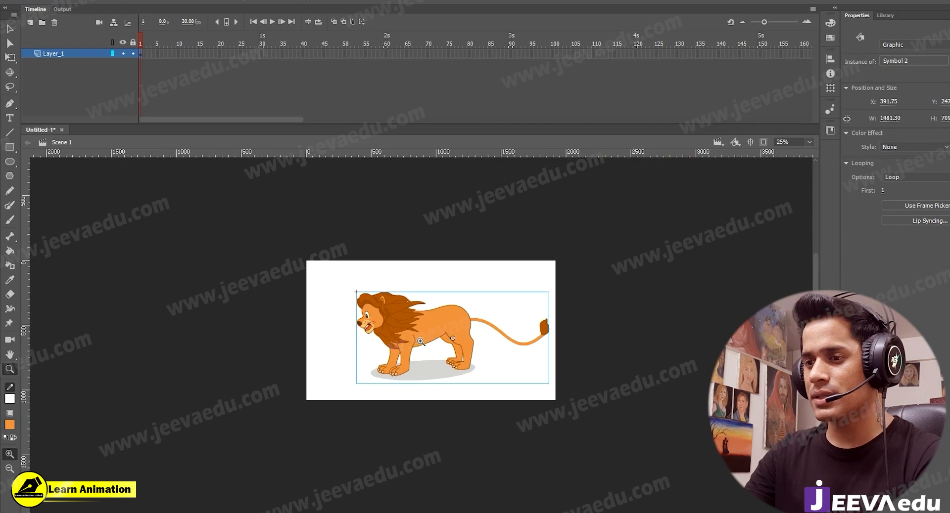
scroll(419, 335, up, 1)
double_click(421, 319)
key(z)
click(420, 329)
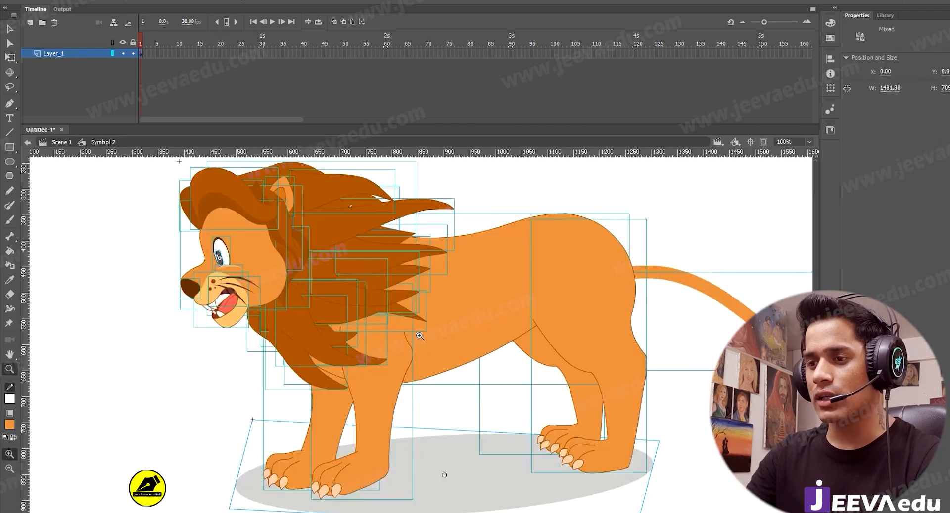
alt+click(426, 357)
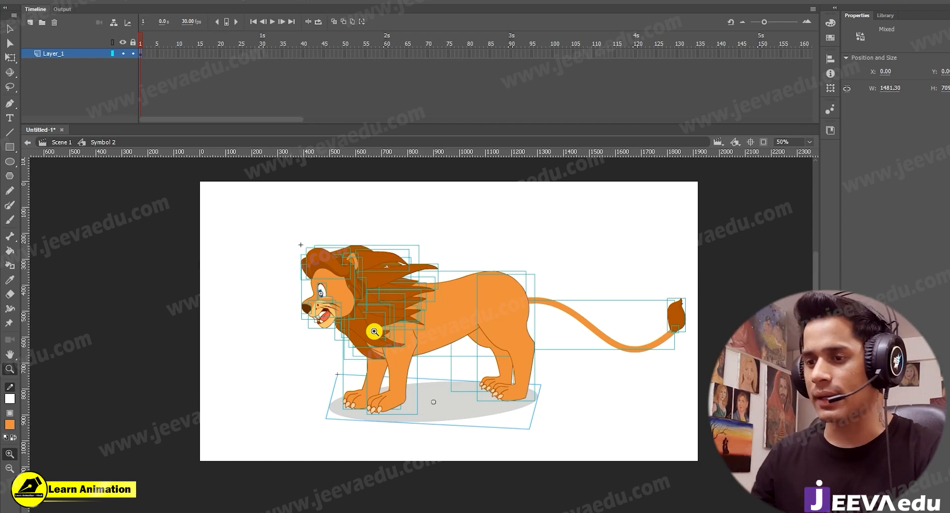
key(v)
click(298, 381)
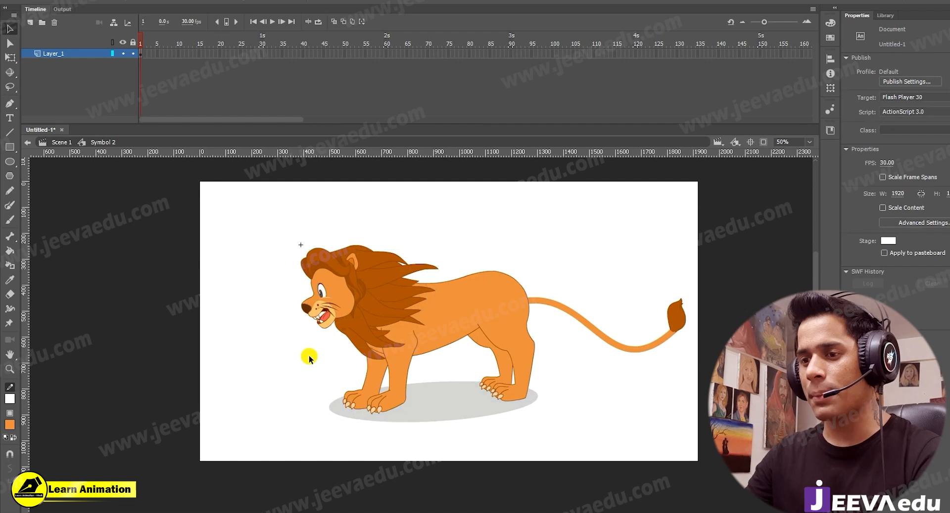
- Try moving the lion's face and nearby mane parts away from the body and undo the move
key(z)
click(313, 364)
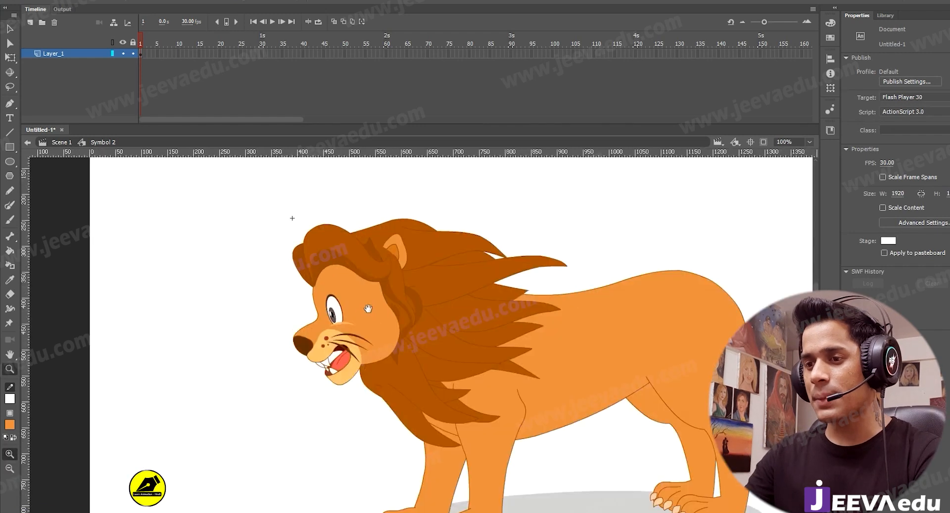
alt+click(413, 397)
click(384, 311)
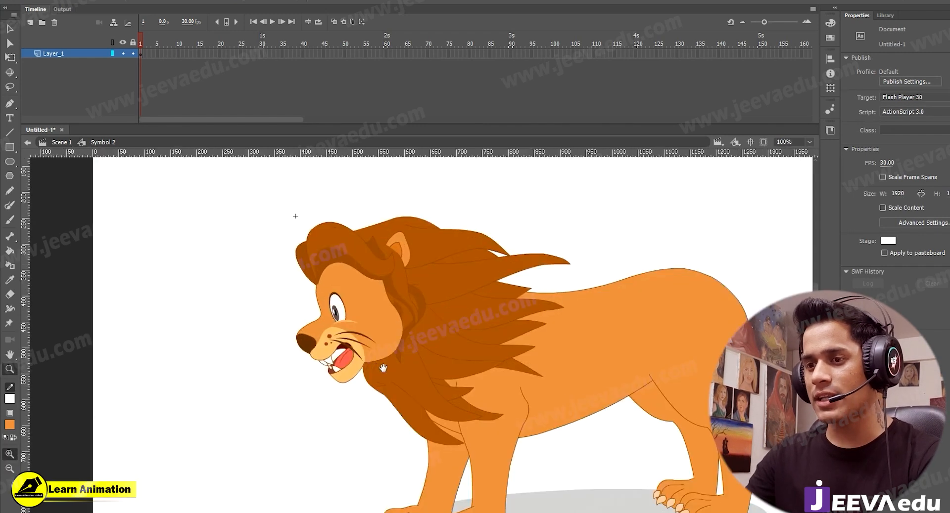
key(v)
drag(261, 179, 444, 399)
drag(417, 366, 304, 351)
key(ctrl+z)
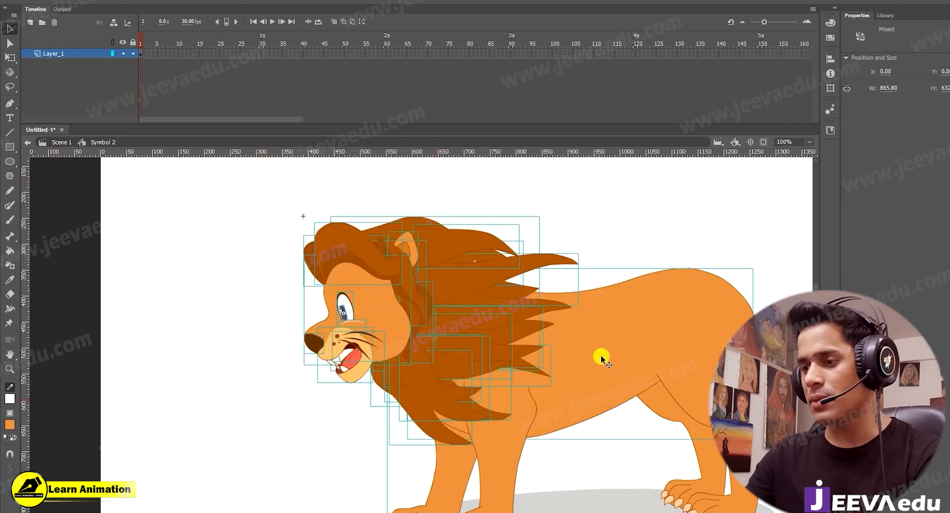
- Cut all head and mane parts, leaving out the body and front legs, and paste them in place on a new layer
drag(263, 186, 558, 407)
drag(502, 458, 502, 458)
shift+click(501, 459)
shift+click(444, 478)
drag(441, 340, 245, 321)
key(ctrl+z)
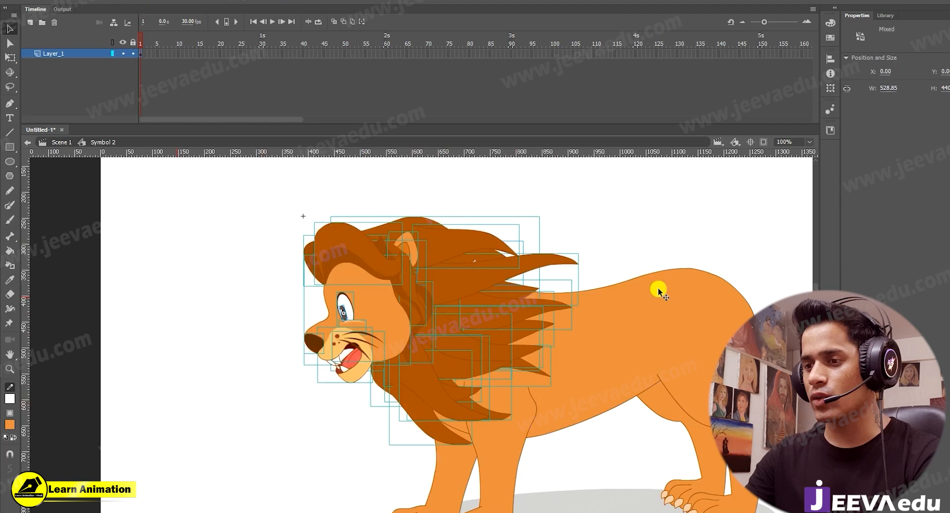
key(Delete)
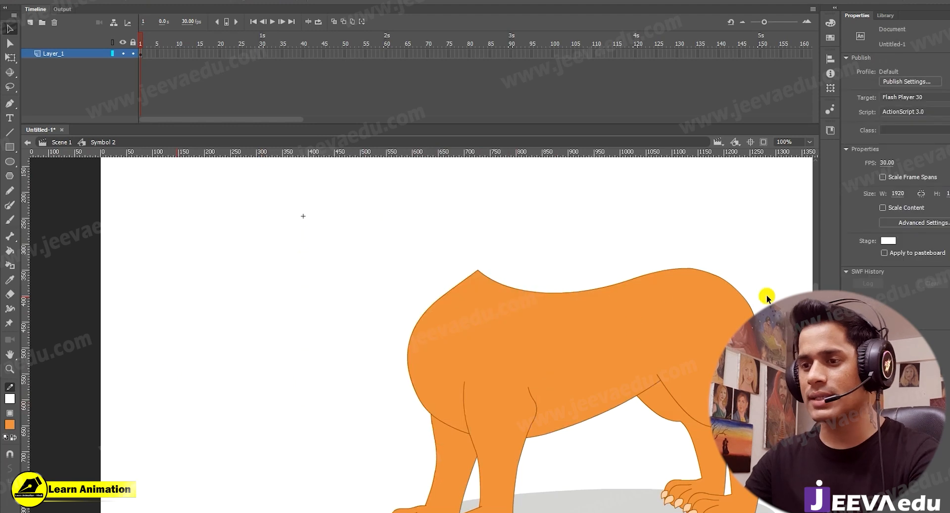
click(31, 23)
right_click(306, 226)
click(354, 274)
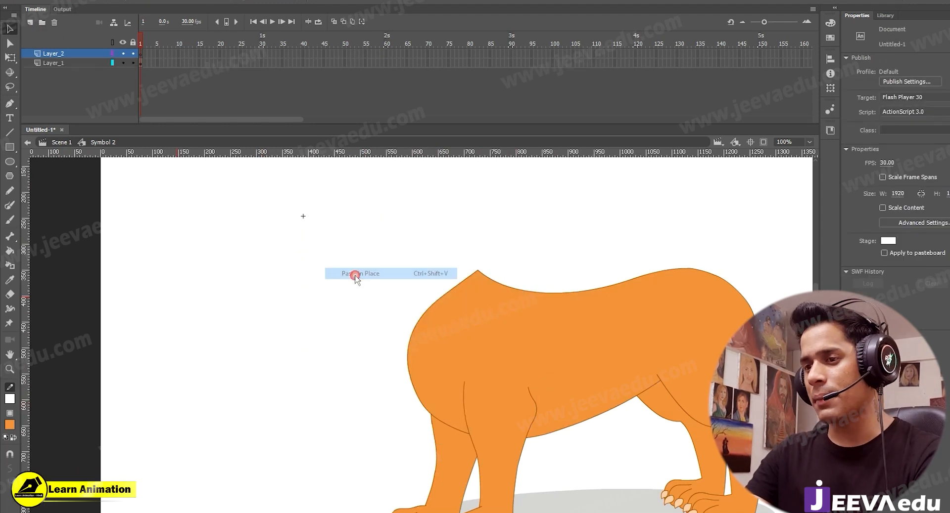
- Convert the pasted head and mane parts to a Graphic symbol with the default name
key(F8)
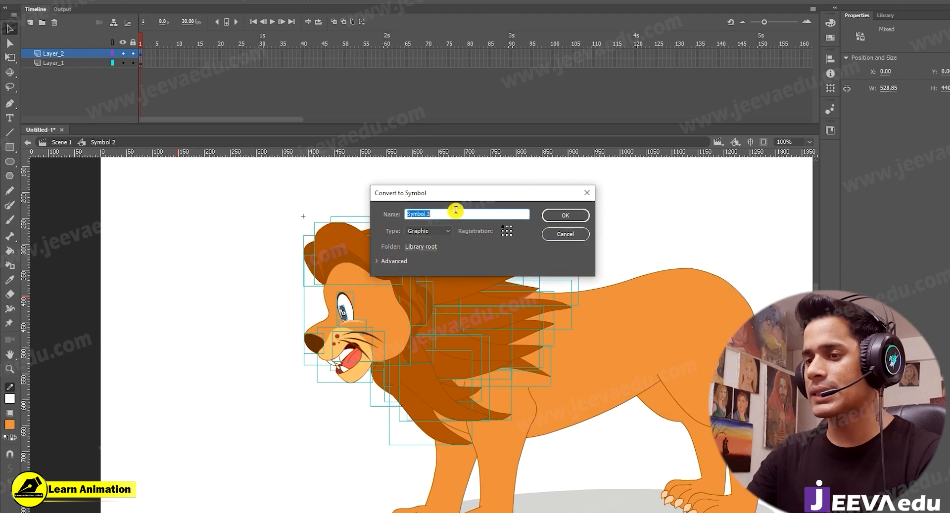
click(426, 233)
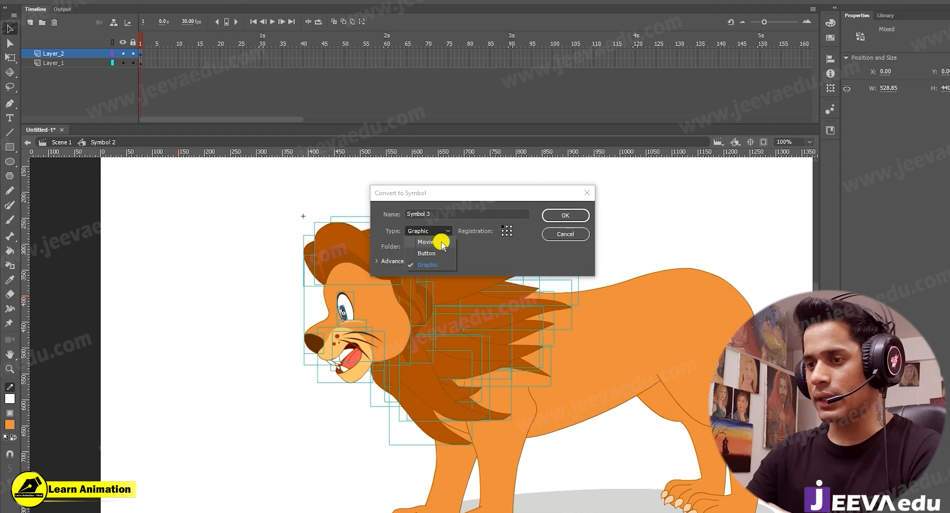
click(573, 218)
click(574, 219)
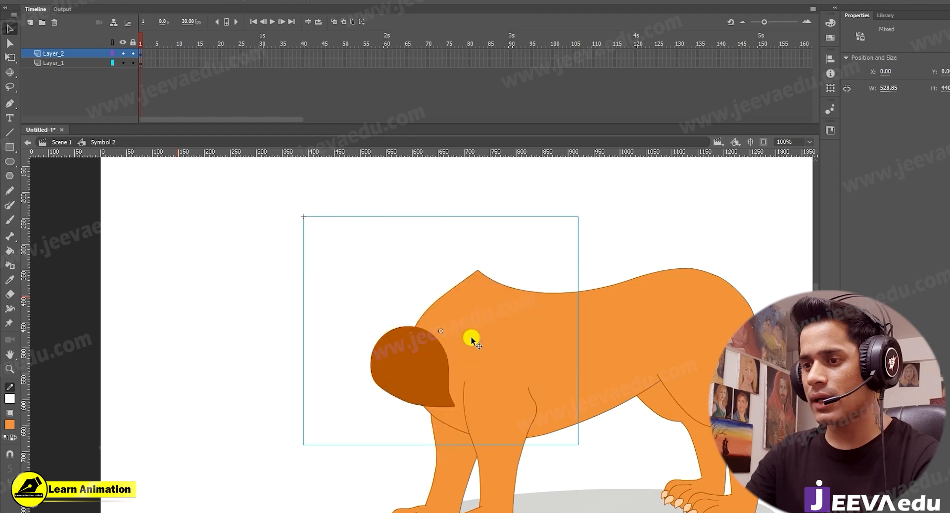
- Try rotating the head symbol about a transformation point shifted slightly toward the body and undo the rotation
key(q)
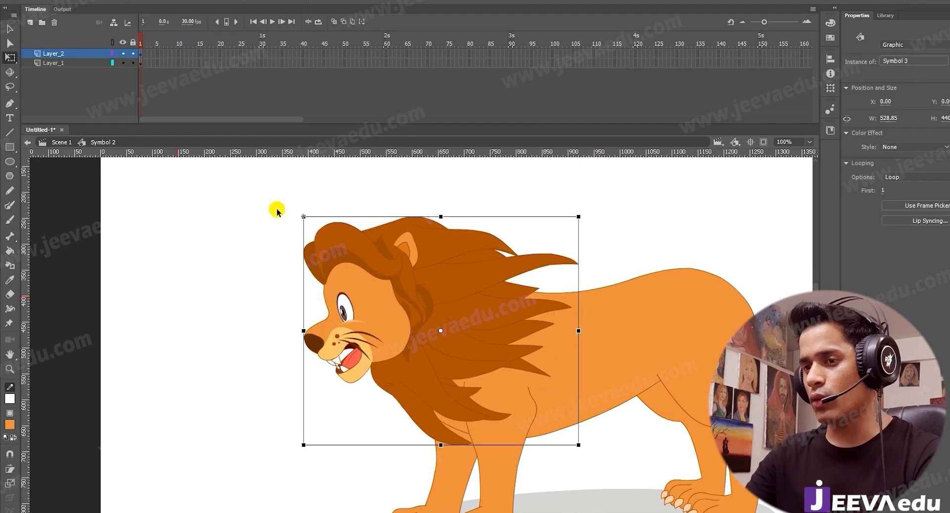
mouse_move(301, 214)
mouse_down()
mouse_move(328, 201)
mouse_move(304, 217)
mouse_up()
drag(442, 330, 462, 333)
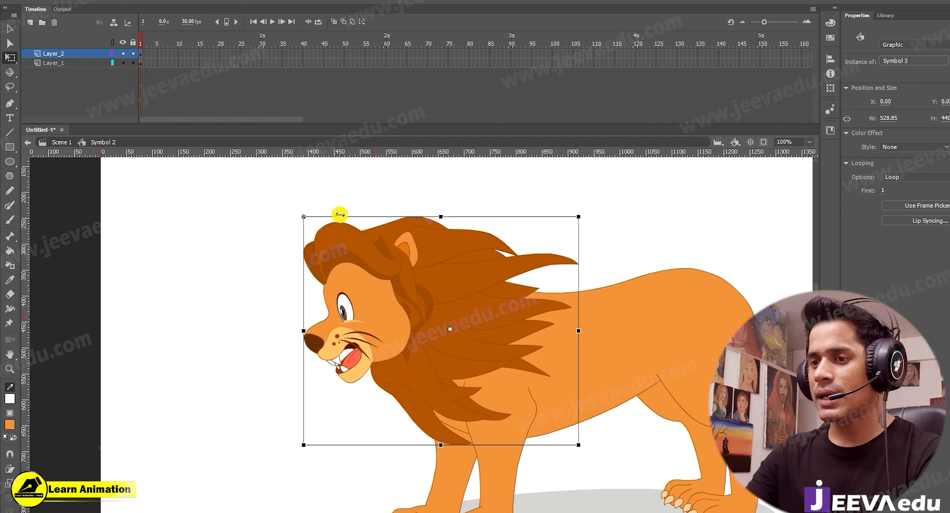
drag(301, 213, 302, 235)
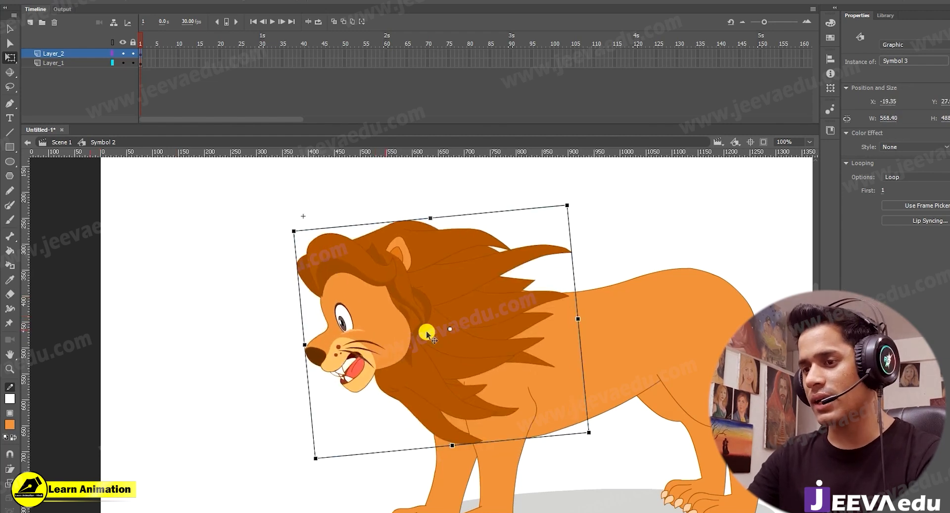
key(ctrl+z)
- Move the head symbol's transformation point down toward the neck and test it with a small rotation that is undone
click(440, 369)
mouse_move(306, 213)
mouse_down()
mouse_move(328, 191)
mouse_move(308, 208)
mouse_up()
key(ctrl+z)
drag(482, 364, 438, 366)
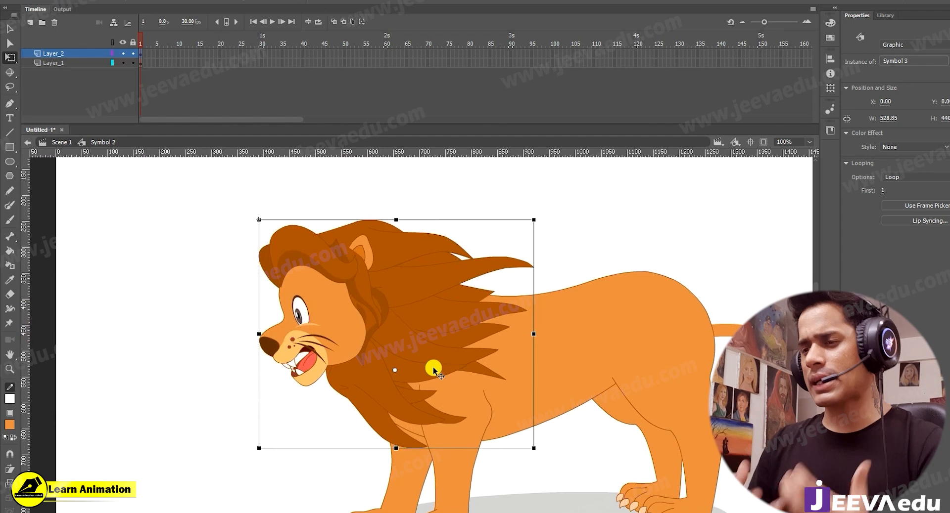
- Open the head symbol for editing and deselect all of the parts inside it
key(v)
double_click(412, 339)
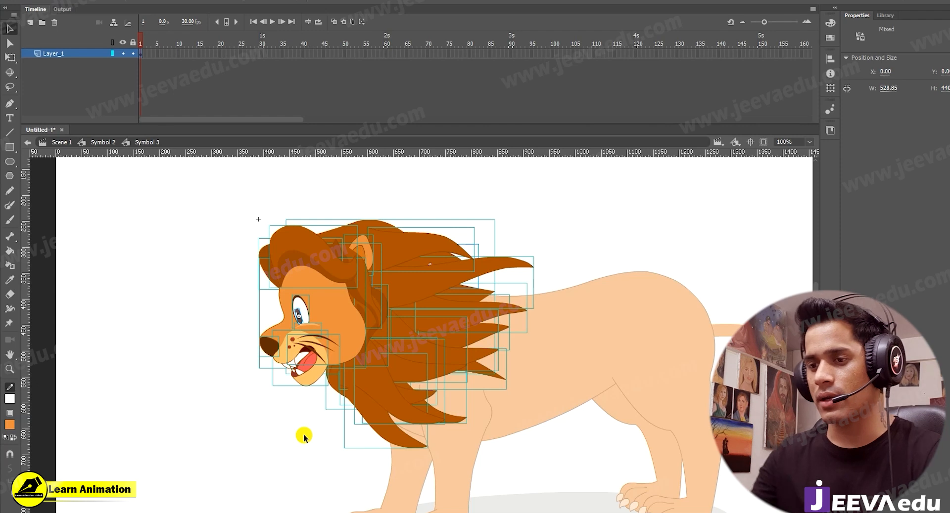
click(299, 452)
key(z)
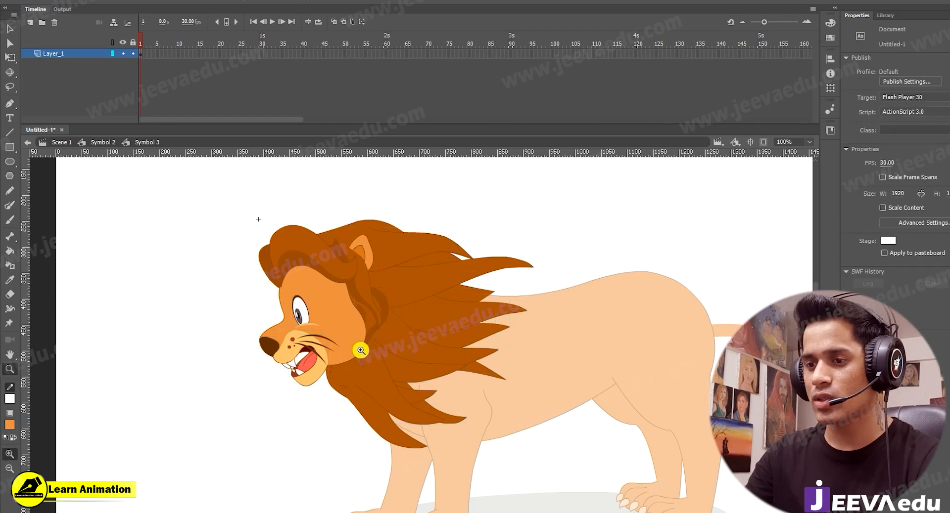
key(v)
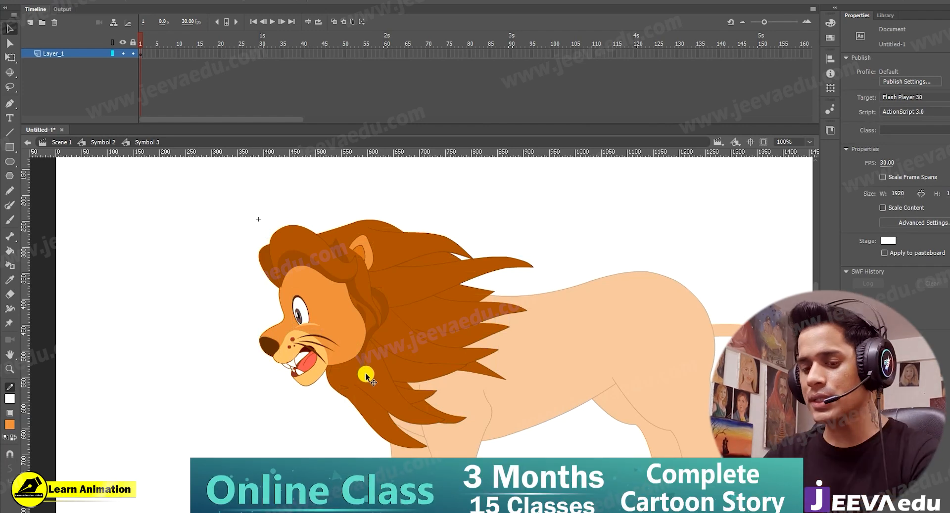
- Try moving the mouth part off the face, undo the move, and add the whiskers to the selection
key(z)
click(347, 343)
key(space)
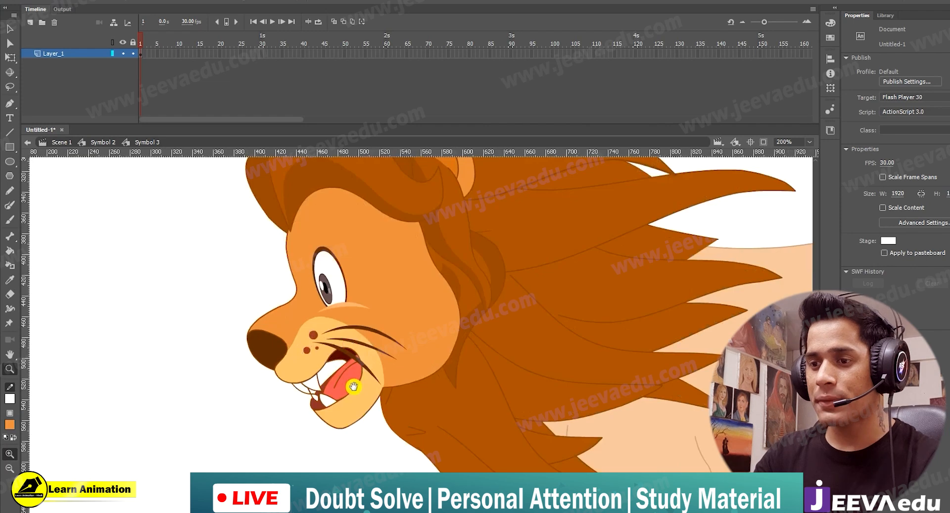
key(v)
click(353, 405)
drag(337, 372, 303, 433)
key(ctrl+z)
shift+click(351, 356)
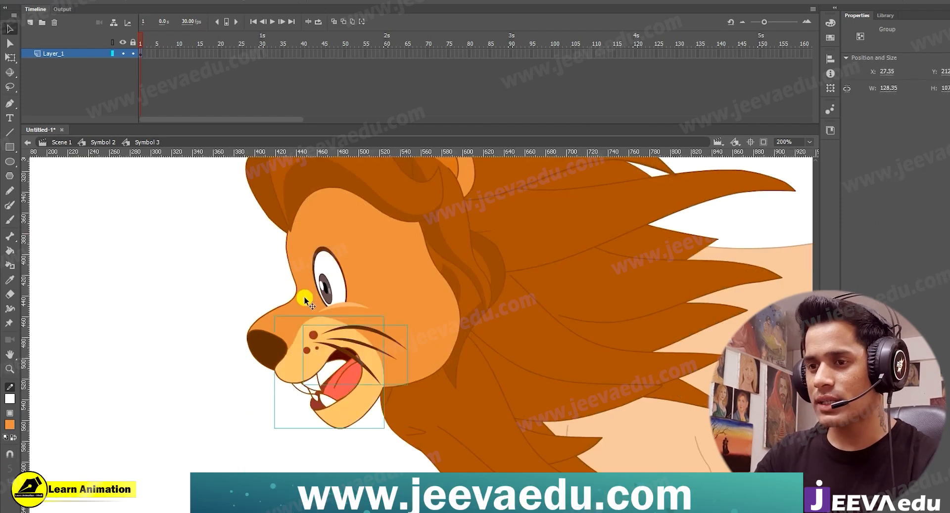
key(ctrl+minus)
click(446, 279)
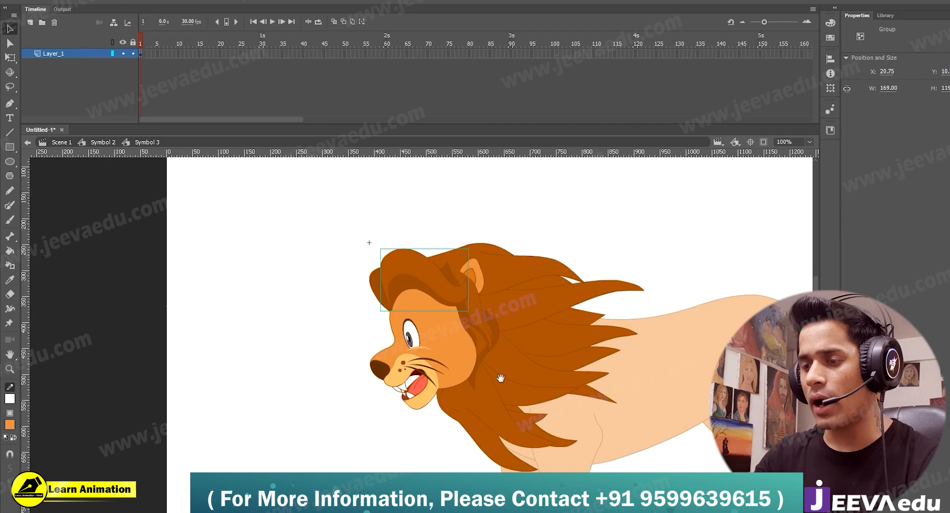
drag(501, 379, 432, 363)
drag(273, 204, 568, 473)
right_click(392, 335)
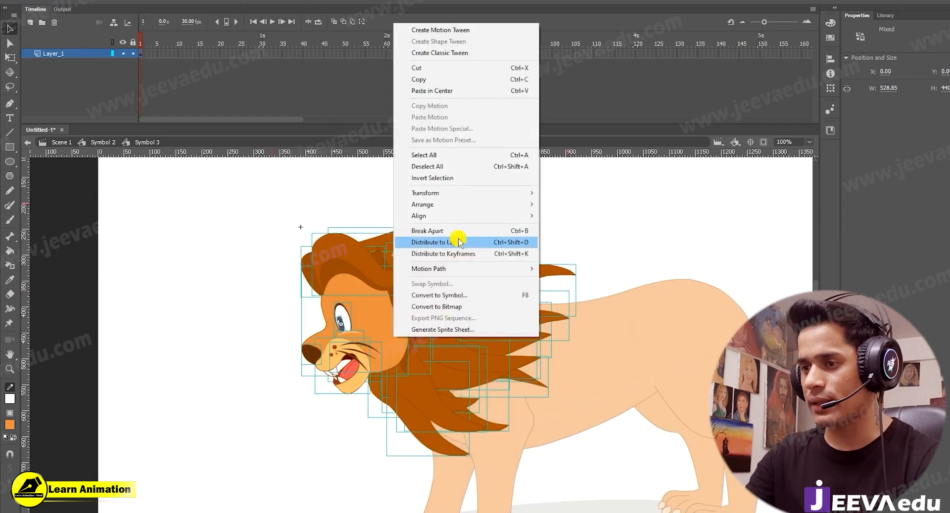
click(277, 433)
- Select the lion's eye, both forehead hair tufts, face and nose together
key(z)
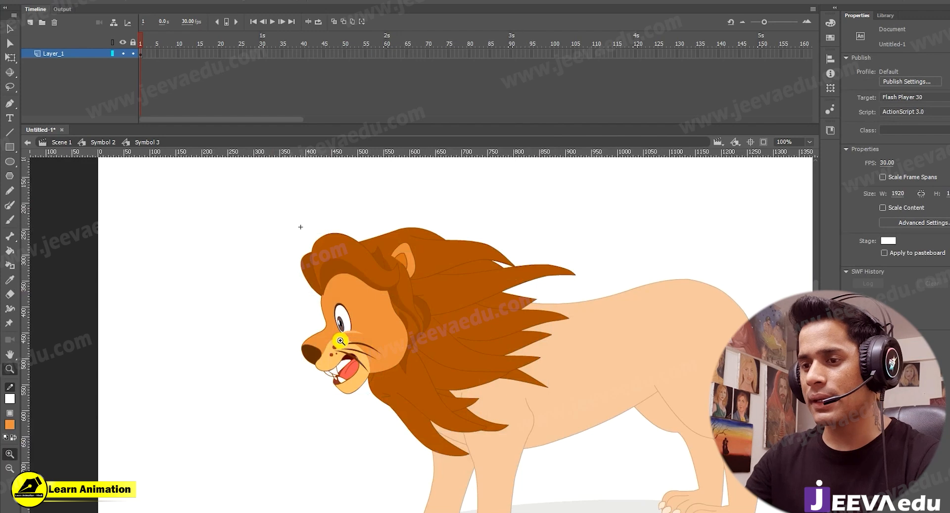
key(v)
click(350, 323)
shift+click(335, 265)
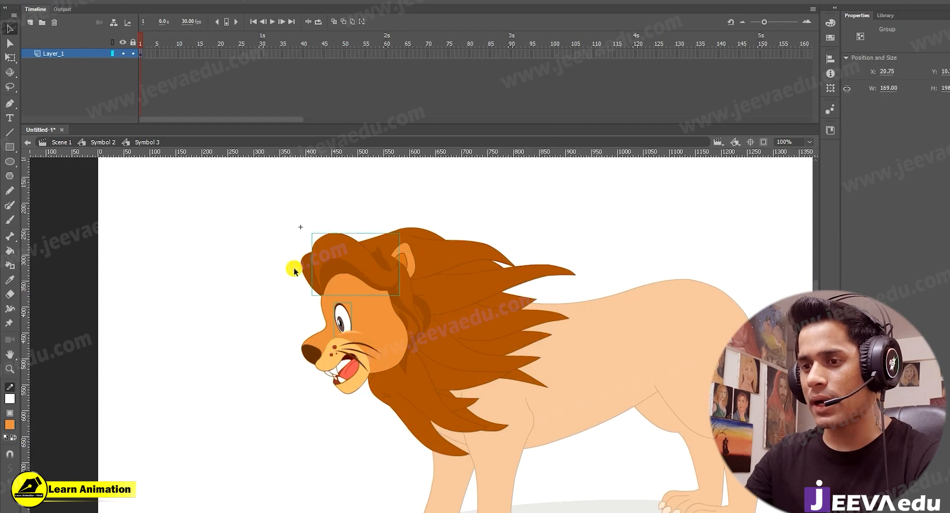
shift+click(307, 274)
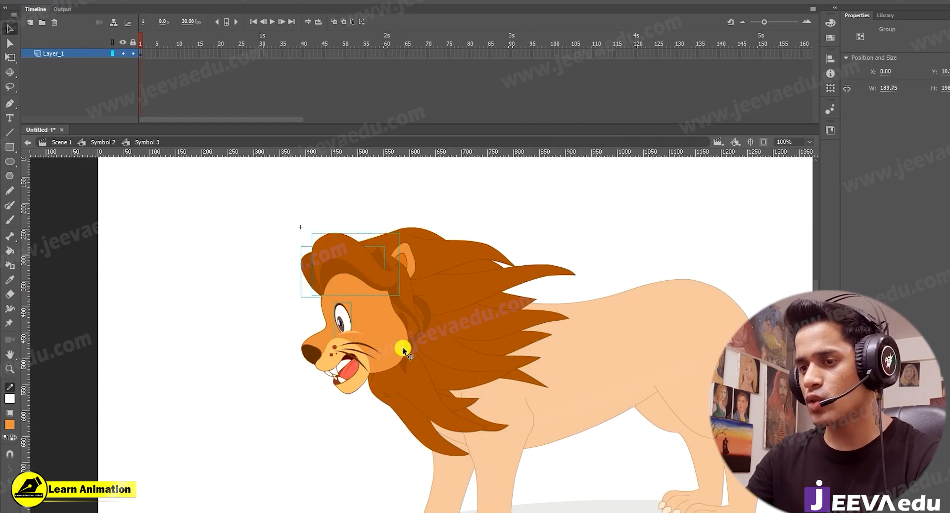
shift+click(357, 353)
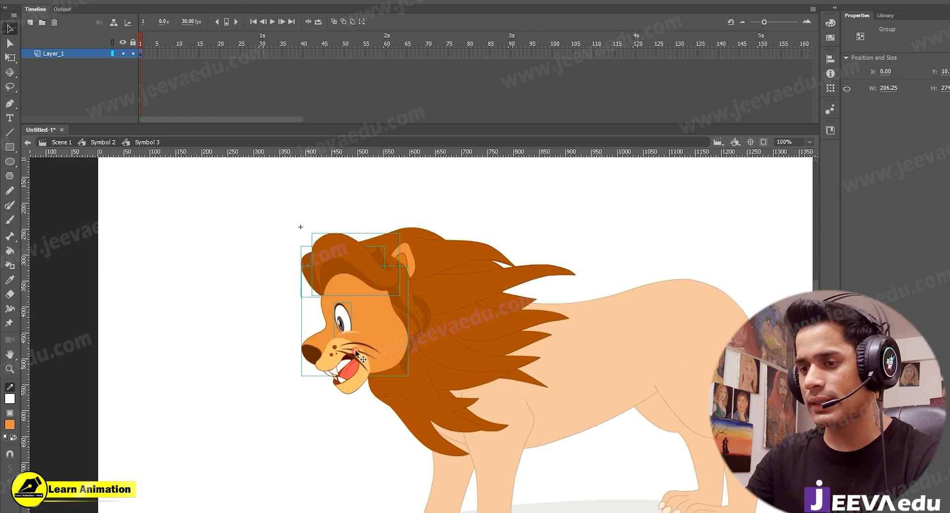
shift+click(317, 356)
- Add the mouth, whiskers and hair strand beside the ear to the selection, checking it with undone moves and an undone deletion
drag(317, 355, 91, 373)
key(ctrl+z)
drag(394, 311, 266, 334)
key(ctrl+z)
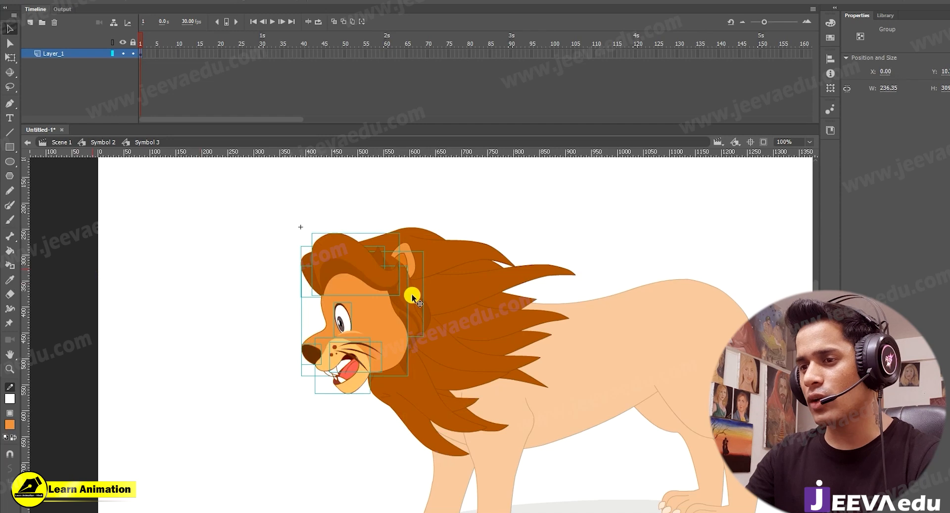
drag(375, 328, 289, 322)
key(ctrl+z)
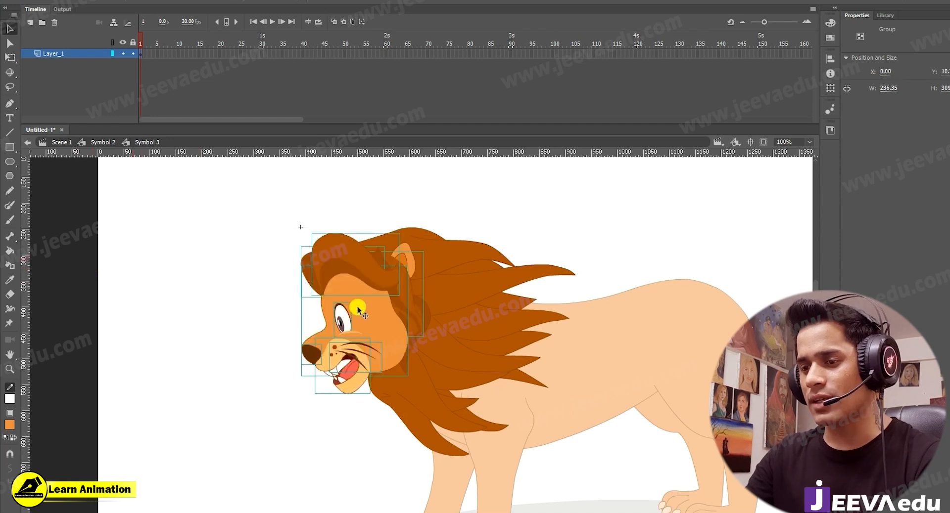
key(Delete)
key(ctrl+z)
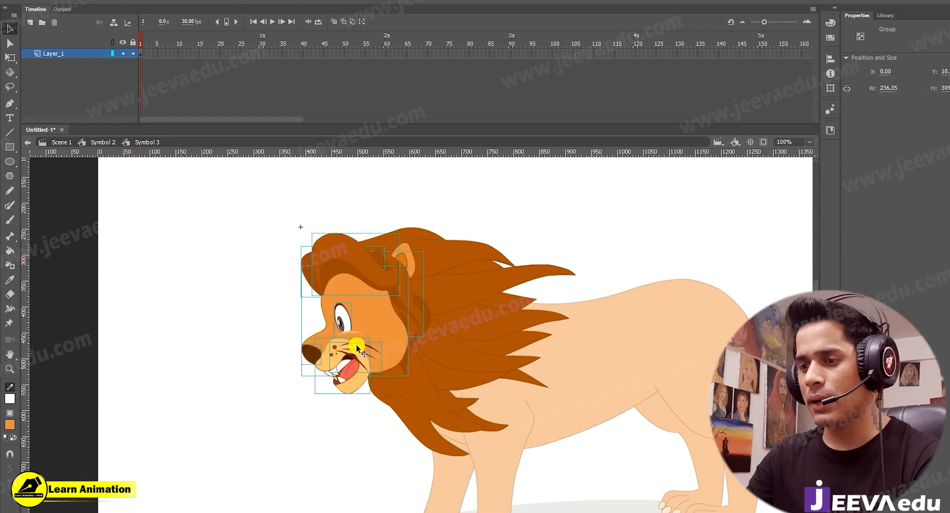
- Add the pupil and the crease under the eye to the face selection and check it with a move that is undone
key(z)
click(368, 331)
key(v)
shift+click(369, 328)
shift+click(388, 348)
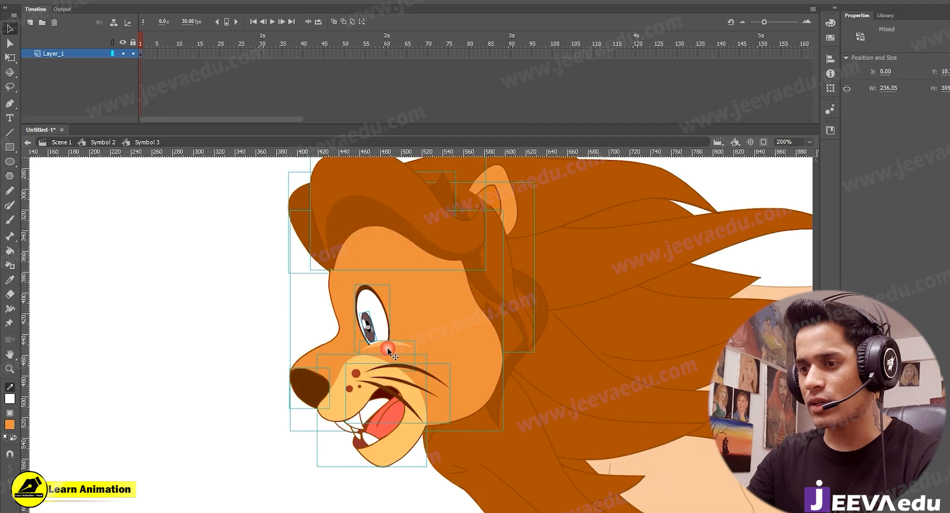
key(z)
alt+click(409, 371)
key(v)
drag(432, 364, 314, 363)
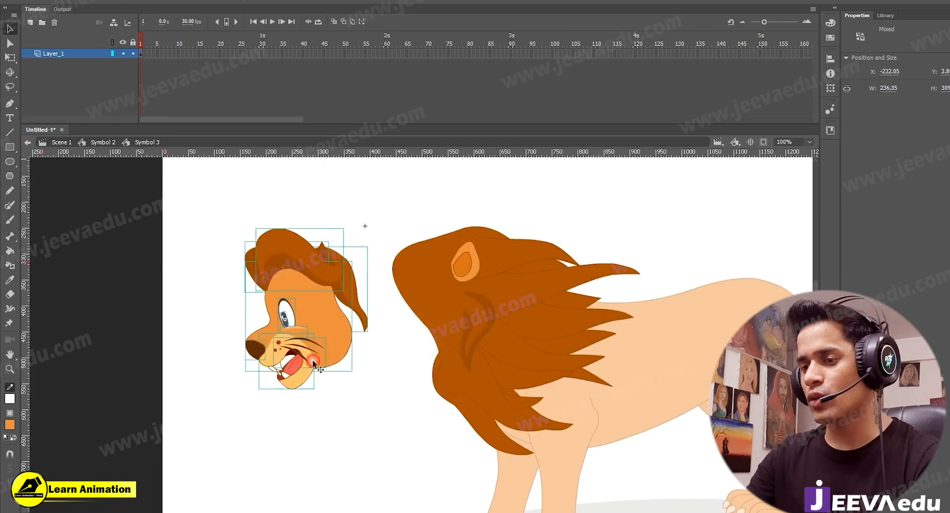
key(ctrl+z)
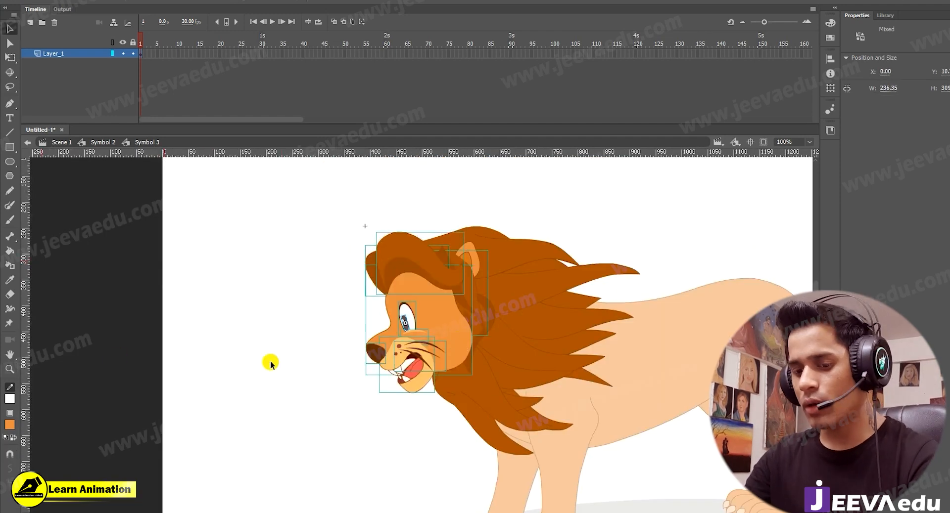
- Add the dark hair strand behind the cheek to the face selection and check it with a move that is undone
shift+click(489, 323)
drag(443, 346, 336, 344)
key(ctrl+z)
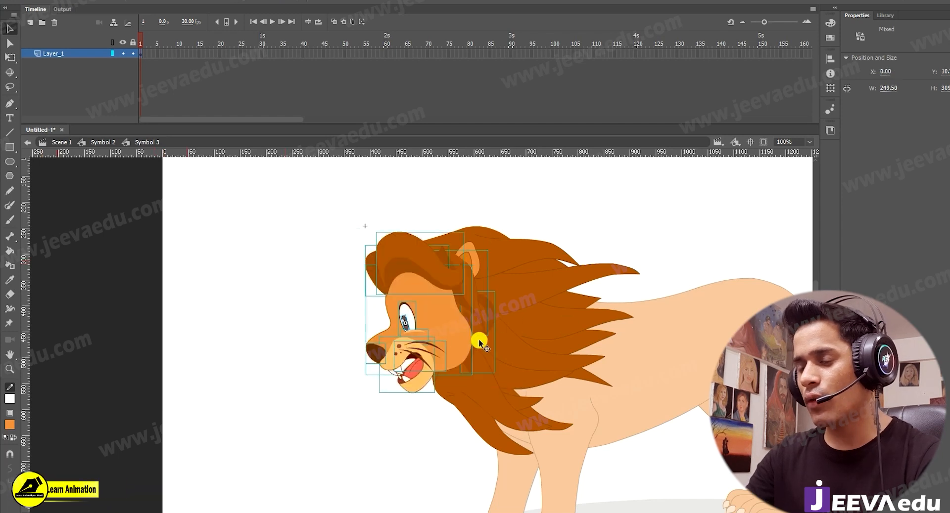
- Try moving the face without its two side hair strands, undo the move, and reselect both strands
shift+click(488, 312)
shift+click(471, 291)
drag(433, 336, 448, 359)
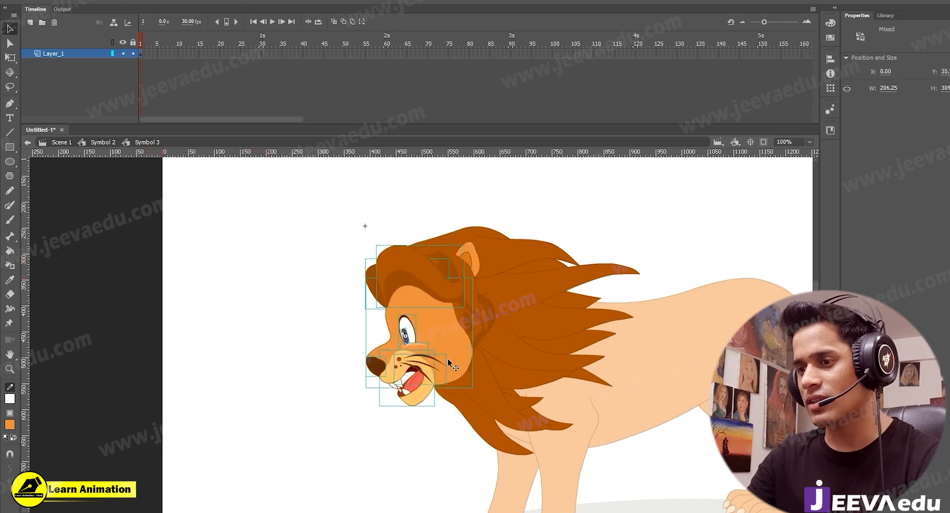
key(ctrl+z)
shift+click(475, 299)
shift+click(489, 313)
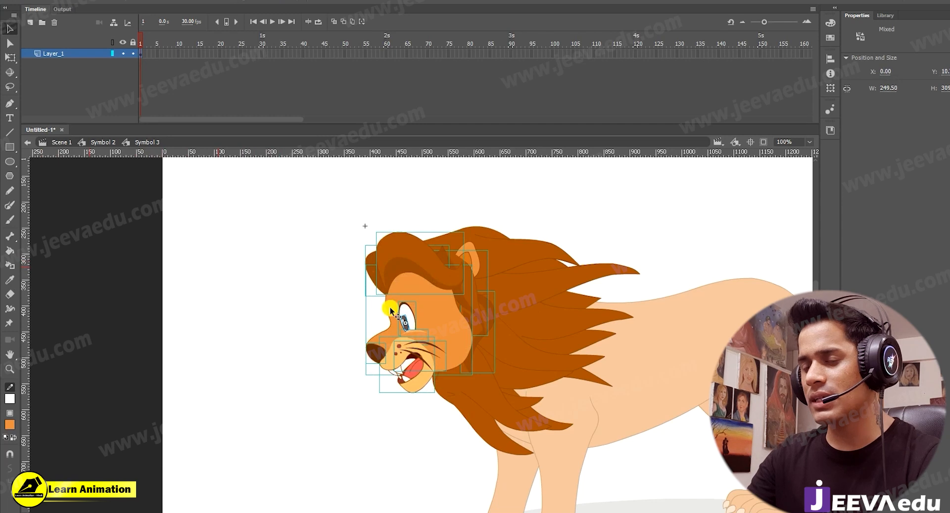
- Cut the selected face parts and paste them in place on a new layer inside the head symbol
key(ctrl+x)
click(30, 25)
right_click(299, 227)
click(329, 271)
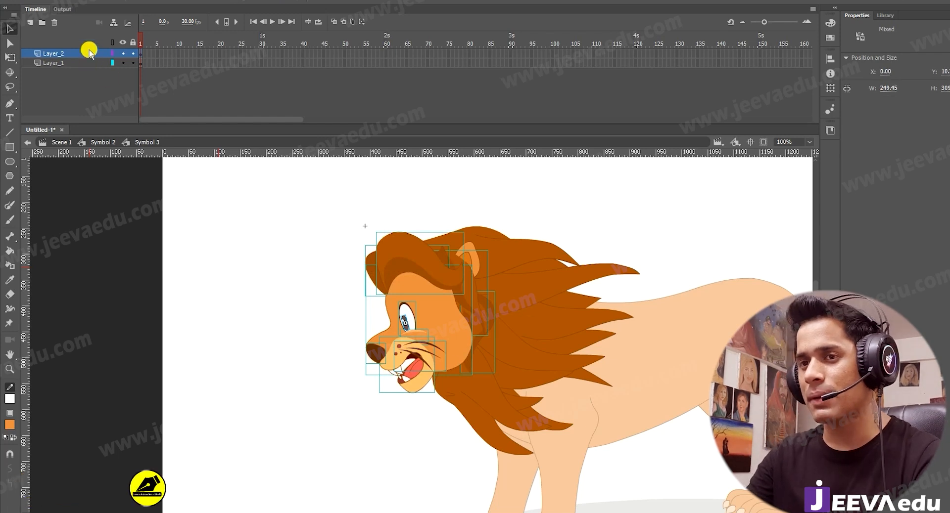
- Hide the face layer and select all of the mane and ear parts on the layer below
click(123, 53)
click(411, 257)
drag(381, 201, 630, 476)
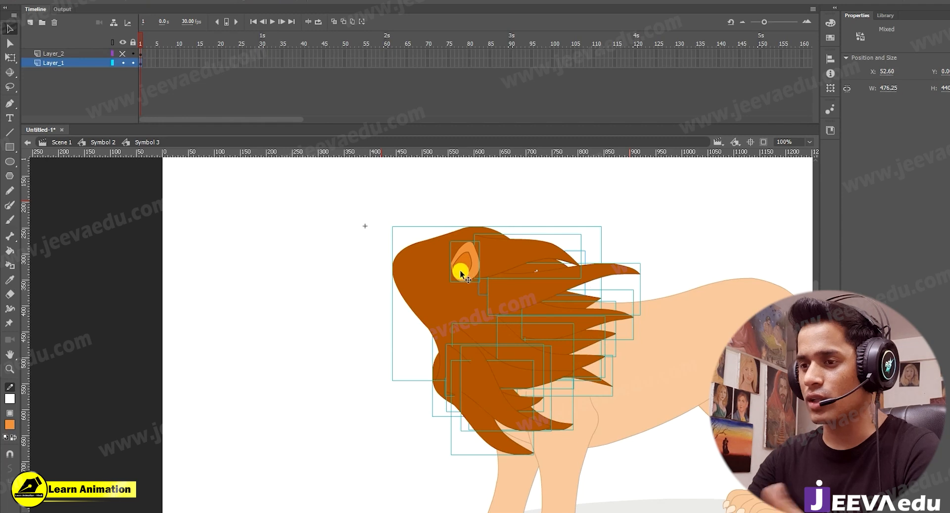
- Show the face layer again and toggle its visibility to compare the ear's placement with the face parts
click(356, 236)
click(124, 55)
click(168, 186)
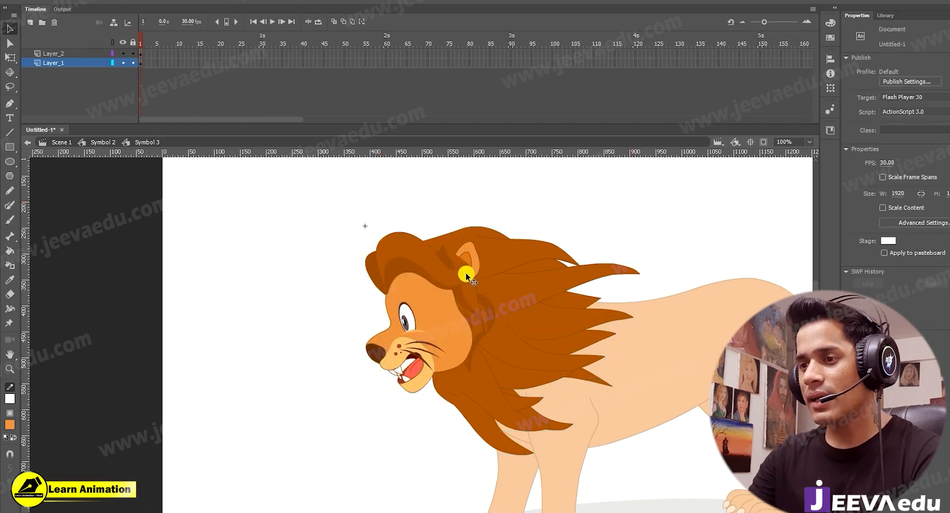
click(122, 55)
click(123, 54)
click(123, 55)
click(122, 55)
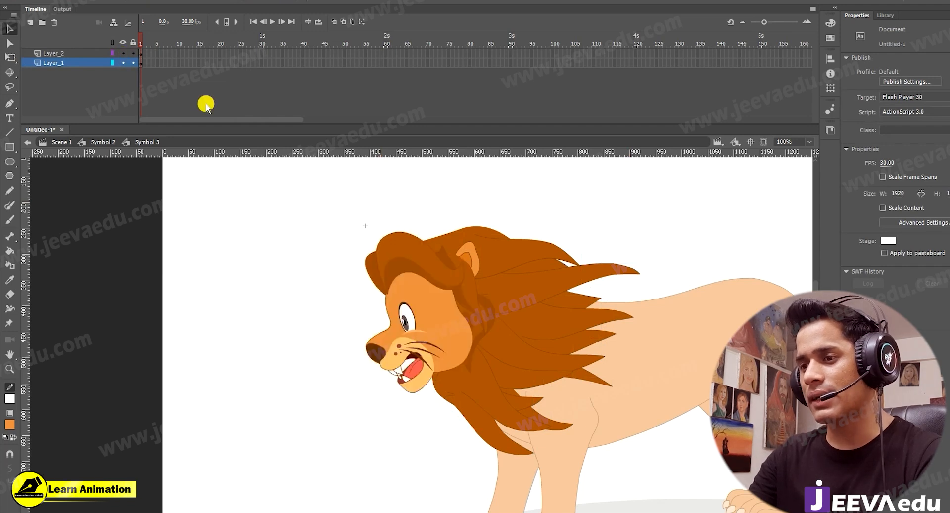
- Cut the ear from the mane layer and paste it in place on the face layer, Layer_2
click(471, 261)
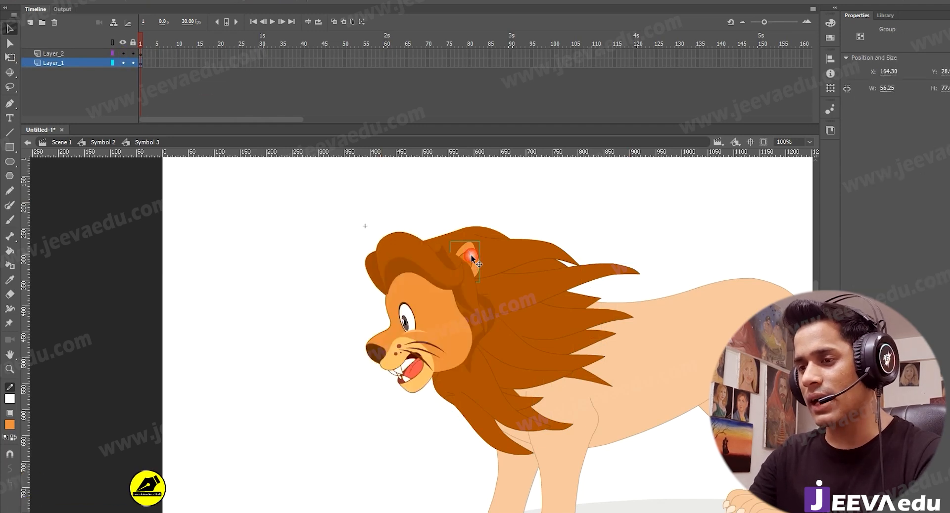
drag(471, 260, 460, 288)
click(81, 53)
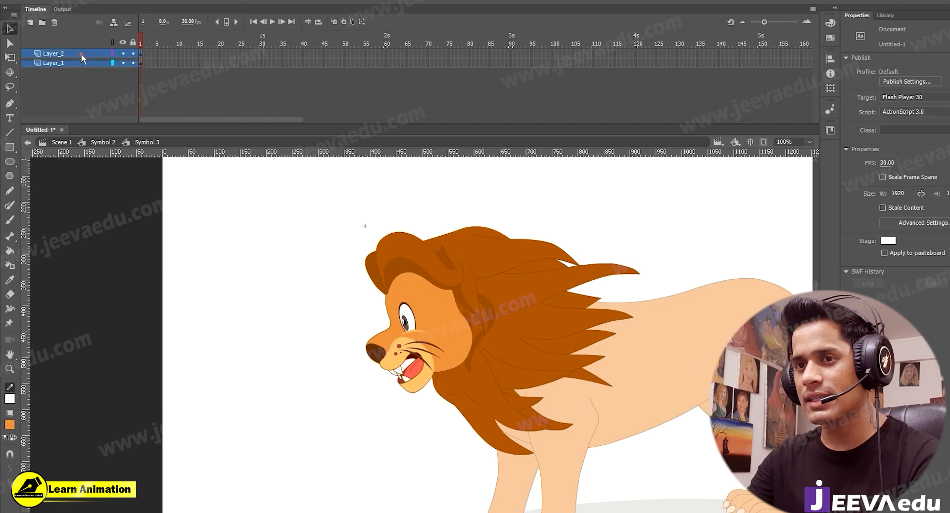
right_click(260, 213)
click(280, 255)
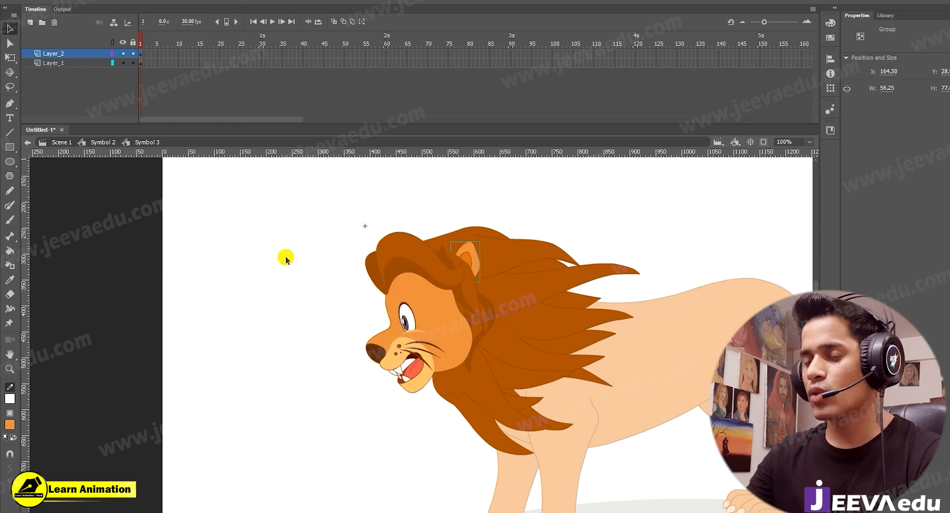
- Convert everything on the face layer to one graphic symbol and check it with a move that is undone
click(140, 53)
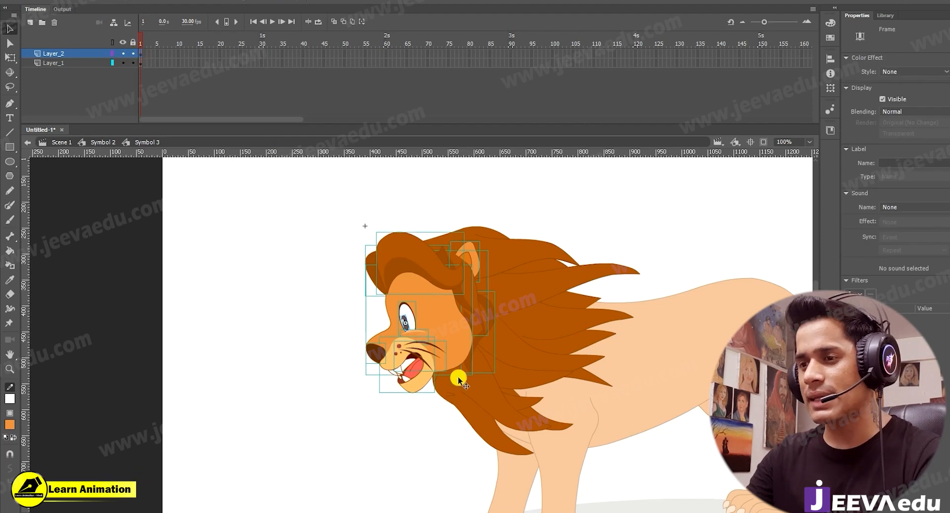
key(F8)
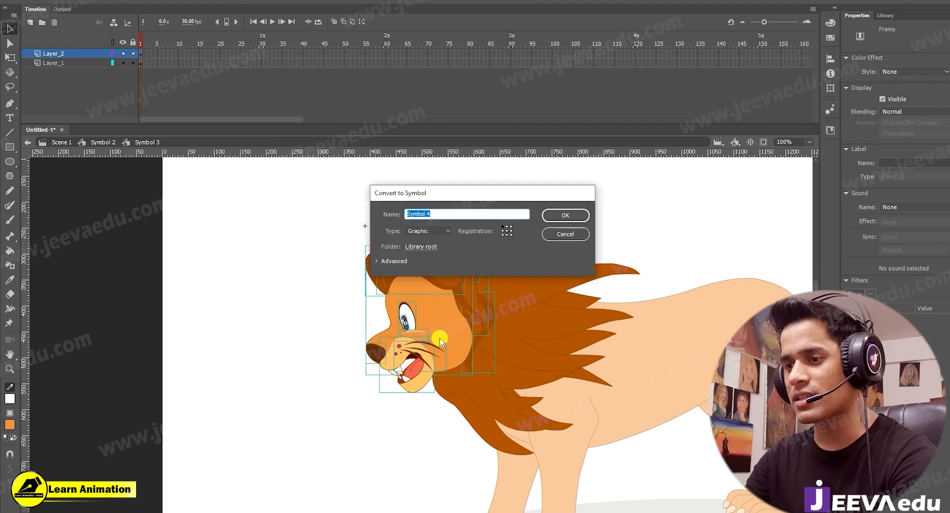
key(Return)
drag(462, 335, 411, 332)
key(ctrl+z)
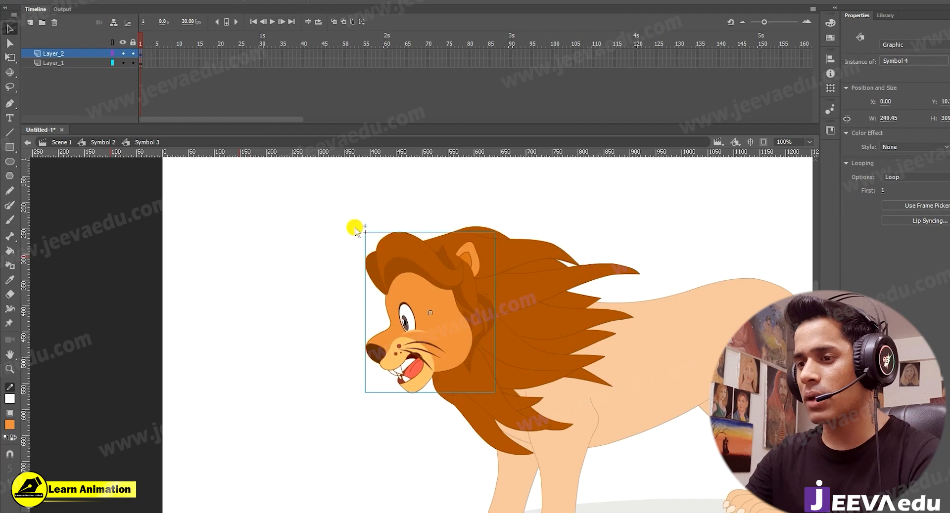
- Hide the face layer, convert all mane parts to a graphic symbol, and turn both layers' visibility back on
click(123, 53)
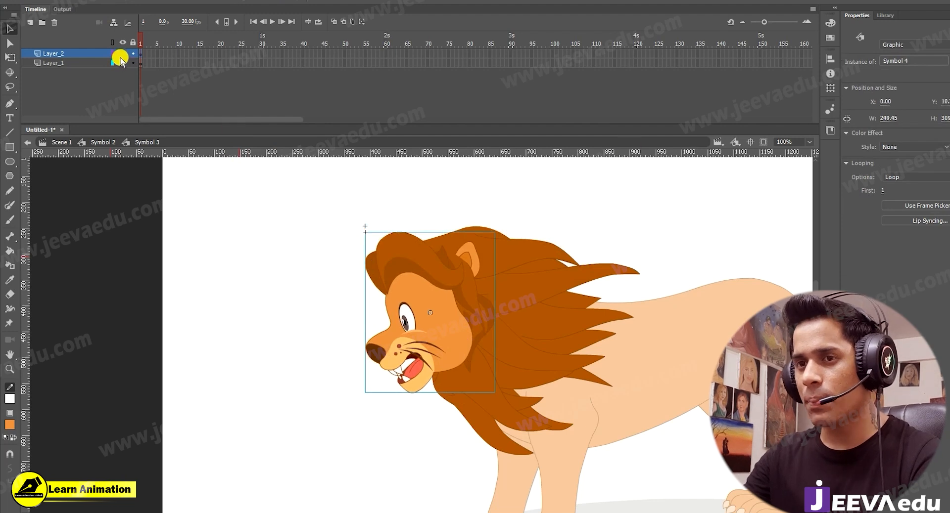
drag(376, 195, 604, 497)
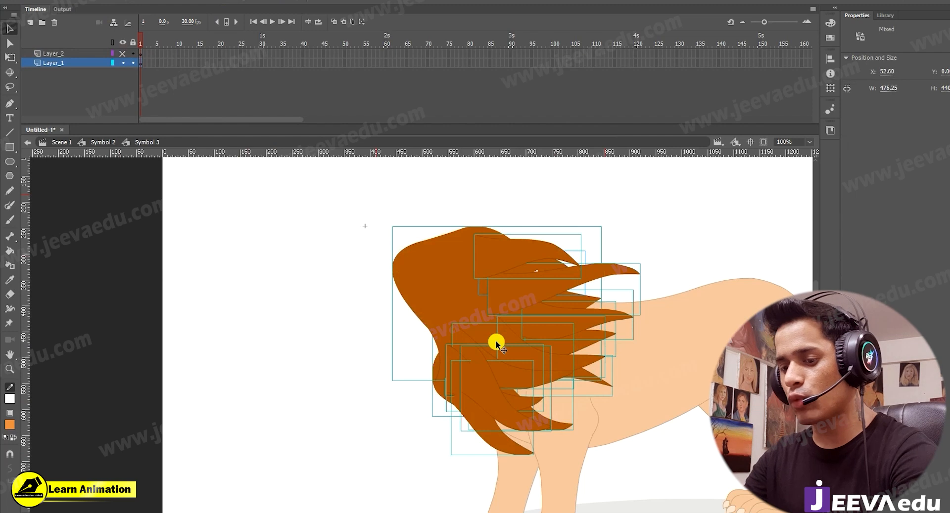
key(F8)
click(569, 217)
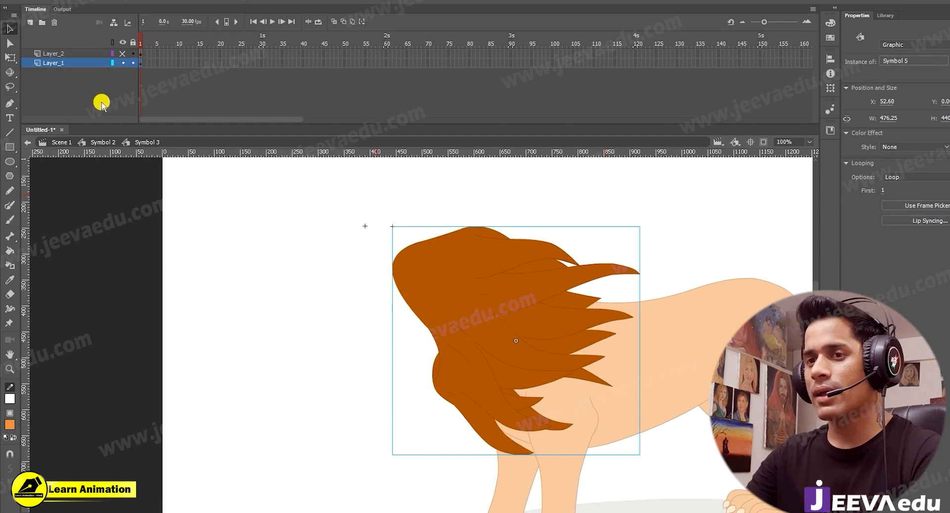
click(122, 53)
click(122, 62)
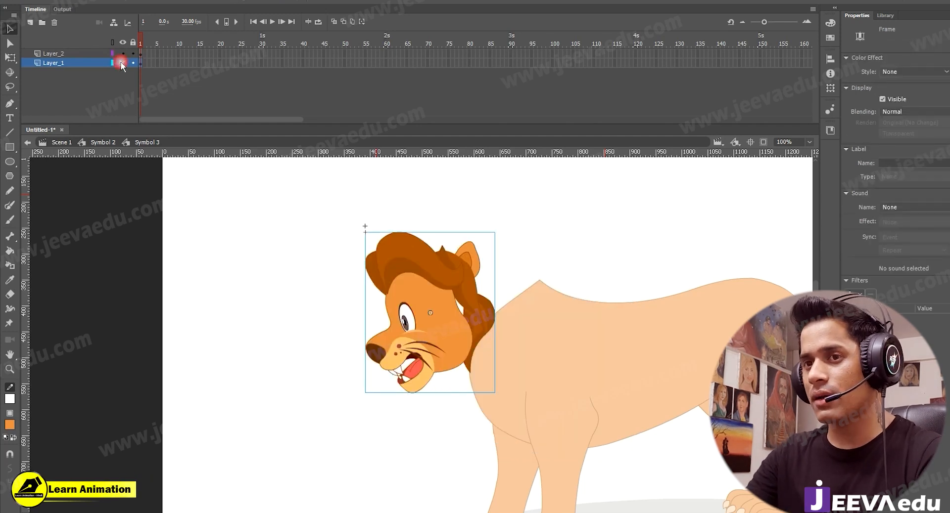
click(124, 63)
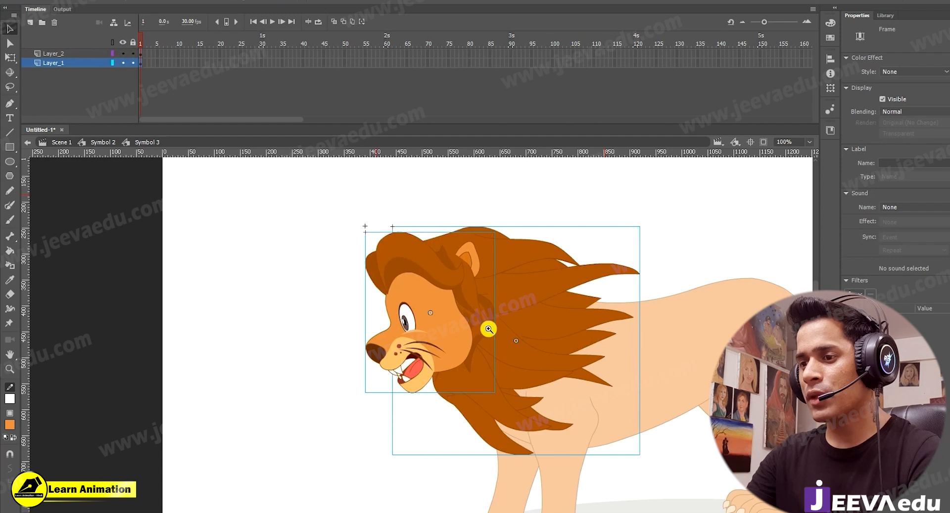
- Open the face symbol for editing and distribute all of its parts to separate layers
click(378, 336)
double_click(378, 336)
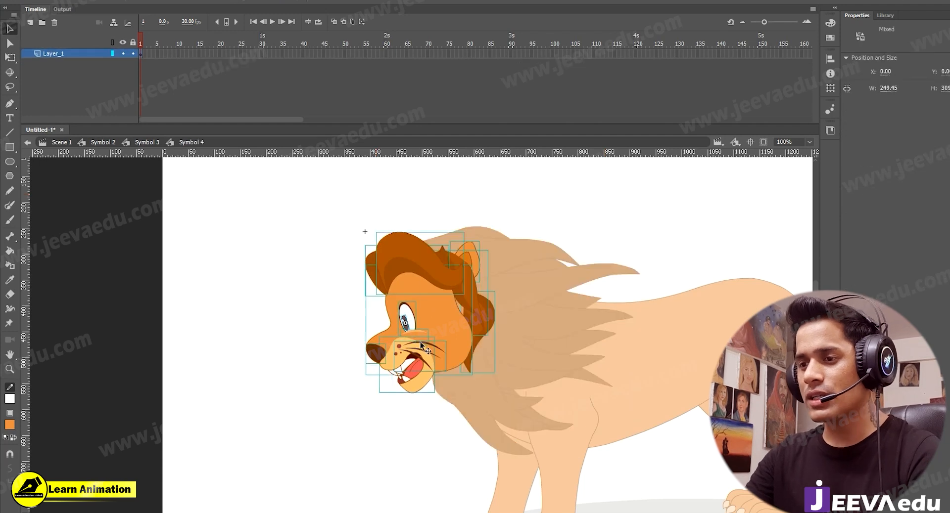
right_click(421, 345)
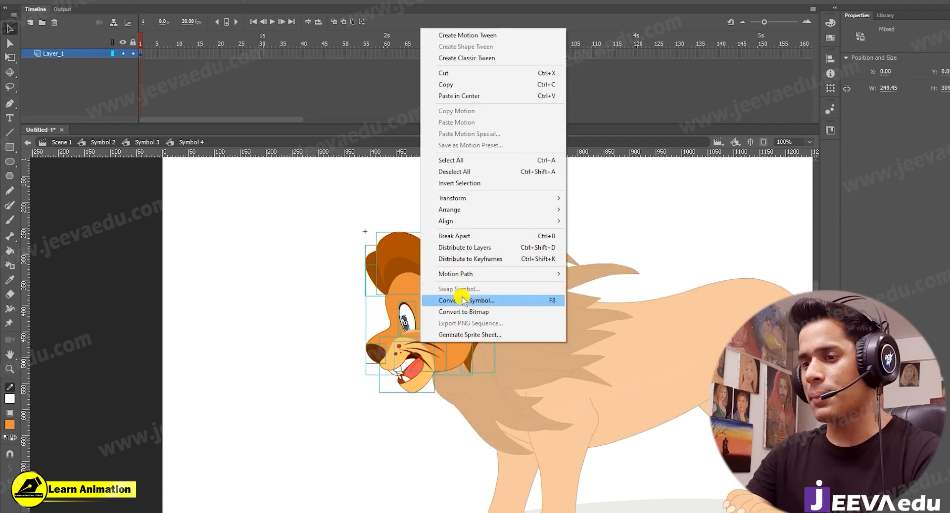
click(505, 249)
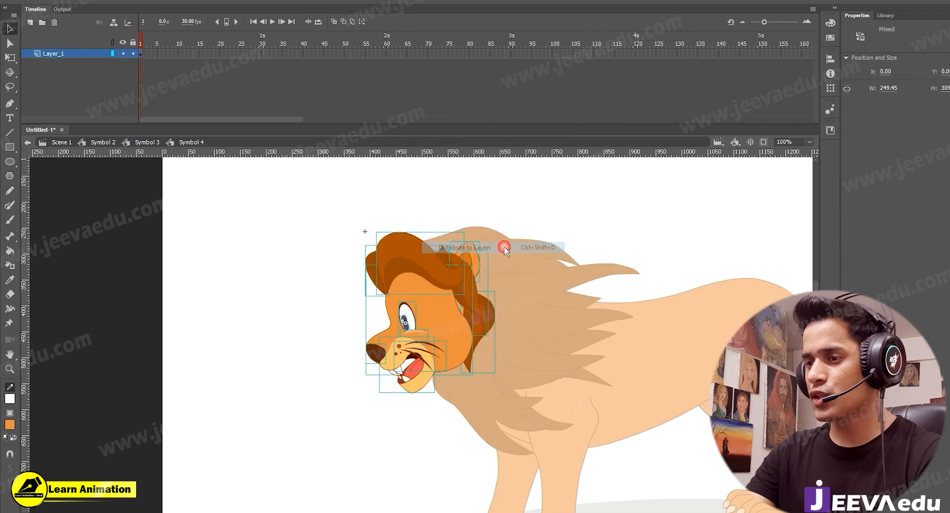
- Extend the frames of all the distributed face layers past frame 160
drag(187, 52, 356, 157)
key(F5)
key(F5)
key(F5)
key(F5)
key(F5)
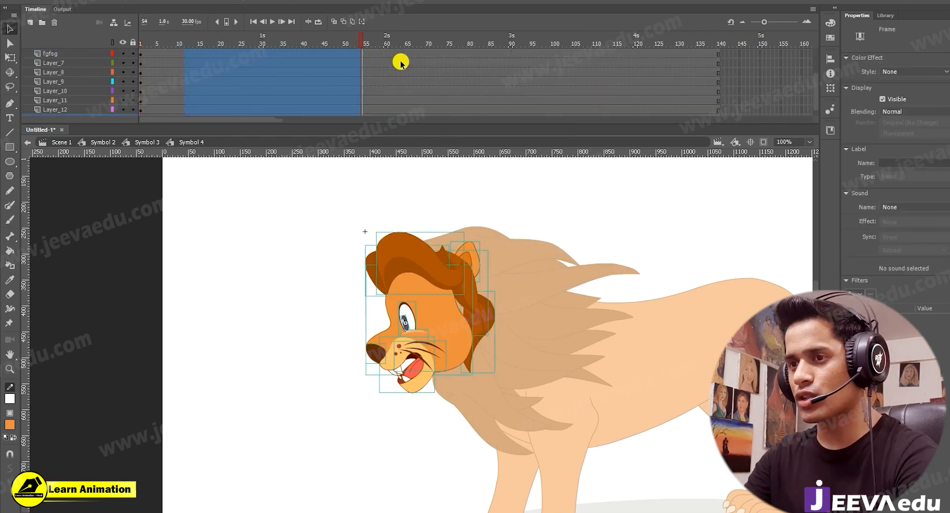
- Delete the empty Layer_1 at the top of the face symbol's layer stack
click(151, 58)
scroll(111, 64, up, 2)
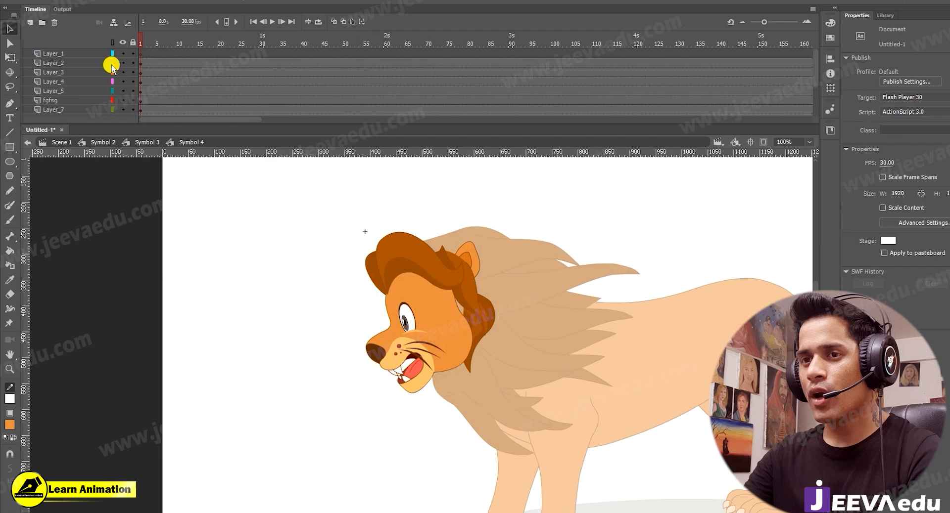
click(67, 53)
click(503, 319)
- Select the pupil together with the eye shape and the light crease below the eye
key(z)
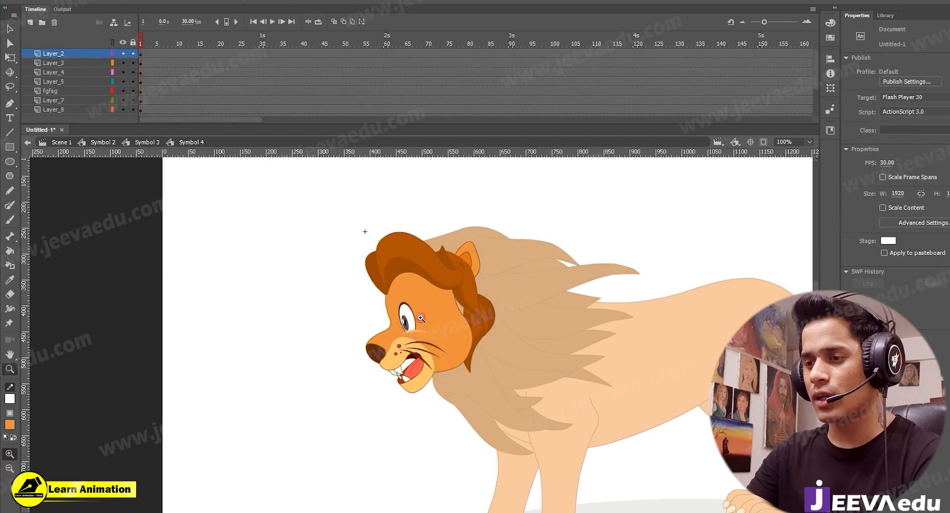
click(421, 318)
key(v)
click(400, 356)
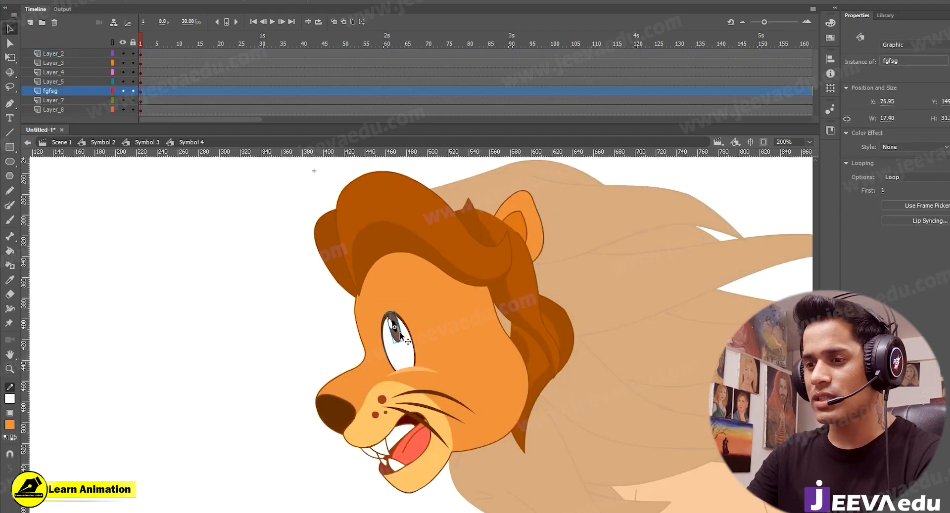
key(z)
click(398, 358)
key(v)
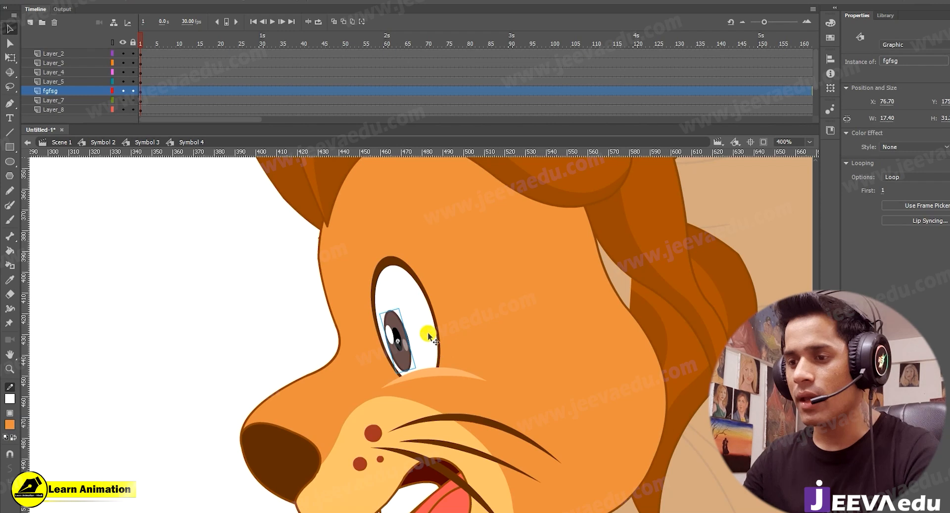
shift+click(397, 262)
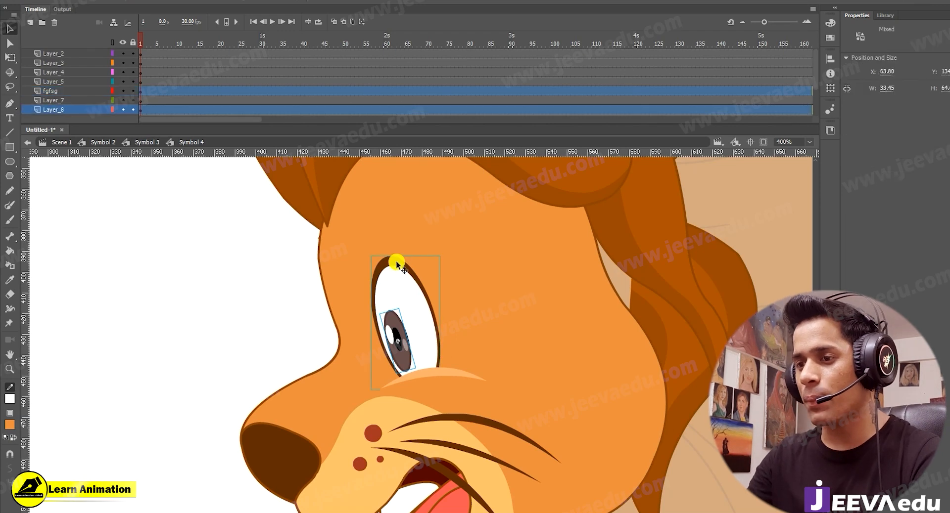
shift+click(452, 380)
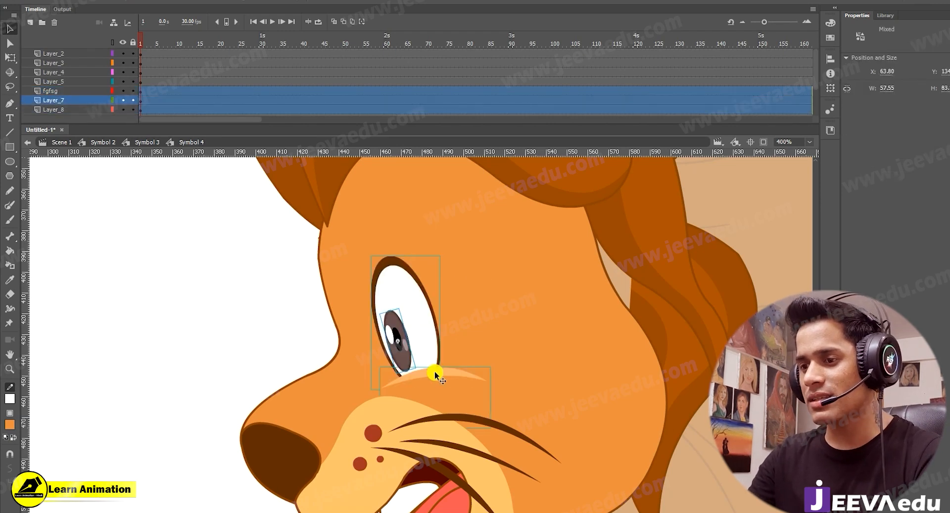
- Try moving the light crease below the eye and undo the move
click(339, 345)
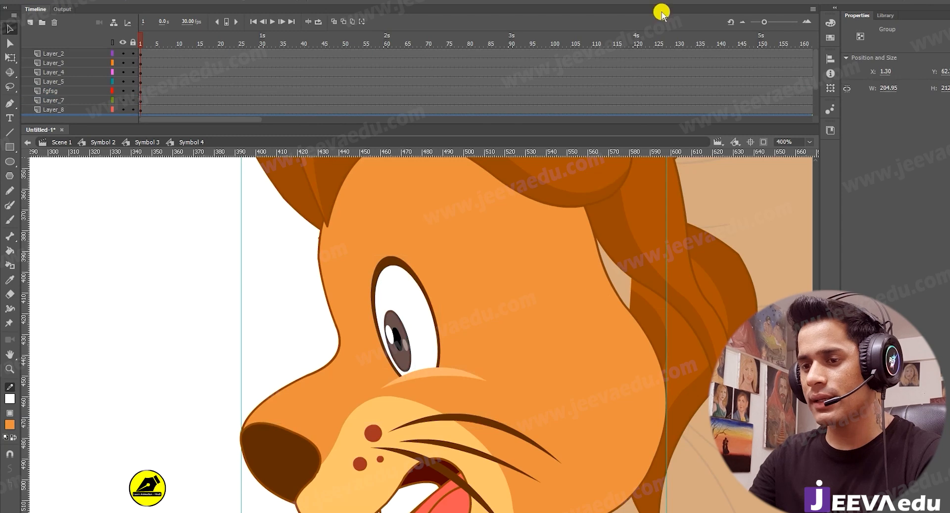
click(113, 297)
drag(434, 370, 412, 394)
key(ctrl+z)
- Cut the pupil and eye shape and paste both in place on Layer_8, beneath the crease layer
click(400, 342)
shift+click(401, 291)
drag(411, 314, 365, 272)
key(ctrl+z)
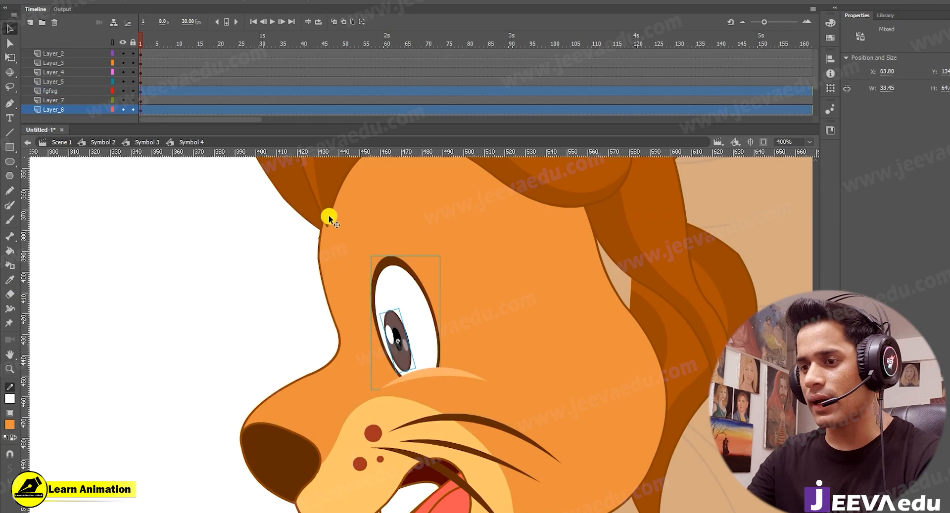
key(Delete)
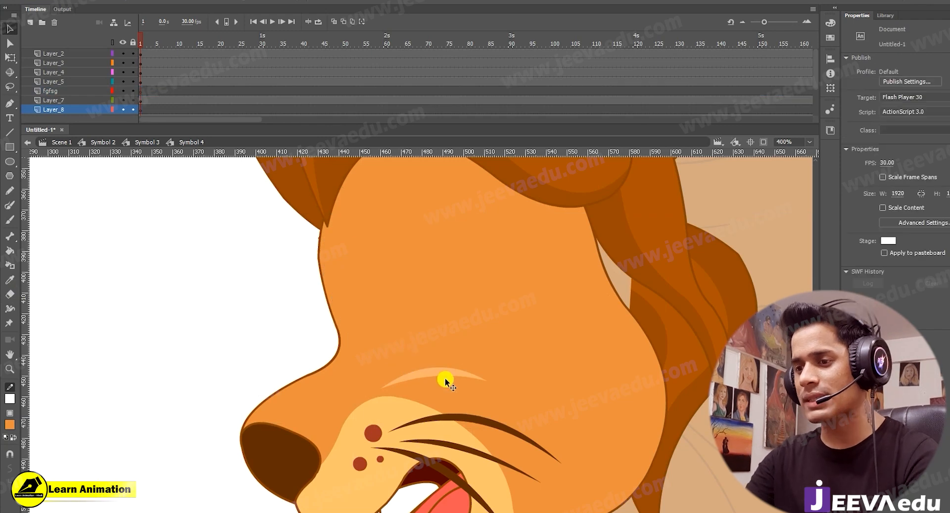
click(444, 378)
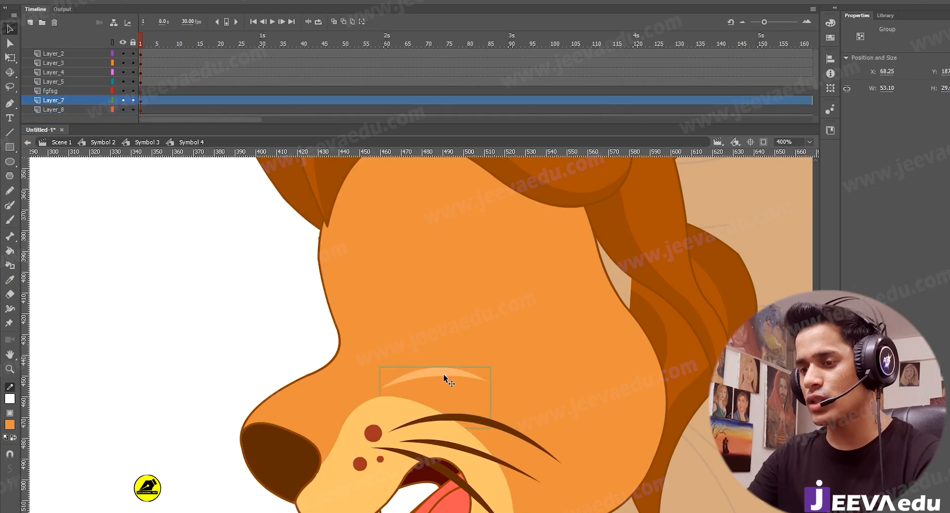
click(89, 109)
scroll(163, 100, down, 1)
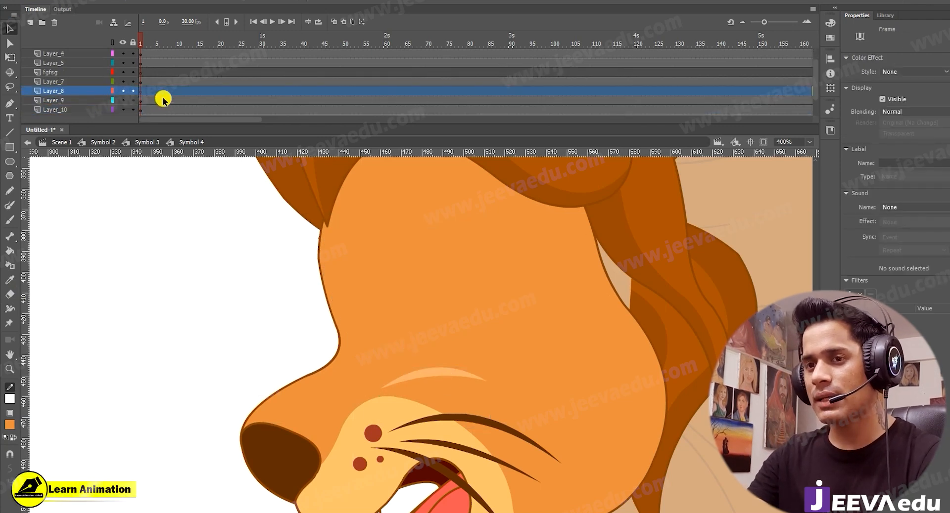
right_click(178, 247)
click(215, 286)
- Convert the pasted pupil and eye shape to one graphic symbol and check it with a move that is undone
key(F8)
key(Escape)
drag(412, 341, 421, 303)
key(ctrl+z)
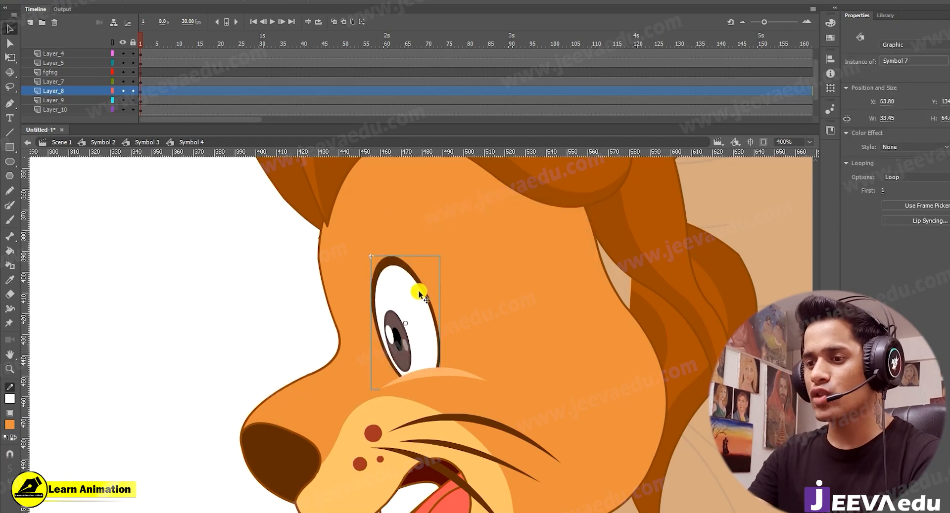
- Convert the light crease below the eye to its own graphic symbol on Layer_7
click(496, 365)
drag(462, 365, 436, 359)
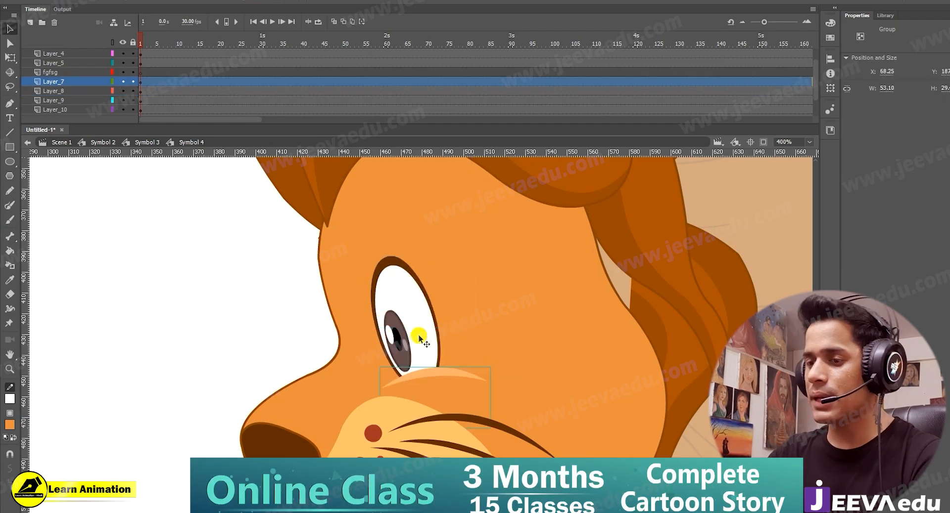
key(F8)
key(Return)
mouse_move(449, 377)
mouse_down()
mouse_move(458, 358)
mouse_move(464, 381)
mouse_up()
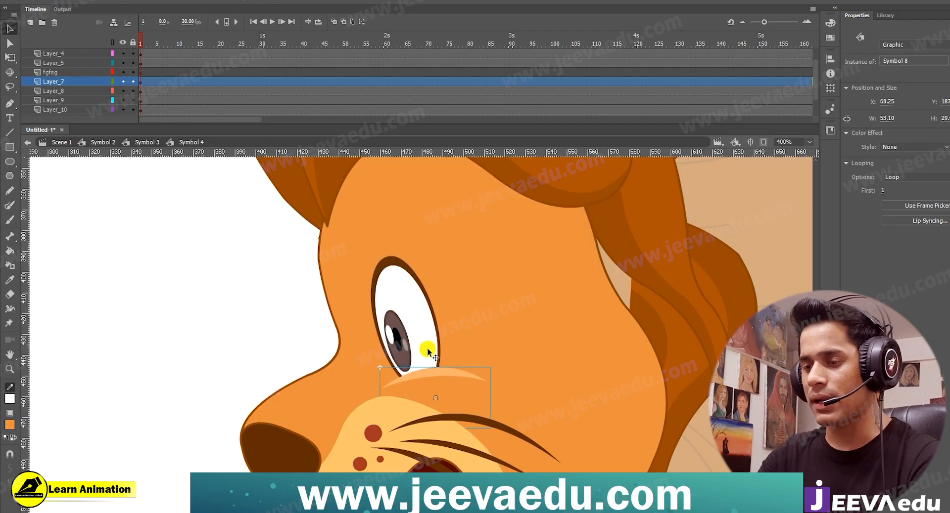
- Inside the eye's graphic symbol, cut the pupil and paste it in place on a new layer above the eye white
click(420, 337)
double_click(409, 349)
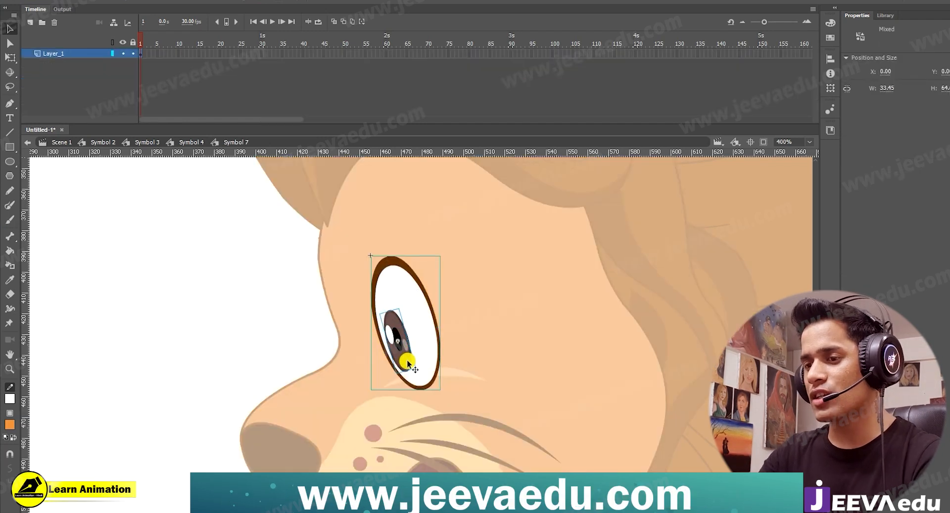
click(468, 369)
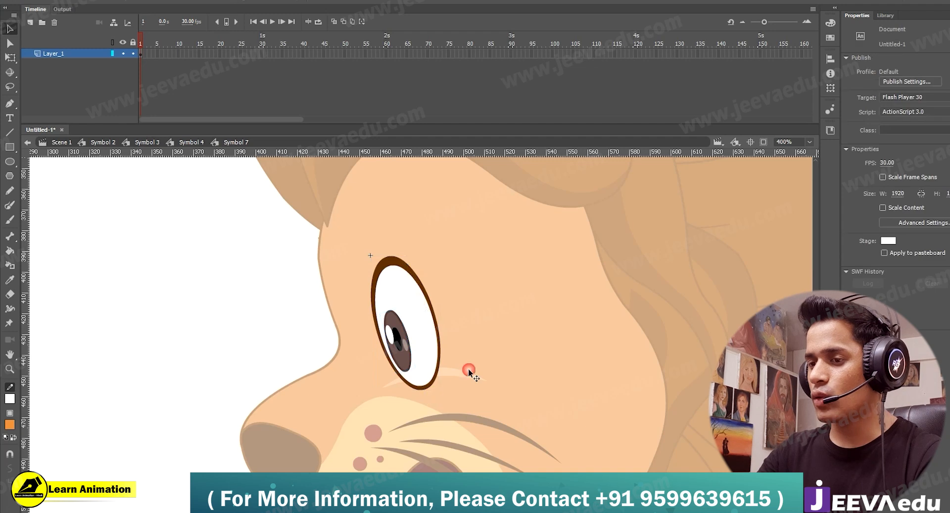
click(403, 339)
key(Delete)
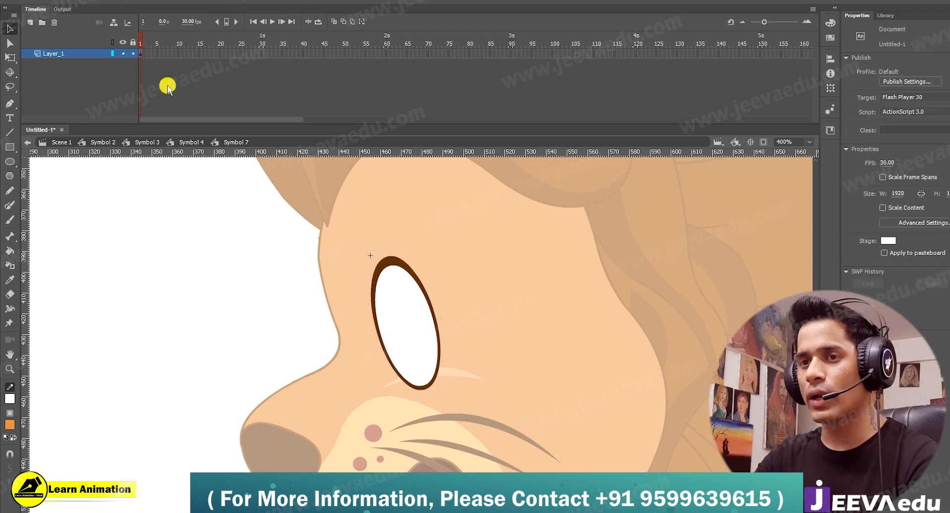
click(30, 22)
right_click(151, 189)
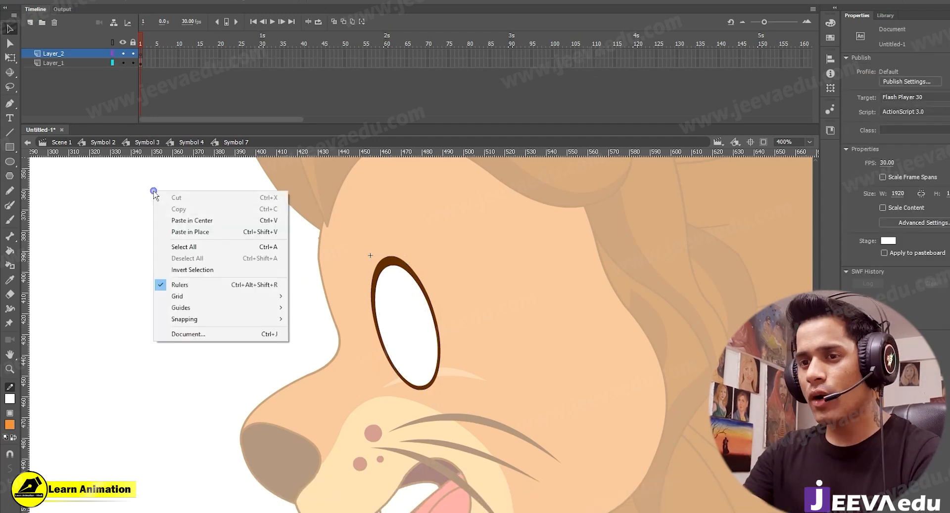
click(191, 233)
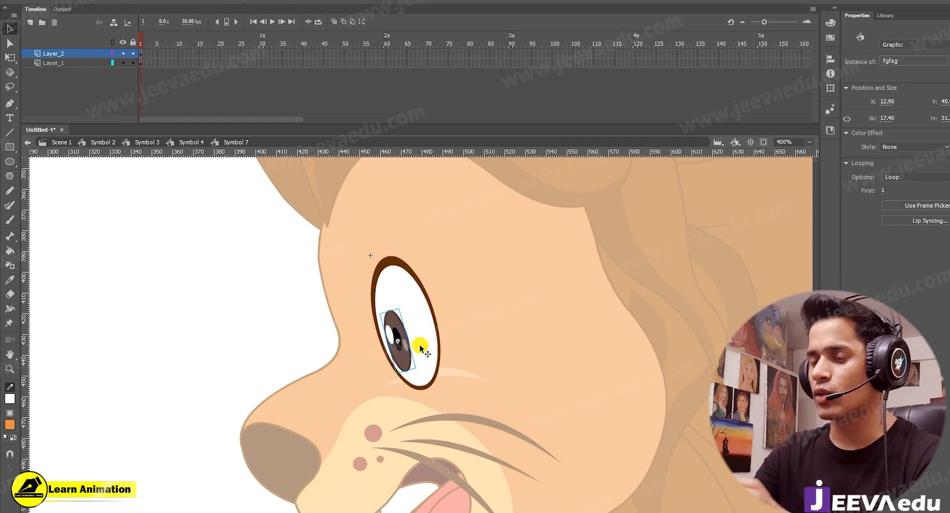
- Extend the pupil and eye white layers to about frame 107, check them on the timeline, and return to Symbol 4
click(419, 314)
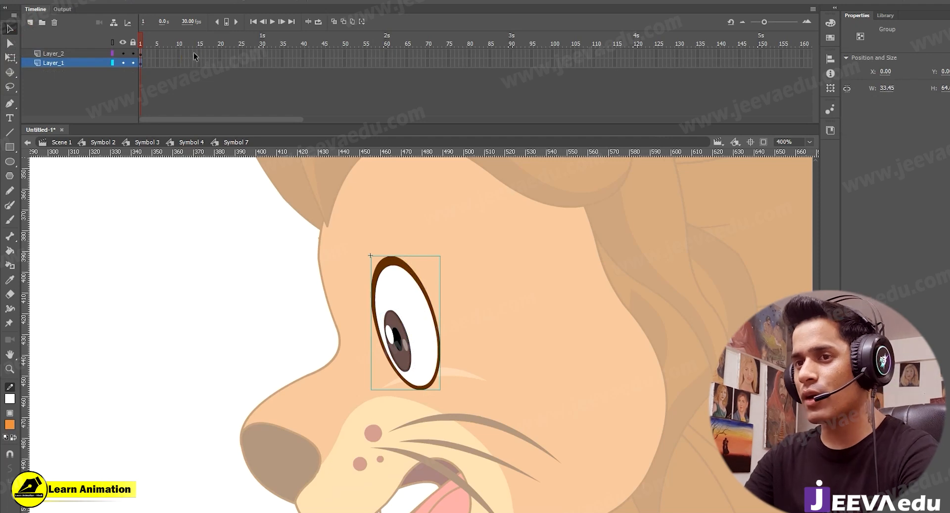
drag(194, 54, 267, 72)
key(F5)
key(F5)
key(F5)
key(F5)
key(F5)
drag(272, 41, 79, 83)
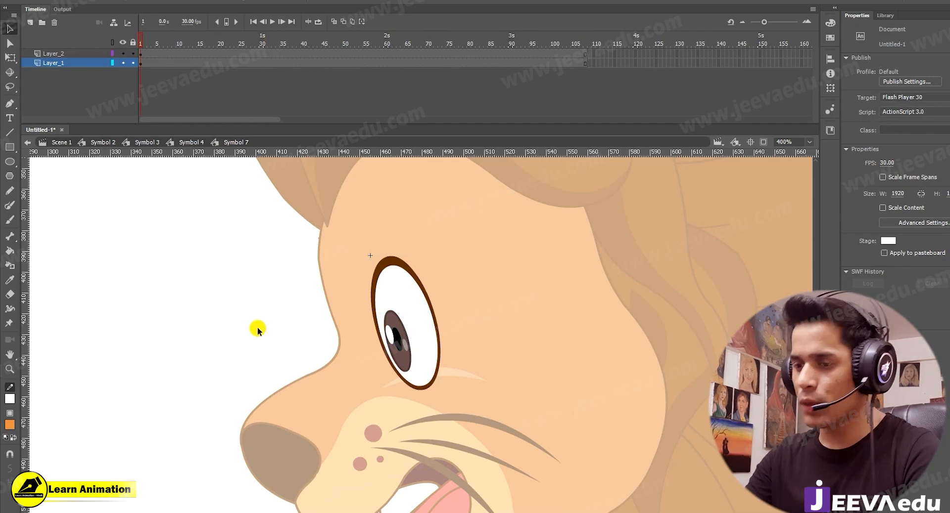
double_click(531, 410)
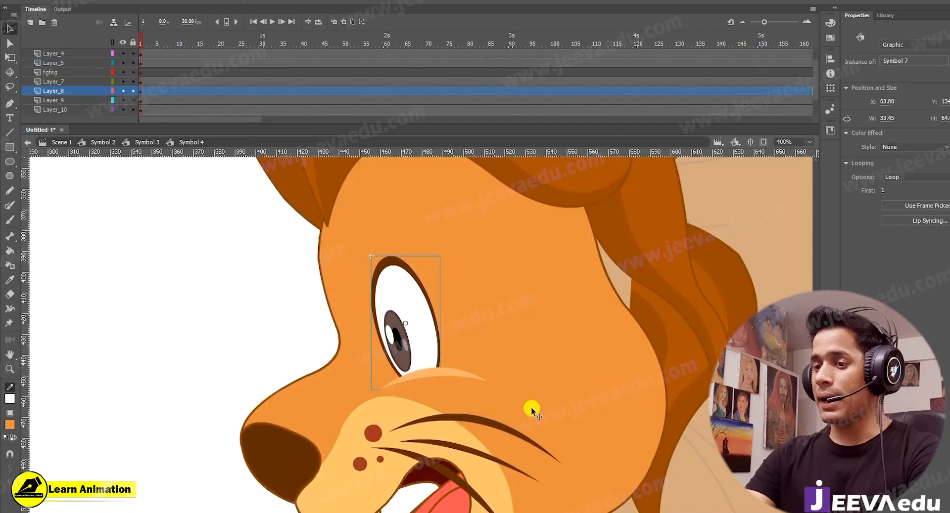
- Convert the whisker and muzzle dot group on Layer_3 to a graphic symbol
click(456, 385)
click(423, 335)
click(442, 380)
key(ctrl+minus)
scroll(435, 372, down, 1)
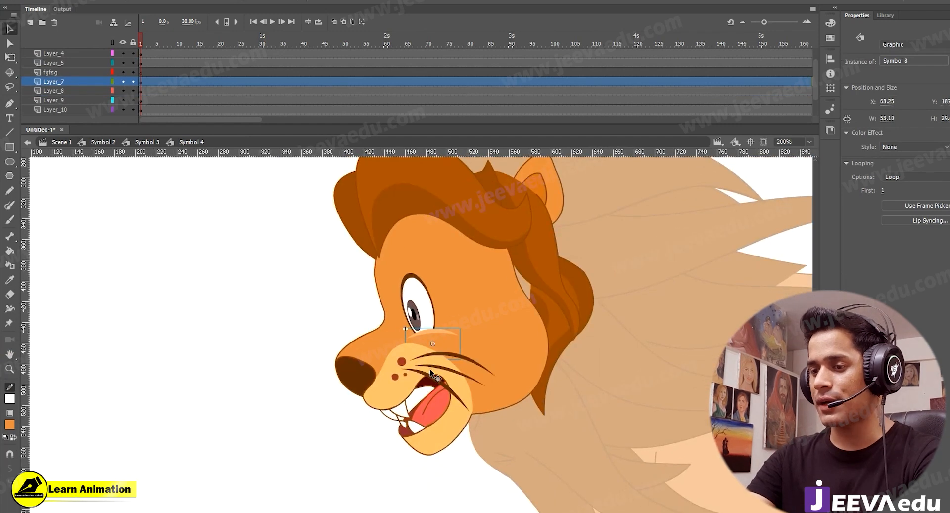
click(435, 372)
click(434, 401)
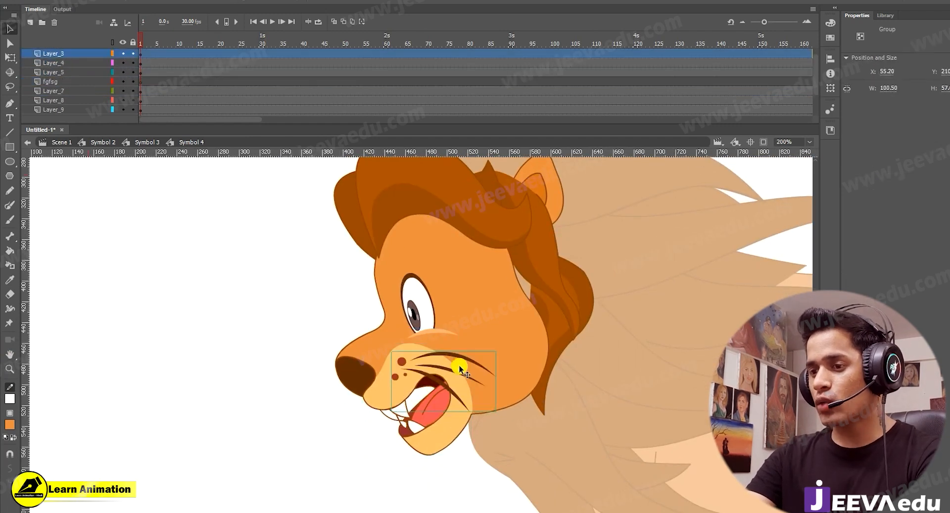
key(F8)
key(Return)
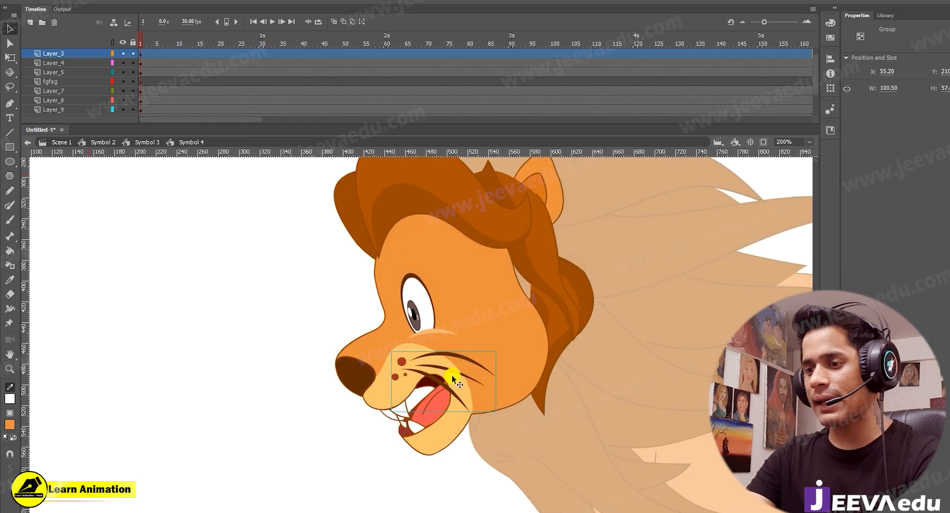
- Place the whisker symbol's transformation point at the whiskers' base near the dots and test a transform that is undone
key(q)
drag(446, 384, 406, 368)
drag(504, 432, 503, 419)
key(ctrl+z)
key(z)
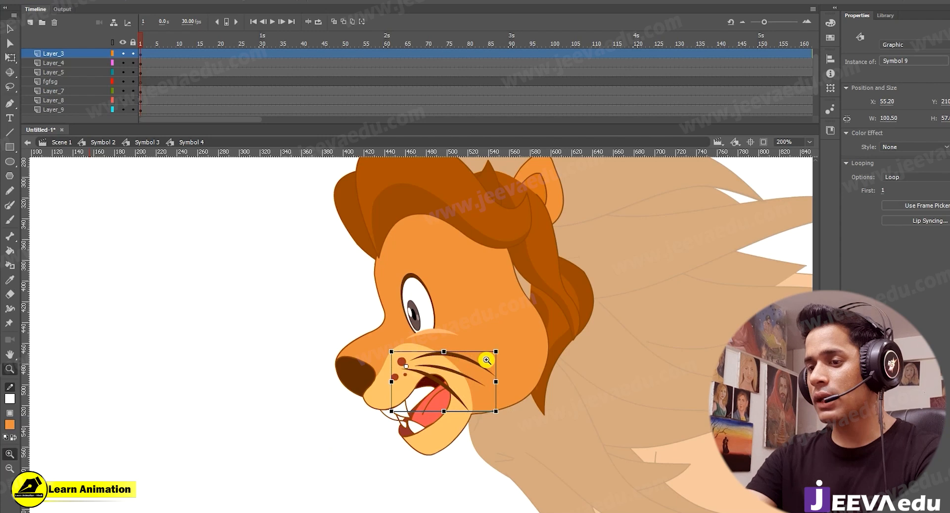
- Inside the whisker symbol, cut all three whiskers and paste them in place on a new Layer_2 above the dots
click(486, 361)
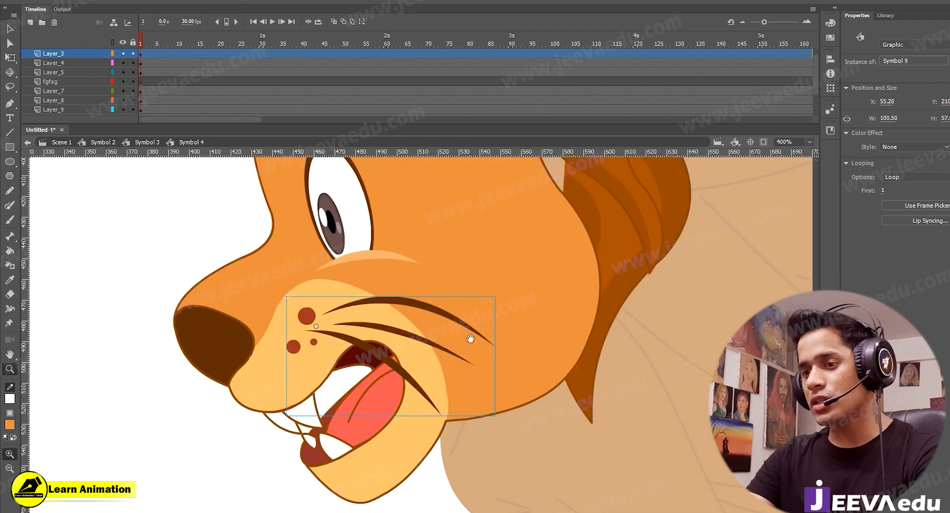
key(v)
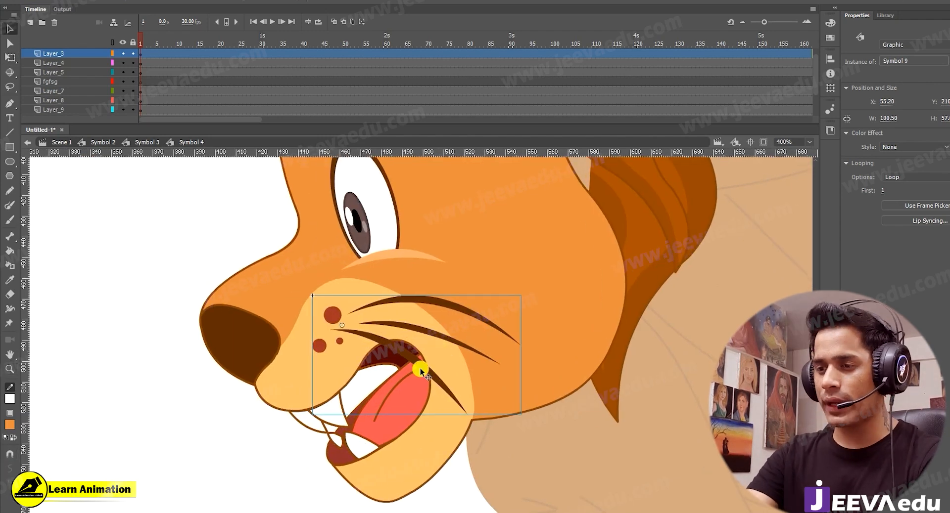
double_click(420, 368)
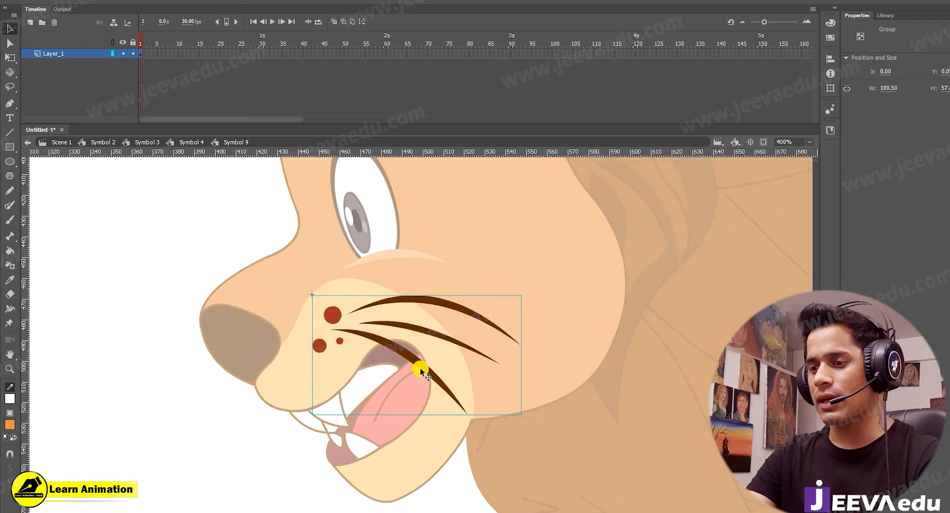
click(478, 240)
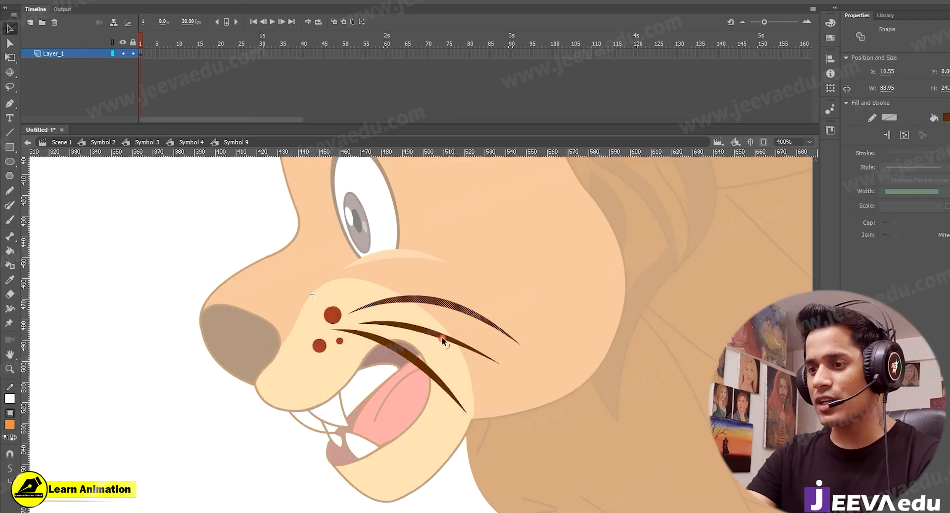
click(423, 365)
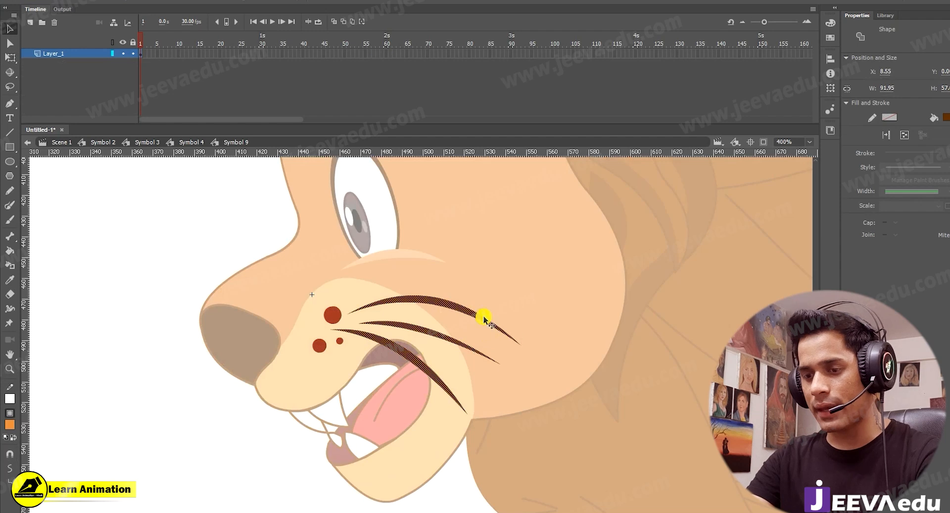
key(Delete)
click(30, 23)
right_click(139, 222)
click(174, 263)
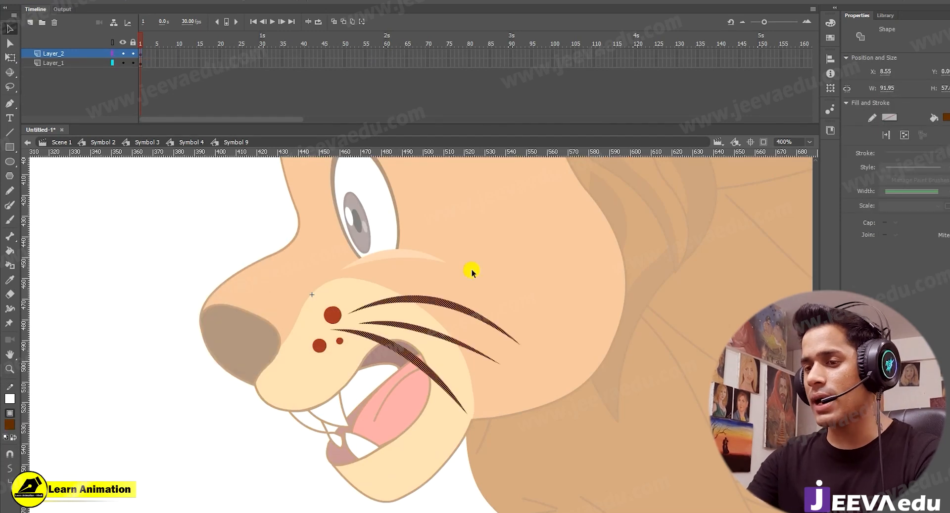
- Cut the uppermost whisker from Layer_2 and paste it in place on a new Layer_3
click(458, 311)
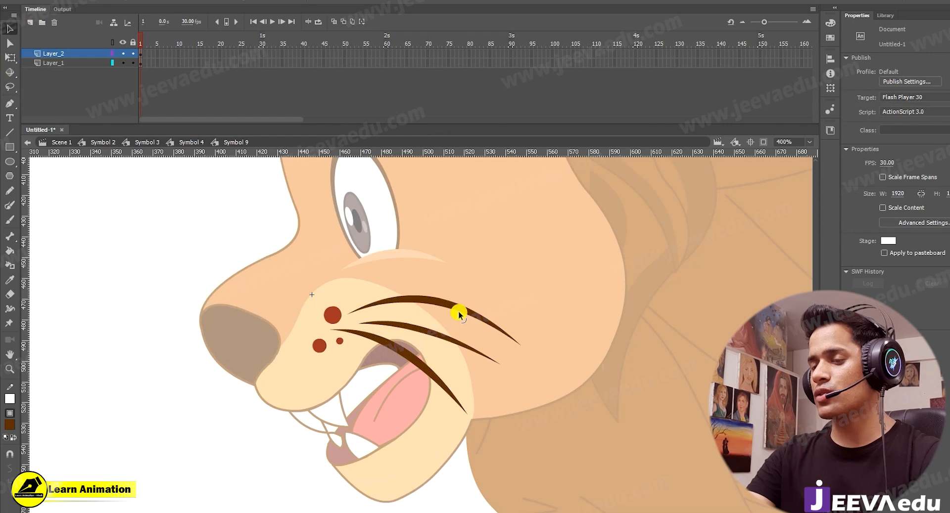
click(458, 311)
key(Delete)
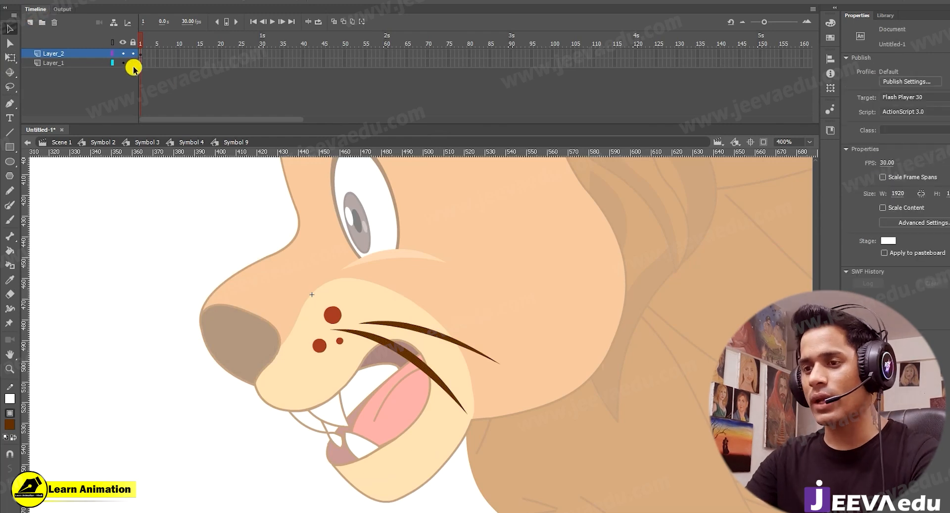
click(29, 23)
right_click(139, 251)
click(153, 292)
- Cut the middle whisker from Layer_2 and paste it in place on a new Layer_4
click(414, 331)
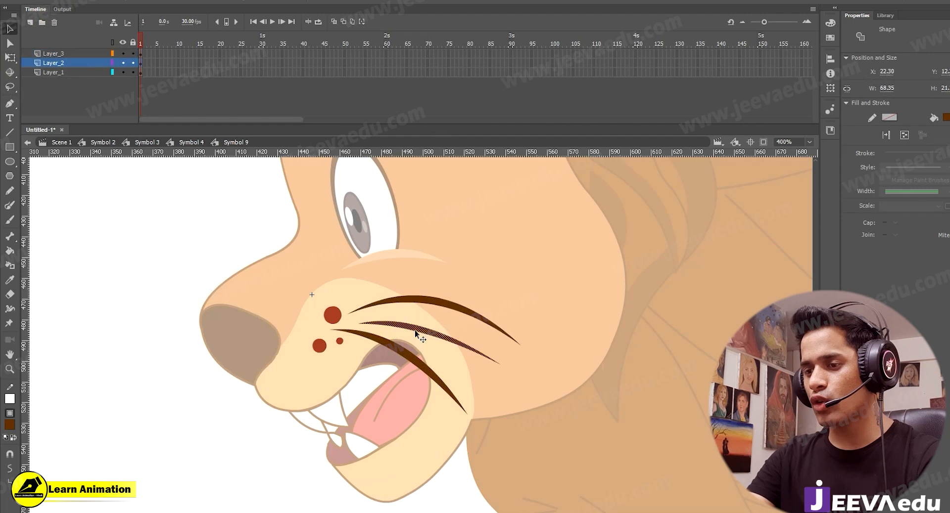
key(Delete)
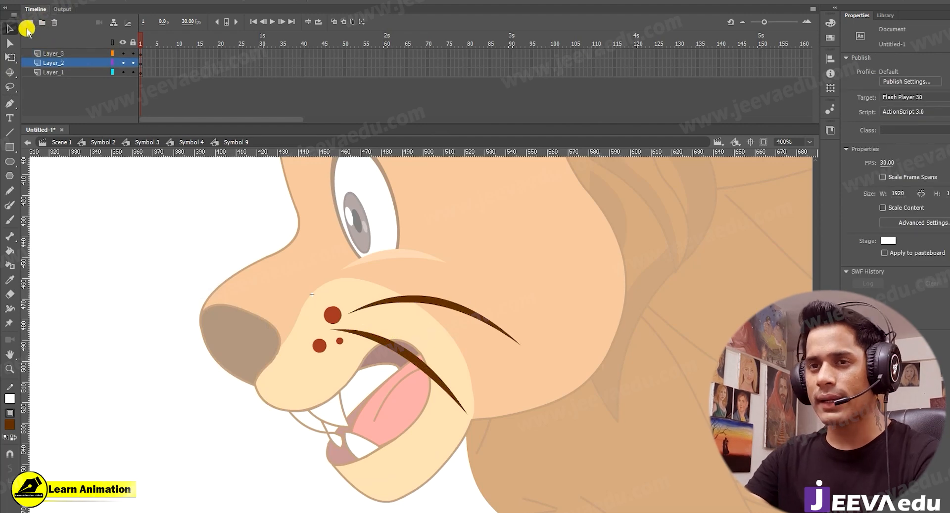
click(31, 24)
right_click(302, 241)
click(316, 270)
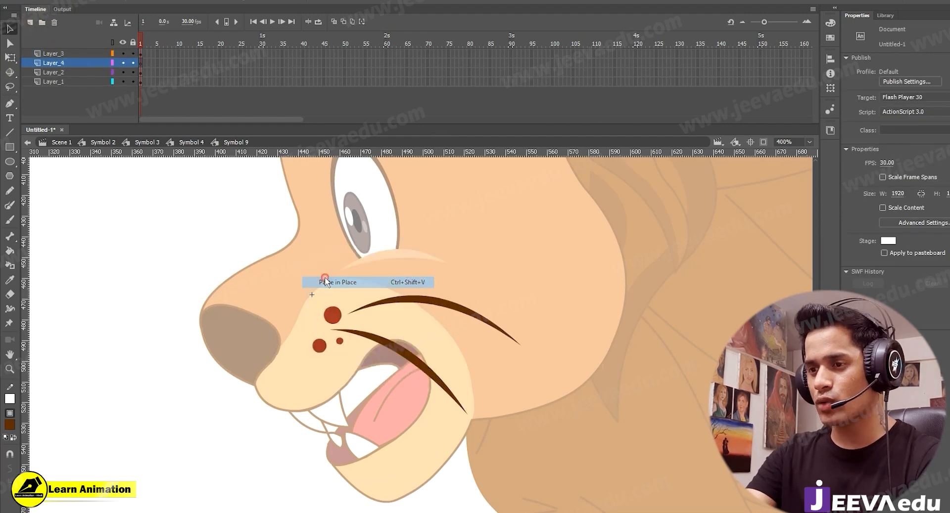
- Extend all four layers of the whisker symbol beyond frame 160 and scrub back through the timeline
drag(215, 53, 450, 85)
key(F5)
key(F5)
key(F5)
key(F5)
drag(451, 42, 180, 75)
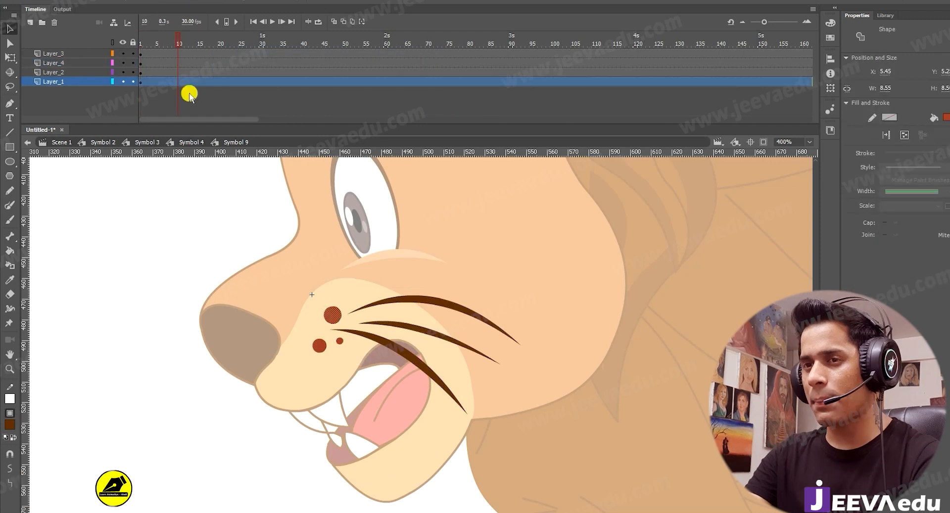
- Convert the muzzle dots on Layer_1 to their own graphic symbol
click(183, 82)
key(F8)
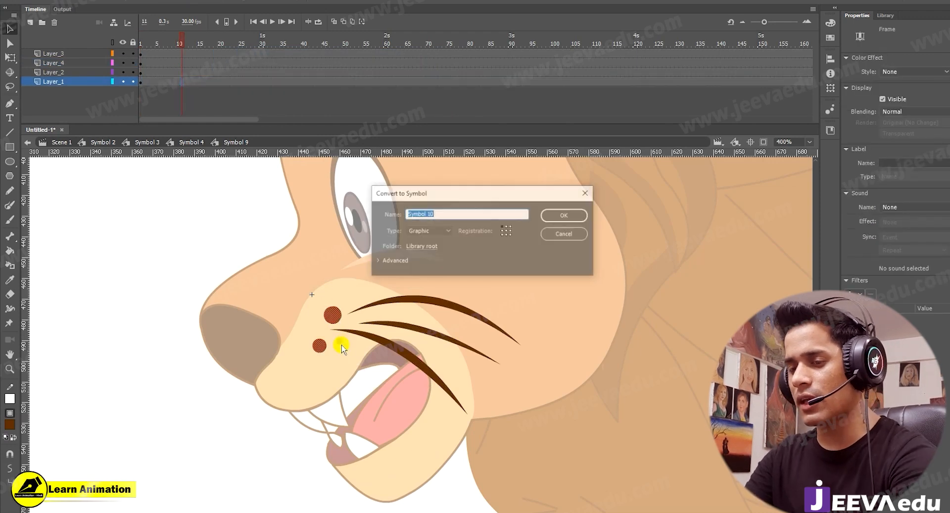
key(Return)
- Reshape the uppermost whisker by pulling its tip slightly upward and outward, and return to Symbol 4
click(475, 405)
click(494, 238)
drag(496, 318, 515, 374)
click(588, 354)
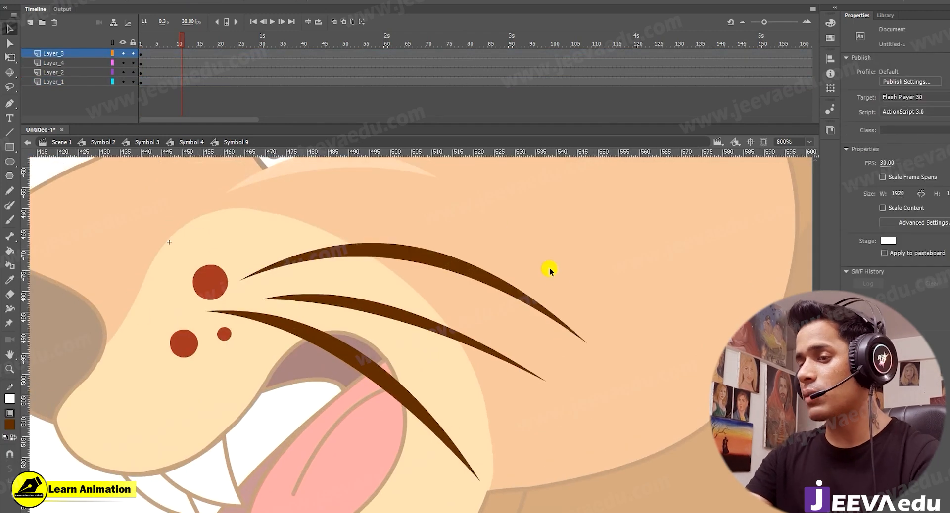
mouse_move(586, 343)
mouse_down()
mouse_move(603, 331)
mouse_move(610, 370)
mouse_move(622, 313)
mouse_move(615, 371)
mouse_move(589, 374)
mouse_move(588, 318)
mouse_move(599, 342)
mouse_move(589, 320)
mouse_move(589, 350)
mouse_move(589, 339)
mouse_up()
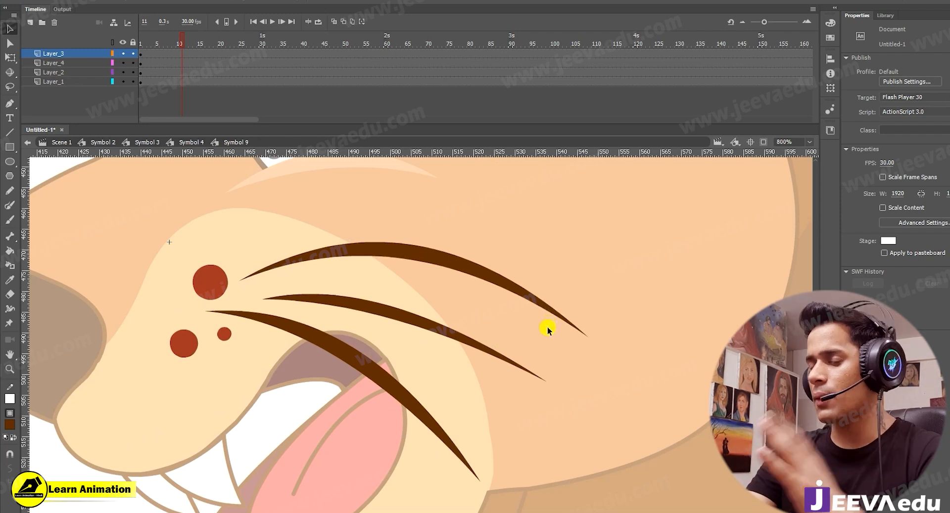
double_click(541, 346)
- Try moving the muzzle and mouth group away from the face and undo the move
key(z)
alt+click(465, 333)
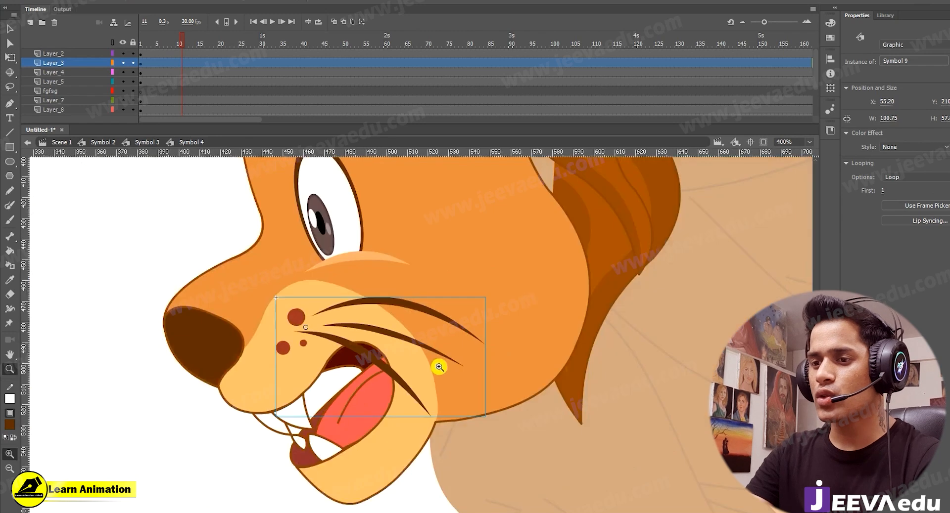
drag(439, 367, 470, 336)
alt+click(405, 364)
key(v)
drag(418, 380, 390, 412)
key(ctrl+z)
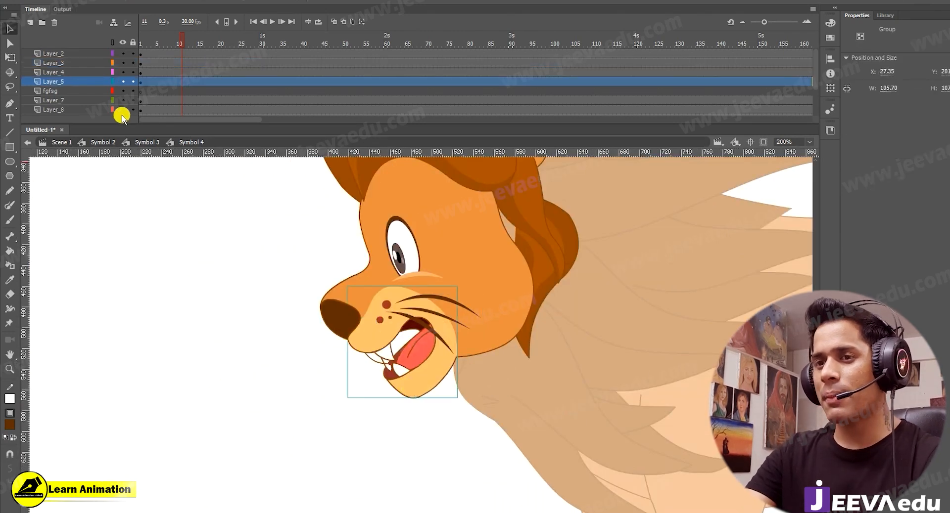
- Delete the layer fgfsg and convert the muzzle and mouth group on Layer_5 to a graphic symbol
click(98, 90)
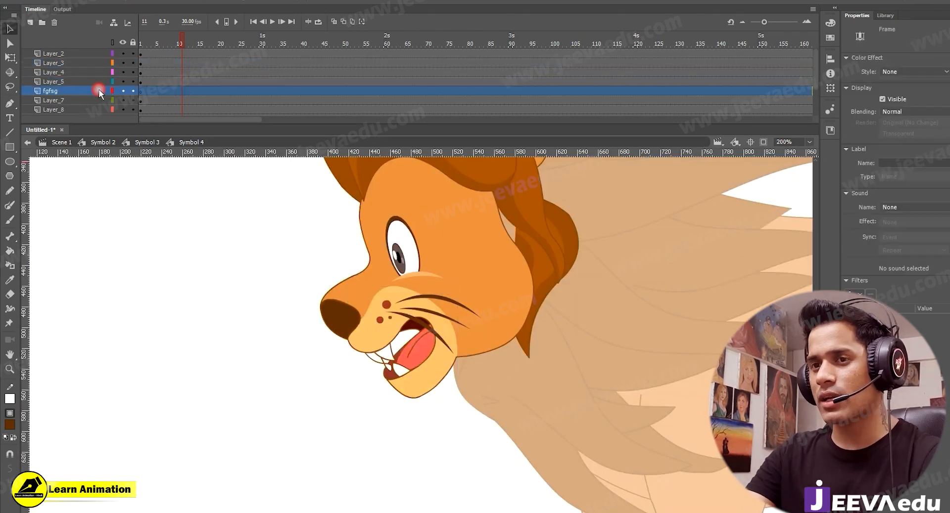
click(54, 22)
click(440, 376)
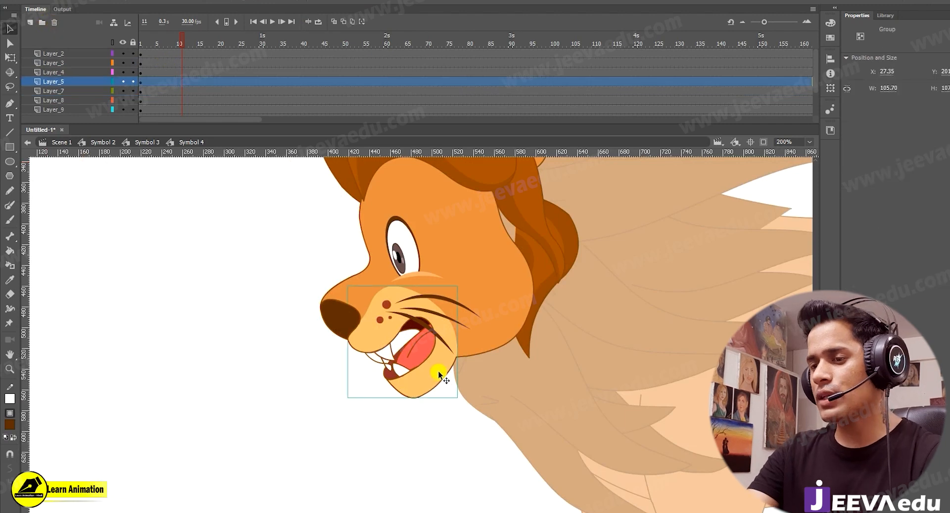
key(F8)
key(Return)
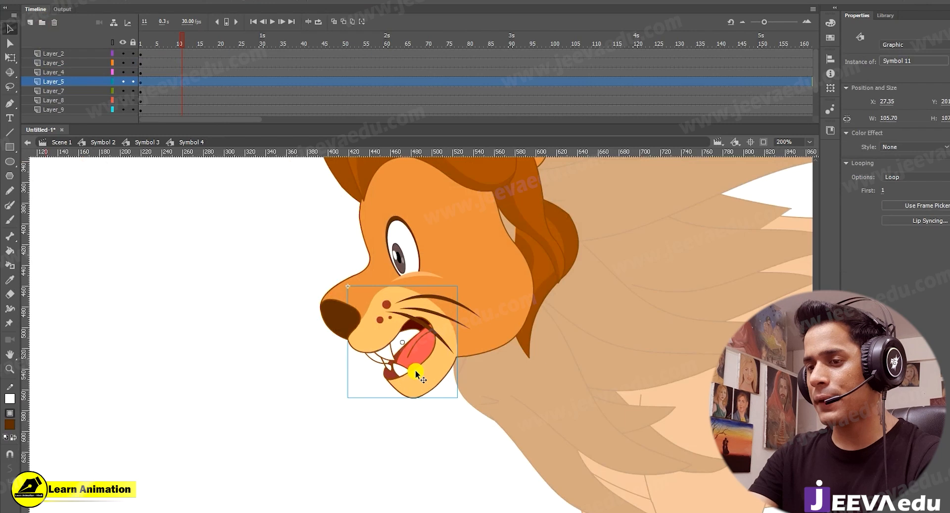
- Inside the muzzle and mouth symbol, extend Layer_1 to about frame 125
key(q)
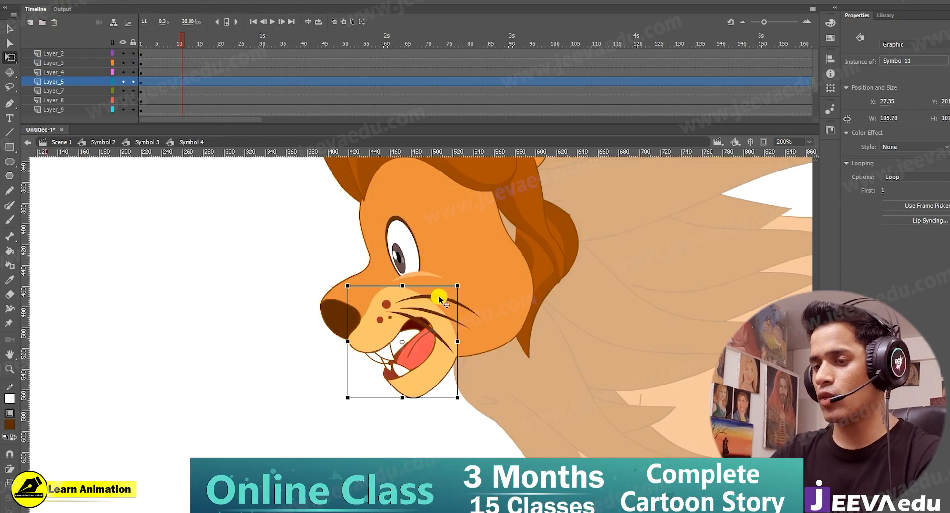
double_click(424, 373)
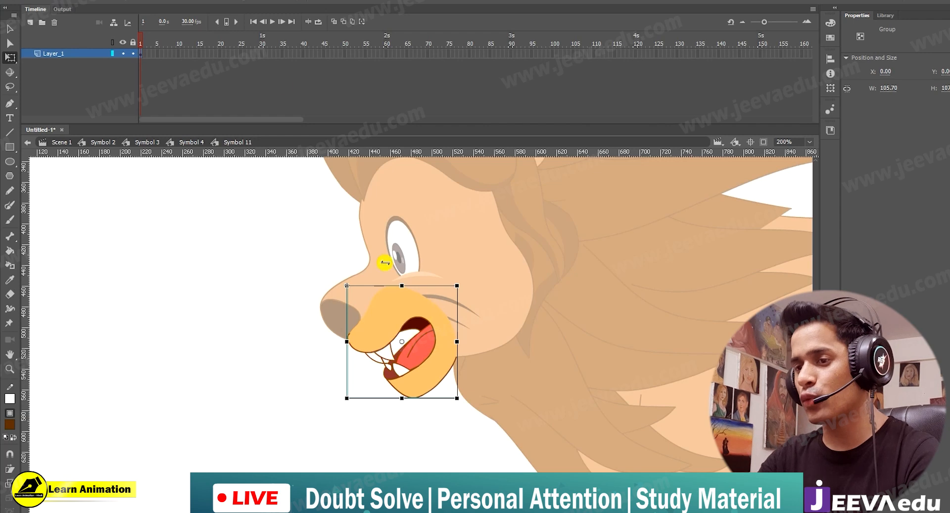
drag(365, 53, 435, 53)
key(F5)
key(F5)
key(F5)
click(248, 74)
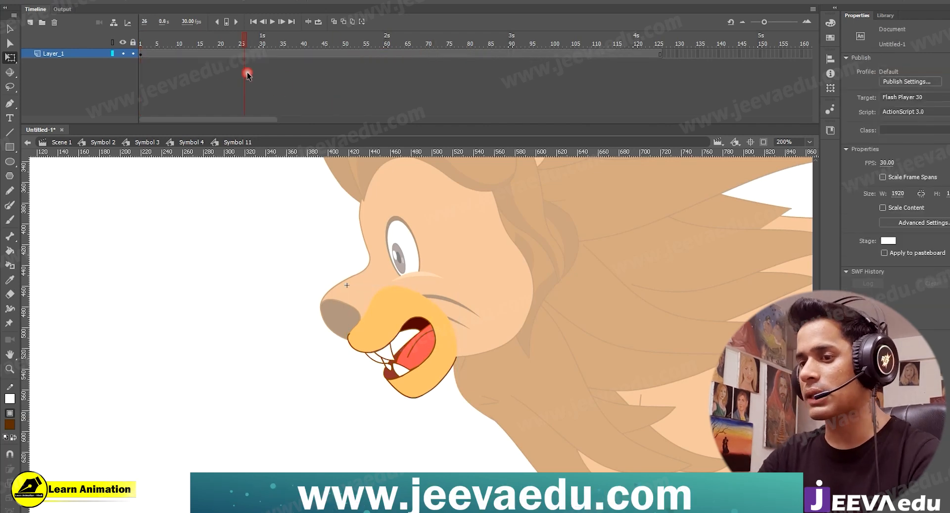
- Convert the mouth artwork inside Symbol 11 to a nested graphic symbol and set its looping to Single Frame
click(418, 372)
key(F8)
key(Return)
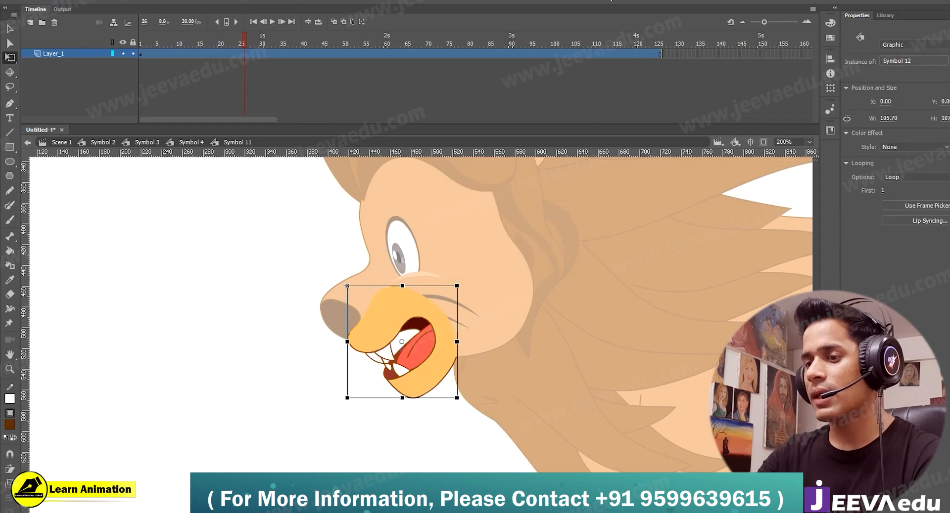
click(923, 177)
click(913, 216)
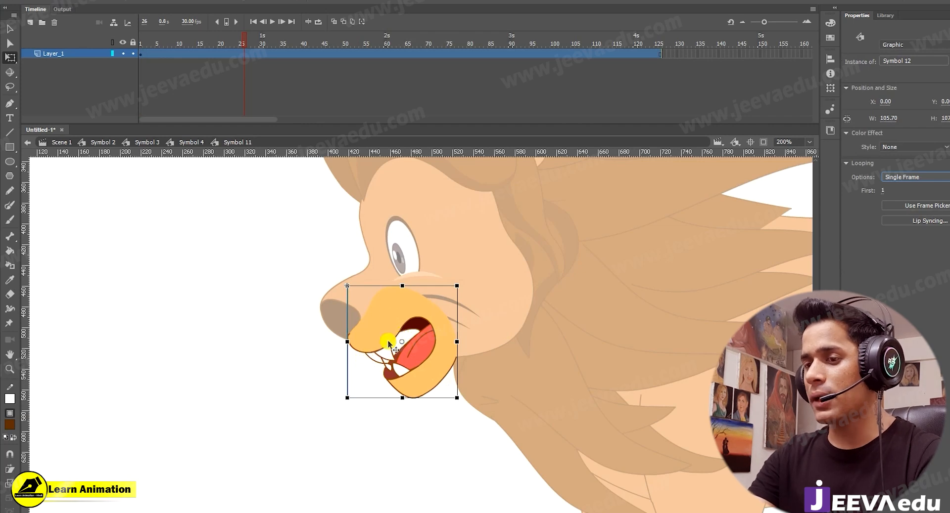
click(330, 318)
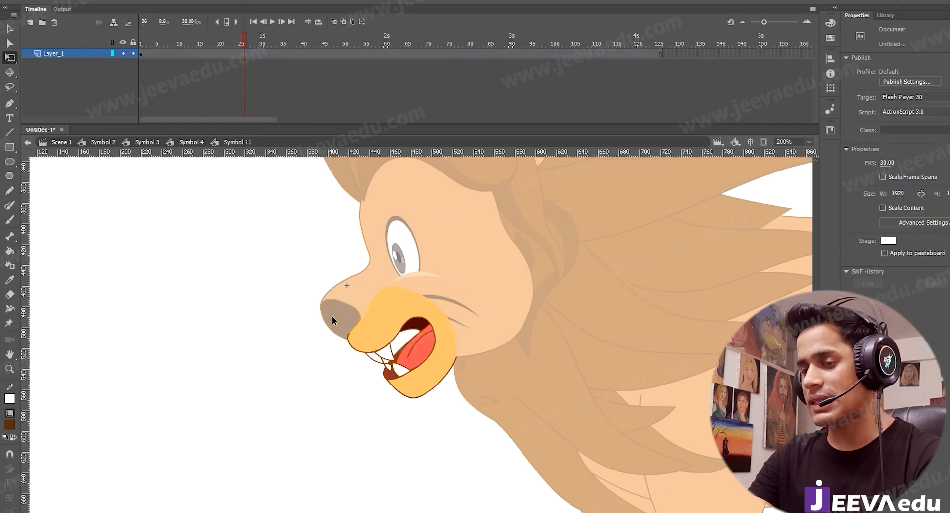
- Open the muzzle and mouth symbol and its nested symbol to examine the contents, ending back in Symbol 4
double_click(332, 317)
click(334, 318)
click(386, 336)
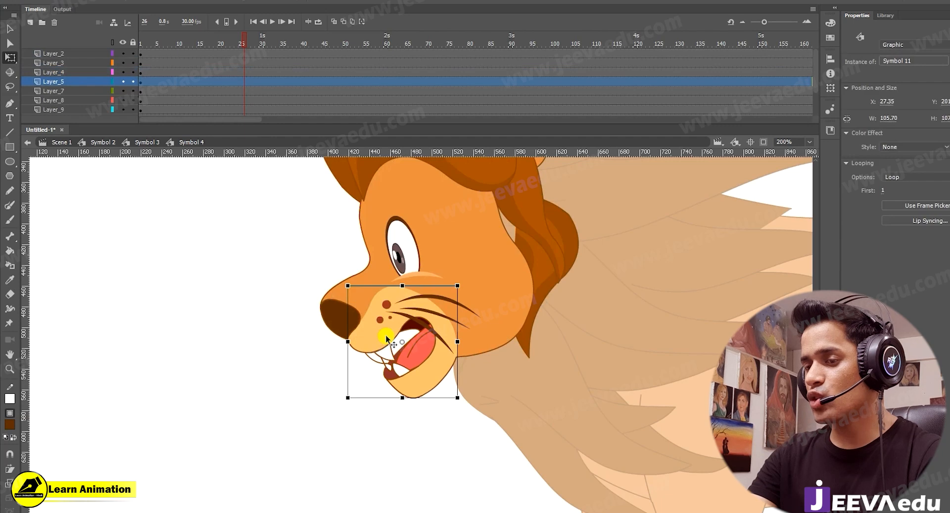
double_click(385, 335)
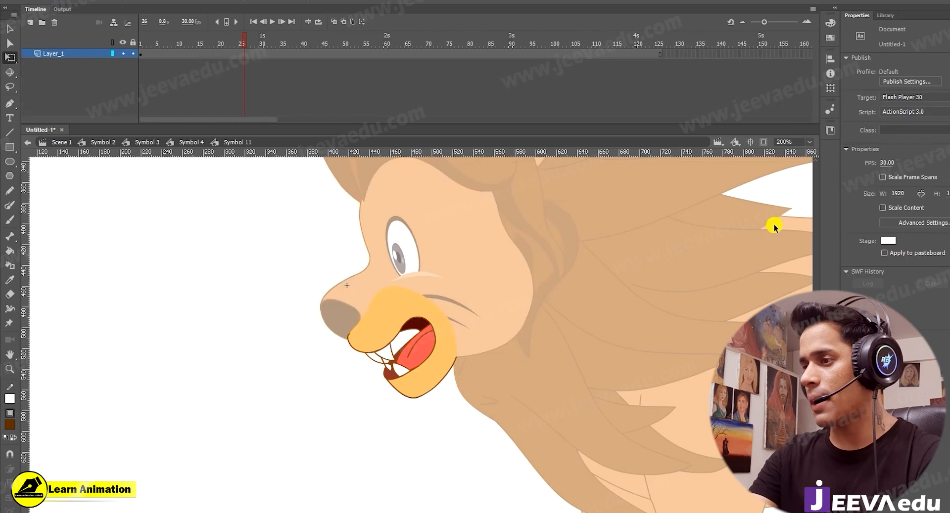
click(413, 375)
double_click(432, 378)
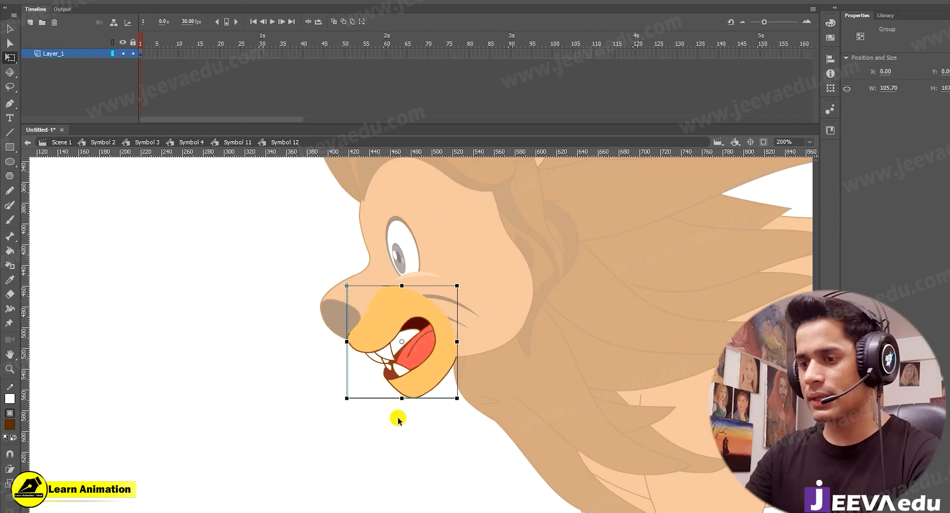
double_click(395, 442)
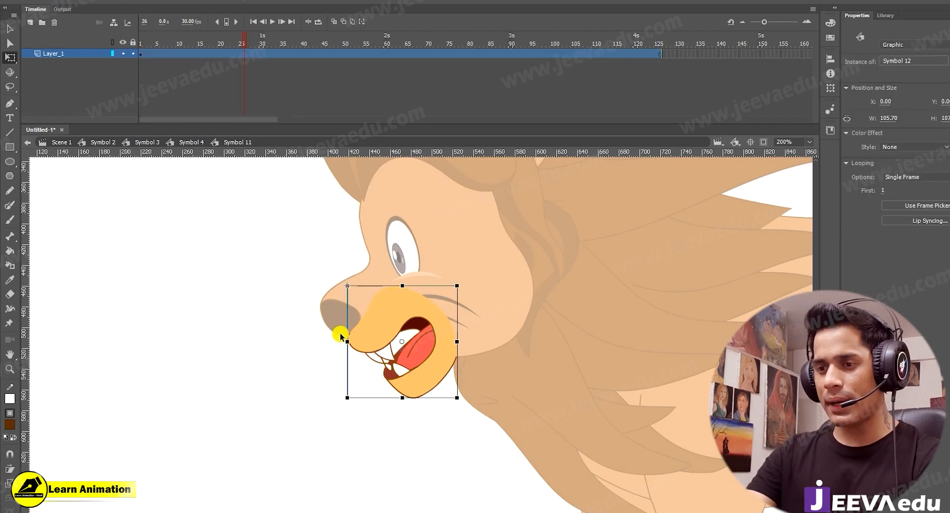
double_click(334, 321)
- Convert the nose group on Layer_4 to a graphic symbol after a test move that is undone
click(333, 320)
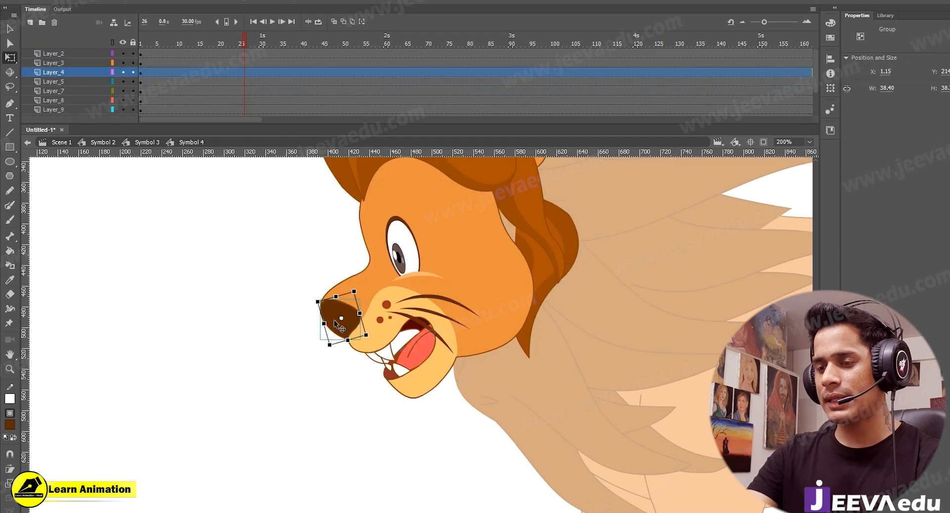
drag(339, 325, 307, 325)
key(ctrl+z)
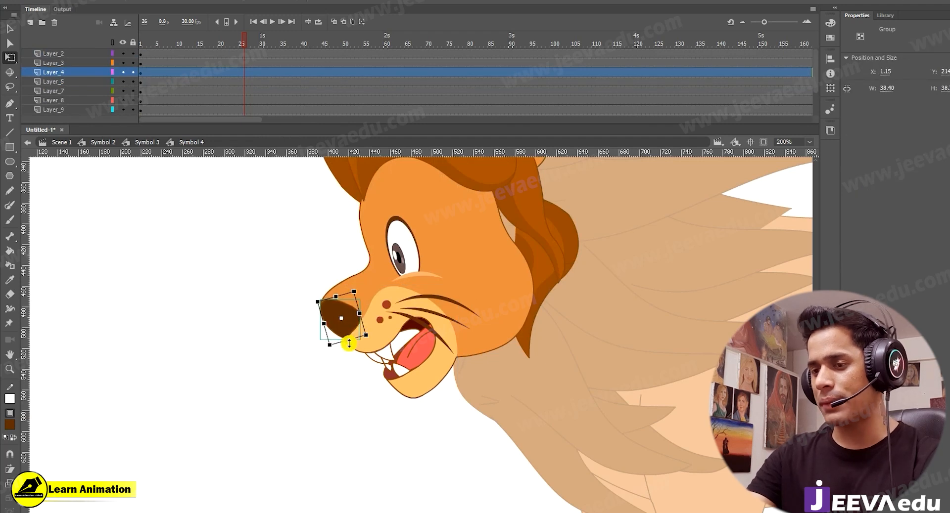
click(423, 354)
click(334, 330)
key(F8)
key(Return)
- Convert the face group on Layer_9 to a graphic symbol, undoing the test move made before it
click(507, 294)
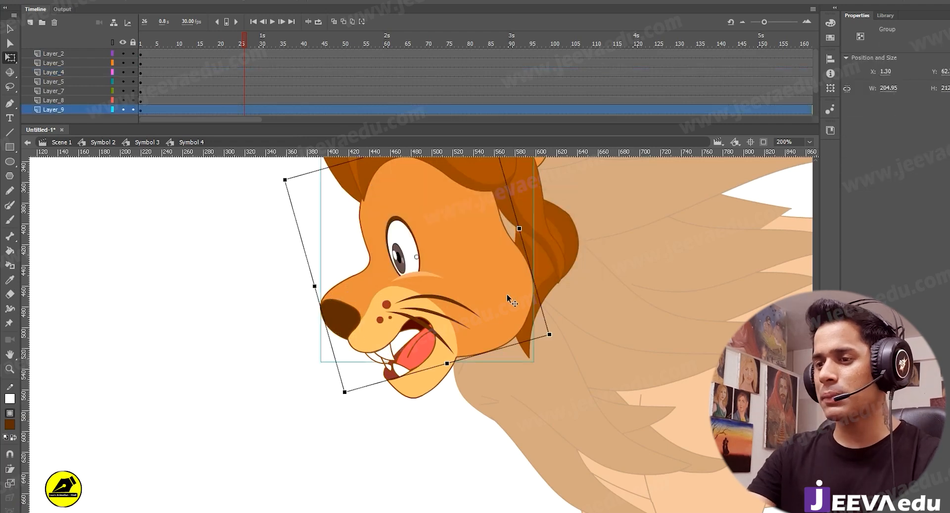
drag(507, 295, 452, 290)
key(ctrl+z)
key(F8)
key(Return)
- Convert the large front hair group on Layer_2 to a graphic symbol, undoing the test move made before it
key(z)
alt+click(420, 313)
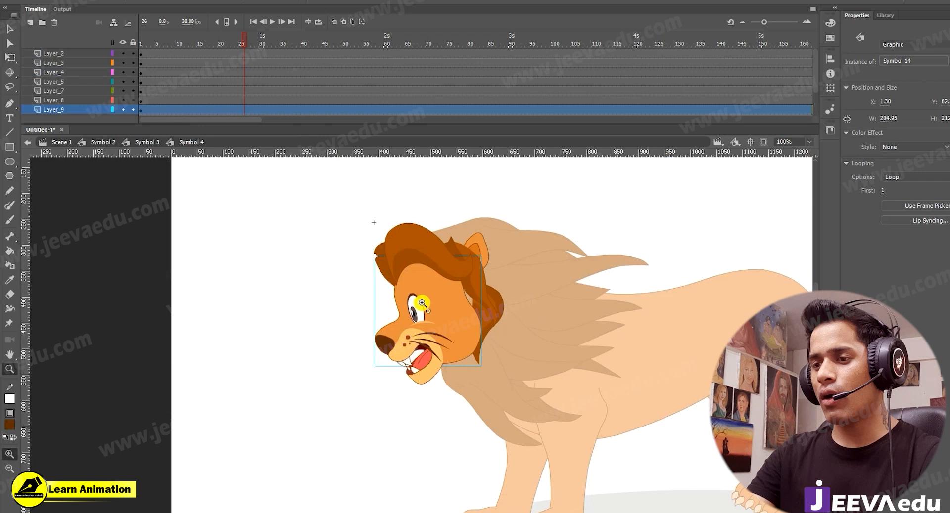
key(v)
click(427, 253)
key(z)
click(423, 261)
key(v)
key(F8)
drag(423, 286, 422, 264)
key(ctrl+z)
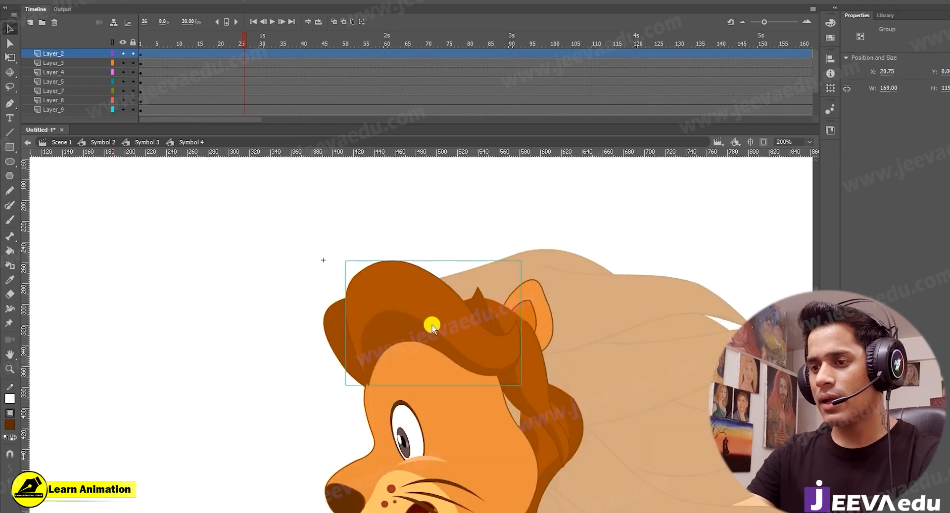
key(F8)
key(Return)
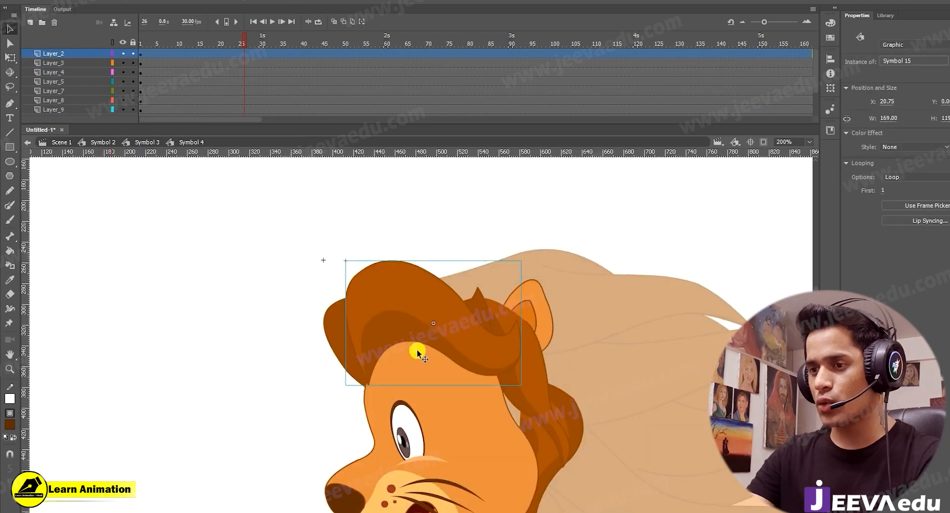
- Move the front hair symbol's transformation point to its base at the forehead and undo a test transform
key(q)
drag(409, 338, 370, 382)
mouse_move(528, 257)
mouse_down()
mouse_move(530, 264)
mouse_move(527, 257)
mouse_up()
key(ctrl+z)
- Convert the hair group behind the front lock to a graphic symbol and move its transformation point to its base at the forehead
click(332, 335)
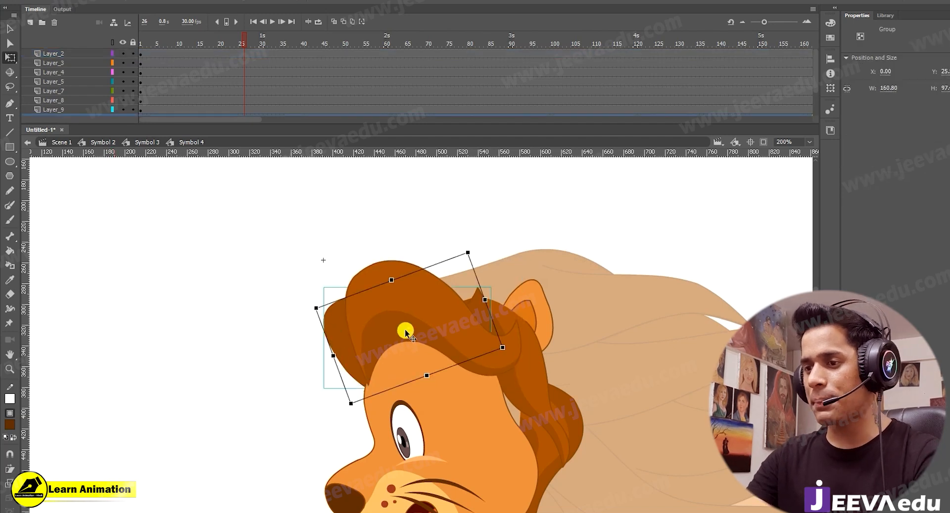
key(F8)
key(Return)
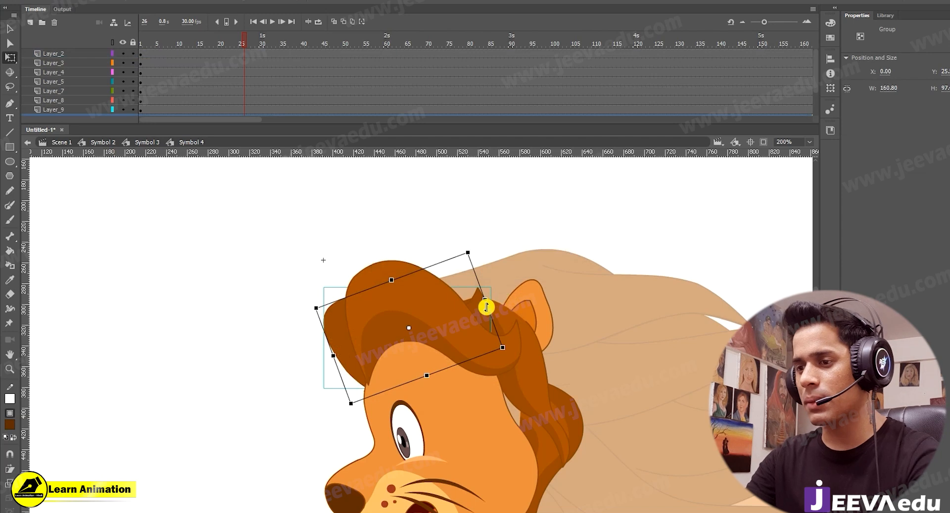
drag(411, 345, 363, 388)
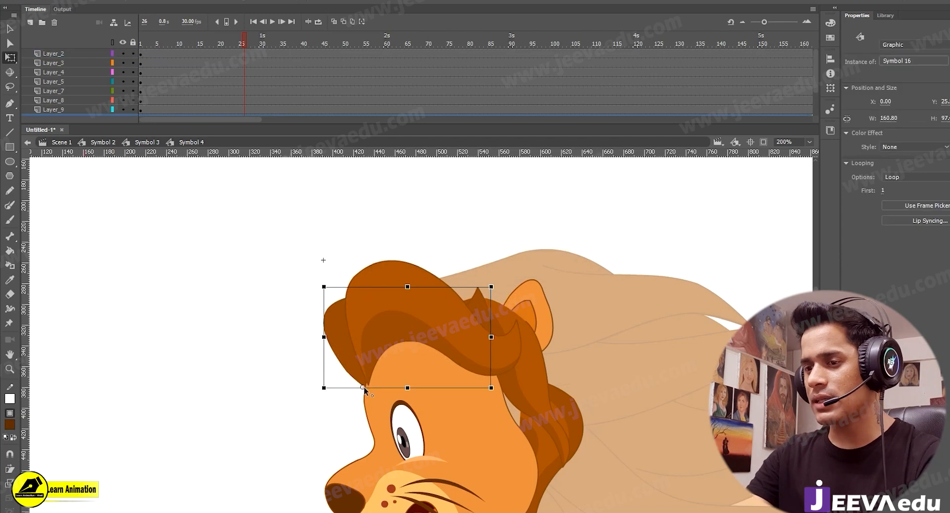
mouse_move(497, 280)
mouse_down()
mouse_move(494, 262)
mouse_move(496, 284)
mouse_up()
key(ctrl+z)
- Convert the side hair lock on Layer_11 to a graphic symbol and place its transformation point near its upper end
drag(523, 391, 534, 332)
click(526, 271)
key(F8)
key(Return)
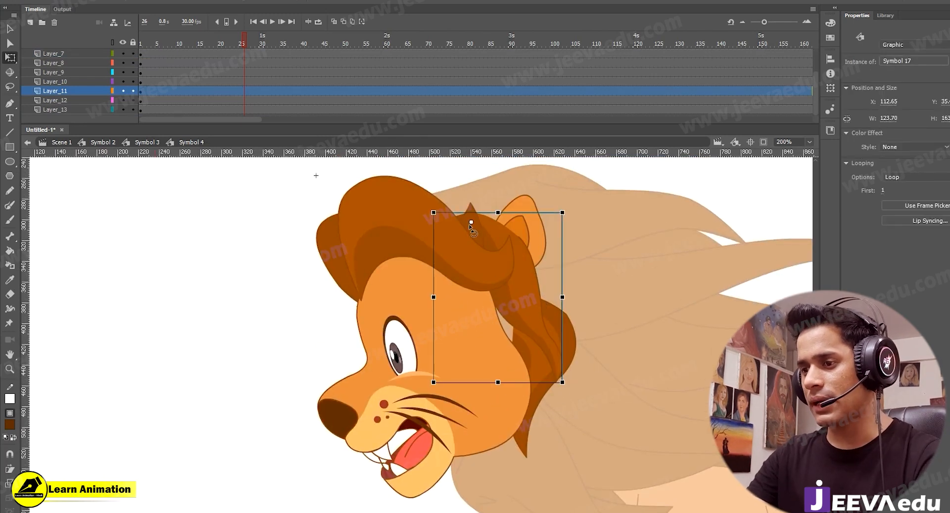
- Convert the hair lock behind the cheek on Layer_13 to a graphic symbol and place its transformation point near its upper end
click(546, 379)
key(F8)
key(Return)
mouse_move(545, 379)
mouse_down()
mouse_move(532, 307)
mouse_move(544, 394)
mouse_up()
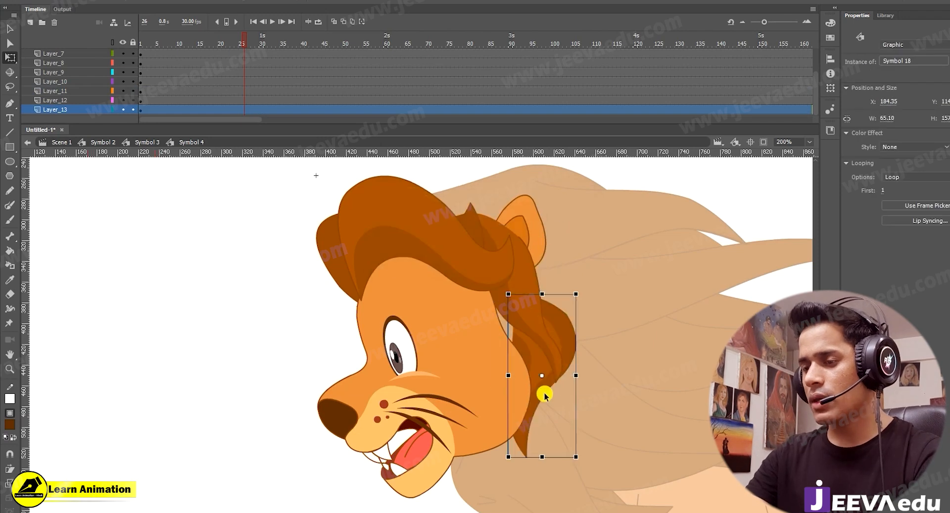
click(535, 308)
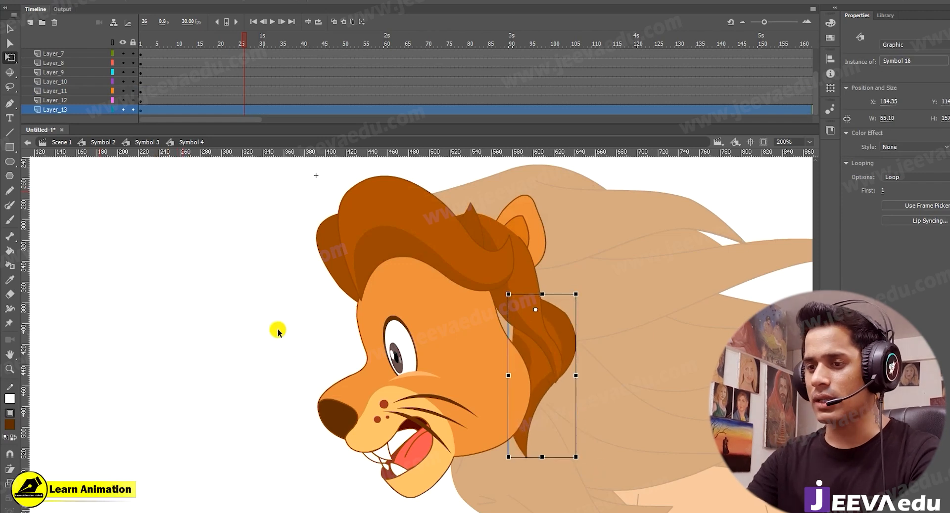
- Convert the ear group on Layer_12 to a graphic symbol
click(526, 211)
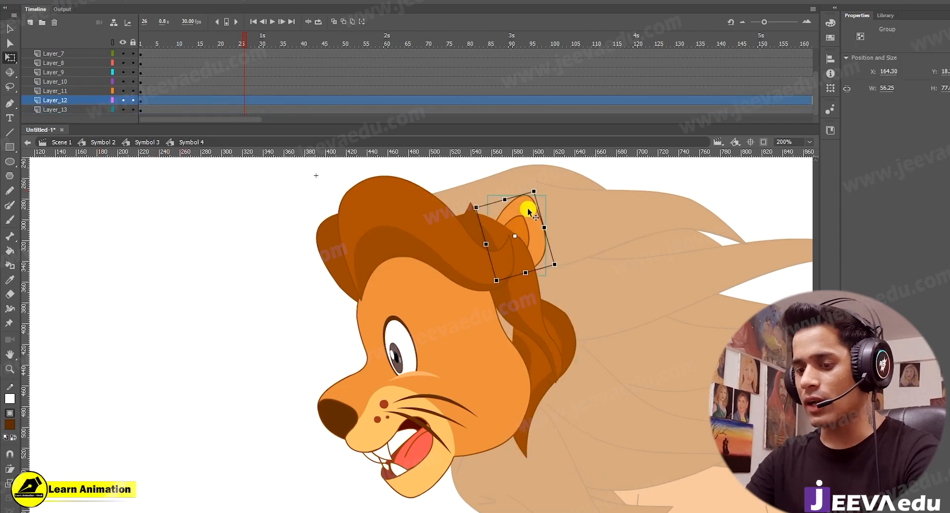
key(F8)
key(Return)
key(v)
- Select all the head parts to examine their symbol bounds and transformation points
key(ctrl+1)
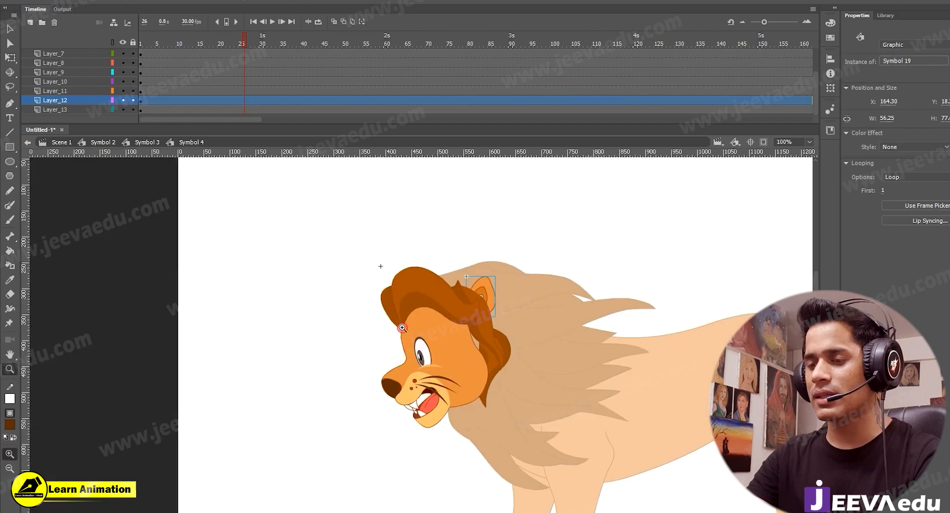
drag(347, 231, 556, 460)
key(z)
click(481, 388)
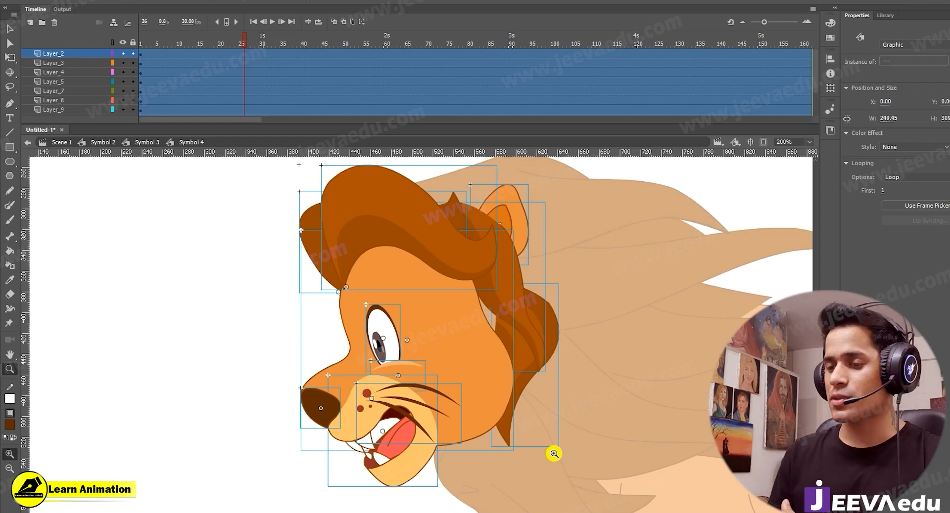
key(v)
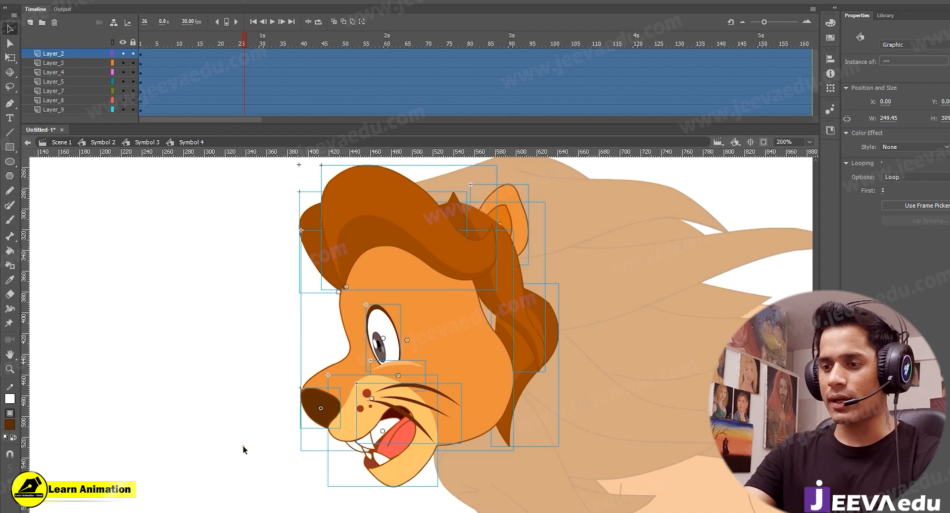
- In Symbol 3, extend both layers to frame 150 and hide the head on Layer_2
double_click(242, 448)
key(z)
alt+click(354, 383)
drag(393, 375, 365, 379)
key(v)
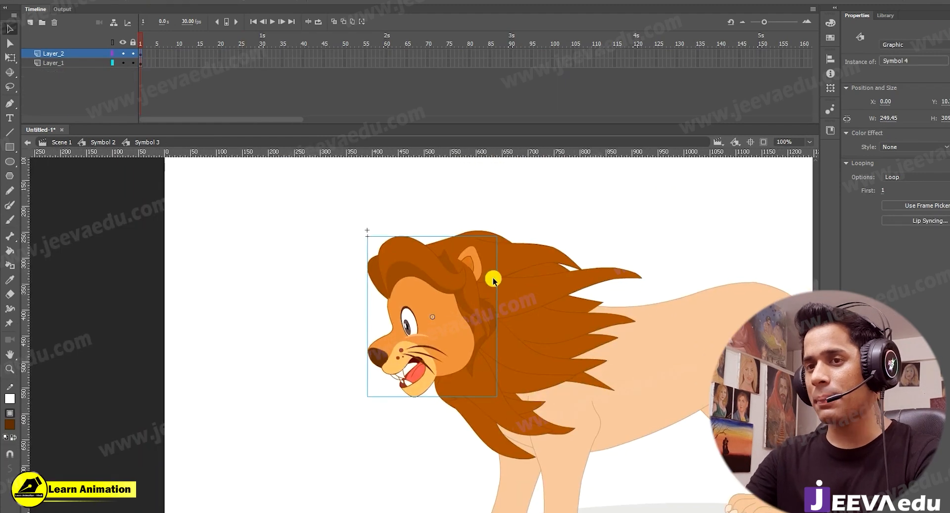
drag(286, 56, 140, 55)
key(F5)
click(122, 54)
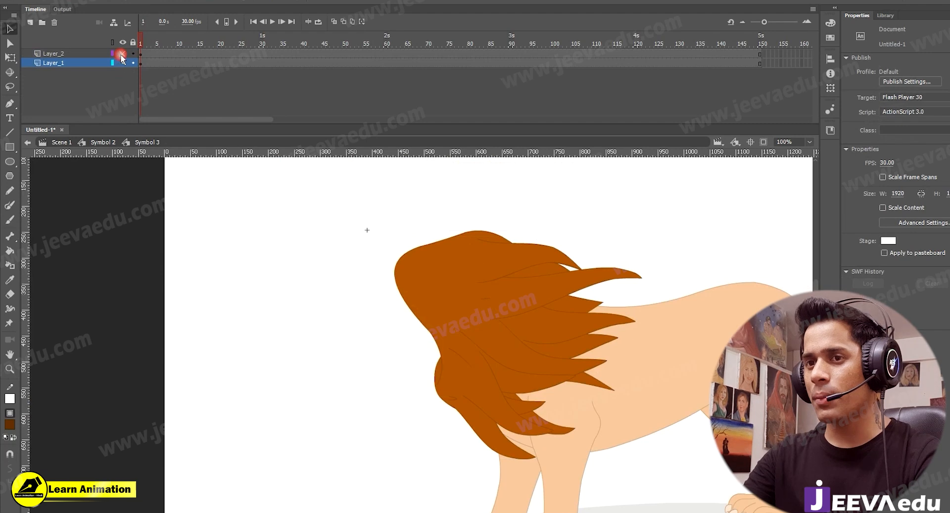
- Open the mane symbol, Symbol 5, and distribute its hair groups to separate layers
click(503, 365)
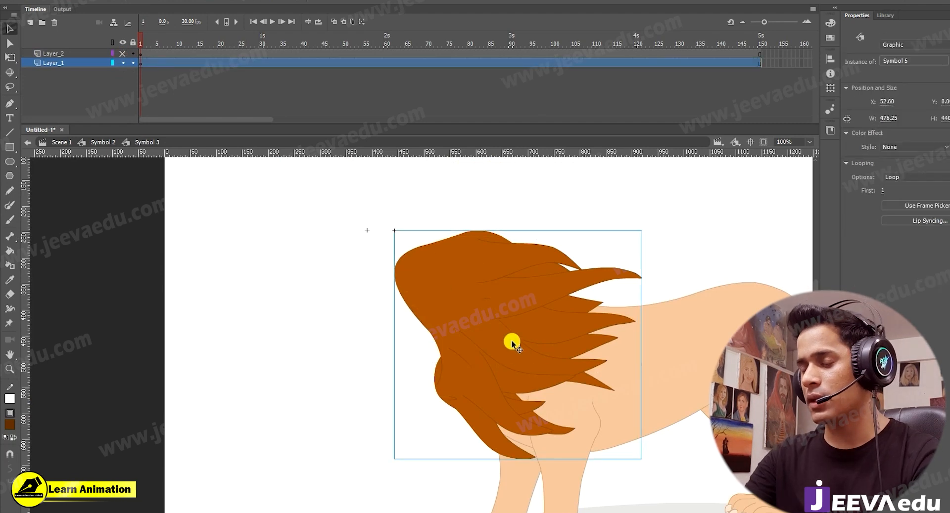
double_click(524, 371)
double_click(521, 374)
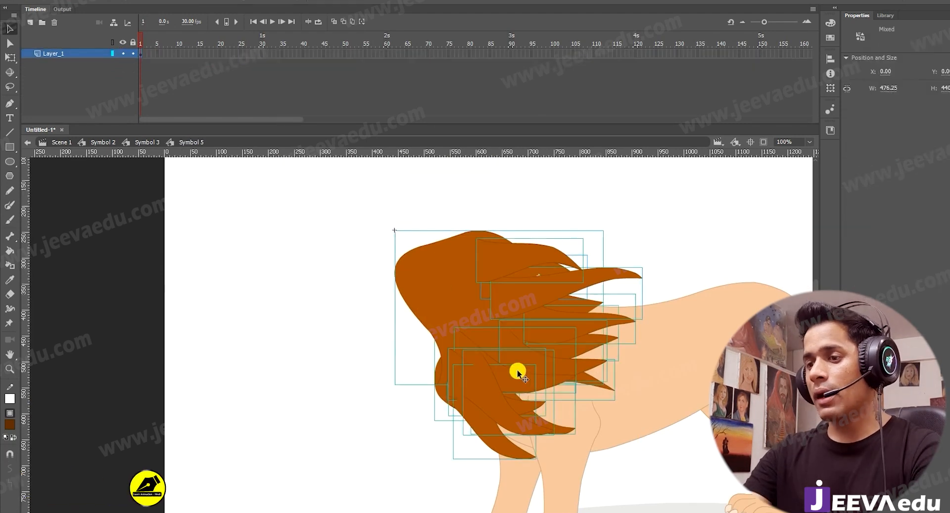
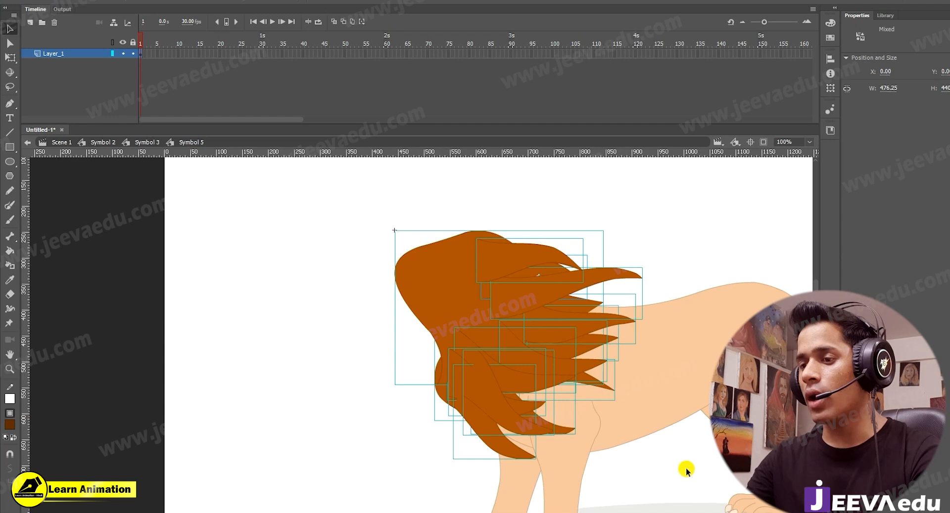
right_click(555, 337)
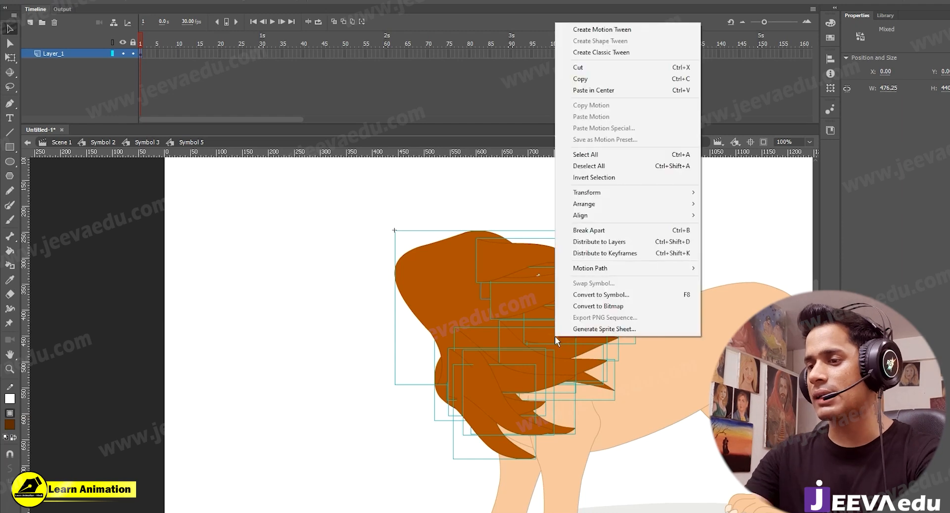
click(608, 243)
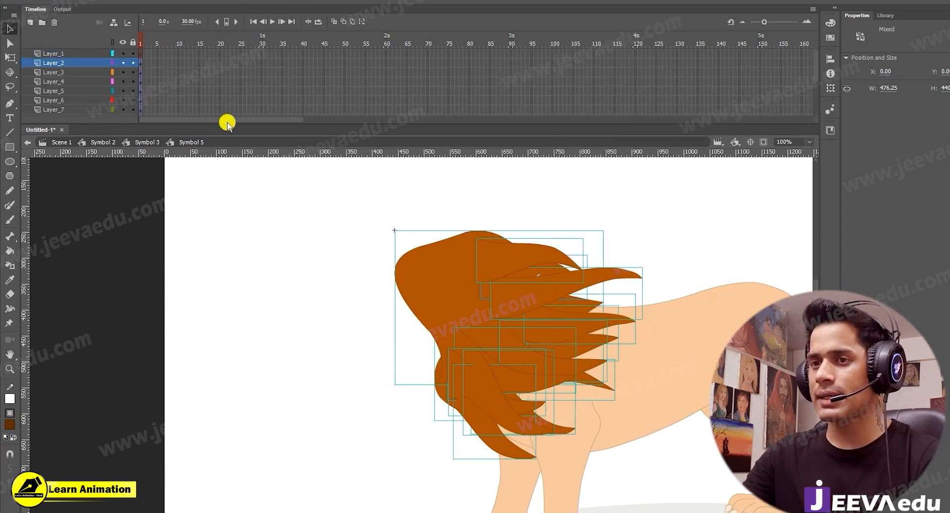
- Extend all the mane layers past frame 160 and delete the empty Layer_1
drag(194, 55, 118, 82)
key(F5)
scroll(148, 82, up, 2)
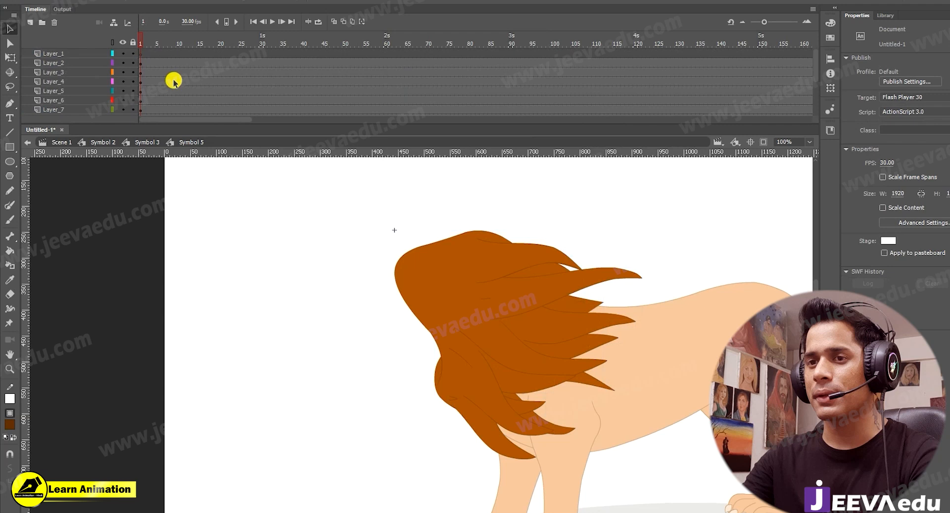
click(47, 52)
click(55, 22)
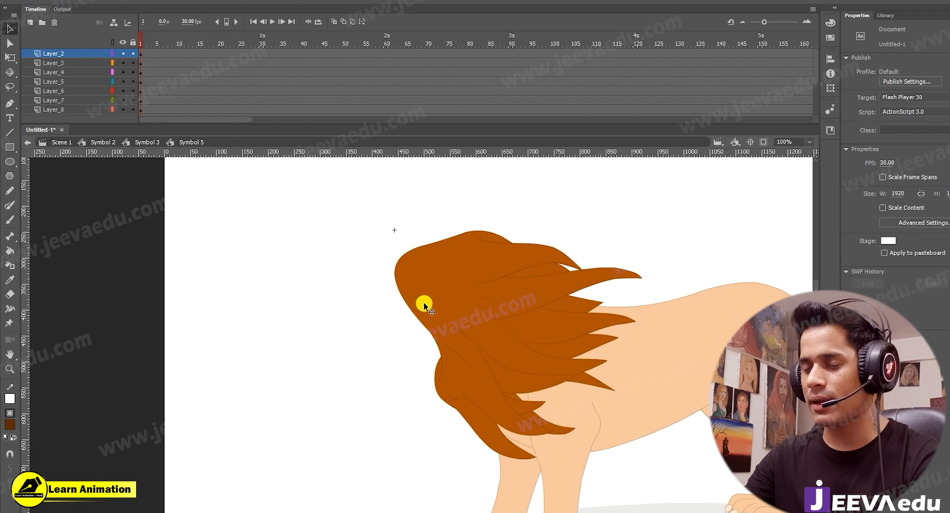
- Open the upper mane lock's group on Layer_4 for shape editing
drag(328, 198, 643, 464)
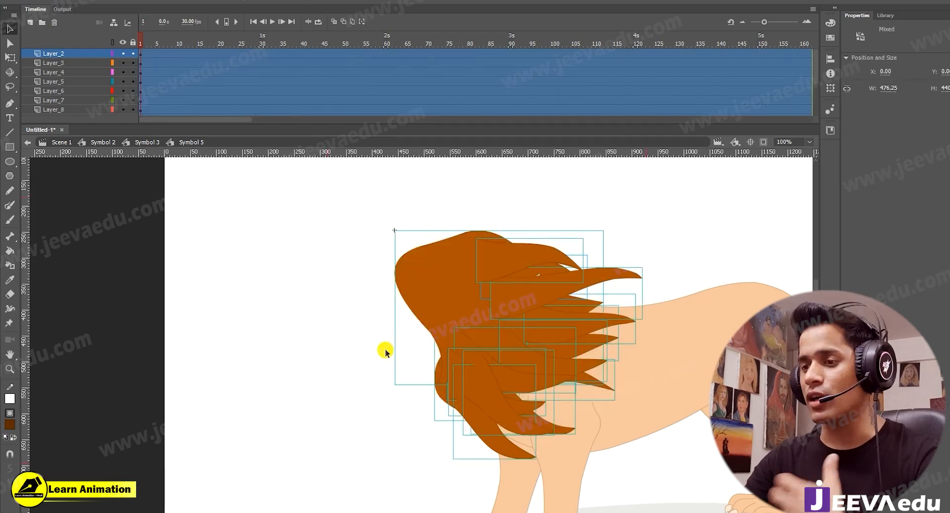
click(394, 373)
key(z)
click(530, 308)
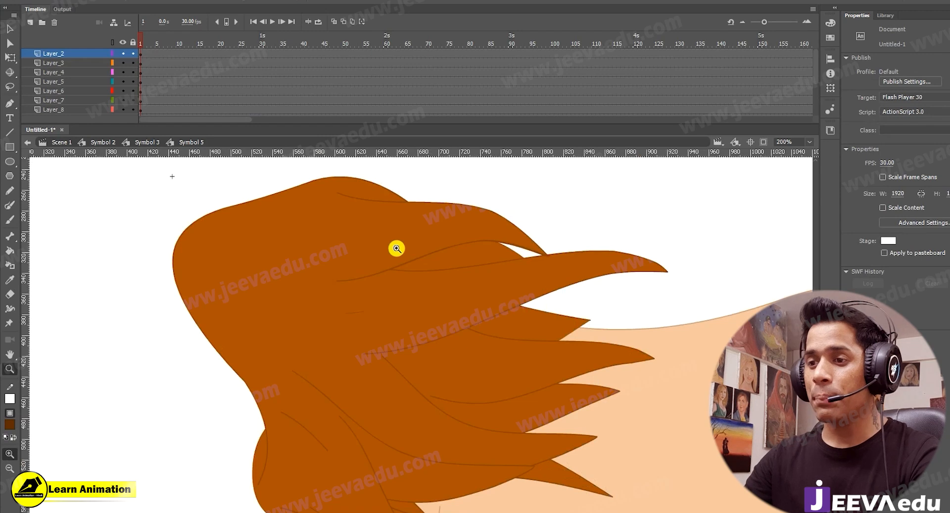
key(v)
click(406, 241)
double_click(425, 237)
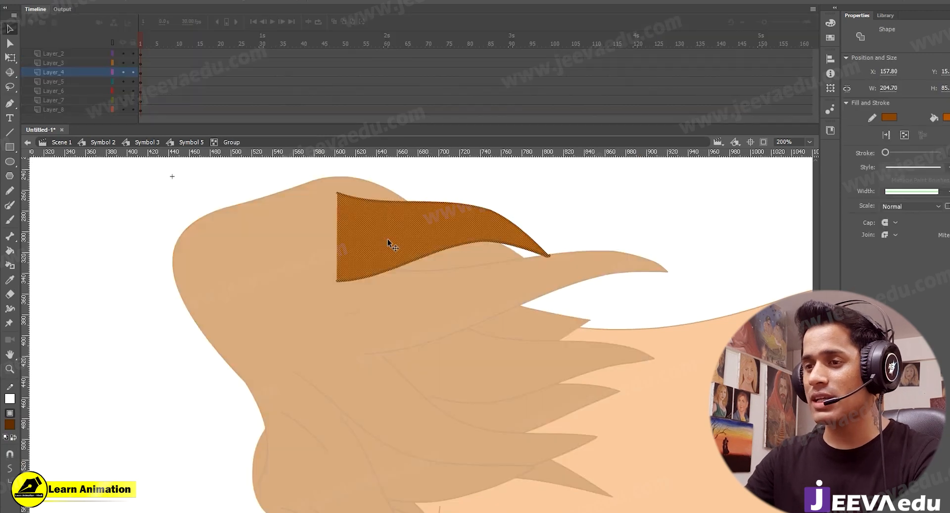
- Try to reshape the pointed tip of the upper mane lock and undo the last change
click(573, 245)
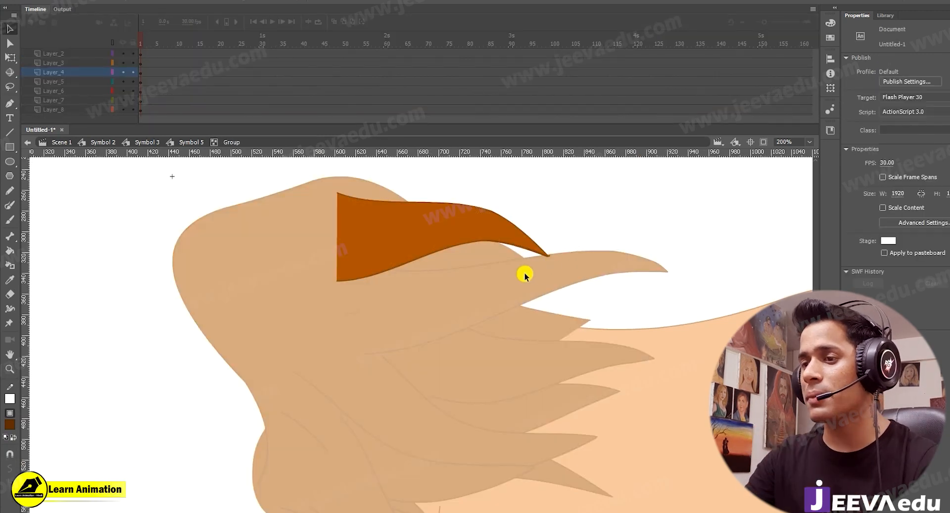
key(z)
click(509, 265)
key(v)
mouse_move(521, 348)
mouse_down()
mouse_move(503, 321)
mouse_move(503, 337)
mouse_move(501, 319)
mouse_move(484, 318)
mouse_move(520, 301)
mouse_move(495, 308)
mouse_up()
click(495, 320)
key(ctrl+z)
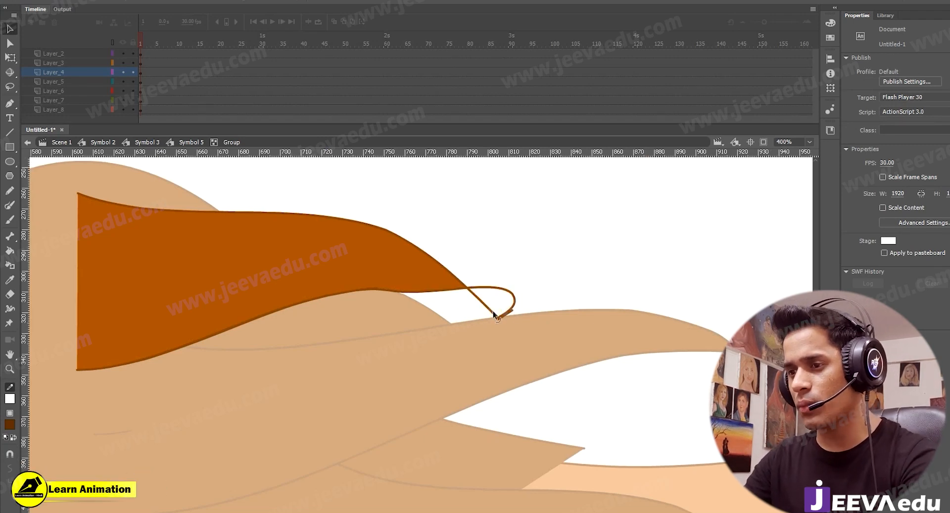
- Delete the stray outline segments at the lock's tip and bend its lower edge downward to thicken the point
click(494, 314)
key(Delete)
click(495, 289)
key(Delete)
click(508, 316)
key(Delete)
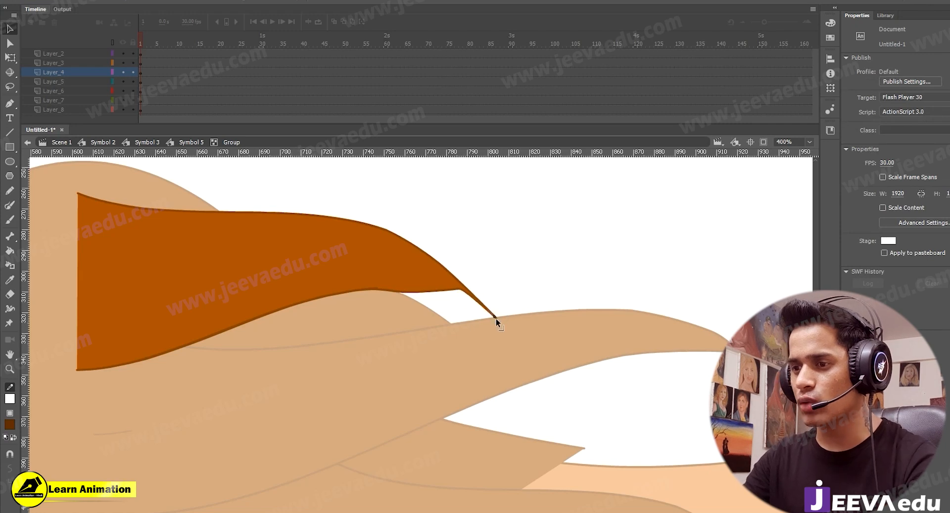
drag(463, 295, 463, 304)
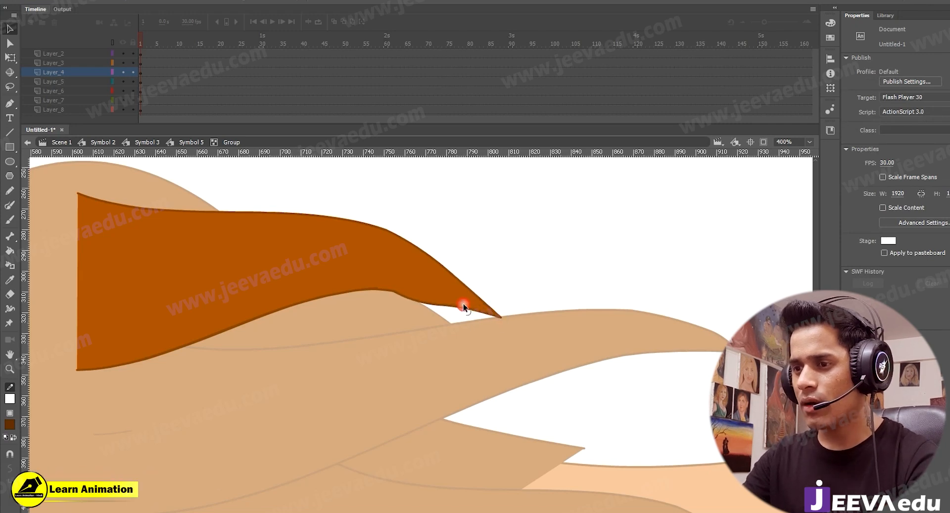
- Convert the upper mane lock on Layer_4 to a graphic symbol and move its transformation point to the lock's root
key(z)
alt+click(450, 361)
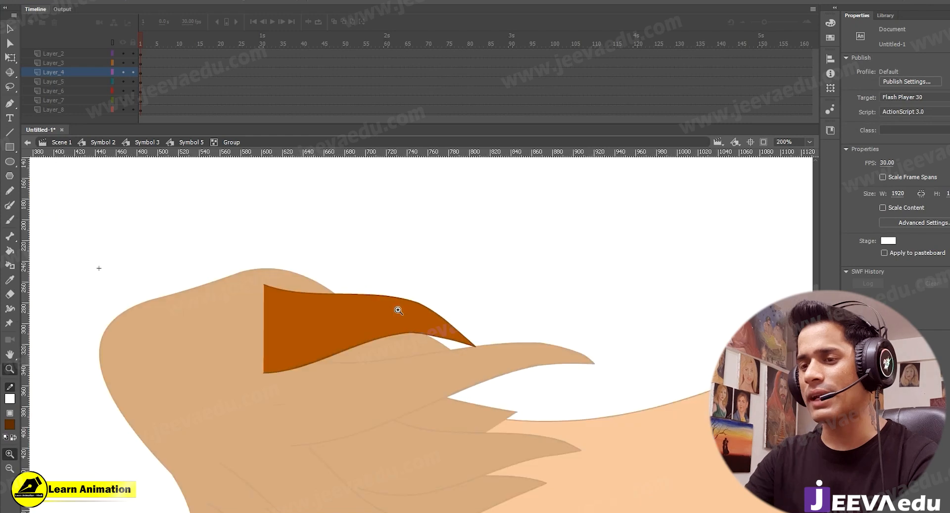
click(349, 344)
scroll(416, 340, down, 1)
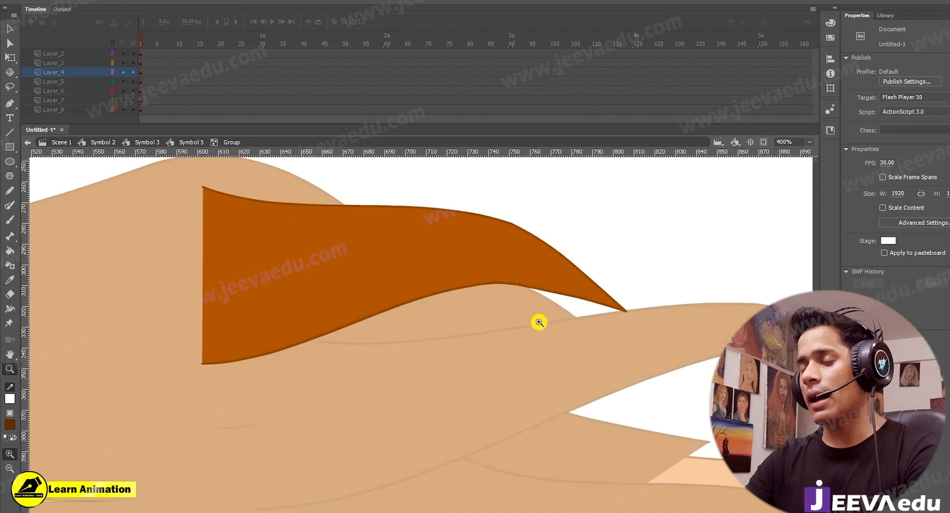
key(v)
click(486, 270)
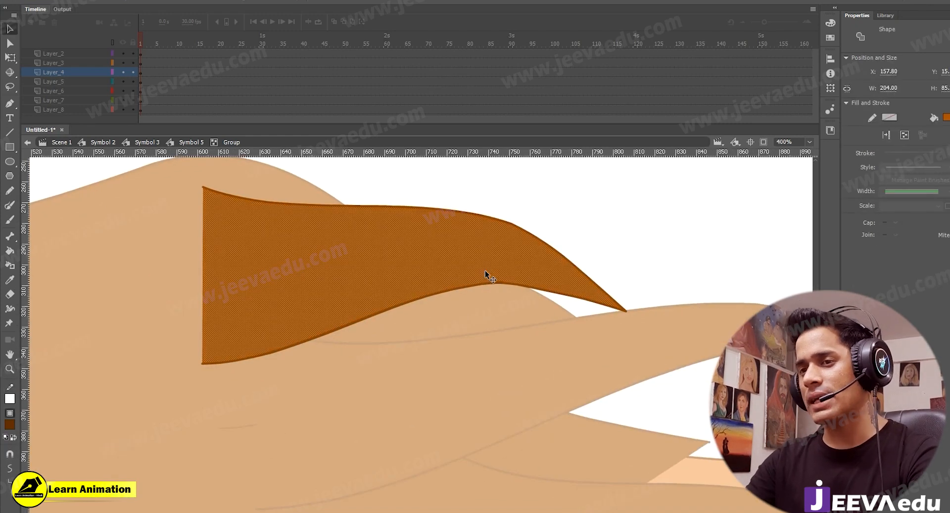
double_click(519, 332)
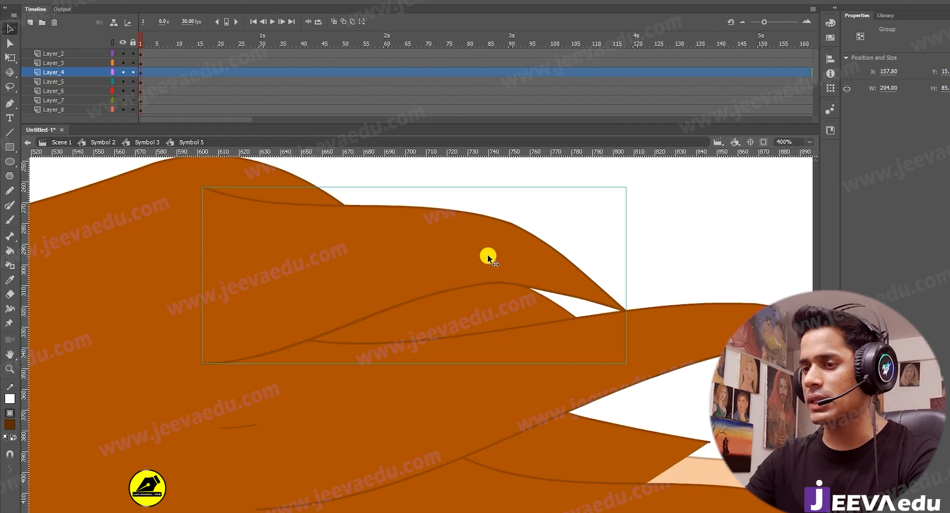
key(F8)
key(Return)
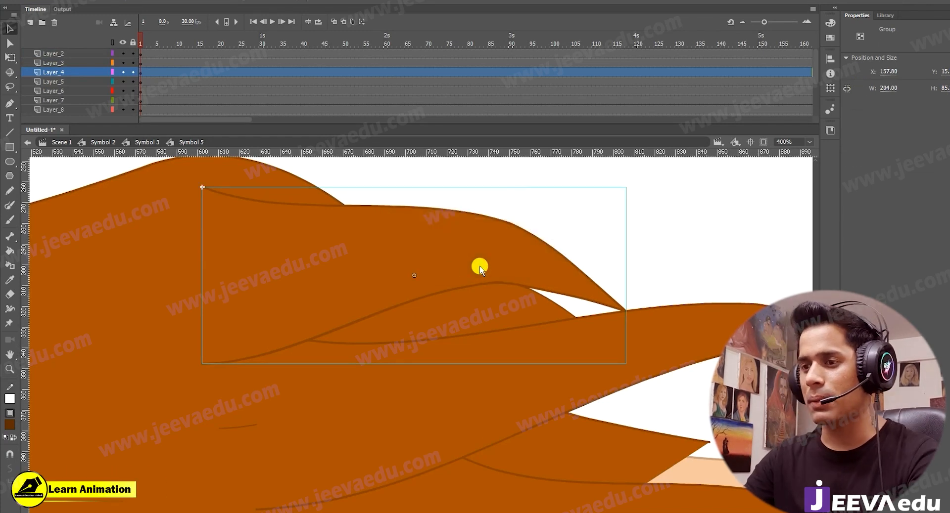
key(q)
drag(414, 275, 231, 280)
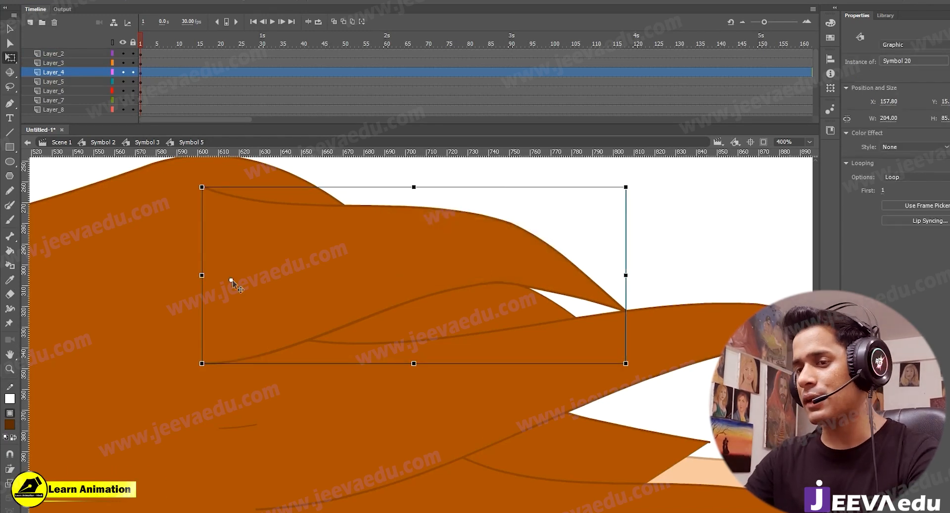
- Try to pull out the tip of the lock inside its symbol's nested group, undo it, and return to Symbol 5
double_click(482, 263)
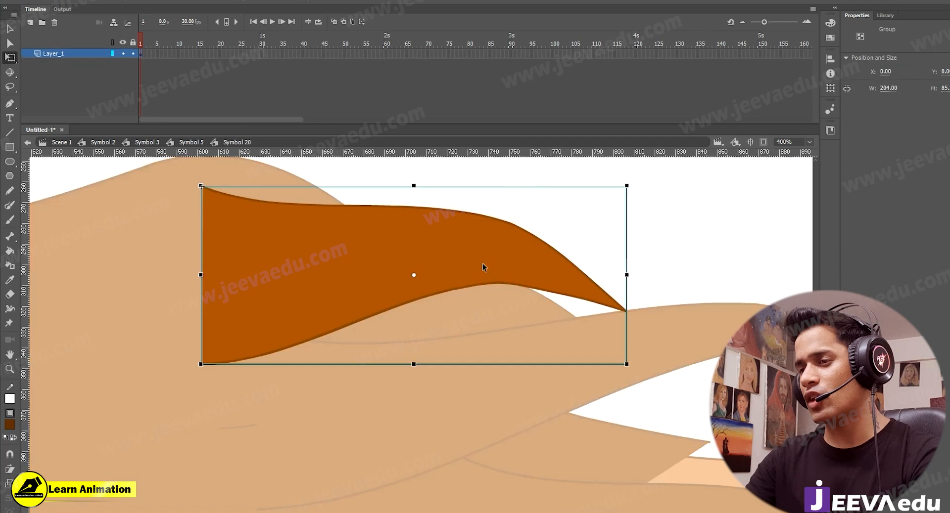
click(596, 263)
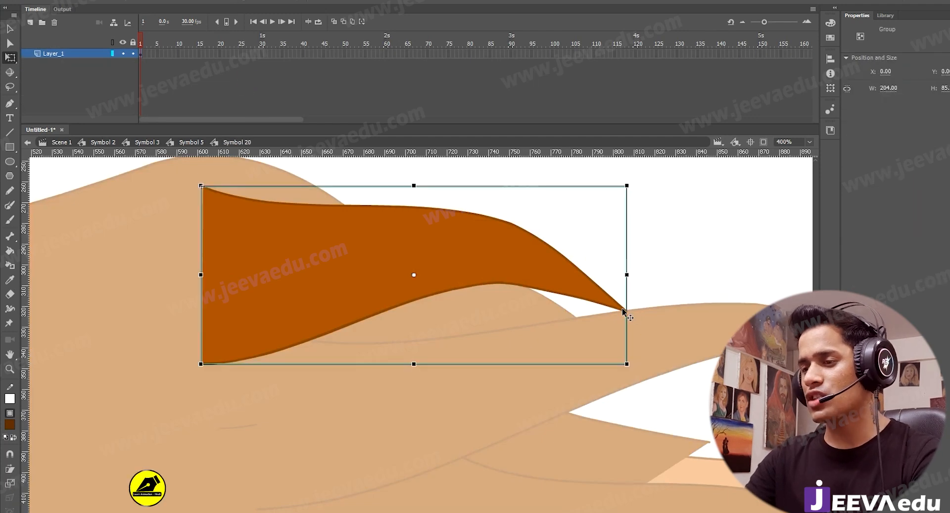
double_click(624, 319)
drag(624, 311, 646, 310)
key(ctrl+z)
key(z)
alt+click(483, 328)
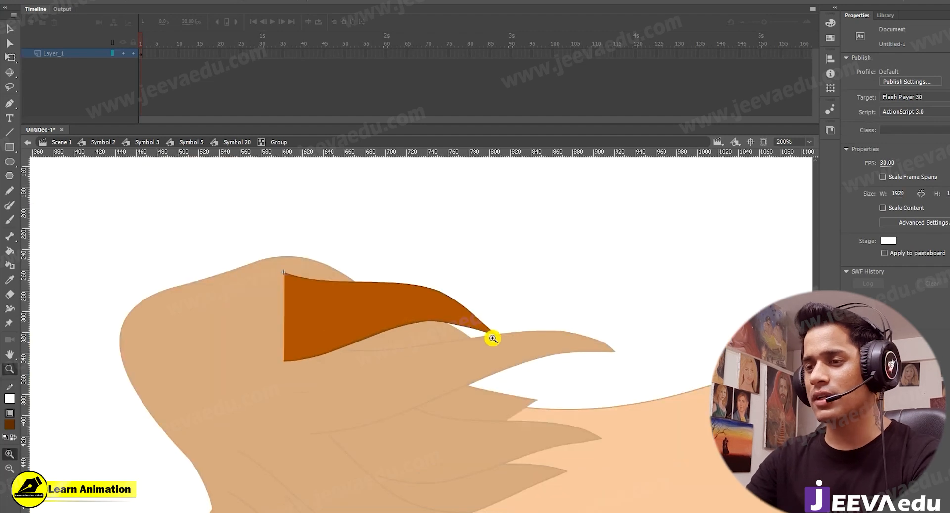
key(v)
double_click(498, 337)
click(466, 320)
key(v)
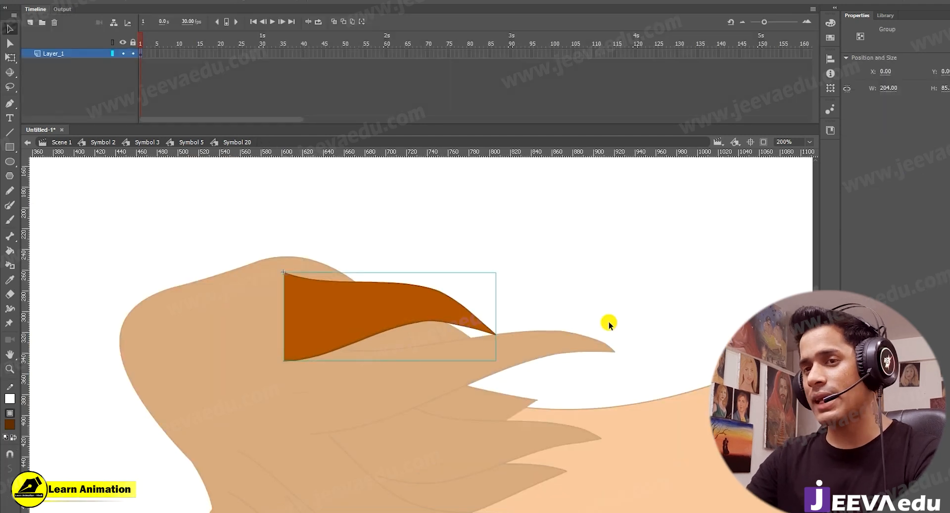
double_click(531, 314)
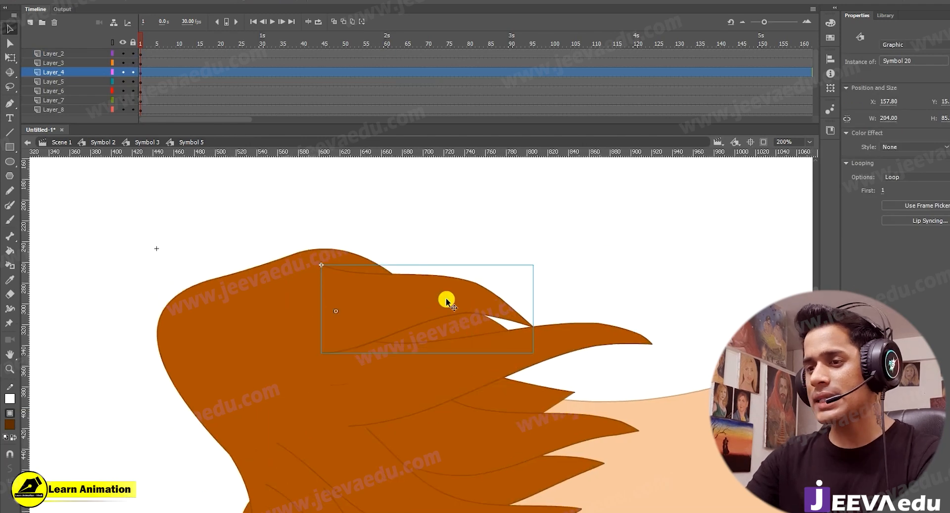
- Move the lock's symbol downward, undo the move, and inspect the fill shape inside its nested group
drag(454, 298, 484, 453)
key(ctrl+z)
click(461, 323)
double_click(458, 302)
key(ctrl+=)
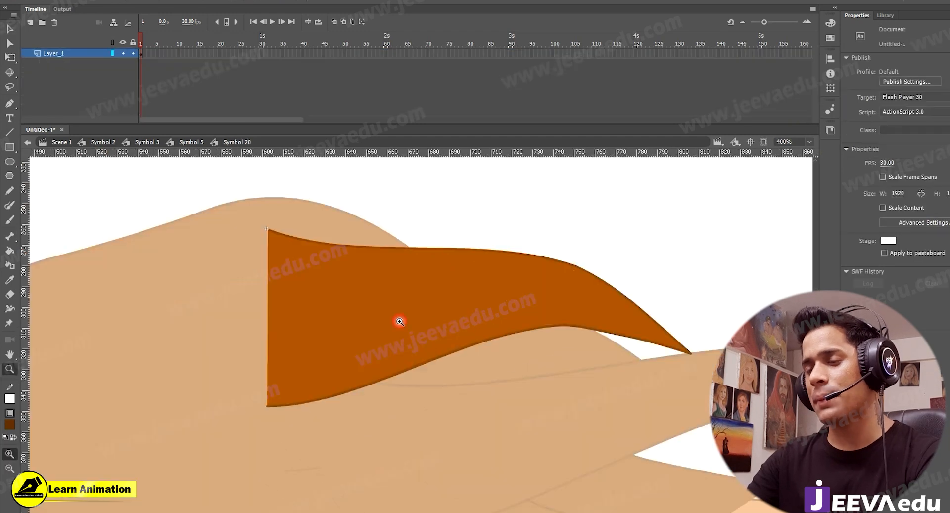
double_click(471, 337)
click(571, 308)
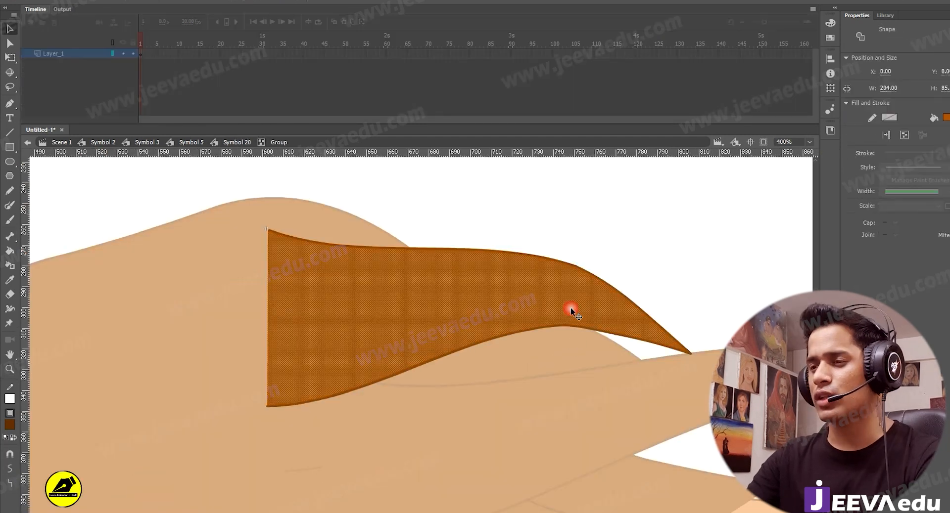
double_click(569, 207)
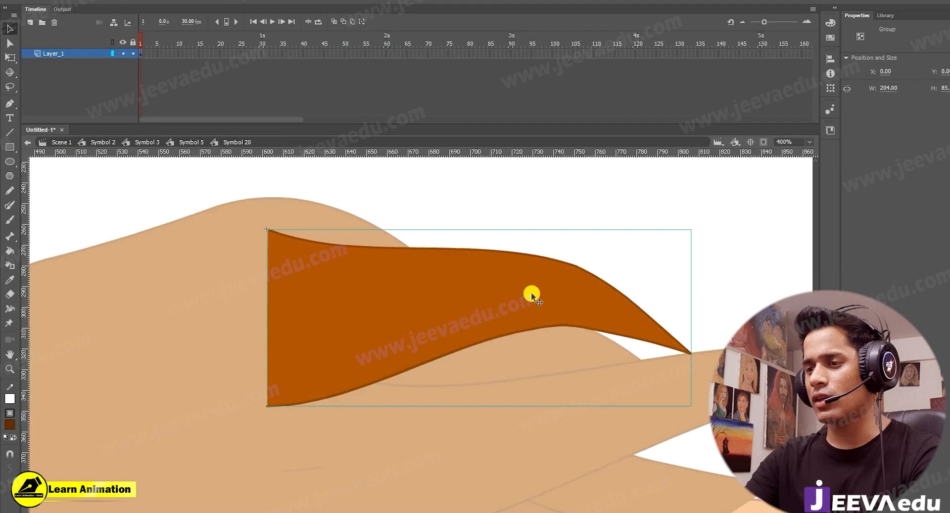
double_click(612, 225)
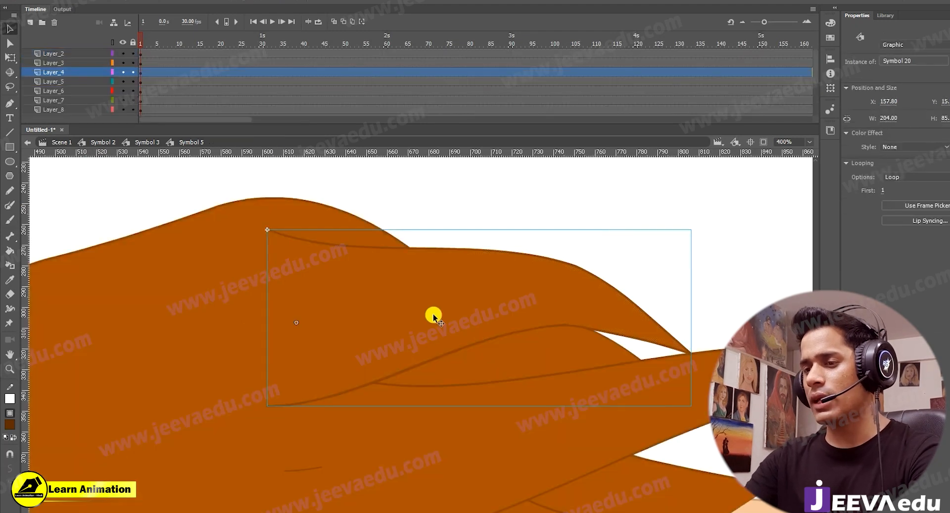
- Inside the lock's symbol, break the group apart into a plain shape and extend Layer_1 to about frame 53
double_click(512, 310)
click(512, 311)
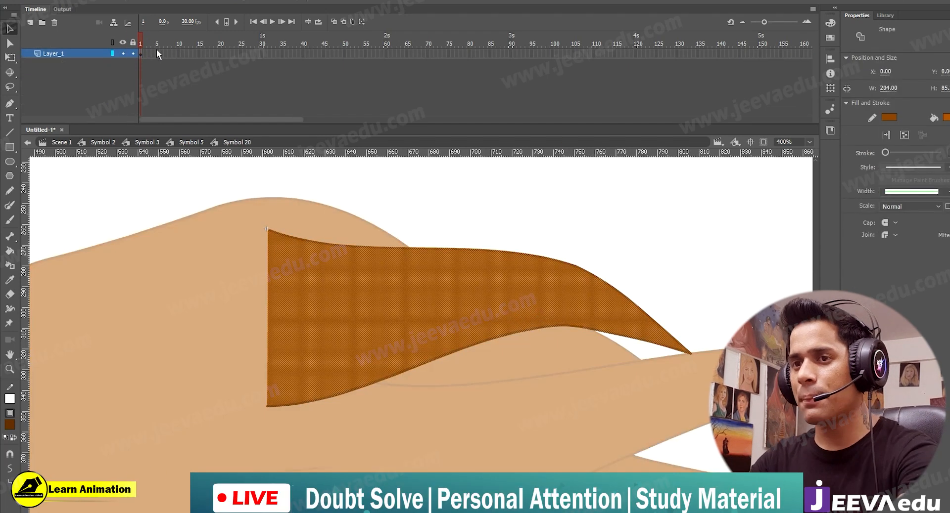
click(203, 48)
click(241, 53)
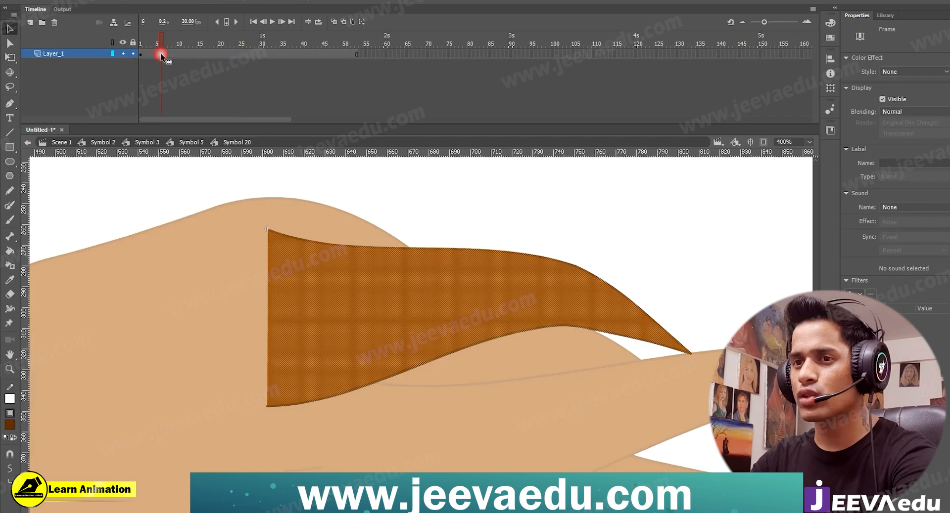
- Insert a keyframe at frame 6 and pull the lock's tip slightly up and outward
key(F6)
click(696, 354)
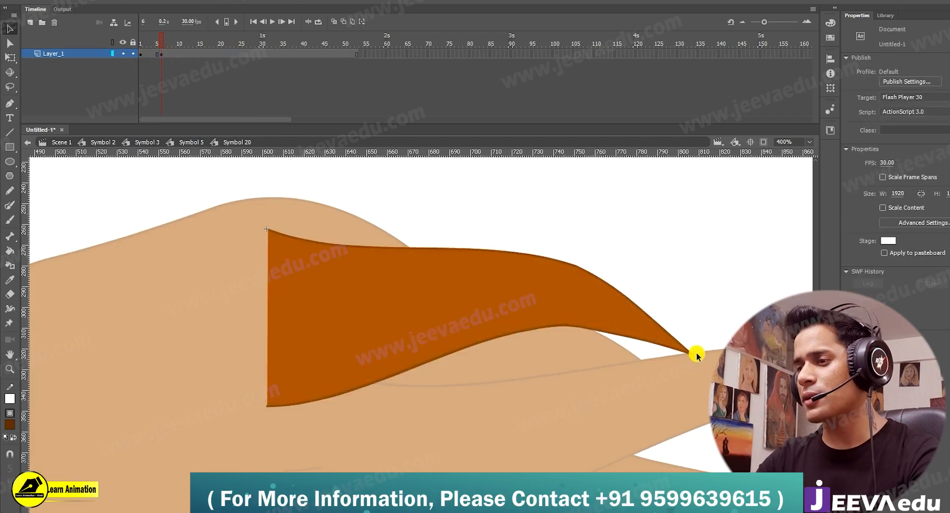
drag(690, 352, 700, 334)
key(ctrl+minus)
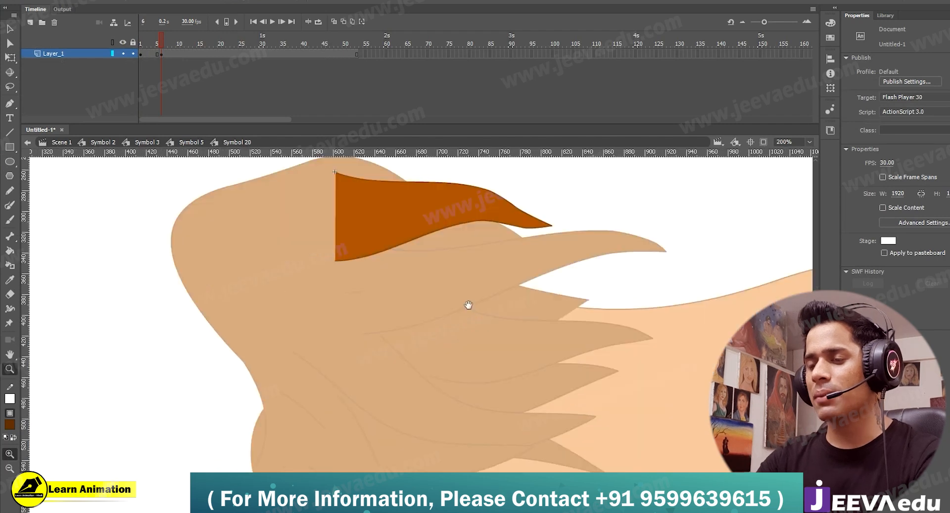
- Sketch two wave-shaped guide curves below the lock with the Paint Brush, undoing the stroke that does not fit
key(y)
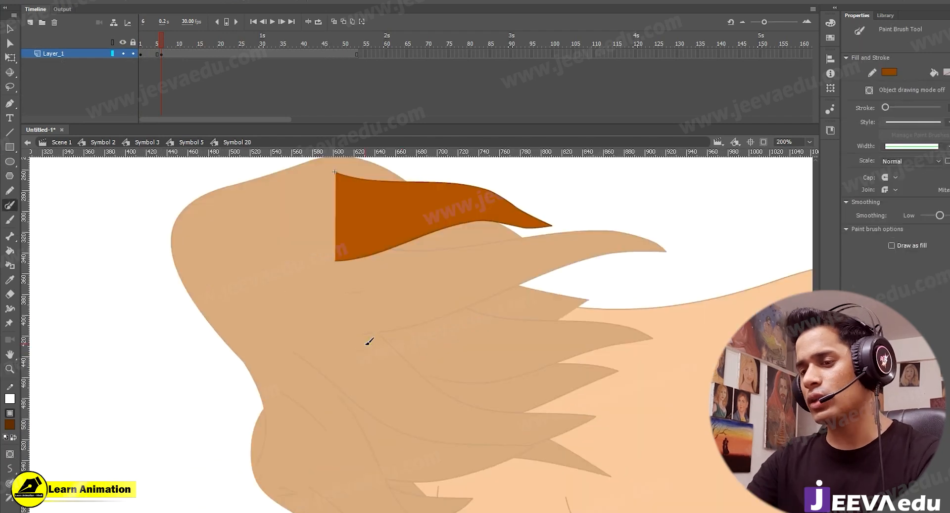
drag(588, 346, 610, 339)
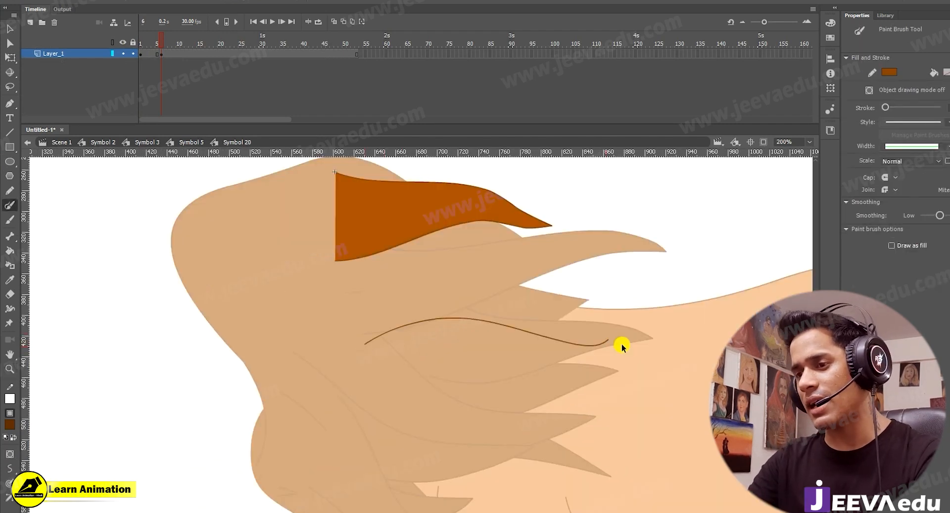
drag(574, 396, 582, 352)
drag(382, 338, 496, 321)
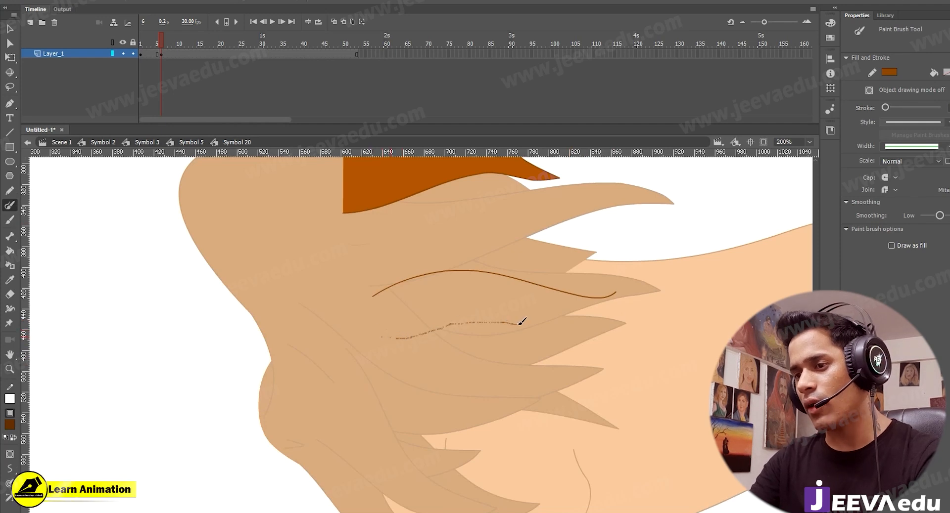
drag(590, 325, 599, 330)
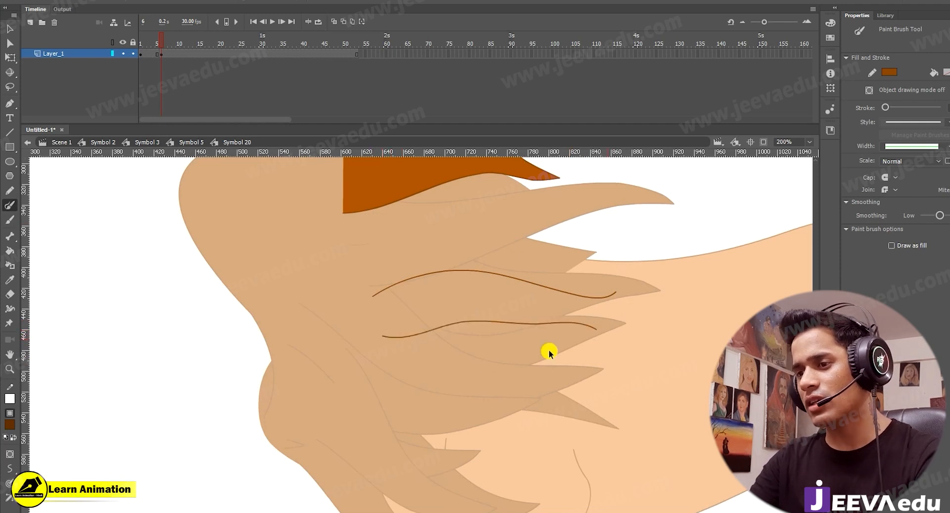
key(ctrl+z)
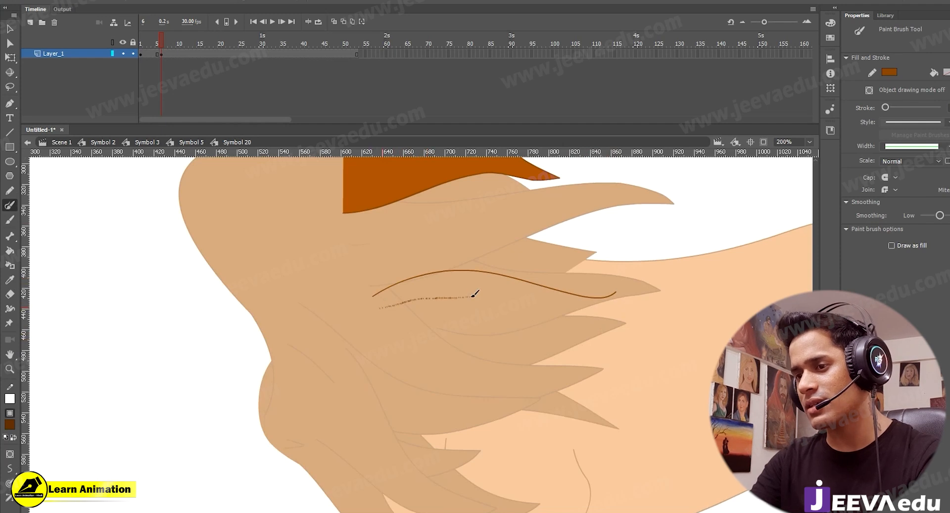
drag(553, 306, 609, 304)
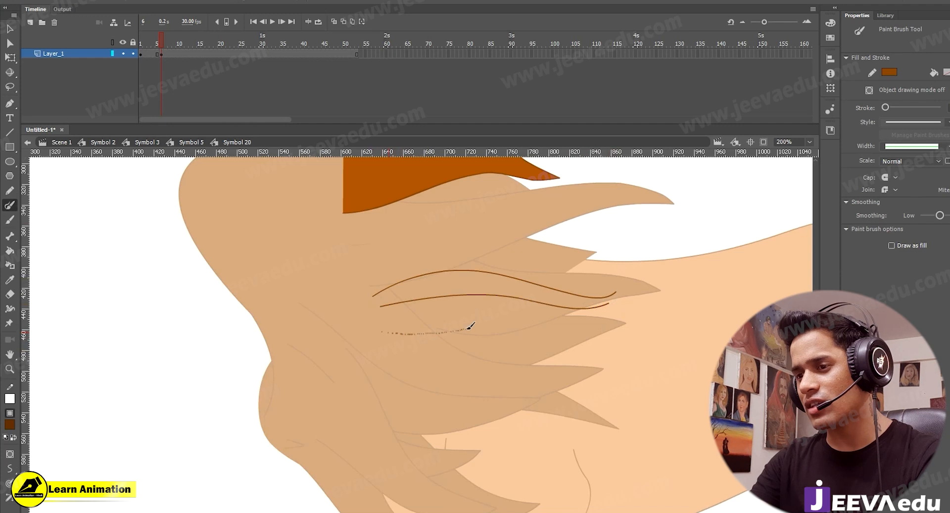
- Sketch two more wave curves with the opposite bend beneath the first pair and a vertical double-headed arrow beside them
key(ctrl+z)
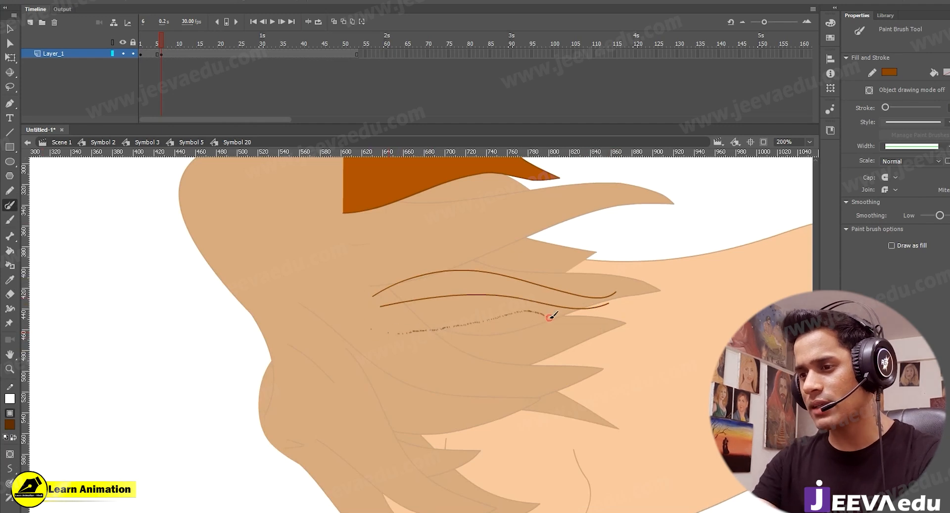
drag(549, 317, 551, 319)
key(ctrl+z)
drag(515, 367, 405, 358)
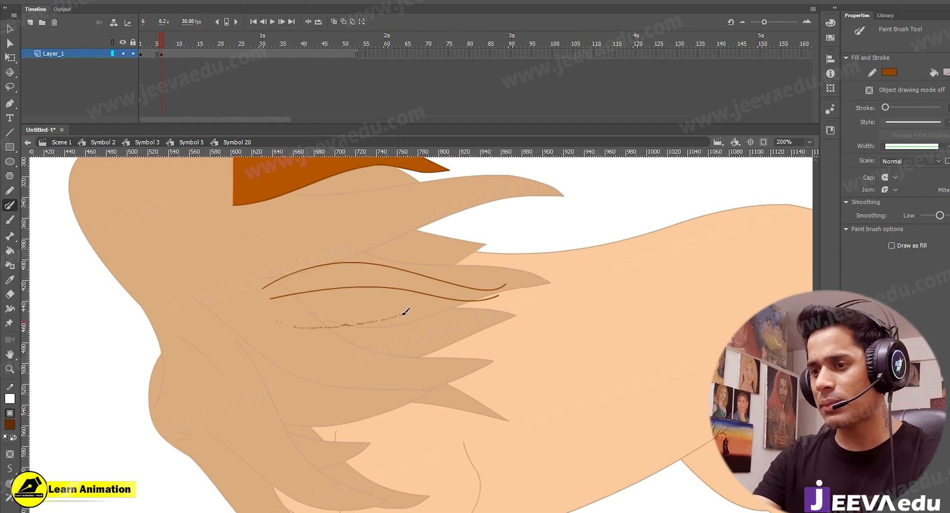
drag(511, 328, 511, 327)
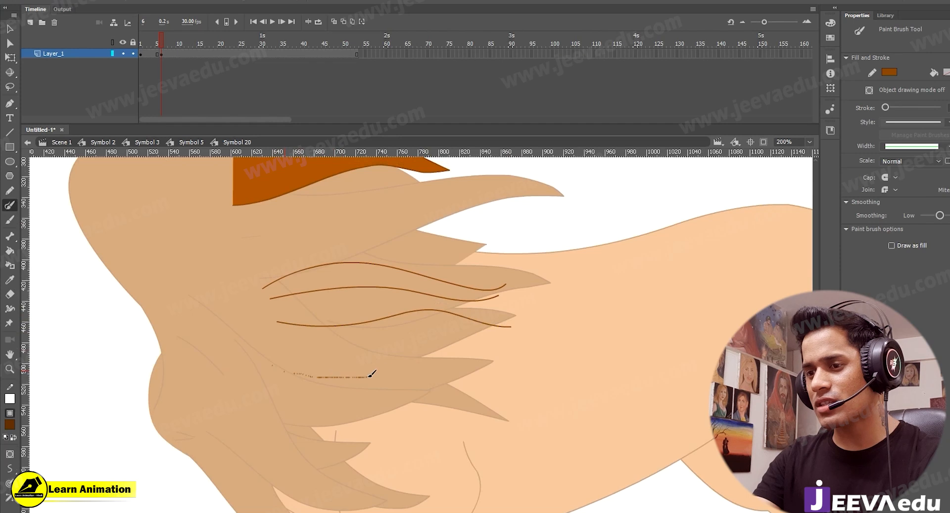
drag(520, 360, 520, 357)
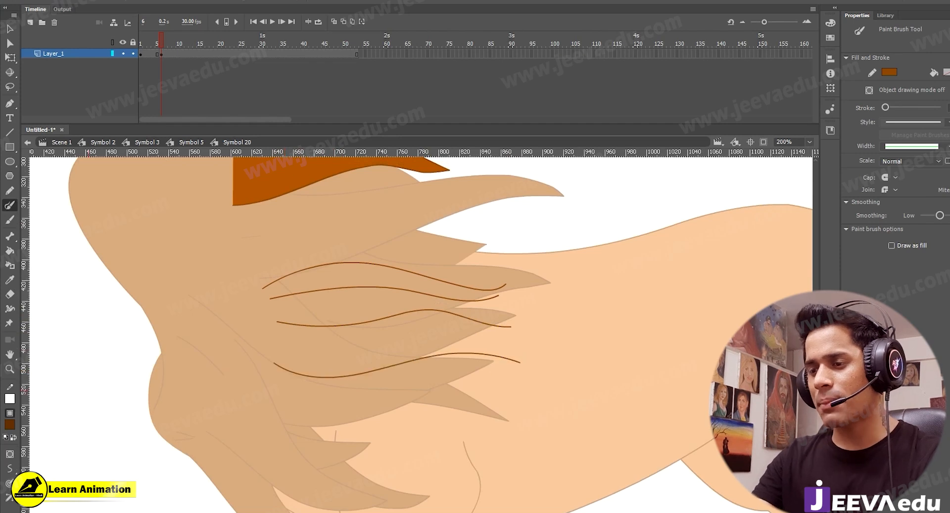
mouse_move(519, 271)
mouse_down()
mouse_move(560, 366)
mouse_move(537, 375)
mouse_move(561, 370)
mouse_move(508, 279)
mouse_move(535, 275)
mouse_up()
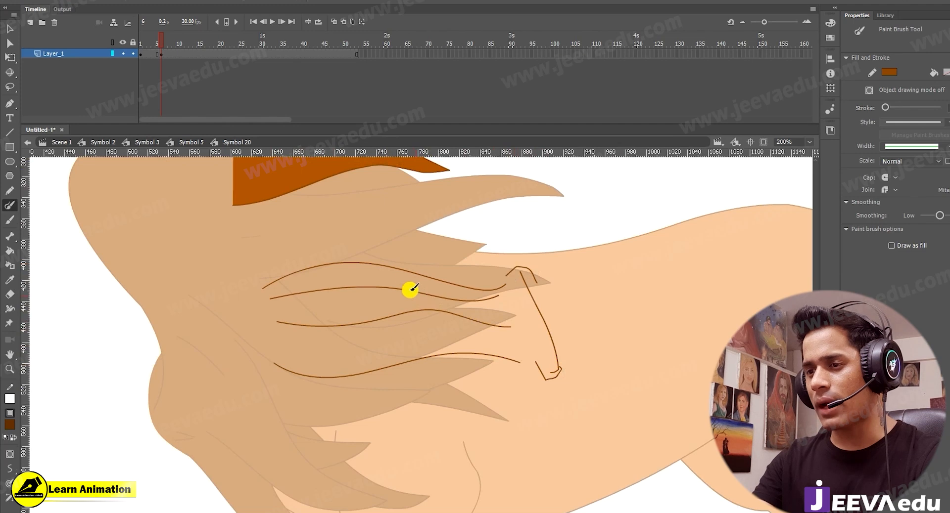
- Delete the sketched guide strokes drawn over the mane at frame 6
drag(407, 310, 447, 386)
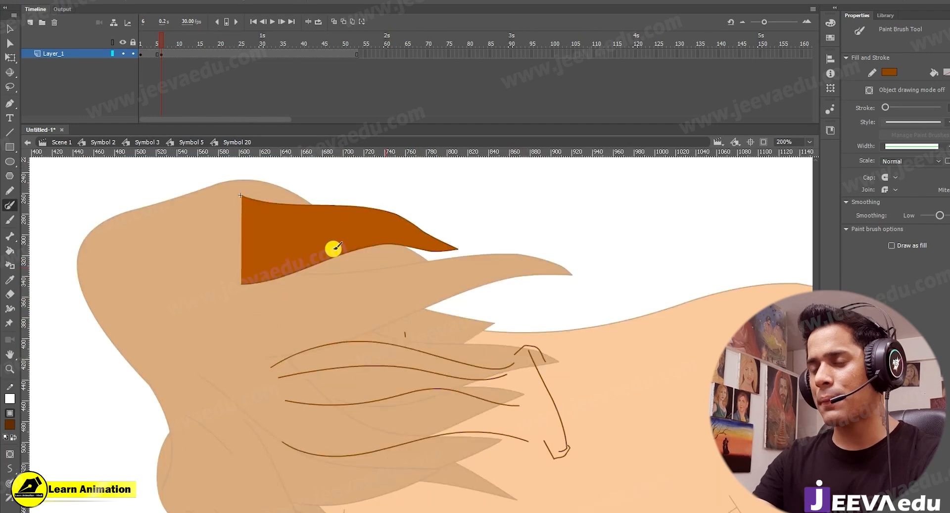
drag(378, 323, 470, 286)
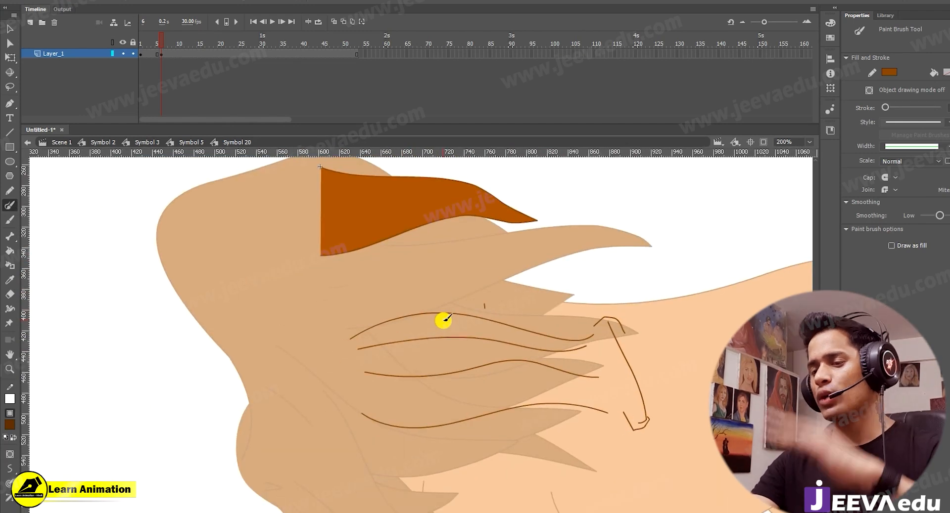
key(v)
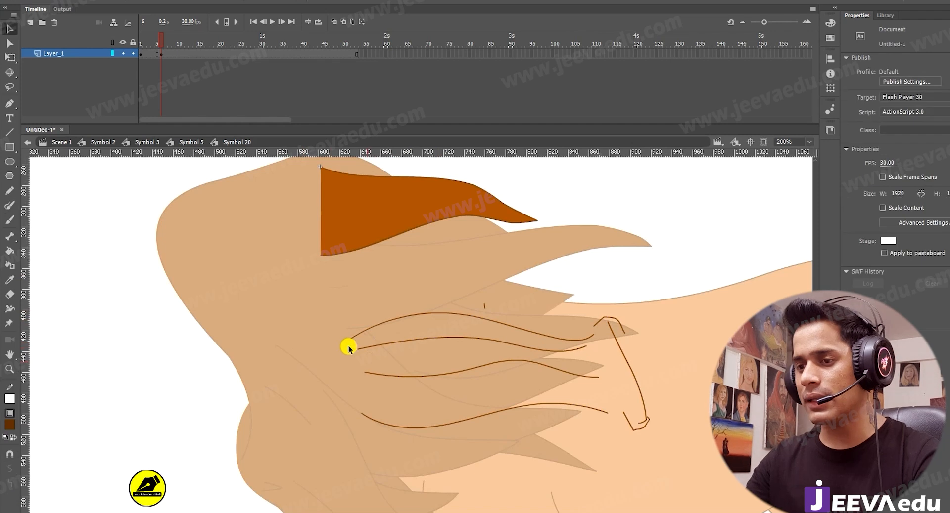
mouse_move(334, 279)
mouse_down()
mouse_move(728, 512)
mouse_move(713, 512)
mouse_up()
key(Delete)
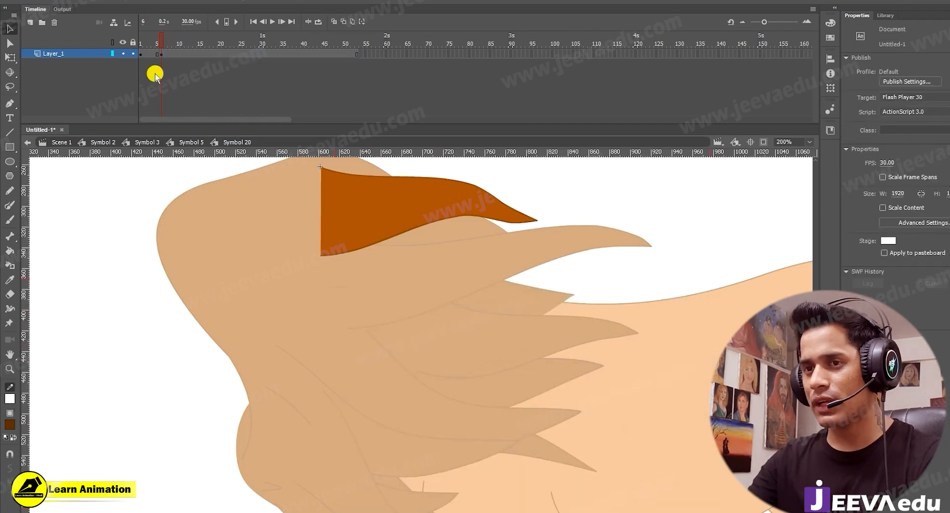
- Clear the keyframe at frame 6 of Layer_1 and return from the hair lock's symbol to Symbol 5
right_click(161, 56)
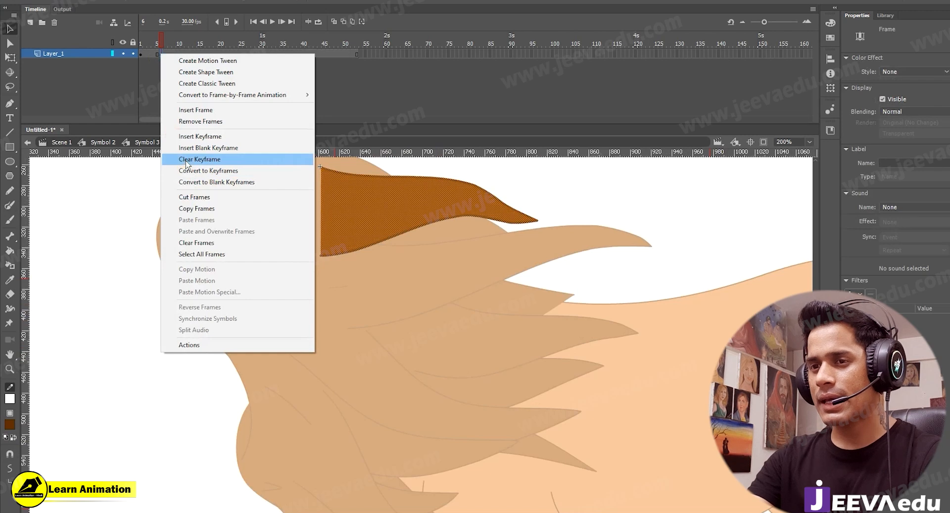
click(188, 155)
drag(517, 359, 569, 381)
double_click(544, 374)
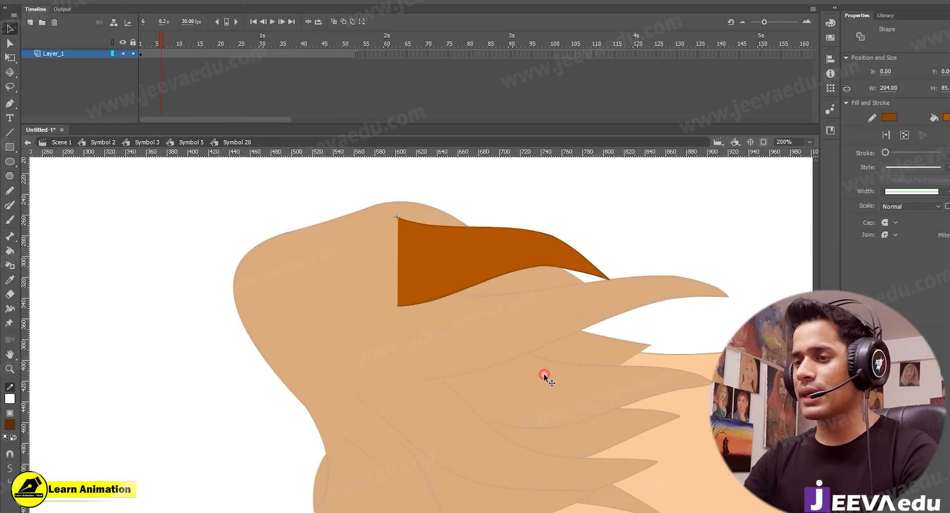
- Try placing a duplicate of the top hair lock lower in the mane, and delete the duplicate
click(506, 265)
click(461, 263)
mouse_move(503, 370)
mouse_down()
mouse_move(511, 418)
mouse_move(500, 354)
mouse_move(513, 360)
mouse_up()
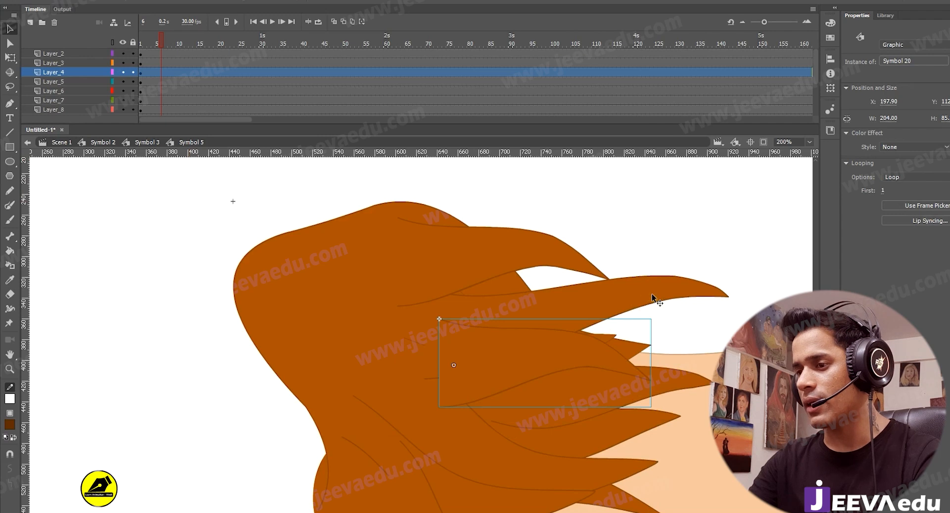
click(627, 309)
click(582, 361)
key(Delete)
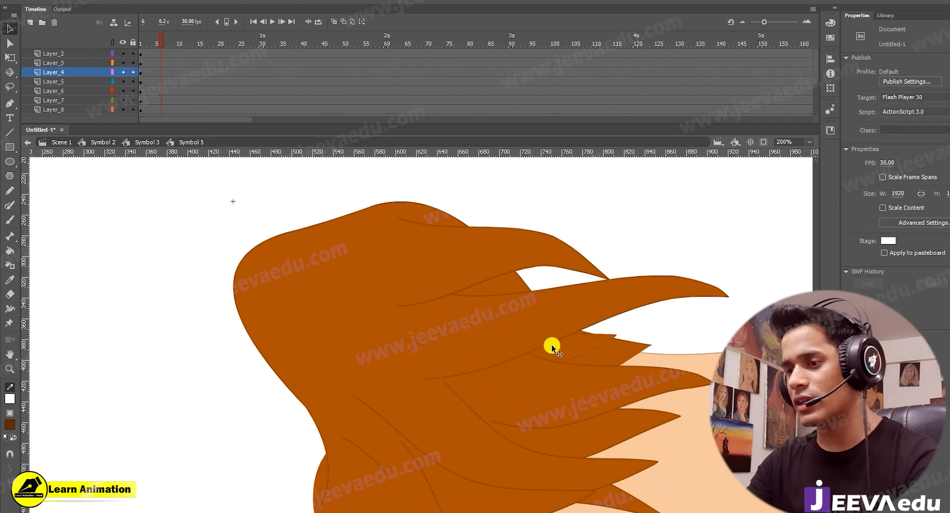
- Examine the top hair lock and the long lock below it, individually and against the whole lion
click(546, 317)
click(509, 236)
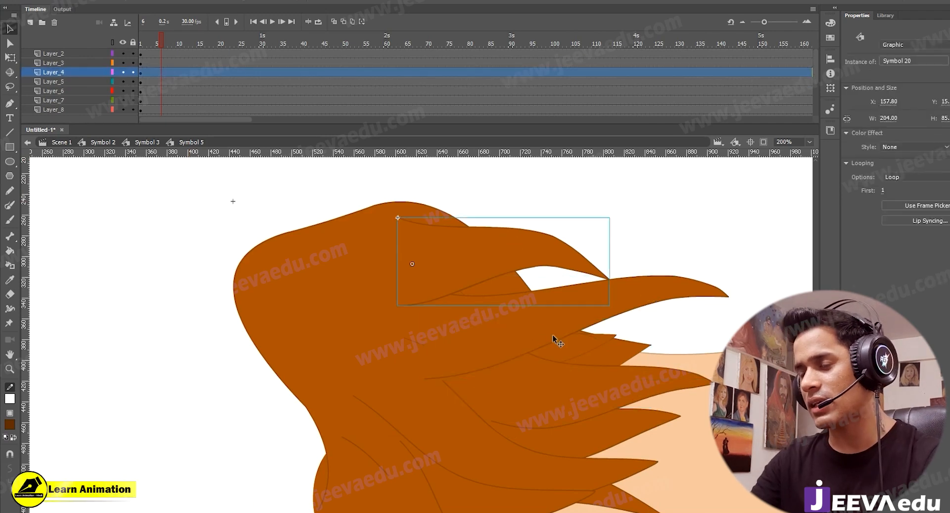
click(512, 314)
click(442, 245)
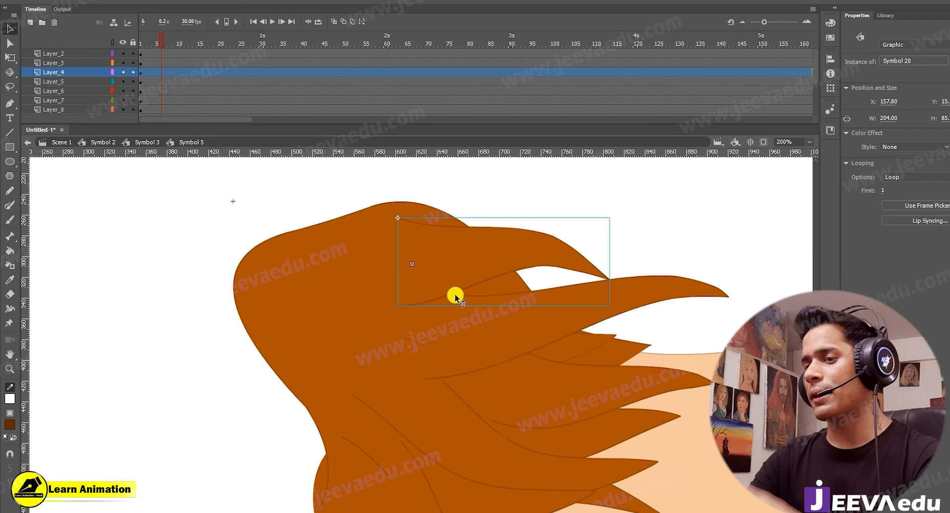
click(492, 345)
key(z)
click(449, 388)
alt+click(450, 390)
alt+click(447, 365)
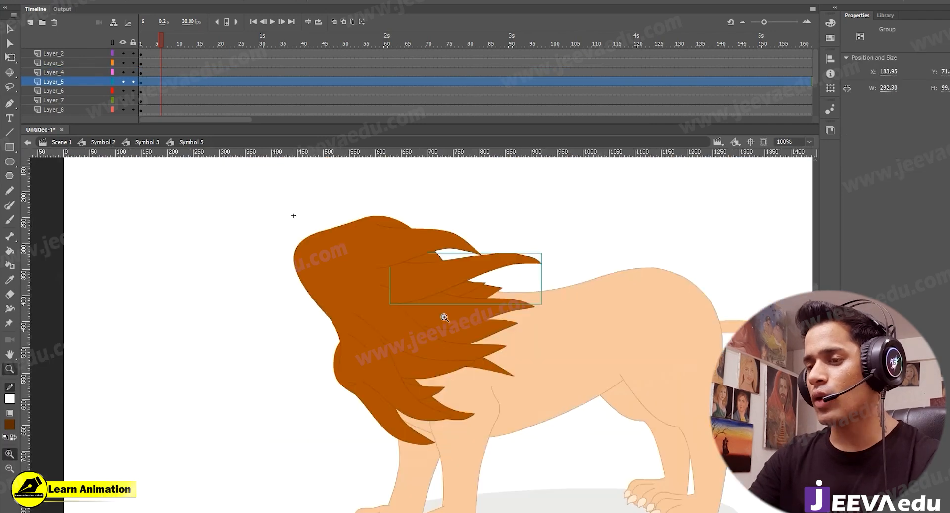
click(444, 318)
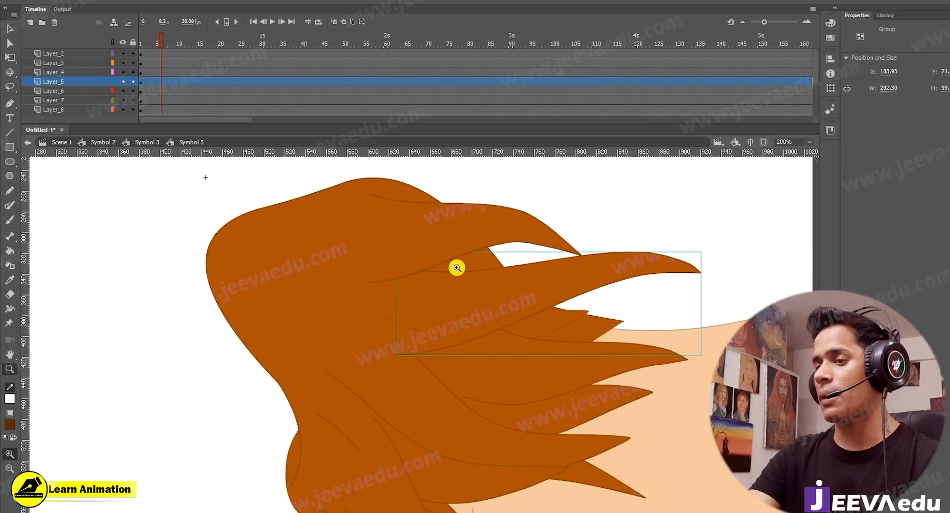
key(v)
click(443, 241)
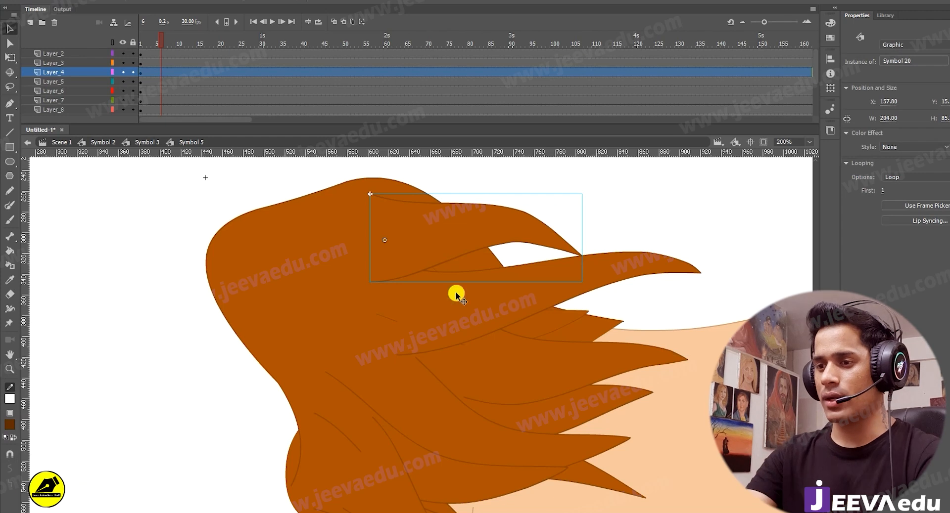
- Convert the long lock directly below the top one into a graphic symbol
click(511, 329)
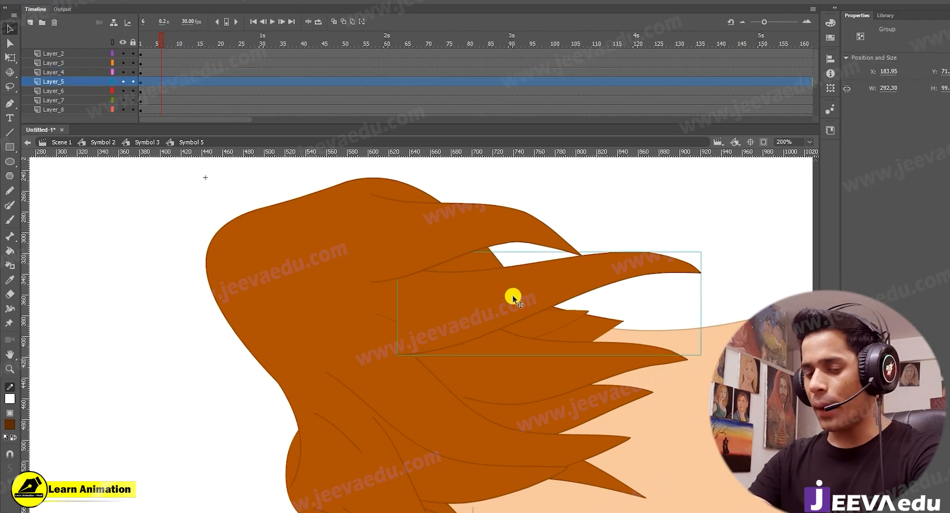
key(F8)
key(Return)
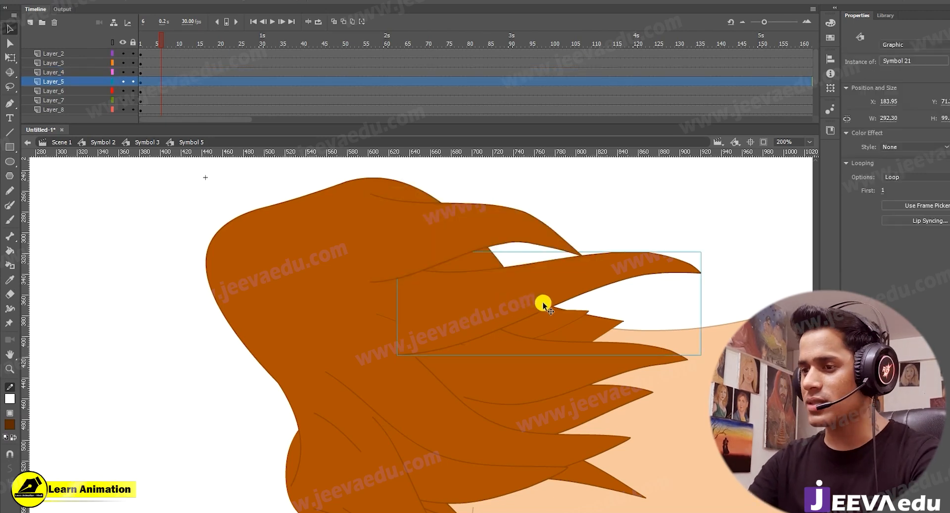
- Move the long upper lock's transformation point inward toward its root with Free Transform, keeping the lock in place
mouse_move(446, 310)
mouse_down()
mouse_move(436, 316)
mouse_move(445, 319)
mouse_up()
key(ctrl+z)
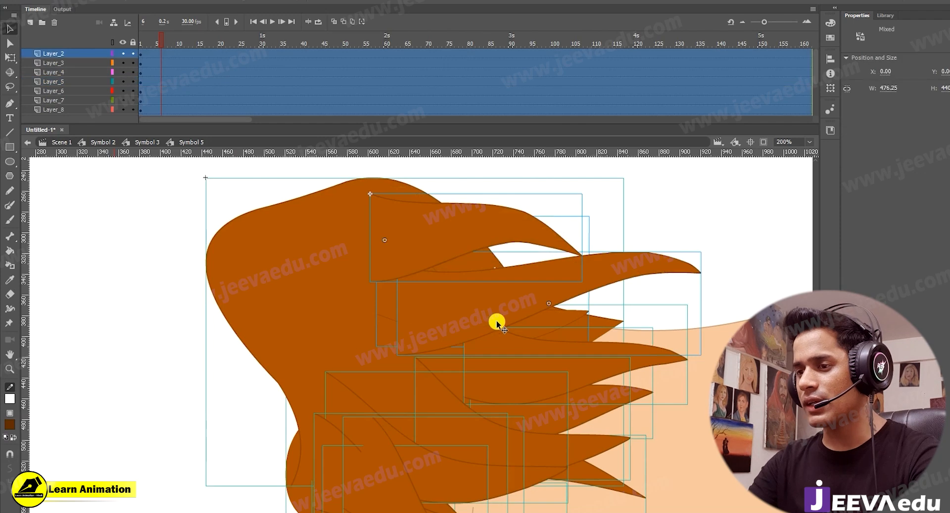
click(587, 325)
click(488, 302)
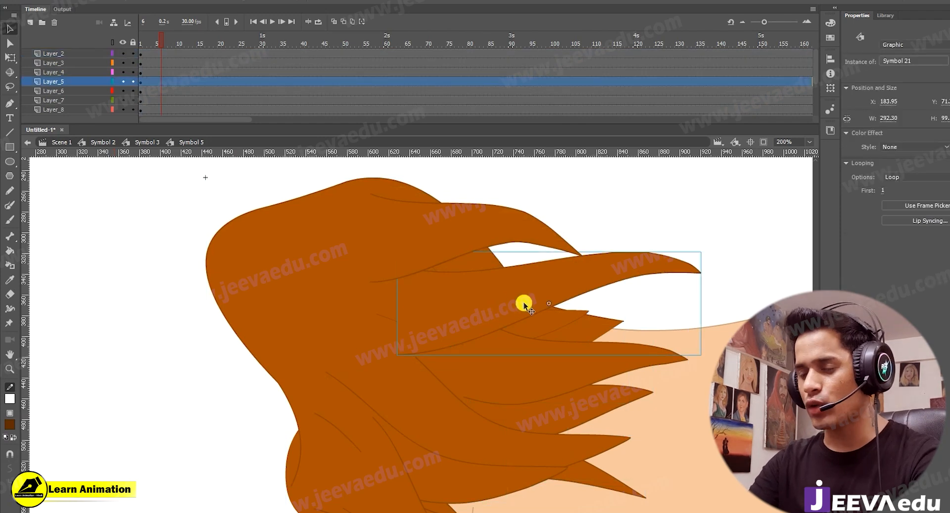
key(q)
drag(544, 301, 462, 306)
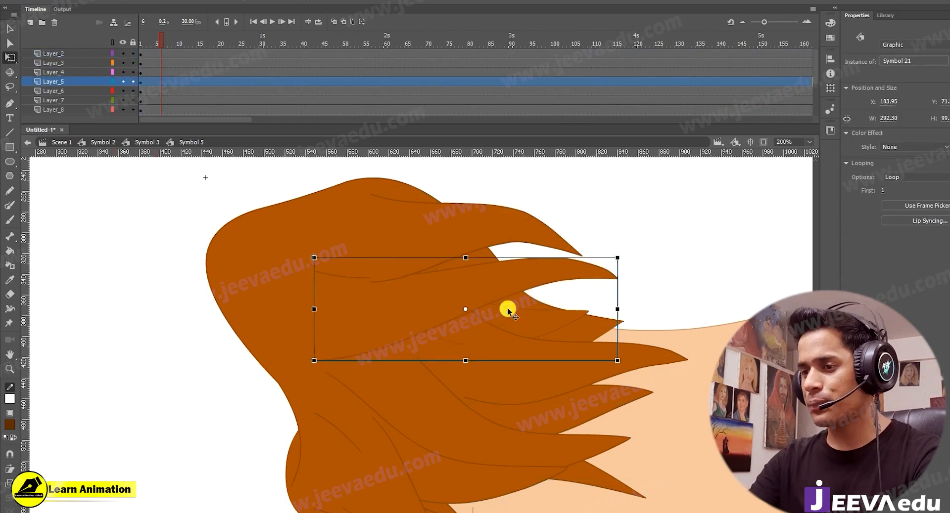
key(ctrl+z)
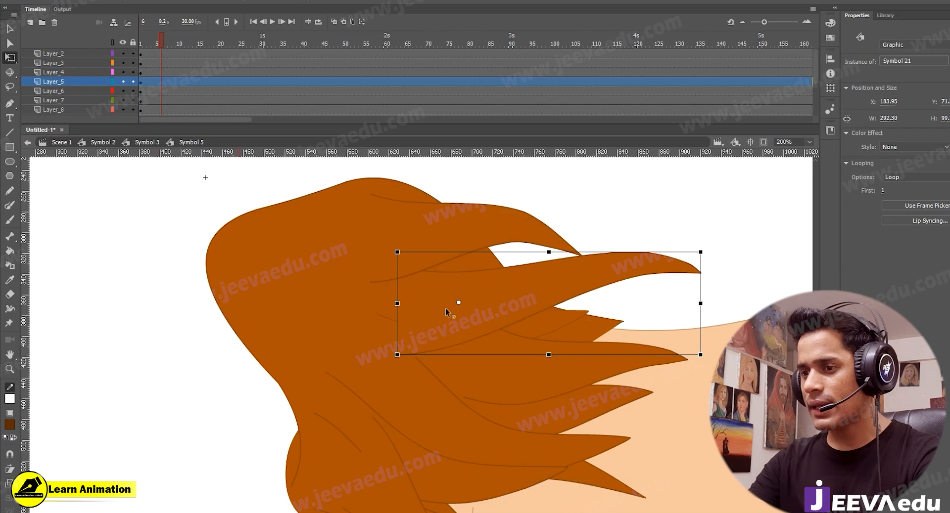
- Convert the lock below the small back tips into a graphic symbol and move its transformation point toward its root
drag(550, 333, 551, 286)
click(554, 325)
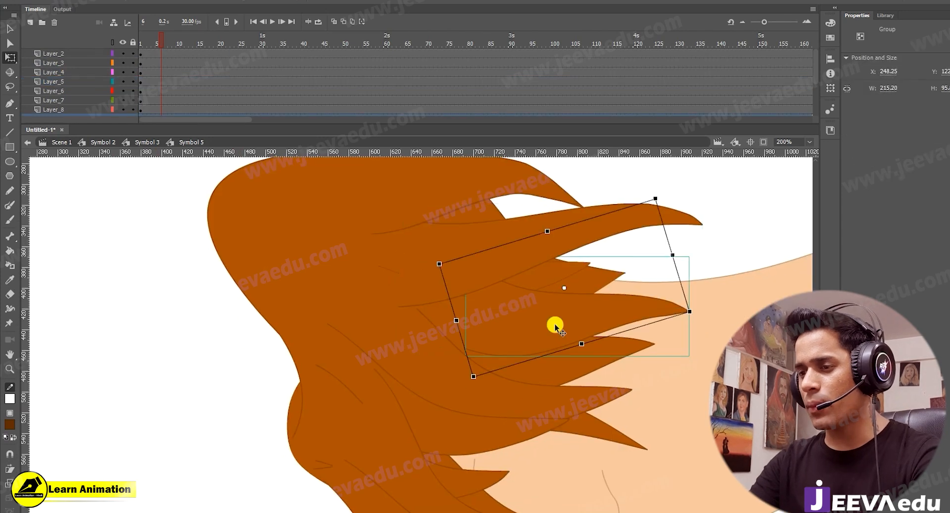
key(F8)
key(Return)
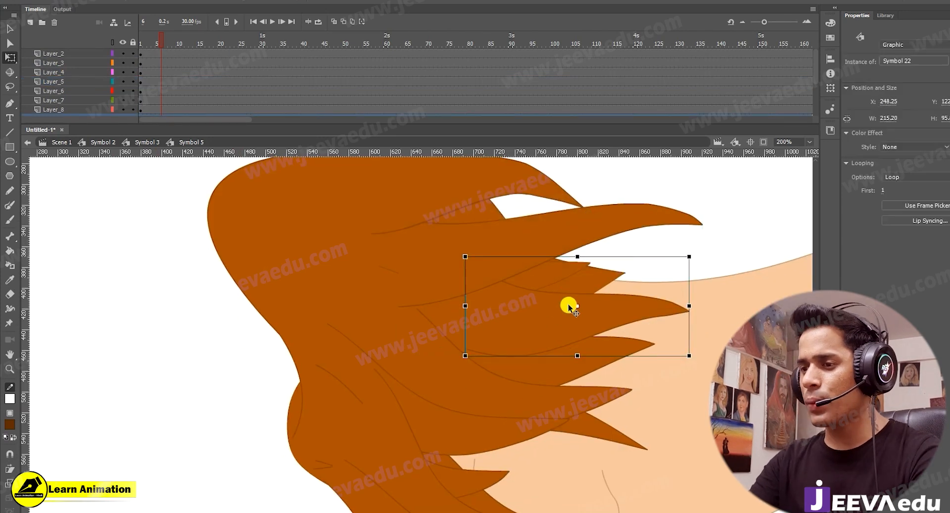
drag(579, 307, 482, 317)
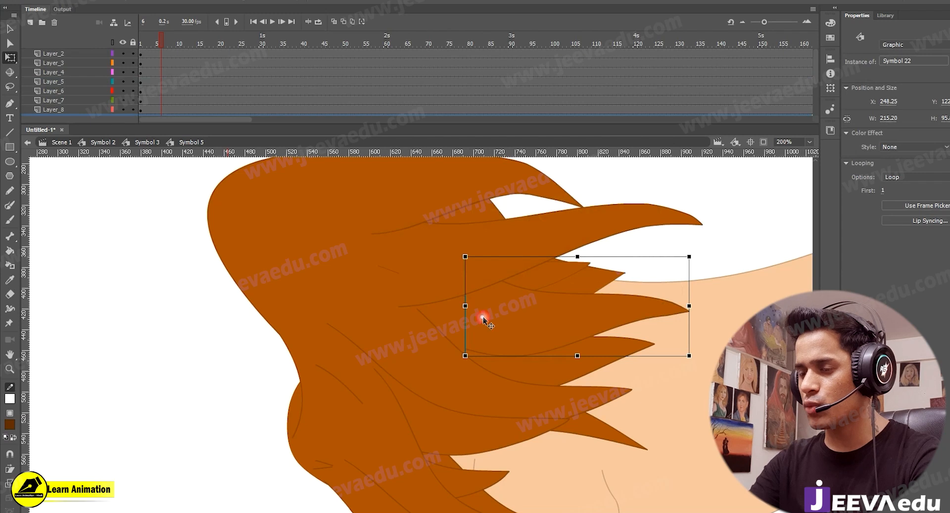
- Convert the mid-mane lock two tips further down into a graphic symbol and shift its transformation point toward its root
drag(520, 383, 534, 348)
click(537, 360)
key(F8)
key(Return)
drag(539, 335, 443, 324)
- Convert the front lock just above the mane's lowest lock into a graphic symbol and move its transformation point toward its root
click(434, 436)
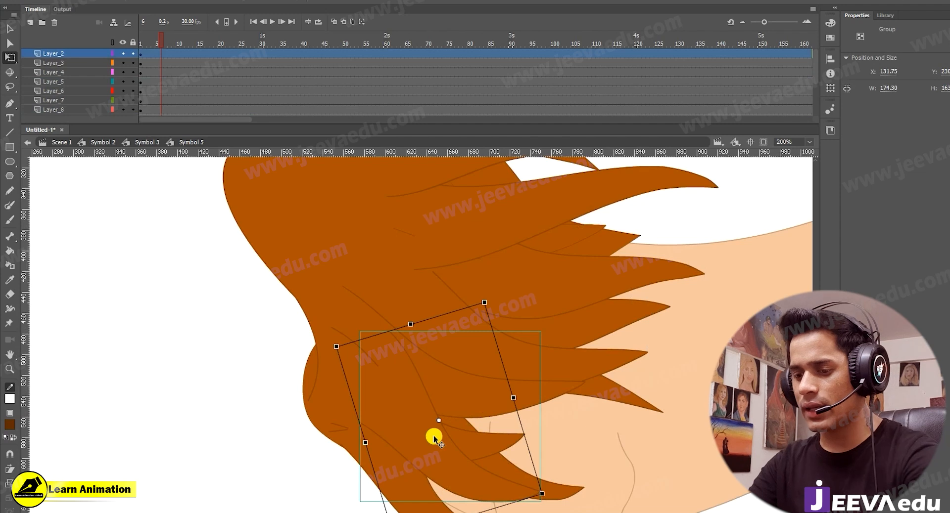
key(F8)
key(Return)
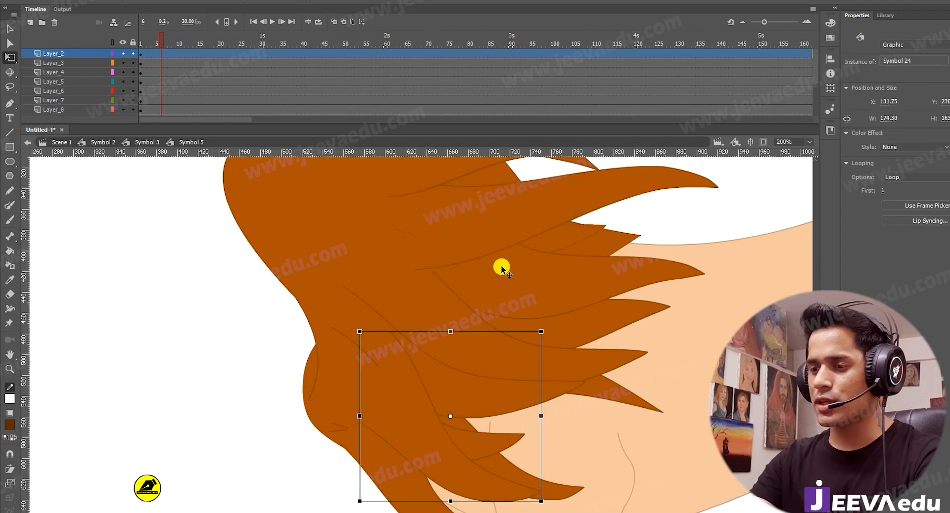
drag(450, 416, 379, 391)
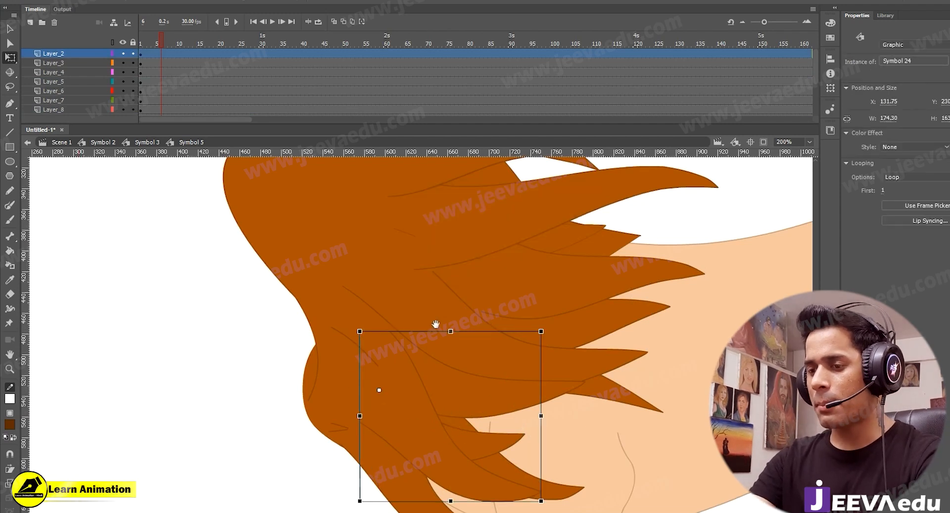
- Convert the mane's lowest lock into a graphic symbol and place its transformation point at its upper root
drag(436, 324, 452, 226)
click(423, 385)
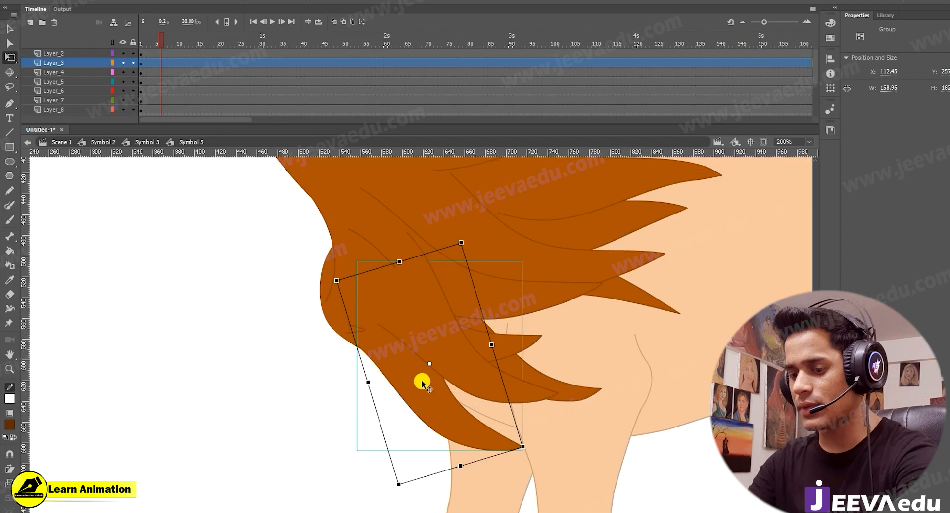
key(F8)
key(Return)
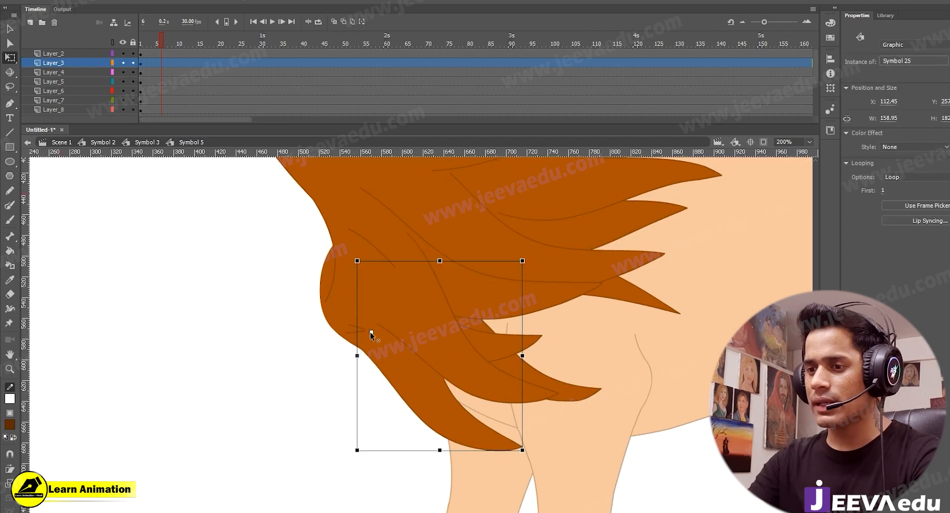
- Convert the curved chest lock on Layer_13, behind the lower front locks, into a graphic symbol
click(581, 393)
key(F8)
key(Return)
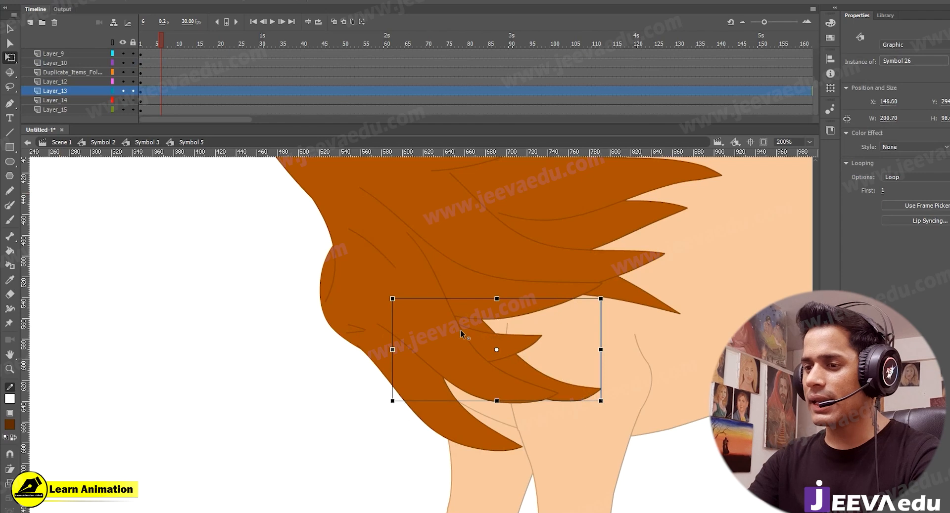
- Convert the pointed shoulder lock on Layer_14 into a graphic symbol and reposition its transformation point
scroll(564, 365, up, 3)
click(652, 361)
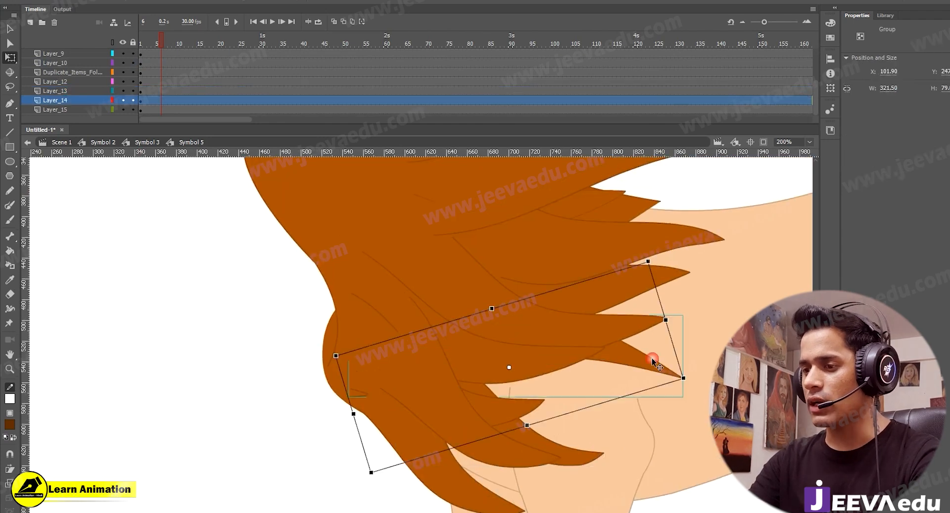
key(F8)
key(Return)
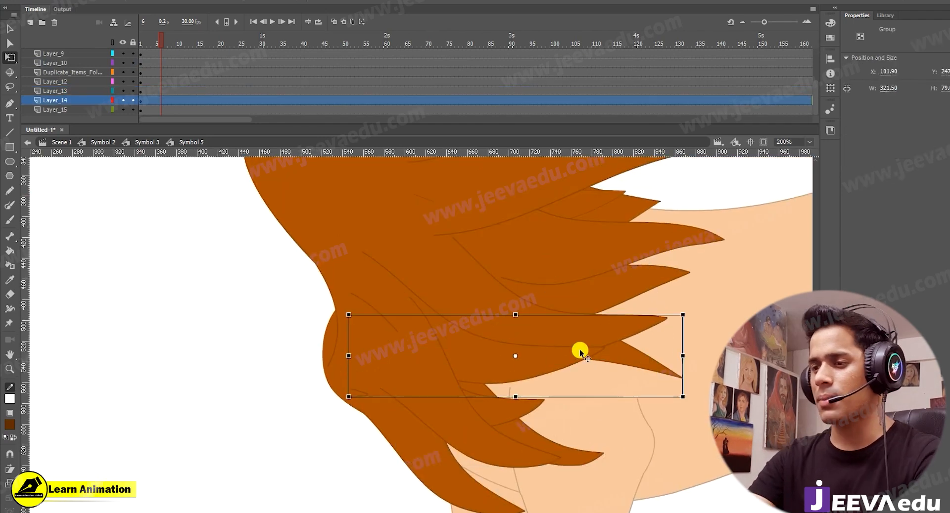
click(515, 356)
drag(515, 355, 474, 302)
click(630, 362)
- Convert the broad lock on Layer_7 into a graphic symbol and move its transformation point toward its root
click(489, 355)
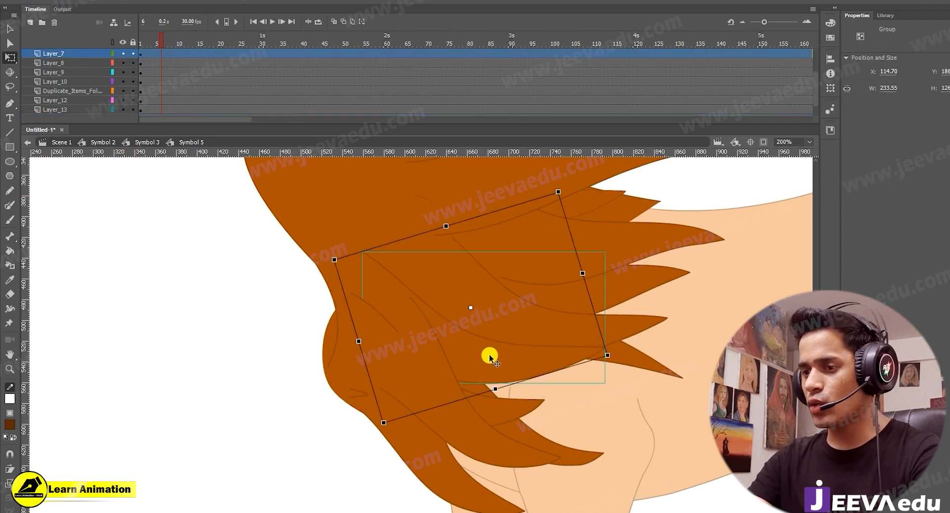
key(F8)
key(Return)
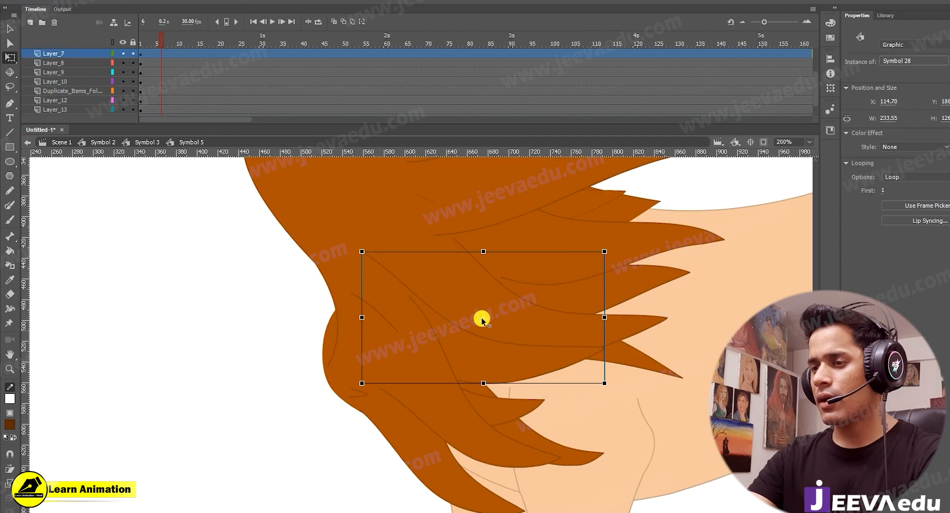
drag(500, 335, 488, 378)
- Convert the lock on Layer_10 into a graphic symbol, place its transformation point near its root, and deselect everything
click(627, 335)
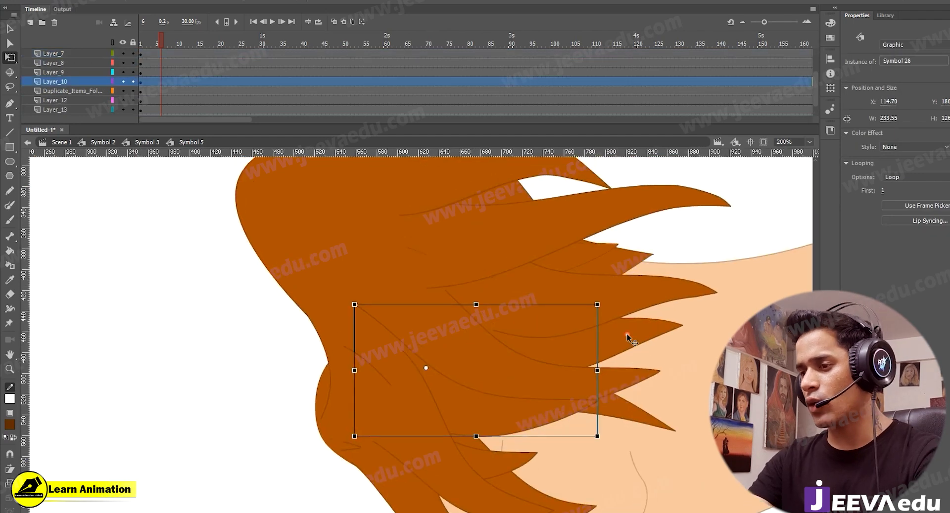
key(F8)
key(Return)
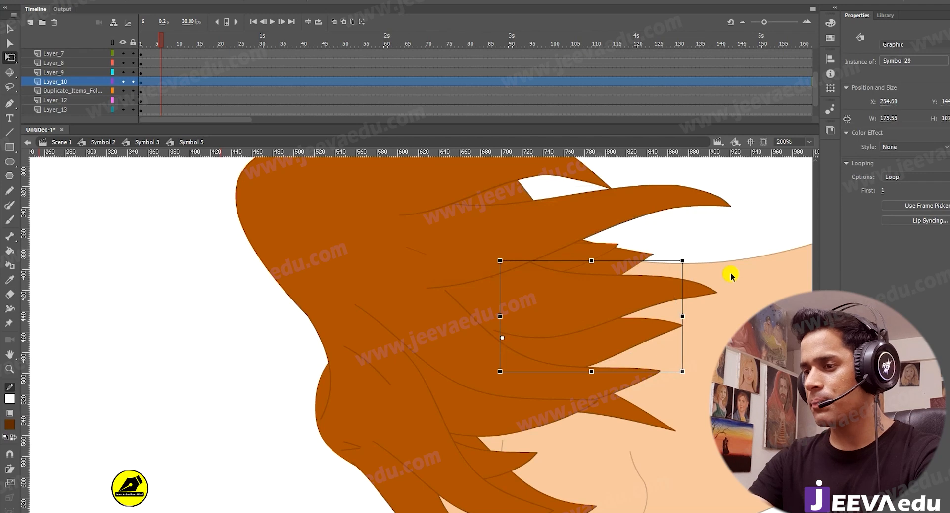
click(709, 293)
click(693, 259)
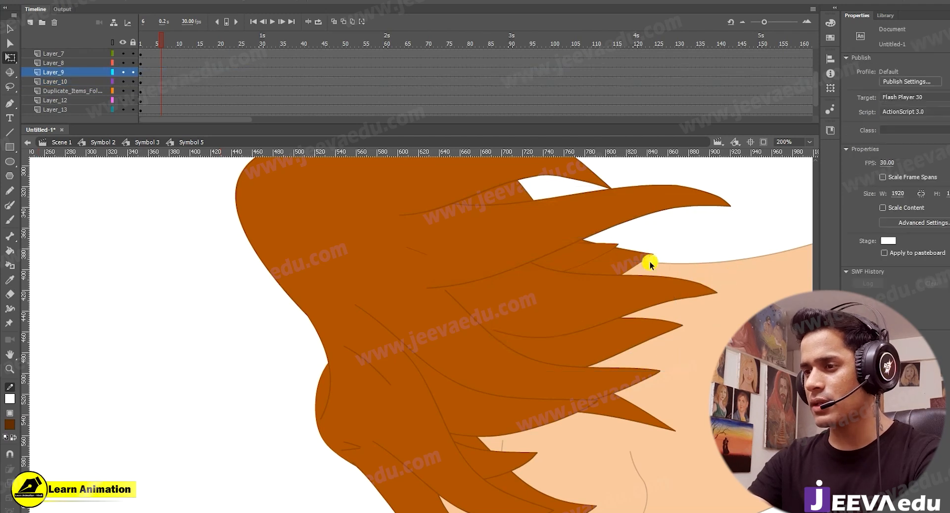
- Convert the large mane piece on Layer_12, behind the other locks, into a graphic symbol
click(634, 256)
key(F8)
key(Return)
key(v)
key(ctrl+minus)
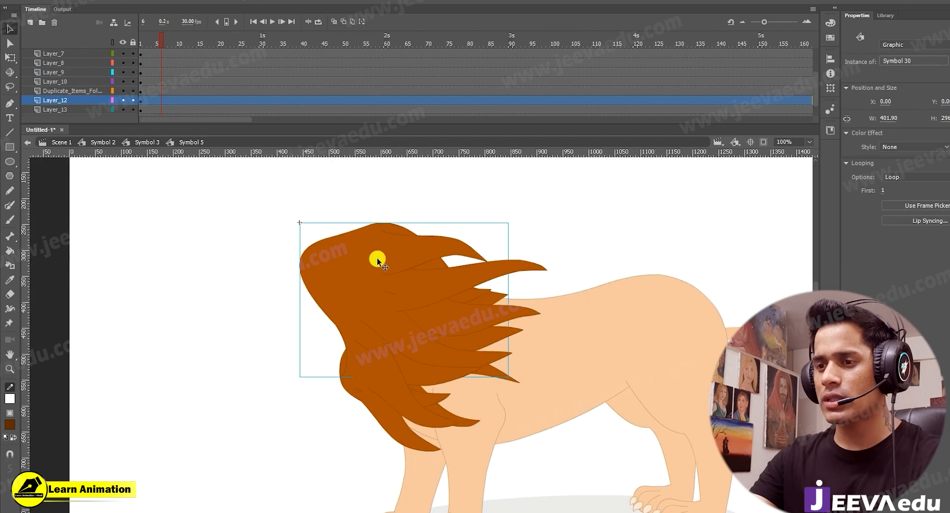
- Select all the mane symbols together to examine their bounds and transformation points, and deselect them
mouse_move(304, 271)
mouse_down()
mouse_move(289, 277)
mouse_move(302, 270)
mouse_up()
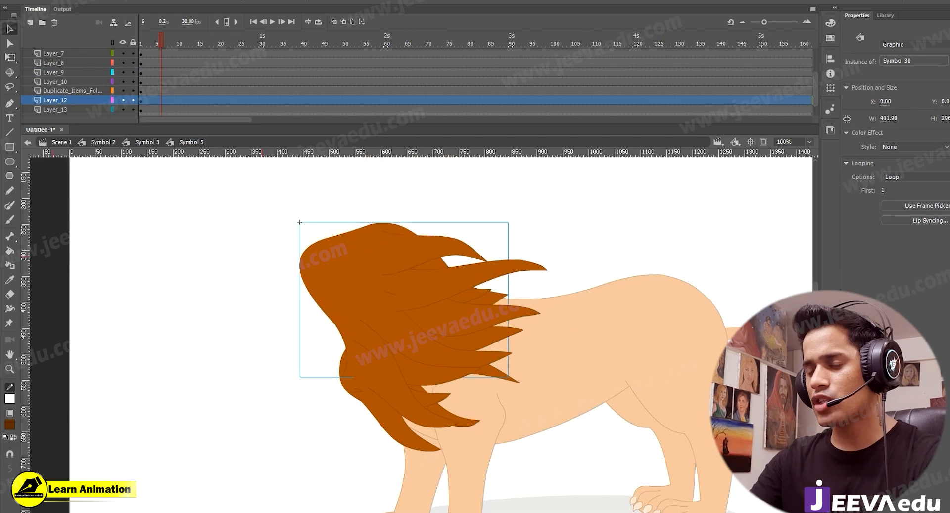
drag(613, 209, 427, 438)
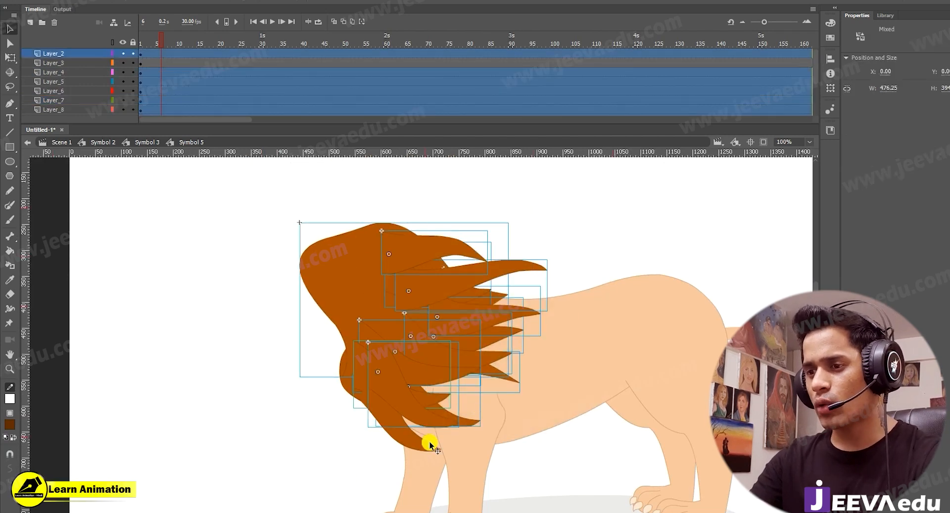
click(407, 443)
drag(607, 229, 376, 408)
key(z)
click(408, 324)
drag(433, 404, 459, 400)
alt+click(451, 367)
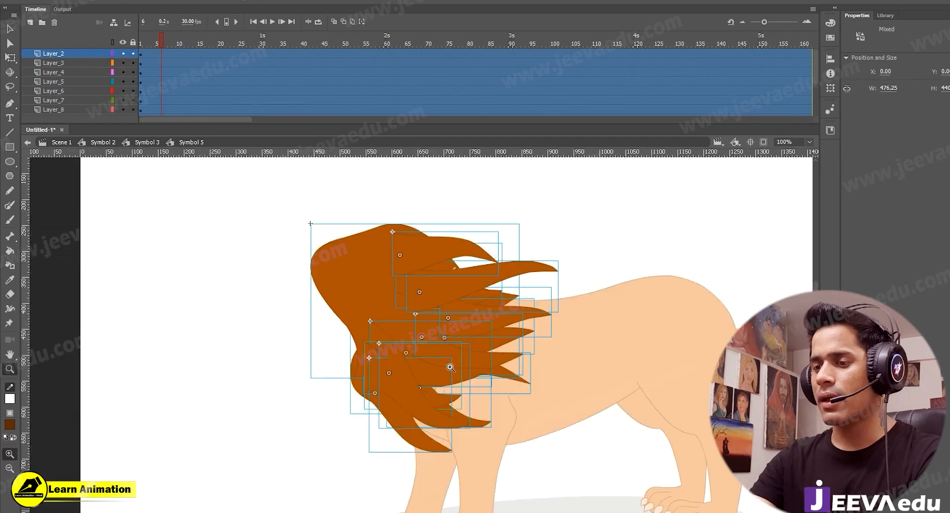
key(v)
click(328, 397)
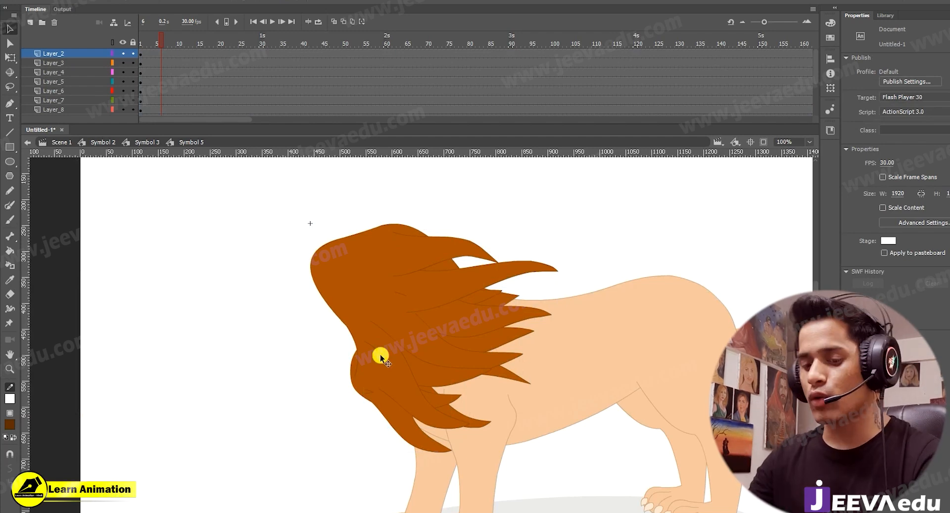
- Place a trial copy of the upper lock lower in the mane, browse its frames in the Frame Picker, and remove the copy
scroll(416, 268, up, 4)
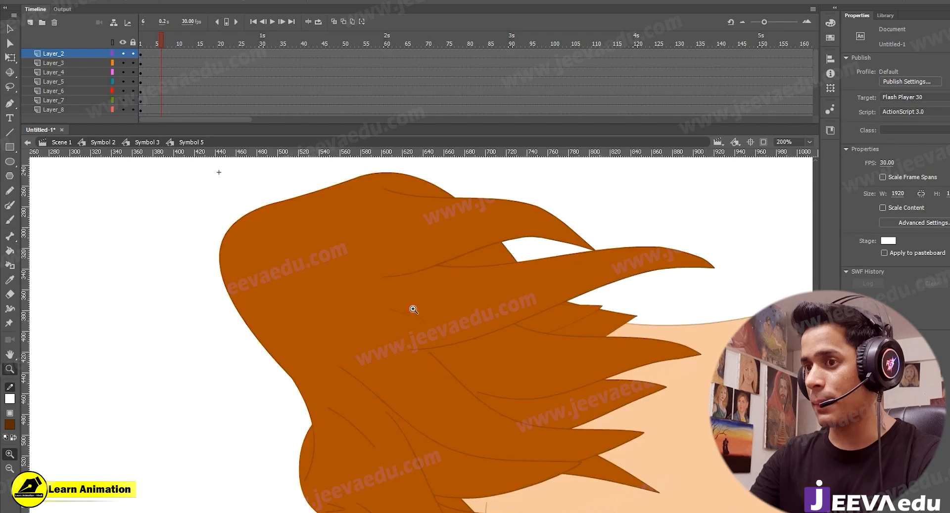
click(449, 238)
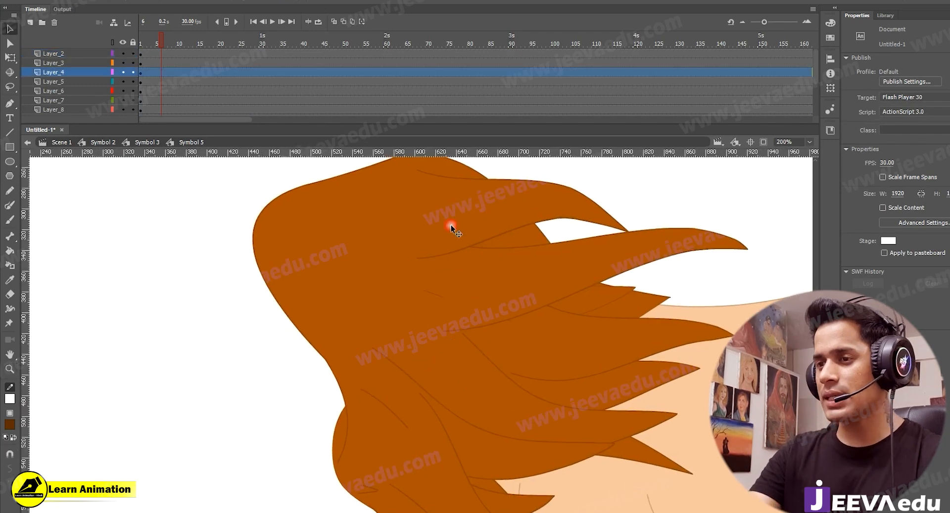
click(907, 178)
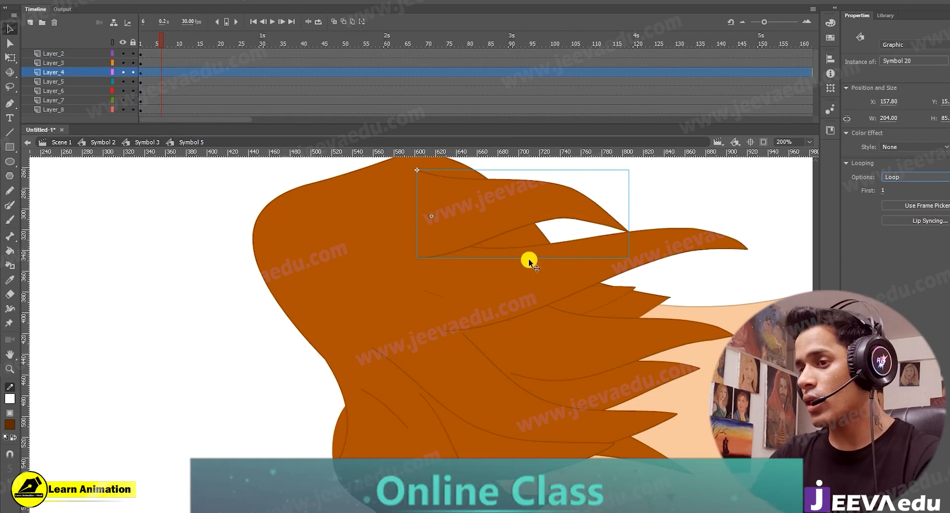
drag(468, 240, 539, 380)
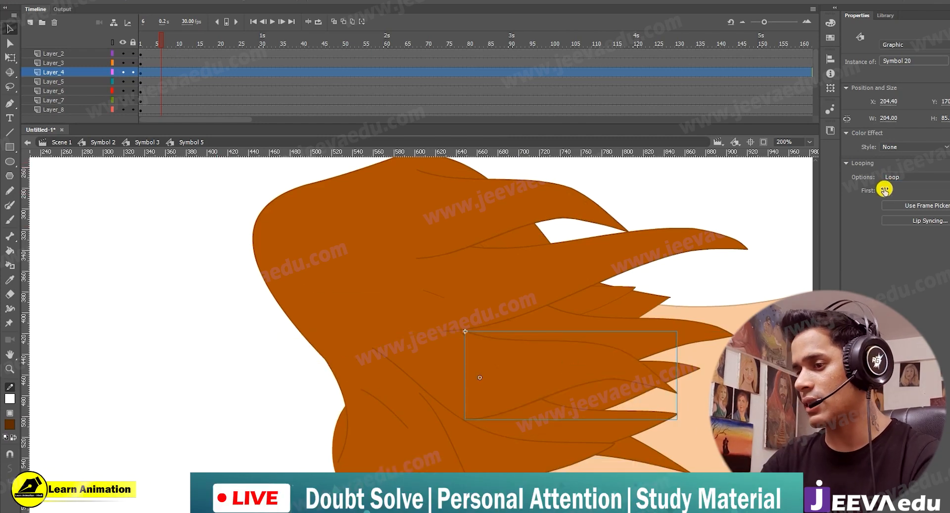
click(928, 206)
scroll(483, 282, down, 4)
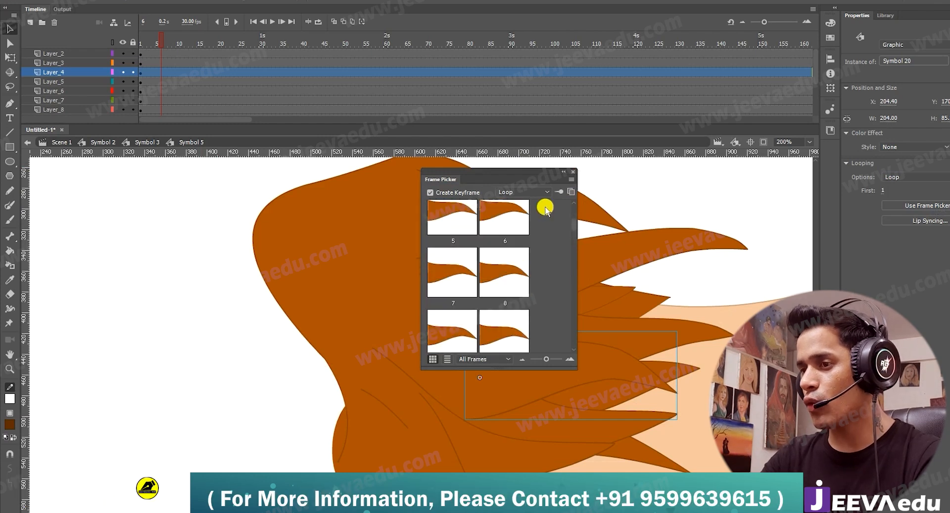
click(573, 172)
key(Escape)
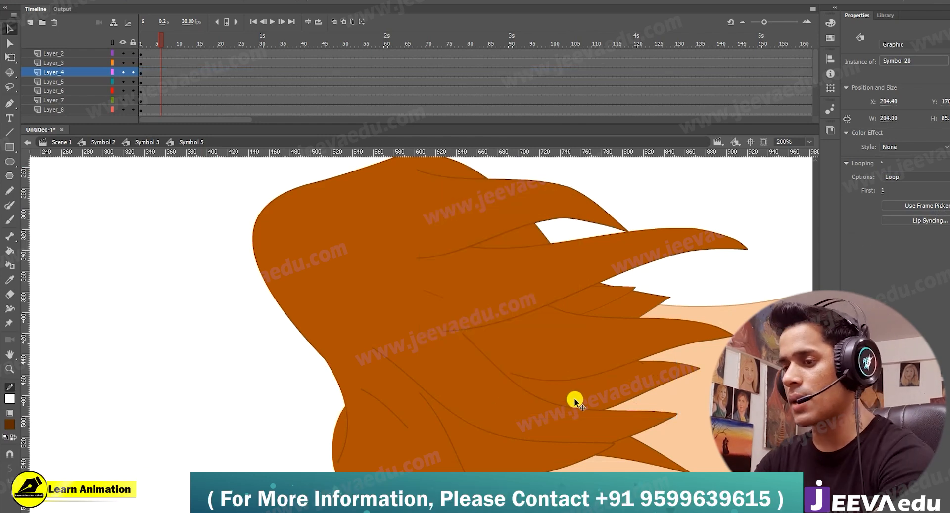
- Exit to the Symbol 3 timeline and make the lion's face on Layer_2 visible again
key(z)
alt+click(412, 401)
alt+click(413, 402)
key(v)
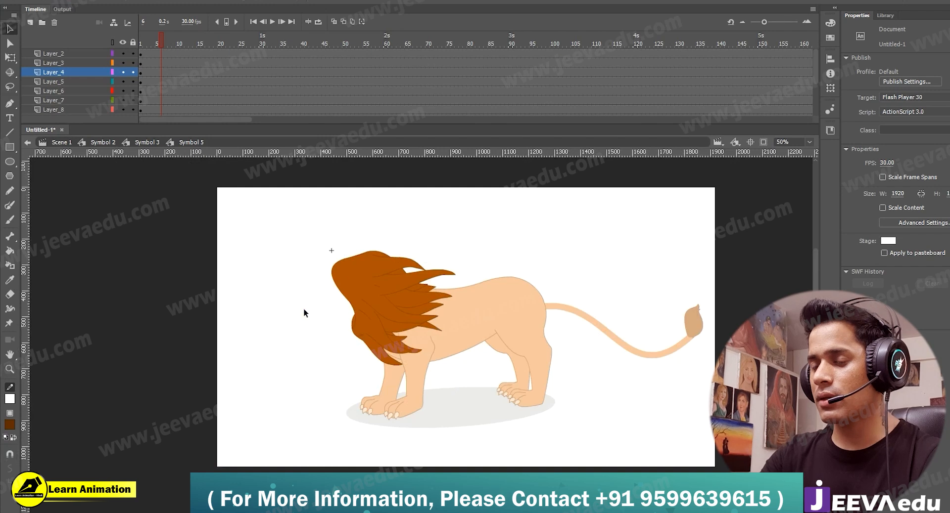
drag(332, 239, 414, 381)
double_click(327, 371)
click(224, 64)
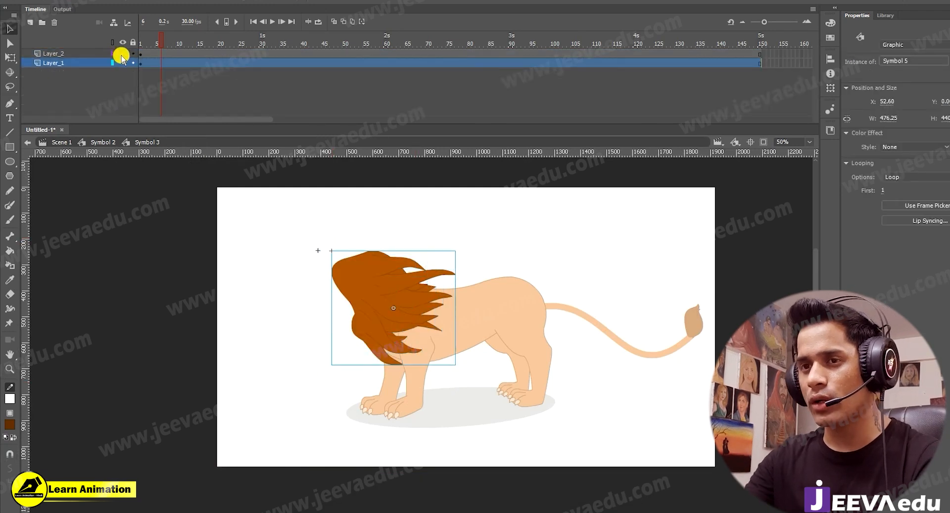
click(122, 54)
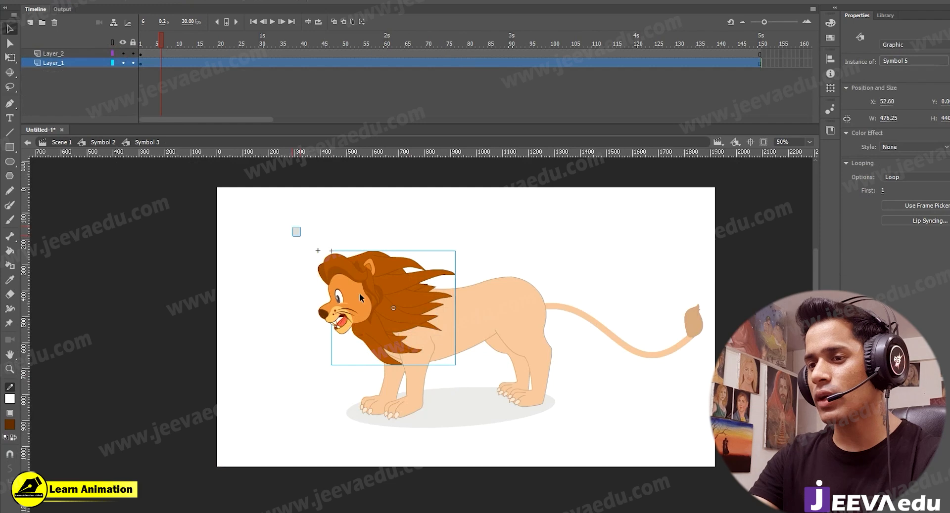
- Select the face and mane symbols together and examine their combined transform bounds
drag(360, 295, 371, 301)
key(z)
click(397, 334)
drag(407, 358, 433, 395)
key(v)
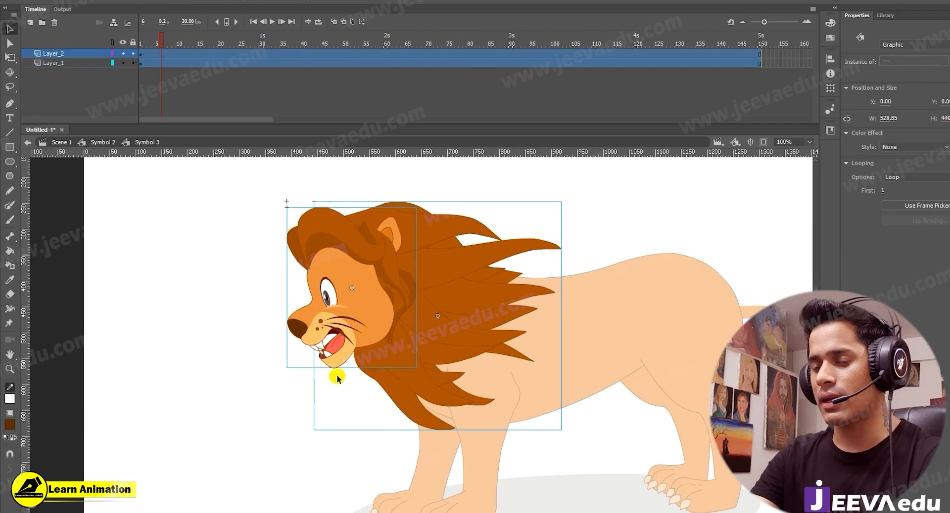
click(308, 415)
click(436, 340)
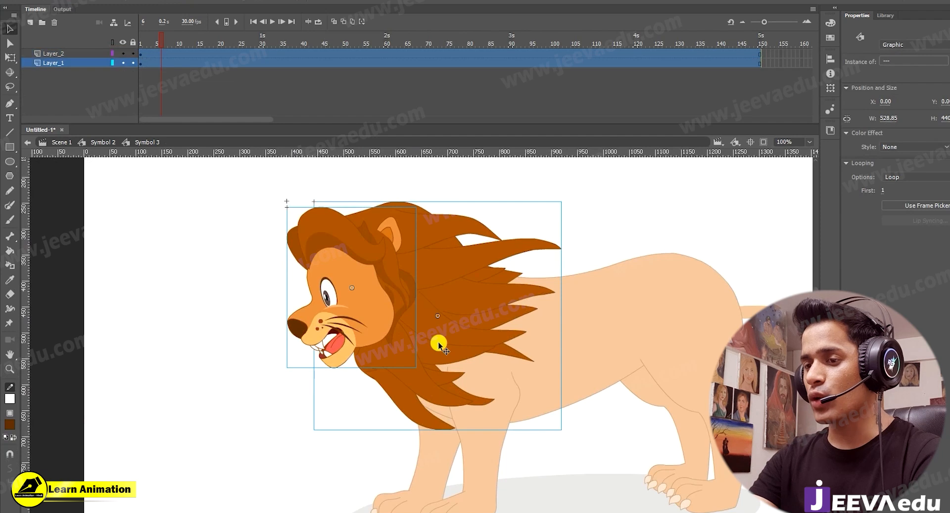
key(q)
click(408, 322)
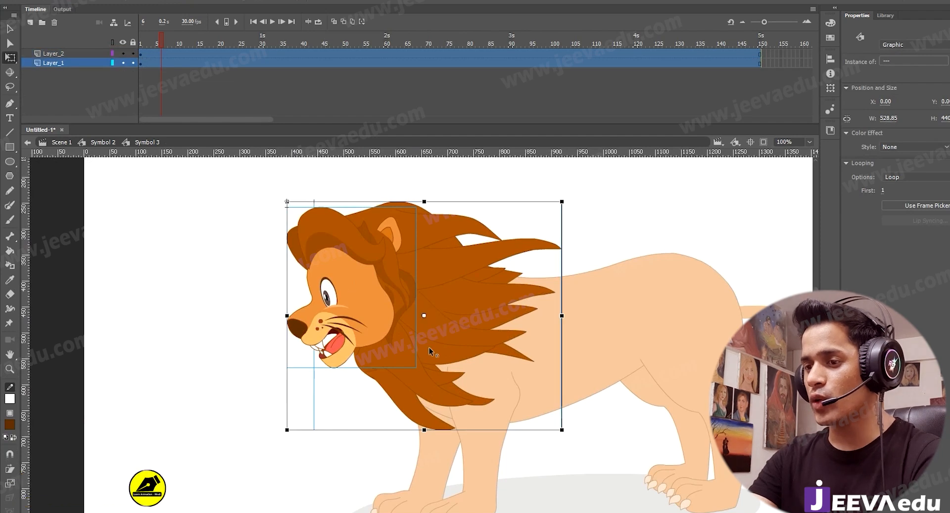
- Exit Symbol 3 to the timeline of Symbol 2, which holds the whole lion
double_click(265, 376)
key(z)
alt+click(440, 381)
key(v)
key(z)
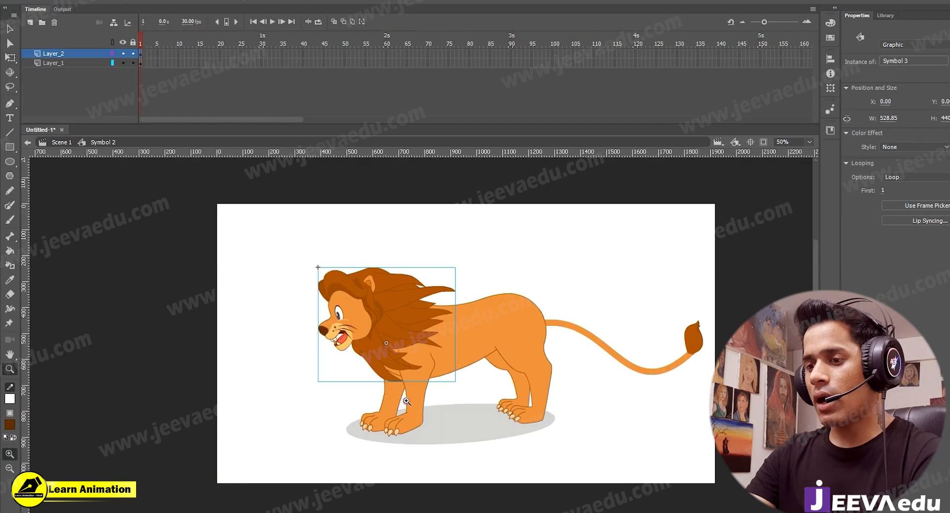
- Cut the near front leg from Layer_1 and paste it in place on a new layer directly above
click(407, 400)
drag(437, 446, 458, 499)
key(v)
click(460, 427)
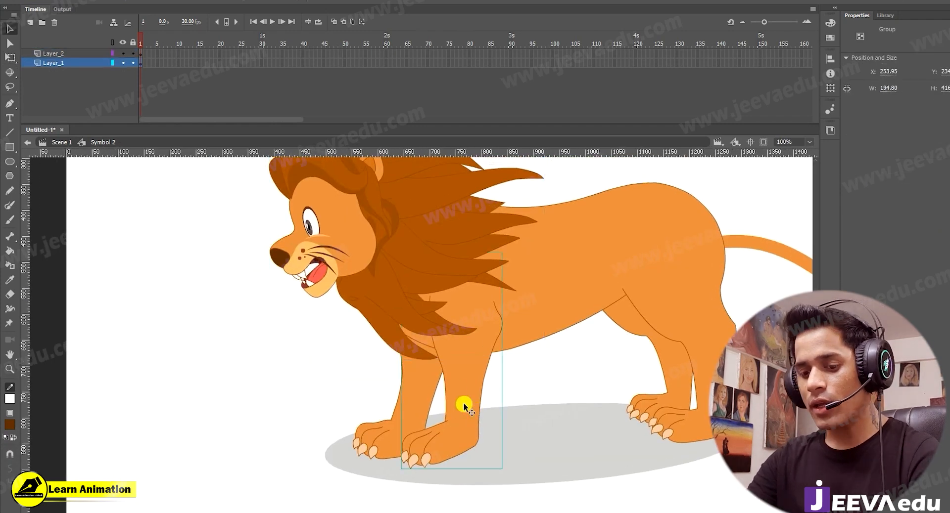
key(ctrl+x)
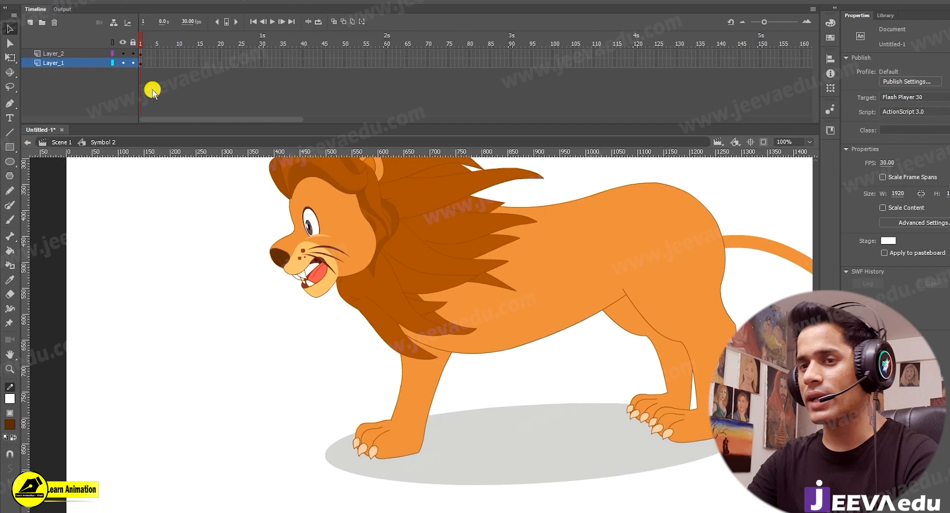
click(38, 23)
right_click(212, 328)
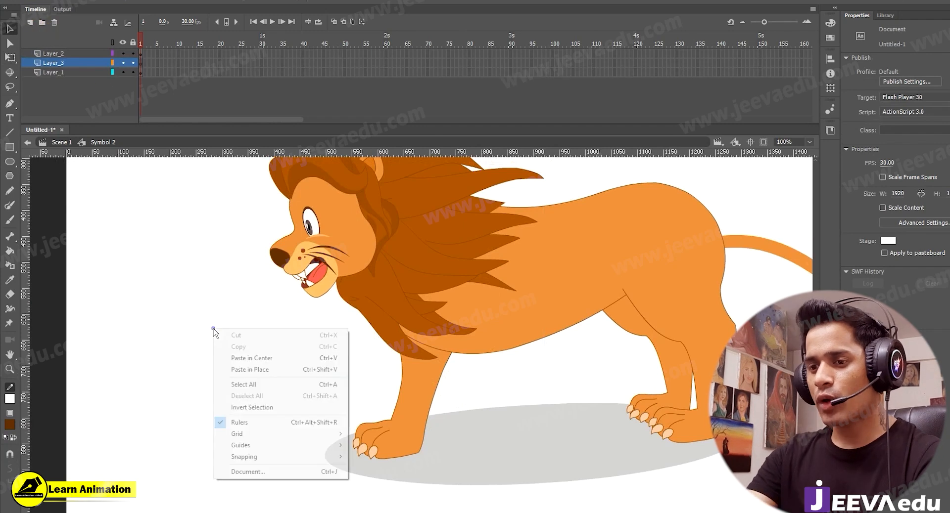
click(258, 370)
- Convert the near front leg into a graphic symbol and move its transformation point up to the shoulder, undoing the test transform
key(F8)
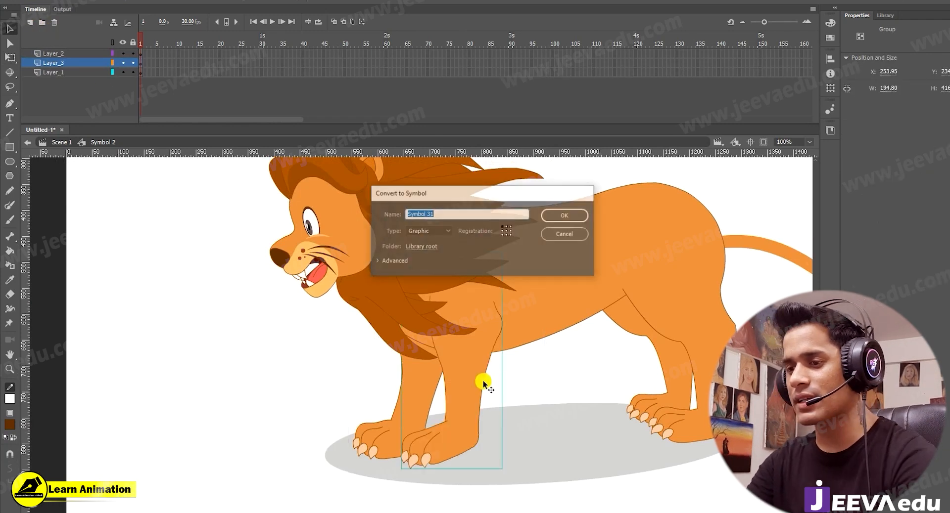
key(Return)
key(q)
drag(452, 361, 457, 314)
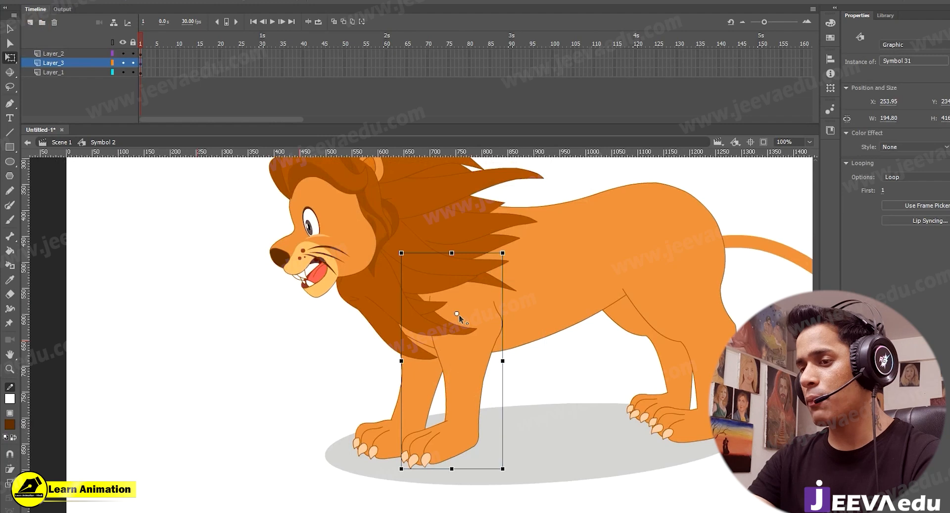
drag(510, 471, 454, 496)
key(ctrl+z)
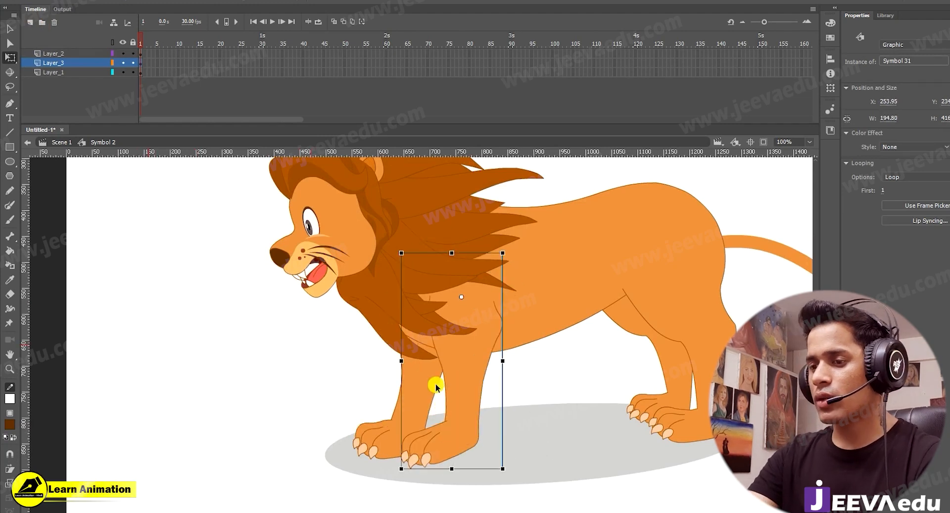
- Extend the frames of all three layers in Symbol 2 and move the playhead to frame 7
drag(253, 54, 529, 90)
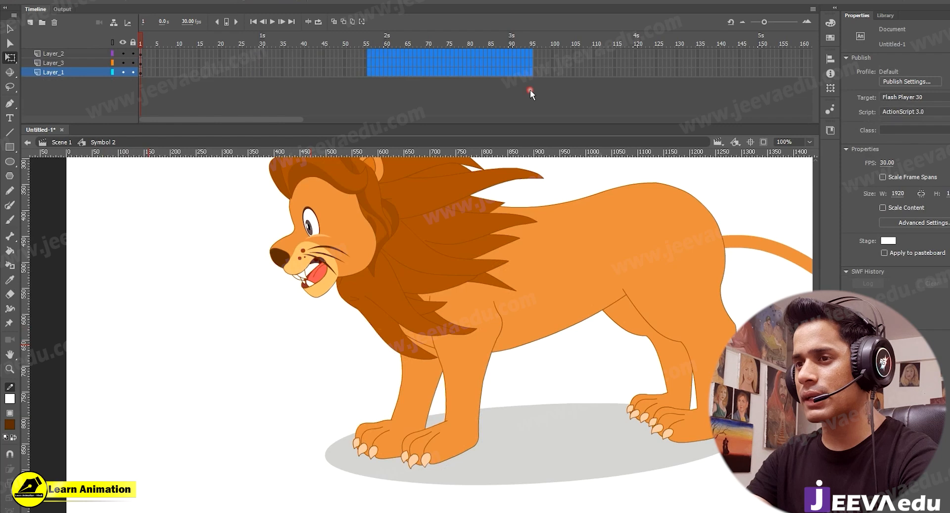
key(F5)
click(532, 49)
drag(532, 48, 166, 102)
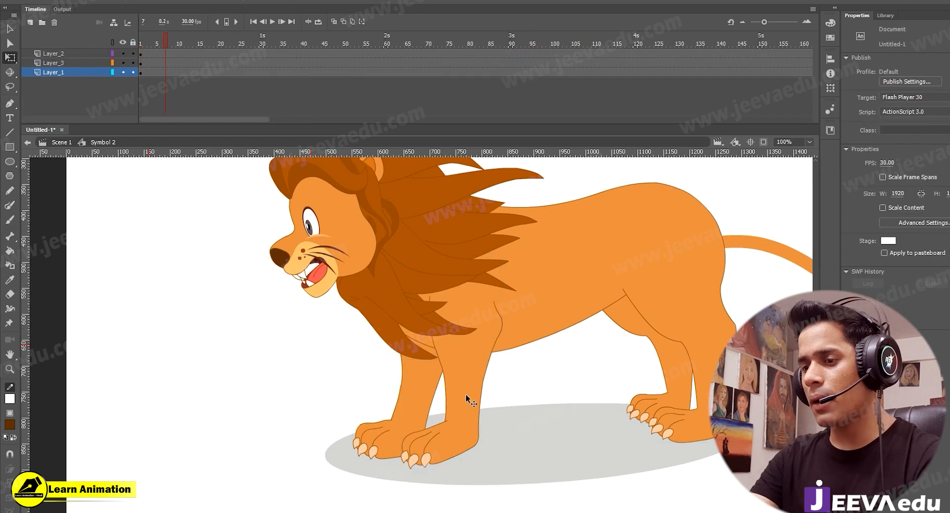
- Open the near front leg's symbol for editing, break its group apart into raw shapes, and deselect
click(165, 62)
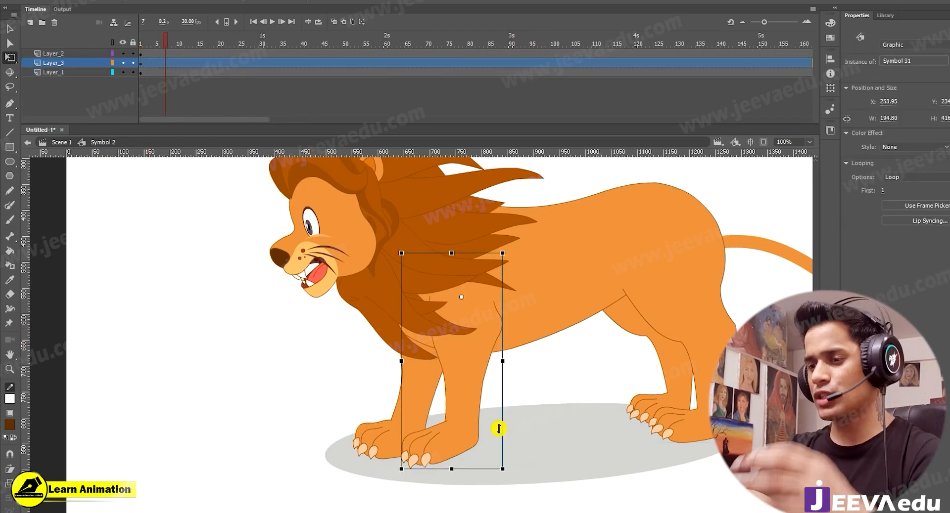
double_click(465, 440)
key(z)
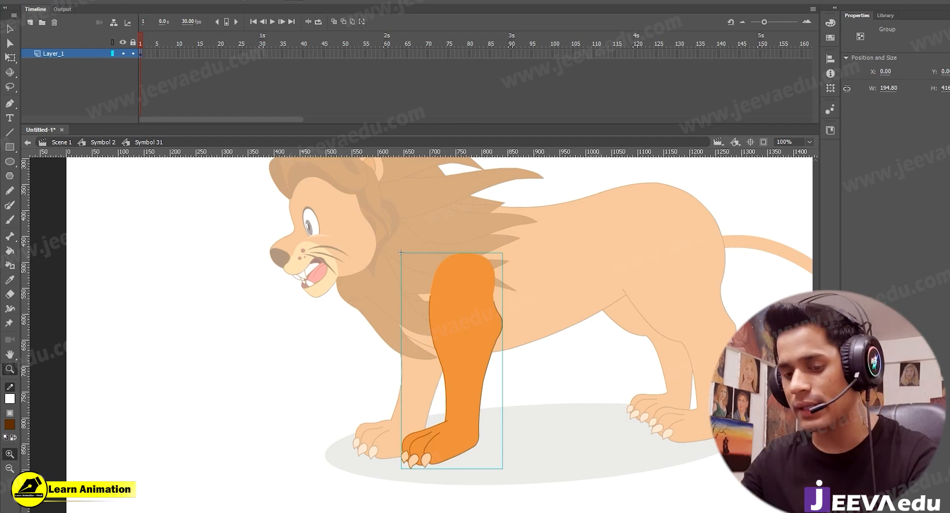
key(v)
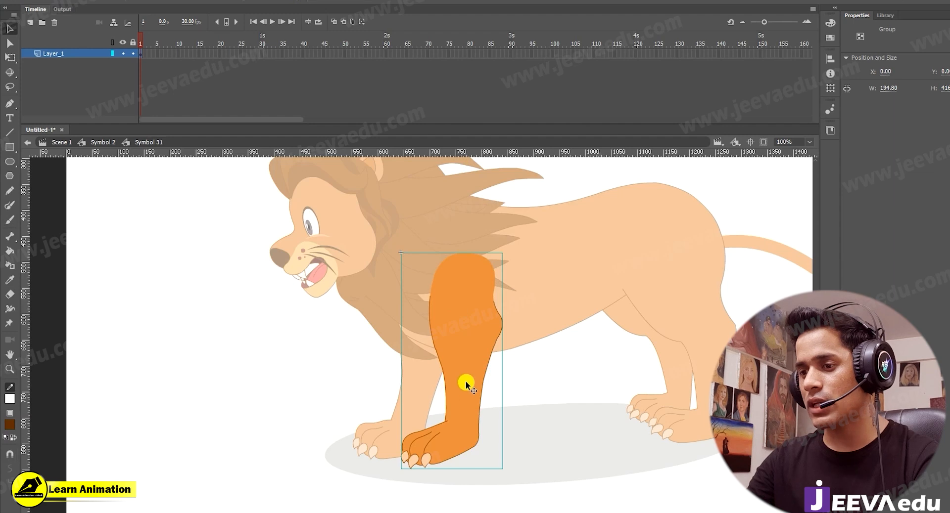
key(ctrl+b)
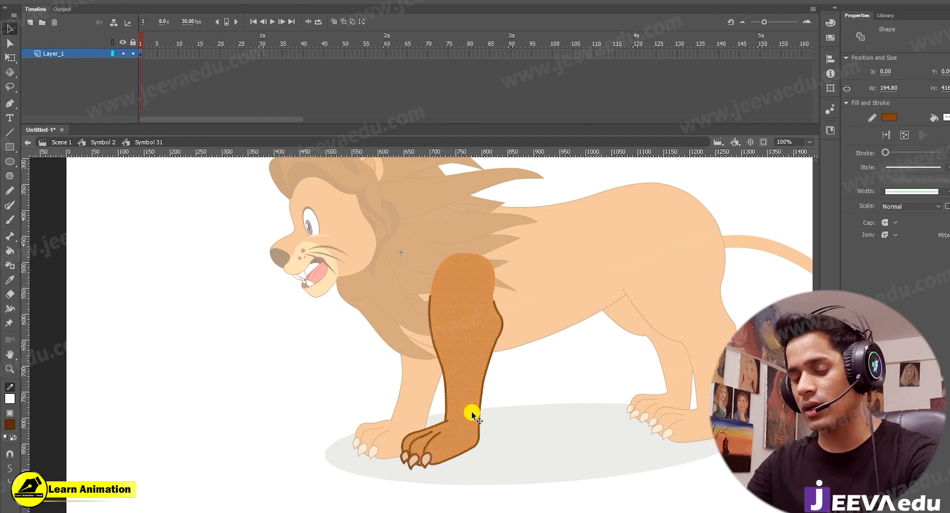
click(541, 426)
- Delete the rounded upper section of the near front leg above its outline strokes, leaving a straight cut
key(z)
click(461, 366)
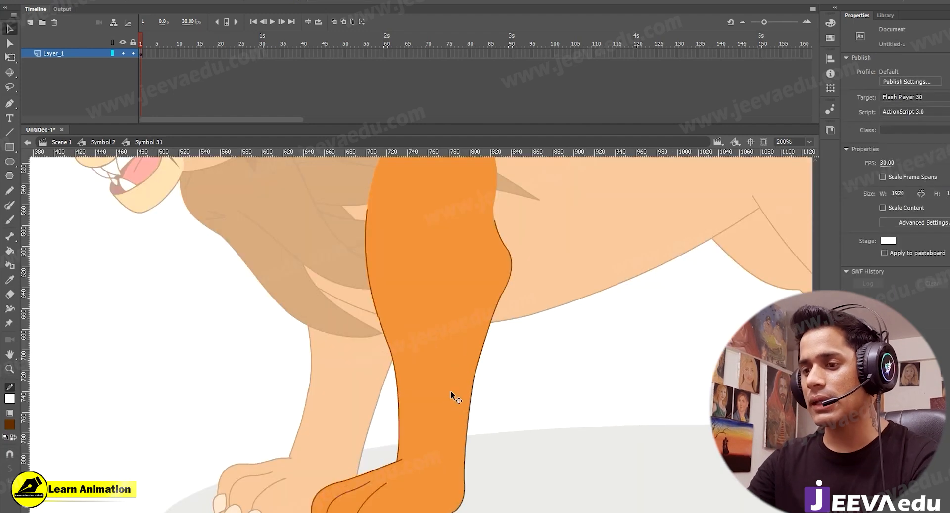
double_click(451, 393)
click(535, 408)
key(z)
alt+click(473, 390)
click(428, 283)
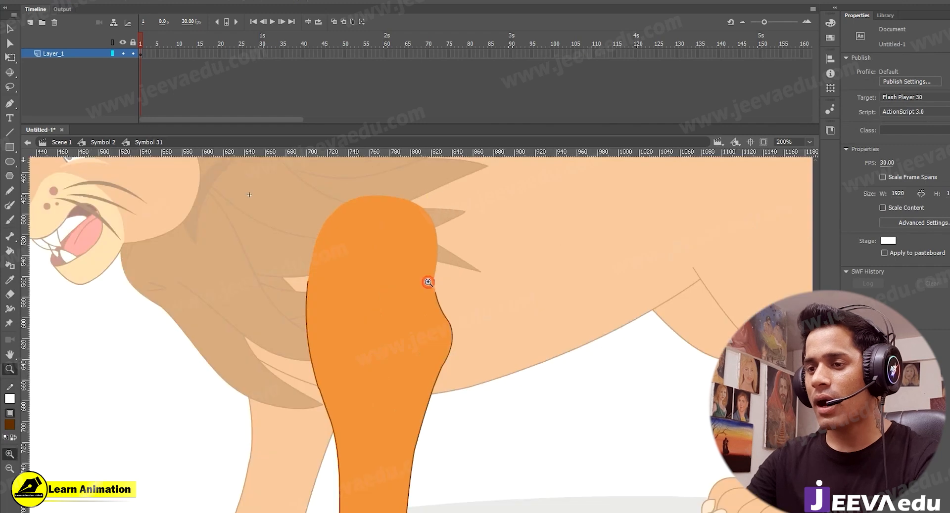
key(v)
drag(496, 179, 290, 278)
key(Delete)
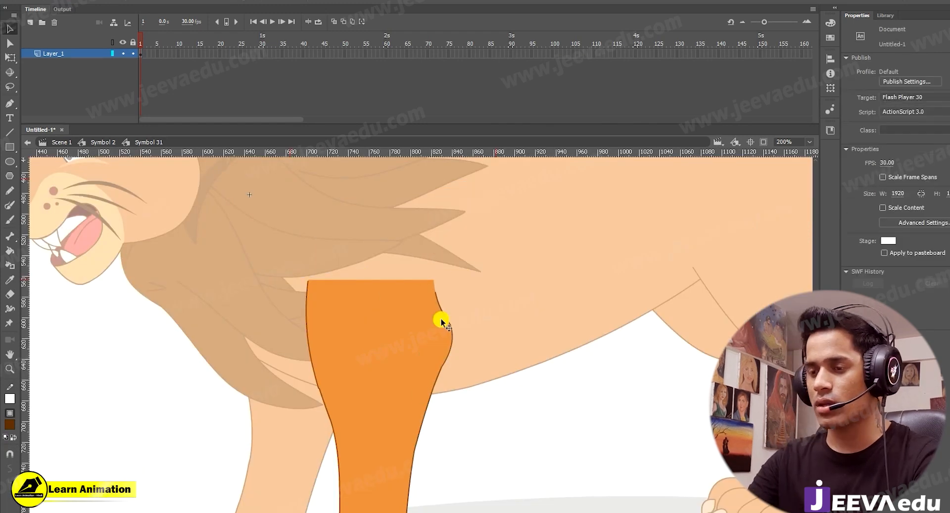
key(z)
alt+click(414, 385)
drag(390, 418, 443, 412)
click(411, 366)
drag(466, 339, 457, 394)
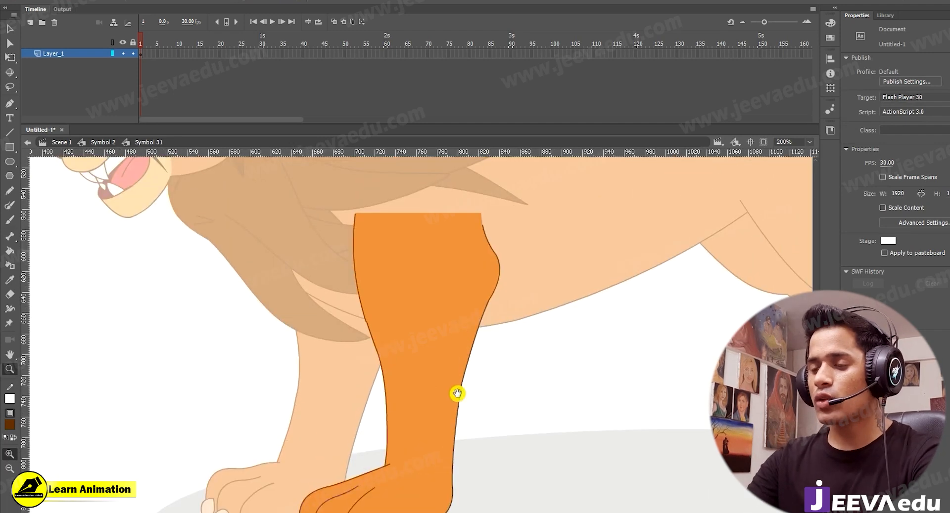
drag(464, 431, 460, 391)
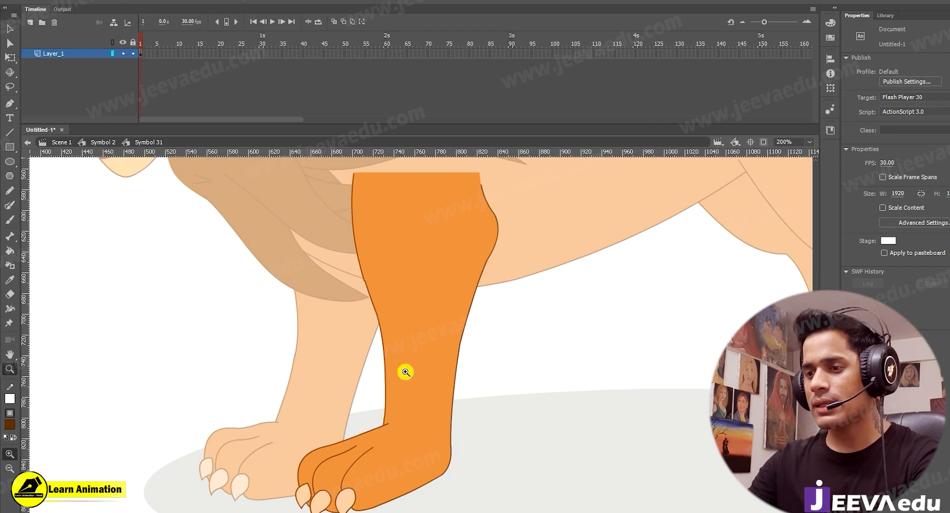
click(381, 388)
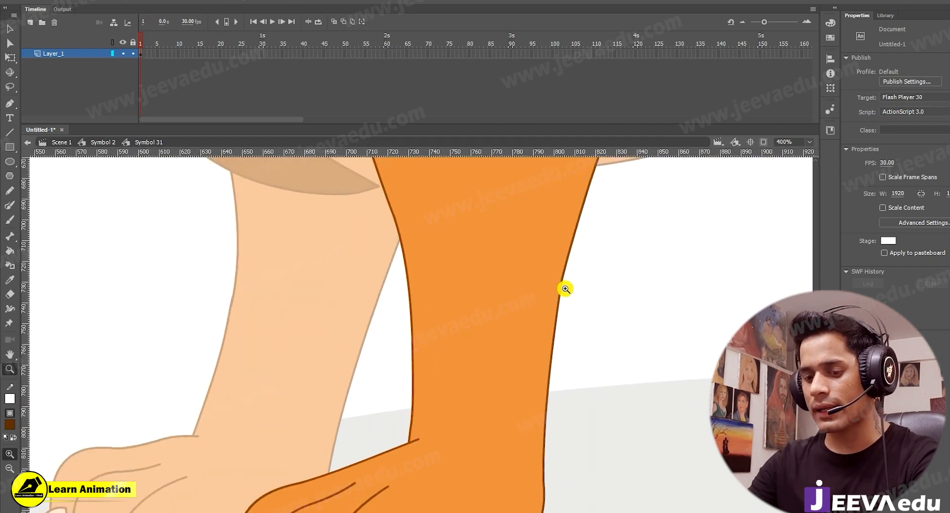
key(v)
drag(565, 283, 596, 290)
key(ctrl+z)
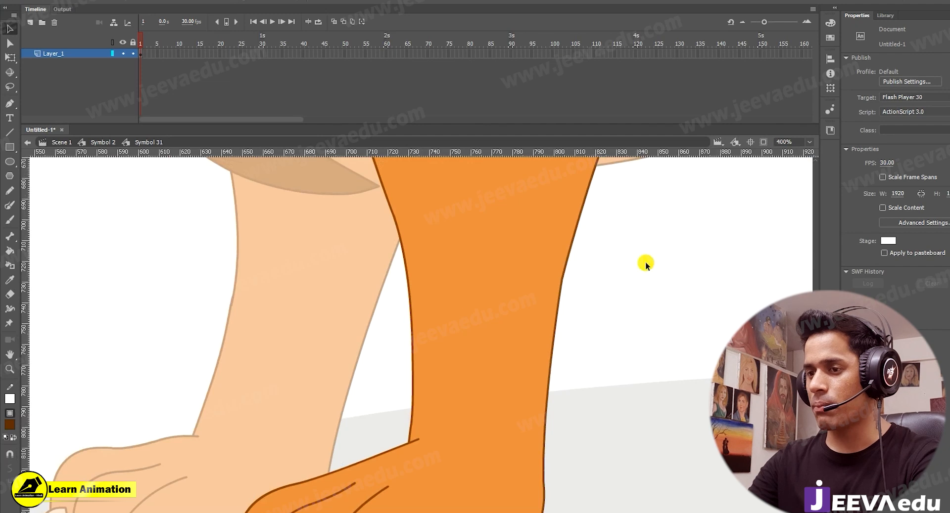
alt+click(430, 338)
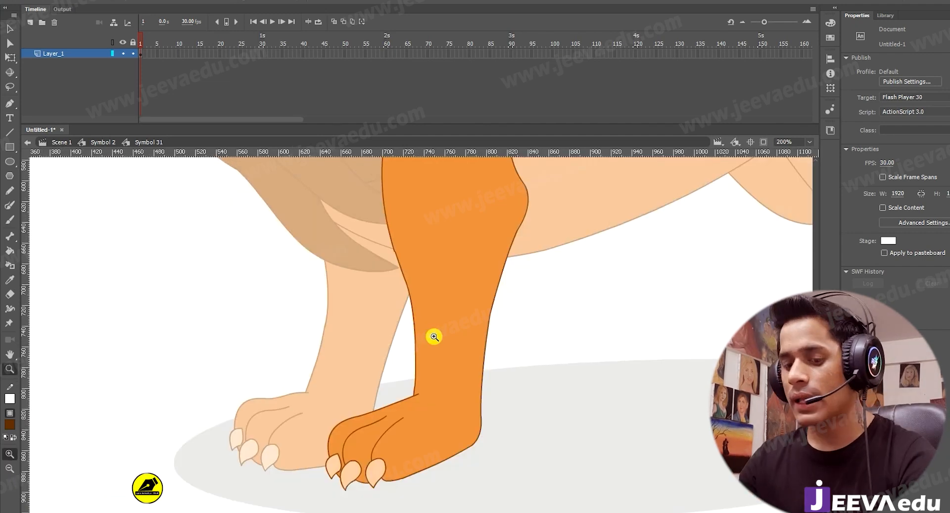
key(v)
click(450, 333)
click(130, 420)
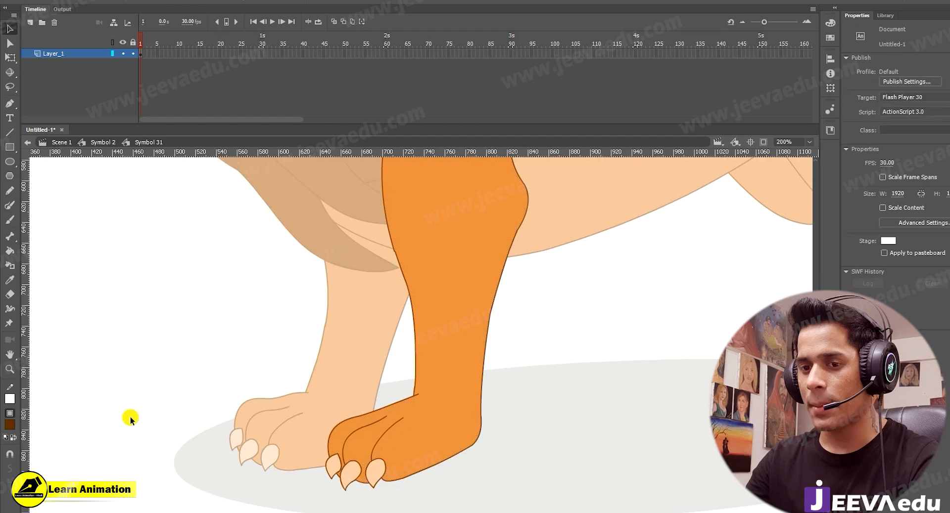
- Set the stroke colour to red and draw a nearly horizontal line across the near front leg below the knee bulge
click(8, 400)
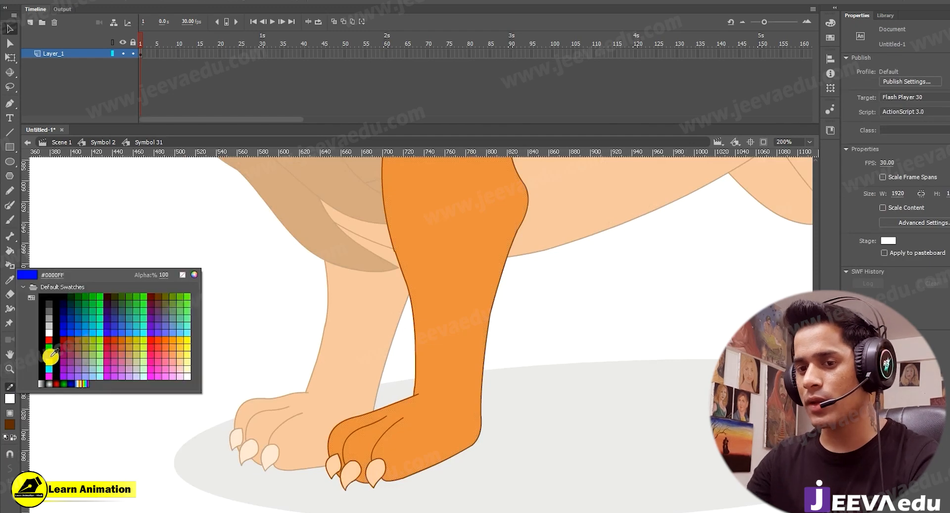
click(45, 343)
key(z)
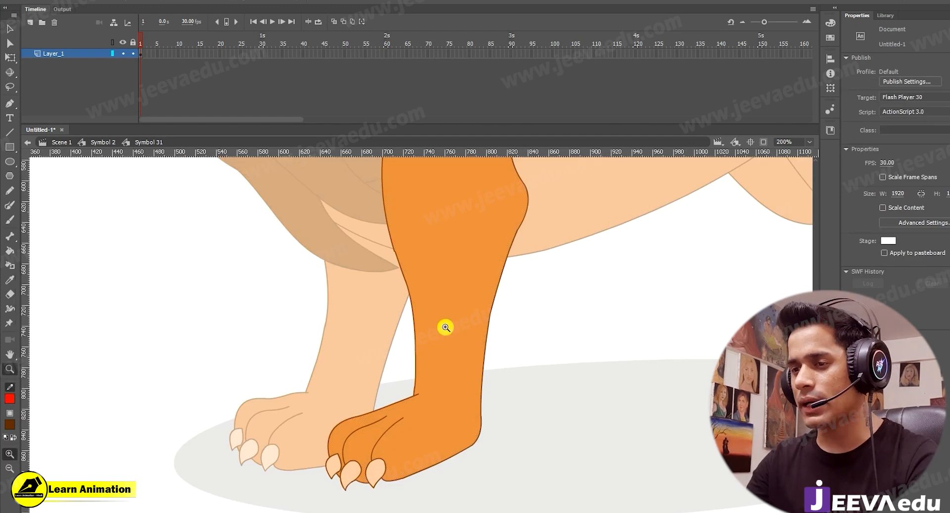
drag(373, 361, 297, 390)
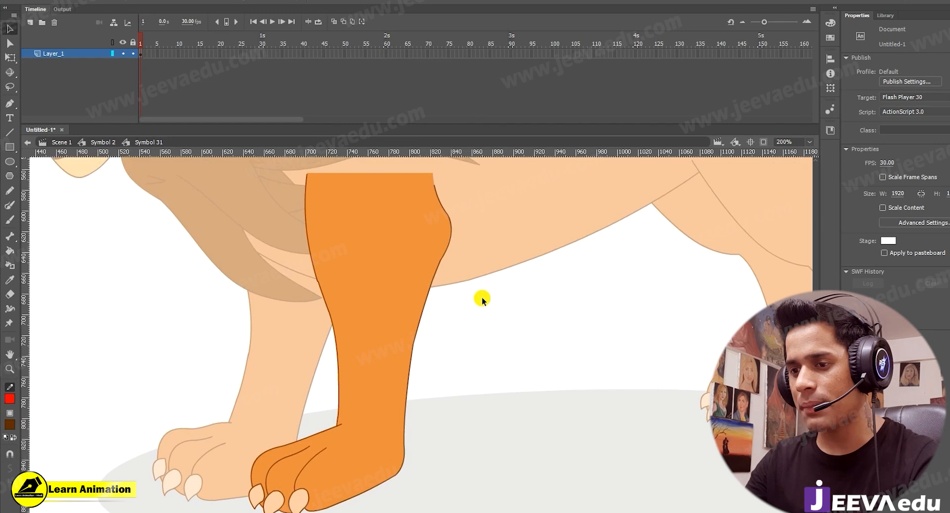
key(n)
drag(327, 343, 435, 339)
drag(270, 348, 268, 344)
- Convert the leg section above the red line into a symbol, undoing the test move made on it
key(v)
click(404, 302)
click(401, 302)
key(F8)
key(Return)
drag(402, 307, 399, 278)
key(ctrl+z)
- Convert the near front leg's lower section, with paw, claws and red cut line, into a graphic symbol
click(385, 409)
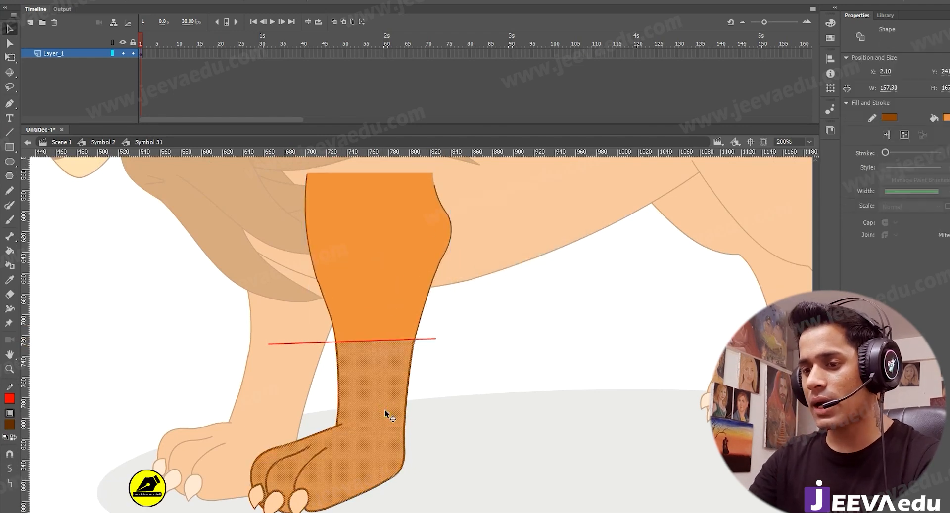
drag(454, 423, 482, 422)
key(ctrl+z)
key(z)
alt+click(312, 481)
key(v)
drag(378, 304, 526, 416)
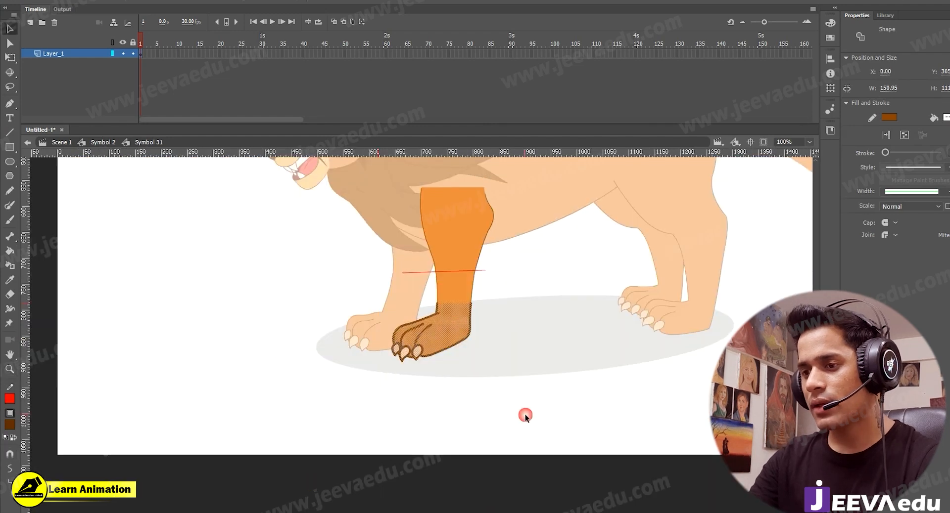
click(453, 288)
drag(386, 310, 506, 407)
drag(386, 169, 546, 394)
shift+click(455, 221)
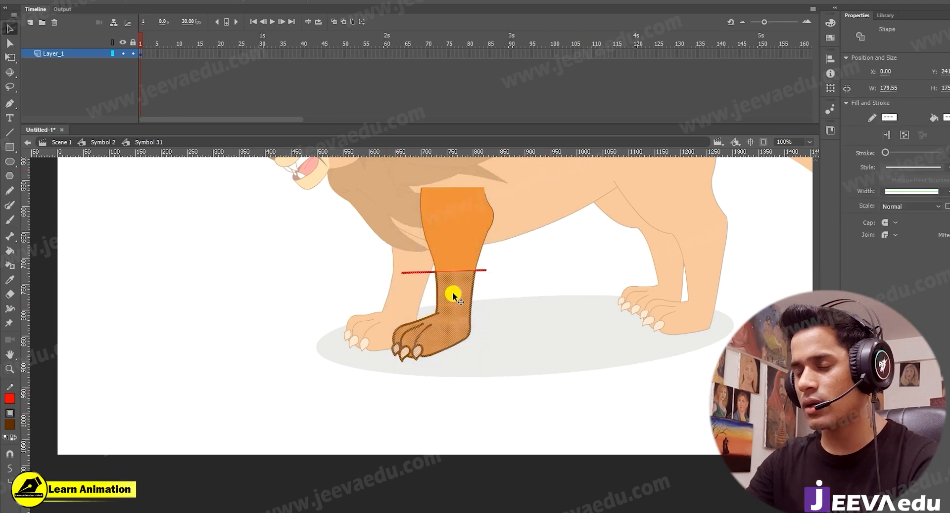
key(z)
click(452, 293)
drag(486, 346, 489, 345)
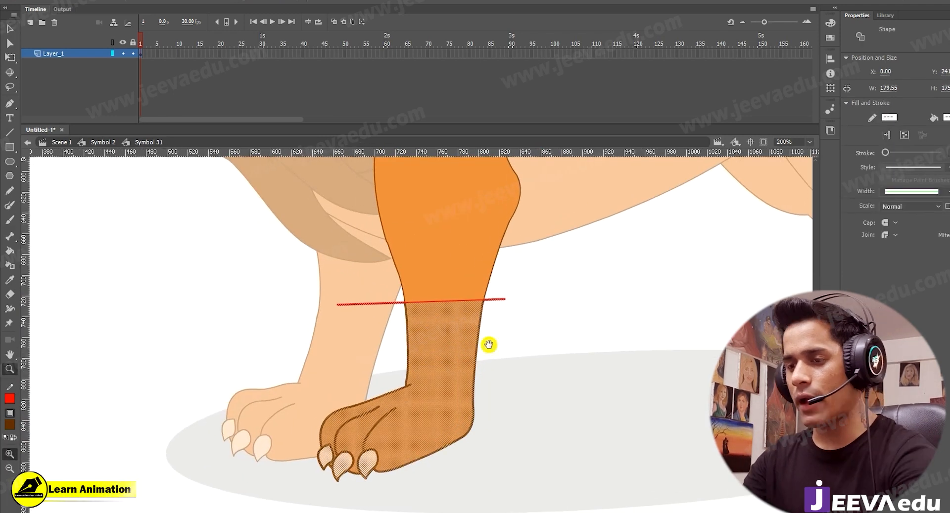
key(F8)
click(563, 218)
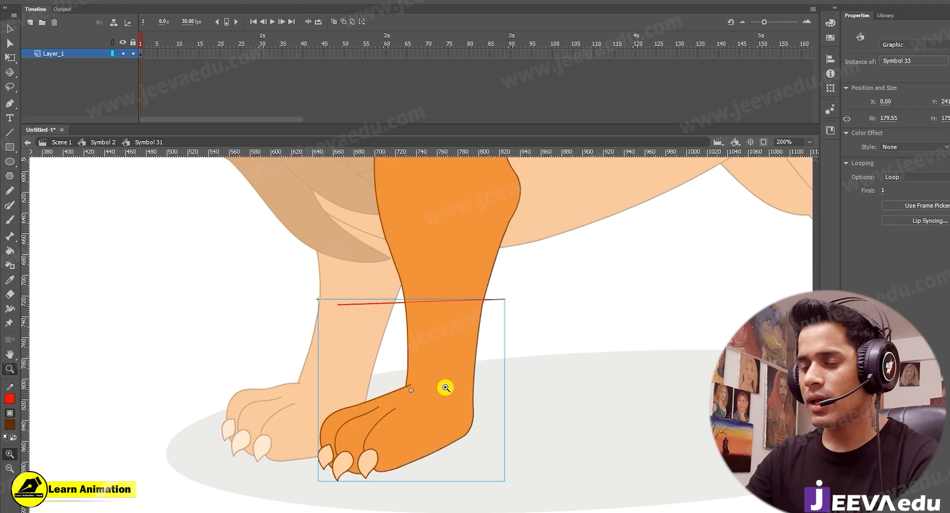
- Try moving the lower leg symbol down from the upper leg, and undo the move
drag(450, 402, 450, 403)
alt+click(440, 362)
alt+click(426, 351)
alt+click(426, 352)
key(v)
drag(429, 332, 435, 393)
key(ctrl+z)
- Inside the lower leg symbol, delete the ends of the red cut line that stick out on both sides of the leg
key(z)
click(406, 223)
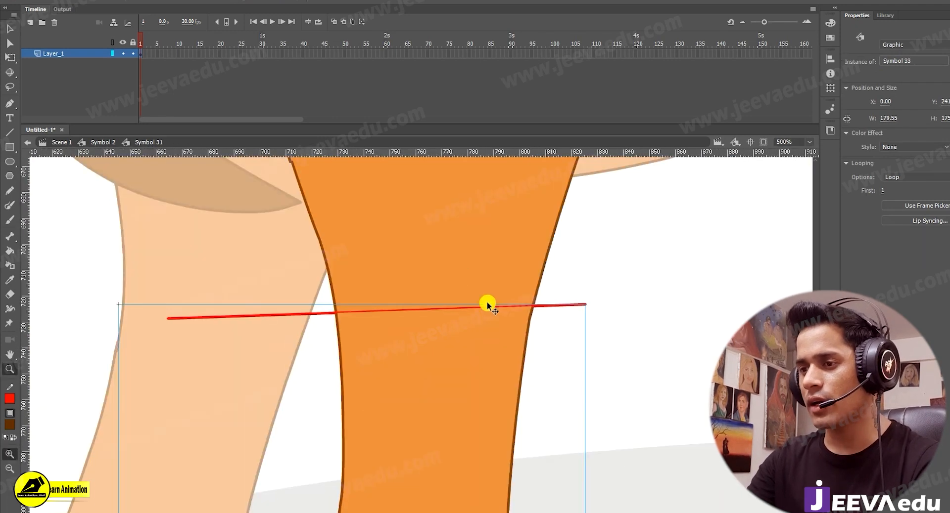
key(v)
double_click(500, 324)
click(590, 304)
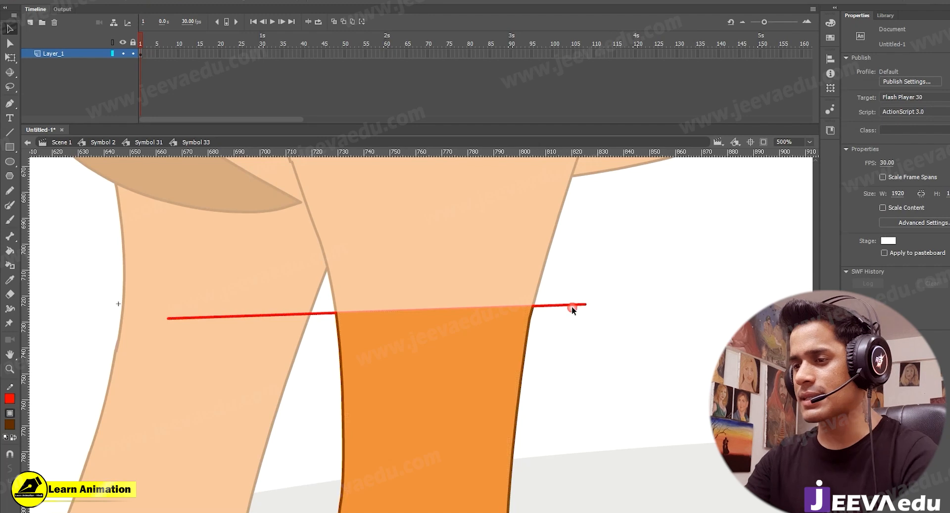
click(572, 304)
key(Delete)
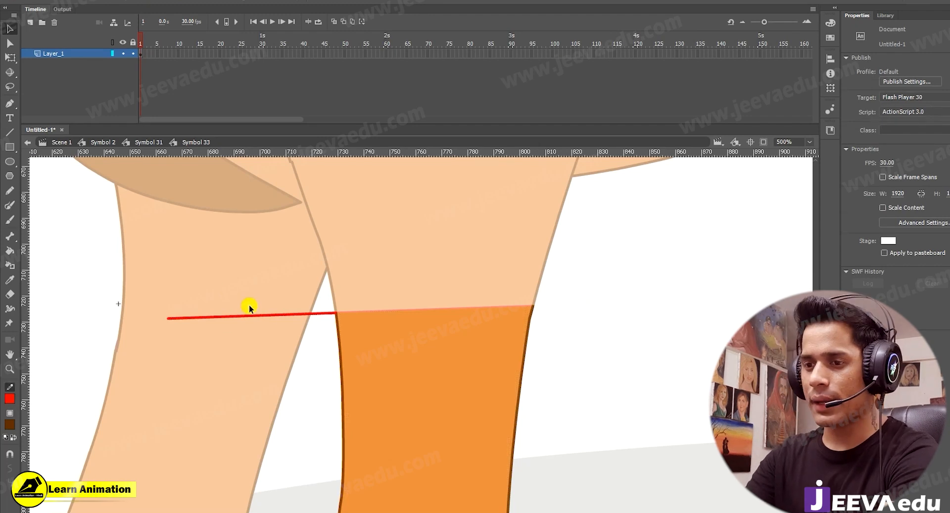
click(272, 318)
key(Delete)
click(494, 306)
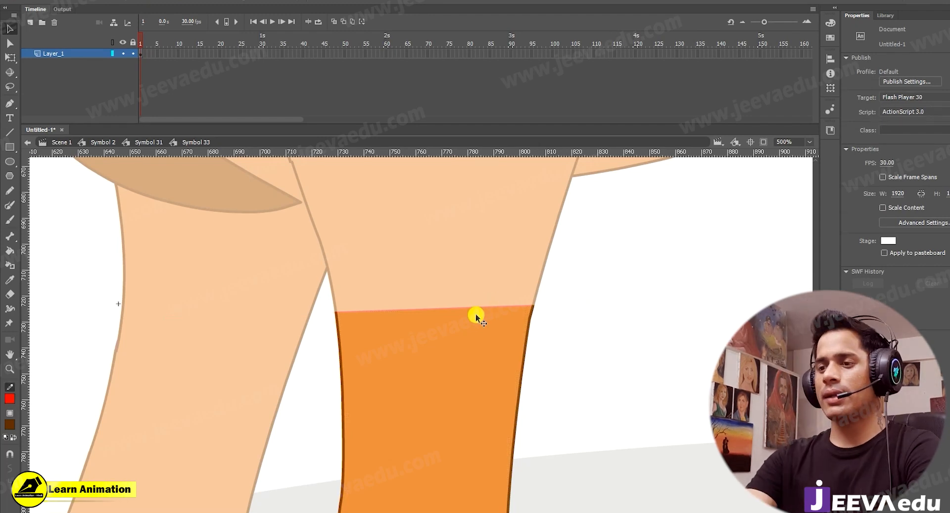
double_click(423, 286)
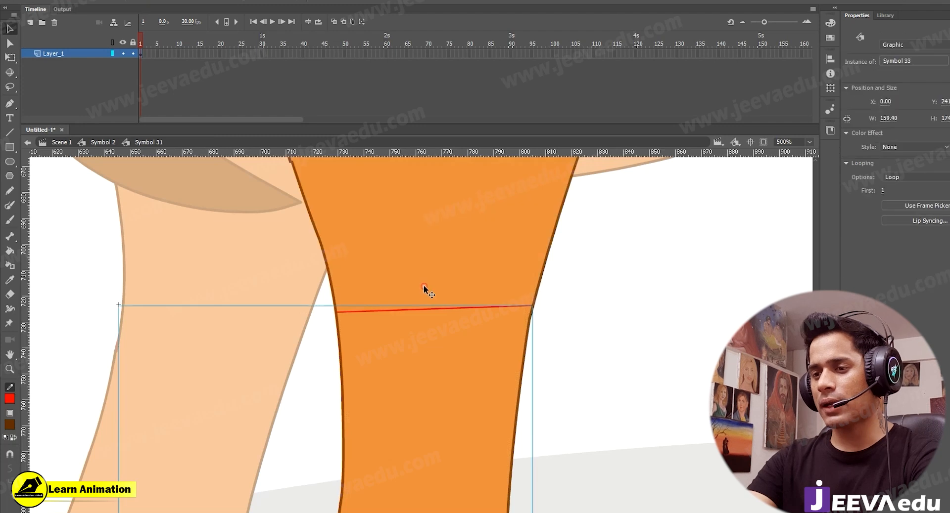
- Inside the upper leg symbol, delete the red cut line along its lower edge and return to the parent symbol
double_click(426, 300)
click(429, 310)
key(Delete)
alt+click(400, 359)
alt+click(400, 360)
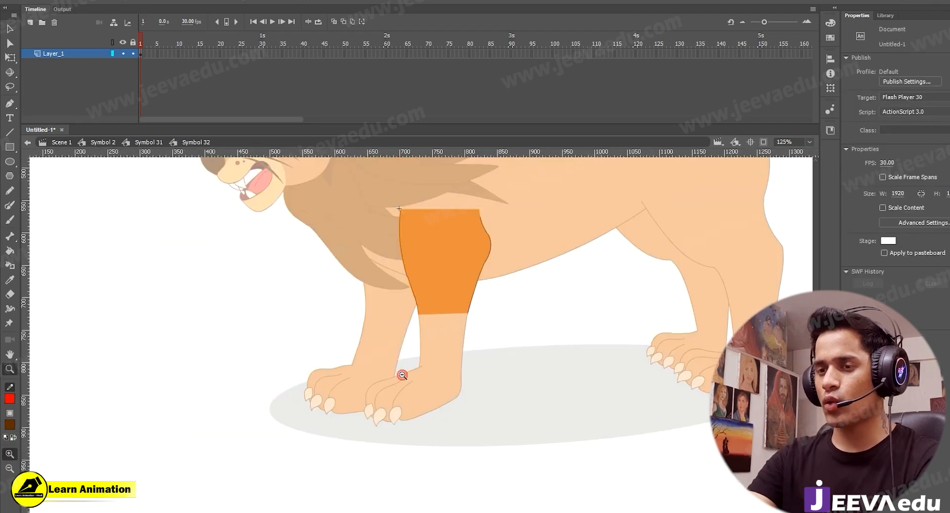
double_click(499, 382)
- Open the upper leg symbol and smooth out the small kink in its front outline
click(449, 316)
click(449, 316)
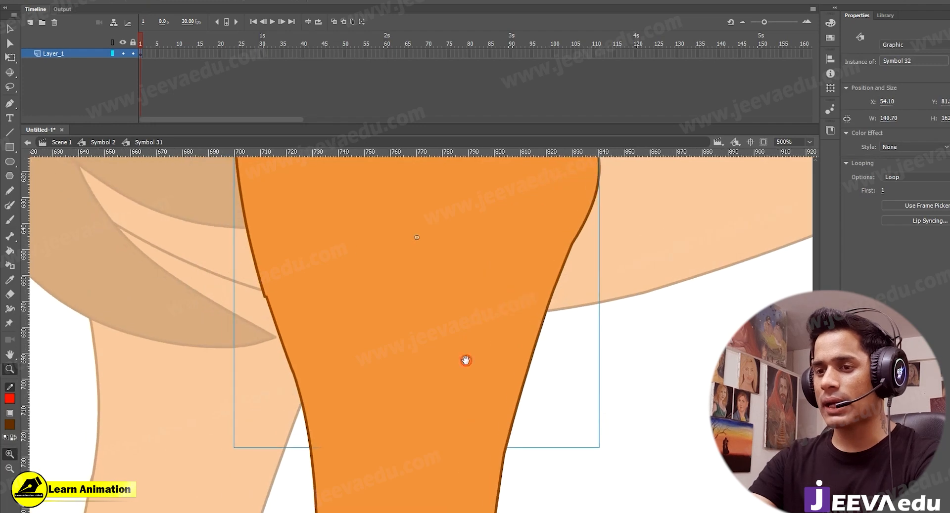
click(331, 338)
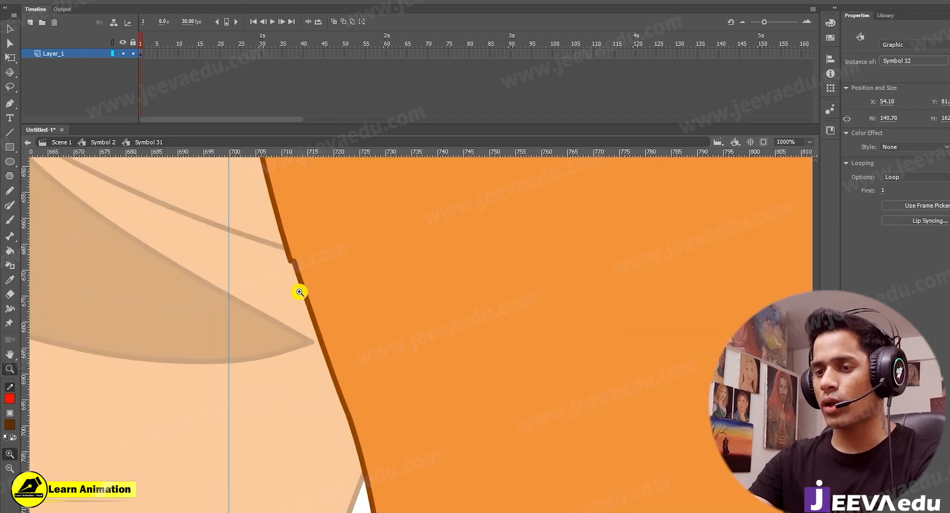
key(v)
double_click(339, 292)
click(292, 259)
click(289, 284)
drag(293, 265, 295, 258)
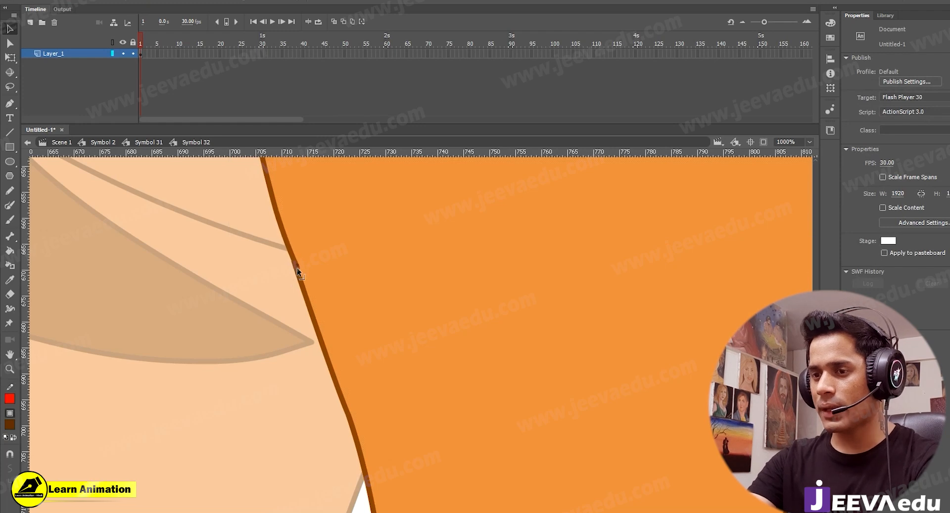
- Sample the leg's brown outline as stroke colour and its orange as fill colour, and return to the parent symbol
key(z)
alt+click(330, 313)
alt+click(353, 325)
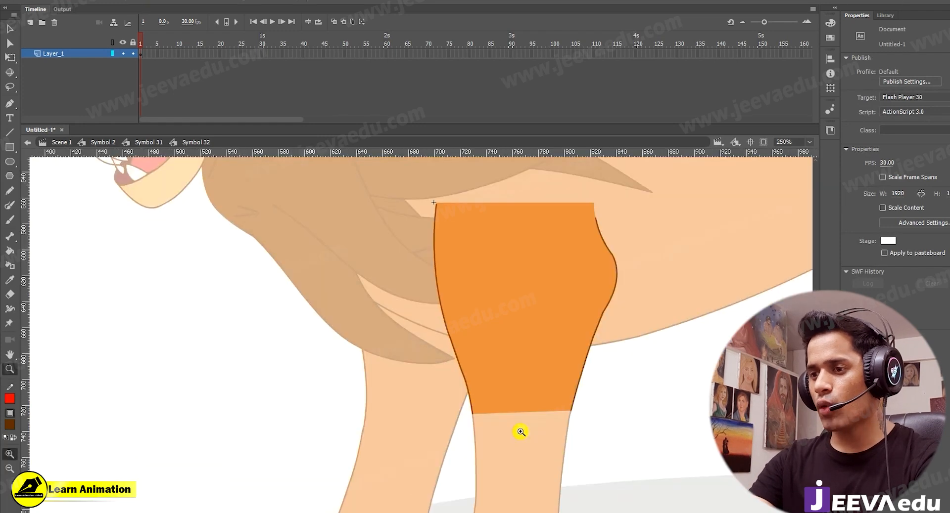
drag(507, 428, 390, 312)
click(420, 284)
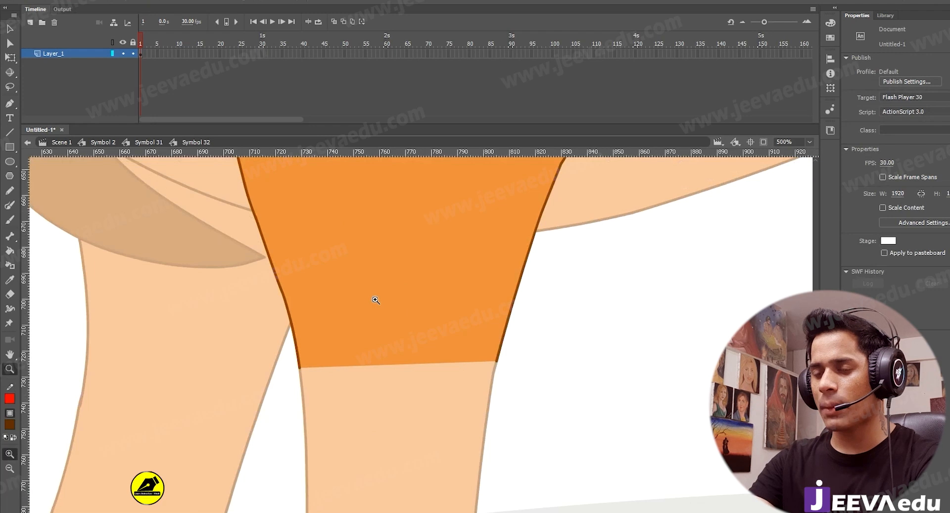
click(375, 297)
key(v)
click(11, 399)
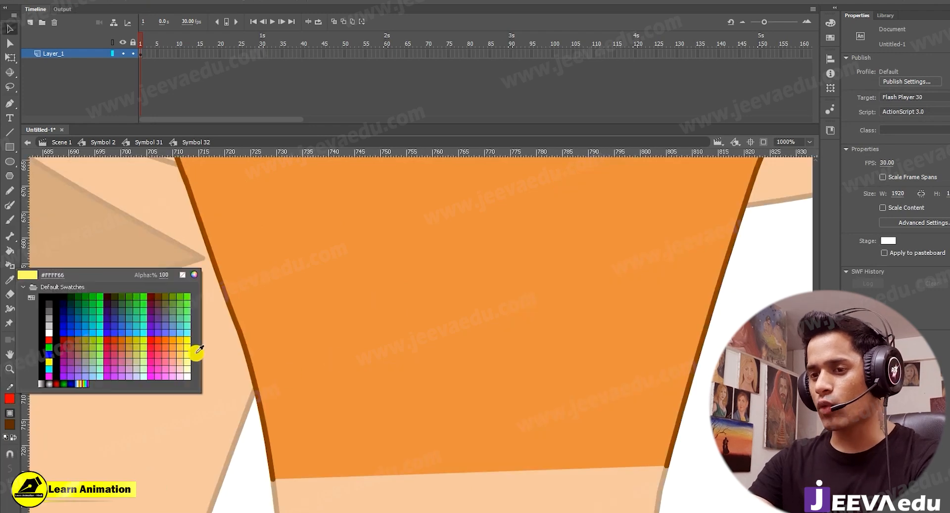
click(254, 362)
click(14, 423)
click(465, 332)
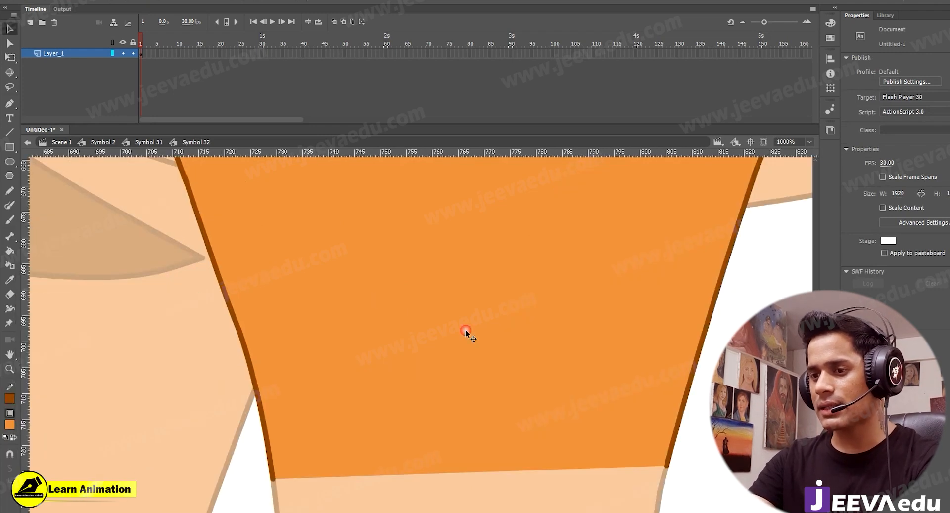
click(251, 363)
click(253, 375)
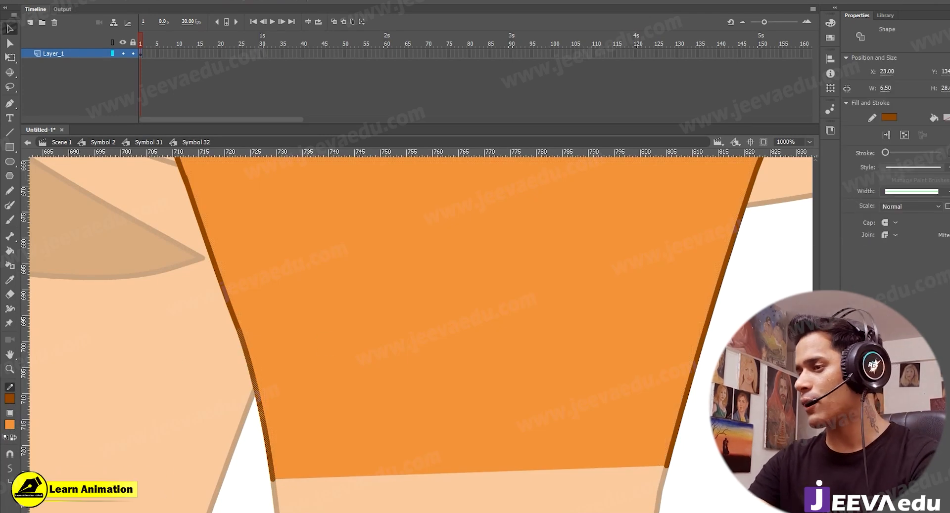
double_click(216, 430)
- Cut the lower leg symbol and paste it in place on a new layer above the upper leg
key(z)
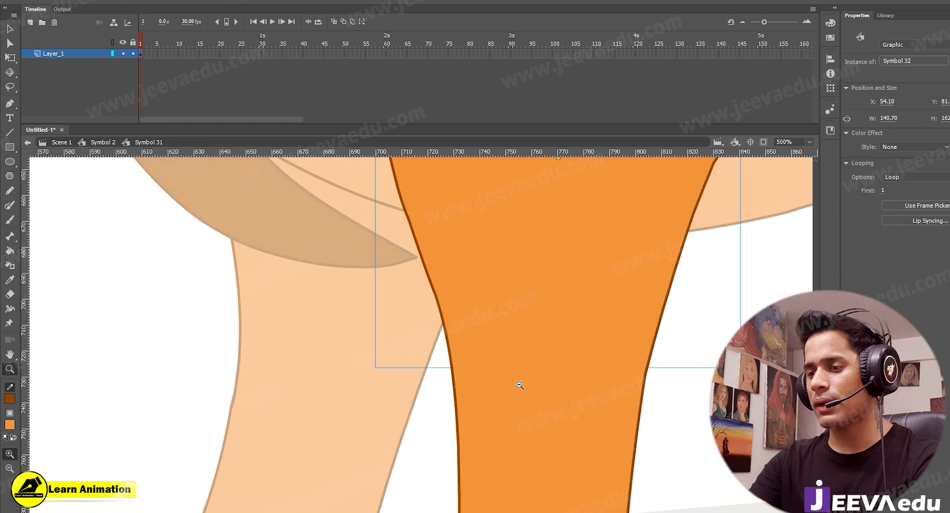
alt+click(517, 384)
key(v)
click(459, 390)
key(z)
alt+click(441, 414)
key(v)
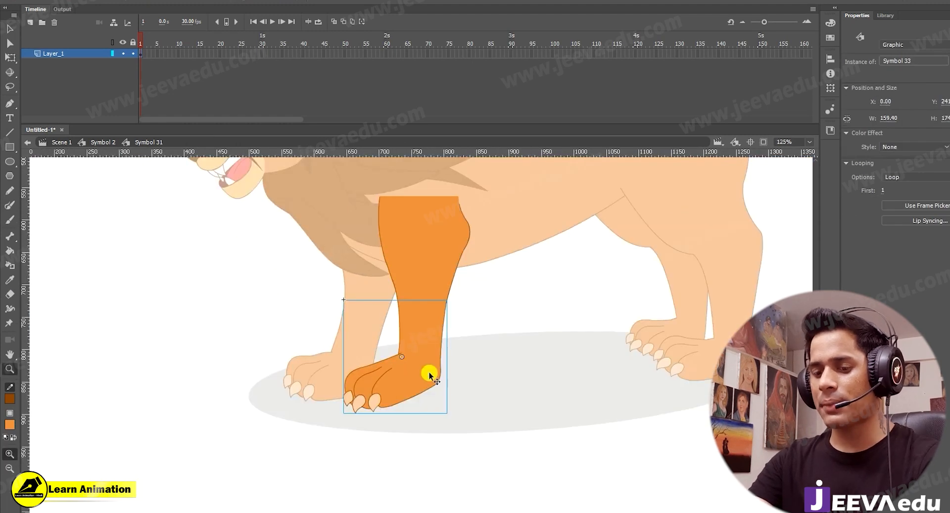
key(Delete)
click(30, 24)
right_click(234, 289)
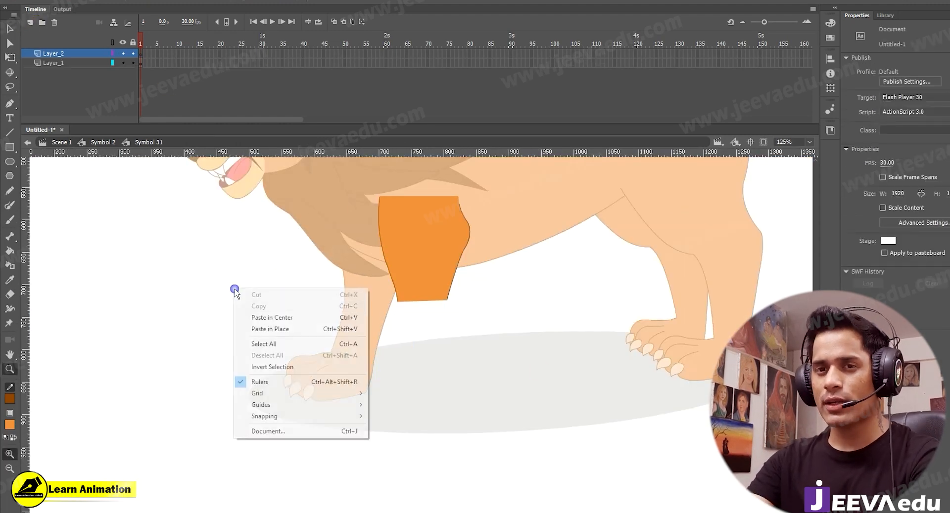
click(258, 329)
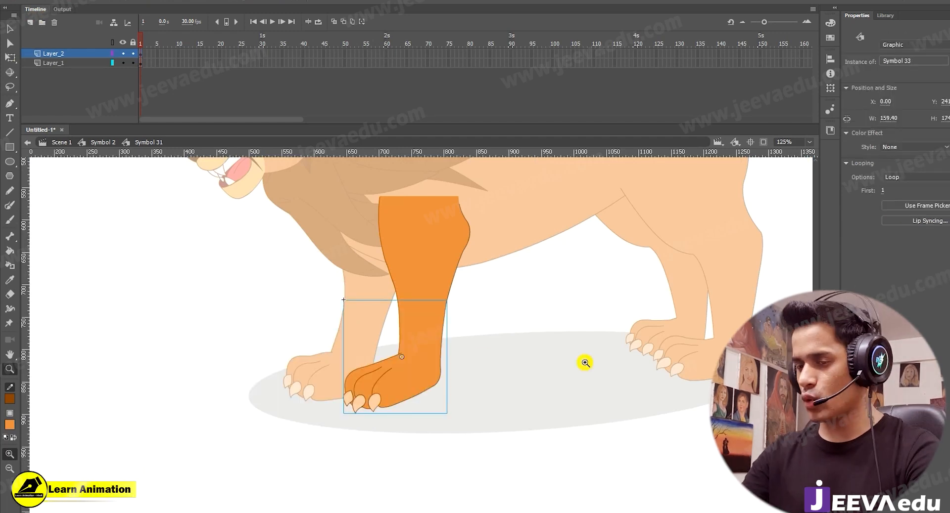
- Hide Layer_2, extend the frames of both leg layers to about frame 136, and return the playhead to frame 1
key(v)
click(403, 370)
click(123, 54)
drag(210, 50, 292, 88)
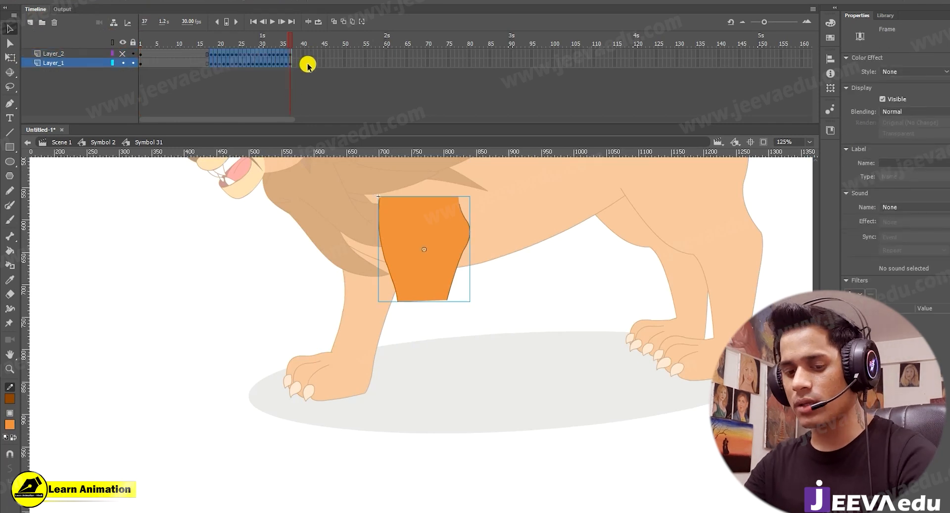
key(ctrl+z)
key(F5)
key(F5)
key(F5)
key(F5)
key(F5)
key(F5)
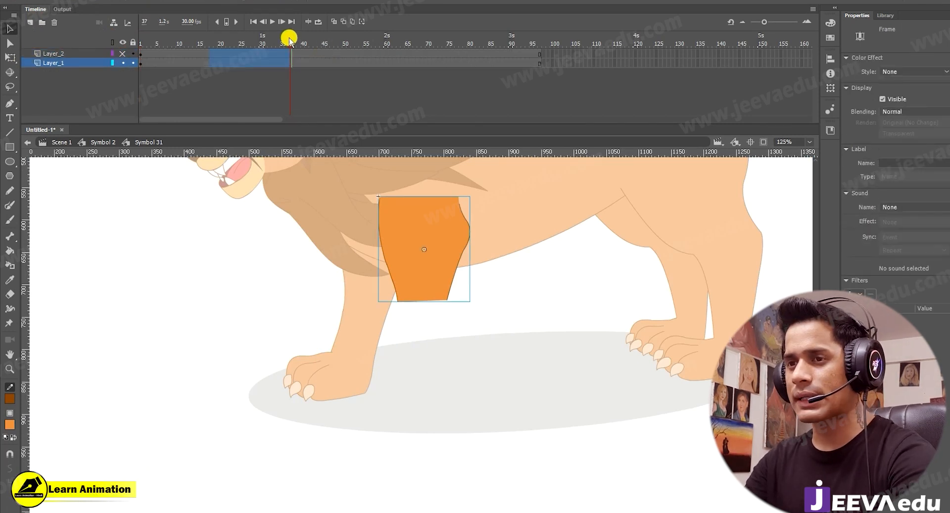
click(141, 41)
- Add a new layer and move it beneath Layer_1, at the bottom of the layer stack
click(30, 23)
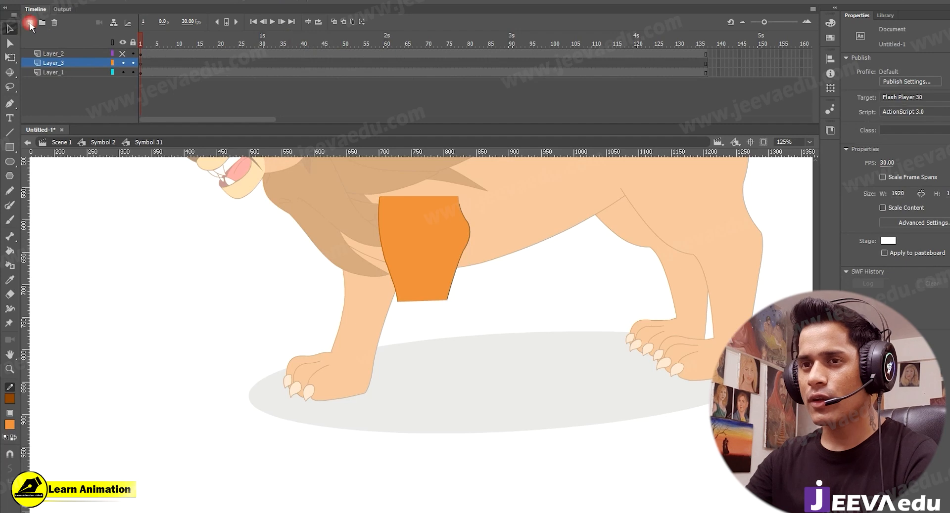
drag(86, 63, 85, 82)
key(z)
click(439, 331)
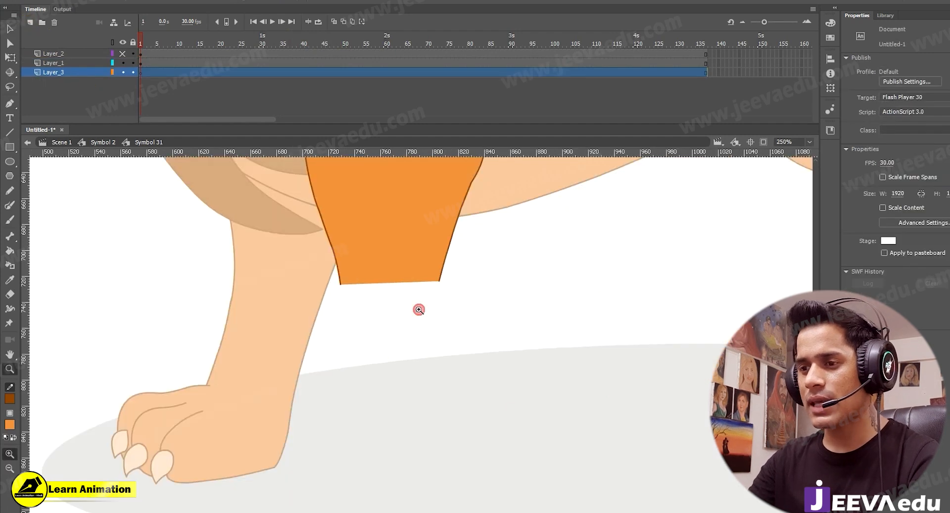
click(418, 310)
drag(444, 360, 451, 363)
drag(424, 268, 452, 244)
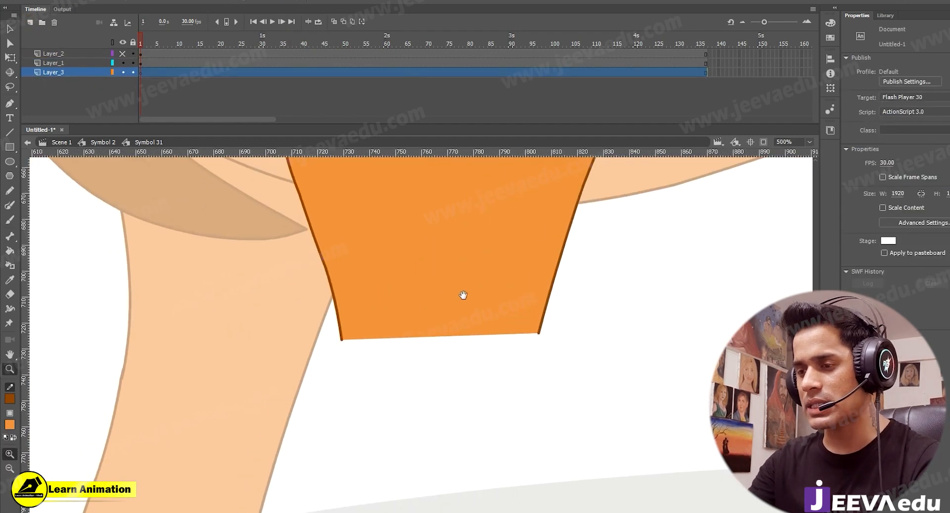
- Draw a circle about 67 px wide on Layer_3 and move it so its centre sits on the upper leg's lower edge
click(8, 163)
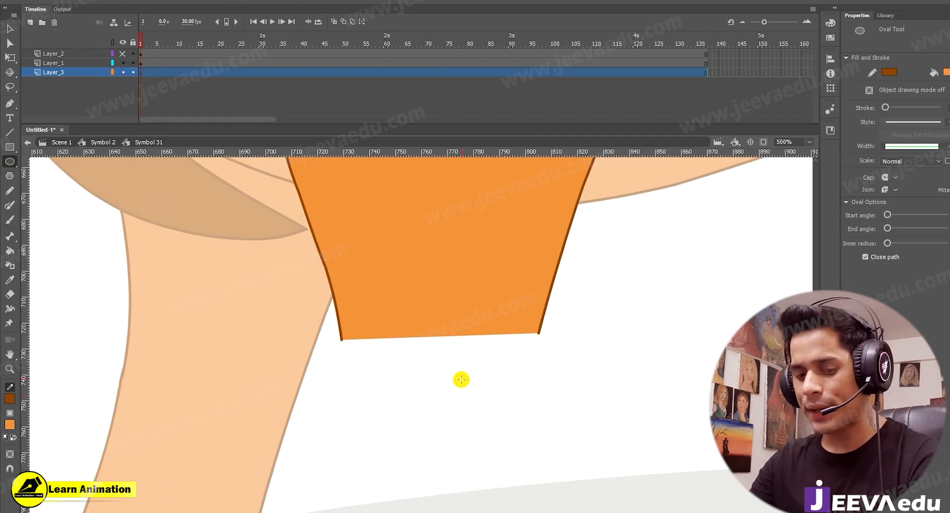
drag(452, 374, 497, 461)
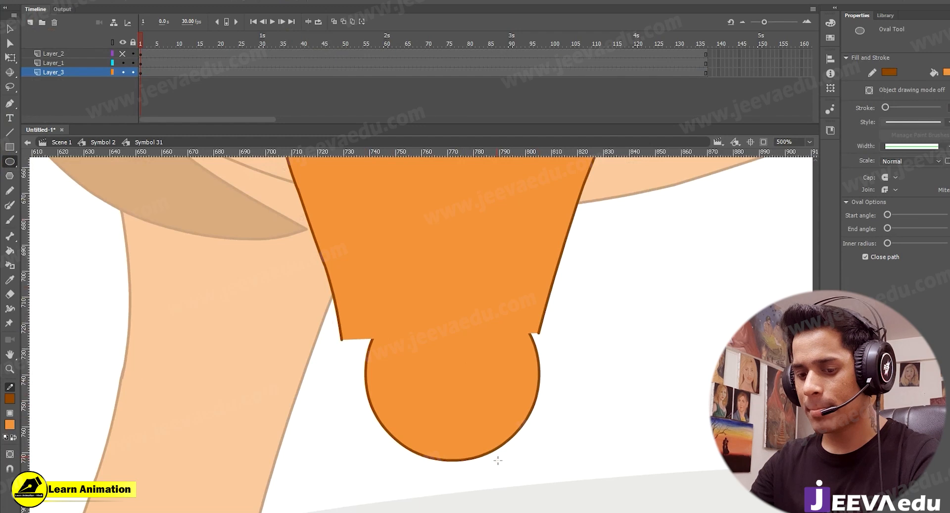
key(v)
click(455, 395)
key(q)
mouse_move(449, 379)
mouse_down()
mouse_move(444, 360)
mouse_move(442, 371)
mouse_up()
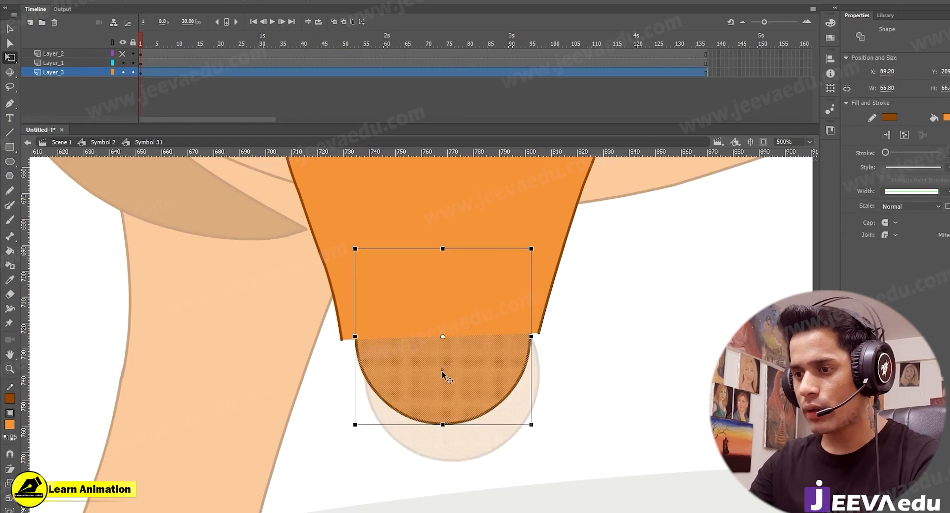
- Scale the knee circle up by 105% twice and once more by 102% to approach the leg's width
key(ctrl+alt+s)
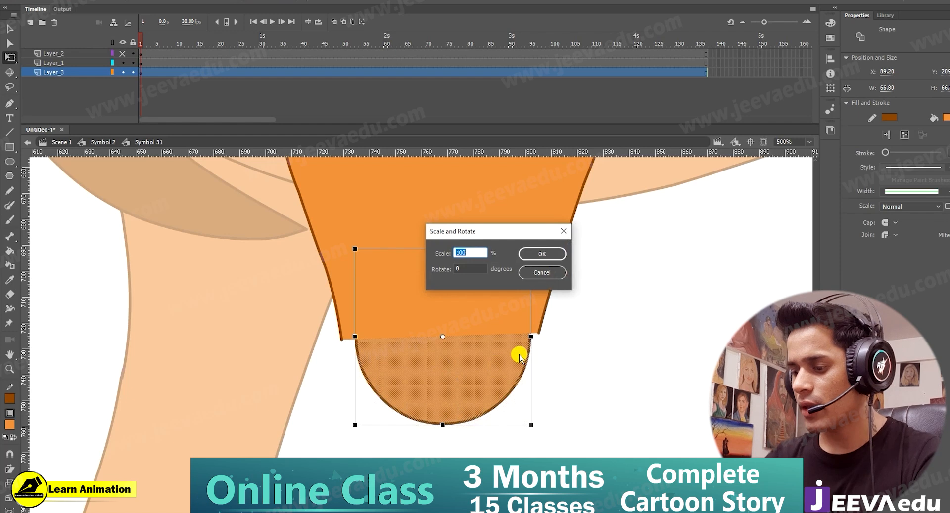
text(105)
key(Return)
key(ctrl+alt+s)
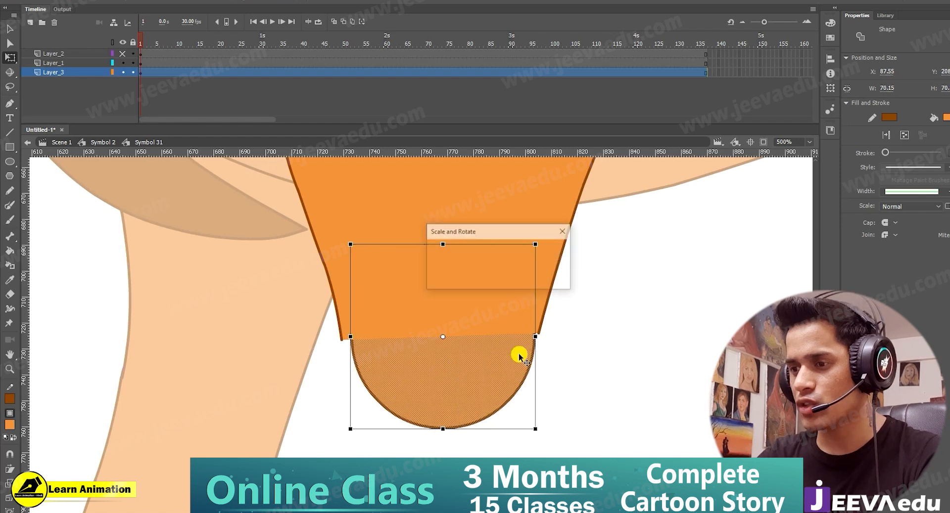
key(Return)
key(ctrl+alt+s)
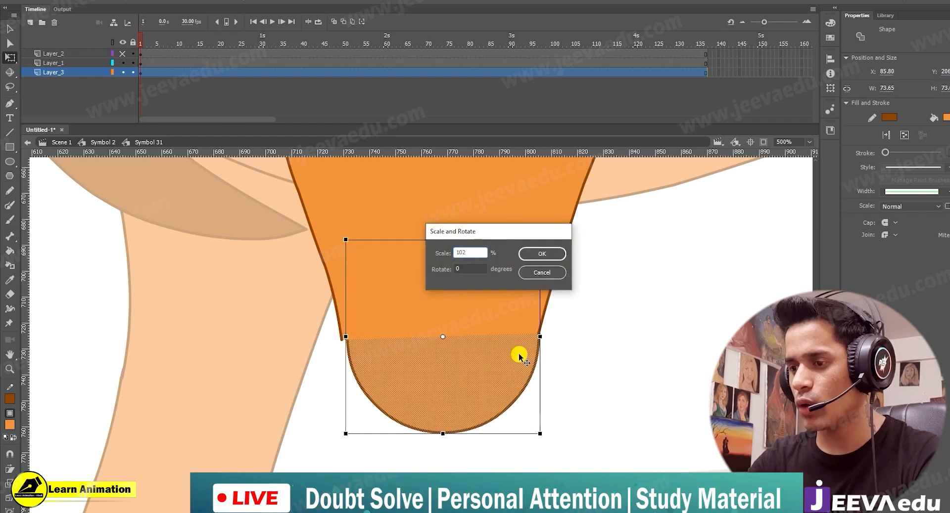
text(102)
key(Return)
- Nudge the knee circle left to an X position of 84.00 so it lines up with the leg's side outlines
key(ctrl+=)
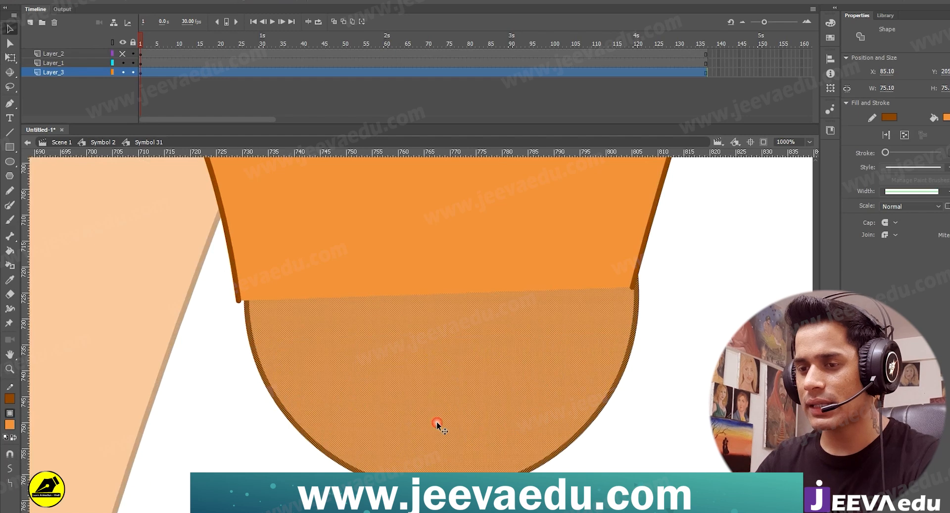
key(Left)
key(Left)
key(Left)
key(Left)
key(Left)
key(Left)
key(Left)
key(Left)
key(Left)
key(Left)
key(Left)
key(Left)
key(Left)
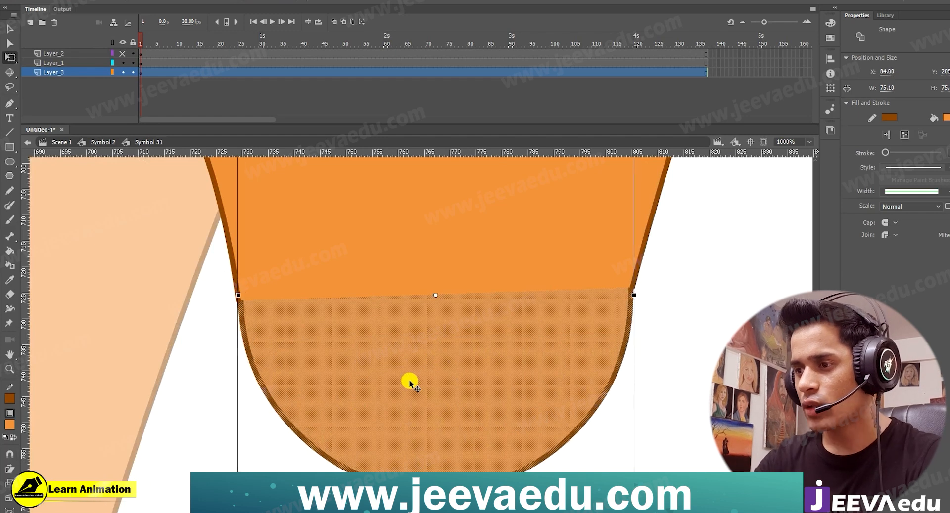
- Scale the knee circle by 102% and nudge it up slightly against the leg's lower edge
key(ctrl+alt+s)
key(Return)
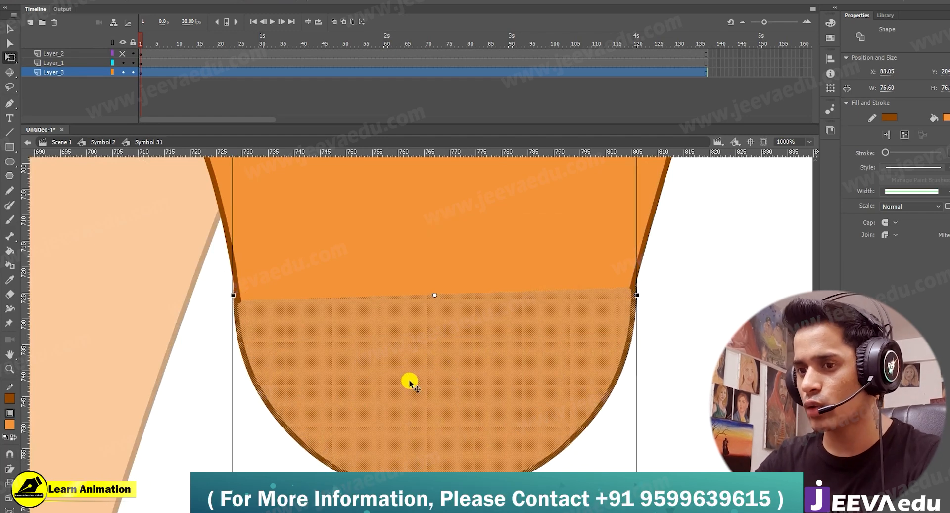
key(Up)
key(Up)
key(Up)
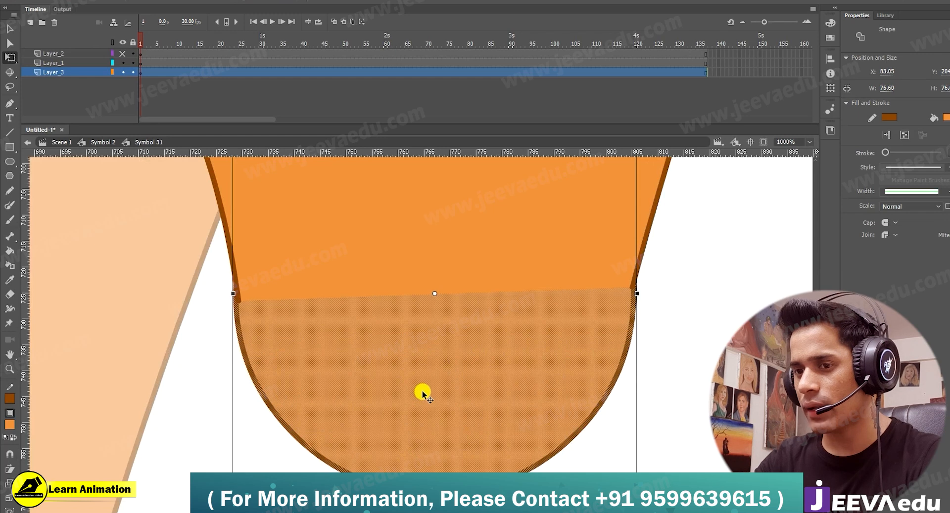
- Scale the knee circle down to 99% and deselect it
key(ctrl+alt+s)
key(BackSpace)
text(99)
key(Return)
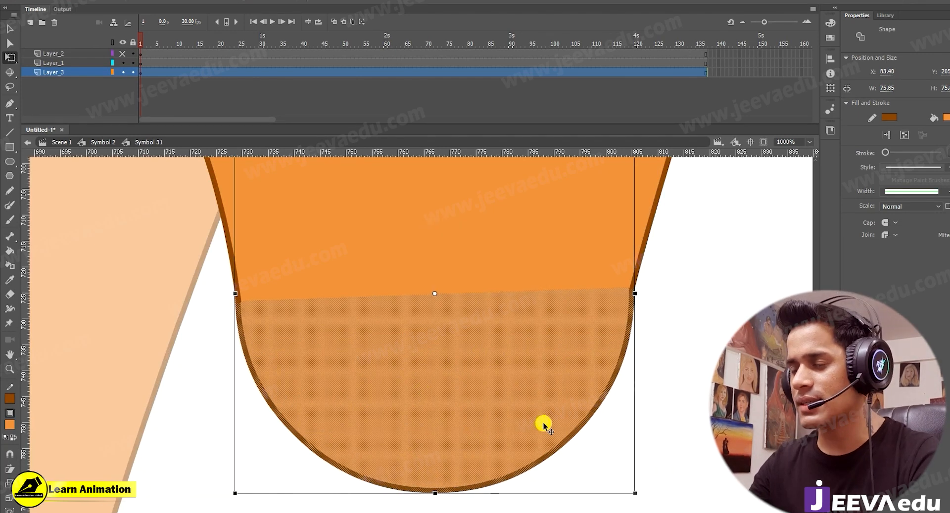
key(z)
alt+click(473, 429)
alt+click(473, 430)
alt+click(436, 317)
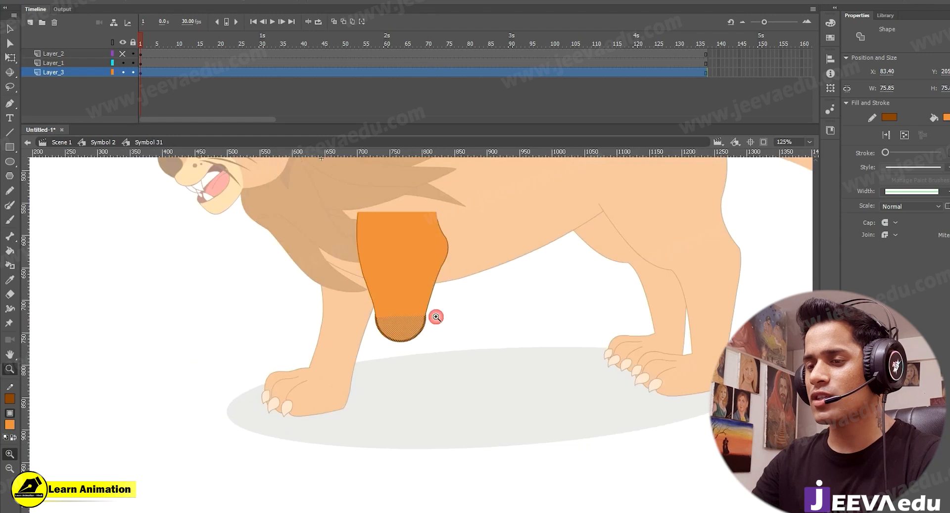
key(v)
click(452, 379)
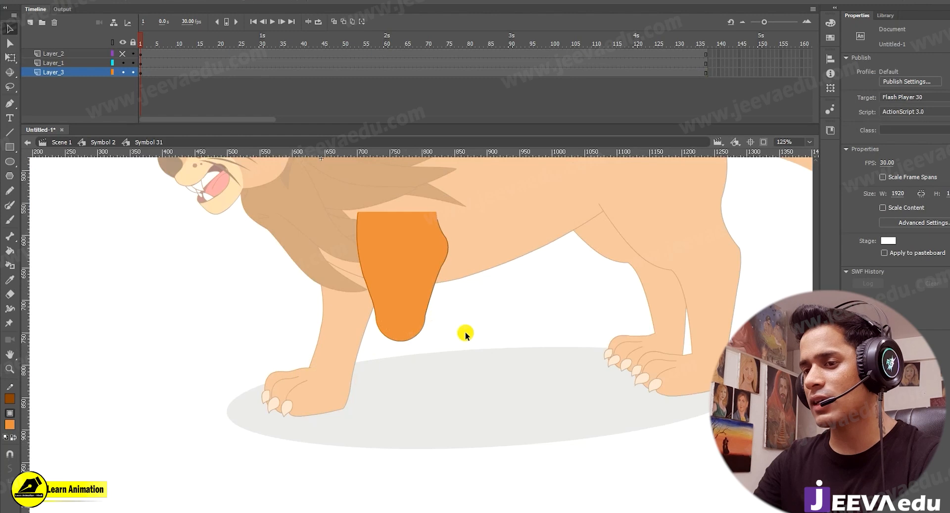
- Nudge the knee circle right to an X position of 83.50 so both sides meet the leg outlines, and deselect it
key(z)
click(408, 339)
click(387, 318)
key(v)
click(490, 379)
key(z)
click(455, 350)
click(447, 340)
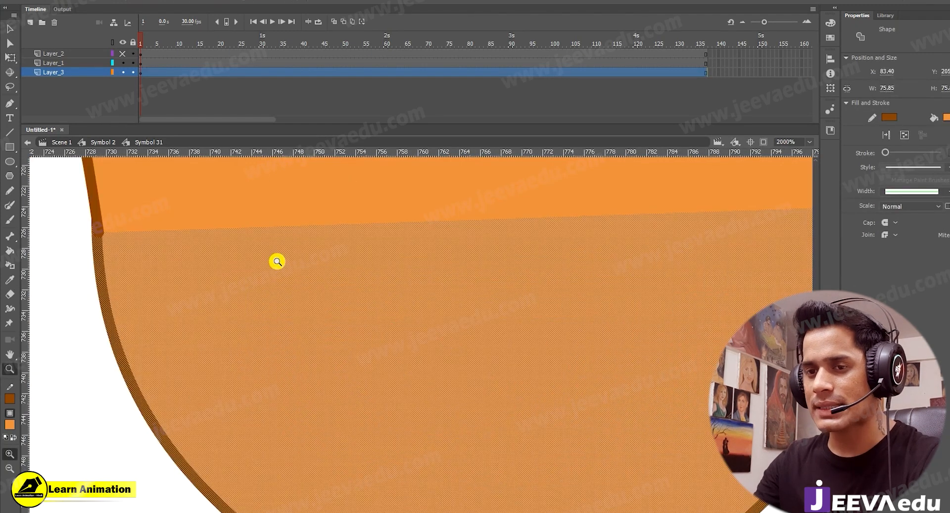
alt+click(375, 268)
key(q)
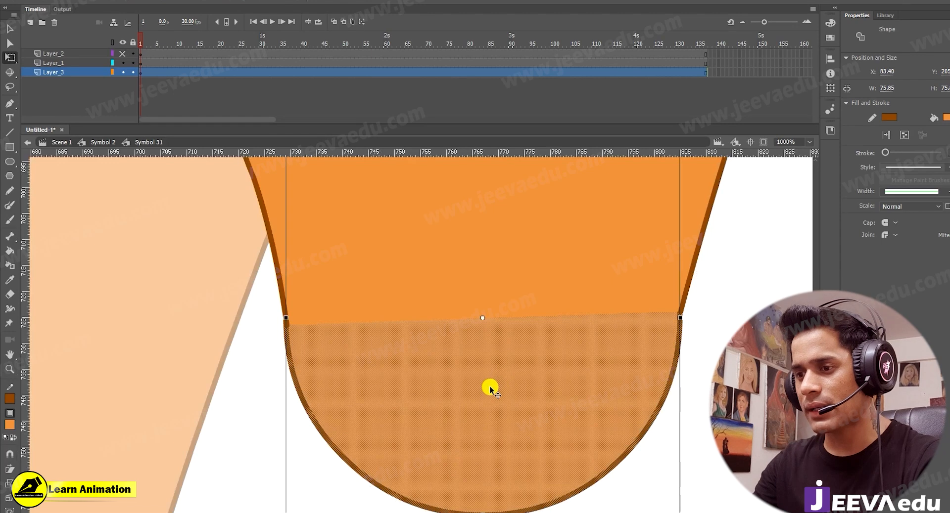
key(Right)
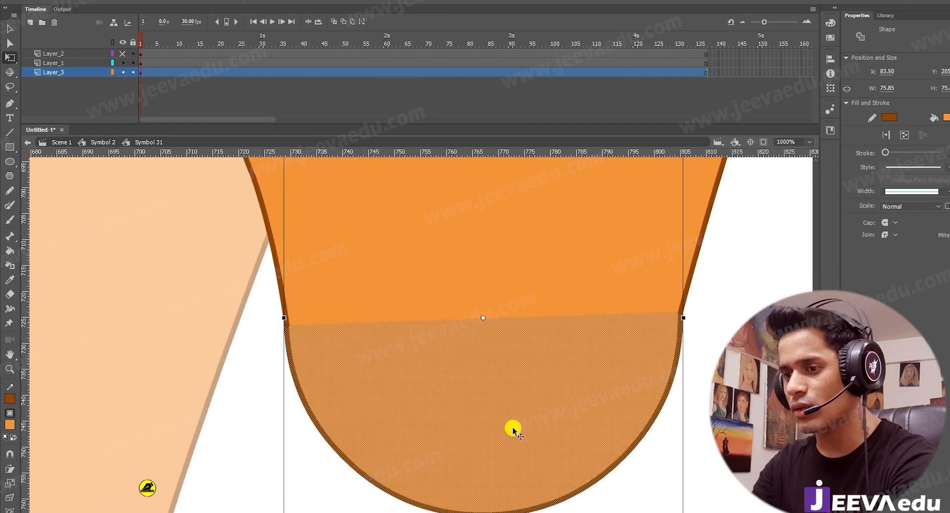
key(v)
click(280, 452)
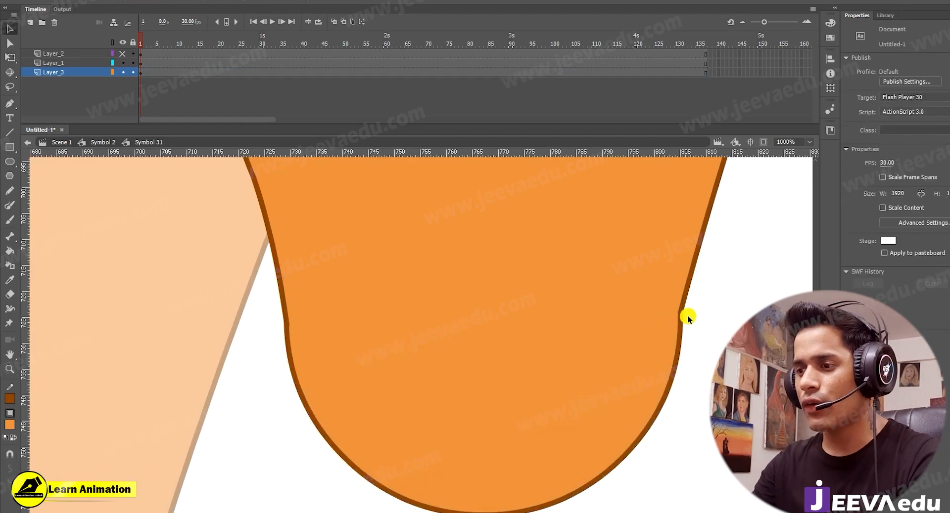
- Show Layer_2 to check how the knee circle sits behind the lower leg, and hide the layer again
click(495, 409)
key(z)
alt+click(500, 388)
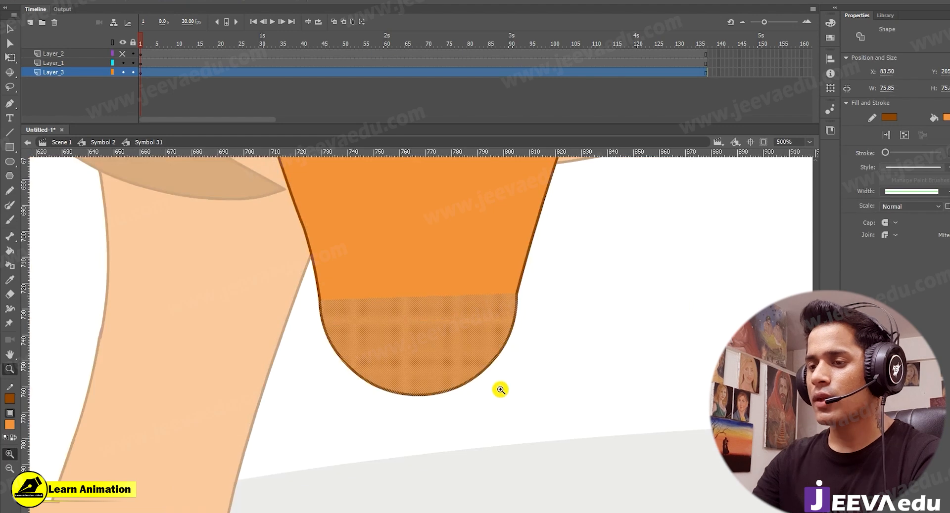
key(v)
click(497, 416)
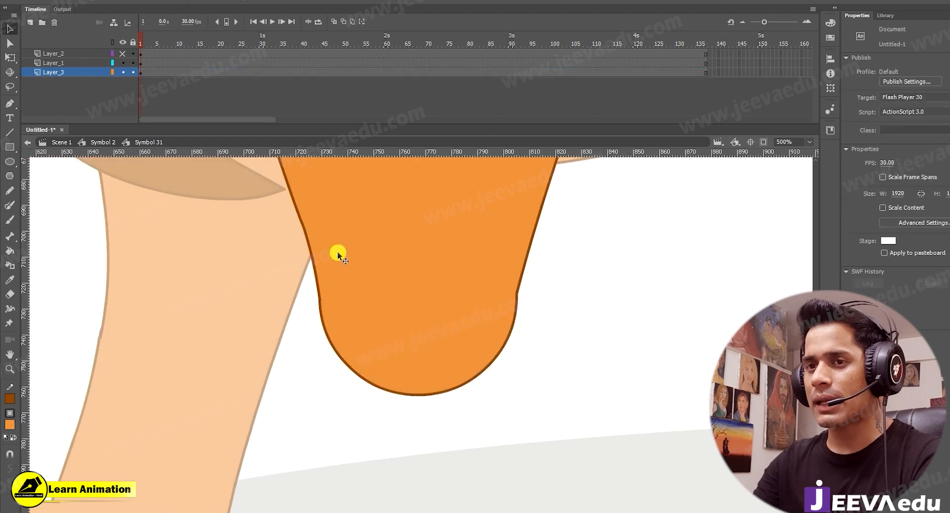
click(452, 346)
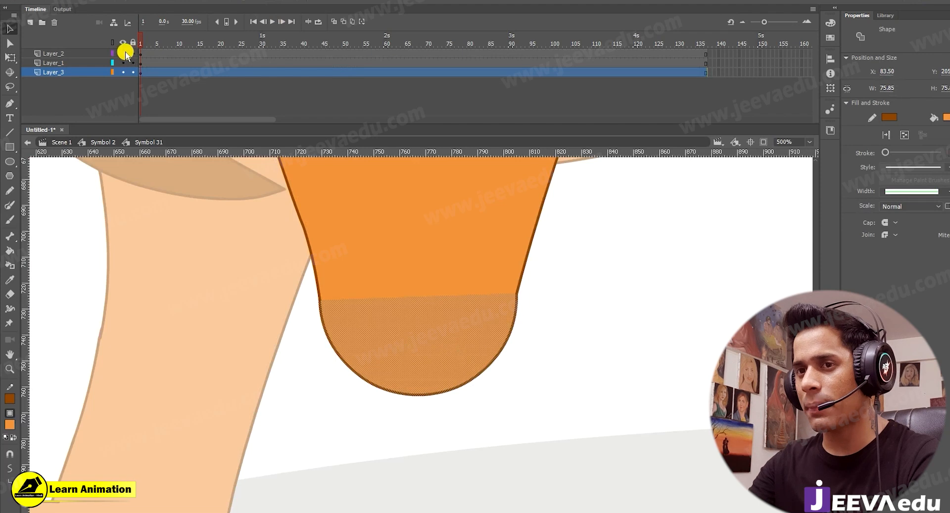
click(125, 53)
click(292, 399)
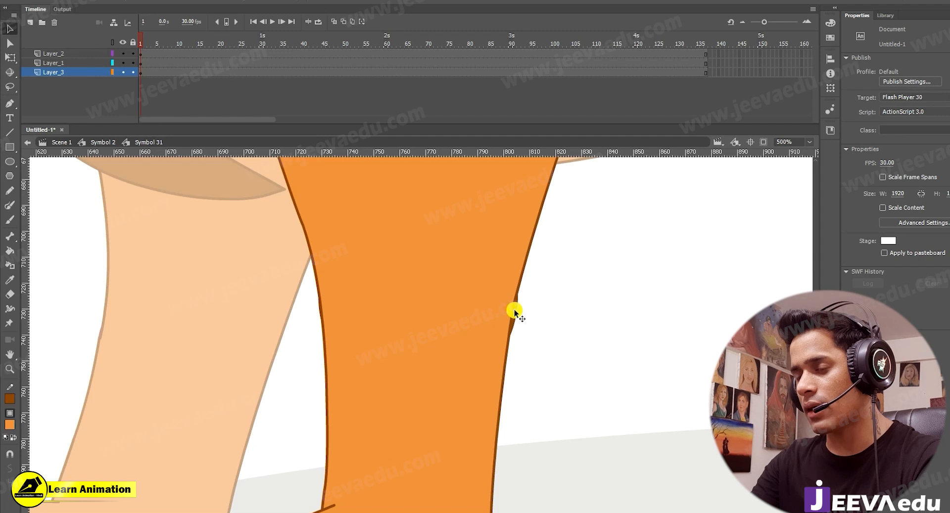
click(122, 71)
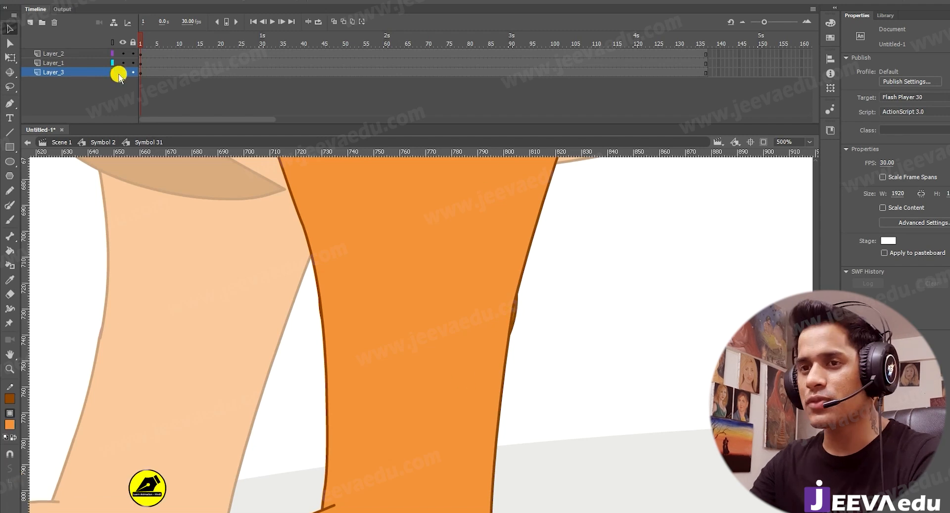
click(123, 72)
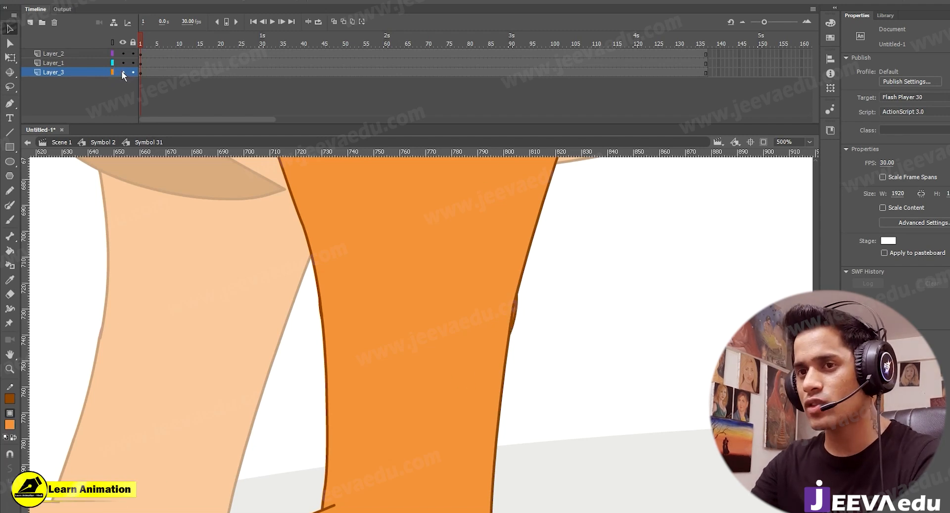
click(122, 54)
- Select the knee circle on Layer_3 and convert it to a graphic symbol
click(179, 72)
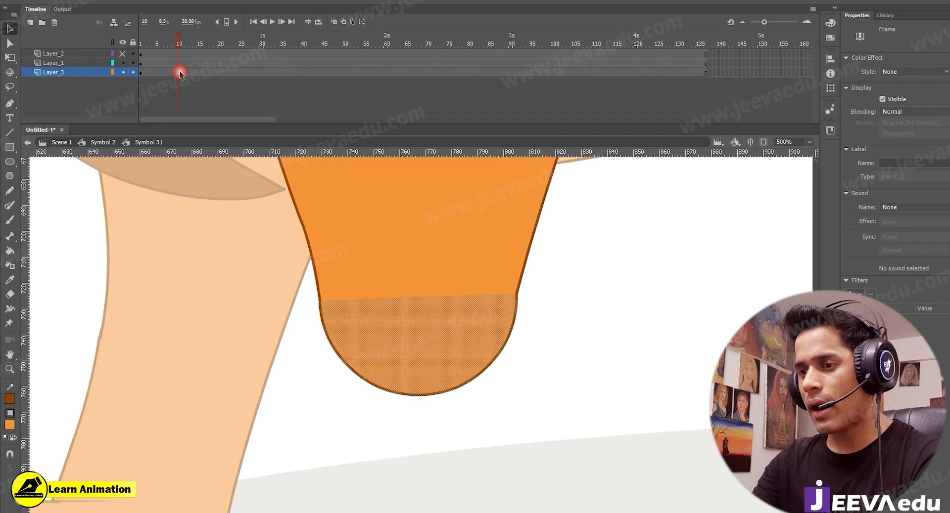
click(444, 362)
key(z)
click(422, 330)
key(space)
drag(404, 355, 415, 375)
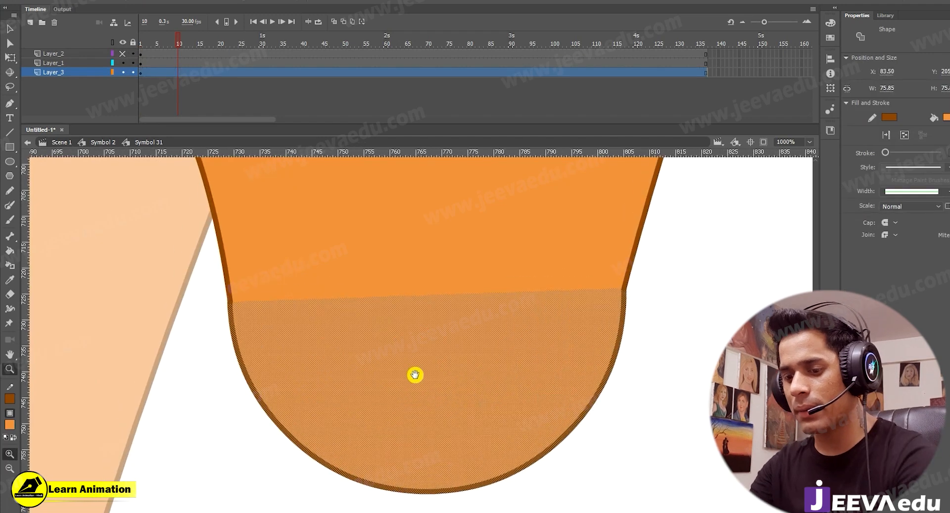
key(F8)
click(563, 214)
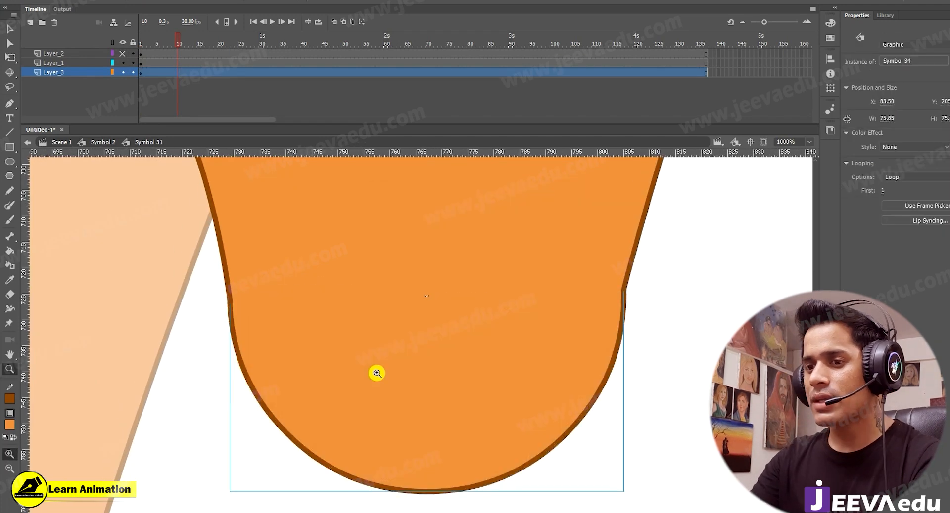
- Place a horizontal and a vertical guide crossing at the knee circle's centre point
click(426, 297)
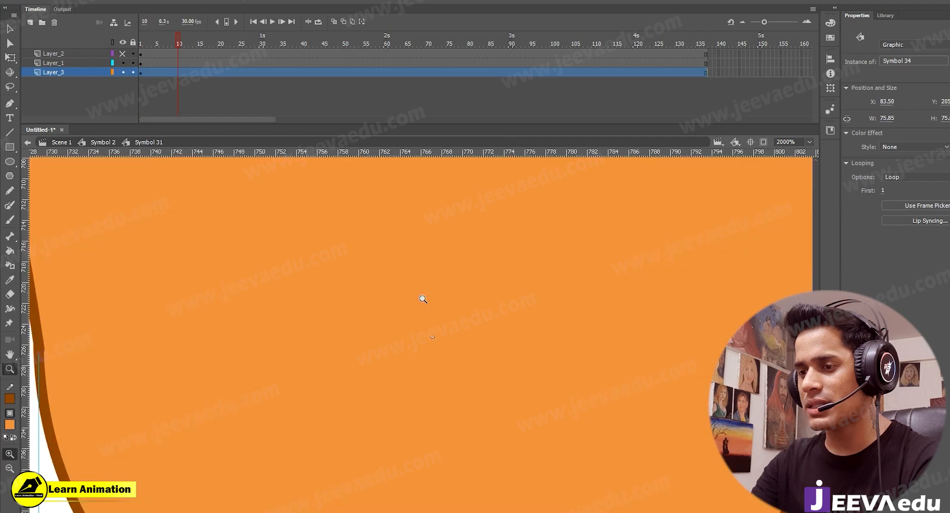
key(q)
click(449, 355)
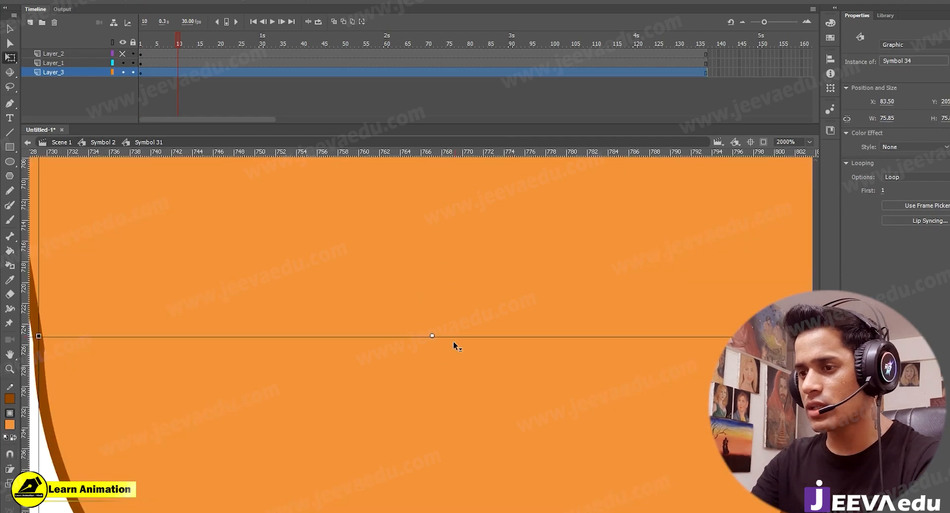
drag(447, 336, 448, 336)
drag(25, 277, 432, 329)
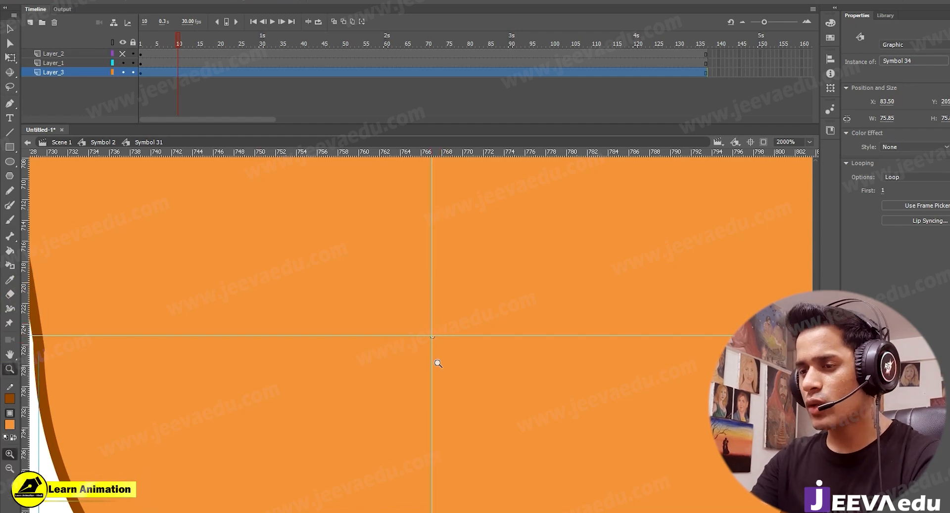
key(z)
alt+click(451, 410)
alt+click(451, 410)
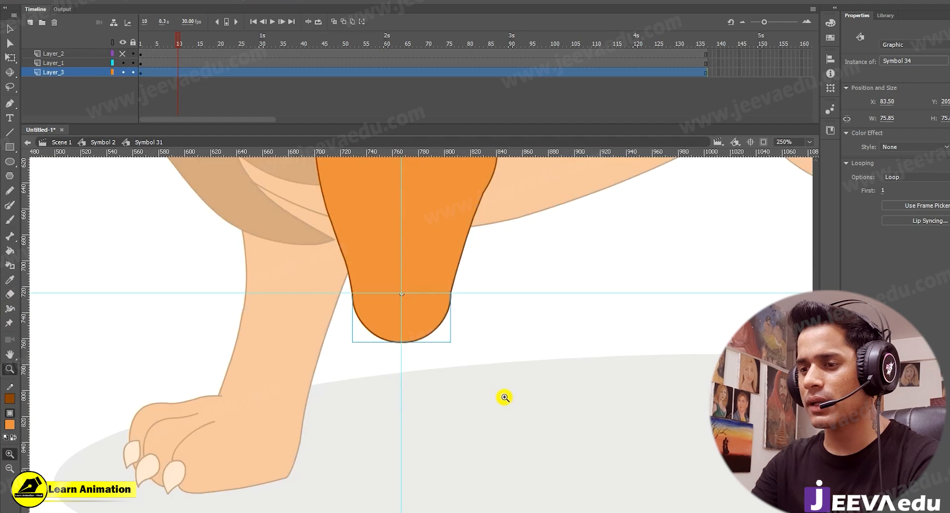
- Show Layer_2 and select the lower leg symbol with Free Transform
key(v)
click(434, 319)
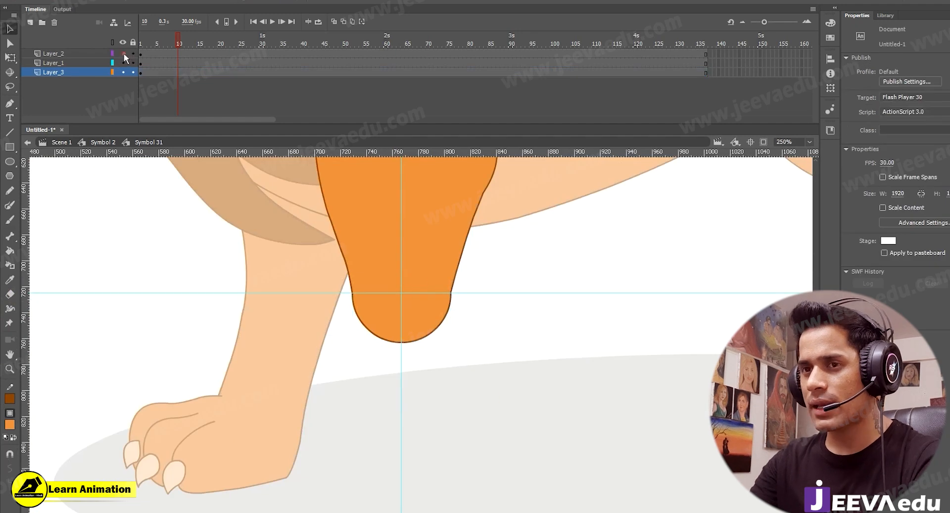
click(123, 53)
key(z)
click(397, 311)
key(v)
click(482, 429)
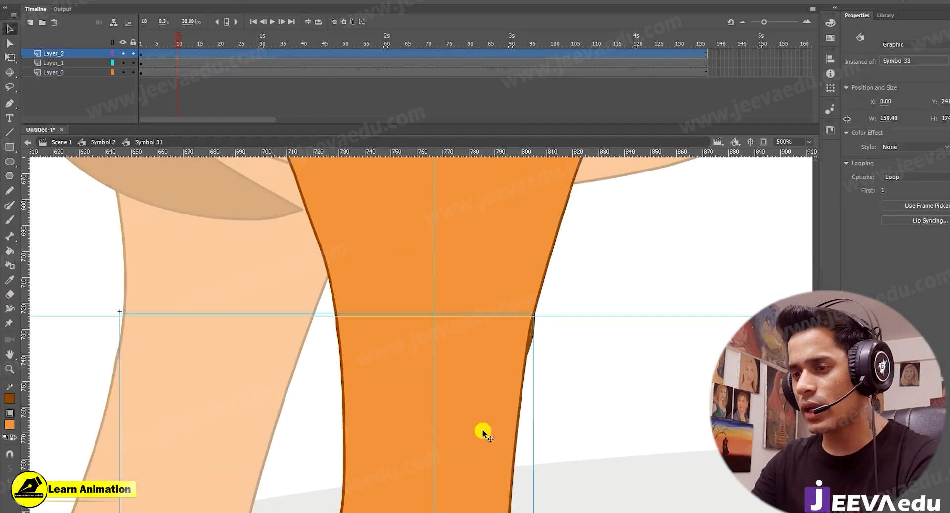
key(ctrl+minus)
key(q)
drag(385, 393, 465, 384)
- Move the lower leg symbol's transformation point exactly onto the intersection of the two knee guides
key(z)
key(ctrl+minus)
key(ctrl+minus)
key(ctrl+minus)
key(ctrl+minus)
key(ctrl+minus)
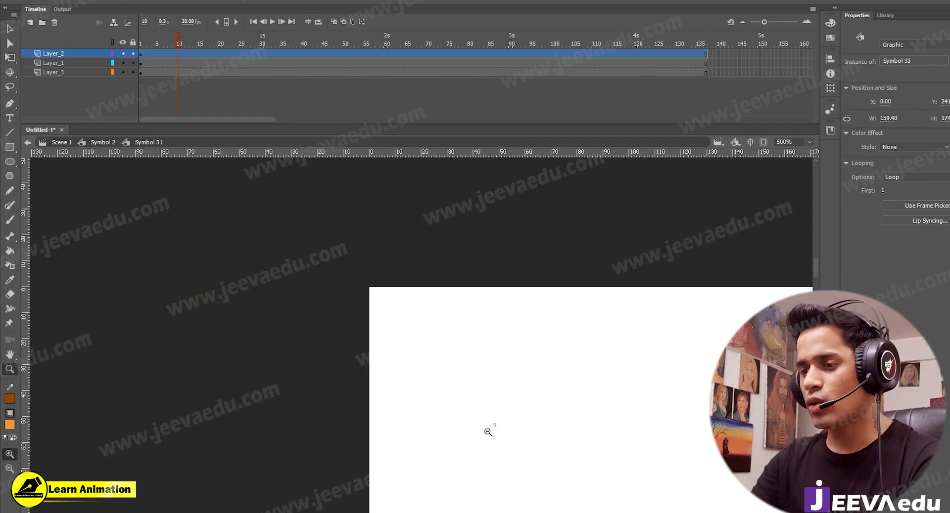
click(416, 351)
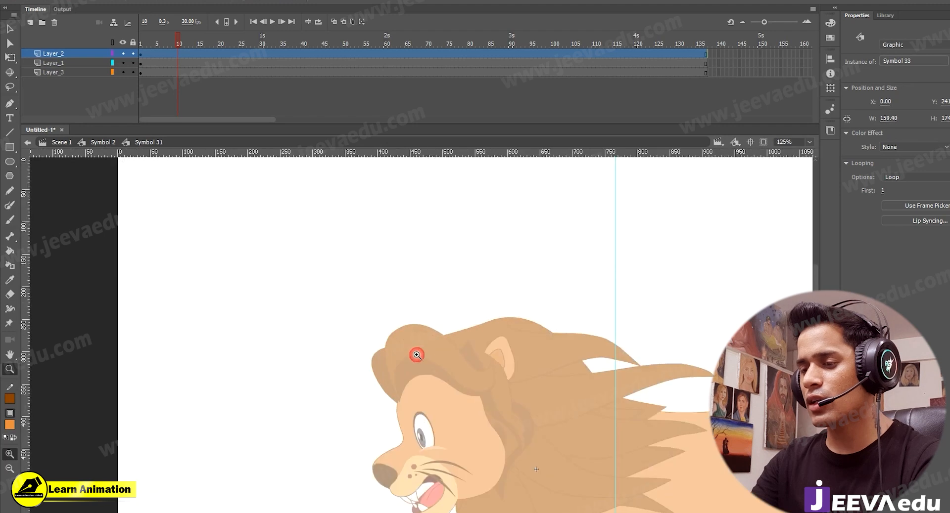
click(809, 143)
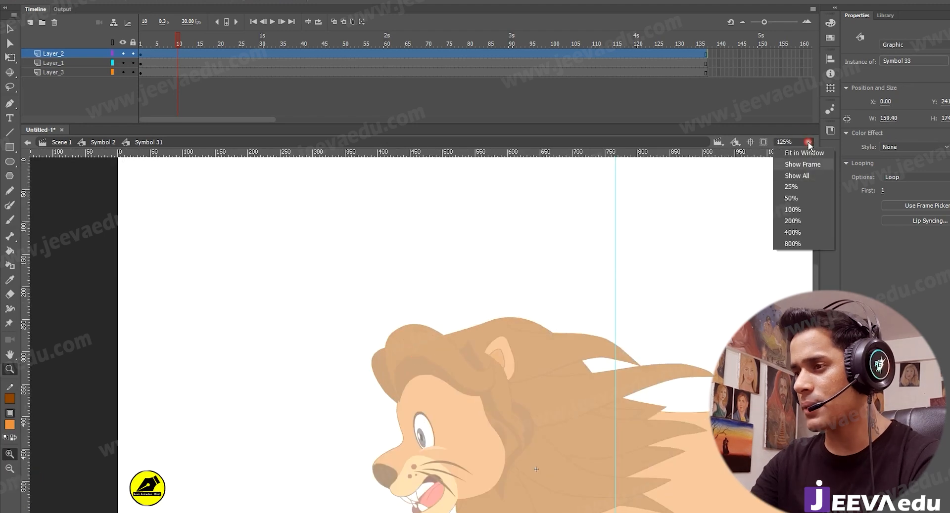
click(796, 164)
drag(345, 396, 377, 434)
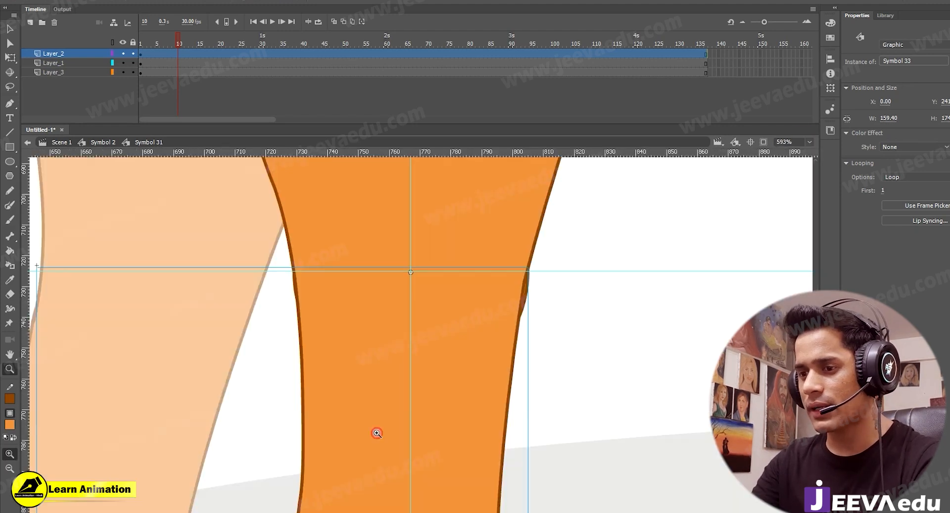
click(424, 333)
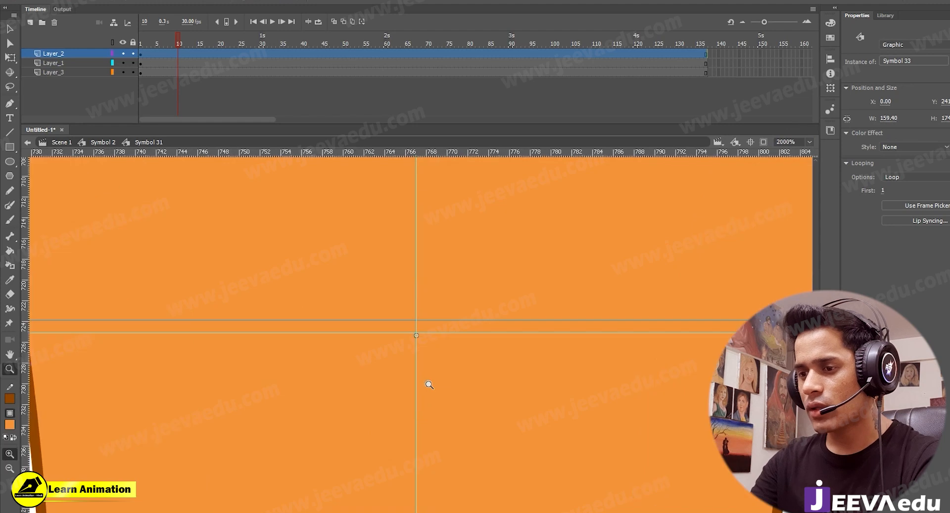
click(426, 384)
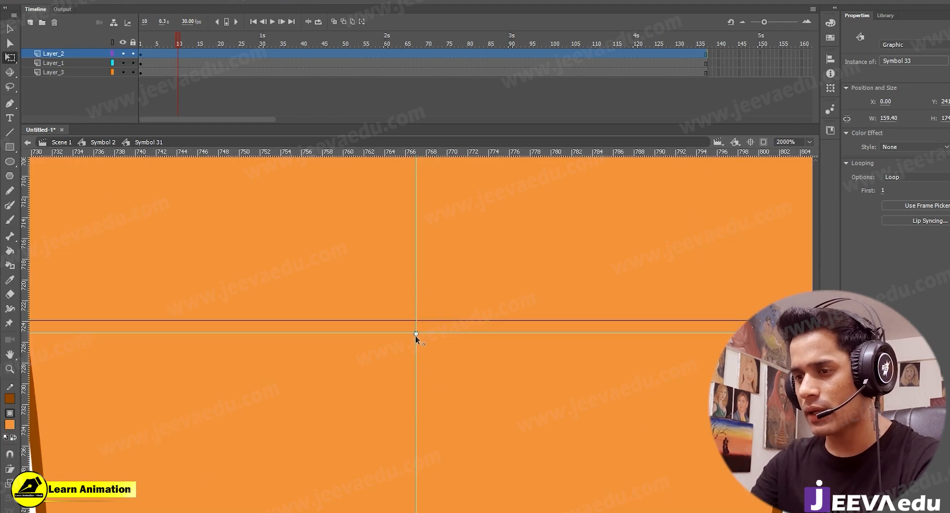
drag(415, 336, 416, 334)
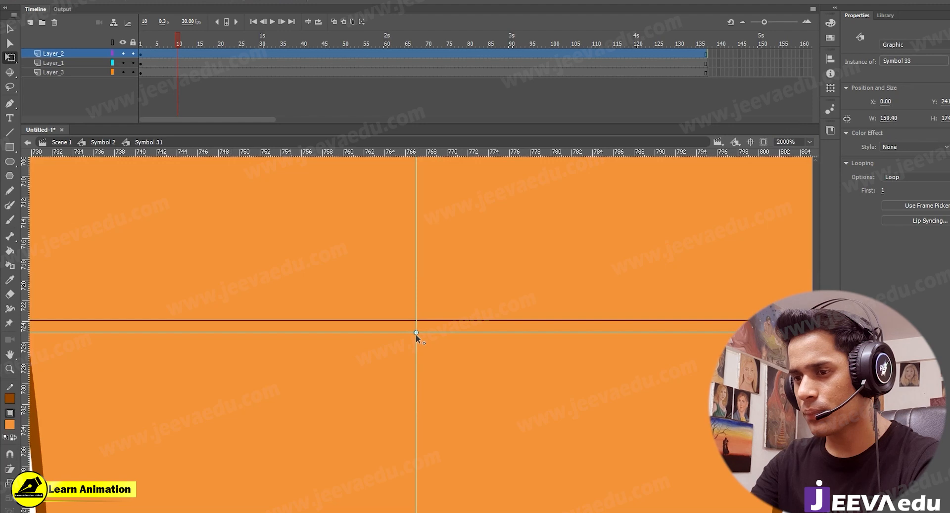
- Rotate the lower leg about its knee pivot to test the joint, and undo the rotation
key(ctrl+minus)
key(ctrl+minus)
key(ctrl+minus)
key(ctrl+minus)
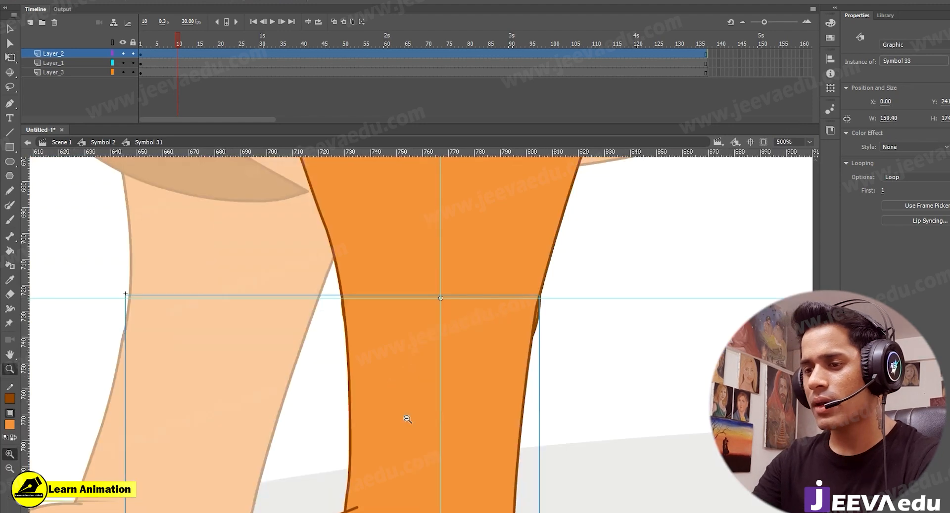
drag(363, 398, 438, 403)
key(z)
click(422, 311)
click(422, 311)
click(422, 311)
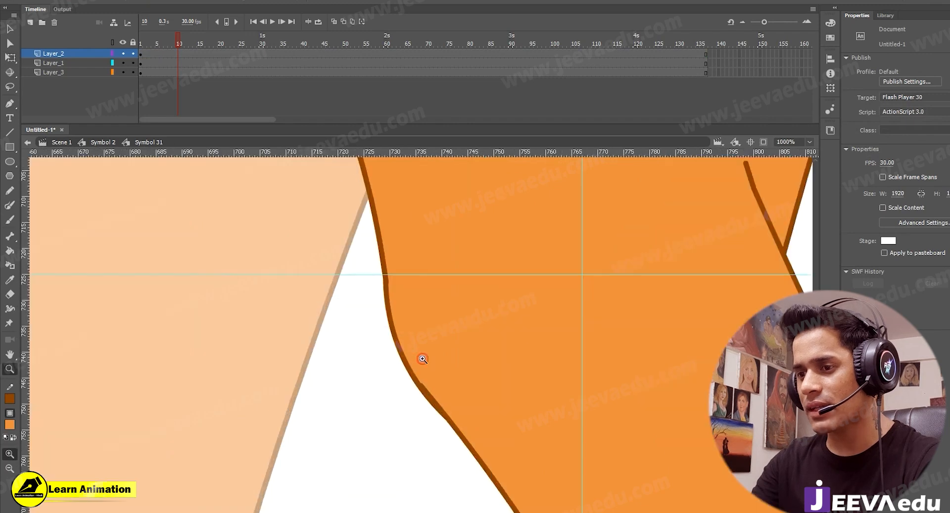
key(ctrl+z)
key(ctrl+z)
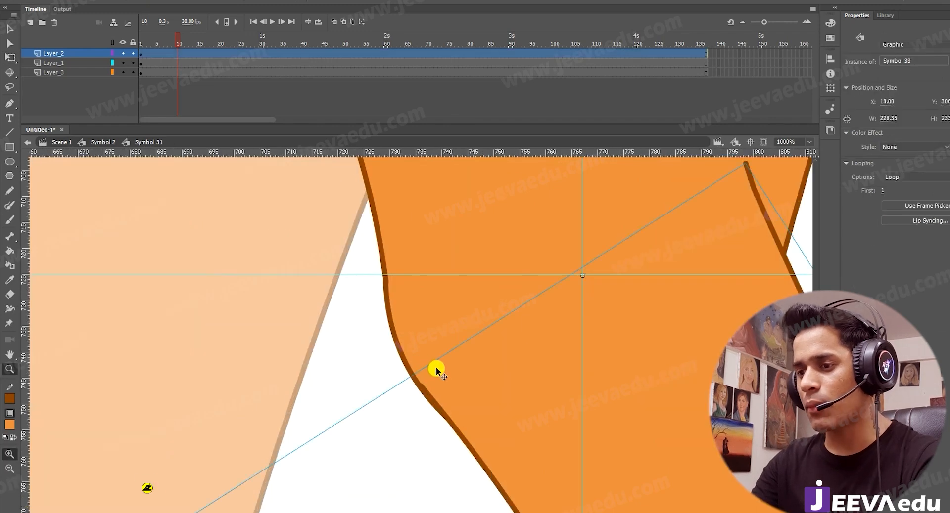
- Examine where the knee circle's edge meets the back outline of the lower leg
alt+click(452, 362)
alt+click(507, 333)
click(468, 338)
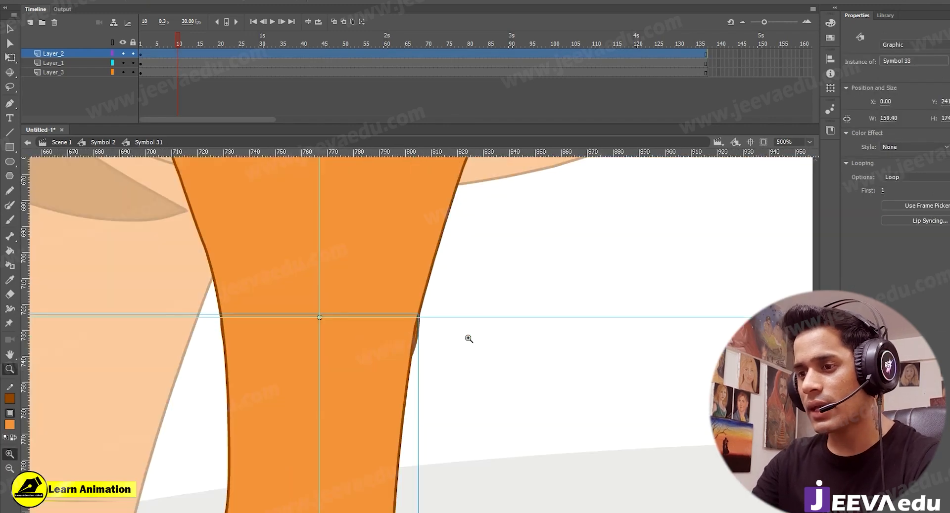
click(365, 344)
key(v)
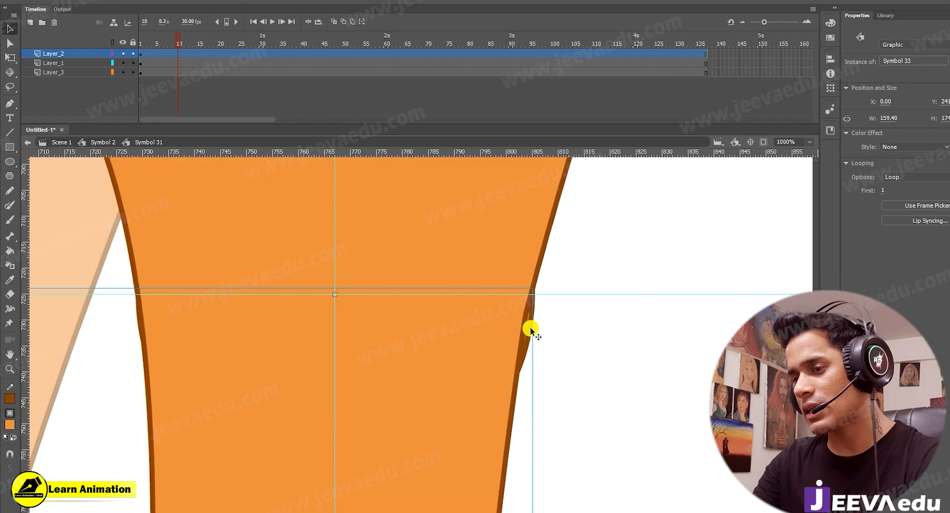
key(z)
alt+click(467, 344)
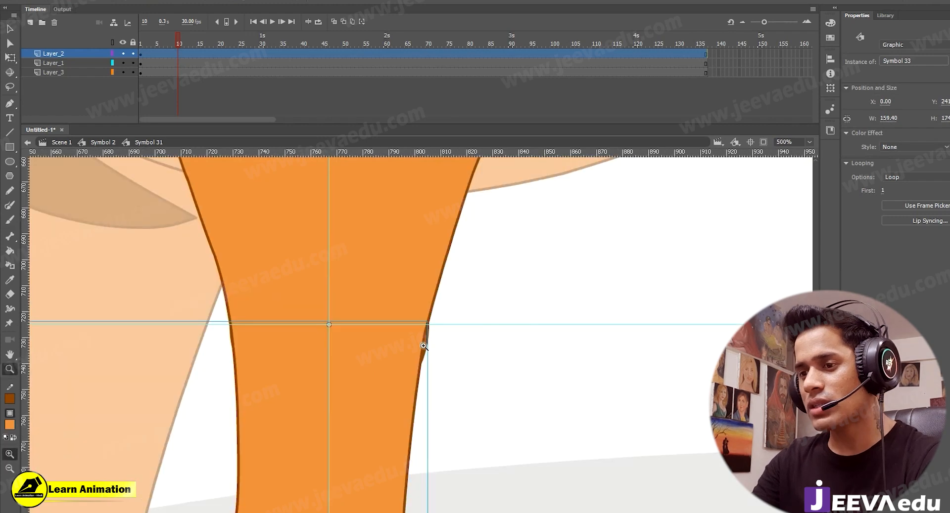
click(424, 339)
alt+click(363, 369)
alt+click(363, 368)
click(418, 319)
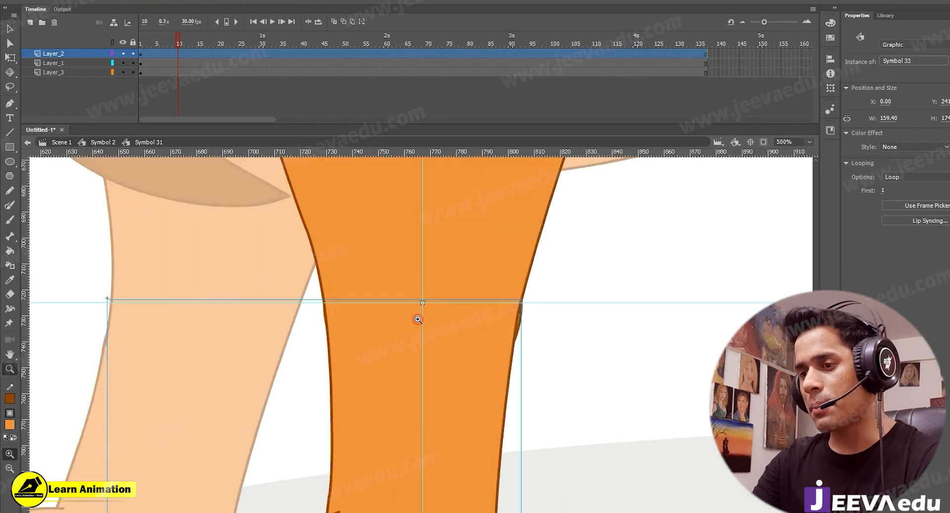
- Remove the horizontal and vertical guides from the stage
key(v)
drag(674, 304, 662, 152)
drag(422, 236, 1, 319)
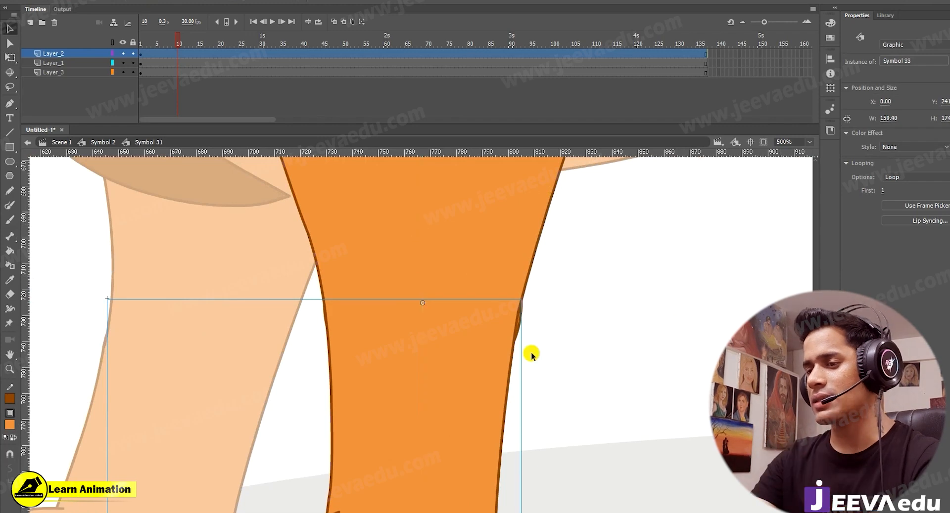
- Hide Layer_2 and open the knee circle symbol on Layer_3 for editing
click(122, 54)
click(485, 352)
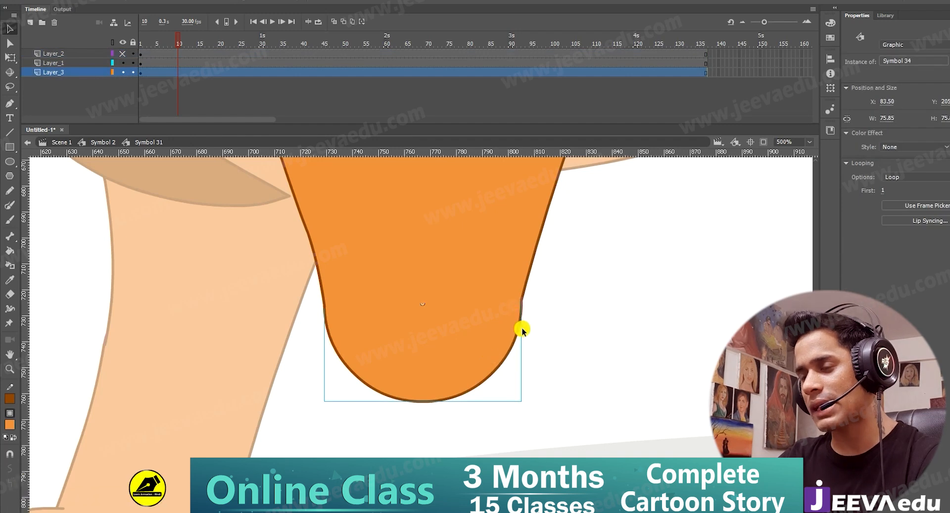
double_click(513, 335)
click(521, 341)
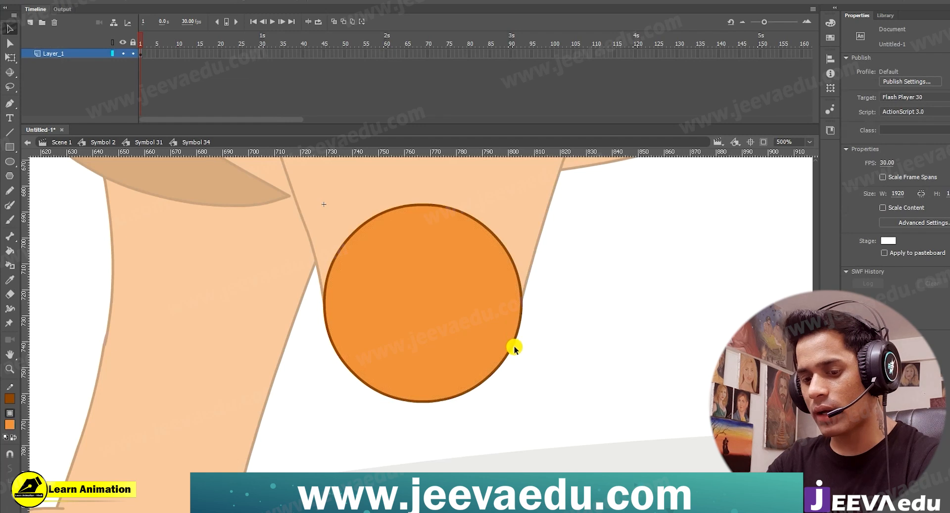
- Draw two crossing lines over the knee circle and bend the back outline segment between them slightly inward
key(n)
drag(449, 187, 473, 450)
key(v)
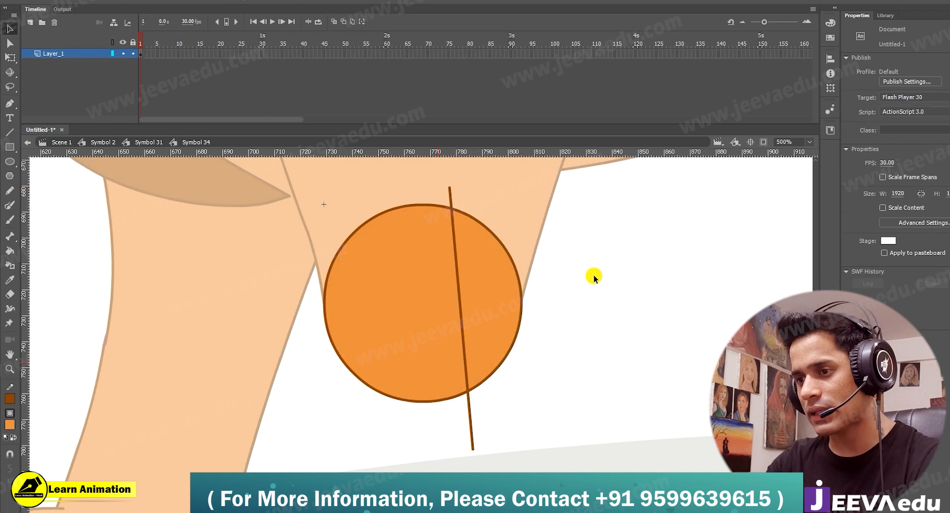
key(n)
drag(548, 293, 439, 332)
key(v)
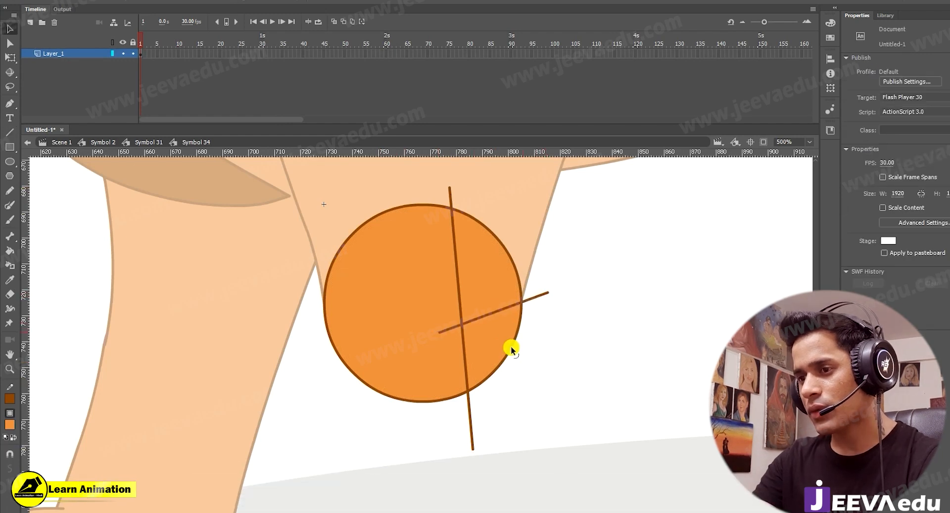
drag(510, 346, 501, 355)
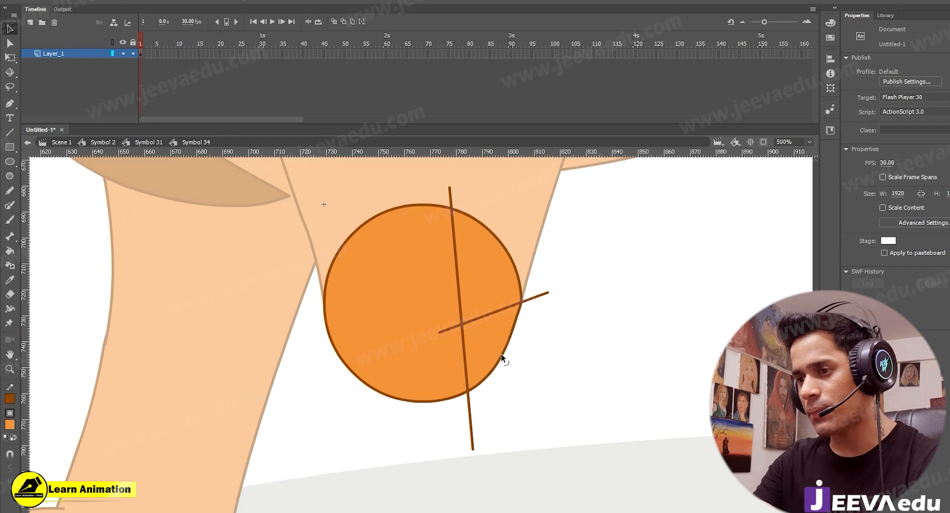
- Delete every segment of the two helper lines, leaving only the reshaped knee circle
click(532, 298)
key(Delete)
click(482, 313)
click(485, 316)
key(Delete)
click(455, 256)
key(Delete)
click(450, 198)
key(Delete)
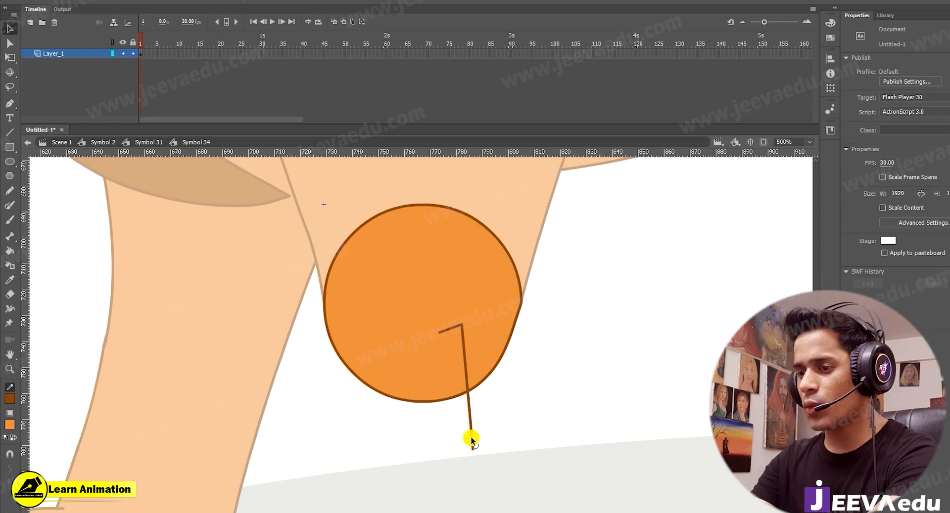
click(471, 440)
key(Delete)
click(464, 378)
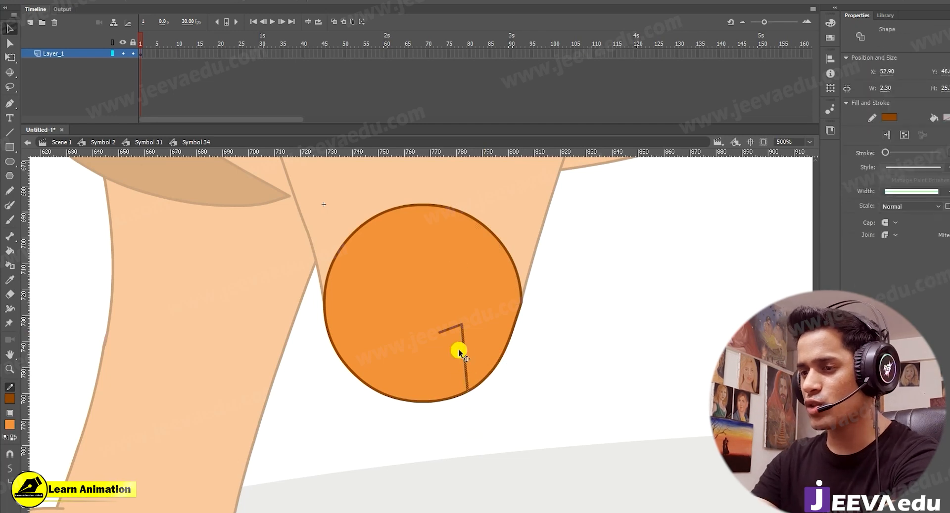
key(Delete)
click(454, 330)
key(Delete)
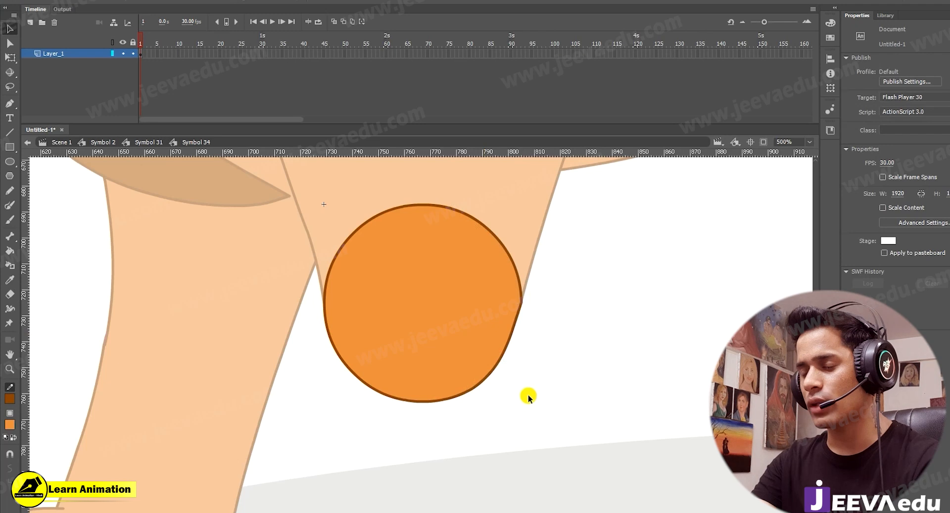
- Return to the leg symbol, Symbol 31, and show Layer_2 again
double_click(495, 414)
click(453, 352)
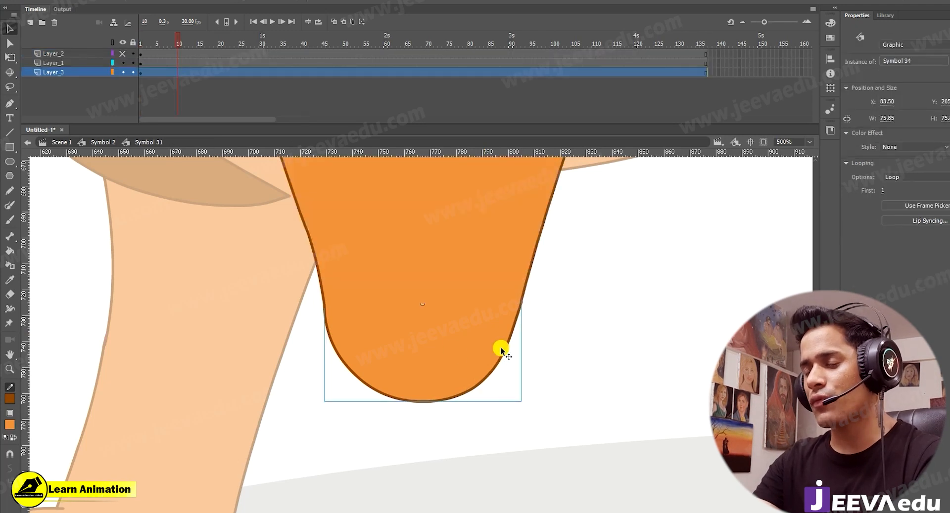
click(535, 325)
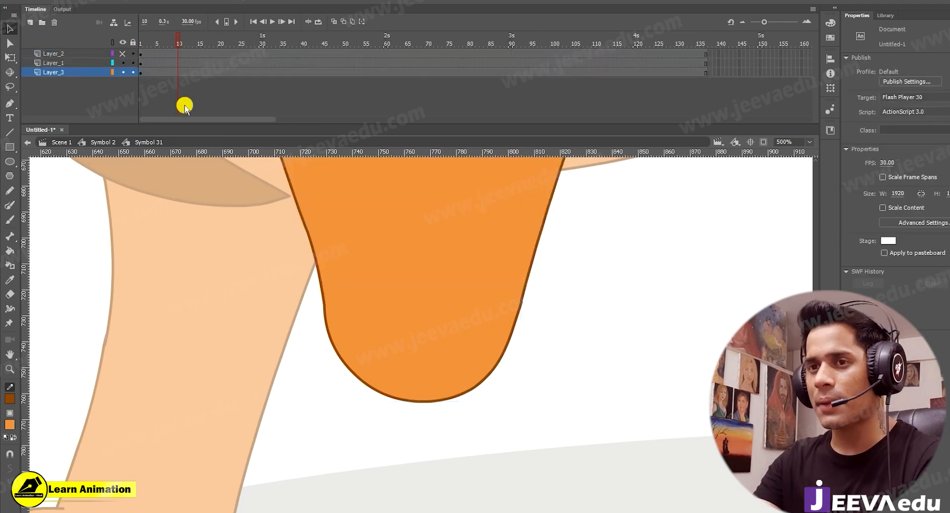
click(124, 53)
click(528, 316)
- Rotate the lower leg forward and up about the knee with Free Transform to test the joint, and undo the rotation
key(z)
alt+click(491, 371)
alt+click(433, 400)
key(v)
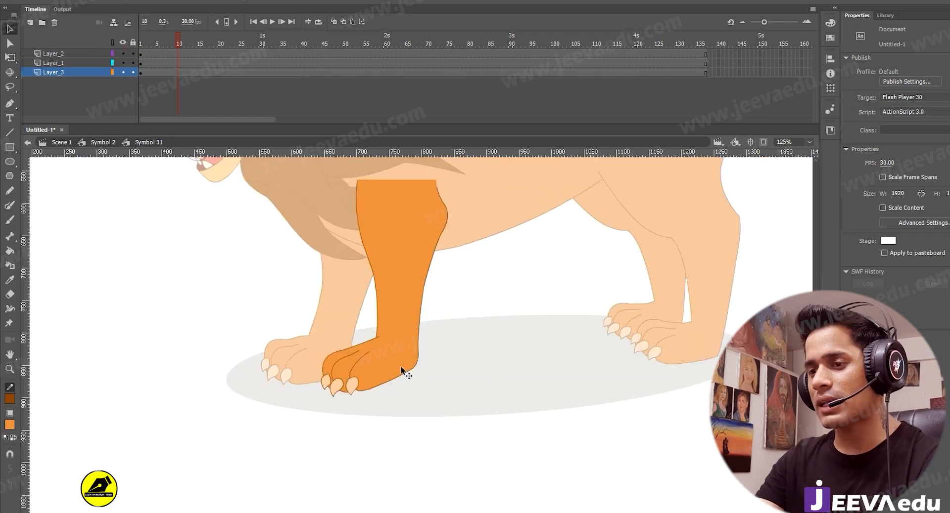
click(401, 367)
key(q)
drag(417, 397, 345, 393)
click(487, 306)
click(439, 353)
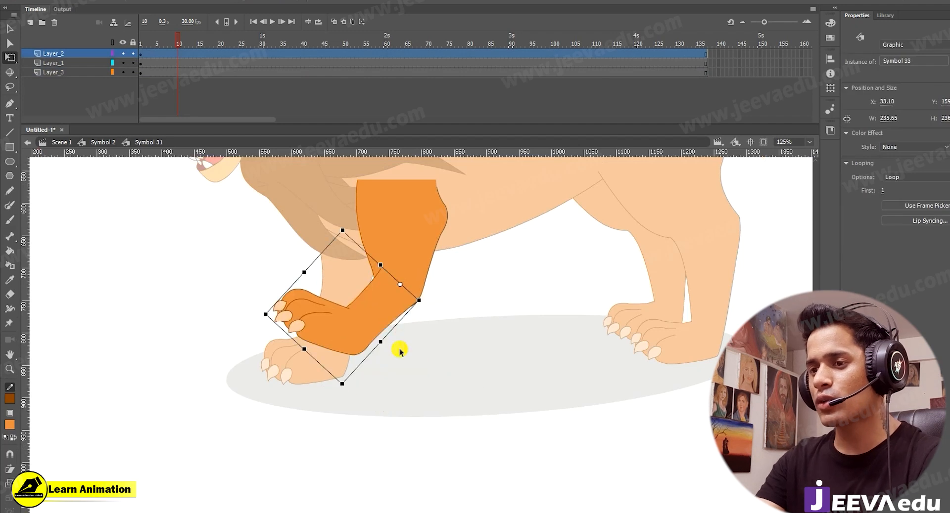
key(ctrl+z)
- Swing the lower leg backward about the knee to check the bend, and undo the rotation
click(491, 325)
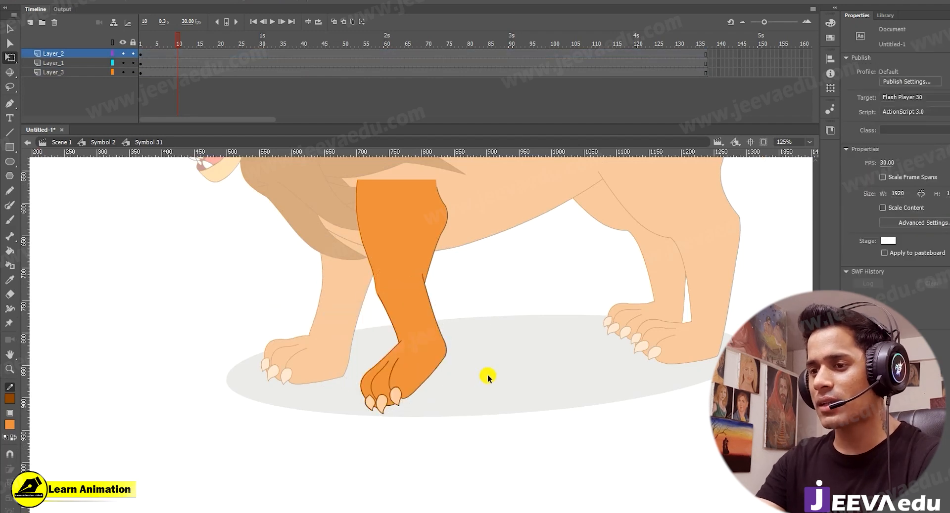
click(448, 379)
click(460, 352)
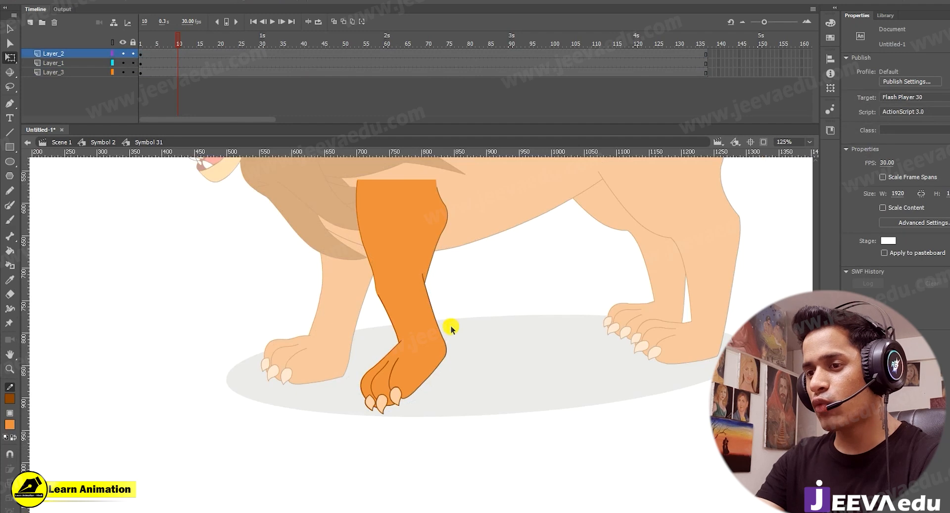
click(439, 338)
key(ctrl+z)
- Move the lower leg aside to expose the rounded knee joint behind it, and undo the move
key(z)
click(440, 315)
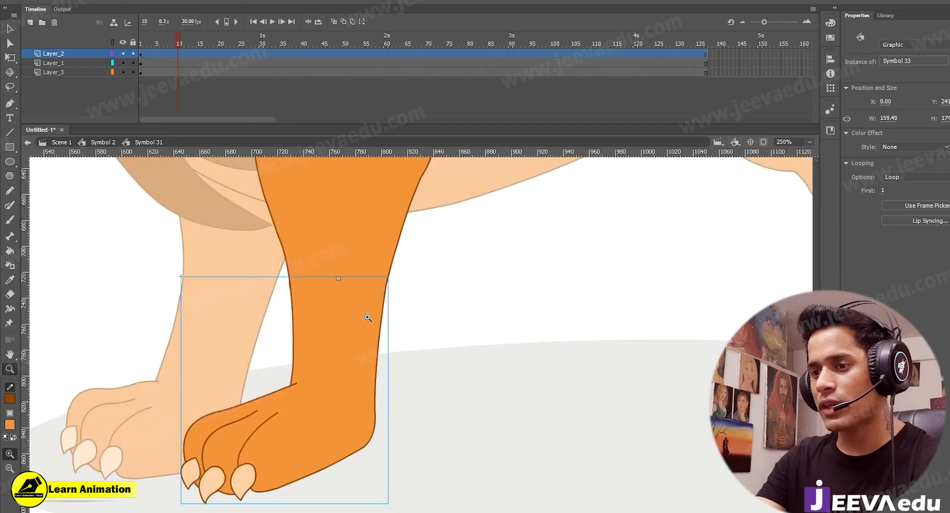
click(368, 317)
key(v)
click(579, 322)
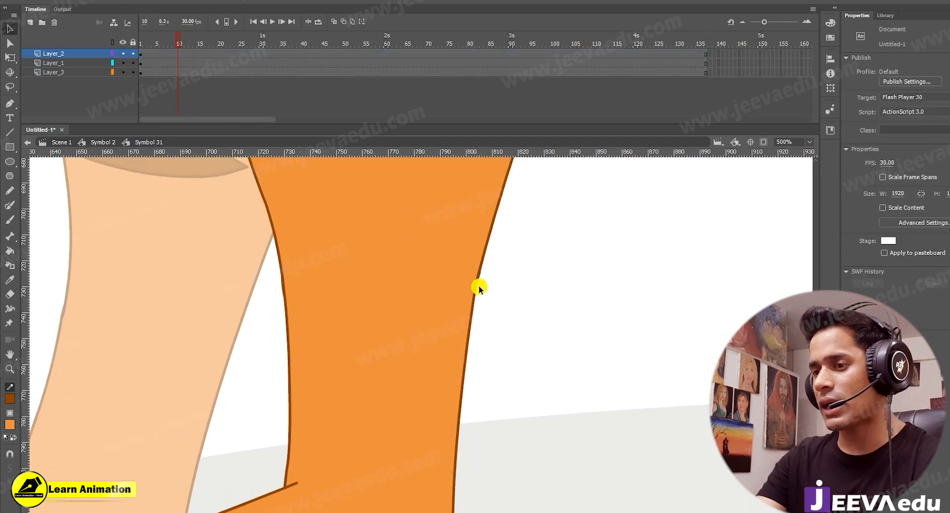
drag(309, 322, 513, 371)
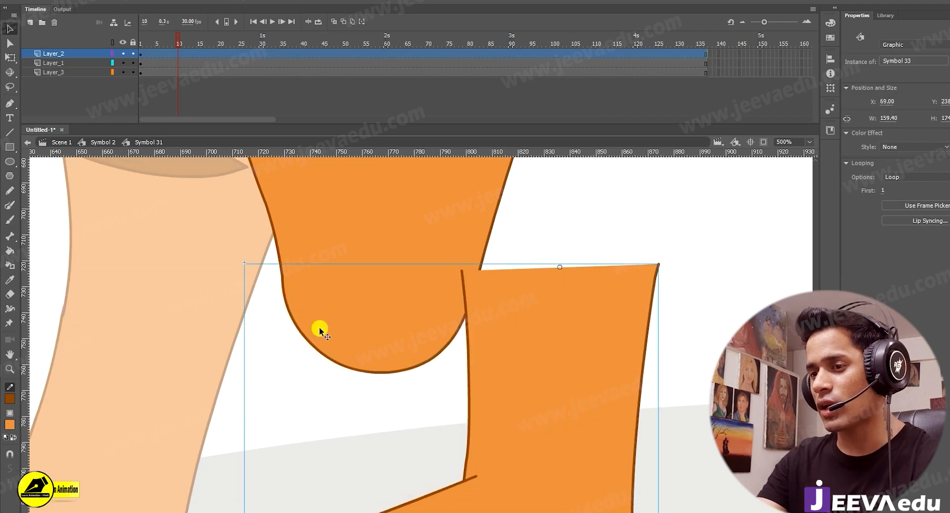
key(ctrl+z)
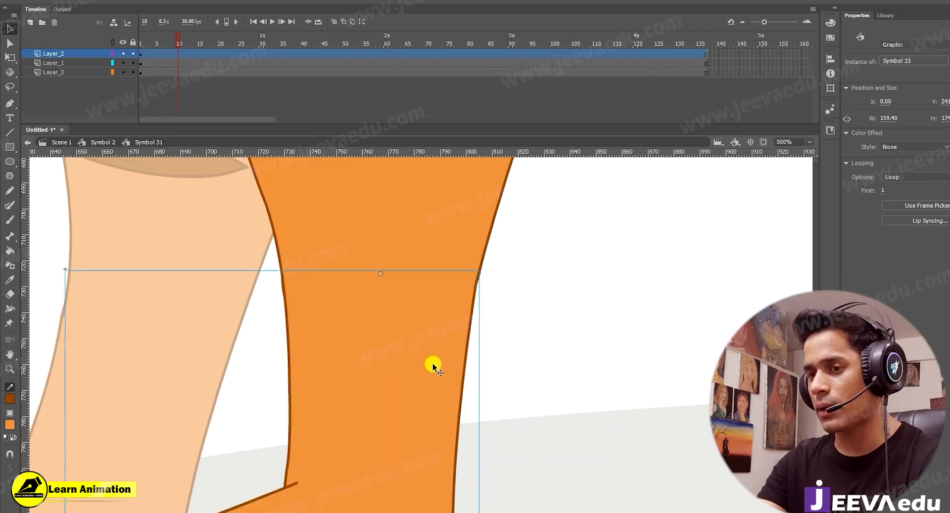
- Test the lower leg's rotation once more with Free Transform, and undo it
key(z)
alt+click(388, 360)
alt+click(368, 401)
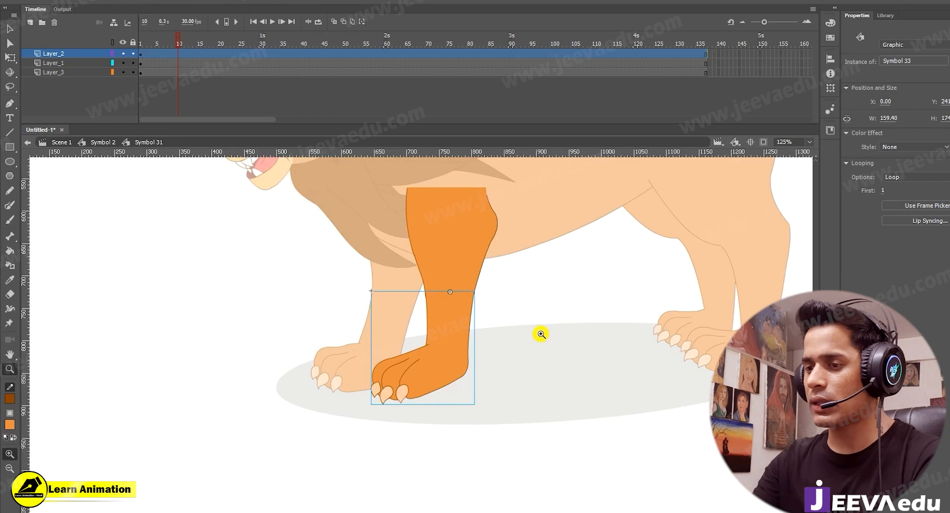
key(q)
drag(475, 404, 509, 410)
key(ctrl+z)
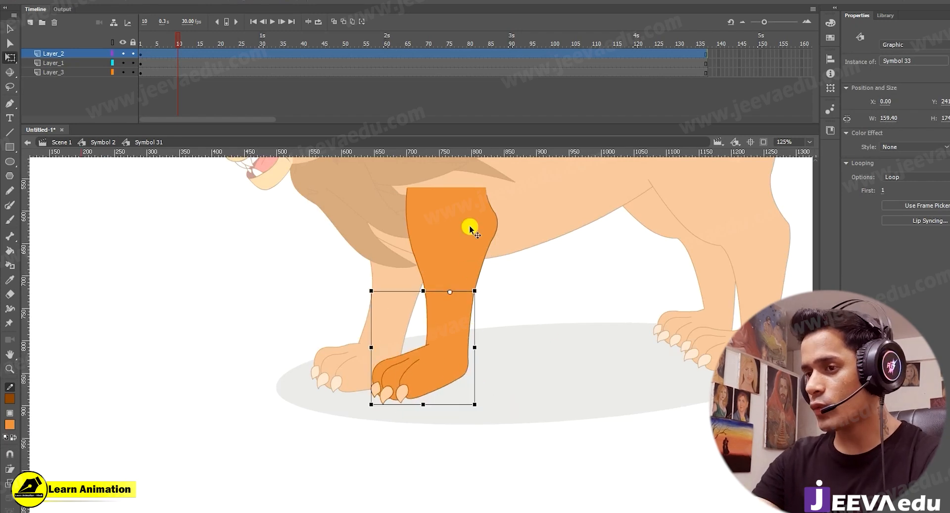
- Open the lower-leg symbol for editing at the ankle and deselect its artwork
key(v)
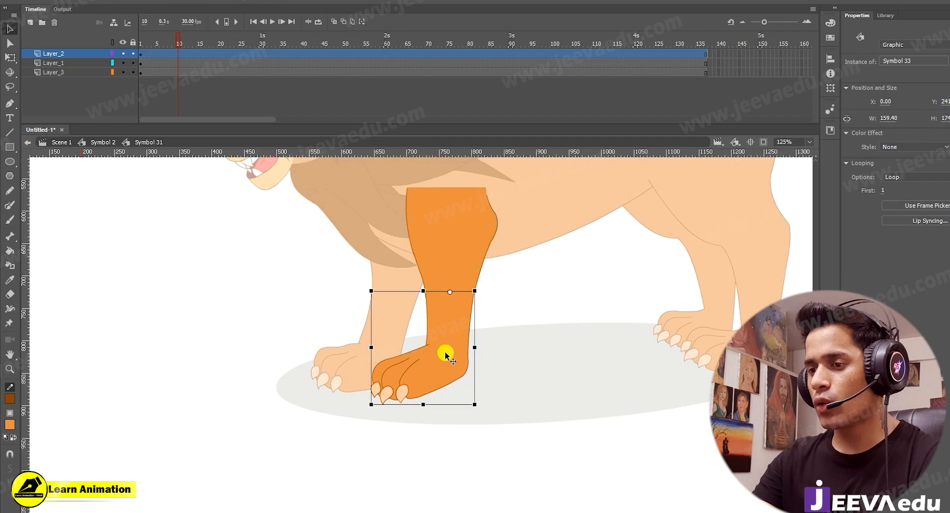
double_click(441, 361)
key(z)
click(442, 360)
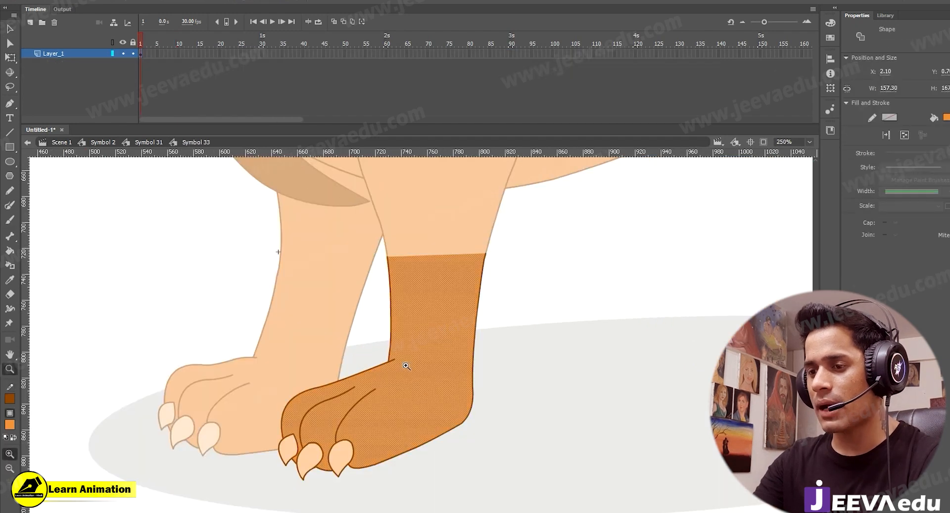
click(406, 366)
key(v)
click(351, 331)
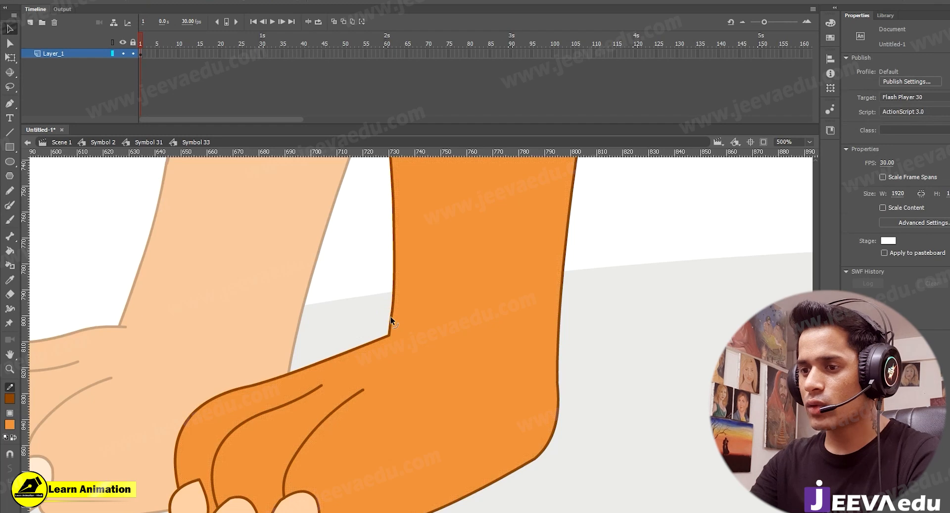
key(z)
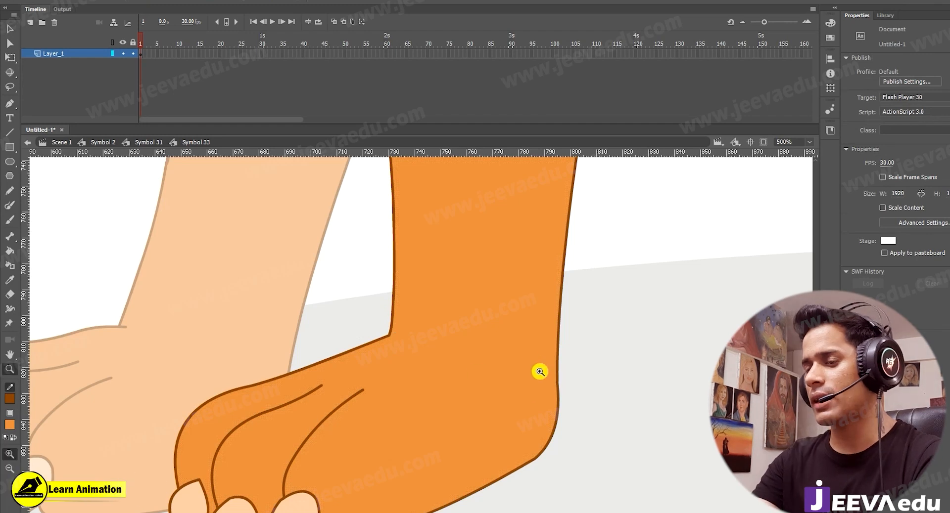
key(v)
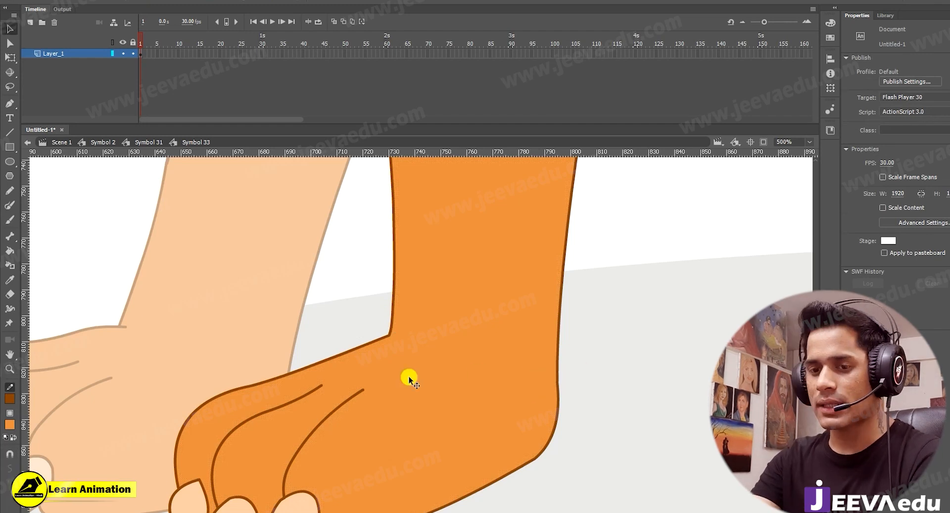
- Set the stroke colour to red and draw a straight cut line across the ankle, from the front bend past the heel side
click(9, 400)
click(49, 340)
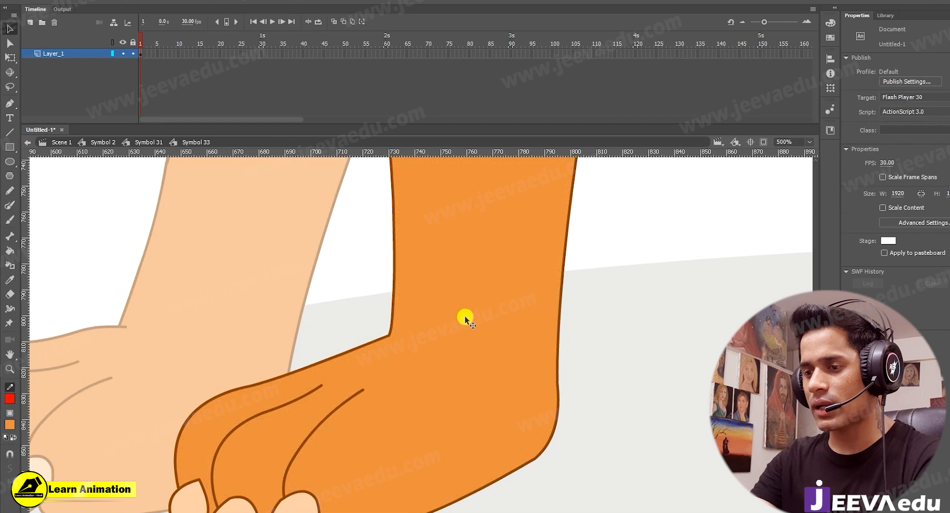
key(n)
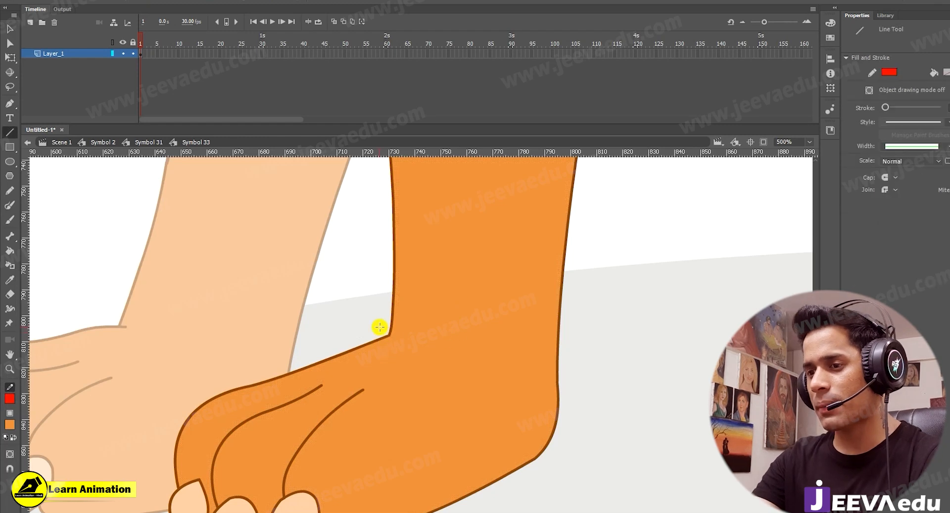
drag(381, 332, 610, 372)
- Convert the shin section above the red ankle line into a graphic symbol with the default name Symbol 35
key(z)
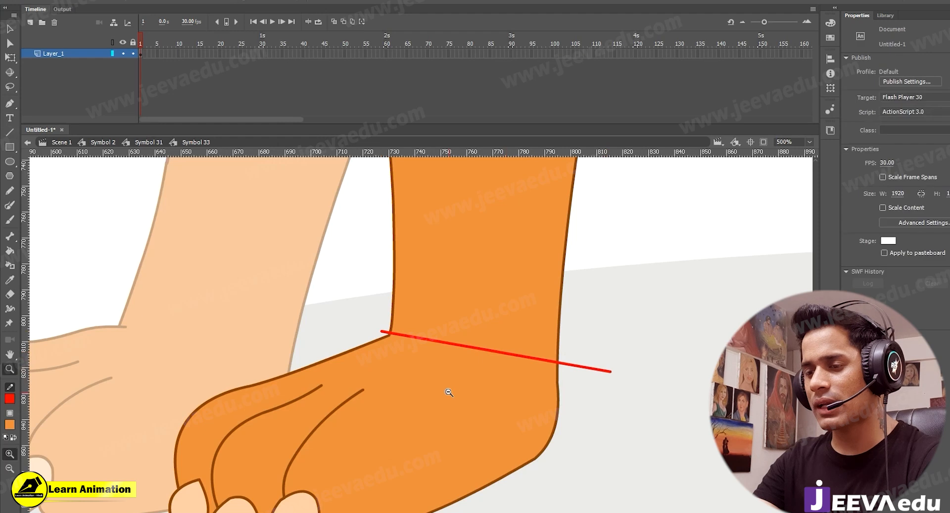
alt+click(450, 391)
key(v)
click(437, 372)
click(434, 250)
key(F8)
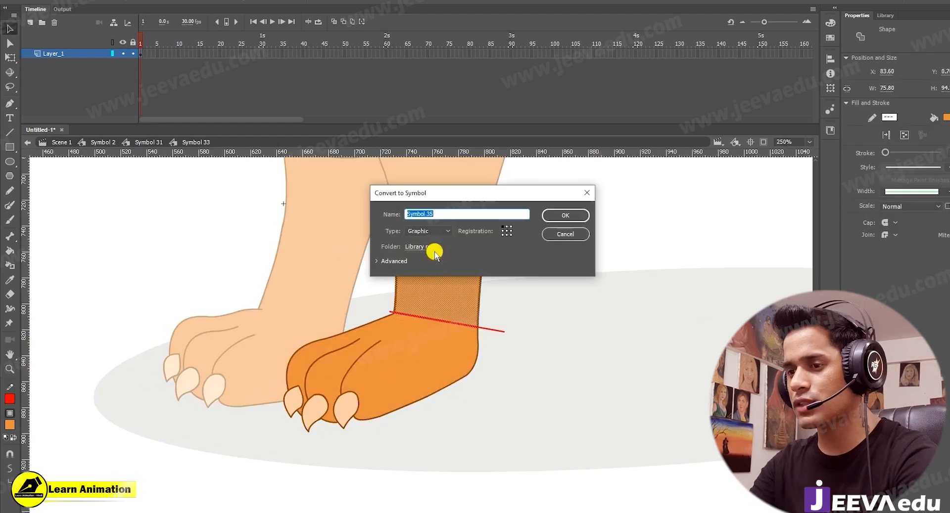
key(Return)
- Convert the paw artwork, including its claws, into a graphic symbol with the default name Symbol 36
drag(498, 226, 184, 483)
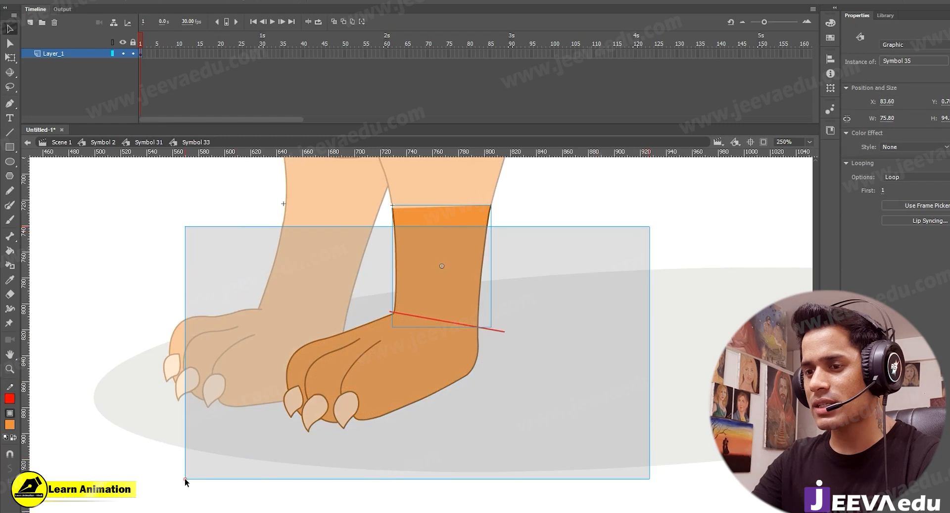
click(422, 295)
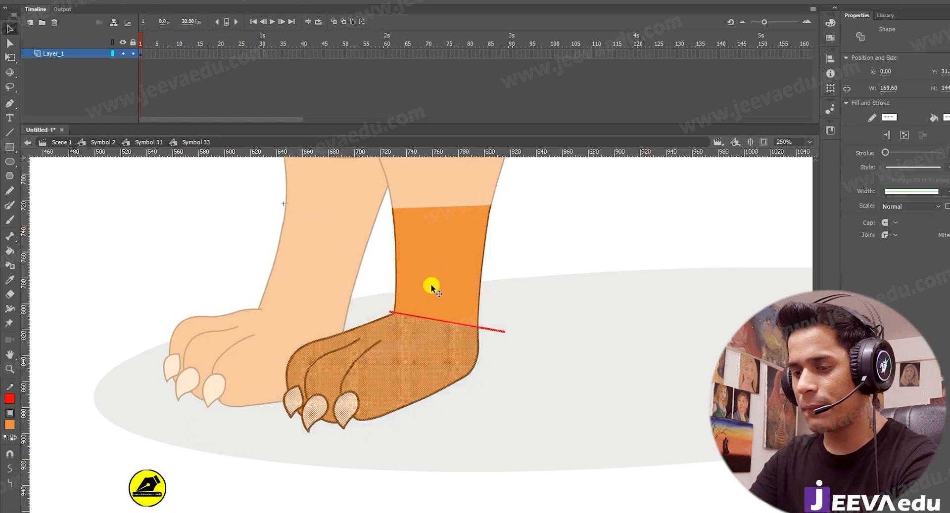
key(F8)
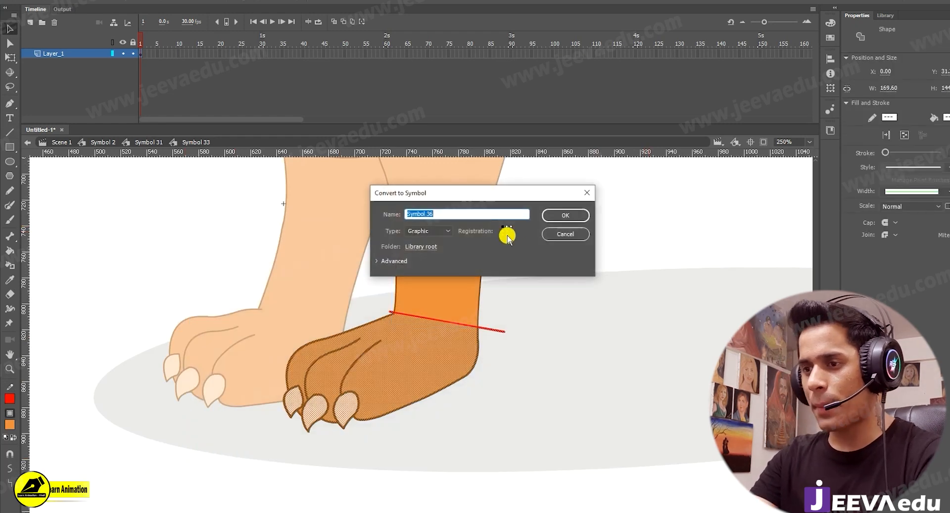
click(569, 216)
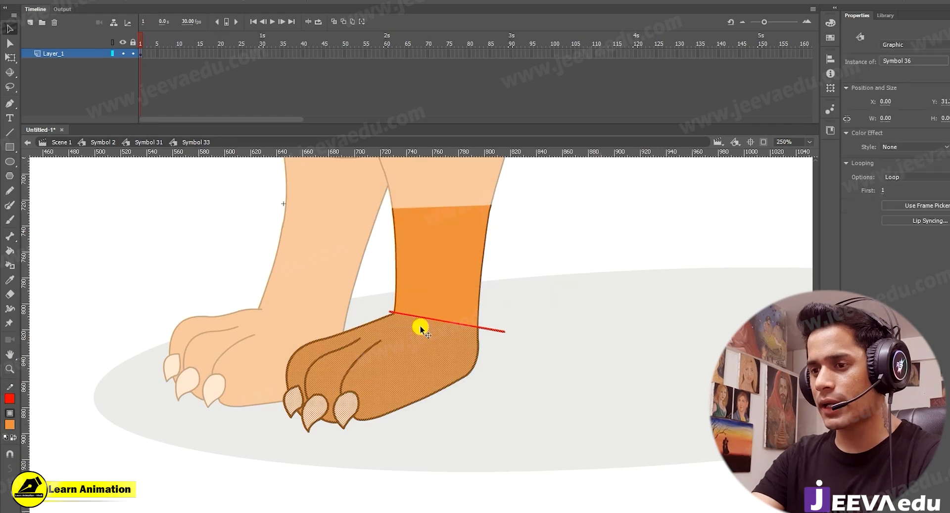
- Move the paw down to check that it separates from the shin, and undo the move
click(435, 304)
drag(392, 380, 392, 420)
key(ctrl+z)
- Open the shin symbol and delete the red cut line along its lower edge
click(450, 324)
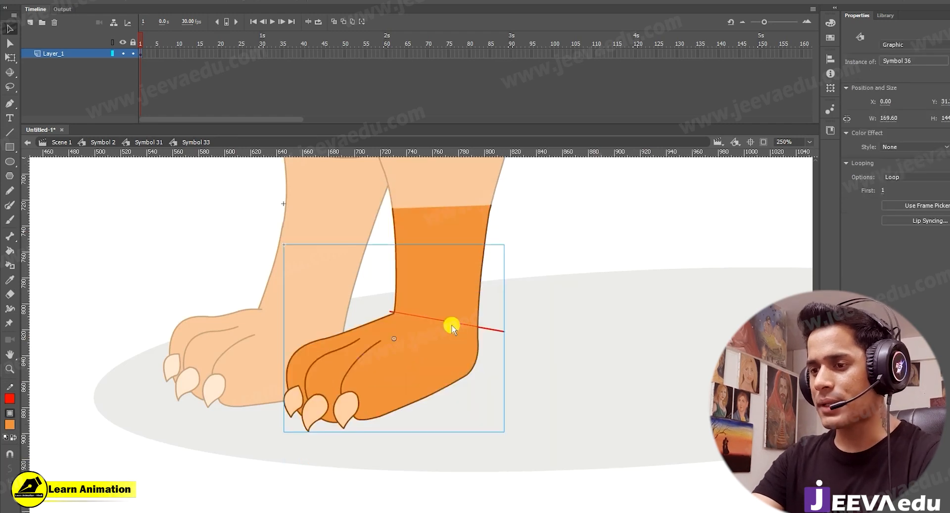
key(z)
click(447, 319)
key(v)
double_click(446, 325)
click(429, 375)
click(426, 349)
key(Delete)
- Open the paw symbol and delete the red line stubs on both sides of the ankle
click(515, 360)
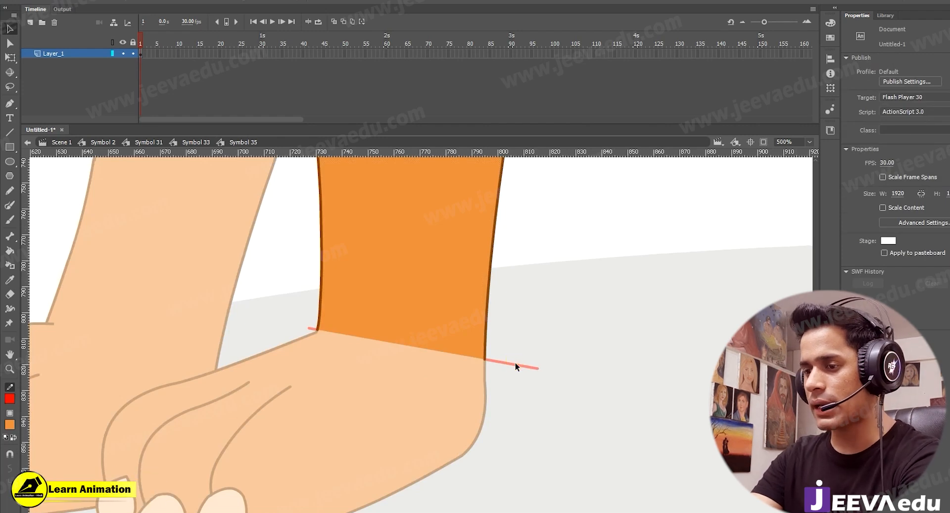
double_click(515, 363)
click(515, 366)
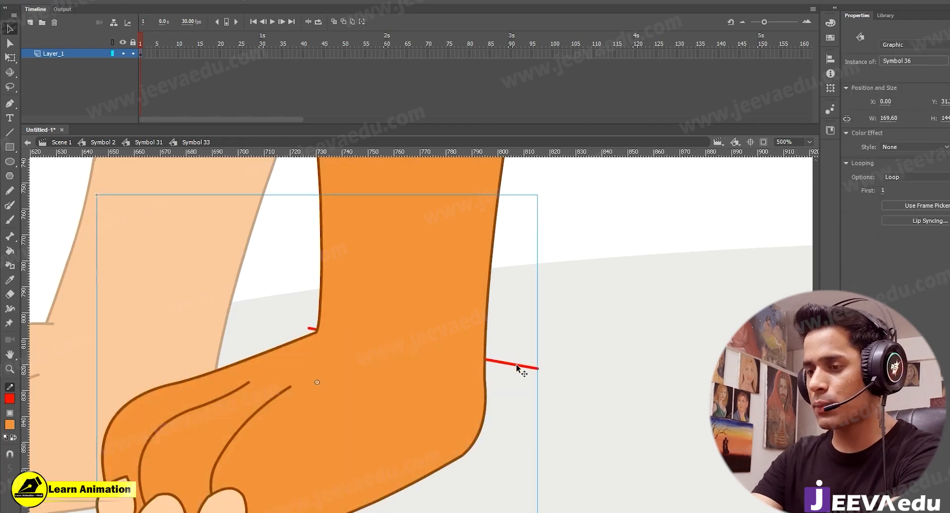
double_click(516, 365)
click(523, 368)
key(Delete)
click(310, 330)
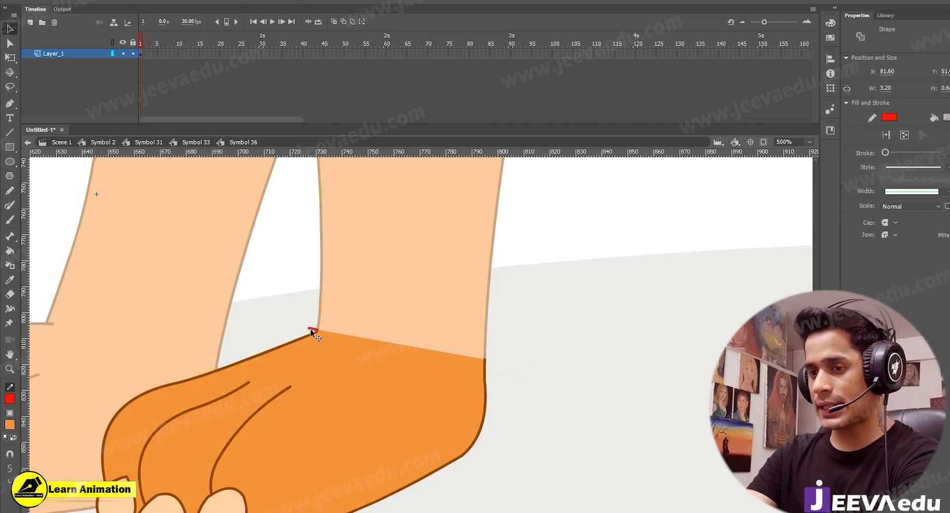
key(Delete)
- Delete the tiny leftover outline stub at the paw's front ankle corner, adjust the remaining outline end to the corner, and leave the symbol
click(328, 360)
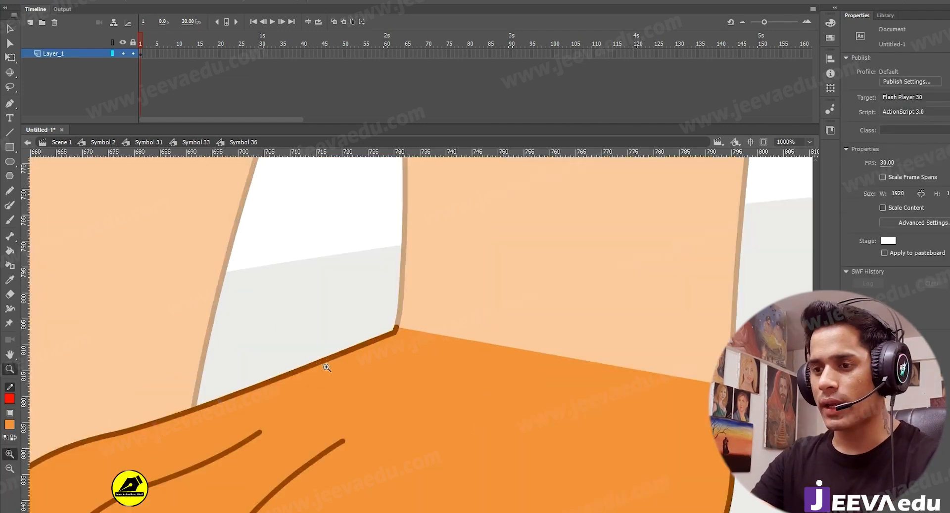
click(424, 295)
alt+click(528, 407)
alt+click(524, 414)
alt+click(525, 415)
key(z)
click(515, 409)
alt+click(515, 408)
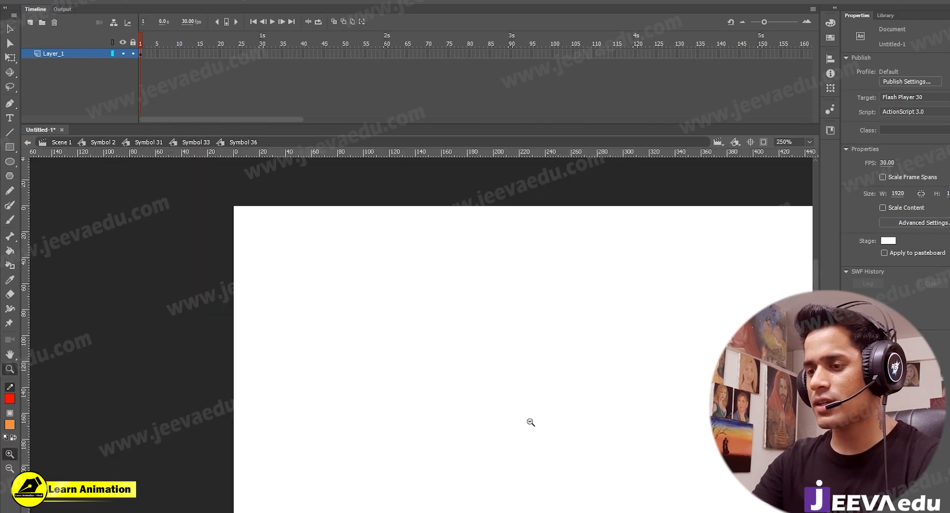
alt+click(530, 421)
alt+click(525, 408)
alt+click(521, 414)
click(410, 394)
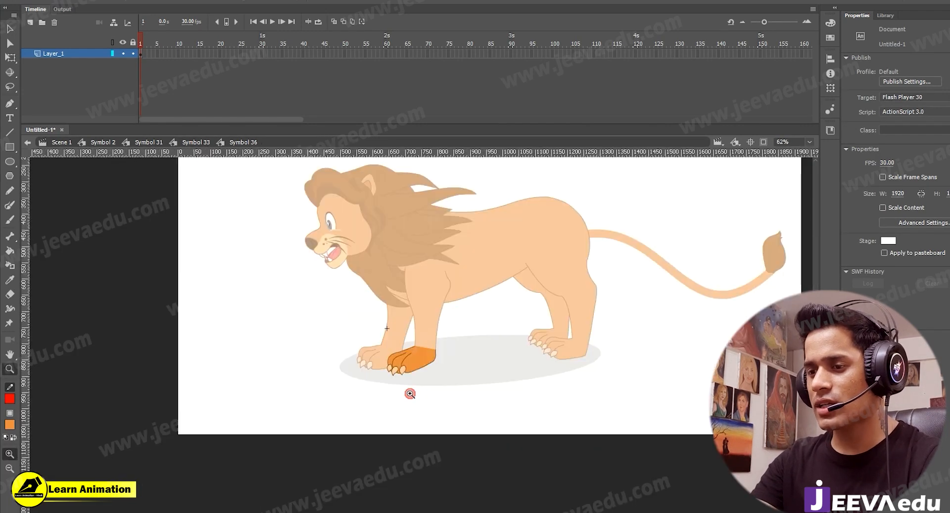
click(410, 394)
click(412, 321)
click(346, 311)
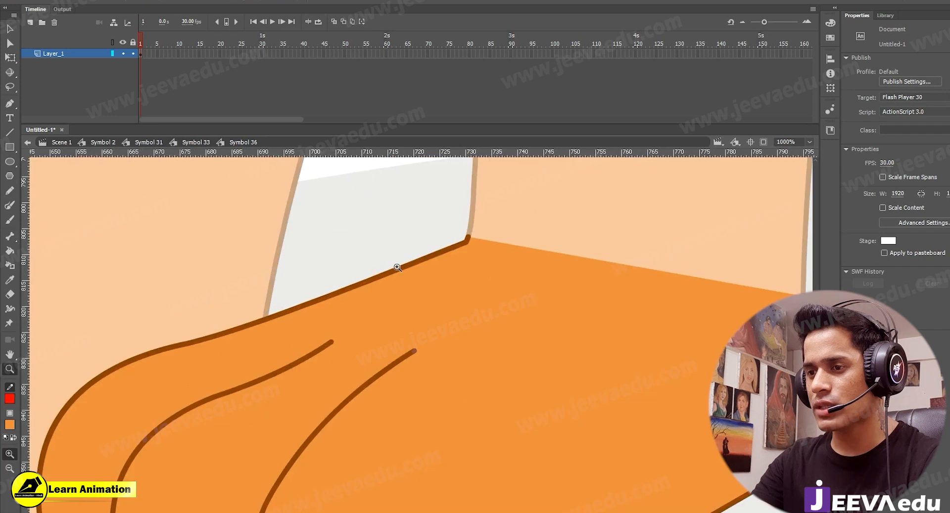
click(395, 267)
key(v)
click(564, 286)
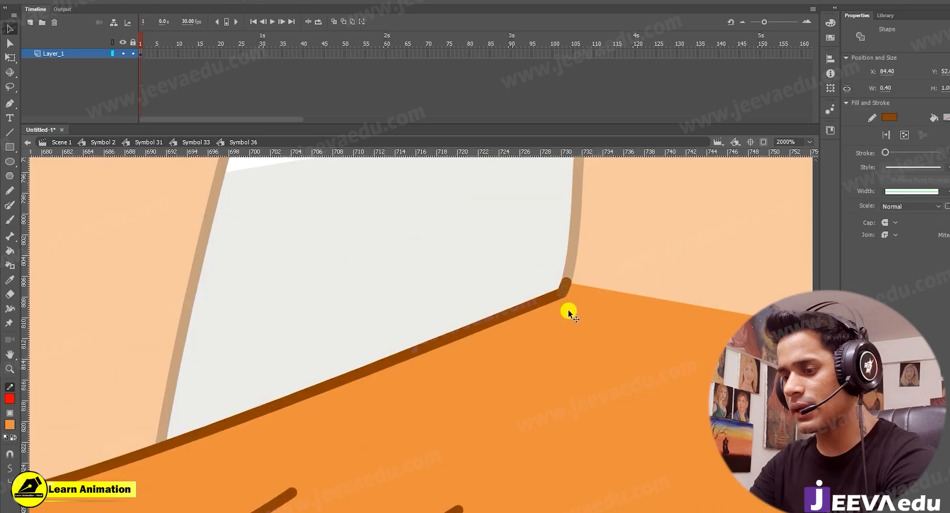
key(Delete)
drag(564, 292, 567, 284)
key(z)
alt+click(574, 295)
alt+click(551, 310)
alt+click(511, 397)
scroll(322, 399, up, 1)
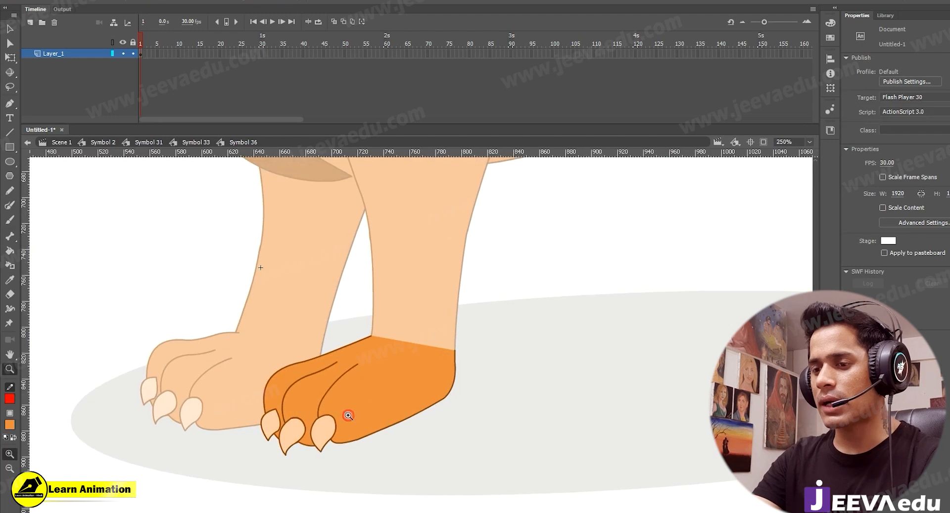
key(v)
double_click(357, 295)
- Reopen the paw symbol, clear the stray leftovers above the paw, and return to the lower-leg symbol
key(ctrl+minus)
mouse_move(419, 373)
mouse_down()
mouse_move(419, 387)
mouse_move(420, 373)
mouse_up()
key(ctrl+equal)
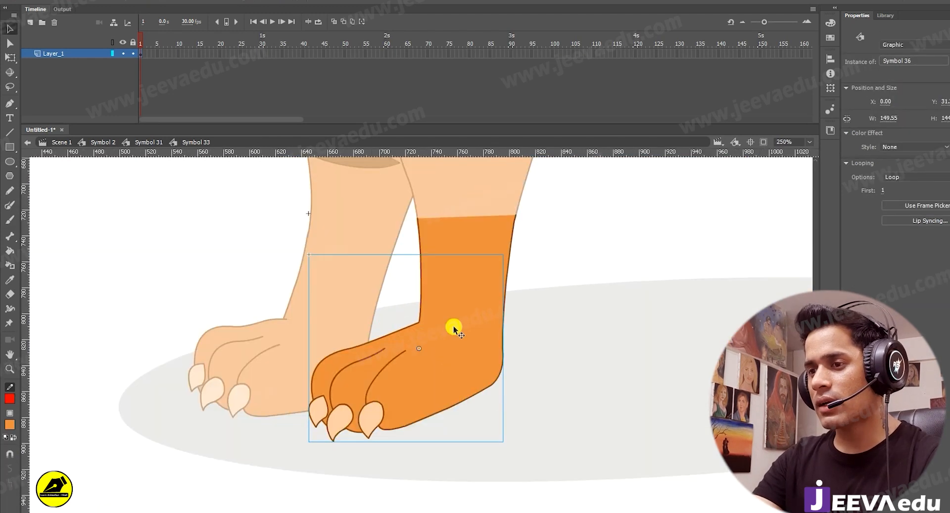
double_click(431, 361)
drag(554, 216, 252, 295)
click(252, 295)
drag(564, 229, 316, 267)
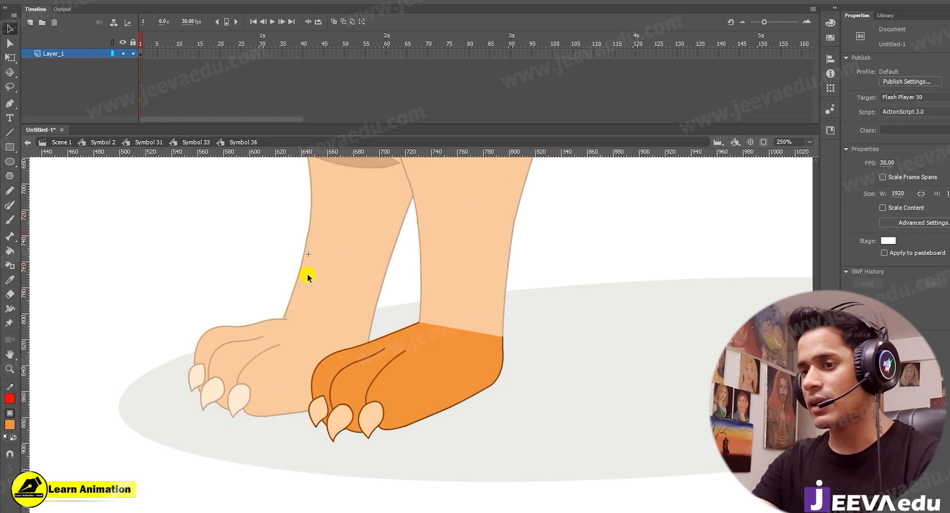
double_click(364, 304)
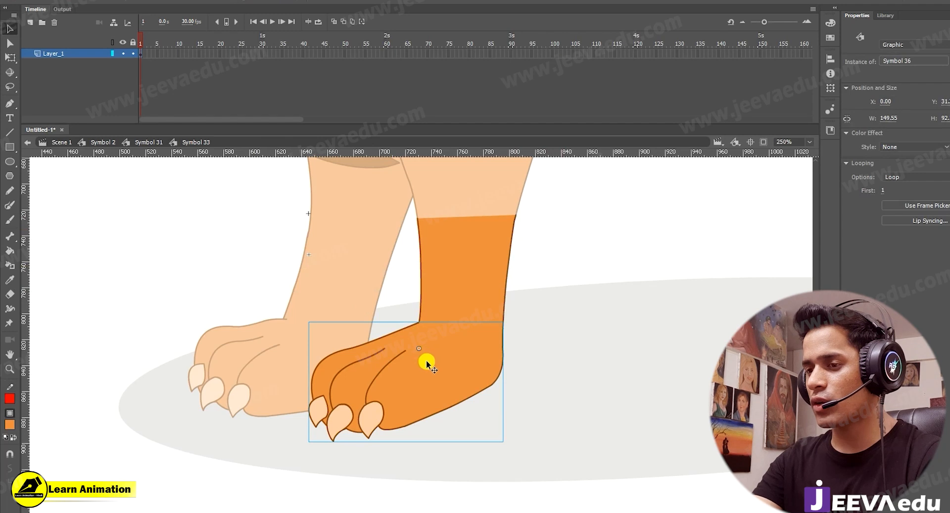
- Cut the paw symbol and paste it in place on a new layer above the shin
drag(450, 390, 453, 420)
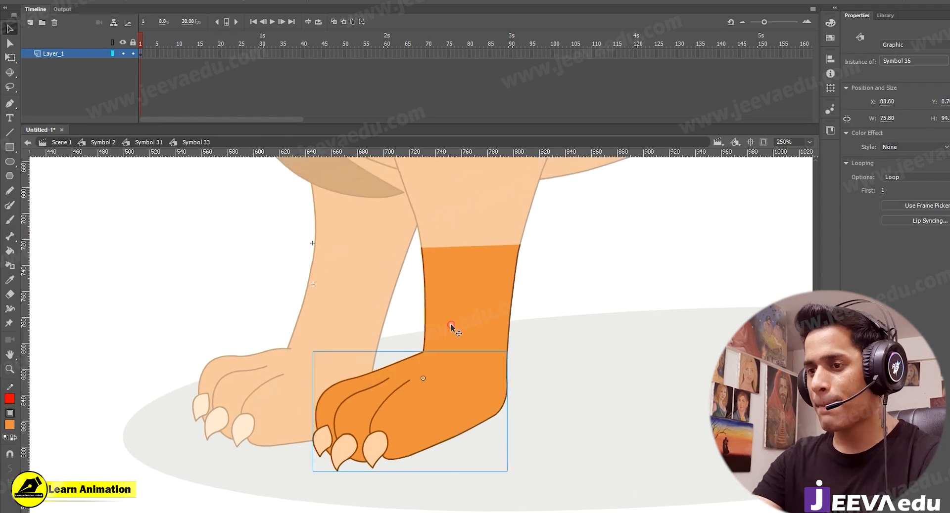
click(440, 392)
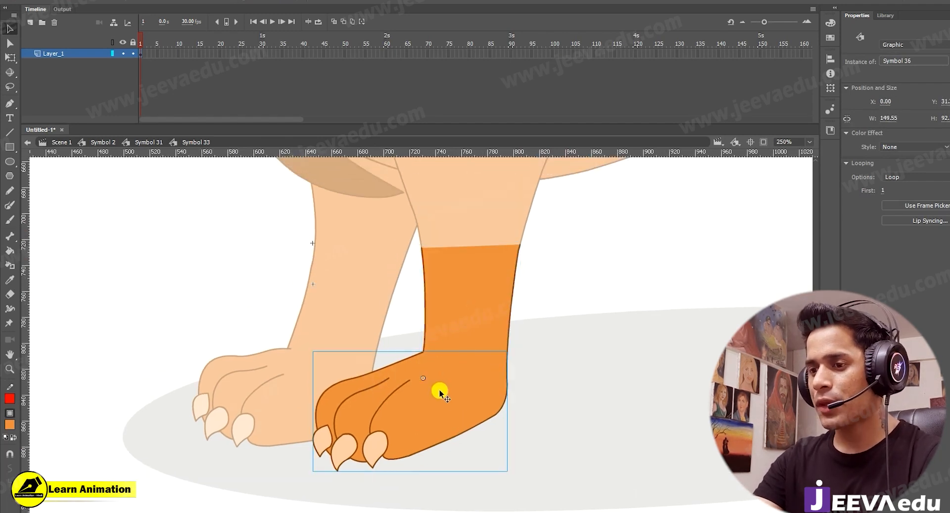
key(ctrl+x)
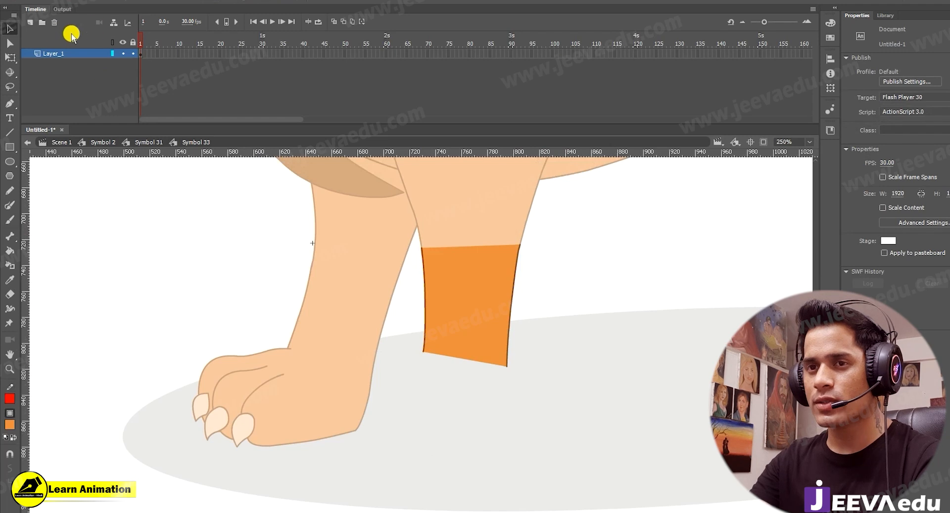
click(29, 23)
right_click(206, 276)
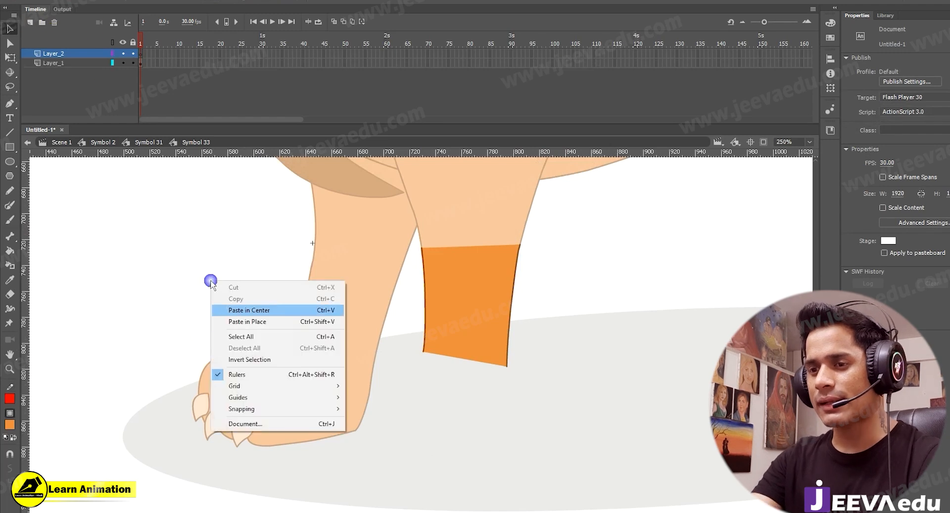
click(237, 324)
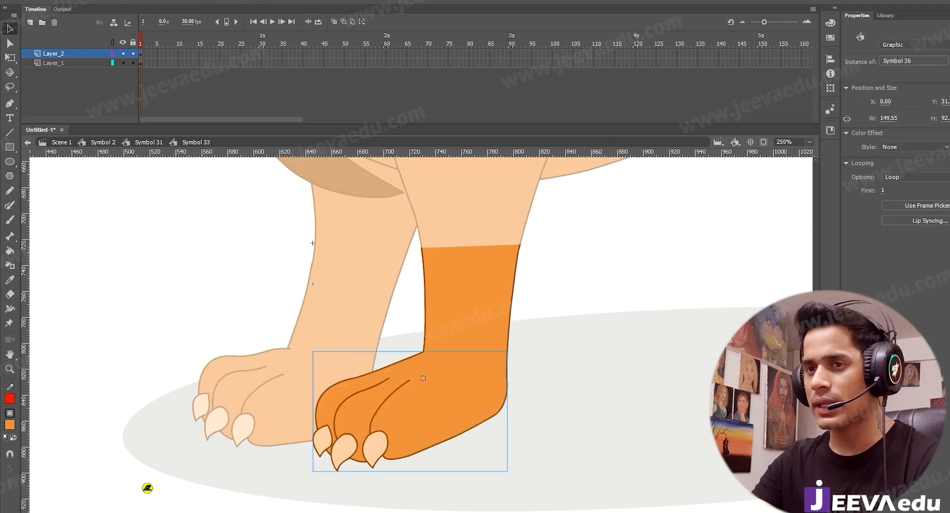
- Hide the paw layer and extend the frames of both layers to about frame 142
click(123, 54)
drag(231, 52, 351, 89)
key(z)
click(470, 351)
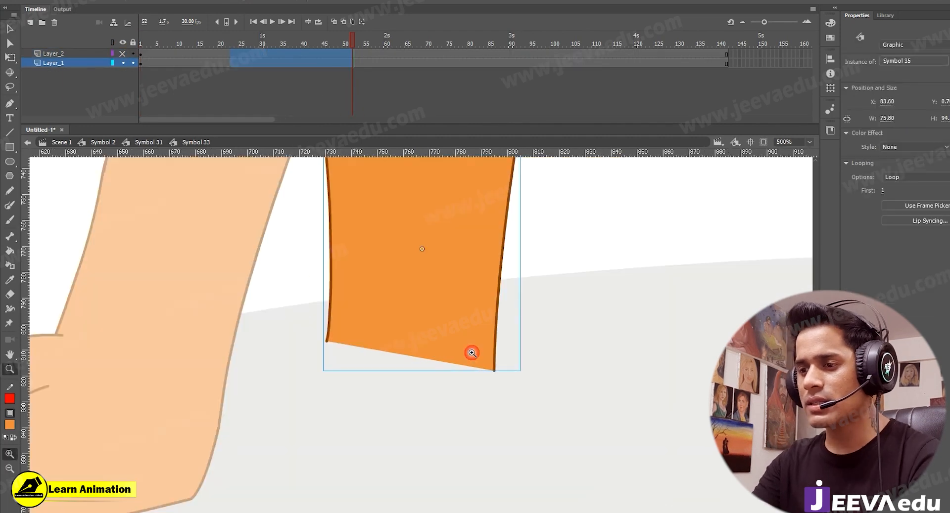
click(441, 349)
drag(277, 369, 369, 386)
- Set the stroke colour to the leg outline's brown and add a new layer beneath the shin layer
click(12, 404)
click(303, 274)
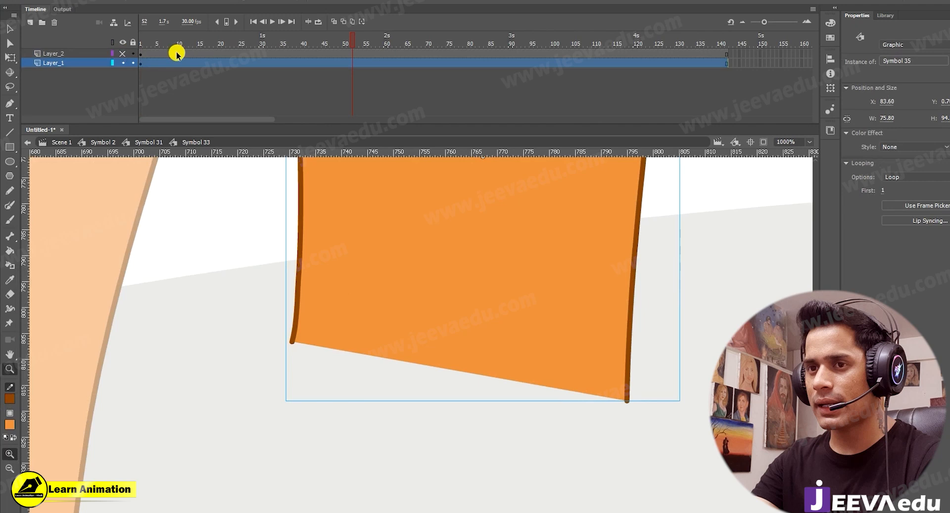
click(30, 23)
drag(61, 65, 61, 79)
- Draw a circle about 63.6 px wide on the new layer and move it to fit the shin's open lower end
alt+click(488, 453)
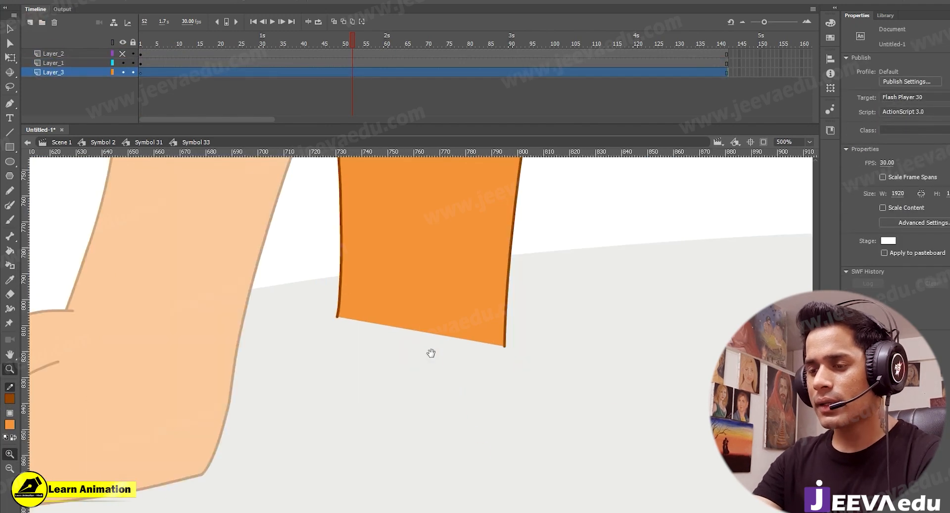
click(9, 162)
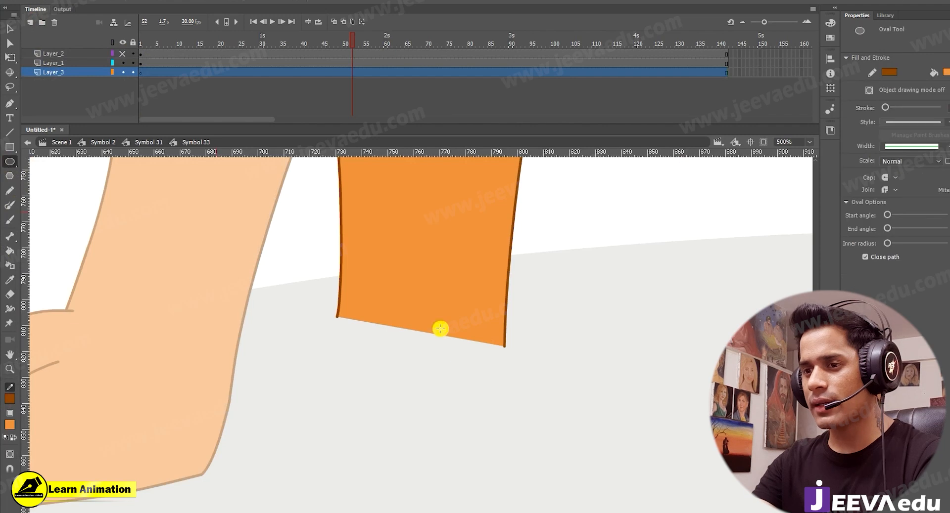
drag(440, 376, 468, 443)
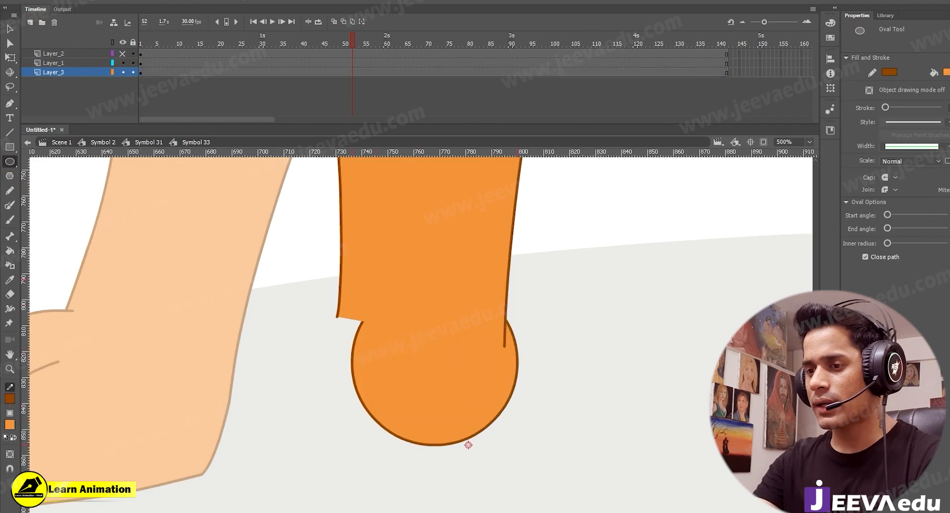
key(z)
click(380, 342)
key(v)
click(447, 402)
key(q)
drag(563, 458, 485, 367)
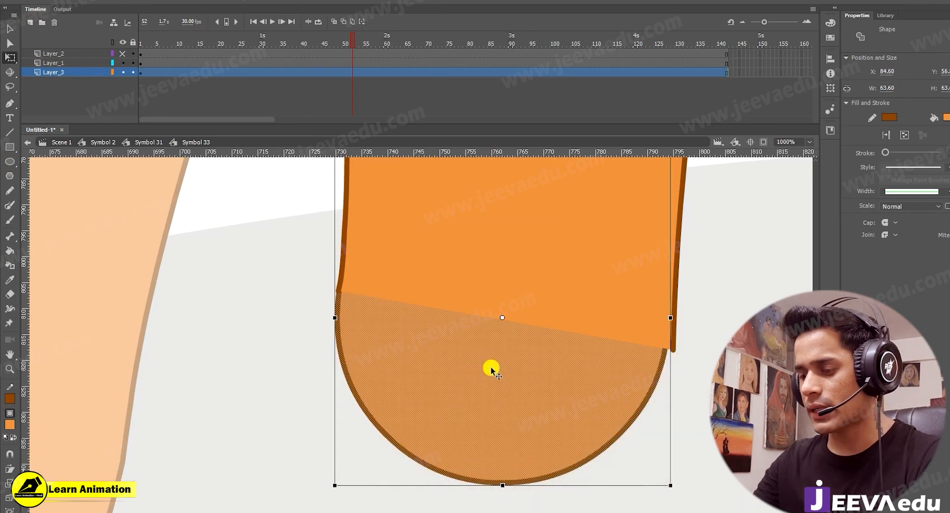
- Scale the ankle circle by 101% three times, nudging it into line with both sides of the shin outline
key(ctrl+alt+s)
text(101)
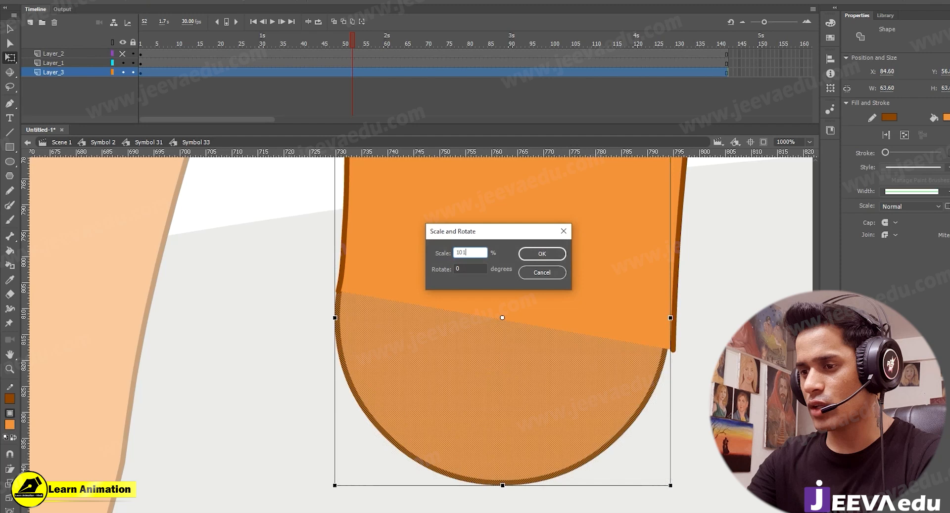
key(Return)
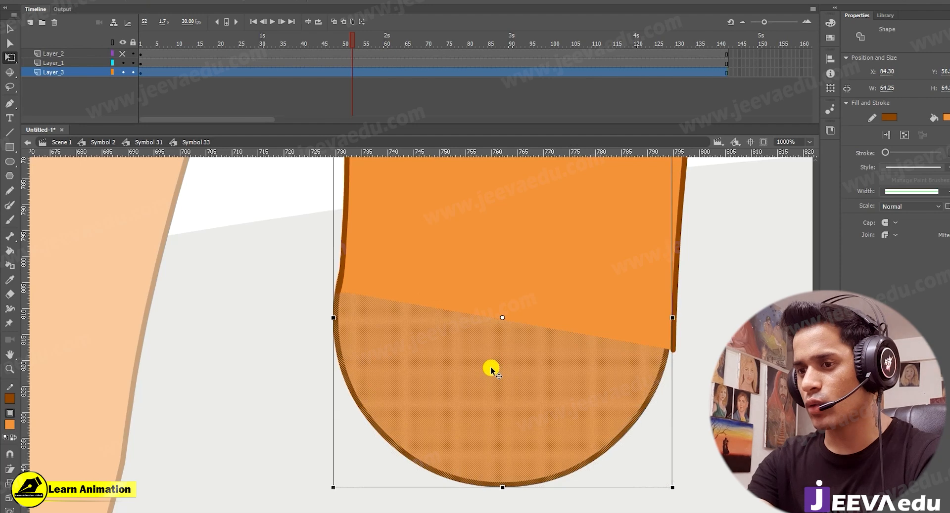
key(Right)
key(ctrl+alt+s)
key(Return)
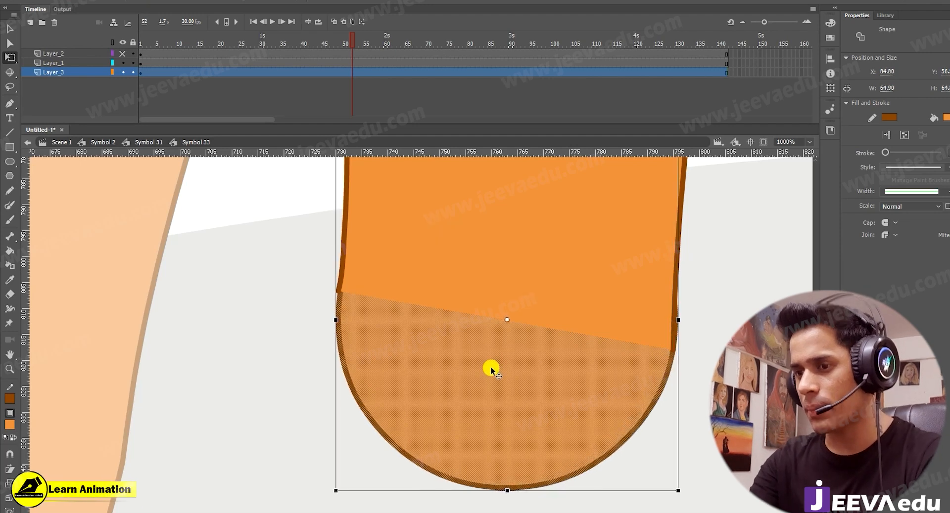
key(Left)
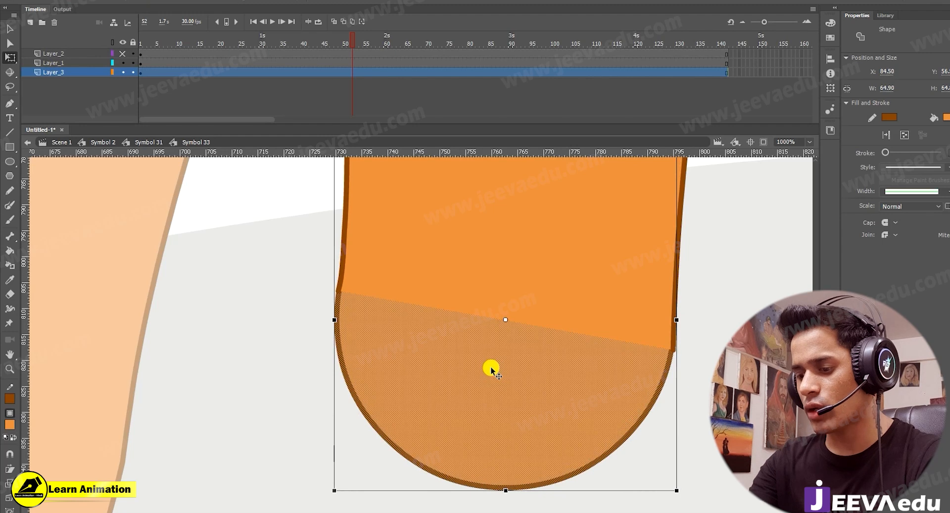
key(ctrl+alt+s)
key(Return)
key(Down)
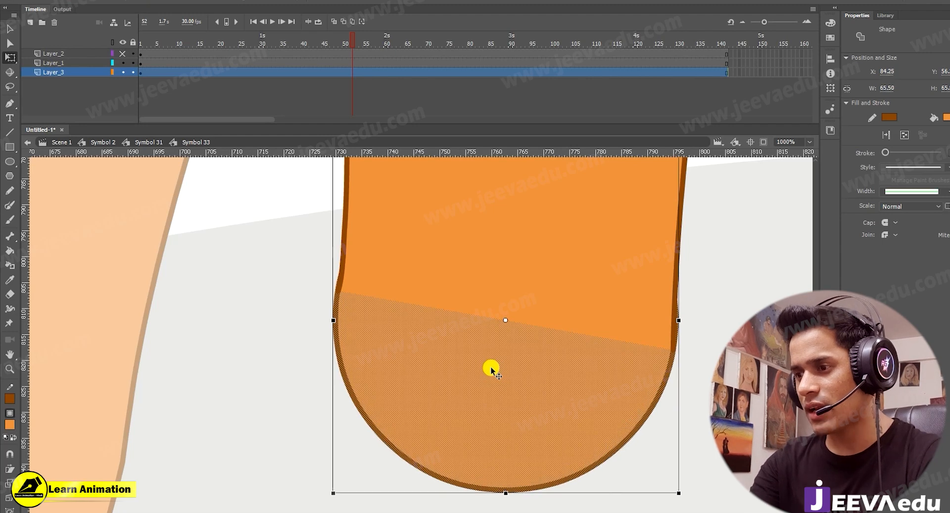
click(340, 399)
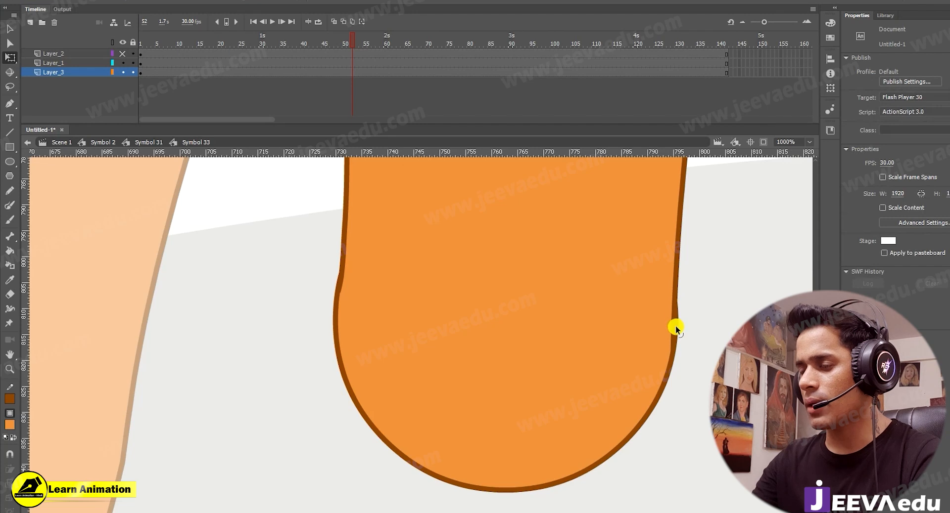
click(515, 413)
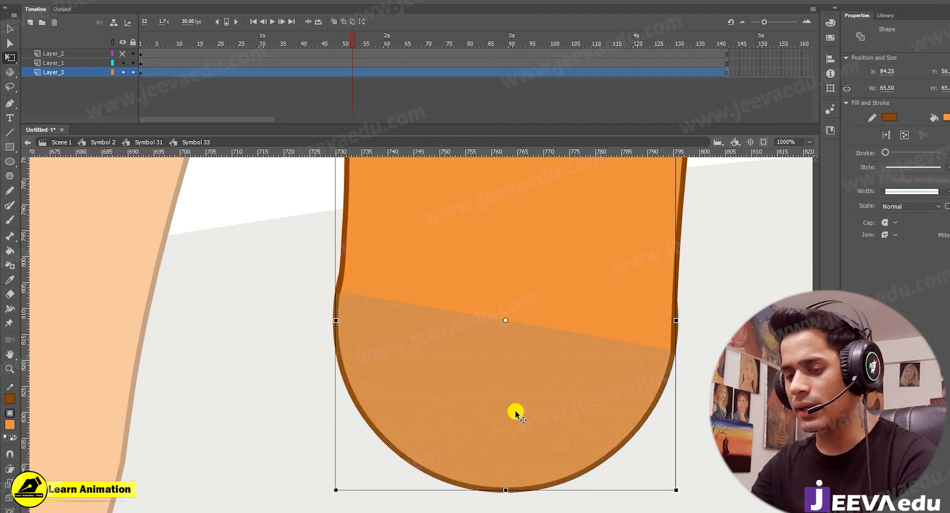
key(F8)
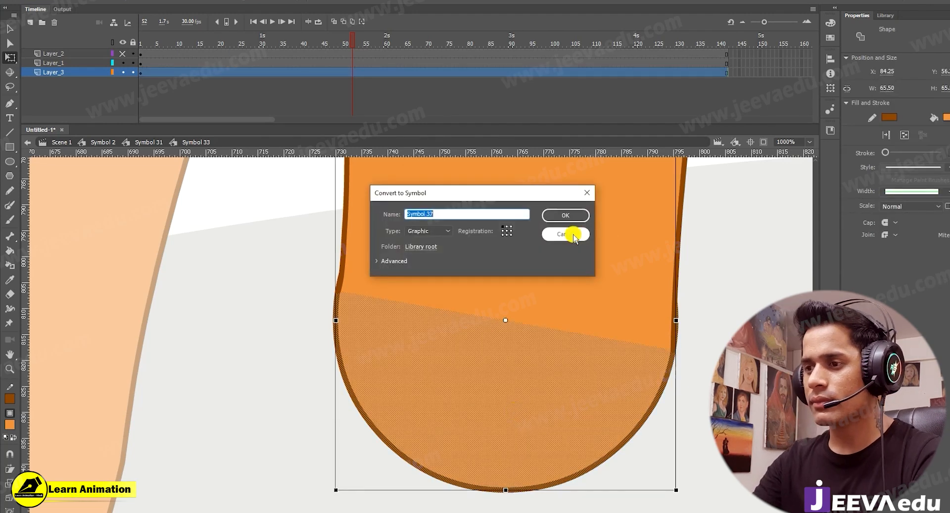
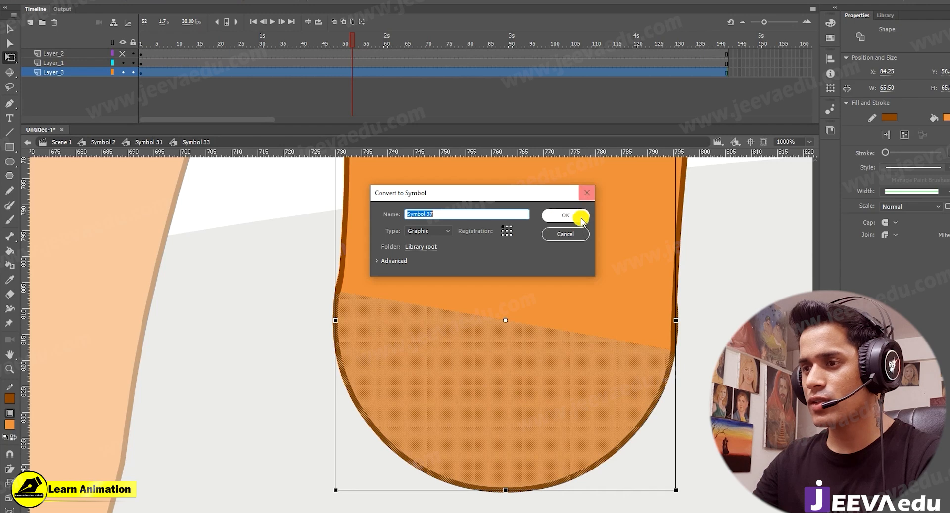
click(584, 195)
click(303, 330)
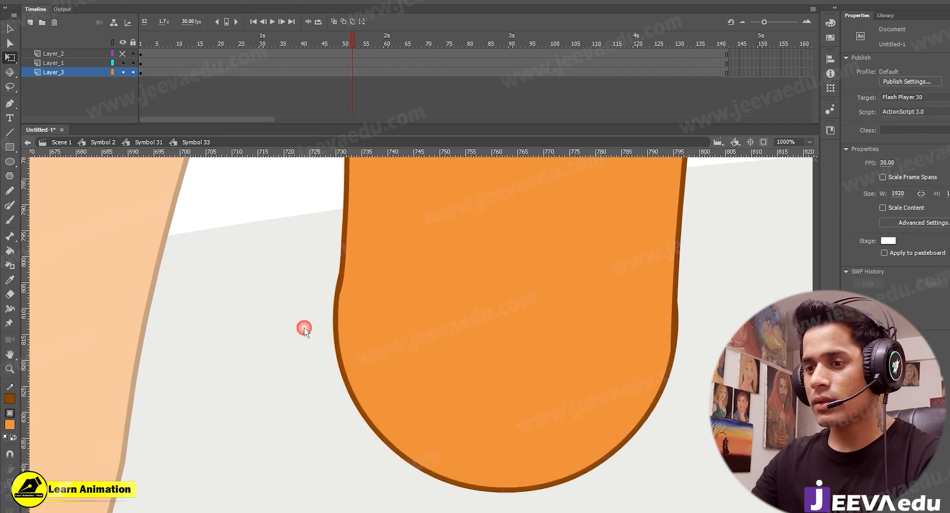
- Try drawing circles and ovals over the far front paw and ankle, undoing each one
key(z)
alt+click(213, 345)
drag(383, 349, 352, 340)
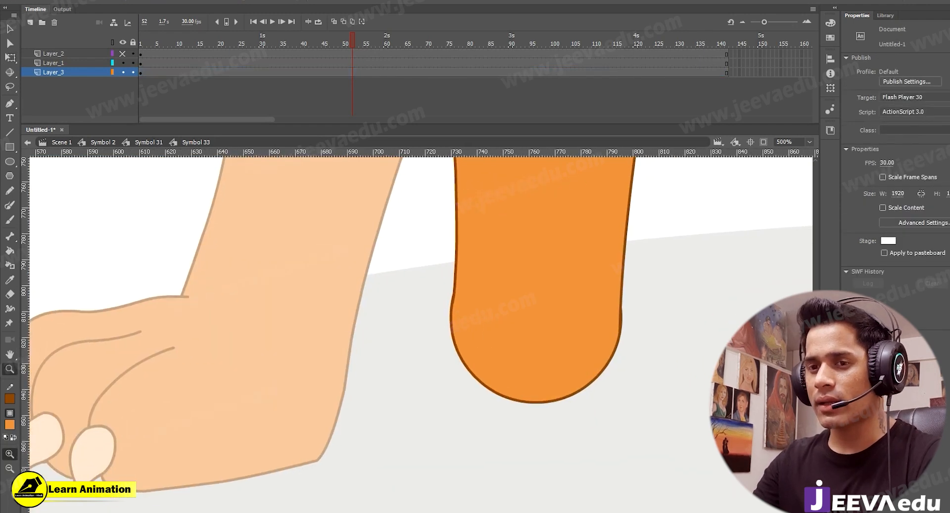
key(o)
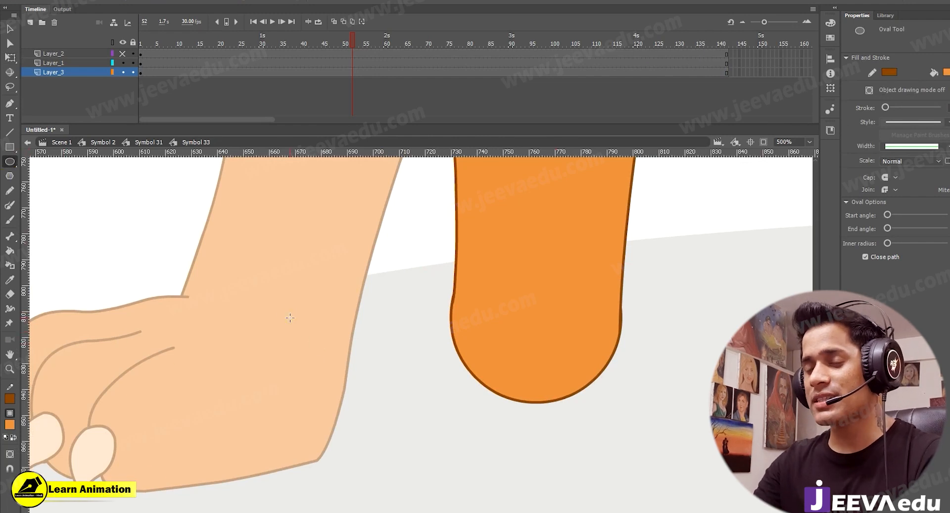
drag(289, 317, 381, 455)
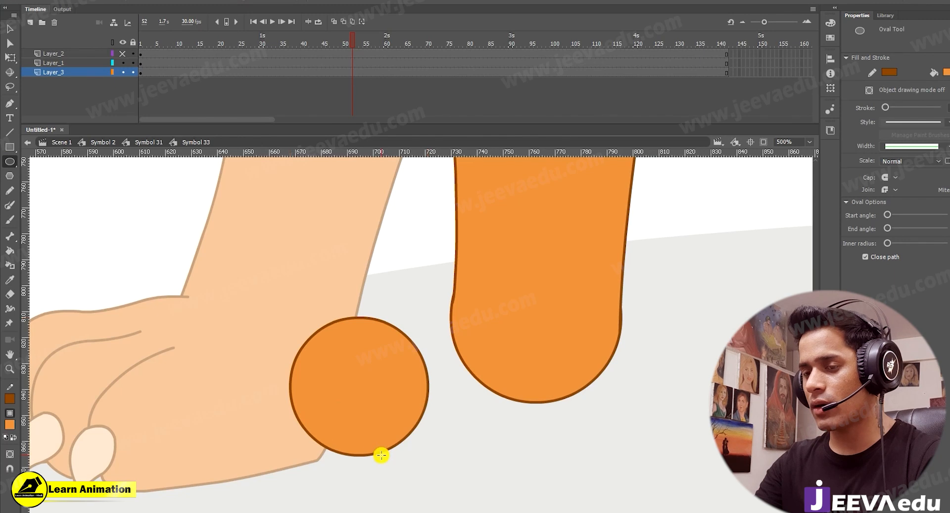
key(ctrl+z)
drag(218, 266, 340, 457)
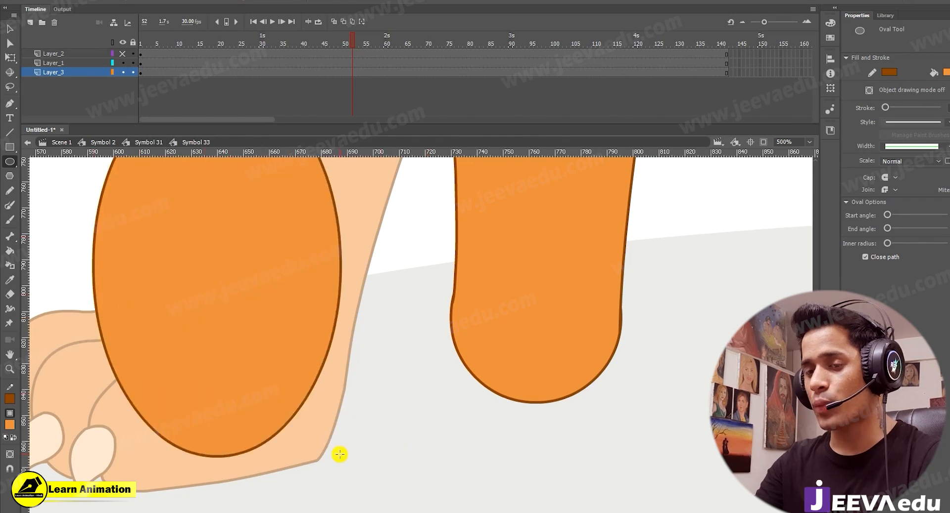
key(ctrl+z)
drag(292, 266, 333, 369)
key(ctrl+z)
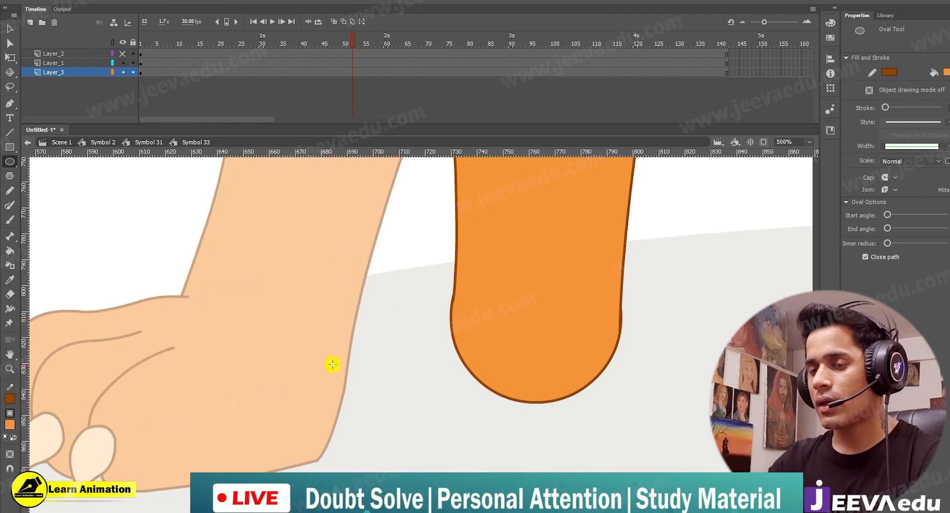
drag(277, 275, 314, 343)
key(ctrl+z)
key(v)
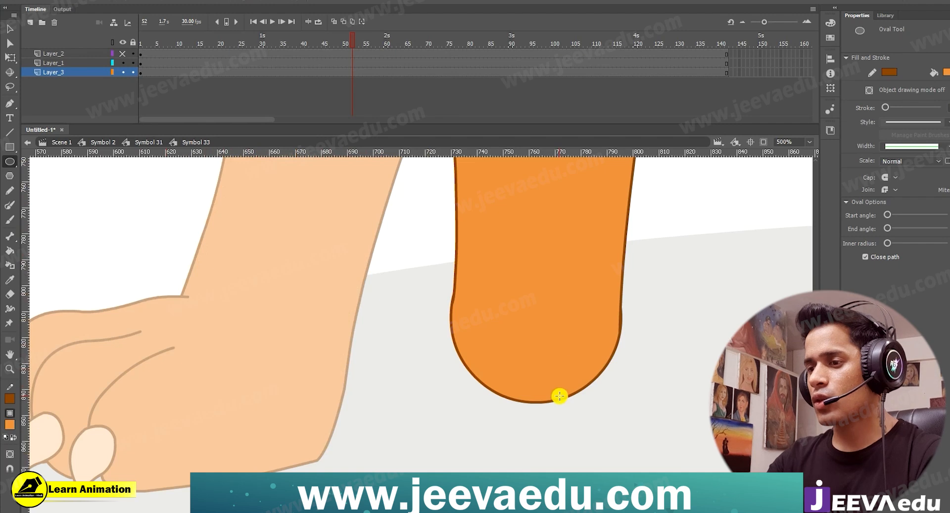
- Select the ankle circle with its outline and convert it to a graphic symbol
click(564, 373)
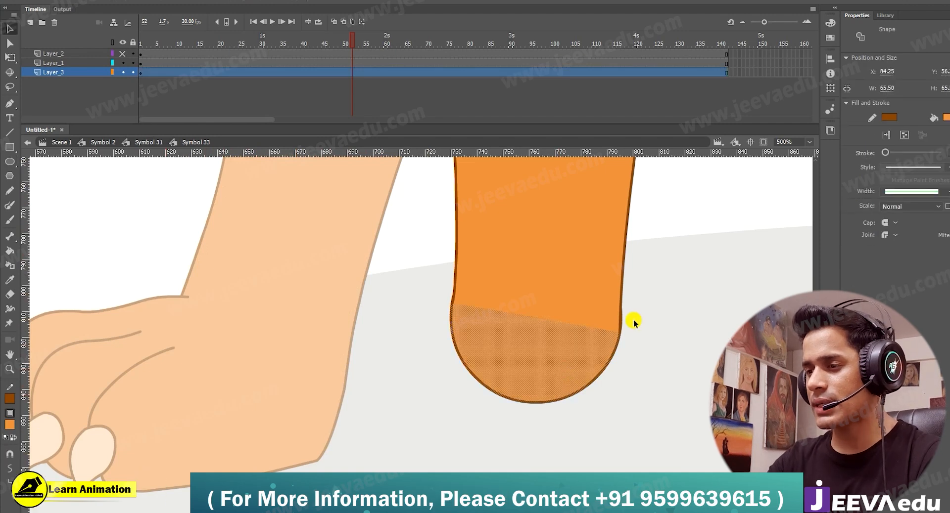
key(z)
click(494, 354)
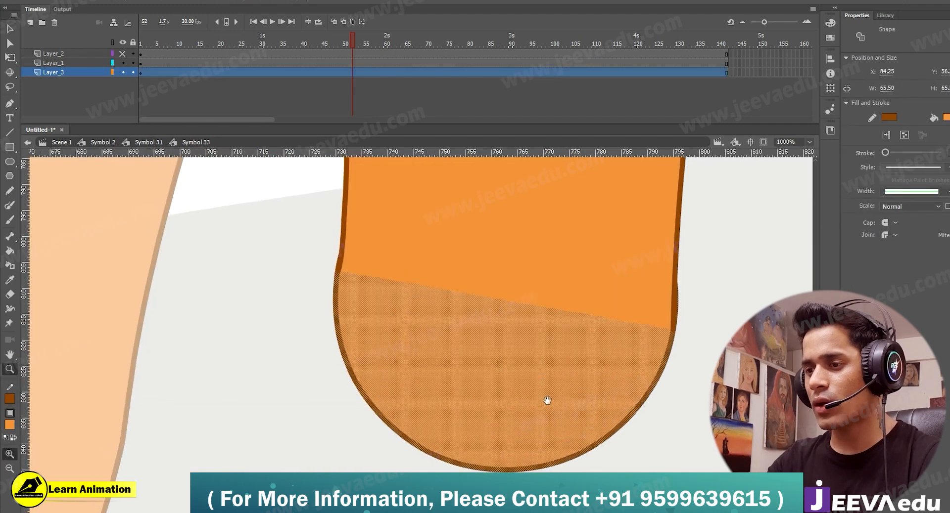
key(F8)
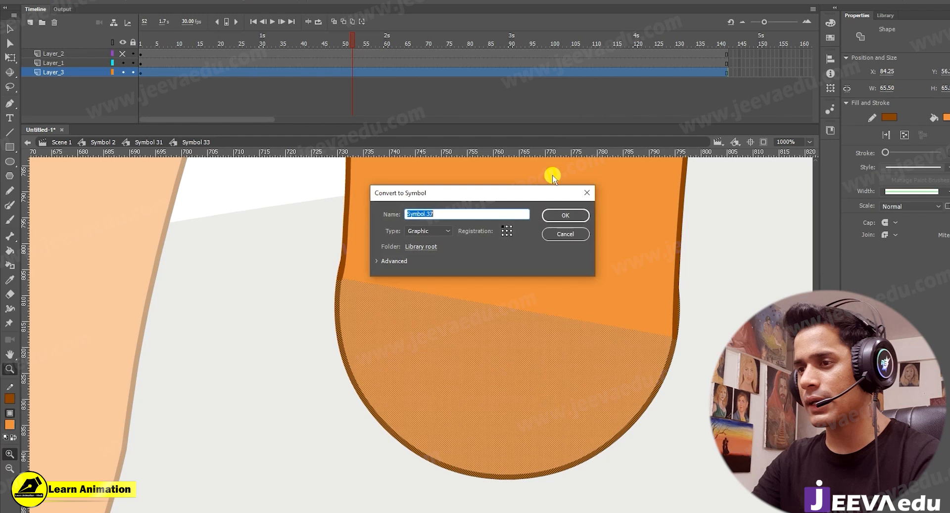
click(563, 218)
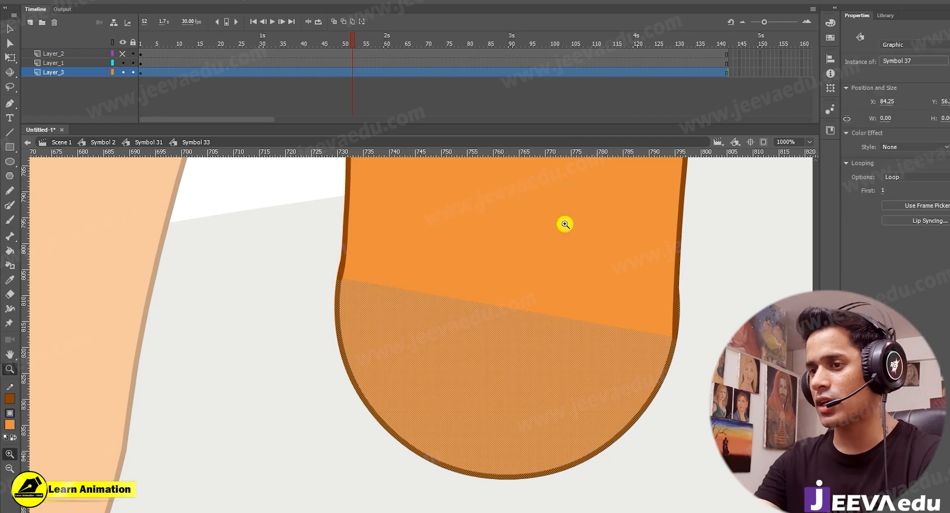
- Place a vertical and a horizontal guide crossing at the ankle circle's centre point
click(497, 326)
key(q)
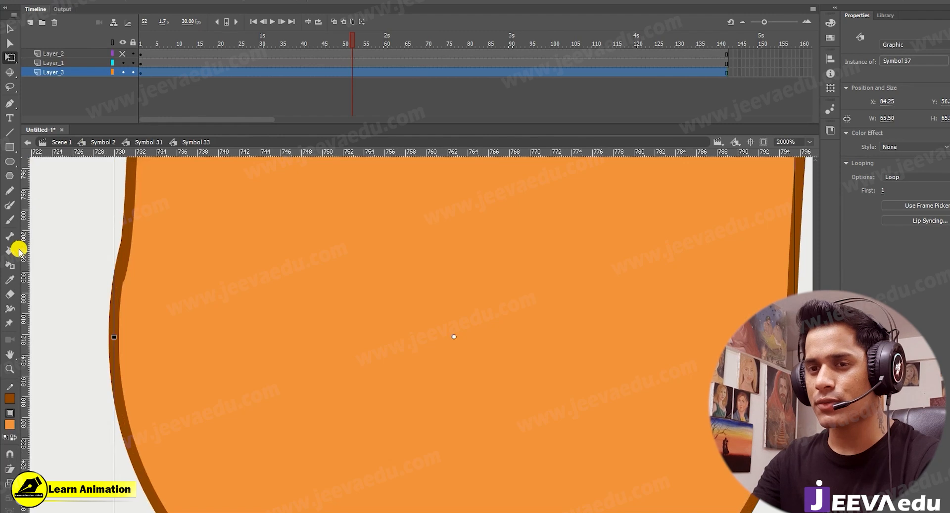
drag(238, 261, 454, 352)
click(448, 140)
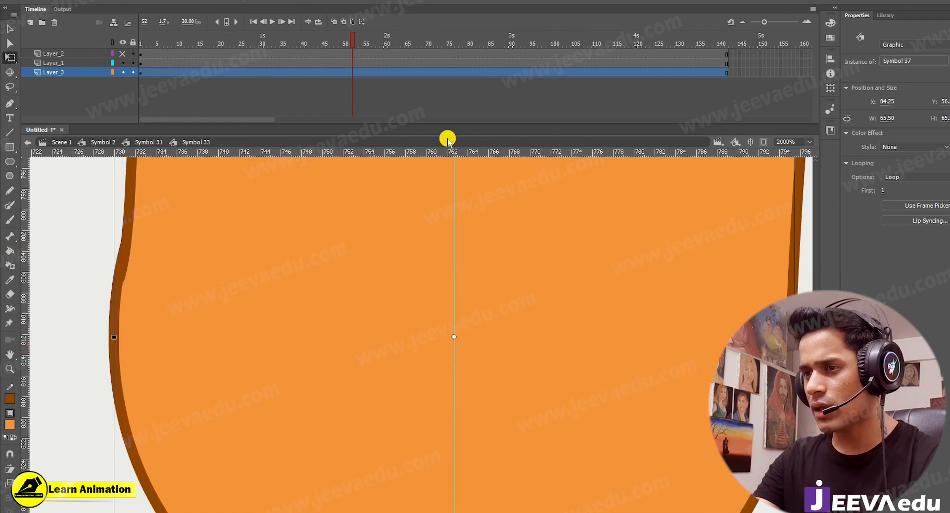
drag(448, 152, 454, 353)
key(ctrl+space)
click(456, 343)
- Deselect the ankle circle and unhide the paw layer, Layer_2
key(z)
alt+click(458, 362)
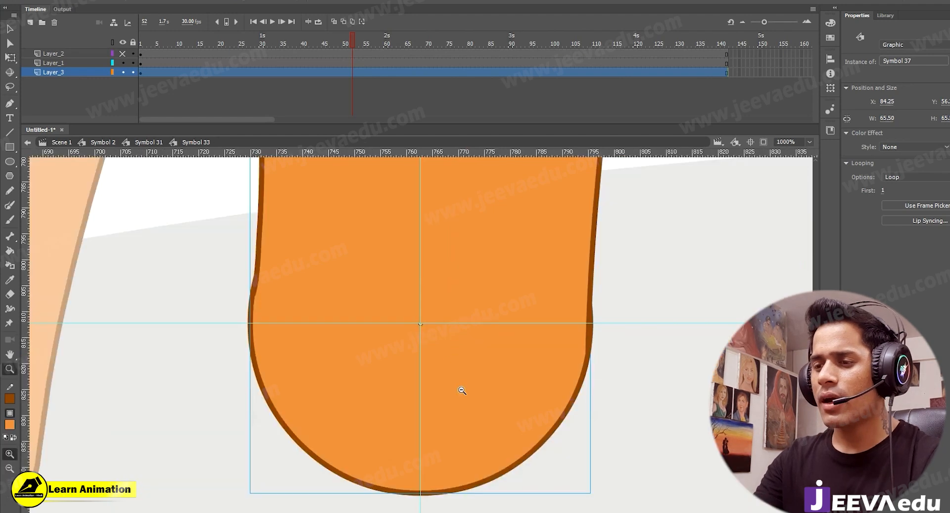
alt+click(459, 382)
alt+click(460, 389)
key(v)
click(368, 394)
click(124, 54)
- Select the paw symbol and move its transformation point to the intersection of the two guides
click(368, 340)
key(z)
click(390, 324)
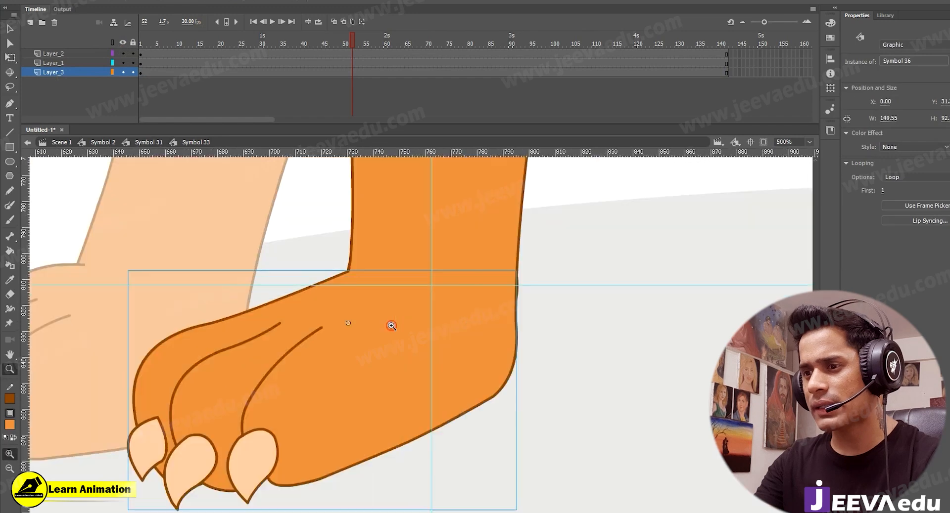
click(404, 298)
key(q)
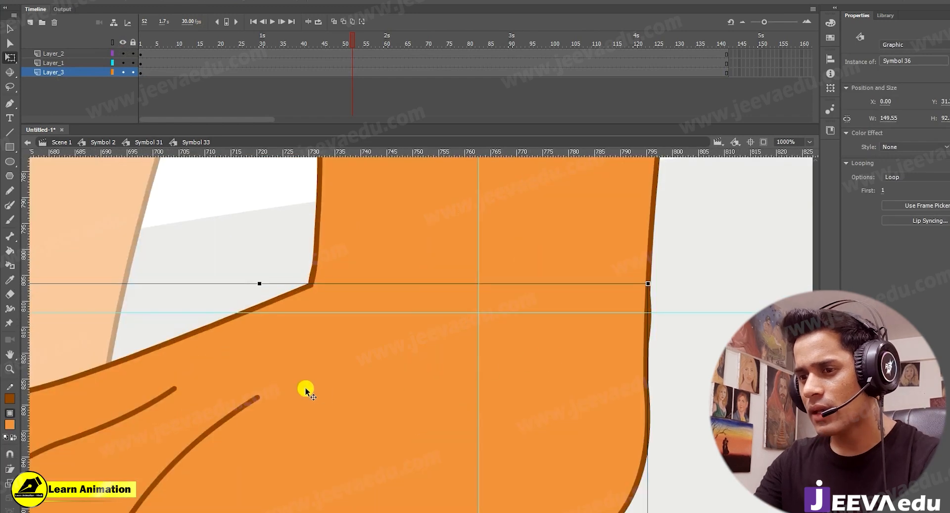
click(320, 384)
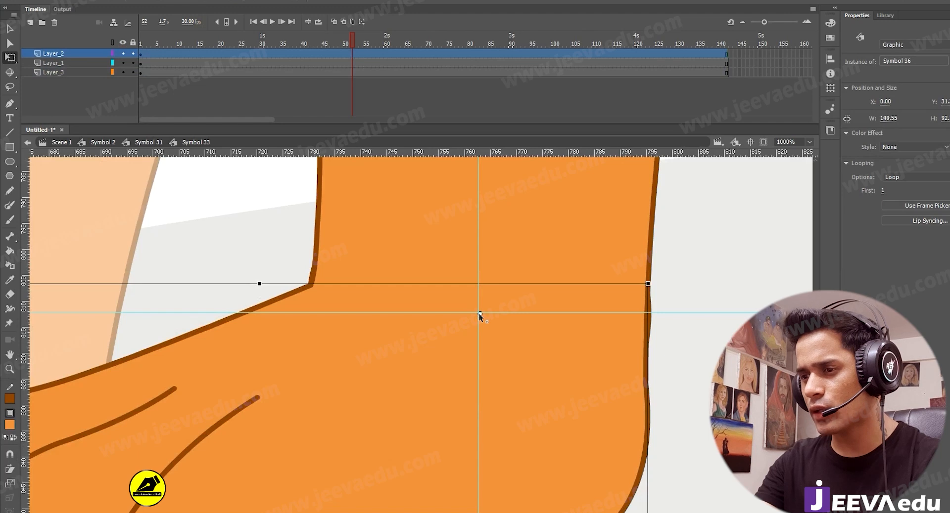
key(z)
click(466, 348)
key(q)
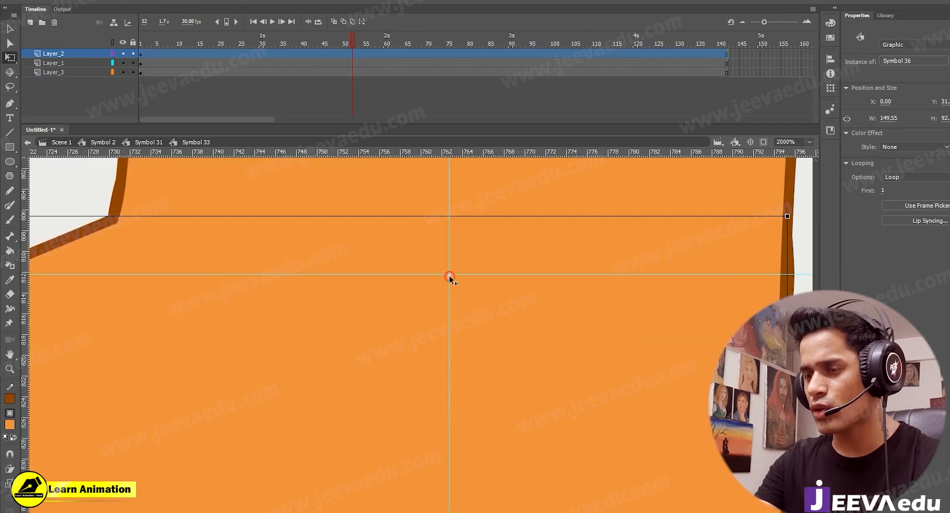
- Try rotating the paw clockwise around its ankle pivot so the toes rise
key(z)
alt+click(436, 336)
alt+click(405, 395)
alt+click(396, 398)
alt+click(392, 401)
key(q)
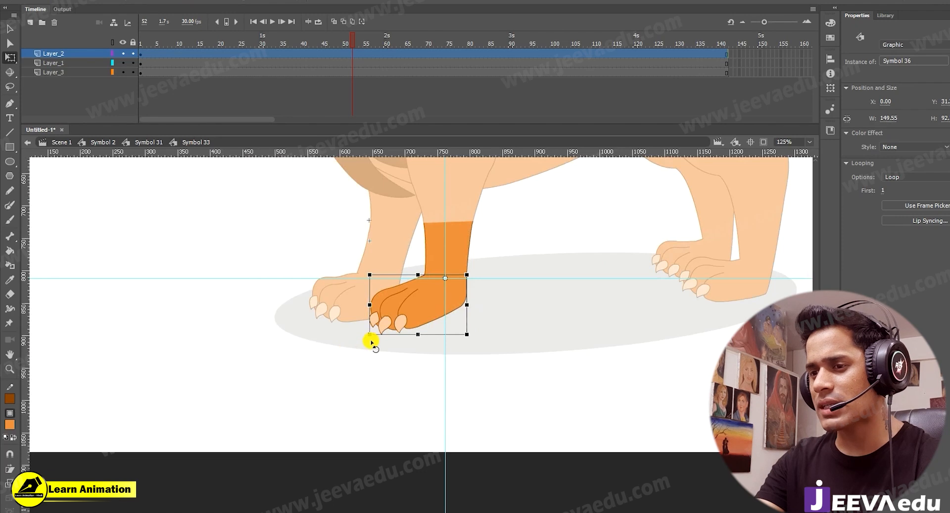
drag(363, 337, 354, 321)
click(488, 392)
- Inspect the rotated paw's ankle joint up close and undo the rotation
key(z)
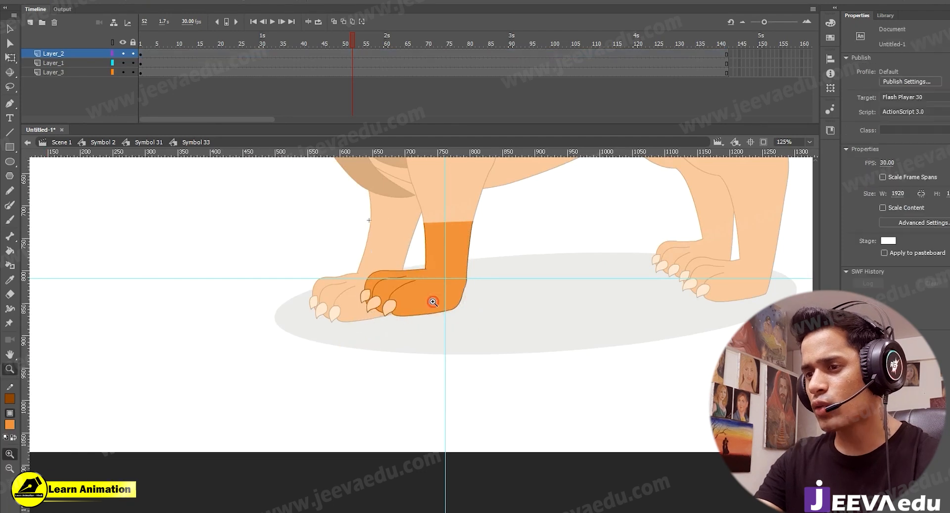
click(432, 300)
click(435, 303)
ctrl+click(468, 391)
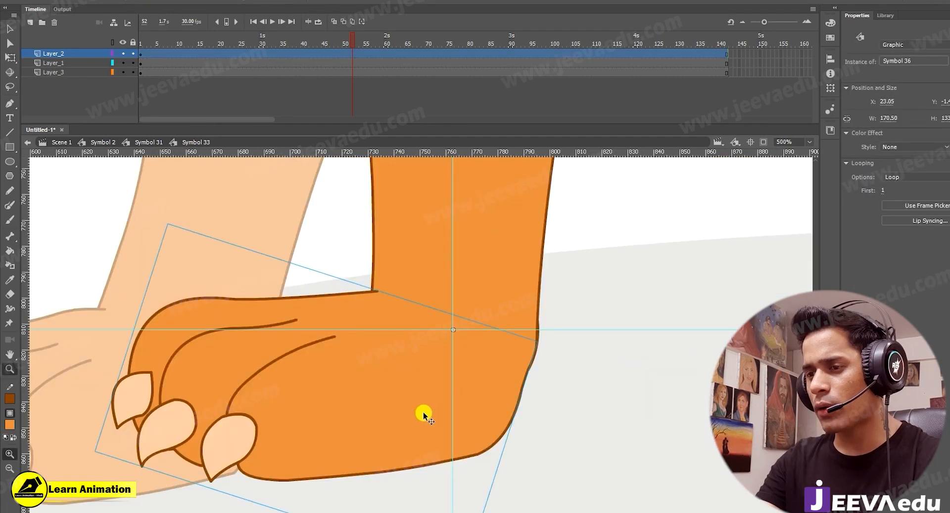
alt+click(403, 418)
key(q)
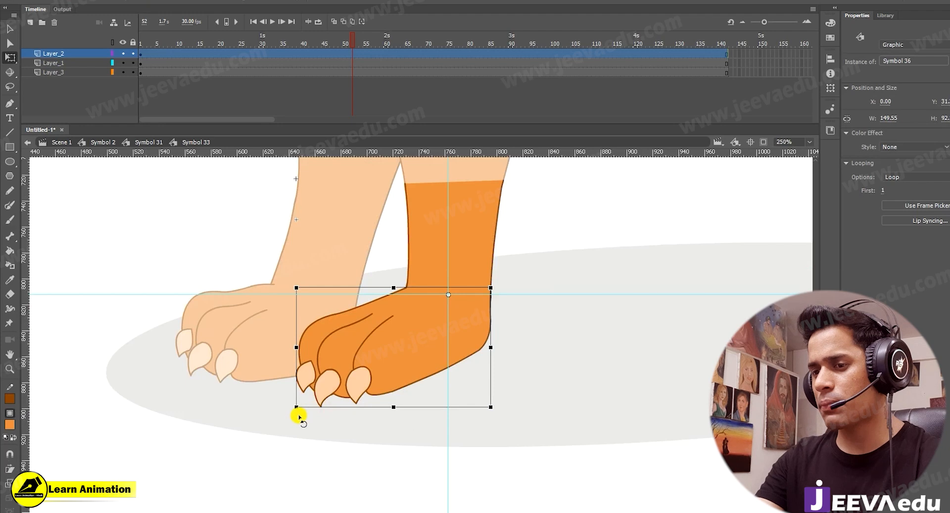
- Try rotating the paw counter-clockwise around its ankle pivot, inspect the joint up close and undo the rotation
drag(307, 417, 338, 444)
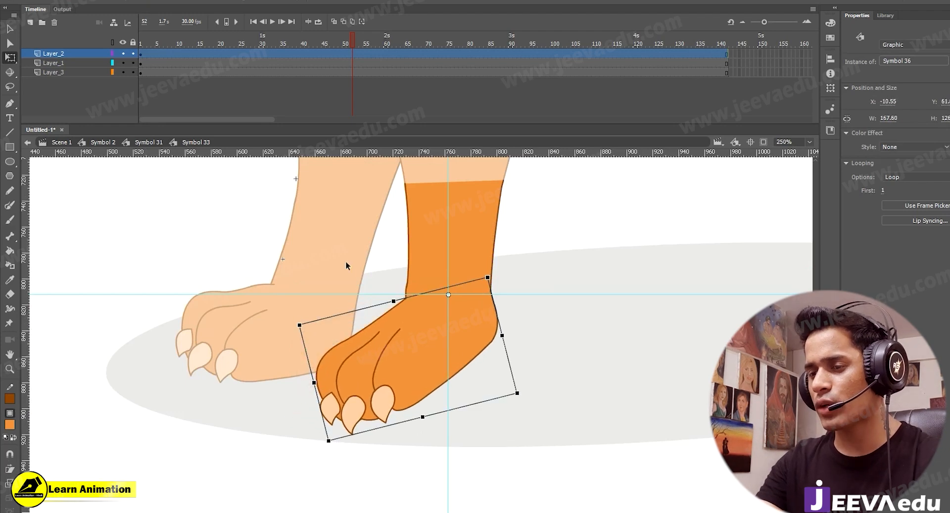
click(345, 260)
key(z)
click(435, 303)
key(ctrl+z)
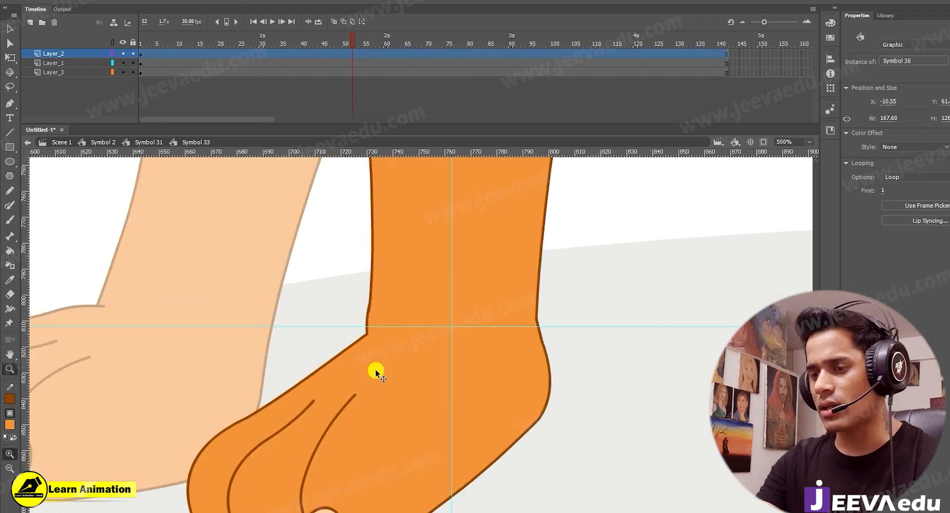
key(ctrl+z)
- Inside the paw symbol, pull the front upper corner of the outline inward past the leg's edge and return to Symbol 33
click(391, 330)
key(v)
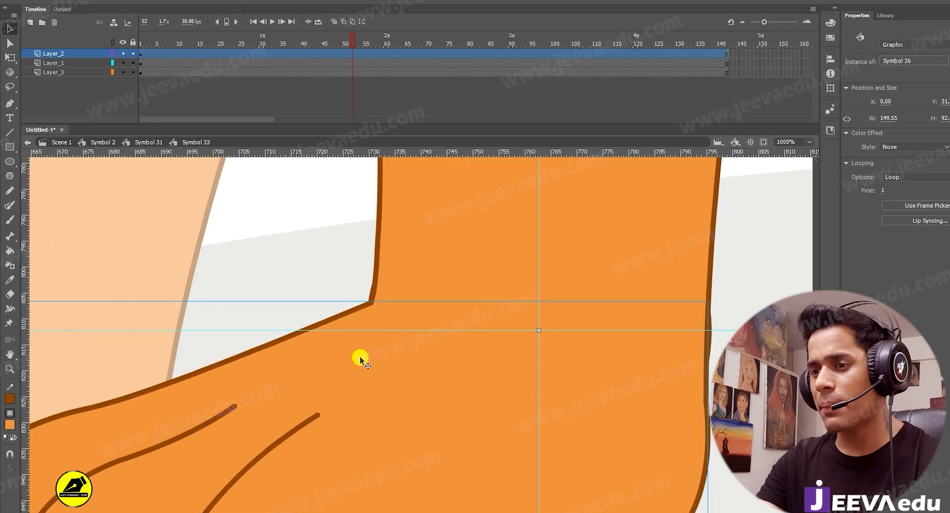
double_click(360, 356)
click(369, 301)
key(Delete)
drag(373, 302, 387, 298)
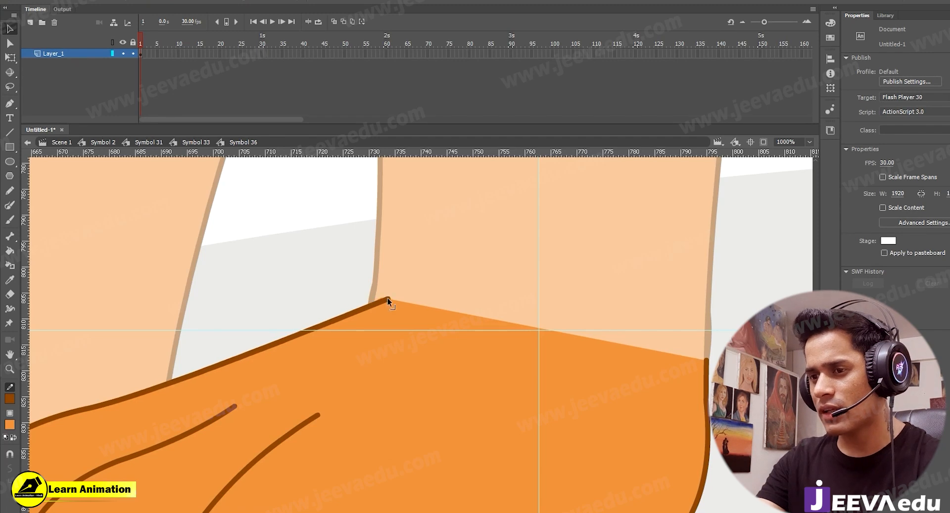
double_click(305, 294)
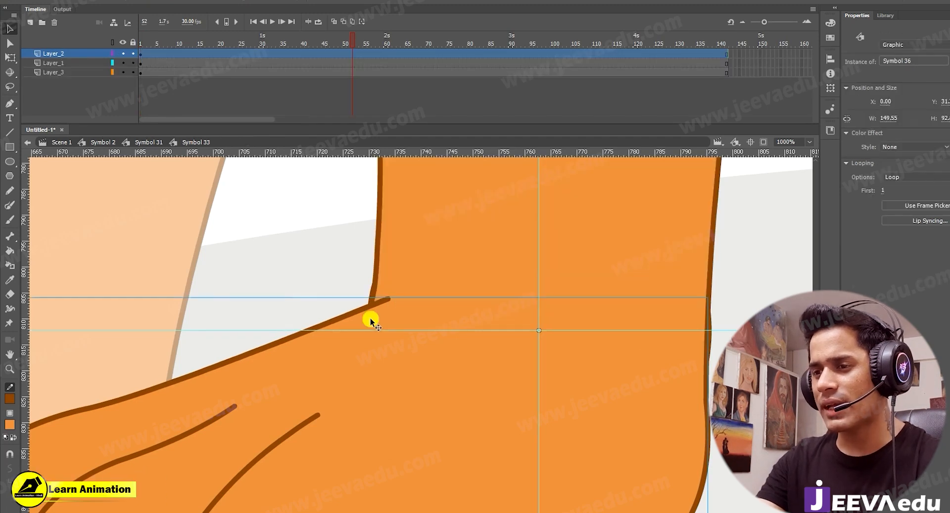
- Test a counter-clockwise rotation of the paw with its extended corner and undo it
key(z)
alt+click(364, 354)
alt+click(368, 395)
key(q)
drag(339, 422, 354, 451)
key(ctrl+z)
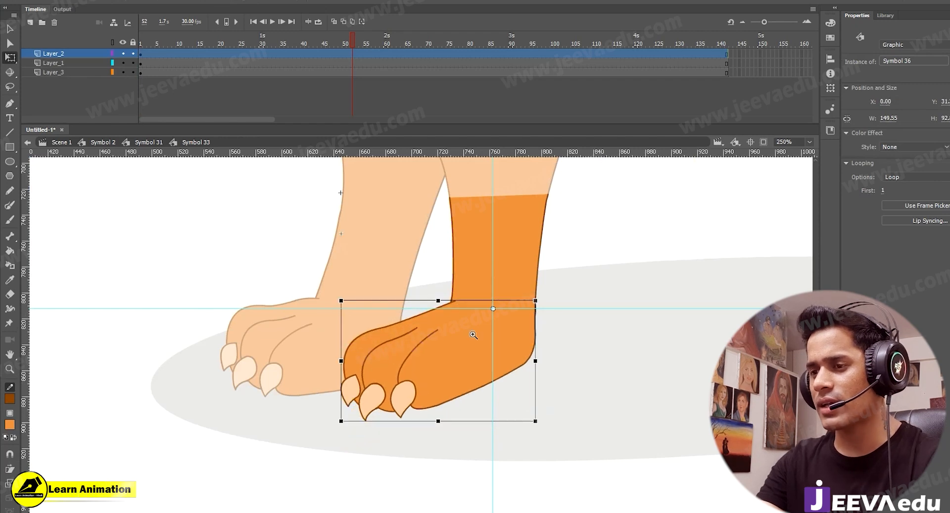
- Remove the horizontal and vertical guides from the stage
key(z)
alt+click(467, 319)
key(v)
drag(566, 333, 537, 32)
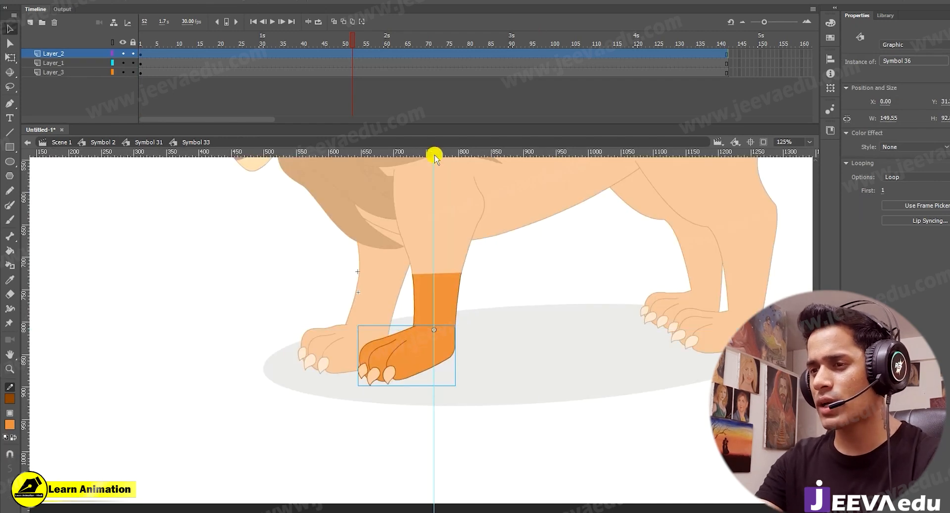
drag(435, 189, 2, 263)
- Open the paw symbol and convert all of its artwork into a nested graphic symbol
key(z)
click(380, 323)
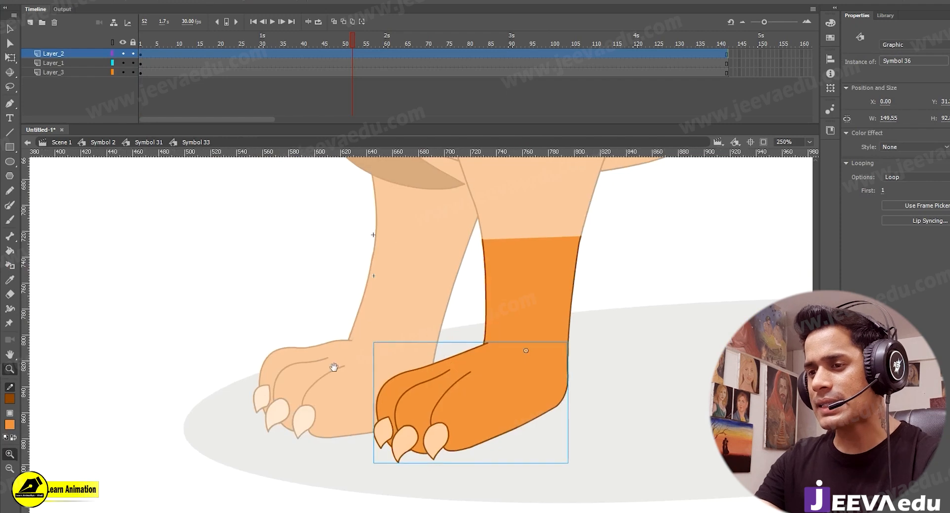
drag(333, 367, 260, 368)
key(v)
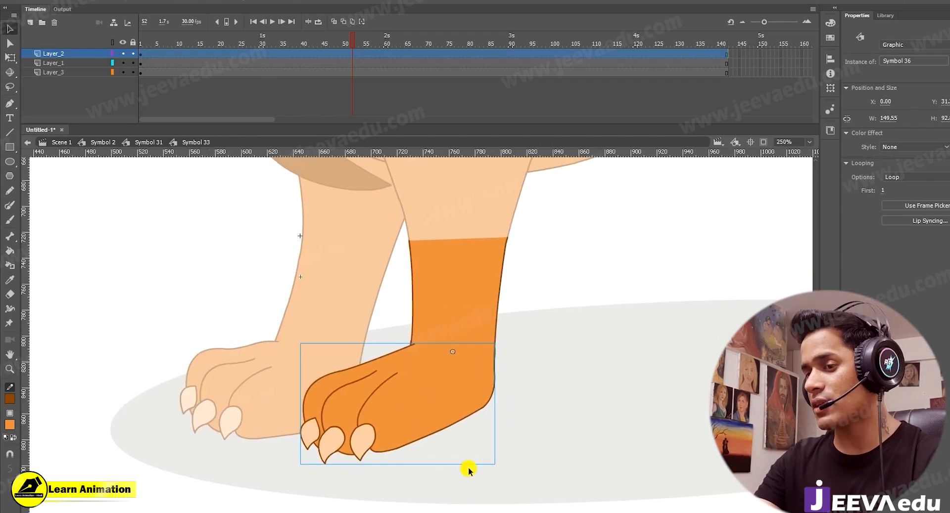
double_click(406, 405)
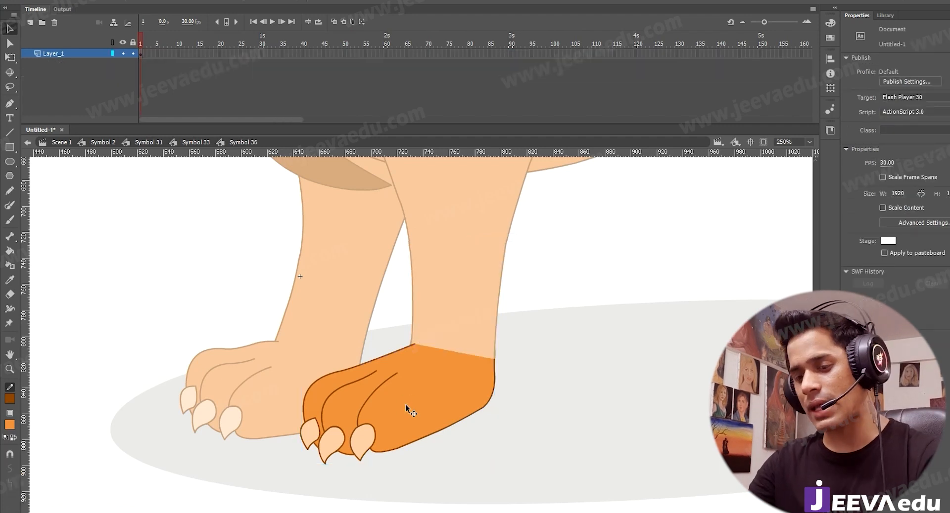
click(406, 409)
drag(555, 312, 261, 502)
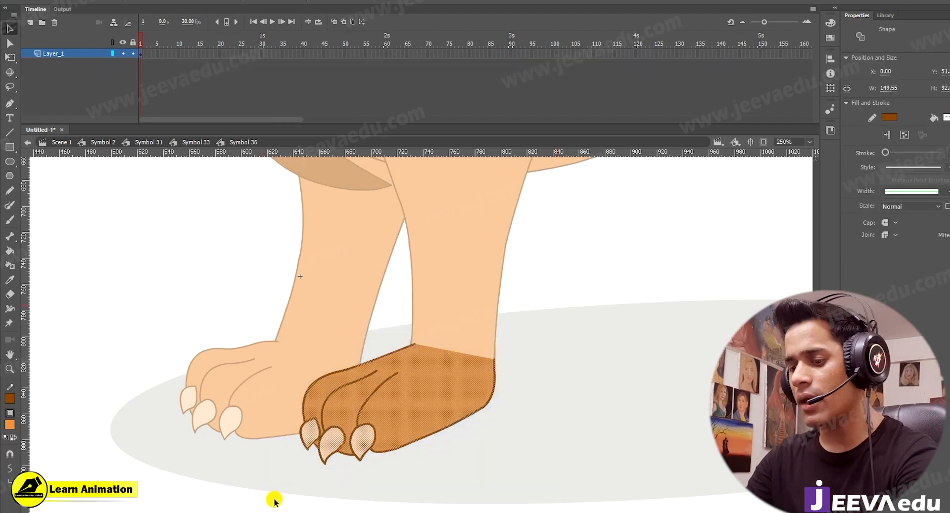
key(F8)
key(Return)
- Set the nested paw symbol's looping to Single Frame and extend Layer_1 of Symbol 36 with more frames
click(898, 178)
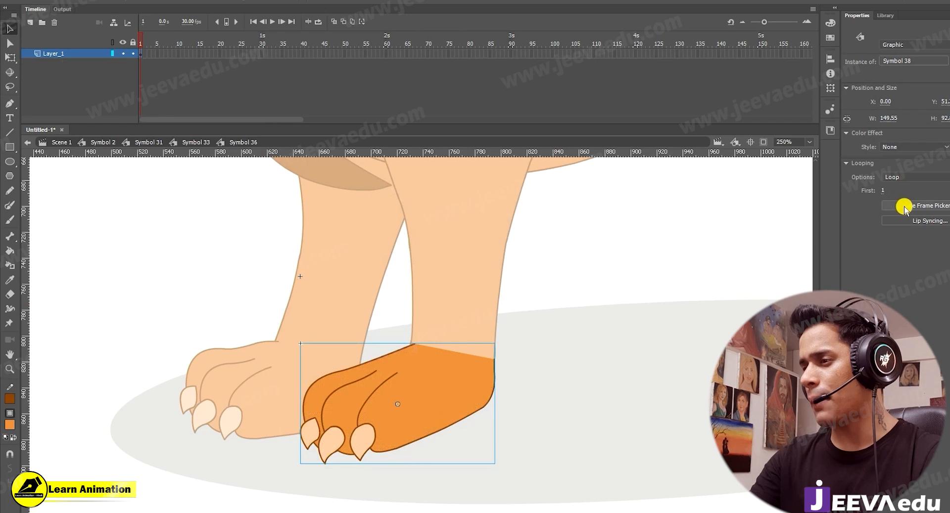
click(911, 211)
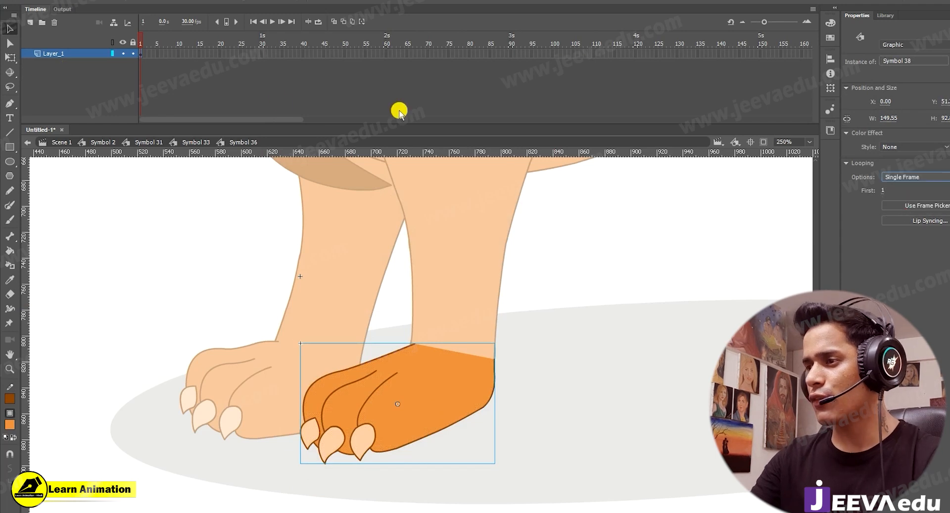
drag(257, 55, 0, 178)
key(F5)
key(F5)
key(F5)
- Extend Layer_1's frames inside the nested paw symbol and return up to the whole leg in Symbol 31
double_click(410, 412)
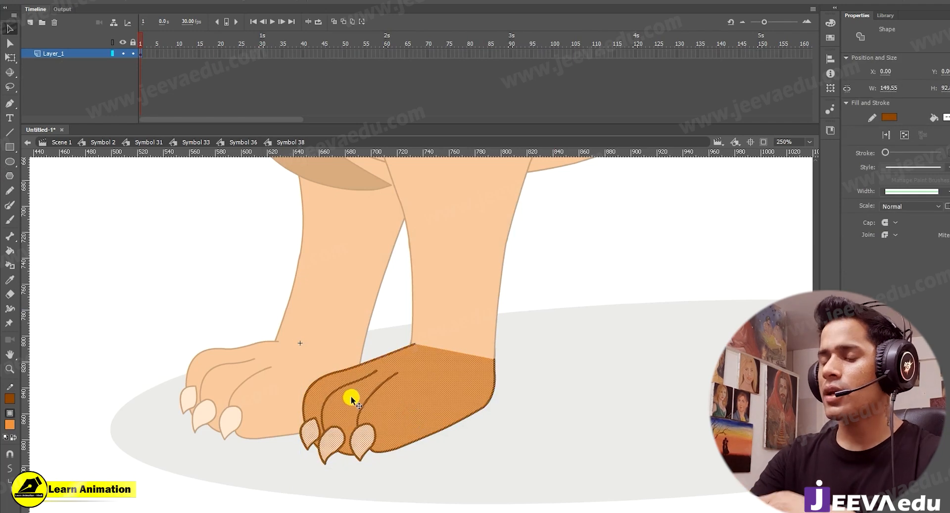
double_click(328, 482)
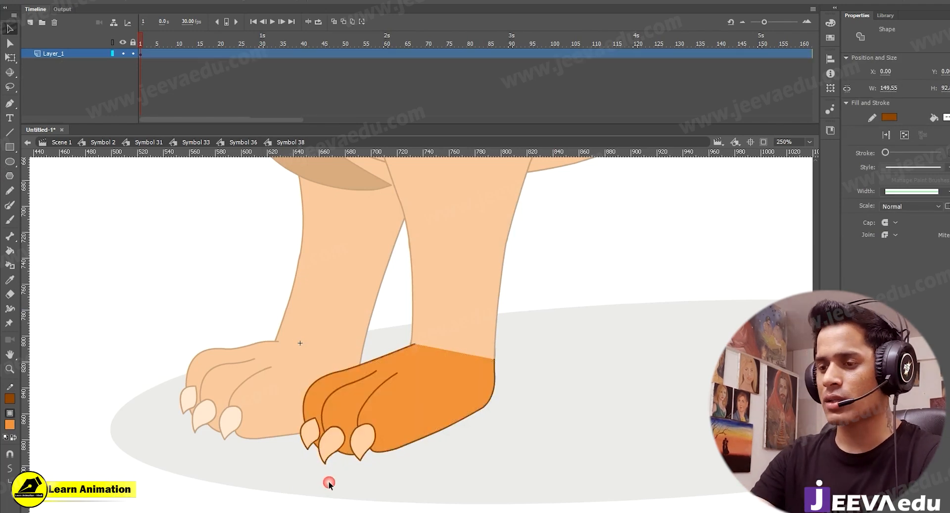
double_click(239, 450)
double_click(246, 455)
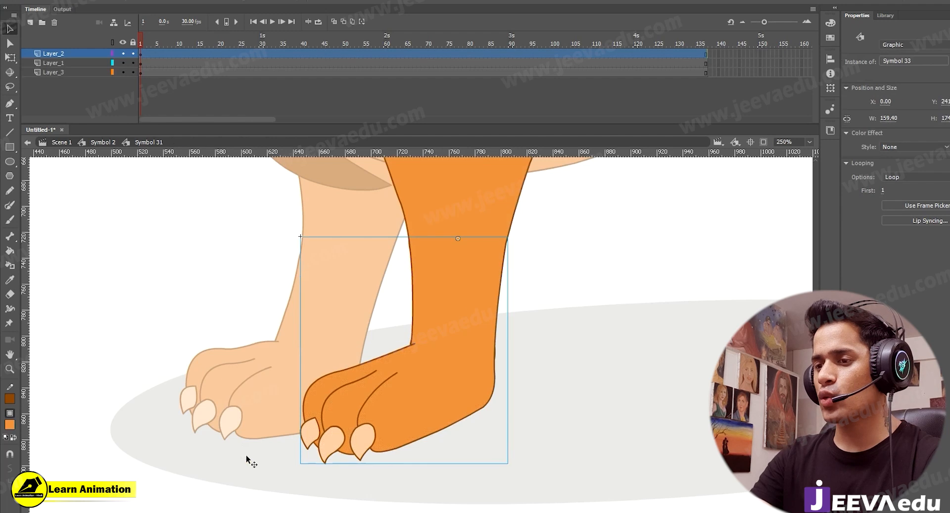
- Try rotating the lower leg counter-clockwise around its knee pivot and undo the rotation
key(ctrl+minus)
key(q)
drag(459, 415, 490, 378)
key(ctrl+z)
key(v)
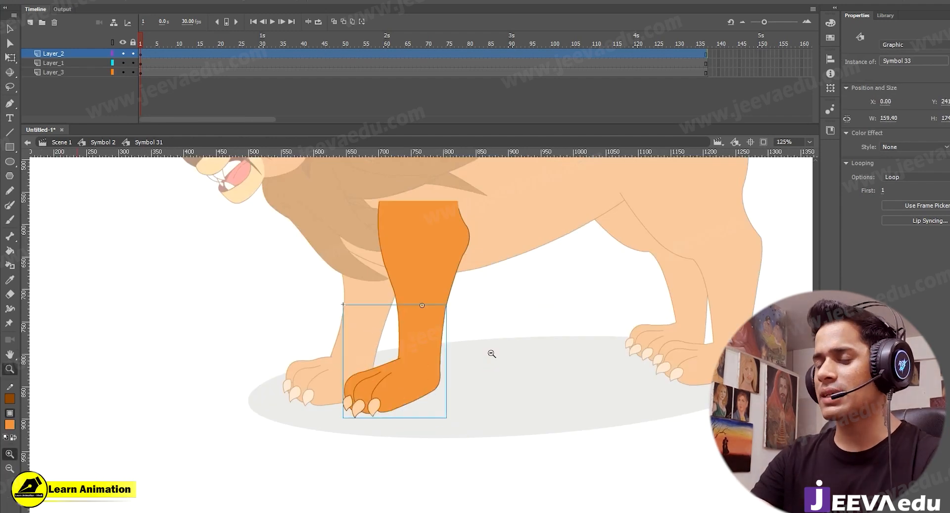
- Select the upper and lower leg parts in turn to check them, and return to the whole lion in Symbol 2
key(ctrl+minus)
click(407, 352)
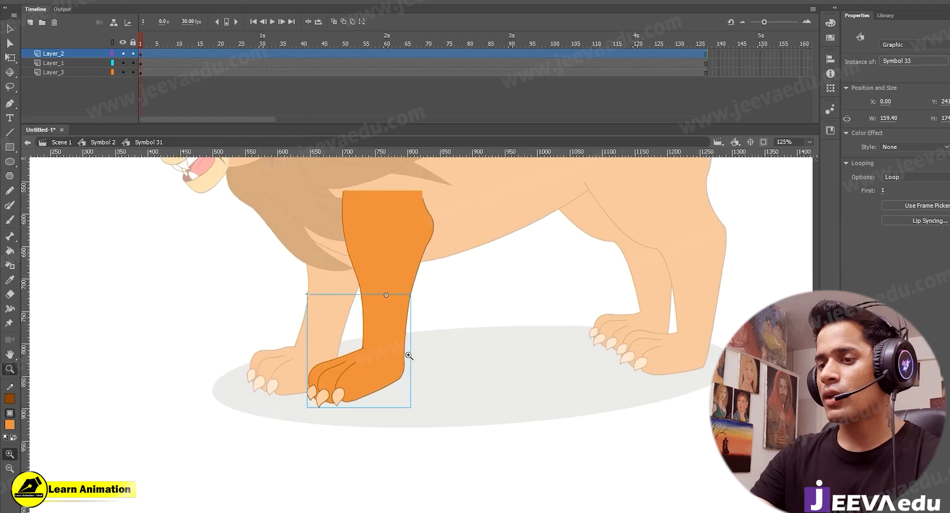
drag(404, 348, 414, 390)
click(411, 277)
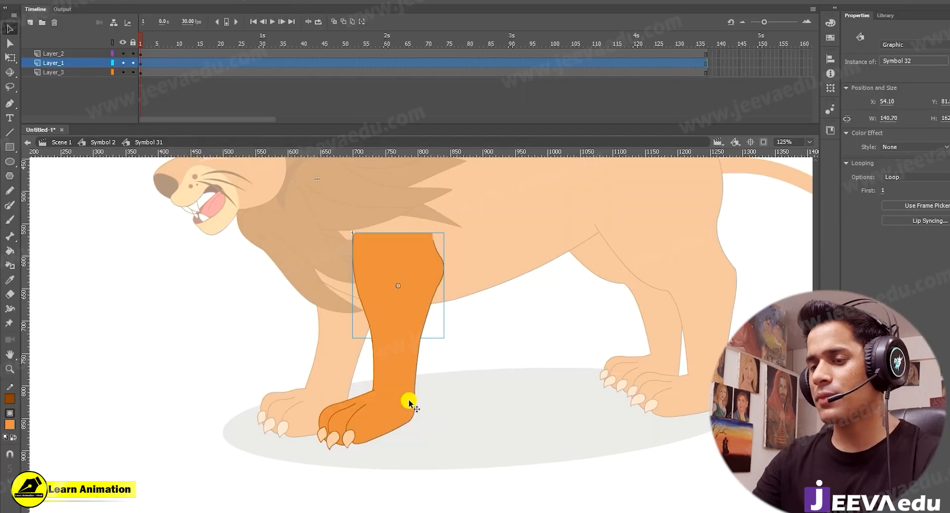
click(409, 402)
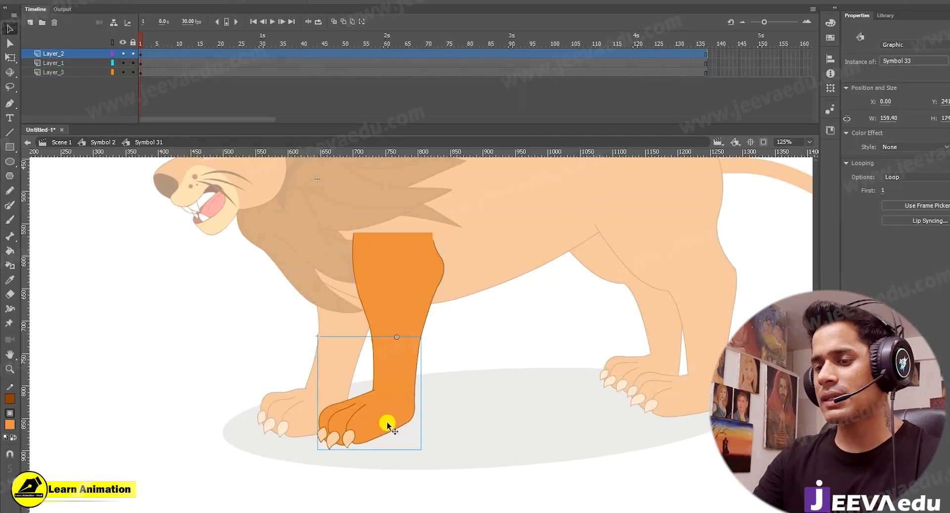
double_click(271, 358)
- Try moving the lion's far front leg group forward, away from the body, and undo the move
click(335, 369)
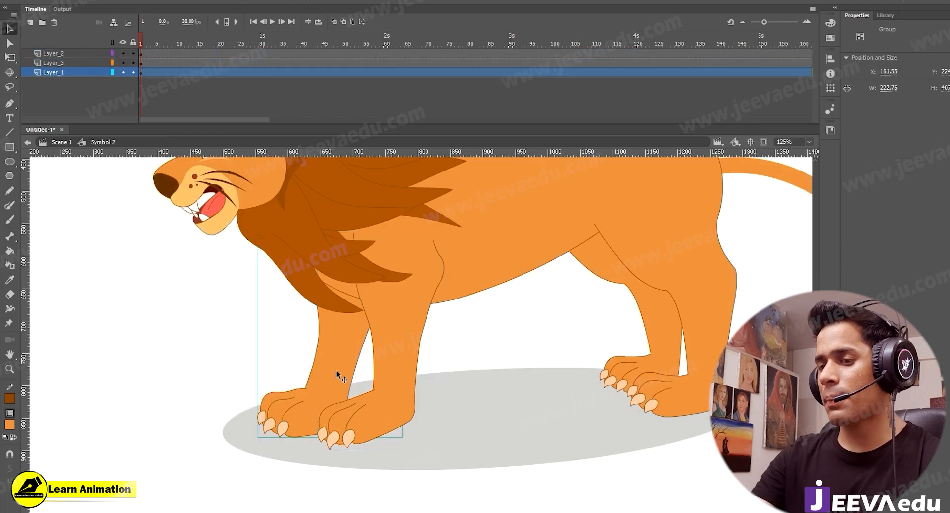
drag(337, 370, 251, 370)
key(ctrl+z)
- Copy the jointed near front leg and paste it into Layer_1, placing the copy over the far front leg
click(403, 376)
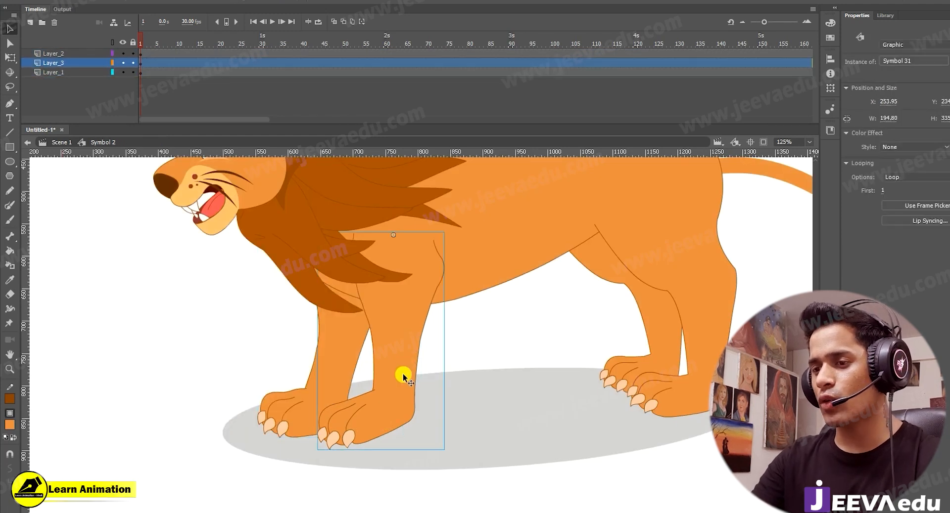
click(335, 370)
drag(329, 373, 268, 373)
key(ctrl+z)
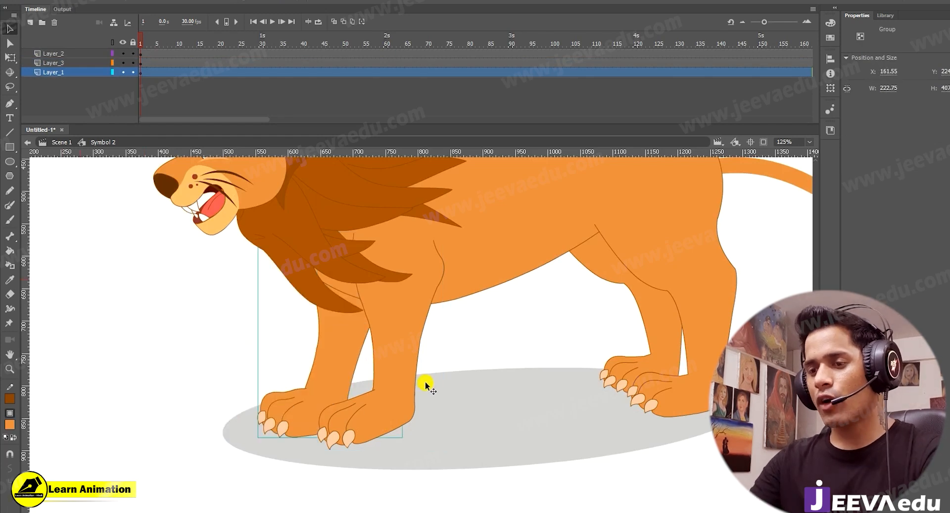
click(472, 393)
key(ctrl+v)
drag(447, 390, 340, 381)
- Rotate the pasted leg slightly clockwise and shift it over the original far front leg
key(q)
drag(389, 439, 368, 441)
drag(325, 357, 349, 359)
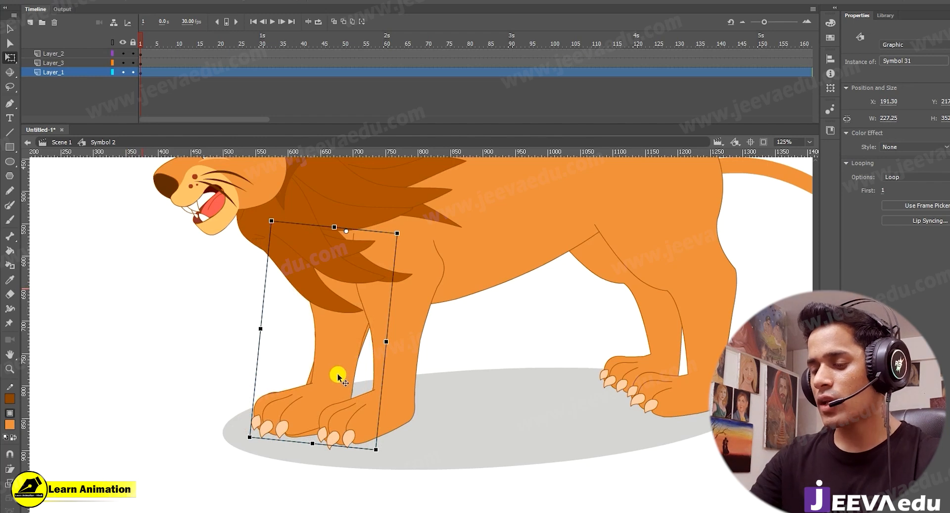
- Scale the pasted leg to 95% and reposition it over the original far leg
key(ctrl+alt+s)
text(95)
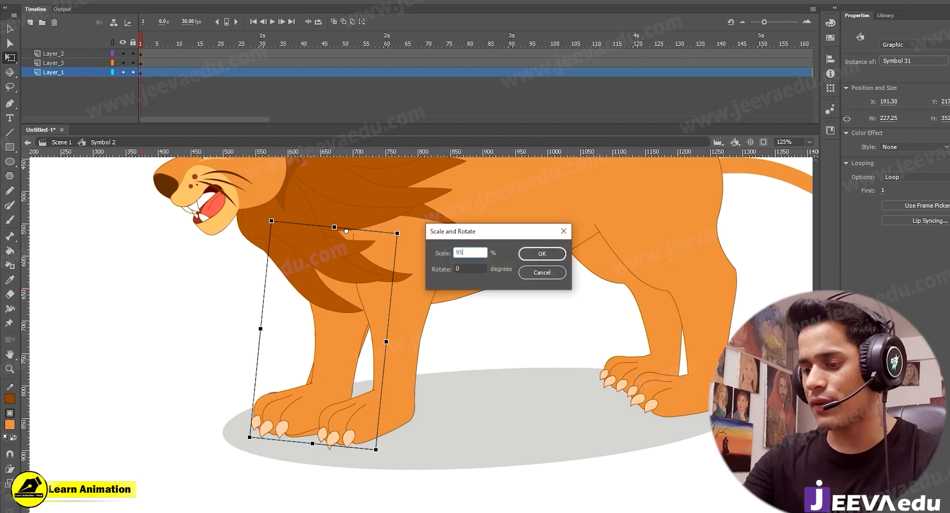
key(Return)
drag(337, 374, 342, 384)
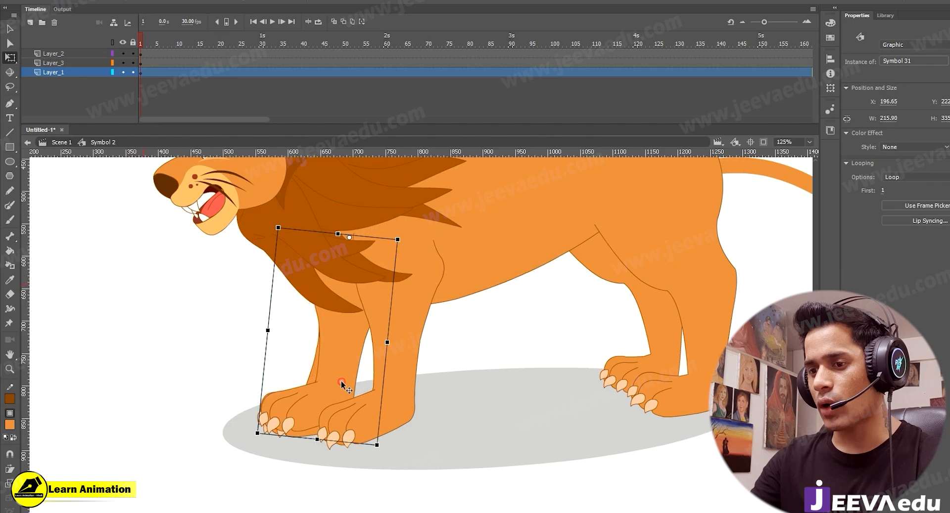
- Delete the original far front leg group and select the pasted leg that replaces it
click(337, 362)
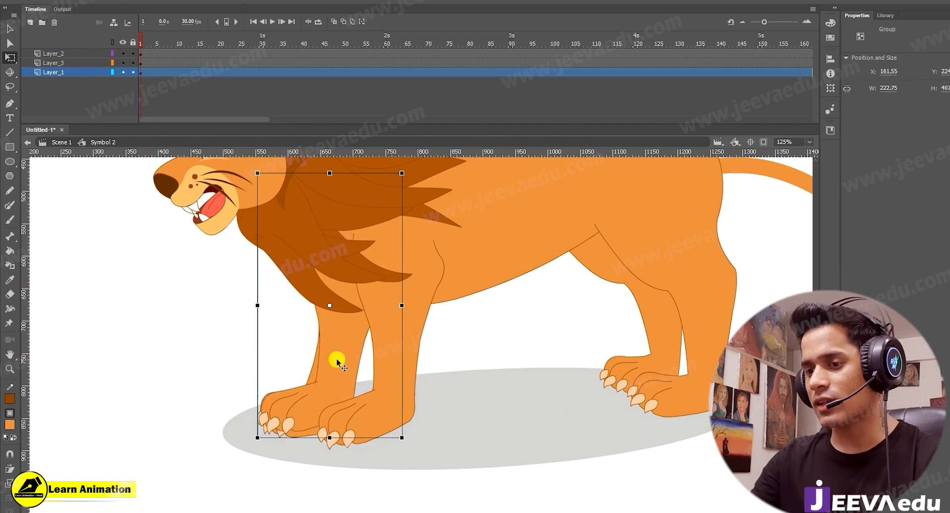
key(Escape)
click(337, 370)
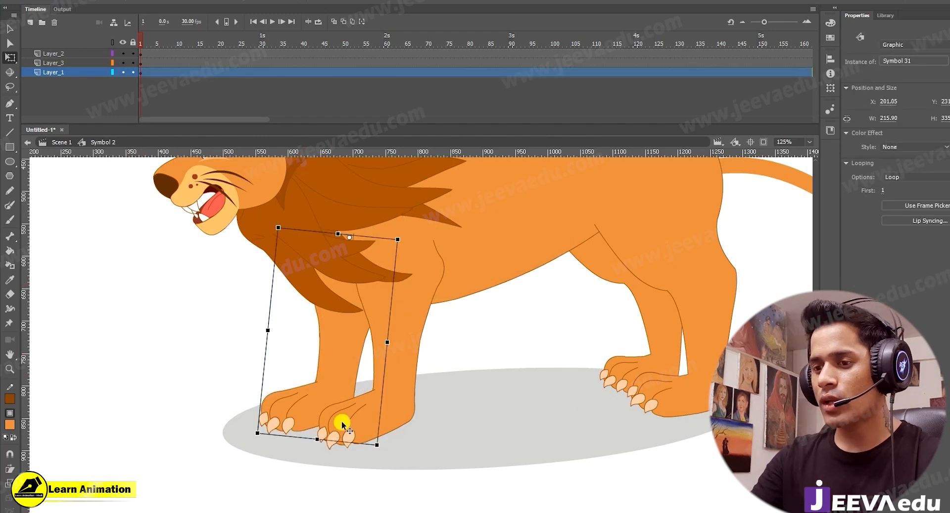
- Rotate the replacement far front leg slightly further clockwise and scale it by another 95%
drag(377, 455, 365, 451)
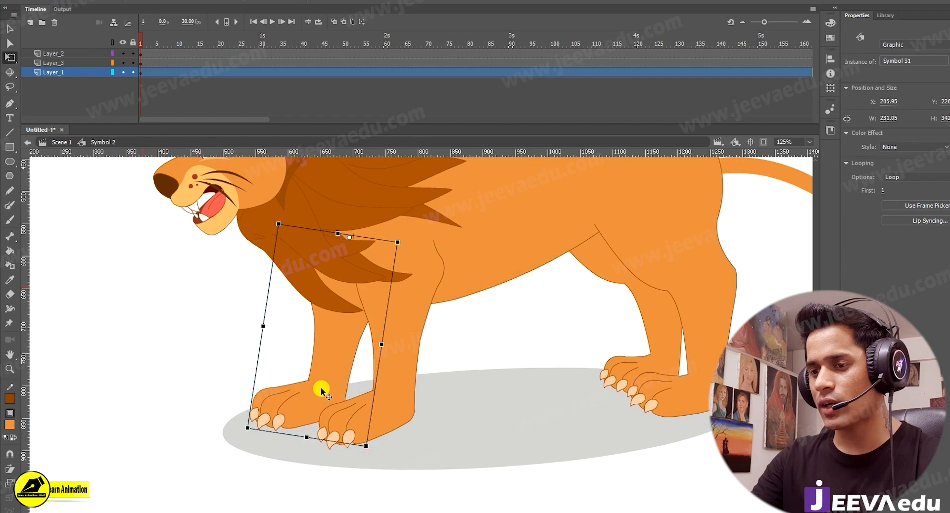
key(ctrl+alt+s)
text(95)
key(Return)
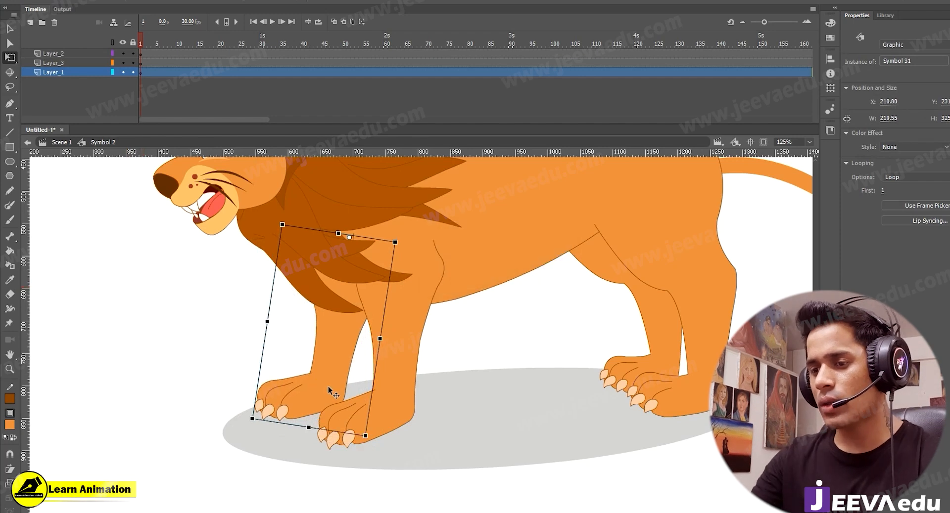
- Shift the replacement far front leg slightly toward the body so it sits under the mane
drag(328, 387, 332, 386)
key(z)
alt+click(330, 386)
drag(417, 354, 410, 391)
key(v)
key(Right)
- Open the replacement far front leg symbol for editing
key(z)
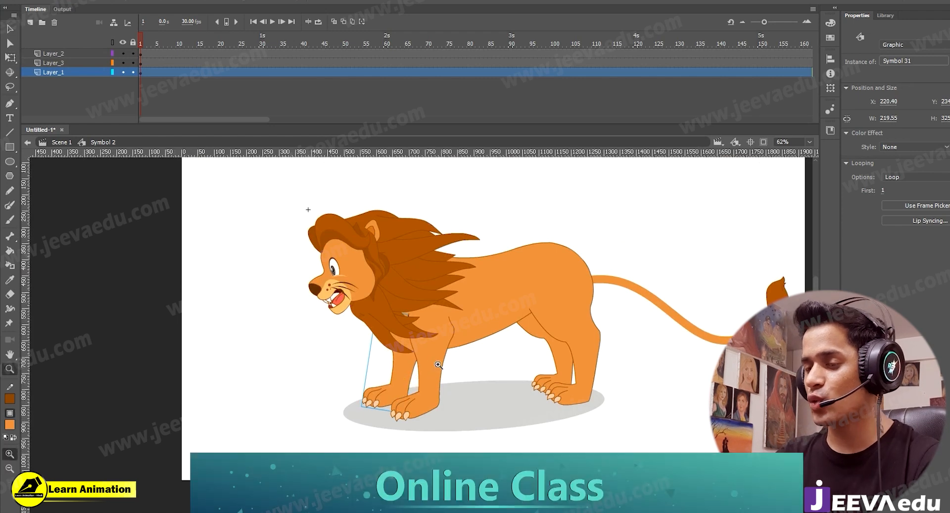
click(437, 361)
key(v)
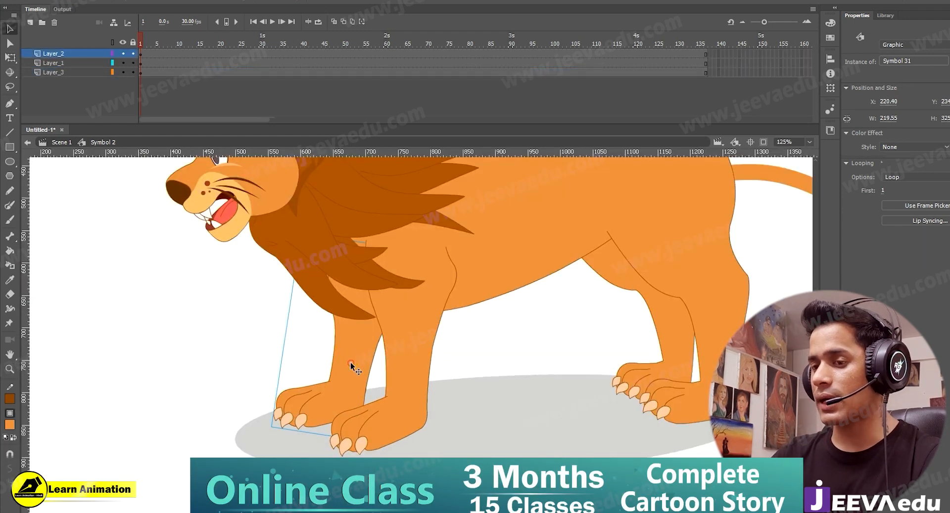
- Try moving the lower leg inside the far front leg's symbol, undo the move and return to Symbol 2
double_click(350, 366)
drag(339, 402, 262, 405)
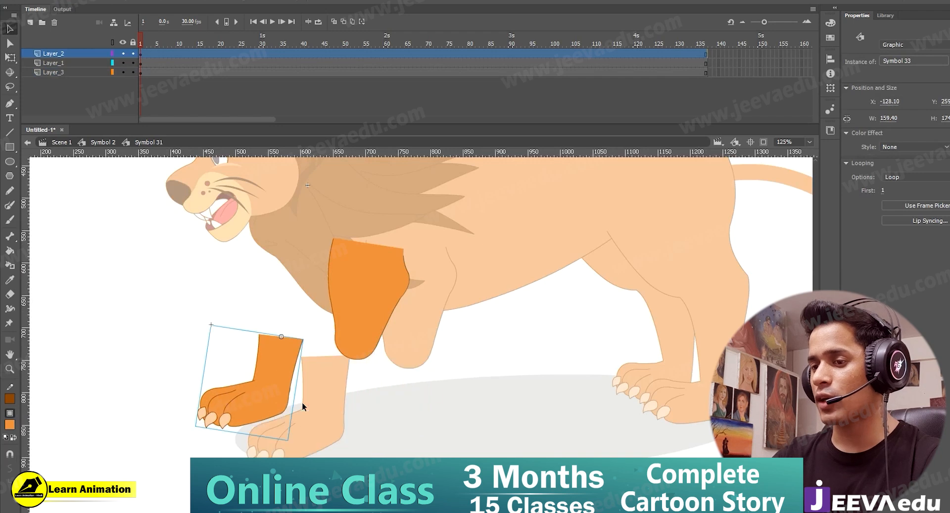
key(ctrl+z)
double_click(242, 332)
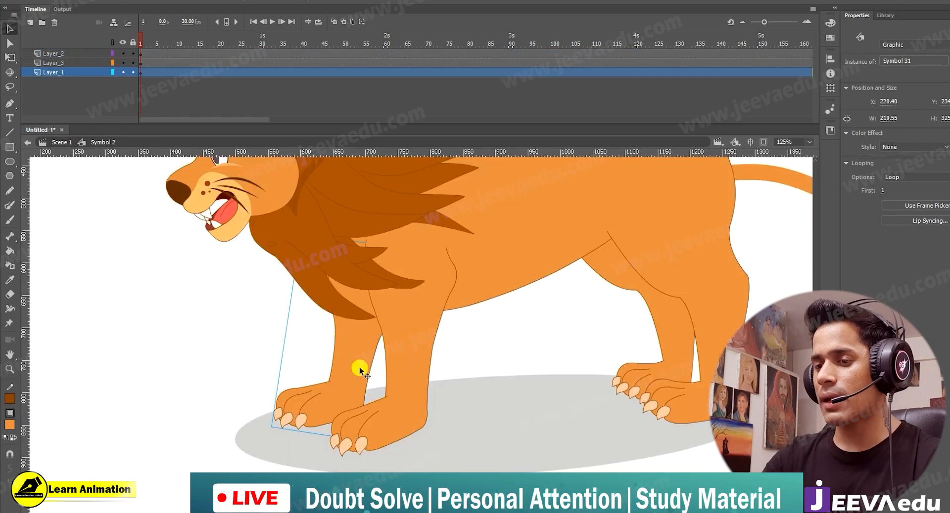
- Duplicate the far front leg's symbol under the name dfbnfdnb
right_click(360, 369)
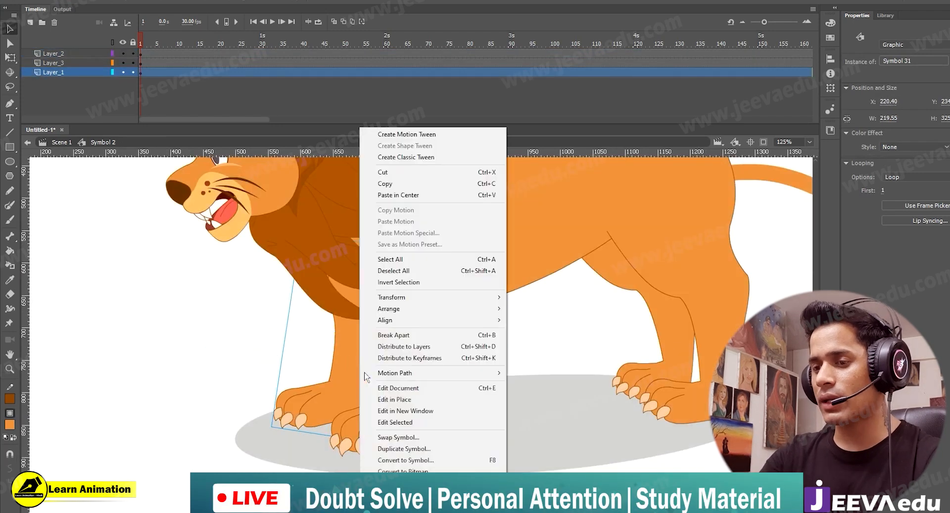
click(403, 448)
text(dfdfdfdf)
click(584, 253)
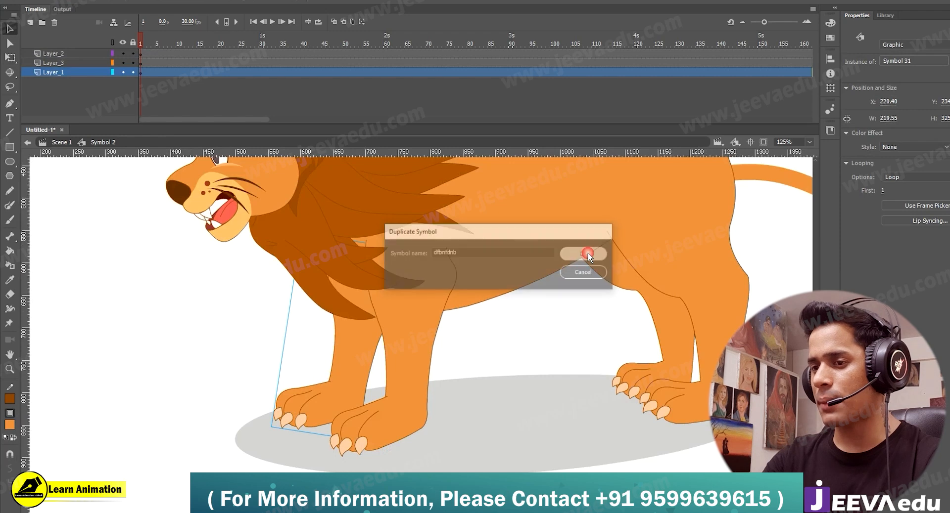
- Inside the dfbnfdnb symbol, duplicate the lower leg's symbol under the name sdbdfb
double_click(329, 392)
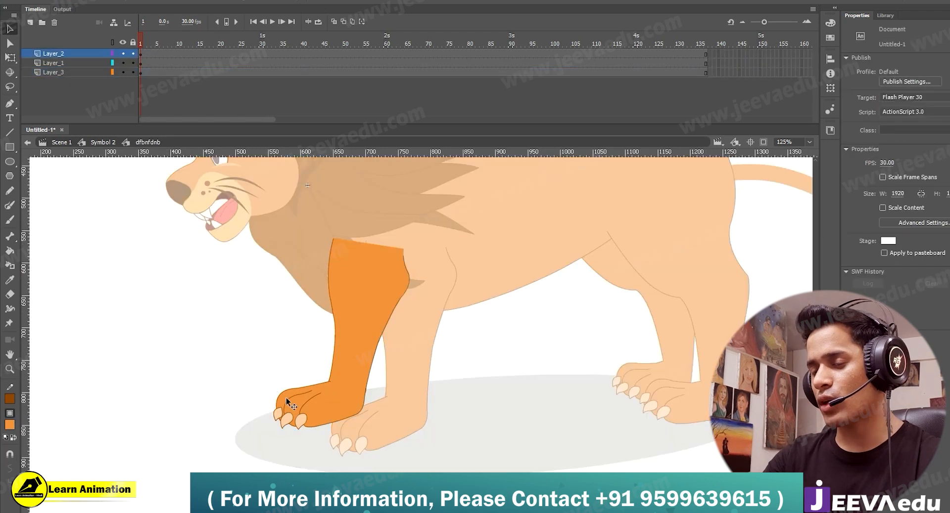
click(286, 398)
right_click(341, 389)
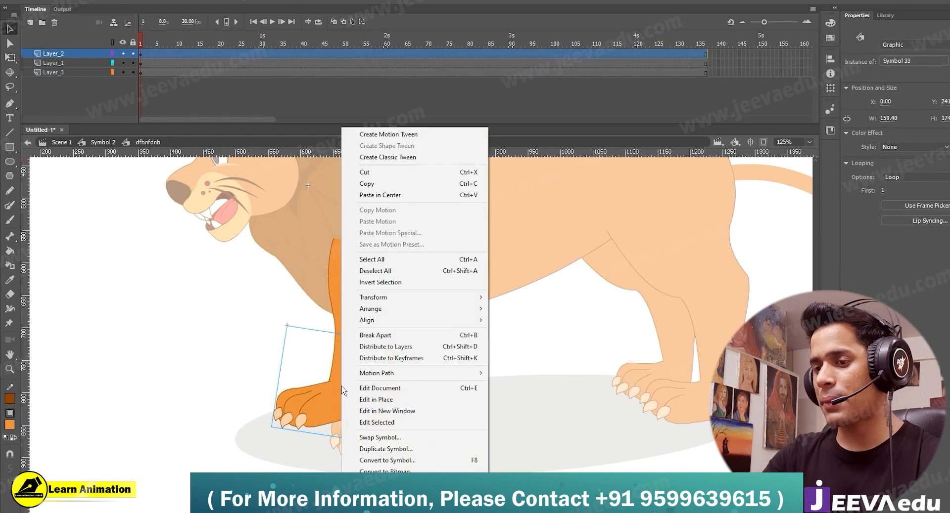
click(403, 448)
text(sdbdfb)
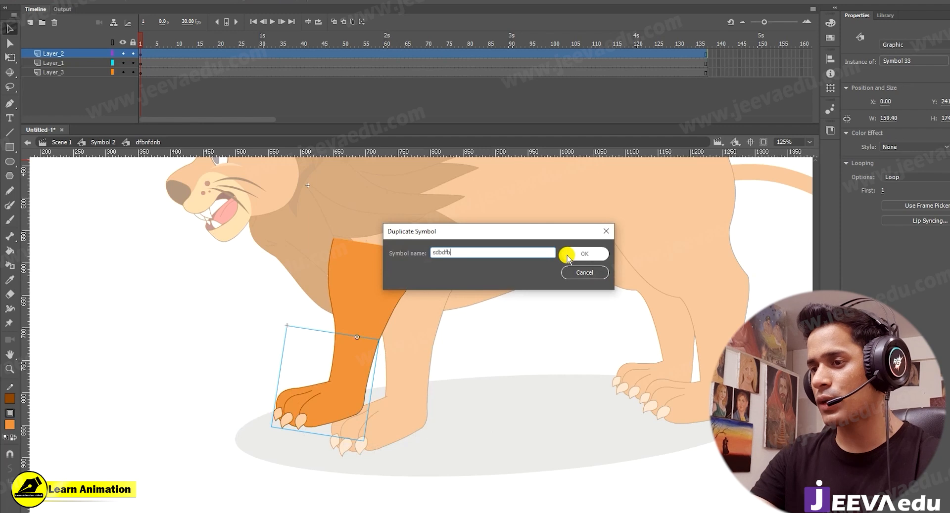
click(574, 253)
- Check the paw inside the sdbdfb lower-leg symbol and return to Symbol 2
double_click(337, 411)
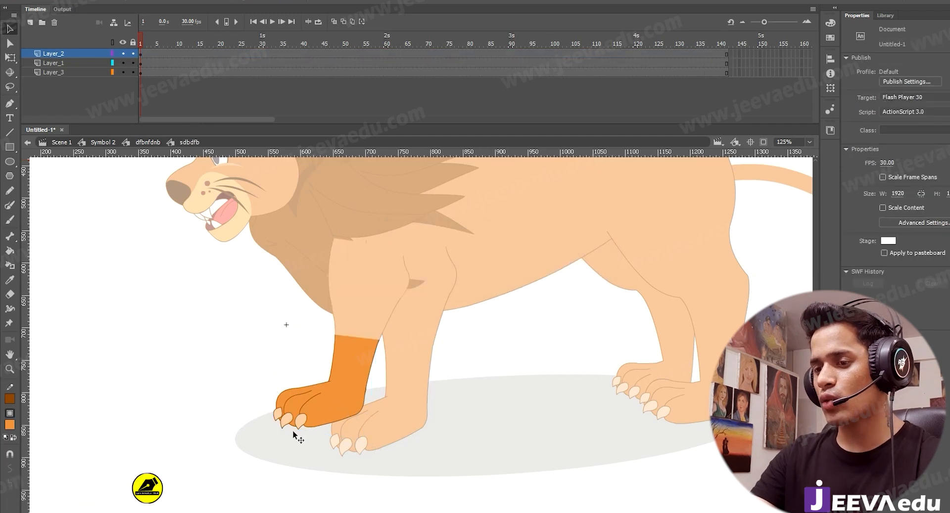
click(337, 411)
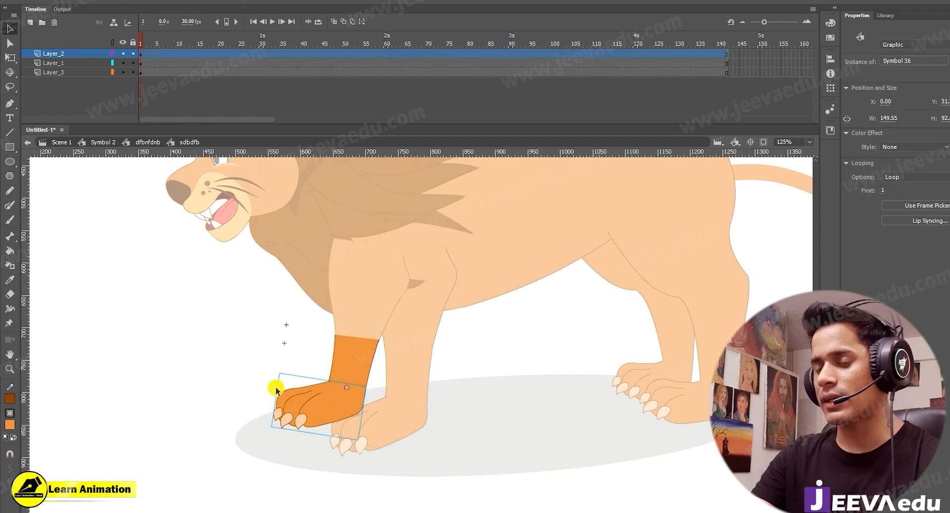
double_click(219, 404)
double_click(219, 405)
double_click(242, 407)
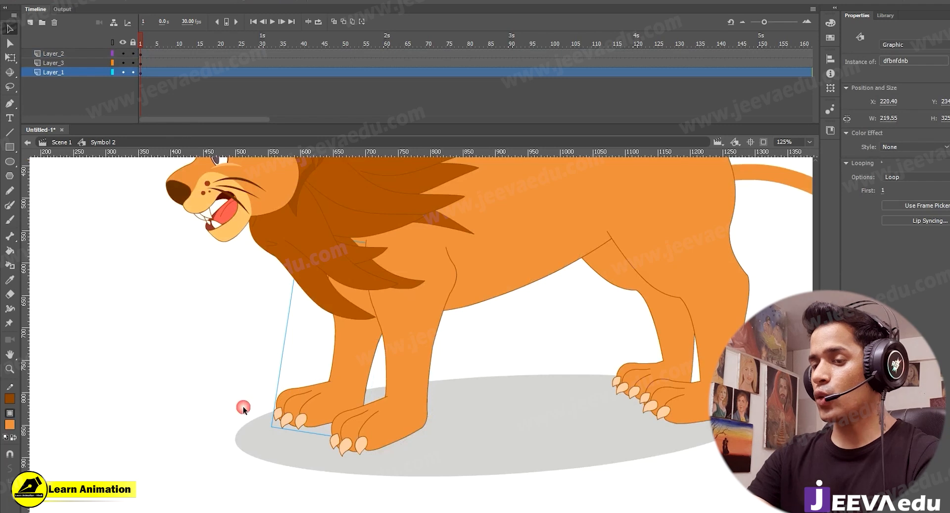
click(432, 366)
click(440, 349)
key(v)
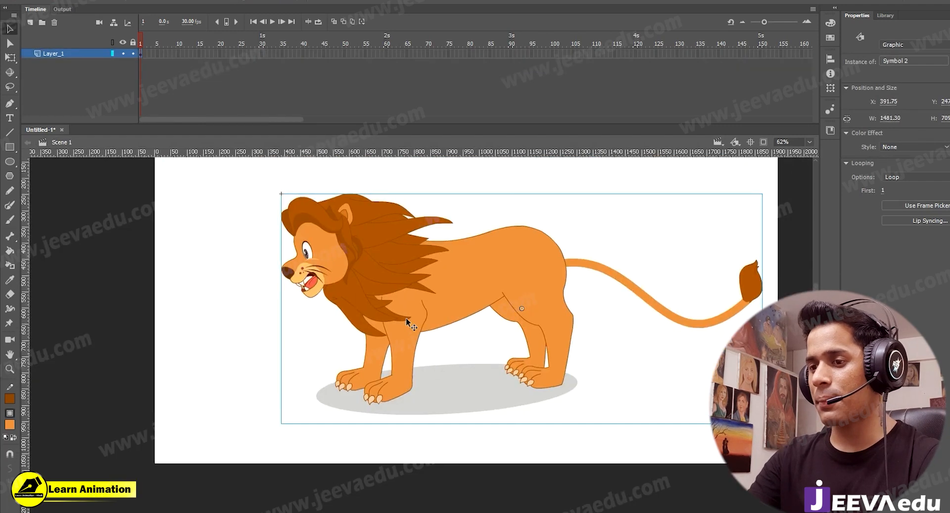
double_click(406, 319)
key(v)
click(398, 348)
click(371, 359)
drag(472, 349, 357, 375)
click(381, 318)
- Try converting the lion's body group to a symbol and moving the body upward, undoing both attempts
drag(370, 275, 370, 276)
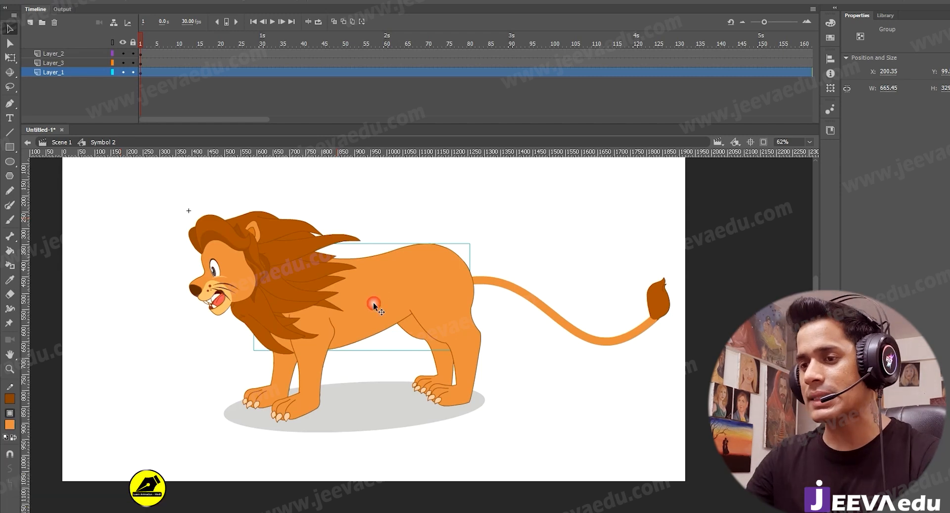
key(F8)
key(Return)
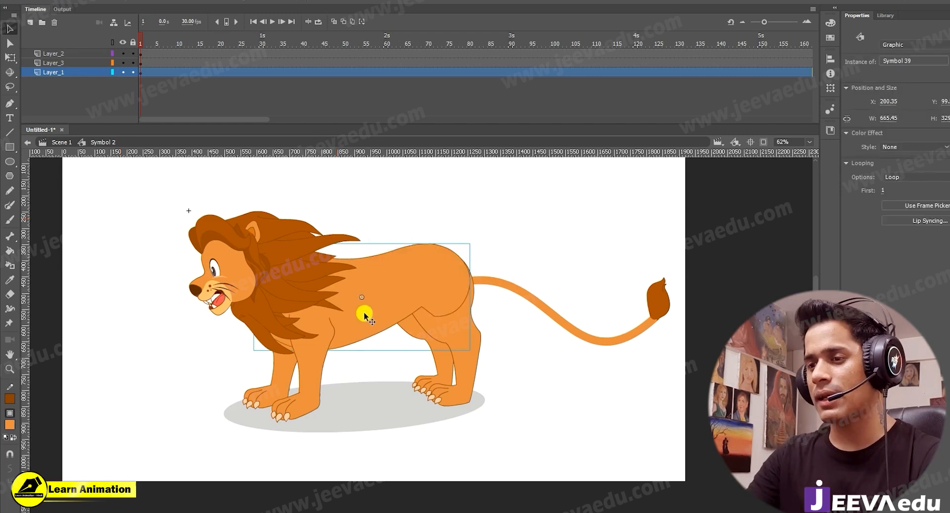
key(ctrl+z)
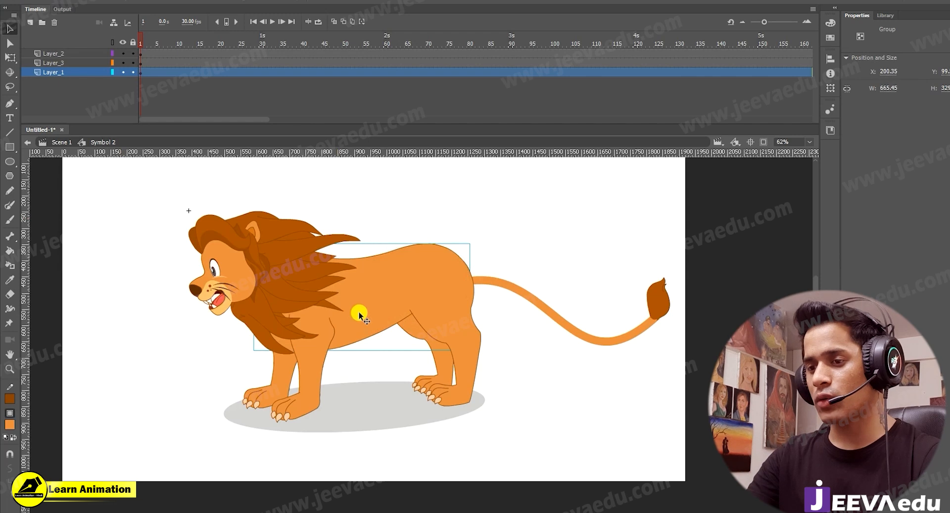
drag(392, 307, 391, 258)
key(ctrl+z)
- Cut the near rear leg group and paste it in place on a new layer above Layer_1
click(456, 333)
mouse_move(456, 333)
mouse_down()
mouse_move(465, 282)
mouse_move(460, 330)
mouse_up()
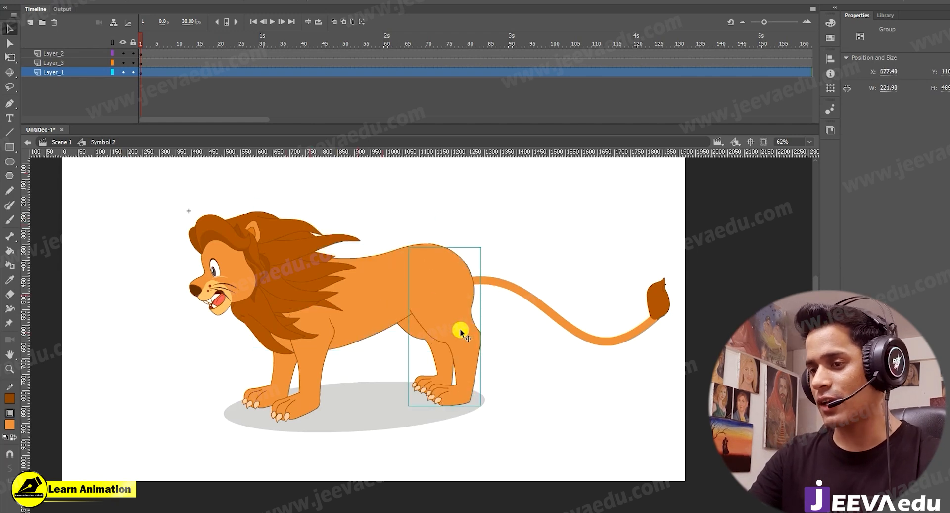
key(ctrl+x)
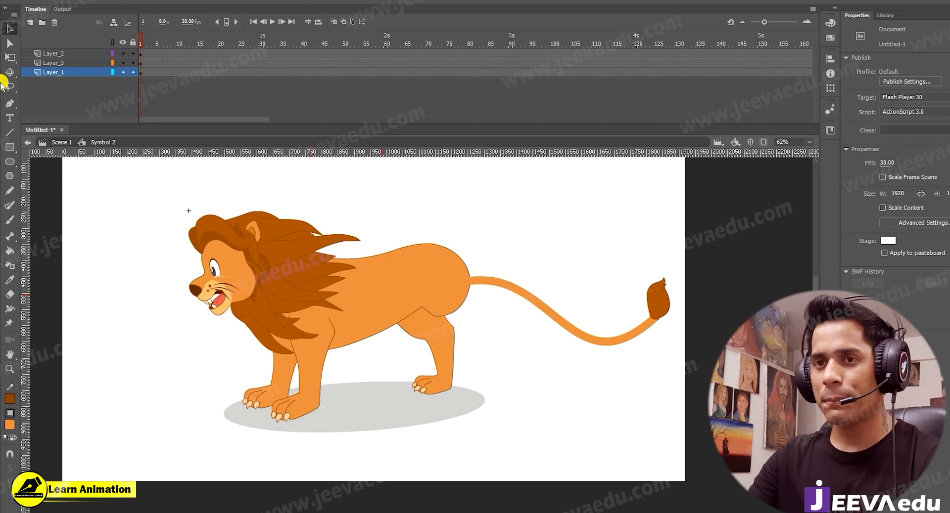
click(30, 22)
right_click(101, 255)
click(129, 297)
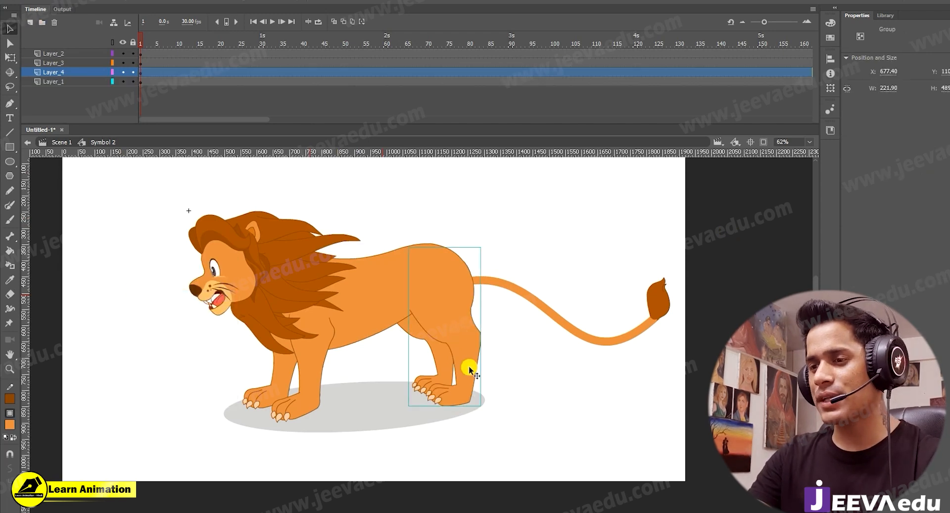
- Convert the near rear leg to a graphic symbol and place its transformation point at the upper thigh
key(F8)
key(Return)
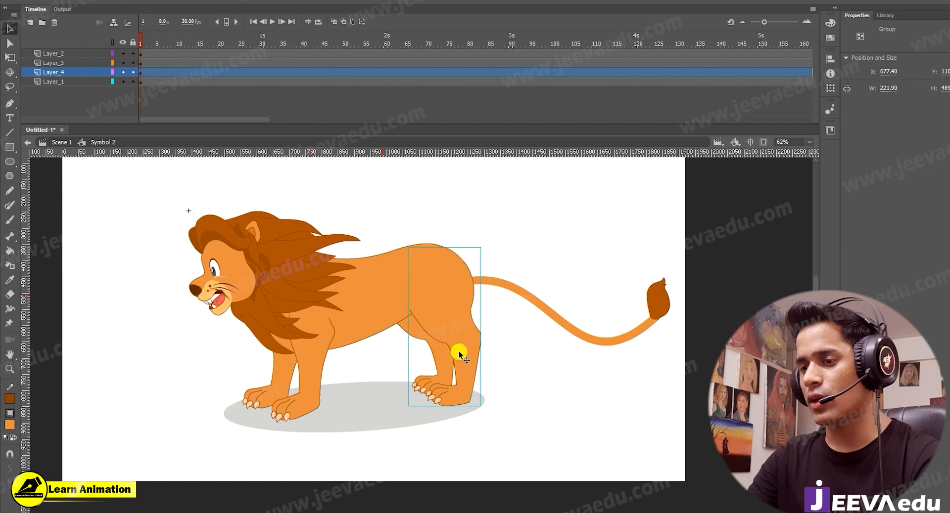
key(q)
drag(441, 286, 429, 269)
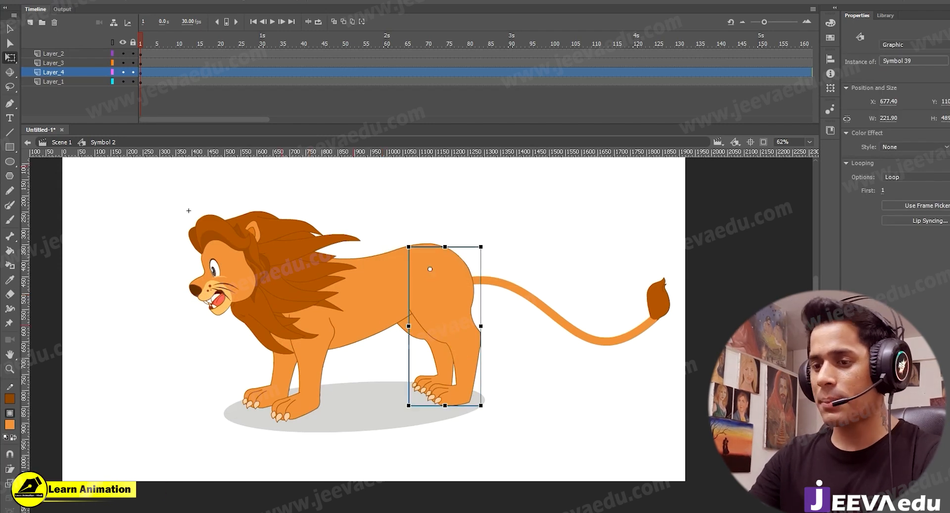
- Cut the far front leg from Layer_1 and check the contents of Layer_1 and Layer_3 by toggling their visibility
click(277, 378)
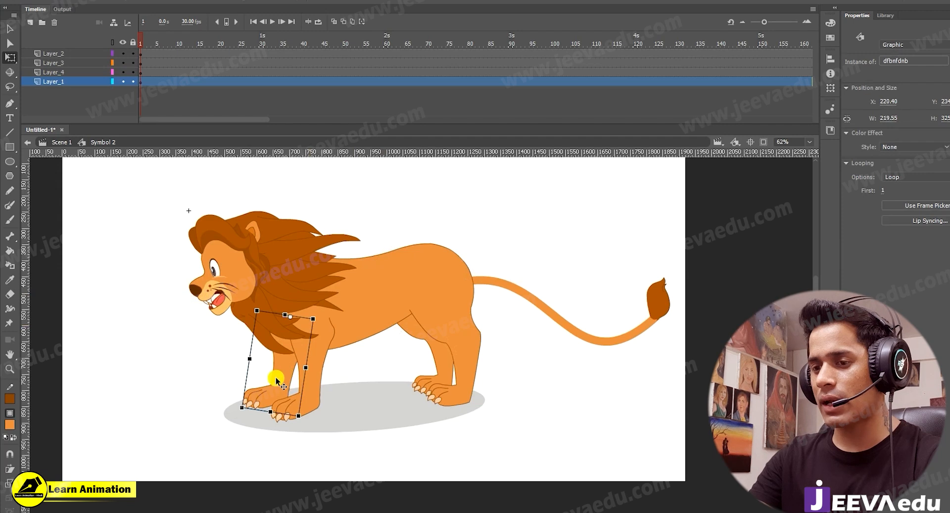
click(263, 496)
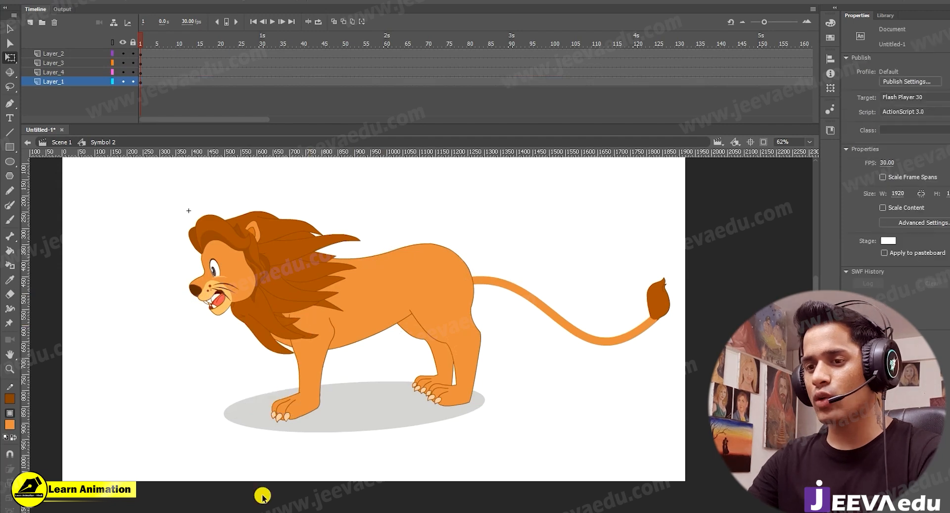
click(123, 82)
click(123, 82)
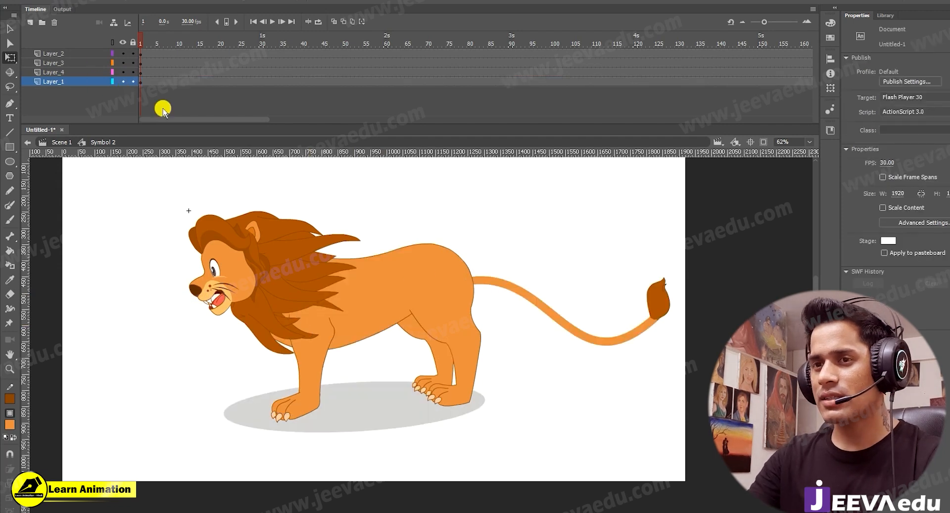
click(325, 355)
click(123, 63)
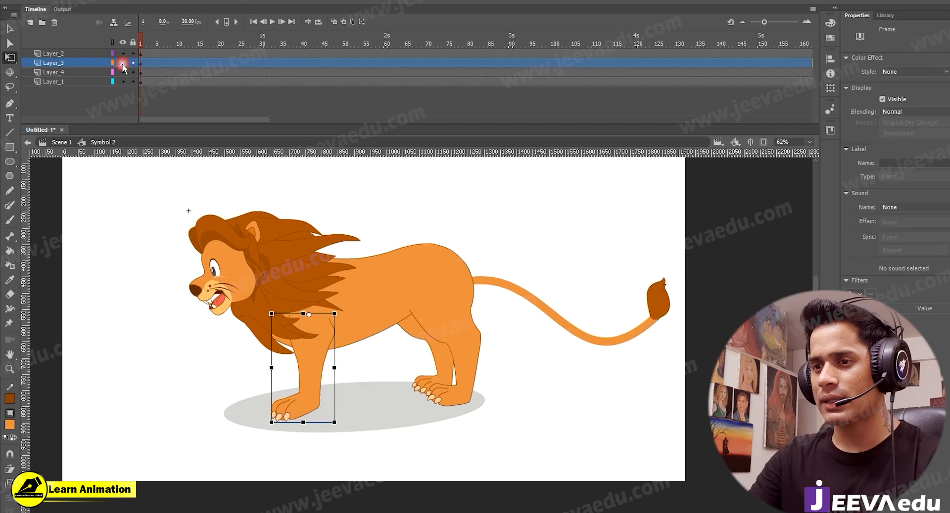
click(123, 63)
- Add a new layer beneath Layer_1 and paste the far front leg in place on it
click(87, 81)
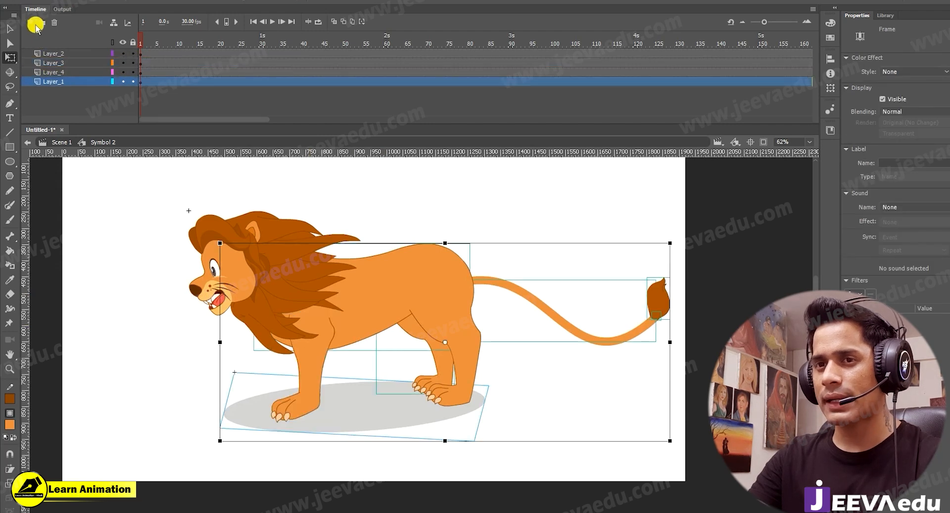
click(30, 23)
drag(82, 82, 76, 98)
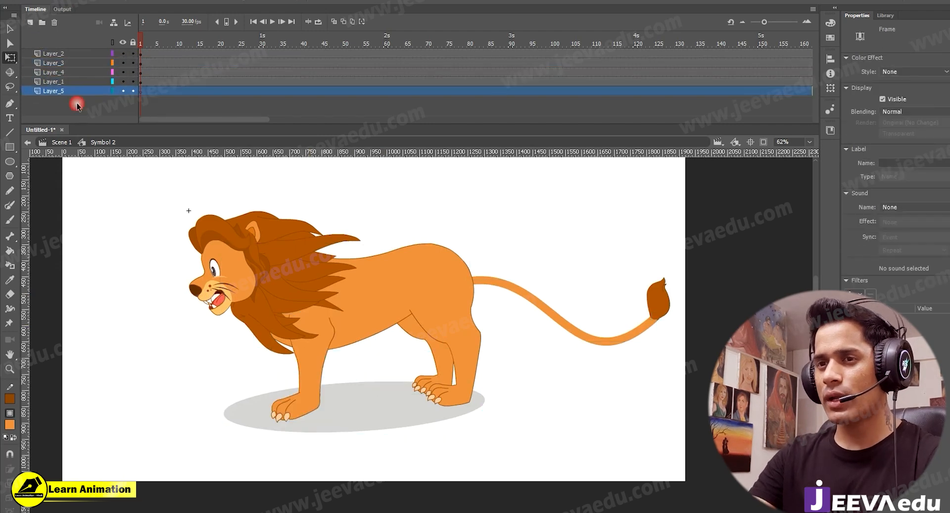
right_click(116, 257)
click(149, 292)
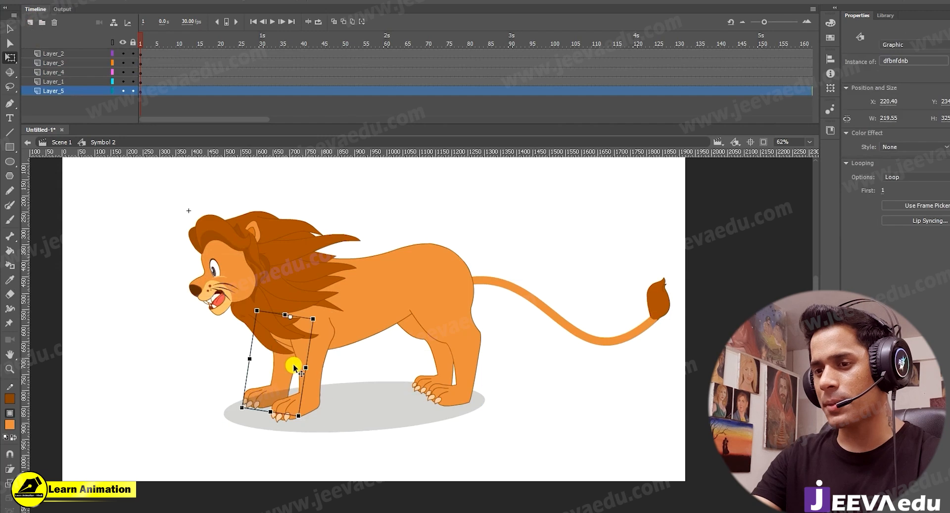
- Reorder Layer_1 below Layer_5 to put the far front leg in front of the ground shadow
click(221, 391)
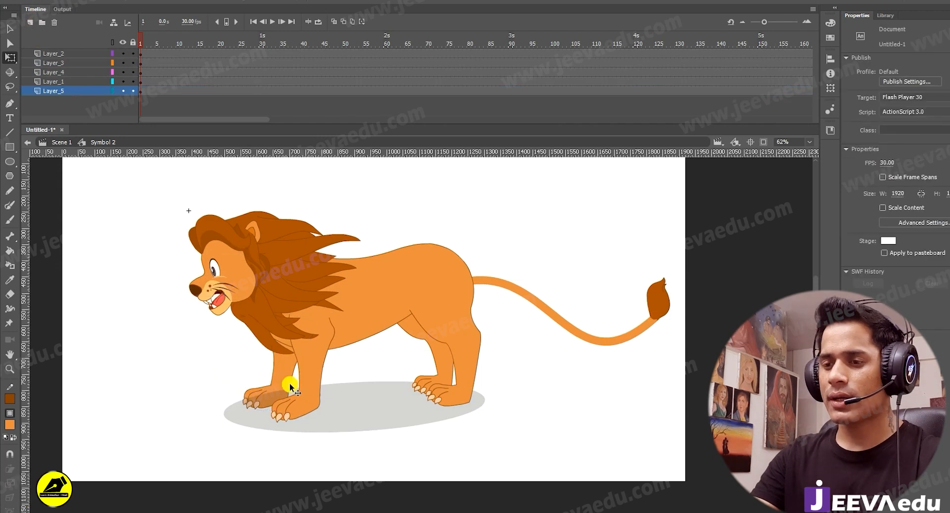
click(318, 396)
click(385, 410)
drag(78, 82, 78, 95)
click(378, 451)
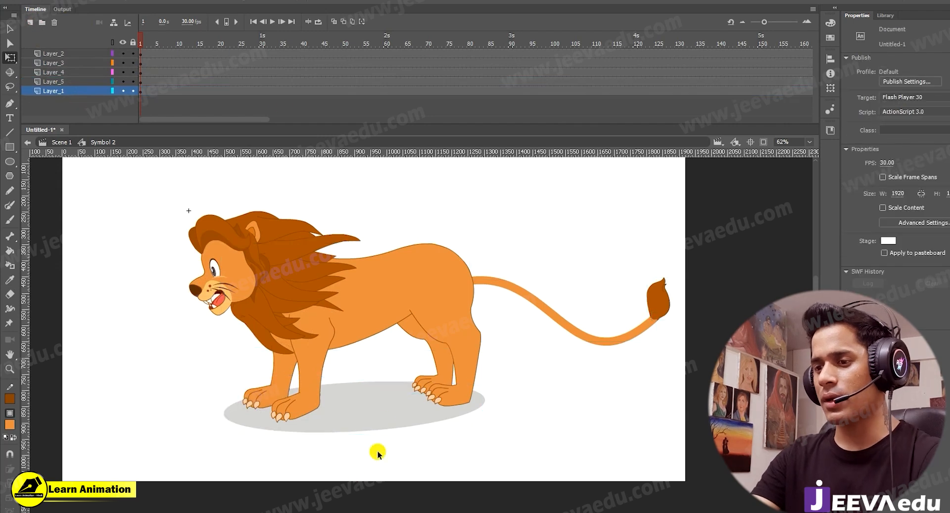
- Check which parts remain on Layer_1 by selecting the shadow and body and toggling the layer's visibility
click(384, 422)
click(298, 203)
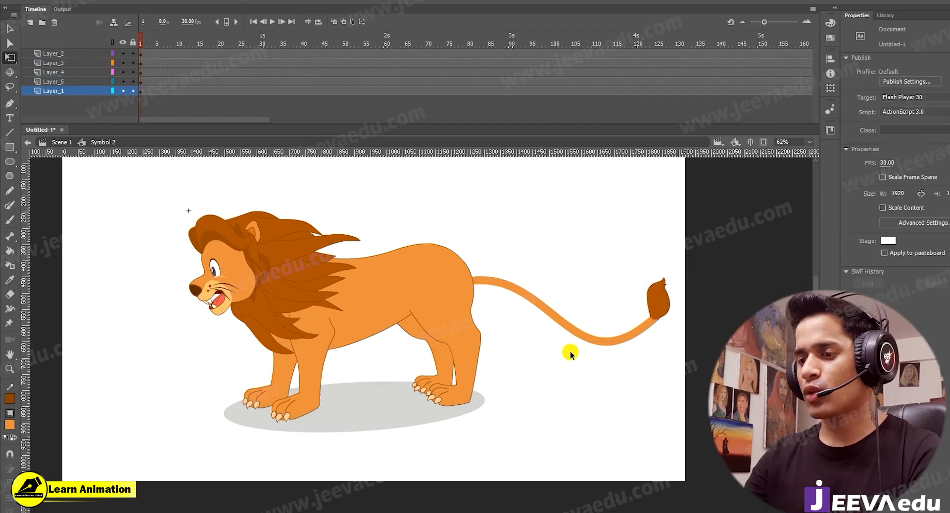
click(364, 403)
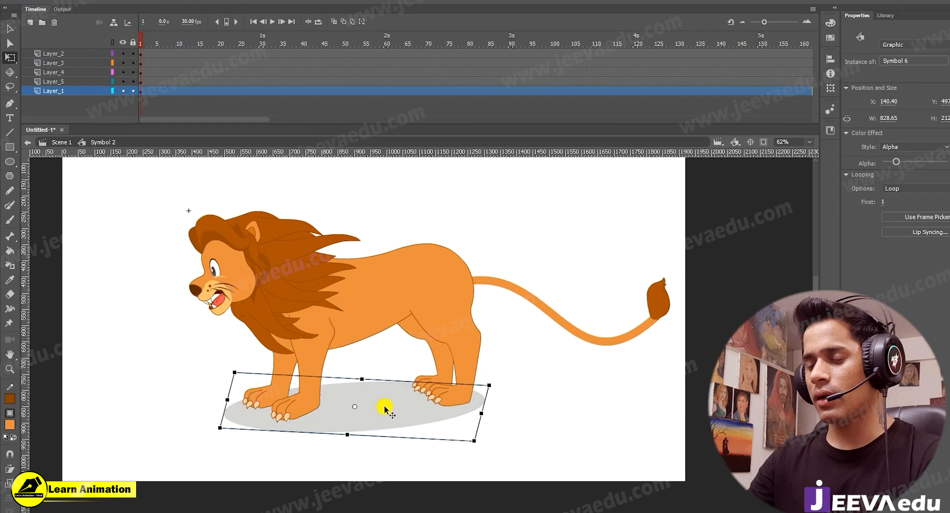
click(364, 298)
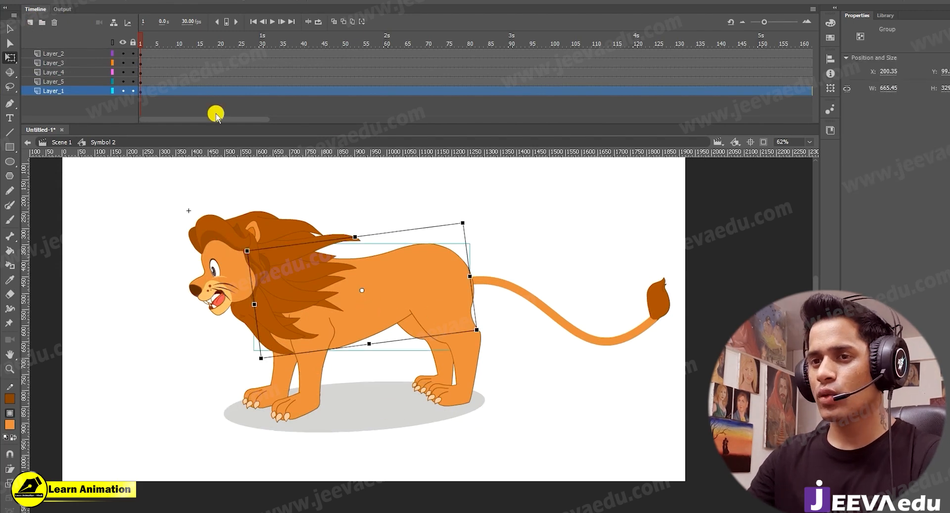
click(123, 91)
click(124, 91)
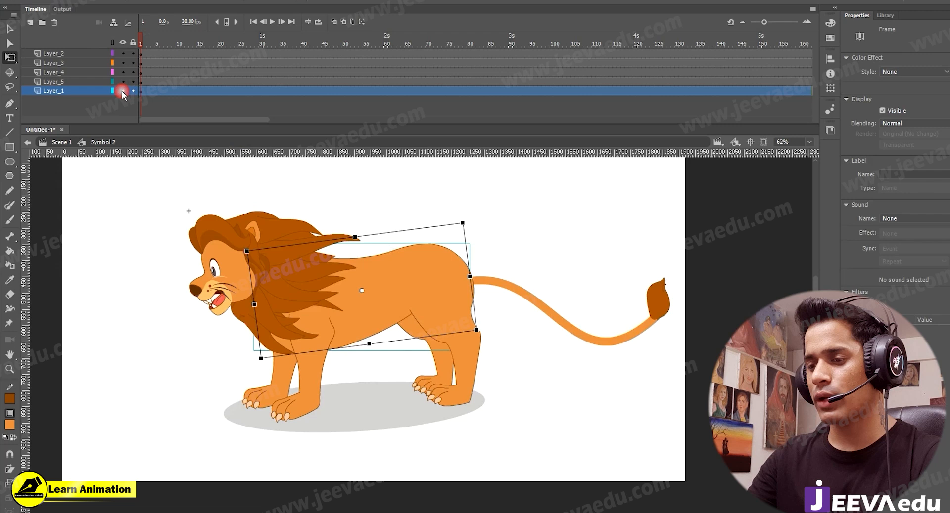
- Cut the ground shadow and paste it in place on a new layer at the bottom of the stack
click(329, 445)
click(351, 413)
key(Delete)
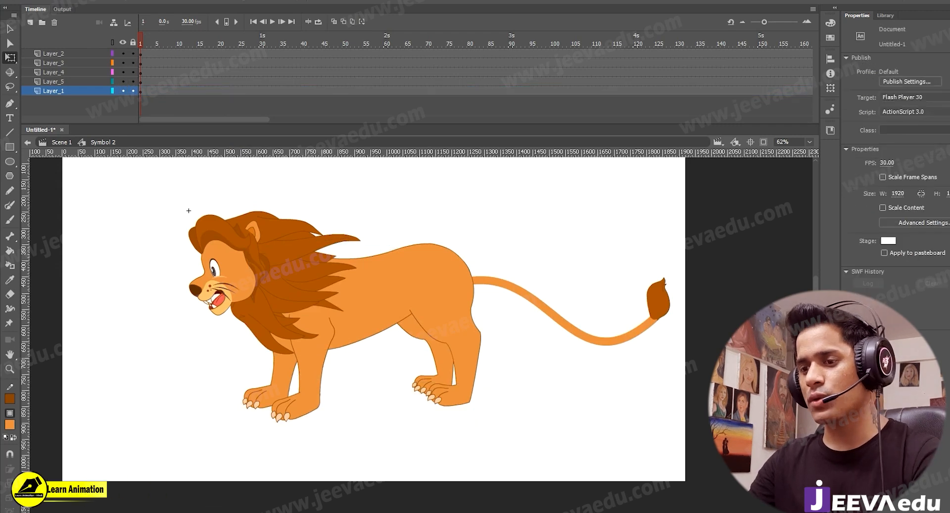
click(28, 22)
drag(89, 95, 90, 104)
right_click(122, 250)
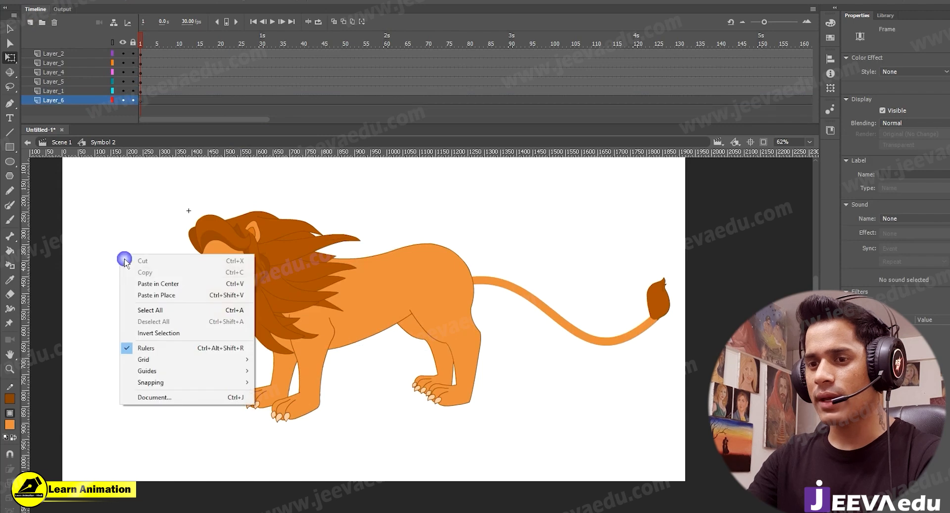
click(148, 292)
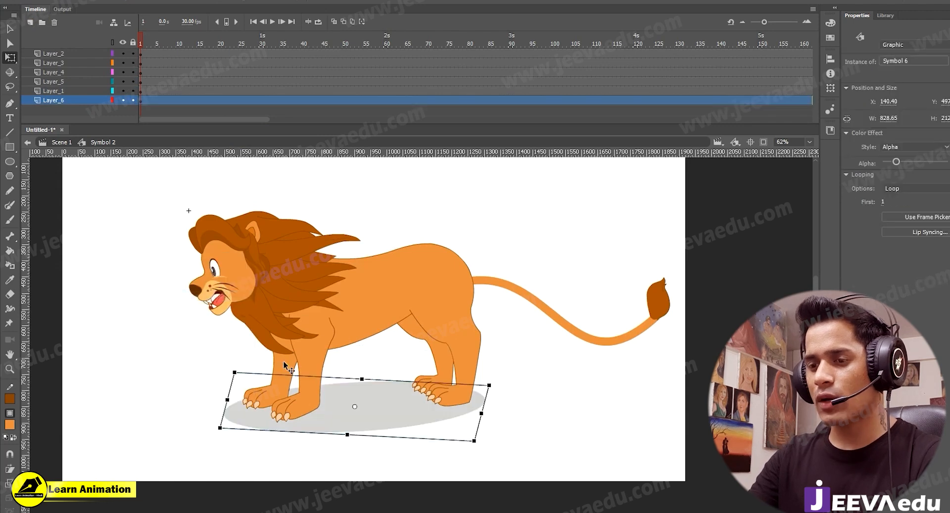
- Move Layer_5 below Layer_1 in the layer stack so the far front leg sits behind the body
click(83, 82)
drag(83, 85, 85, 94)
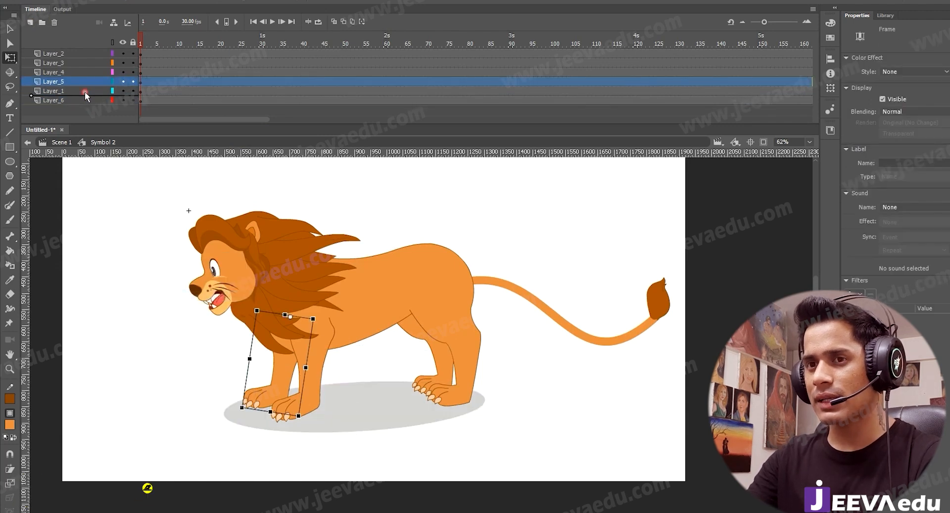
click(126, 338)
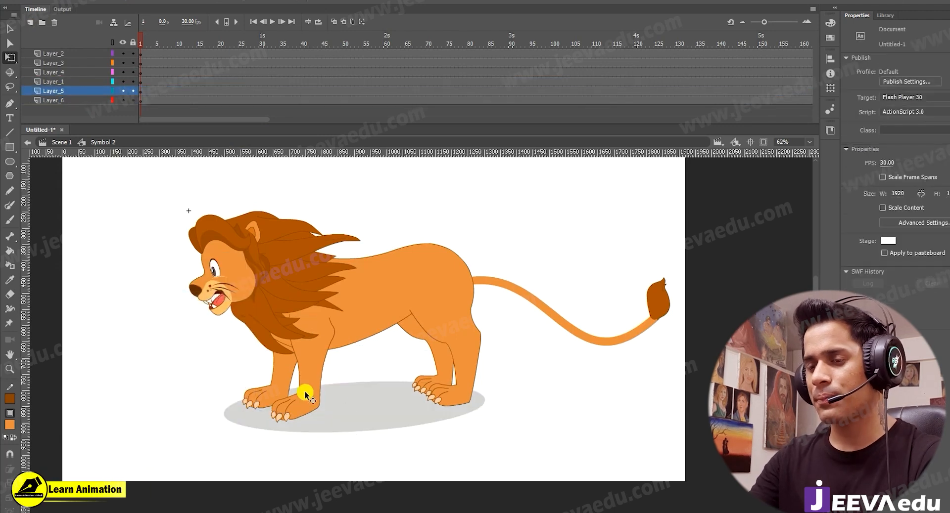
- Try rotating the near hind leg about its hip pivot and undo the rotation
click(452, 325)
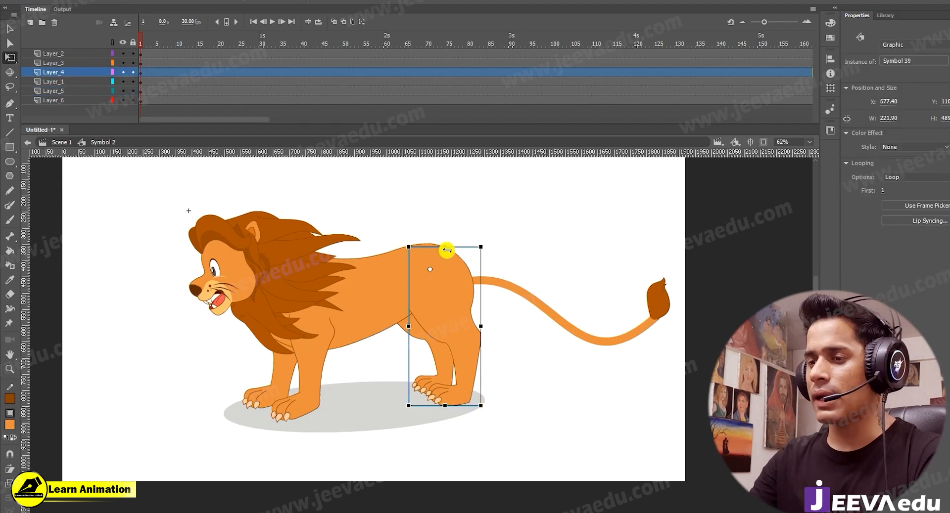
drag(487, 407, 468, 423)
key(ctrl+z)
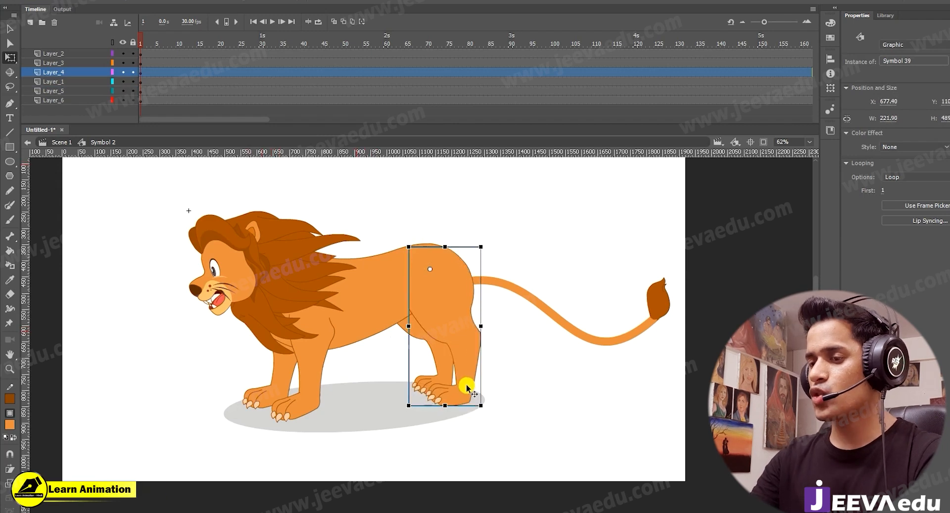
- Open the near hind leg's symbol for editing and break its group apart into plain shapes
double_click(465, 382)
key(z)
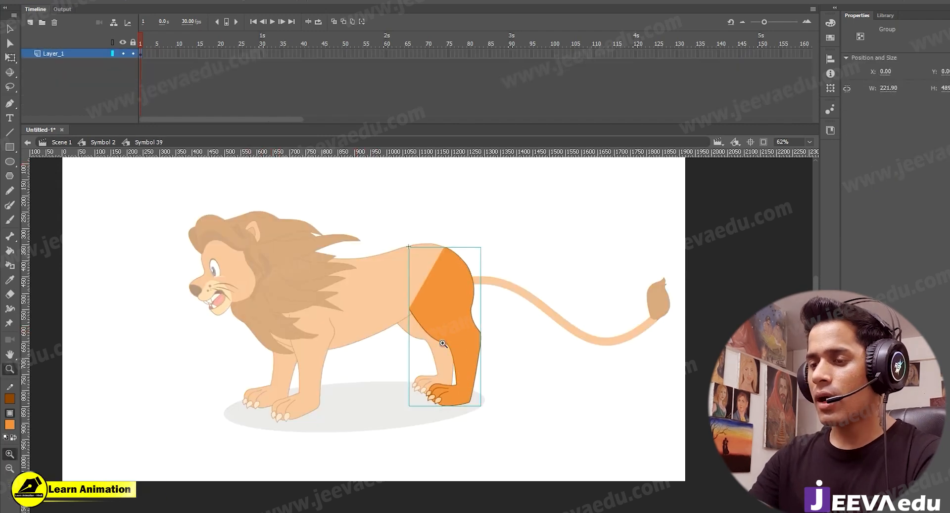
click(470, 389)
key(ctrl+b)
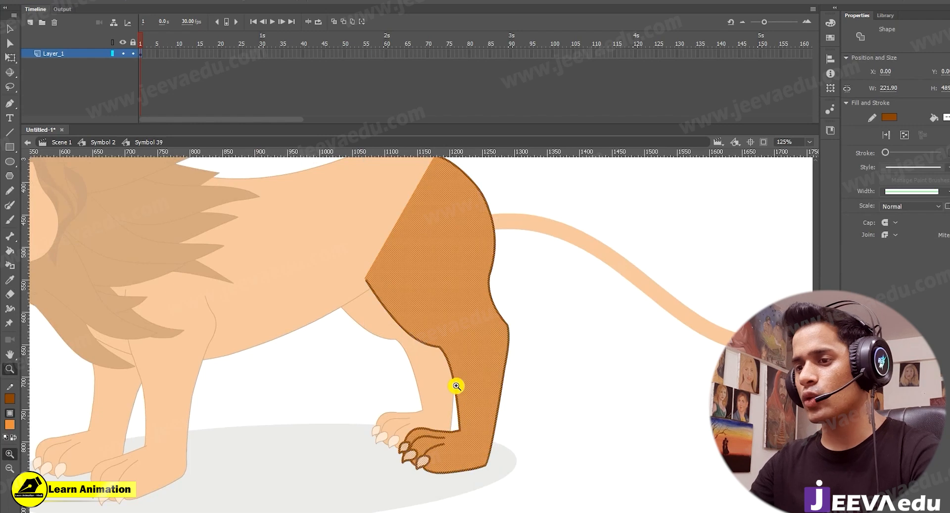
alt+click(422, 360)
click(411, 333)
drag(502, 378, 494, 399)
key(v)
click(555, 396)
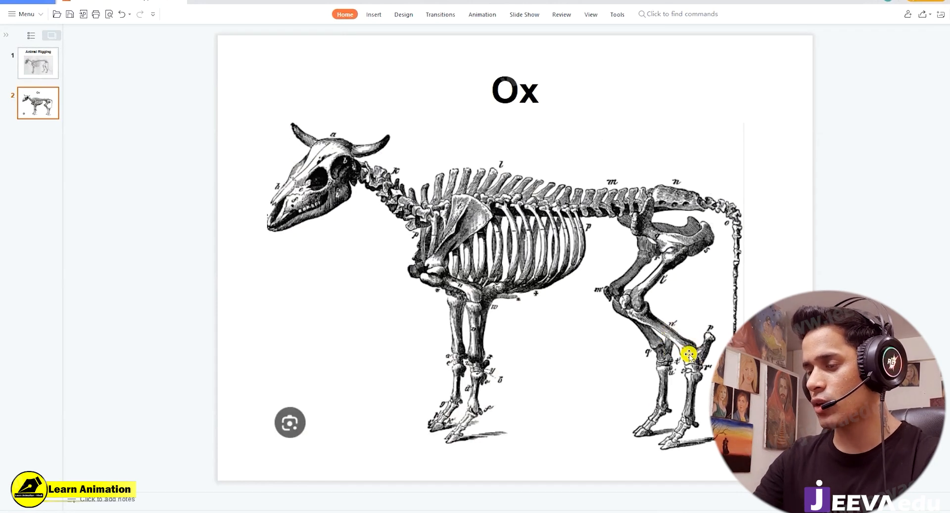
- Review the animal skeleton slides in the presentation and compare the hind-leg joints with the lion's near hind leg
key(Up)
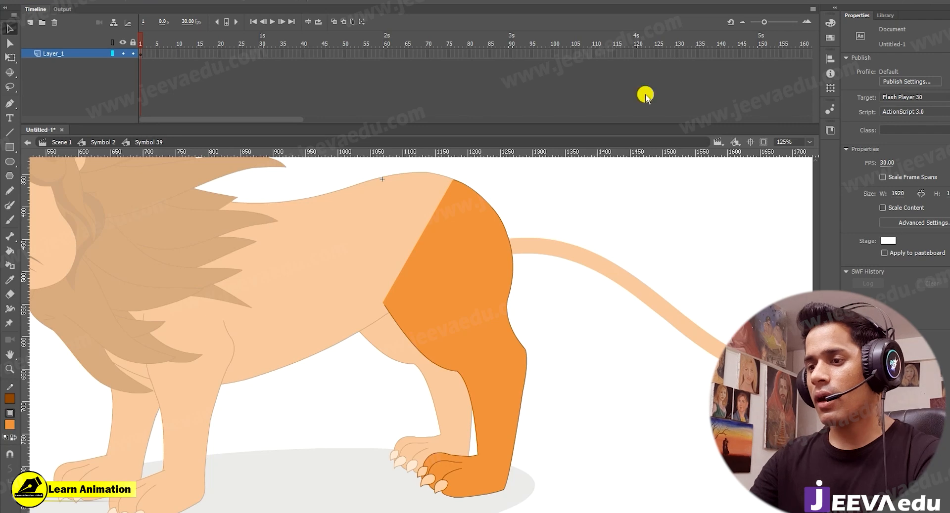
double_click(470, 323)
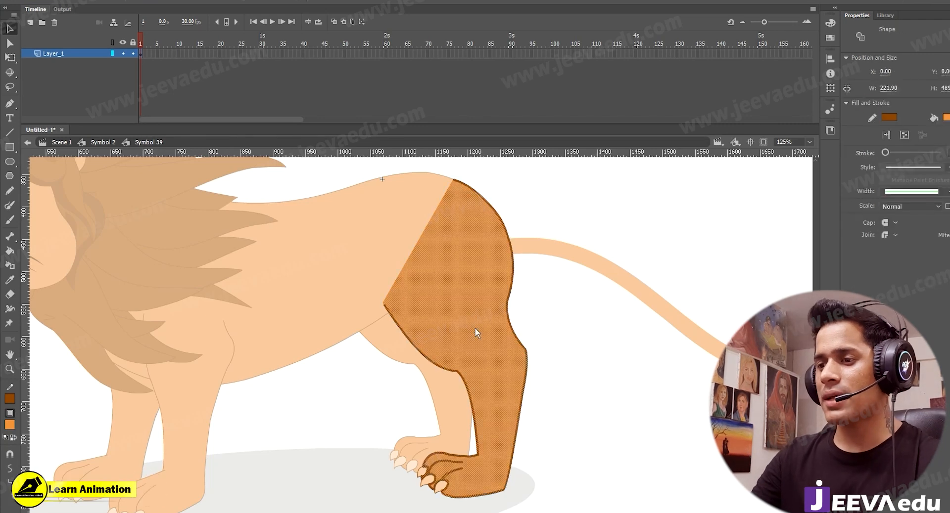
click(613, 398)
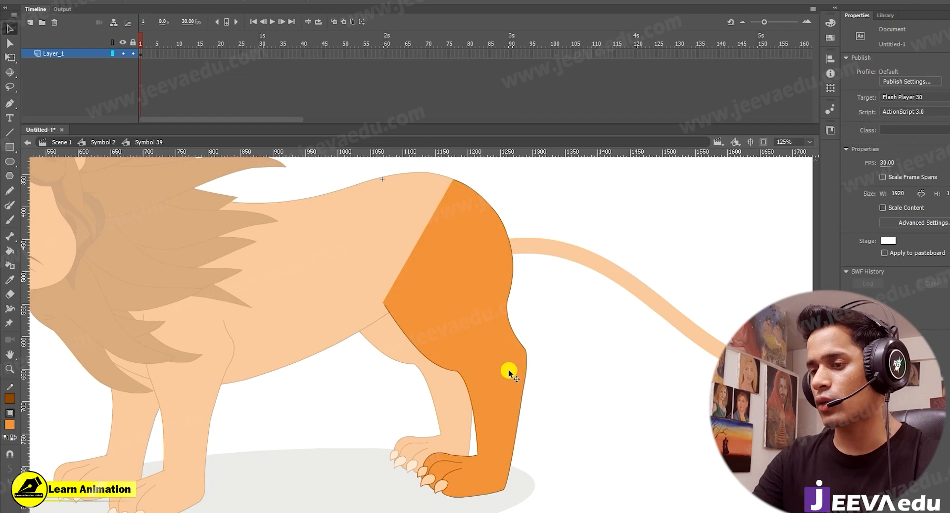
double_click(434, 303)
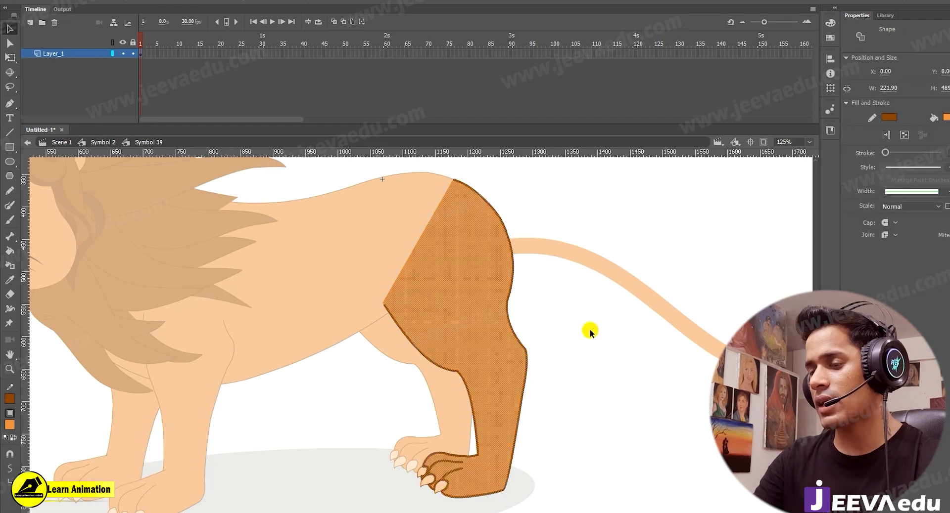
- Reshape the outline at the heel of the near hind paw to soften its sharp corner
key(z)
click(456, 399)
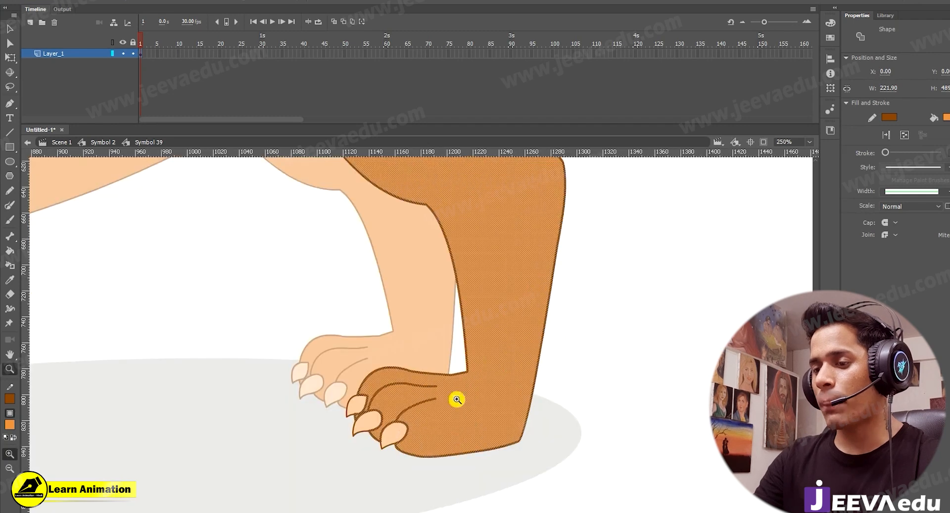
click(463, 374)
key(v)
click(571, 408)
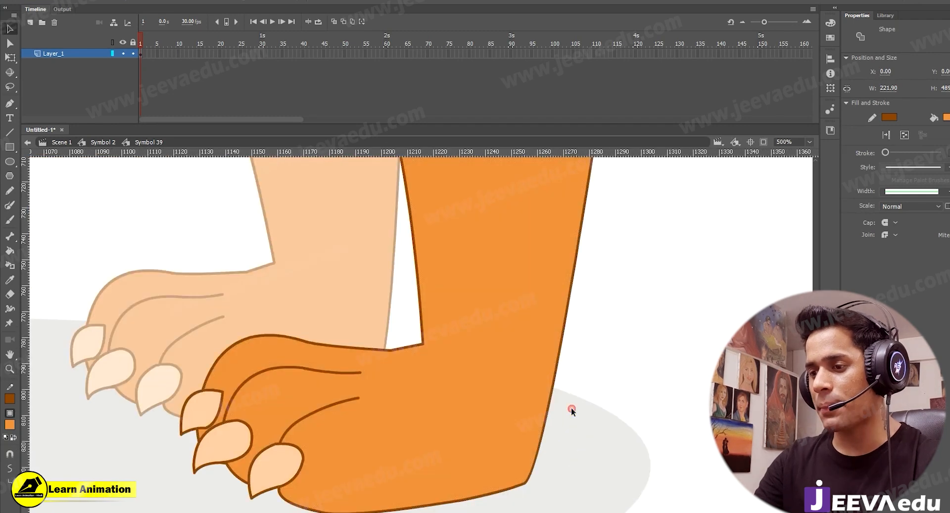
drag(533, 471, 518, 480)
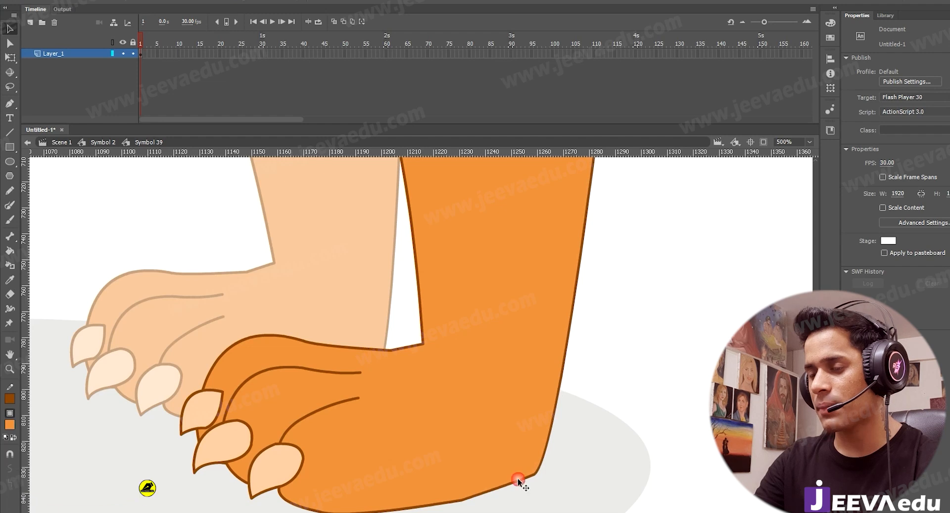
click(699, 301)
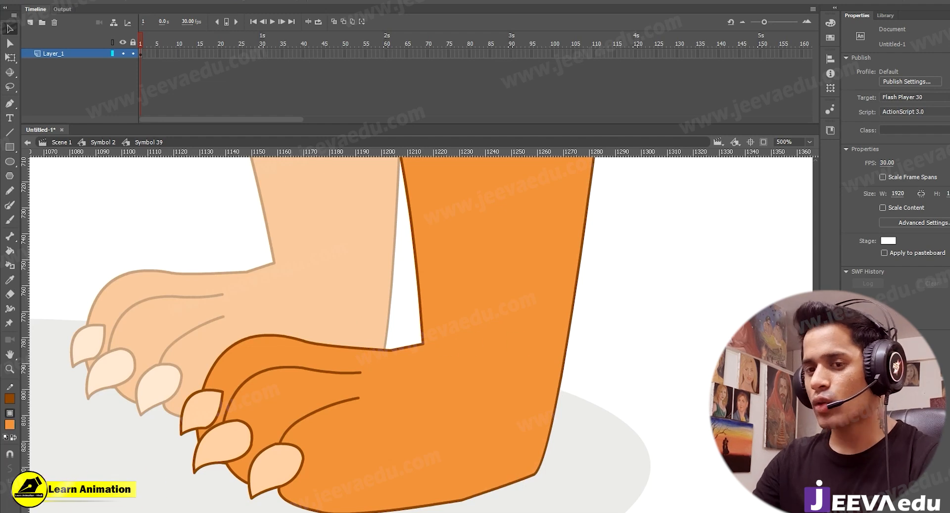
- Set the stroke color to red and draw a straight line across the near hind leg's ankle, extending past the heel
click(9, 399)
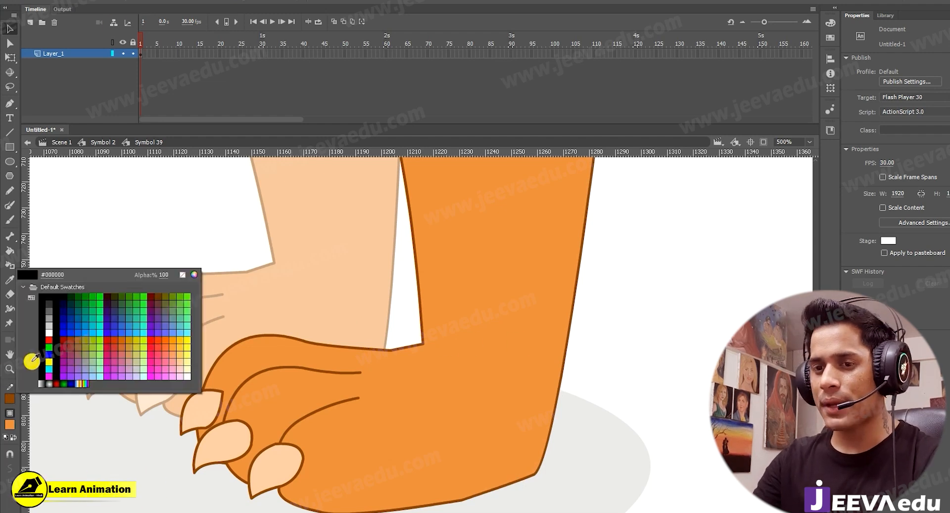
click(50, 339)
key(n)
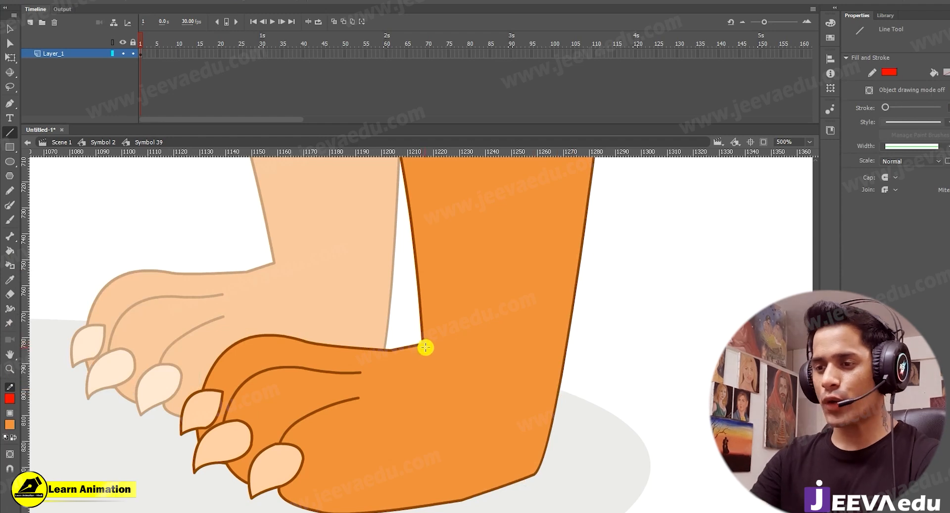
key(v)
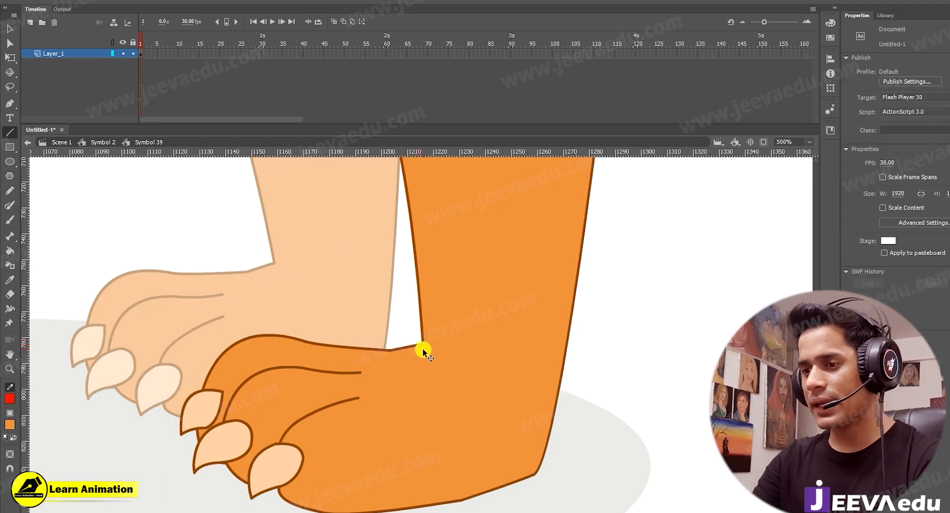
key(n)
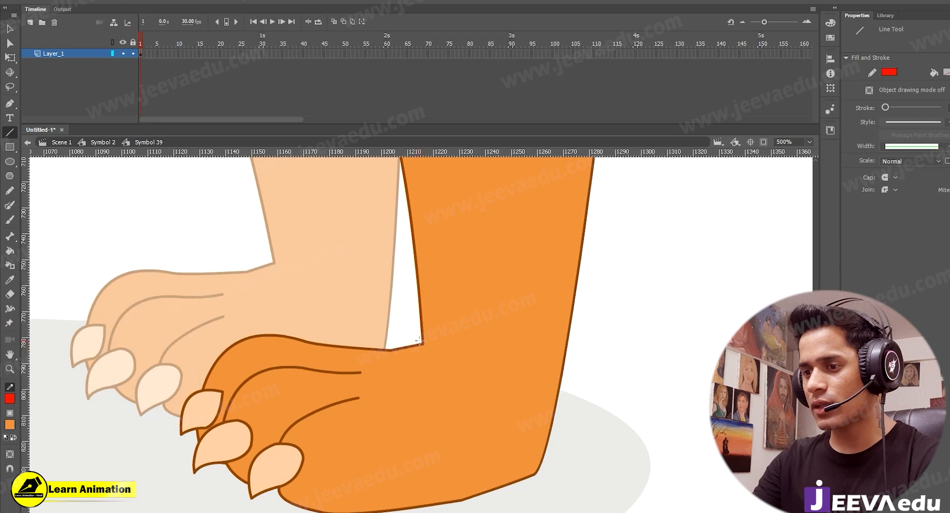
mouse_move(563, 449)
mouse_down()
mouse_move(609, 465)
mouse_move(606, 416)
mouse_up()
key(v)
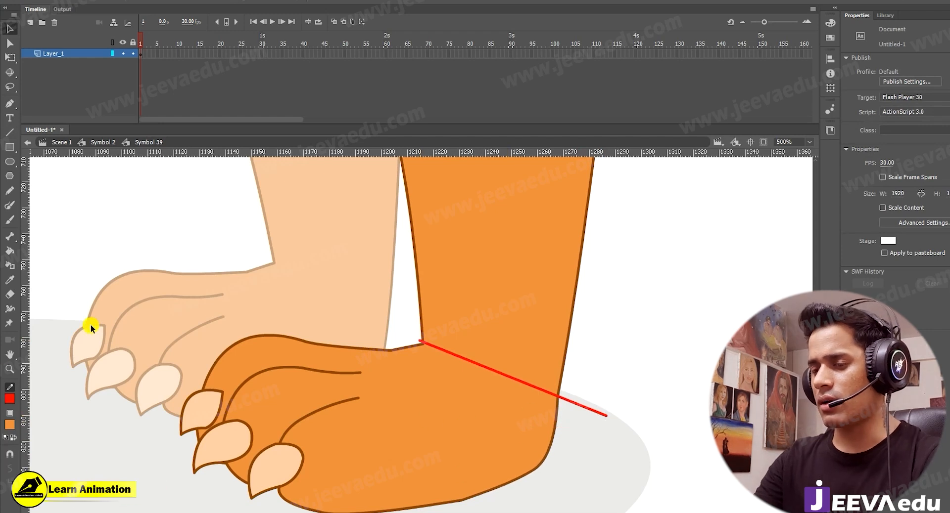
- Try converting the near hind leg above the red line to a symbol, and undo it
key(z)
alt+click(415, 353)
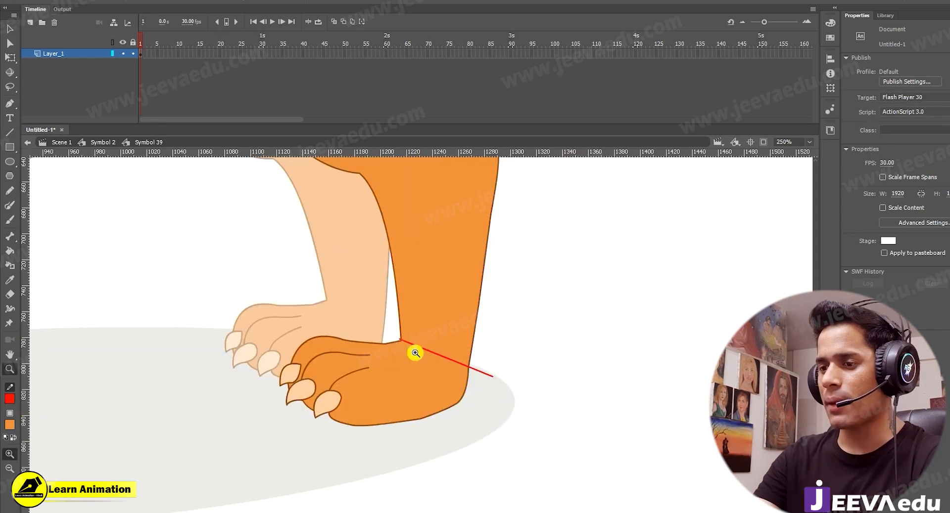
alt+click(407, 316)
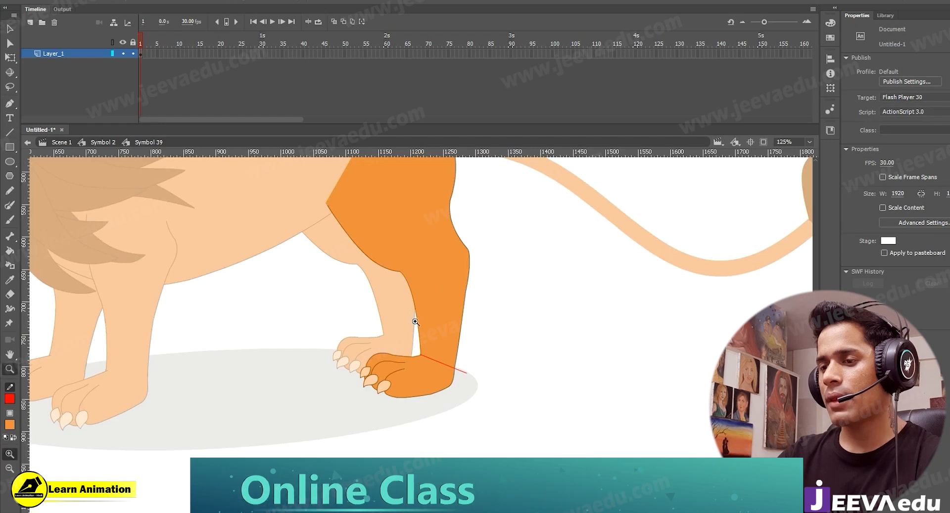
alt+click(413, 323)
key(v)
click(431, 315)
key(F8)
key(Return)
key(ctrl+z)
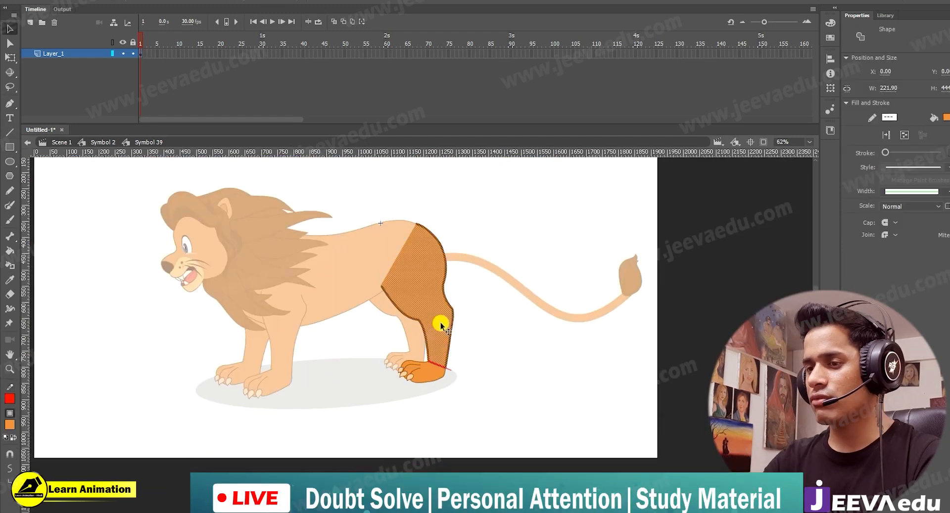
- Check that the paw and the upper leg select as separate shapes on either side of the red line
key(z)
click(429, 326)
key(v)
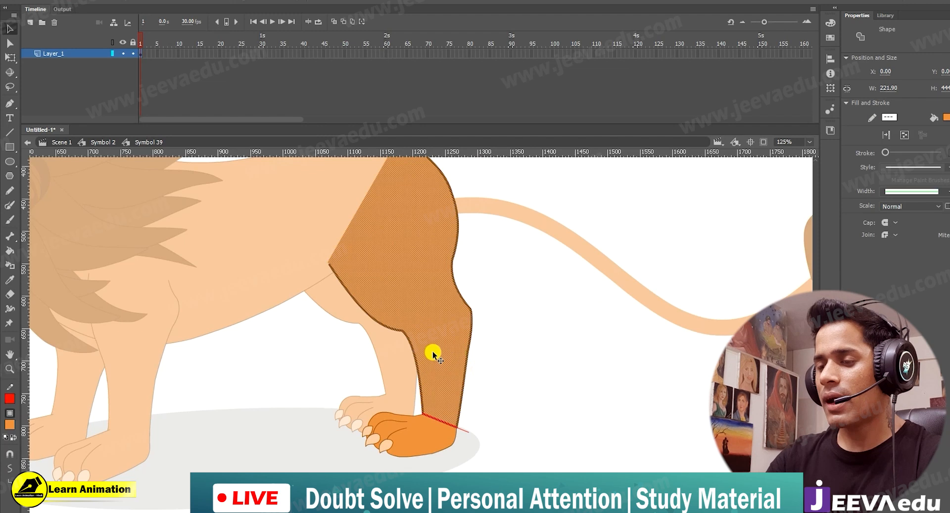
click(422, 435)
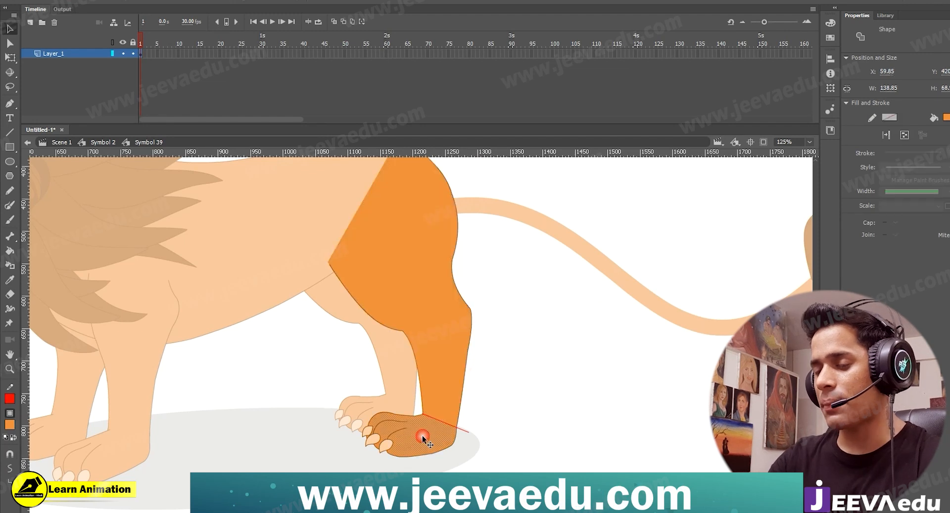
click(441, 354)
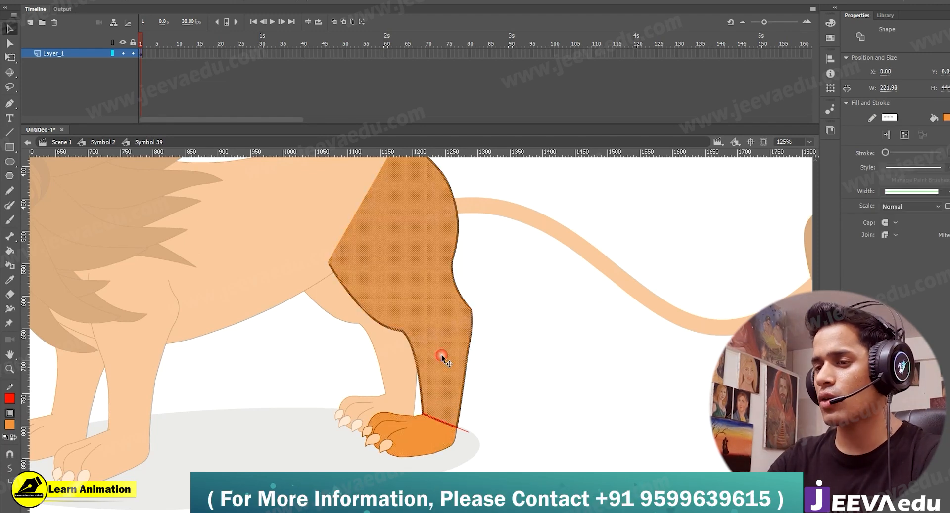
click(506, 351)
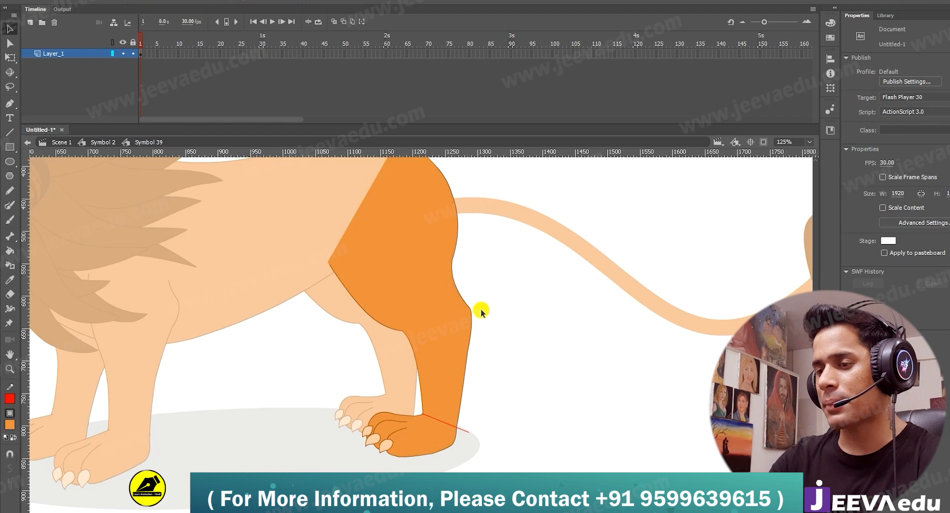
- Convert the near hind leg above the red line into its own graphic symbol
click(443, 367)
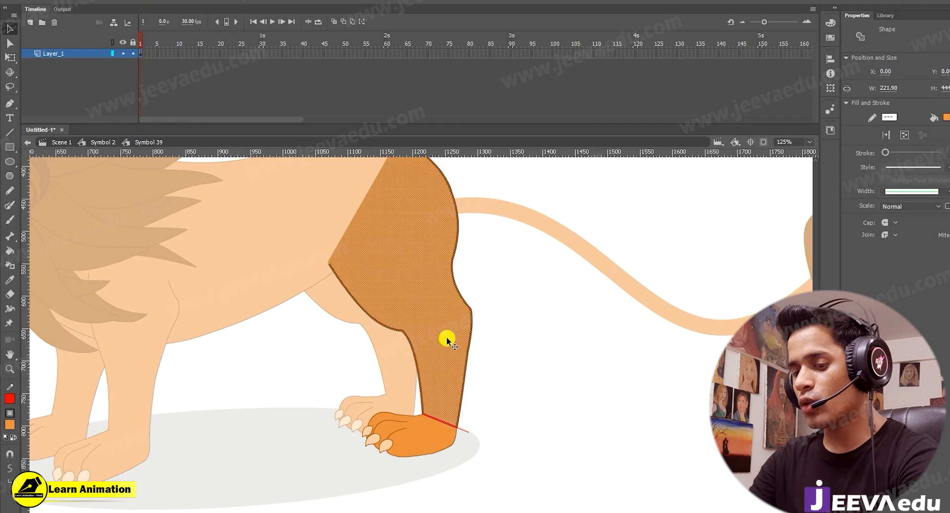
key(F8)
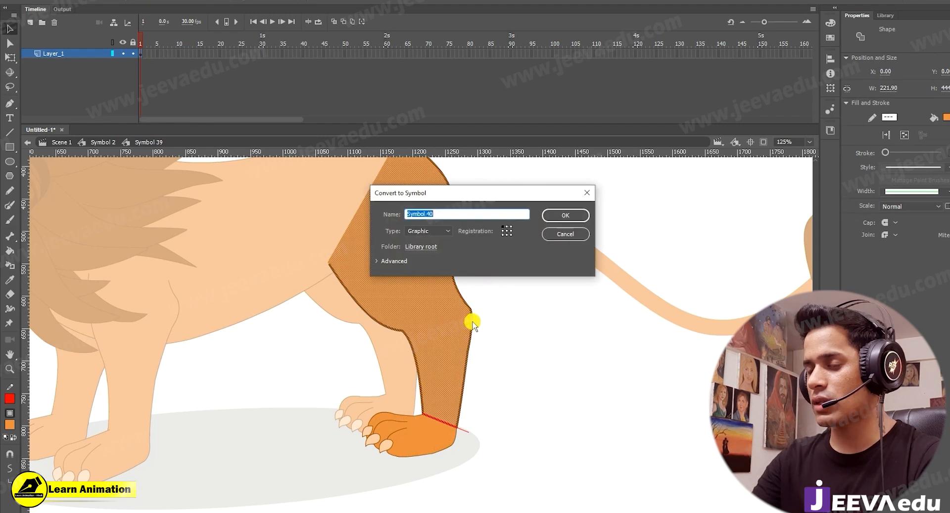
click(565, 215)
- Select the near hind paw with its claws and the red line, and convert them into a graphic symbol
key(z)
click(425, 394)
key(v)
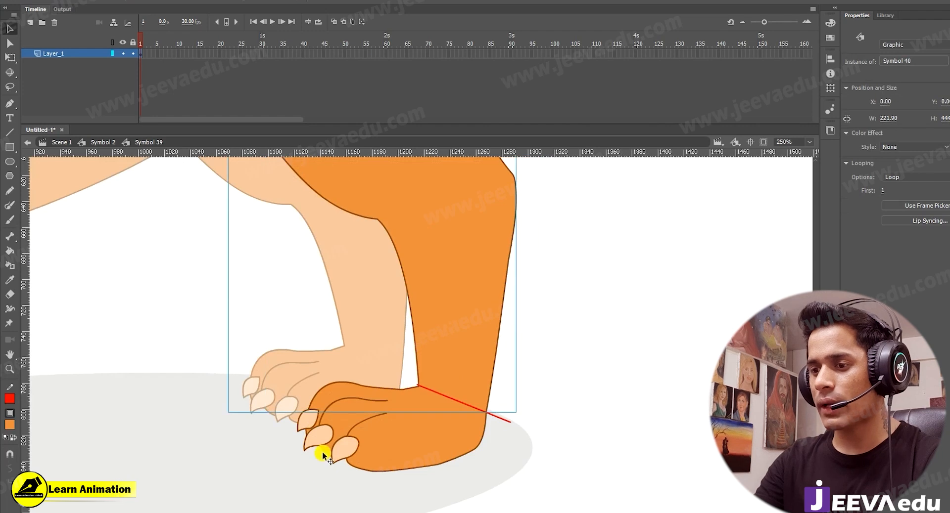
drag(594, 341, 253, 487)
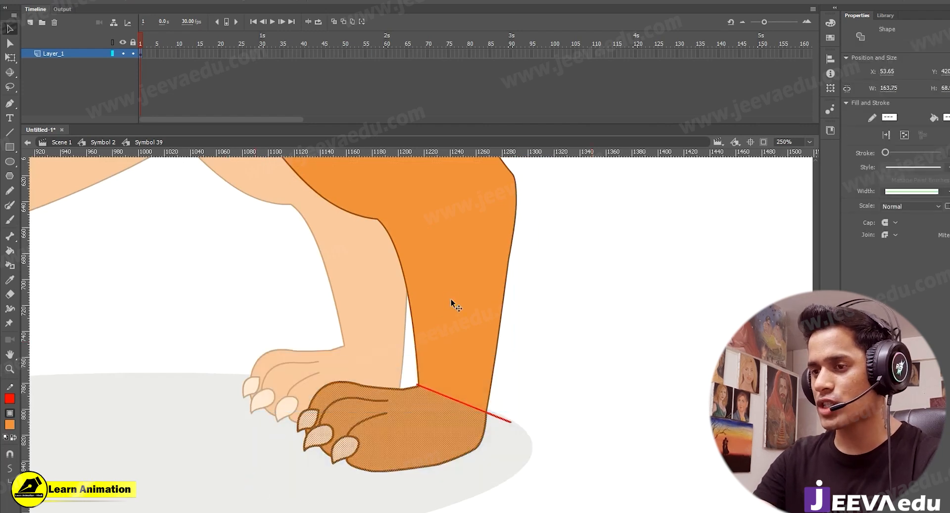
key(Delete)
key(ctrl+shift+v)
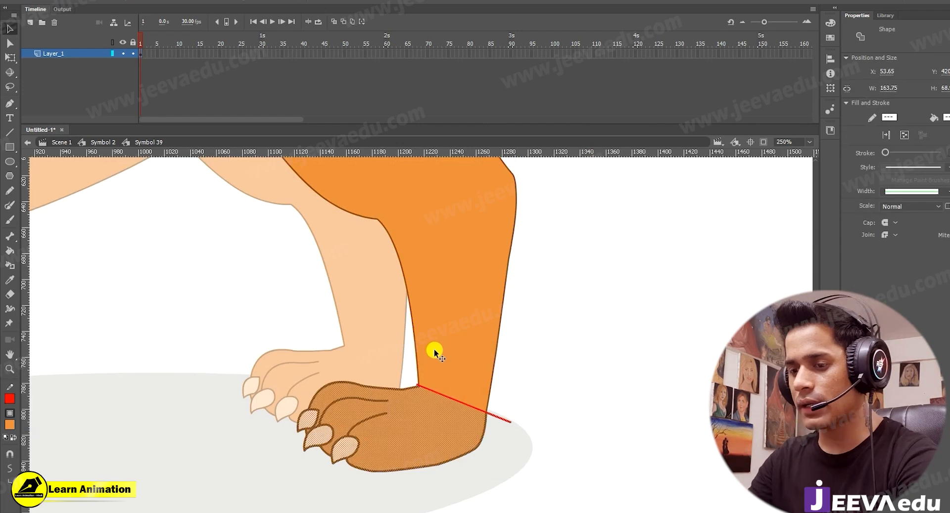
key(F8)
click(557, 213)
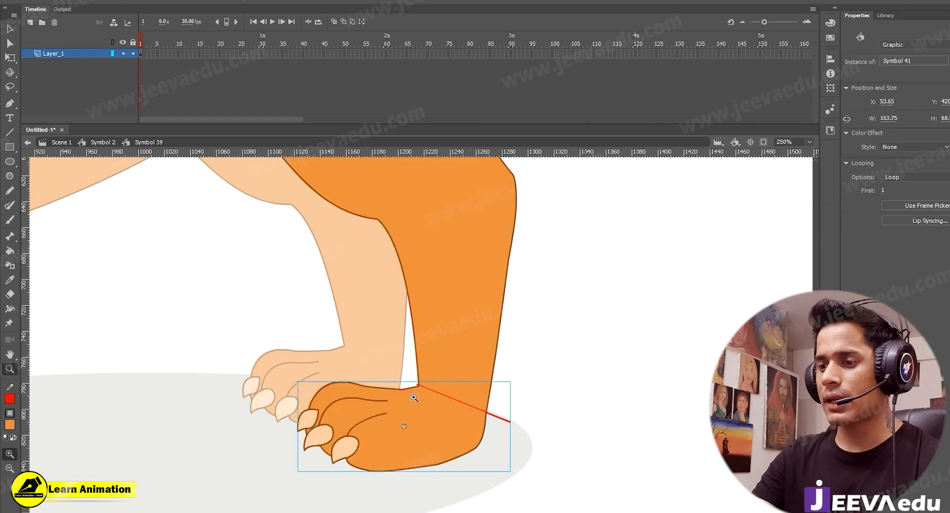
- Delete the leftover red line from inside the near hind paw symbol and leave the symbol
key(ctrl+equal)
double_click(515, 361)
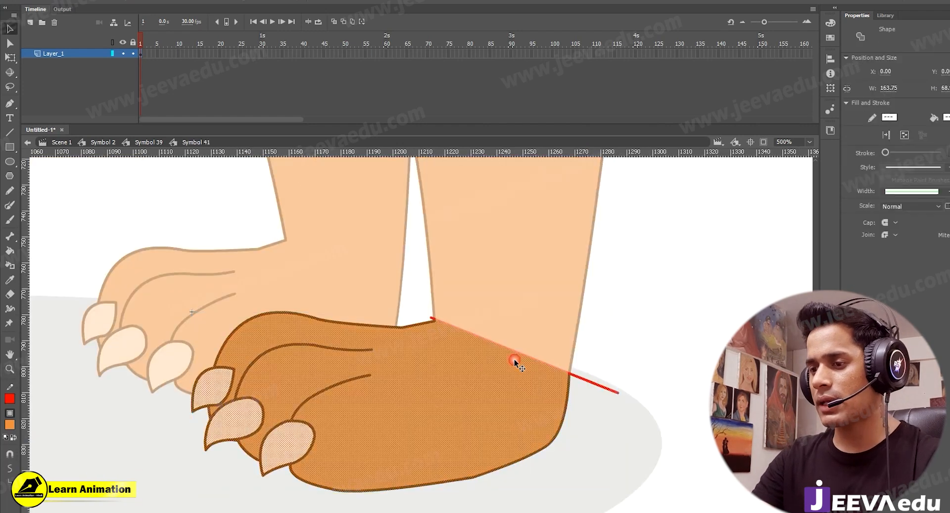
click(432, 317)
click(646, 370)
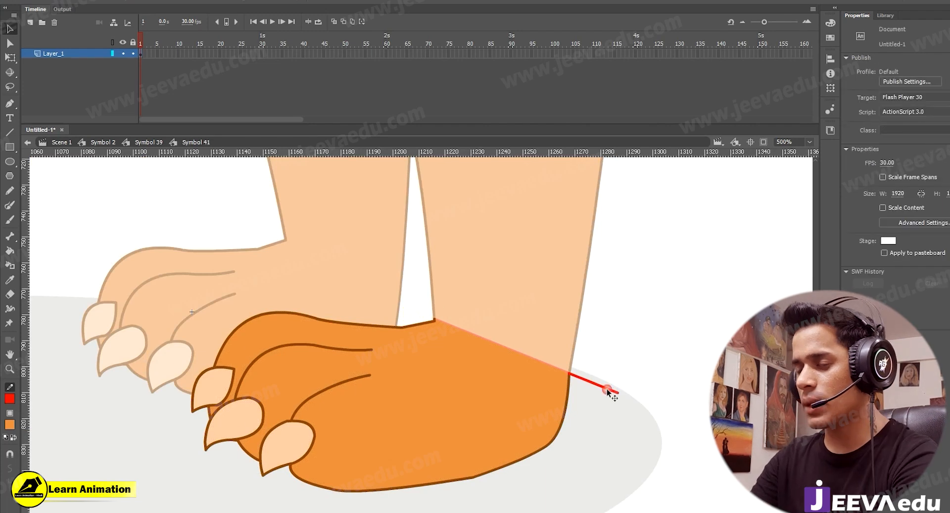
click(606, 390)
key(Delete)
double_click(621, 382)
- Delete the red line along the ankle cut inside the near hind leg symbol and return to the parent symbol
double_click(532, 345)
click(537, 385)
click(532, 359)
key(Delete)
key(z)
alt+click(391, 384)
key(v)
double_click(546, 376)
- Cut the near hind paw symbol and paste it in place on a new layer above the leg
key(z)
click(454, 323)
alt+click(415, 369)
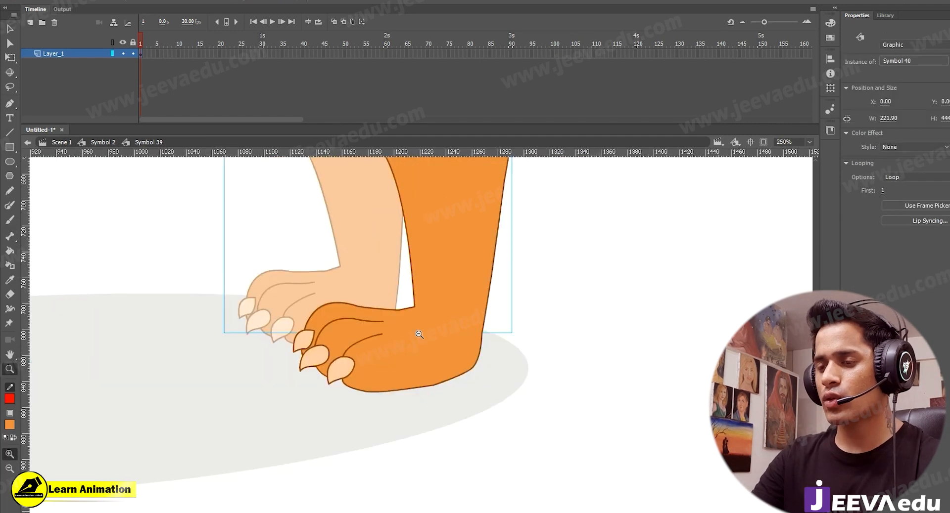
alt+click(419, 335)
key(v)
click(418, 340)
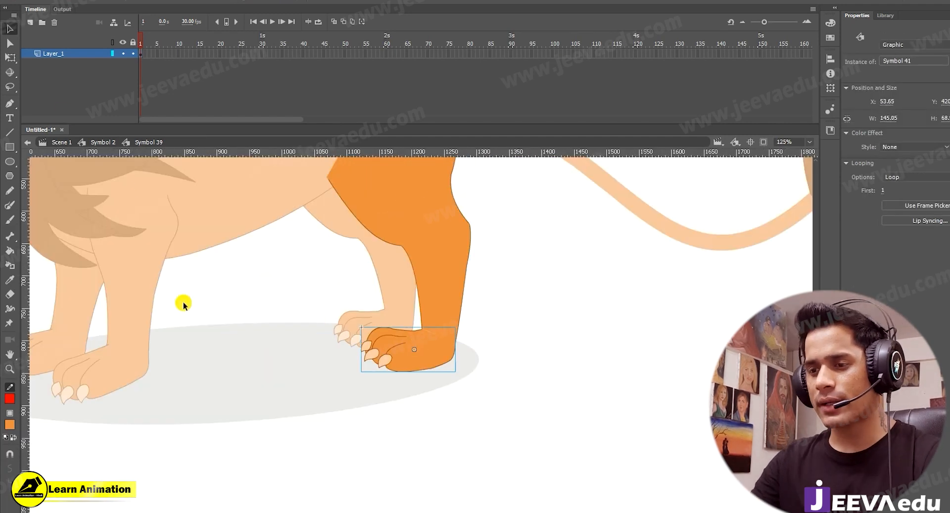
key(ctrl+x)
click(31, 23)
right_click(220, 210)
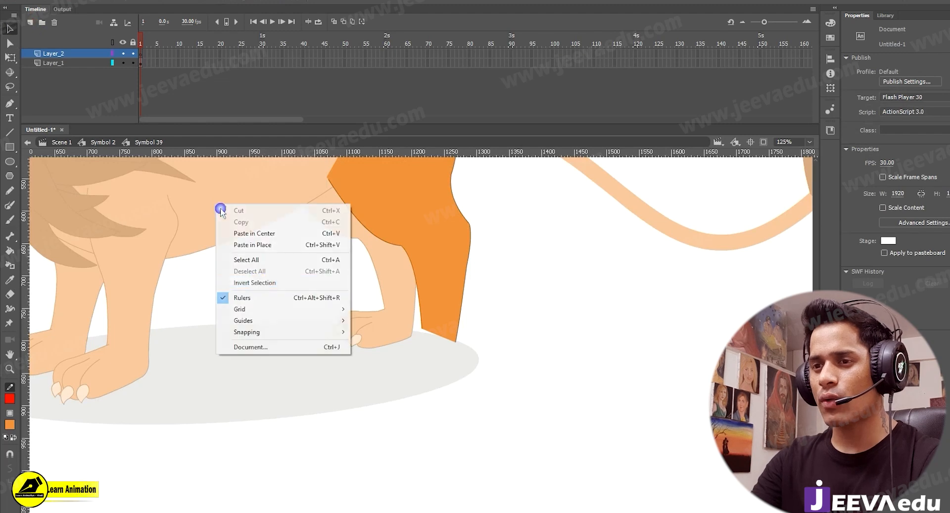
click(257, 246)
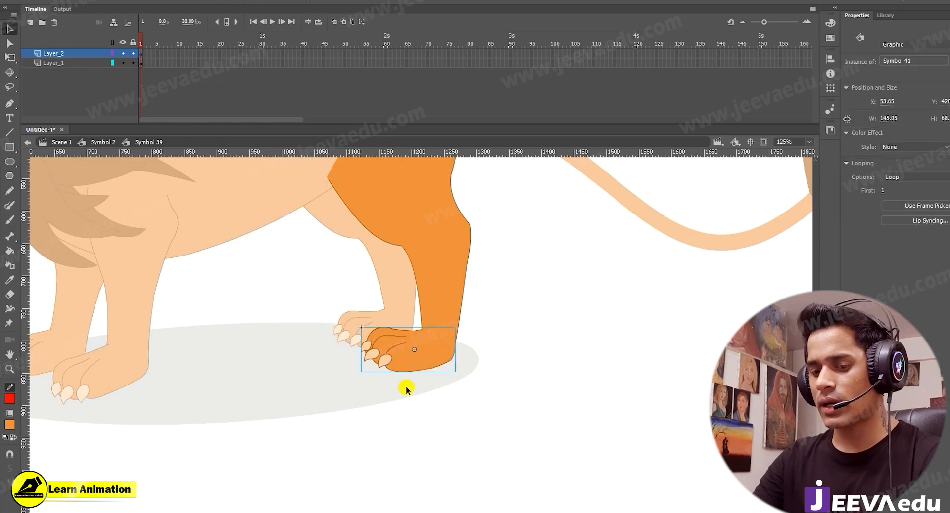
key(ctrl+z)
key(ctrl+y)
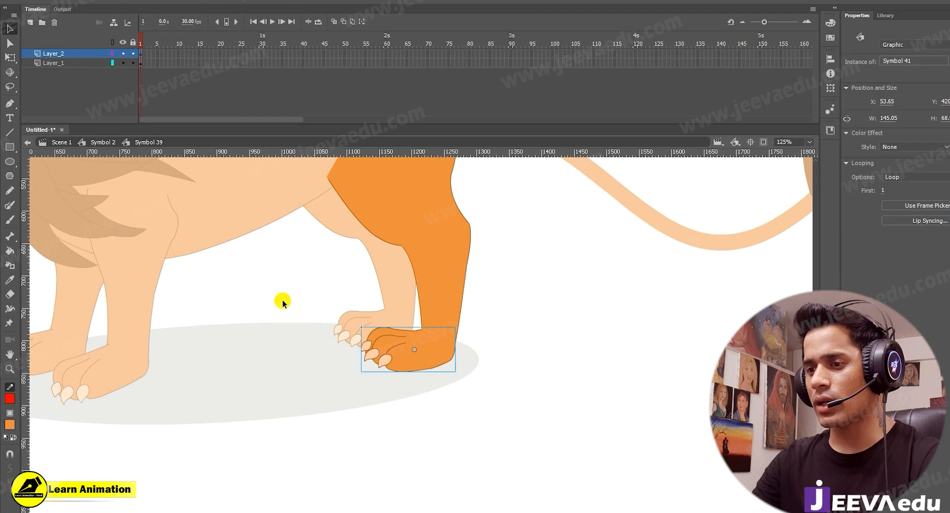
- Hide the paw's layer and extend the frames of both layers to about frame 140
click(122, 53)
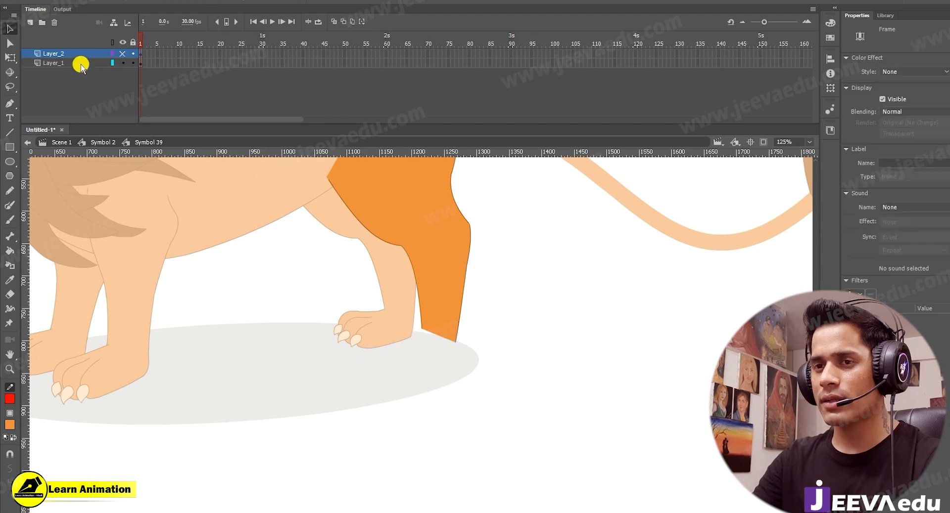
drag(177, 62, 141, 50)
key(F5)
key(F5)
key(F5)
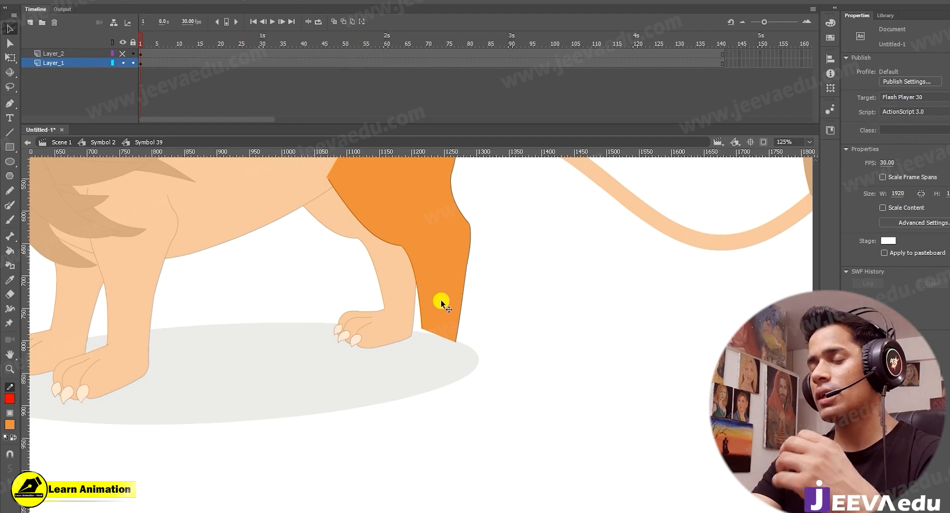
- Add a new layer beneath the near hind leg's layer for the ankle joint
click(442, 274)
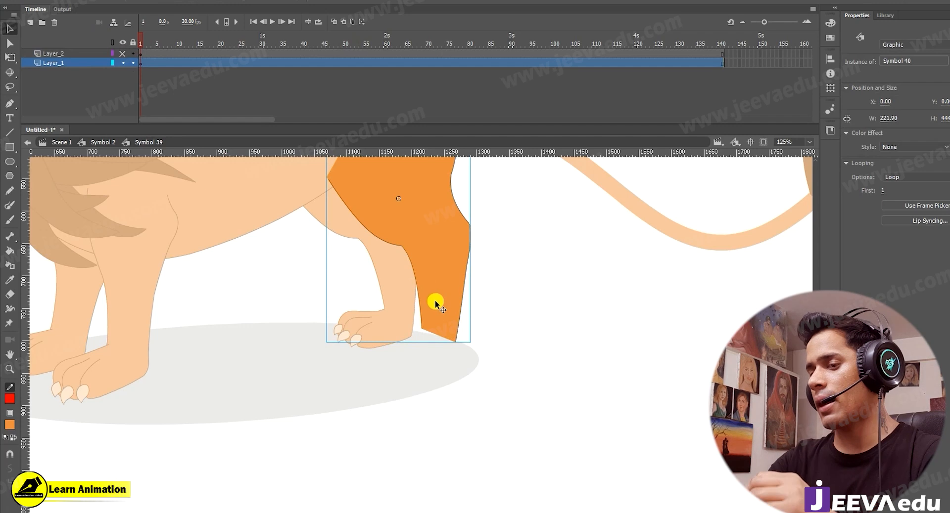
click(30, 24)
key(z)
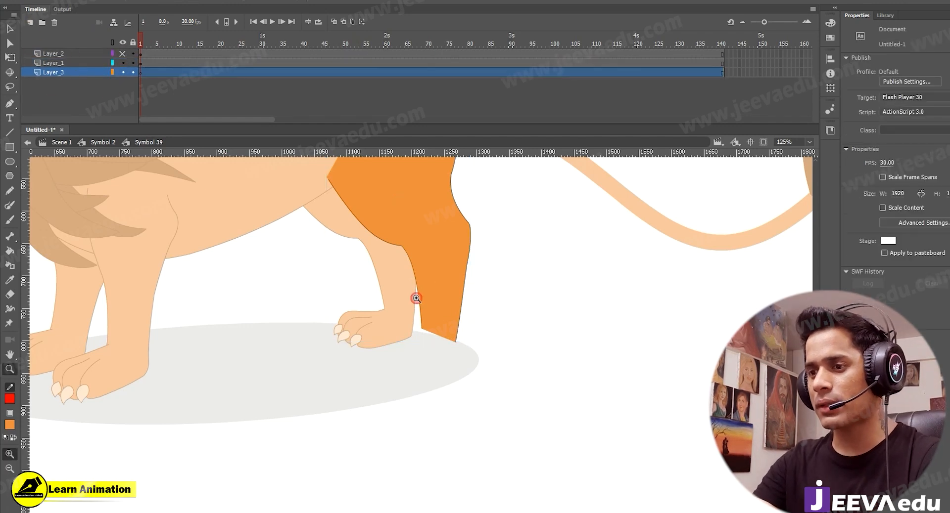
click(422, 305)
click(427, 312)
drag(426, 396, 397, 364)
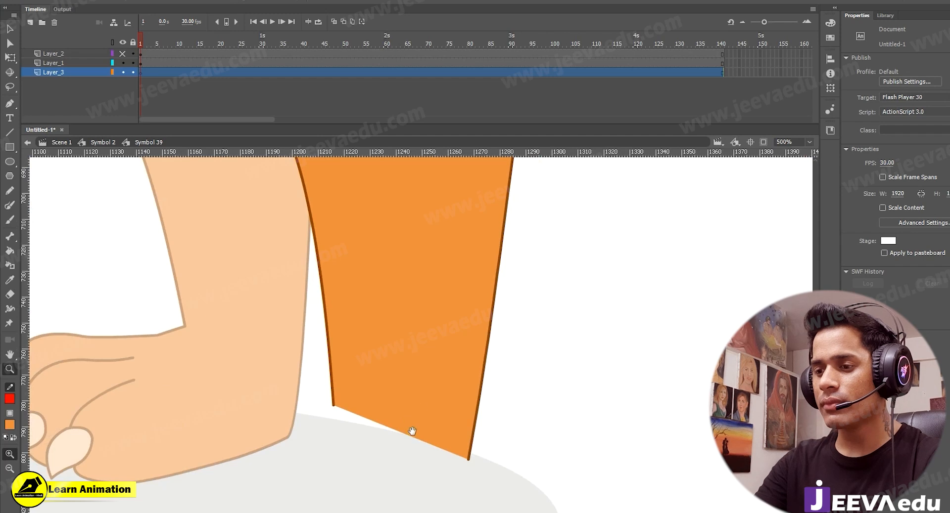
drag(412, 431, 431, 394)
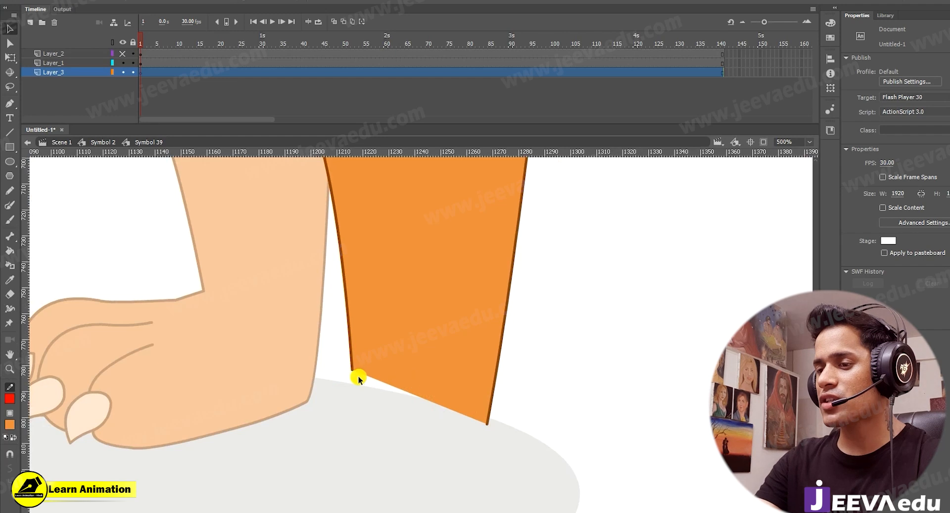
- Show the paw's layer, try deleting the paw, undo the deletion, and hide the layer again
click(122, 53)
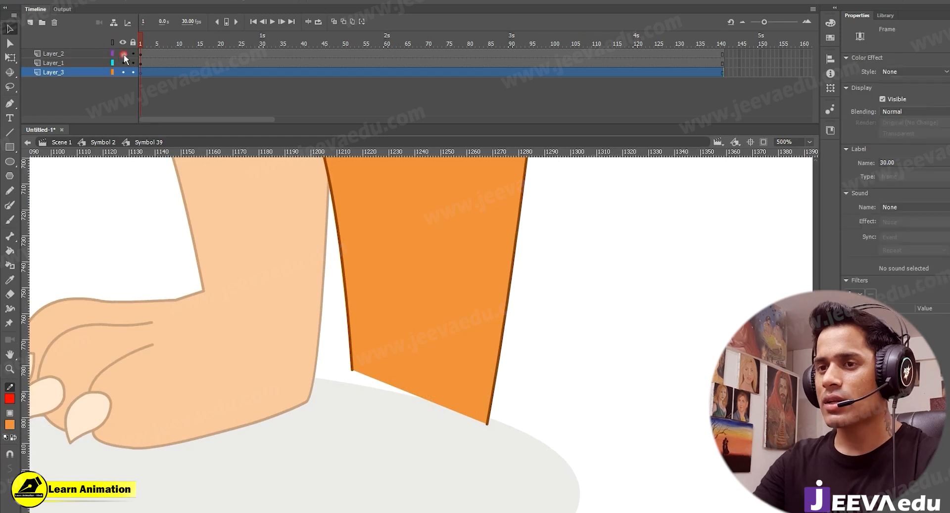
click(418, 478)
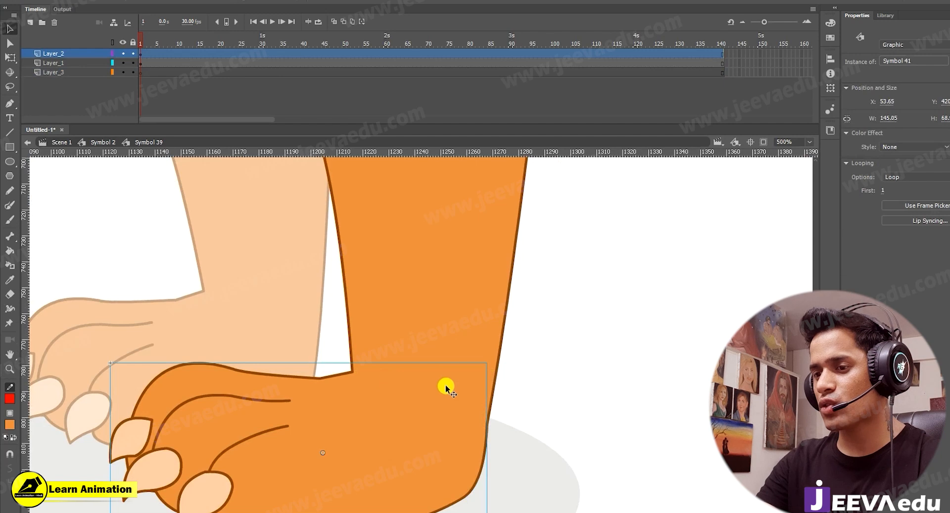
alt+click(368, 429)
key(v)
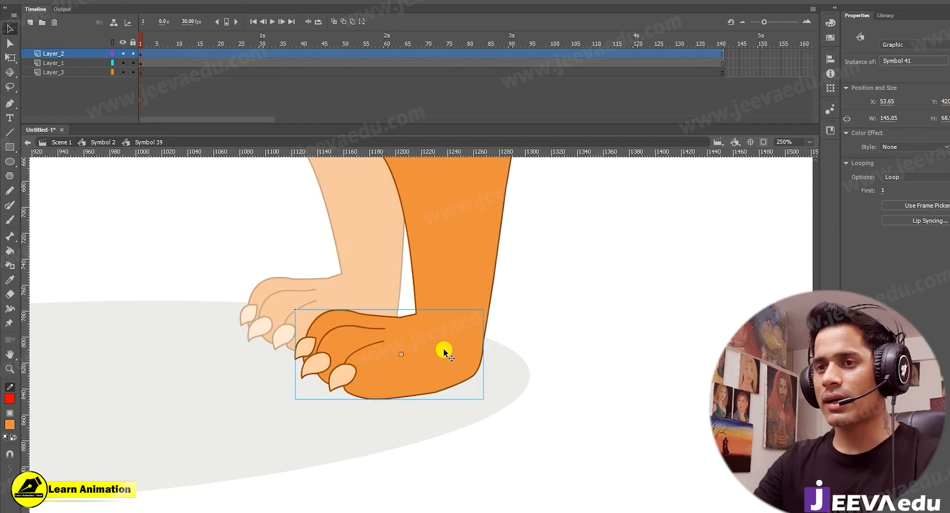
key(Delete)
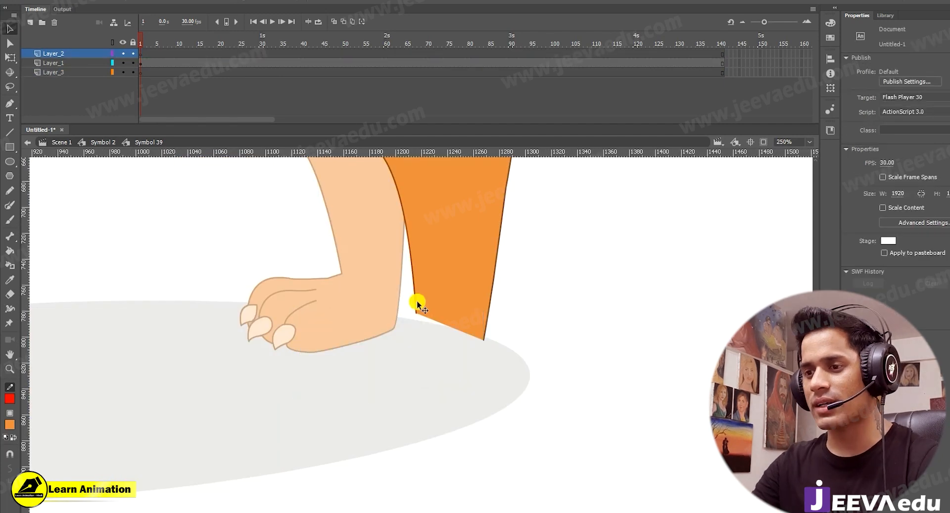
click(90, 64)
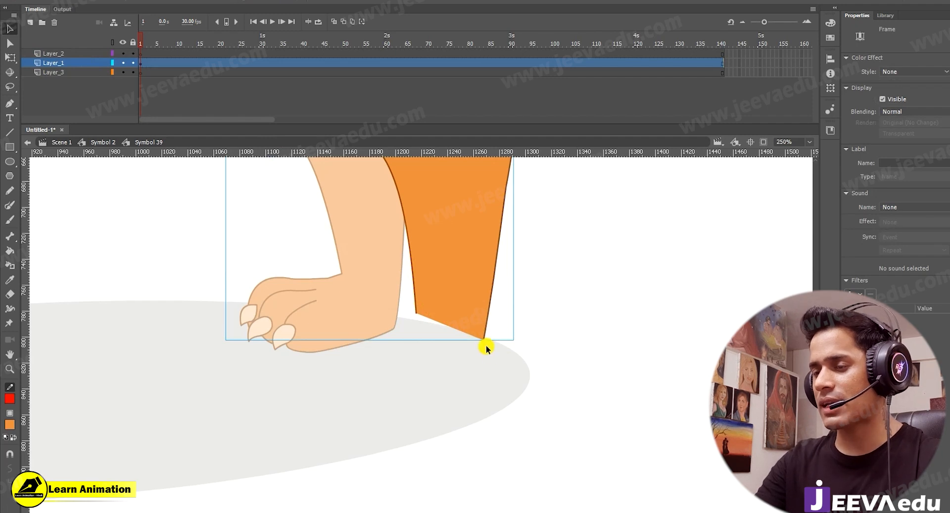
key(ctrl+z)
key(ctrl+z)
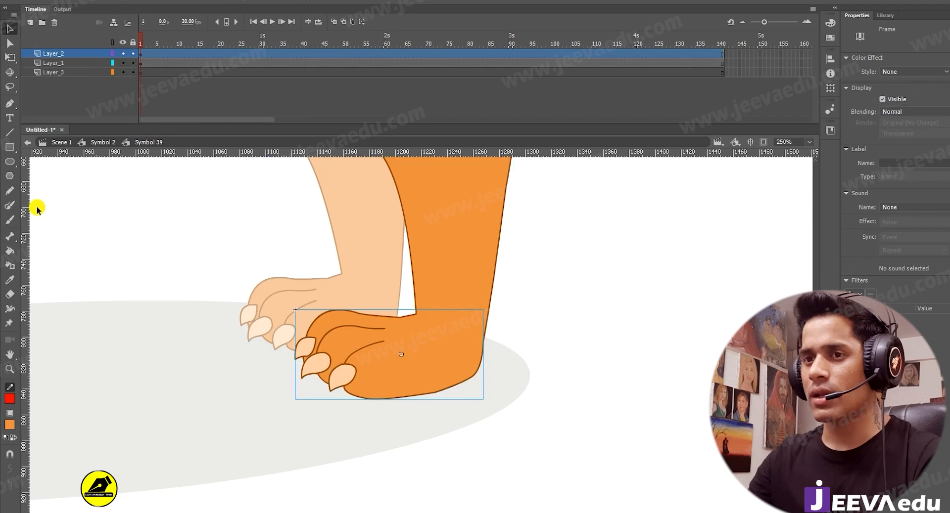
click(84, 72)
click(122, 53)
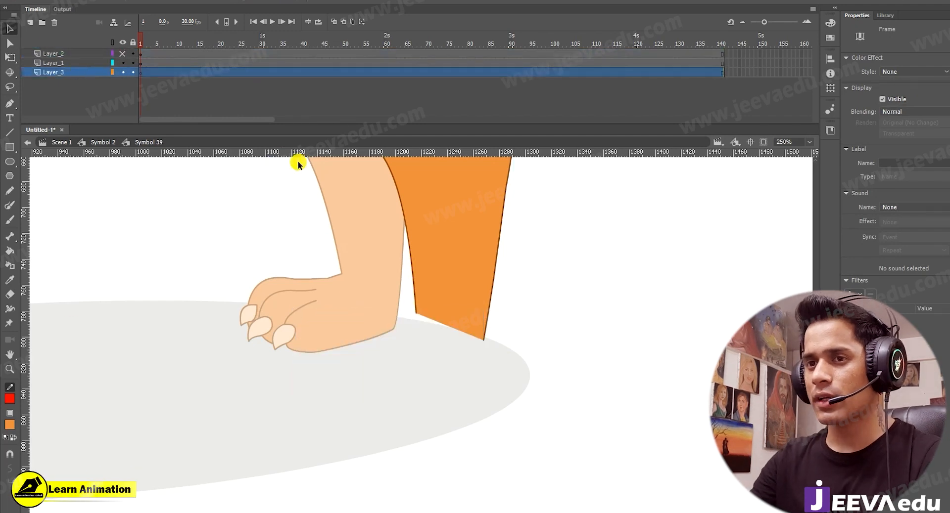
- Set the stroke colour to the dark brown sampled from the near hind leg's outline
key(z)
click(476, 364)
alt+click(189, 362)
alt+click(387, 363)
alt+click(507, 388)
drag(376, 364, 171, 269)
drag(425, 373, 56, 196)
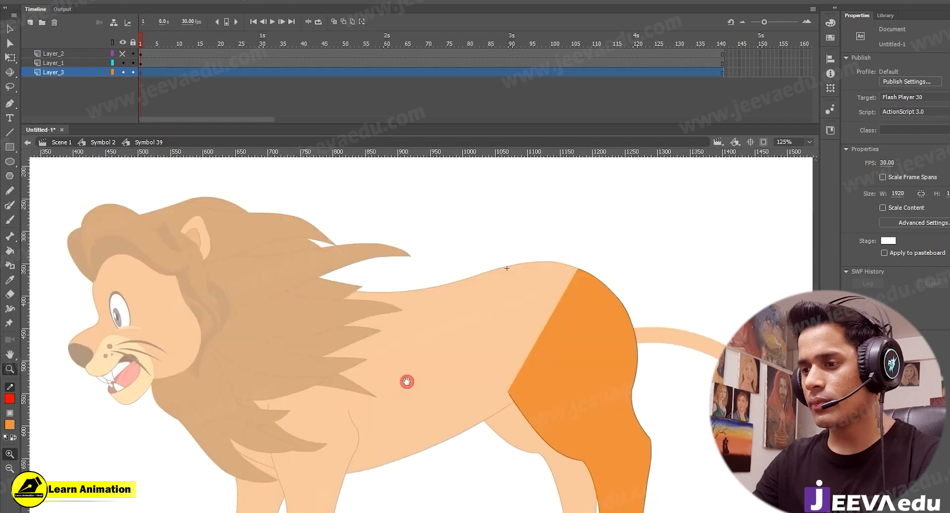
drag(670, 469, 485, 270)
click(451, 361)
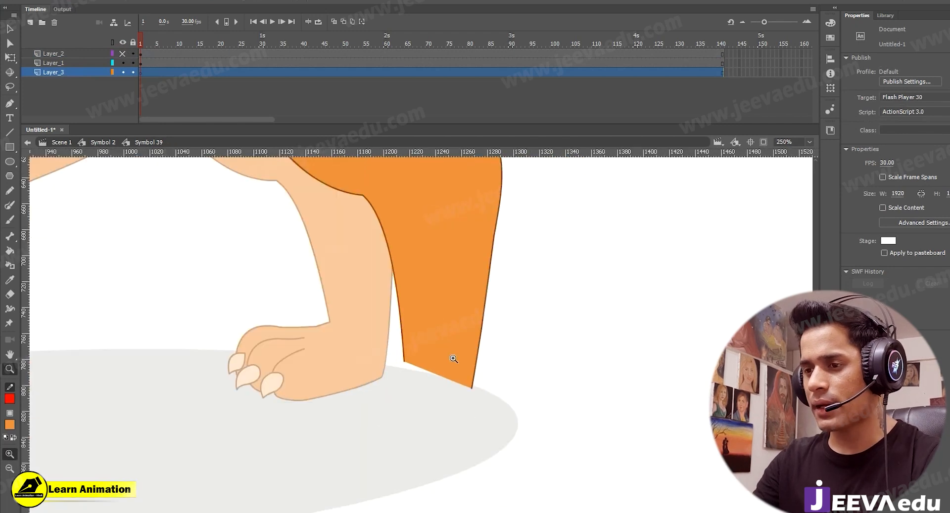
click(398, 369)
click(405, 376)
alt+click(398, 340)
alt+click(397, 317)
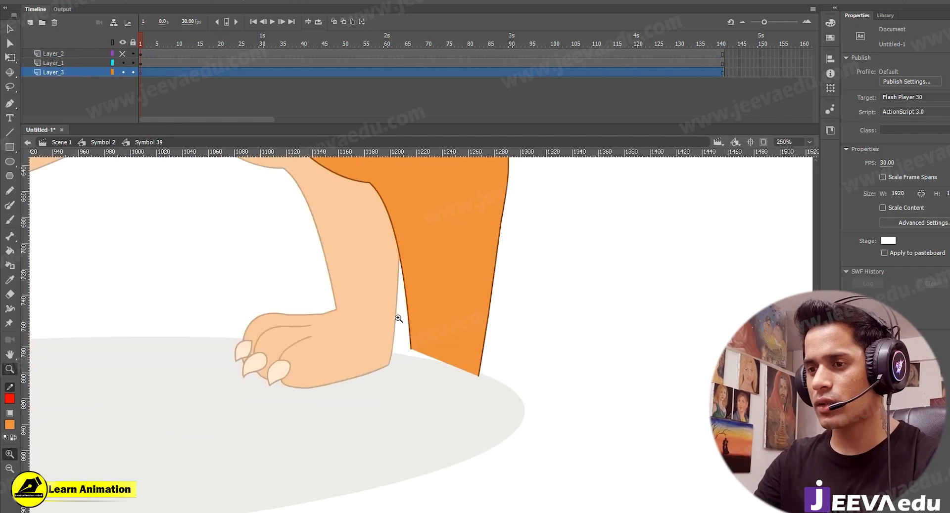
click(411, 318)
drag(456, 375, 350, 319)
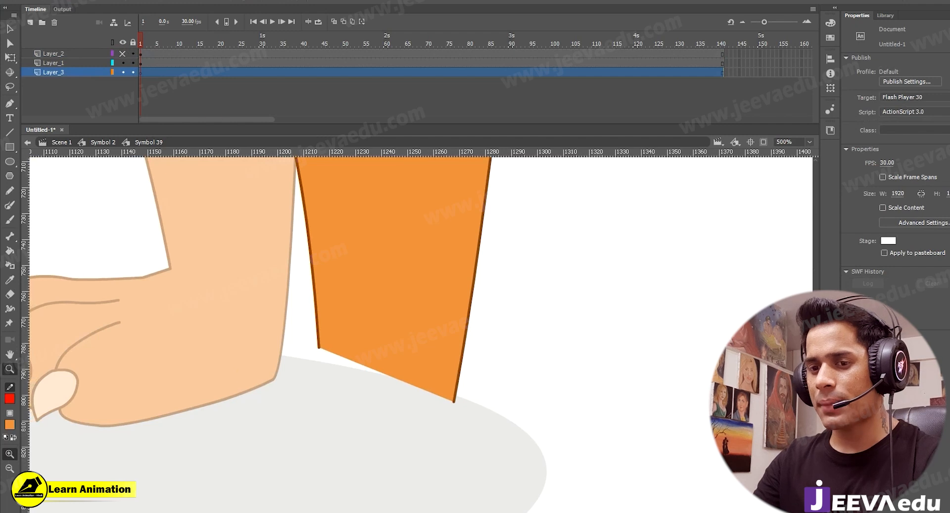
click(12, 400)
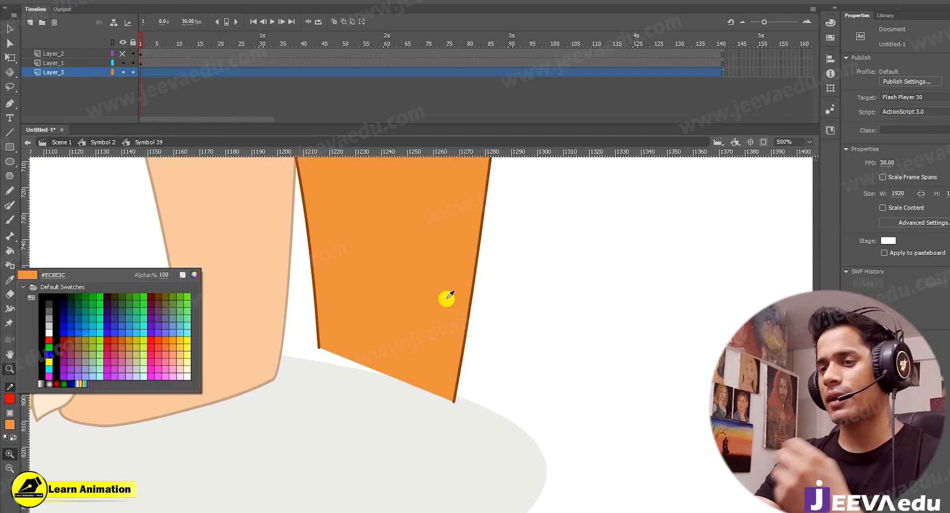
click(316, 305)
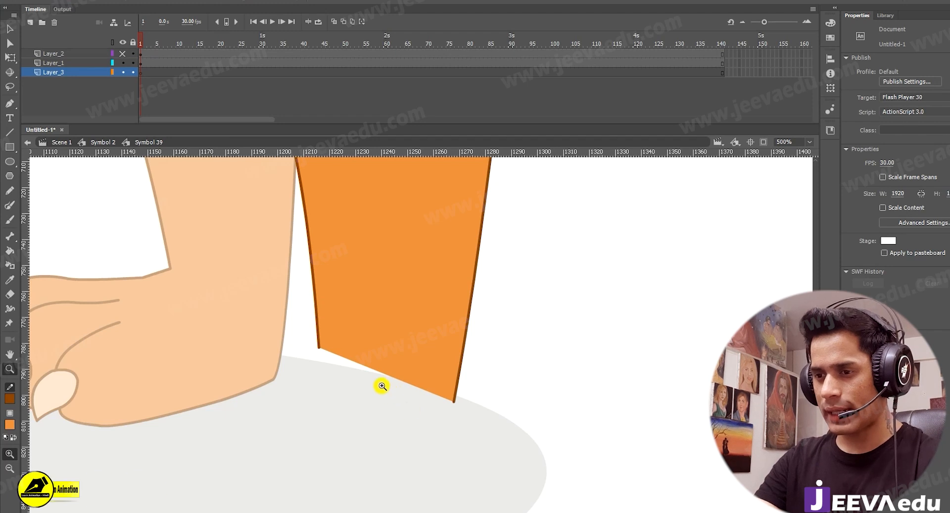
- Draw an orange circle with a brown outline, about 49 px wide, at the leg's cut ankle end on Layer_3
click(363, 362)
alt+click(407, 384)
alt+click(449, 395)
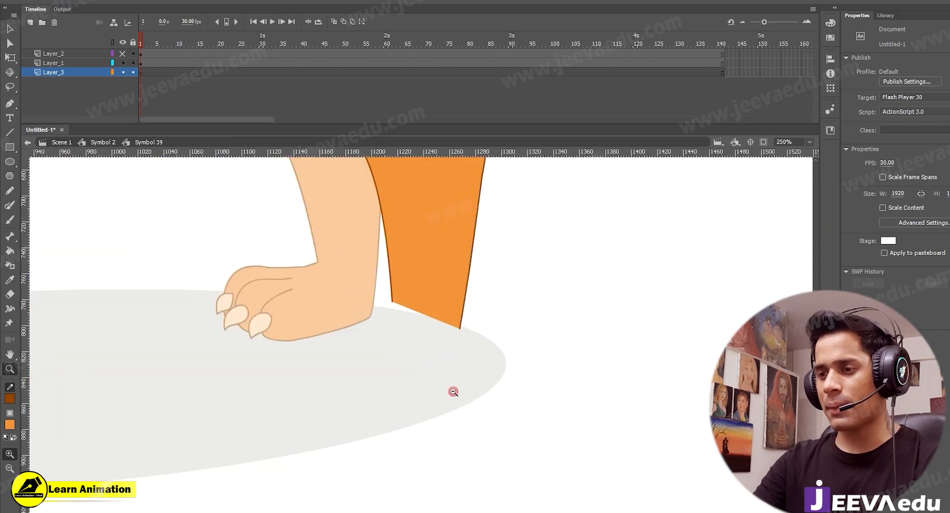
click(417, 325)
key(space)
drag(465, 327, 509, 455)
key(o)
key(z)
click(396, 363)
key(v)
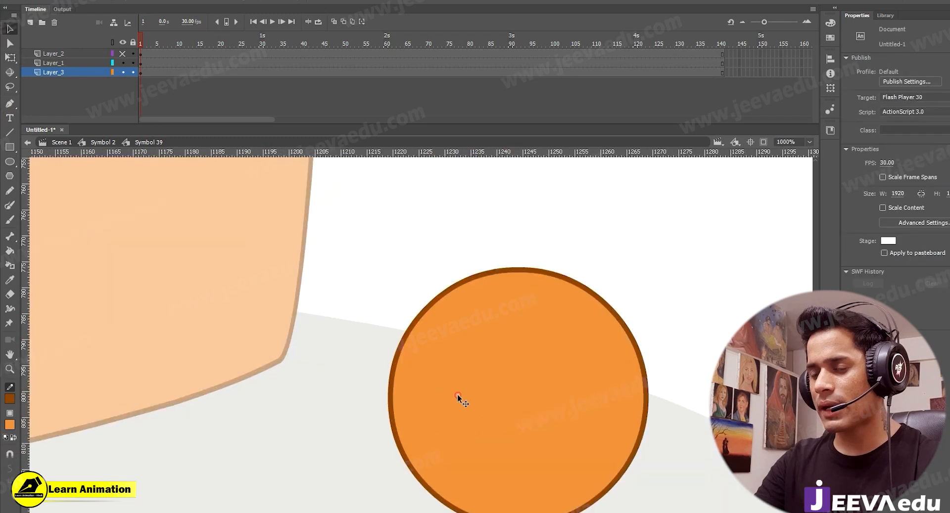
click(459, 396)
key(z)
alt+click(458, 394)
alt+click(458, 322)
click(430, 359)
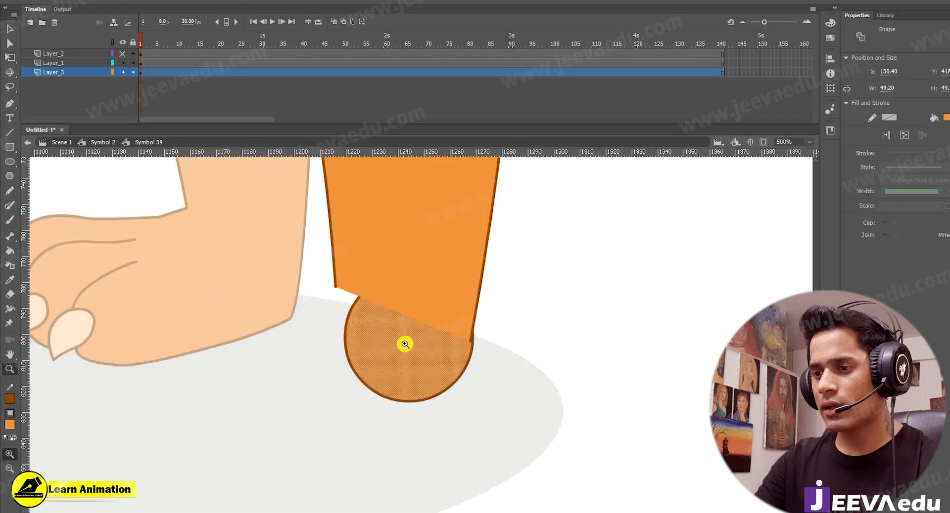
- Select the circle's fill together with its outline and move it up behind the leg's lower end
click(402, 344)
key(ctrl+minus)
drag(459, 383, 502, 414)
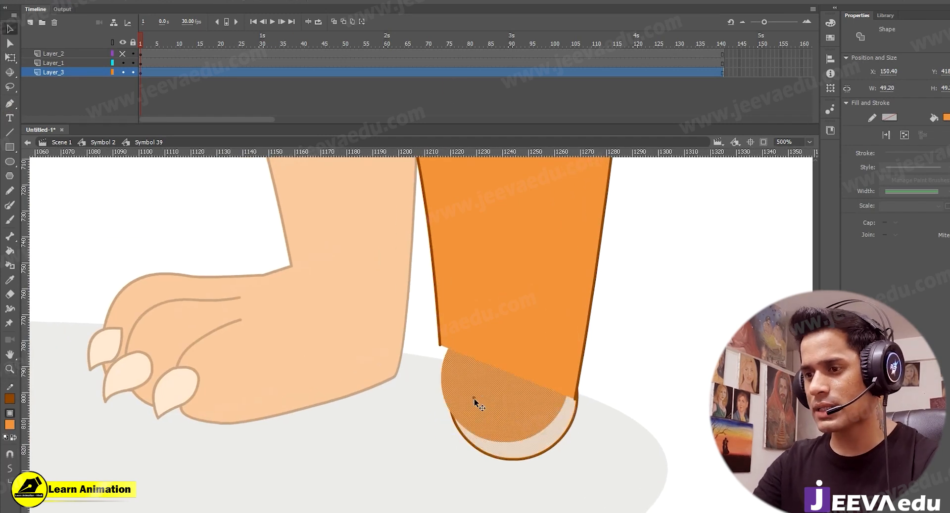
double_click(492, 406)
drag(514, 425, 516, 404)
- Enlarge the ankle circle with Scale and Rotate in three equal increments to about 57 px wide
key(q)
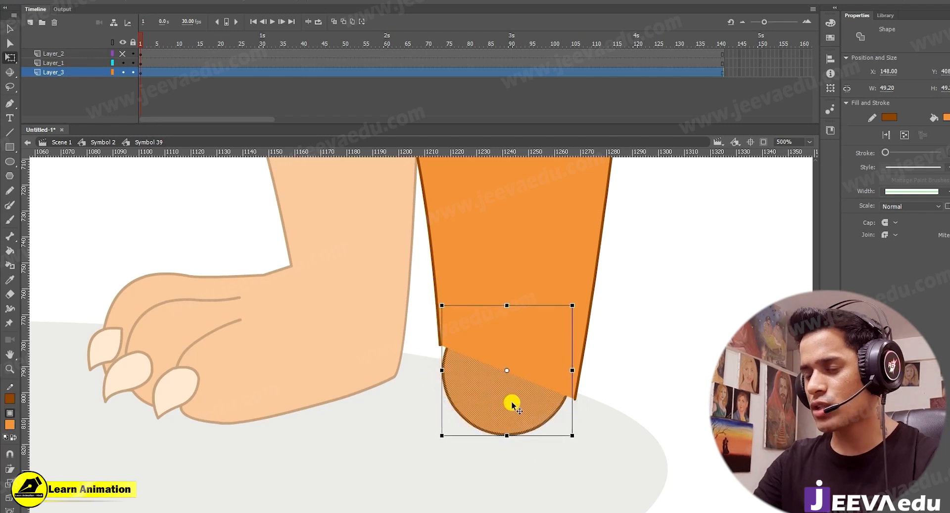
key(ctrl+alt+s)
key(Return)
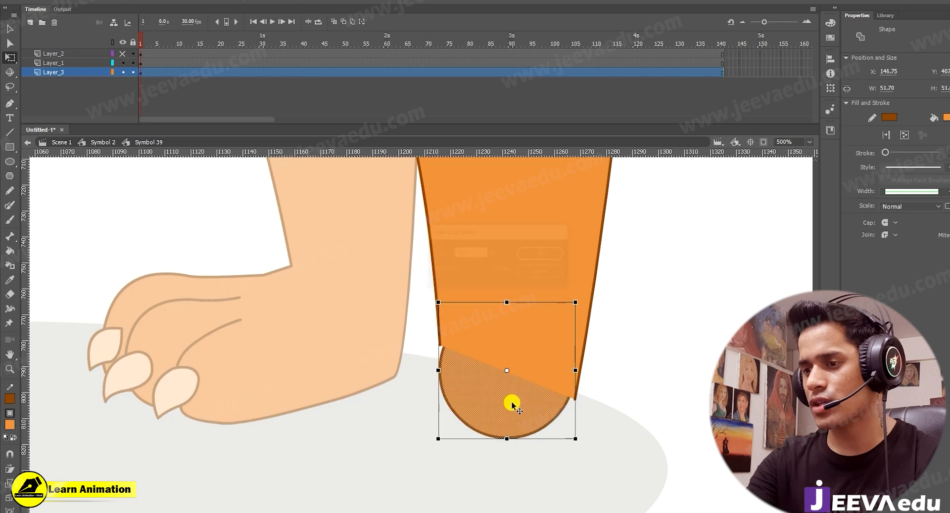
key(ctrl+alt+s)
key(Return)
key(ctrl+alt+s)
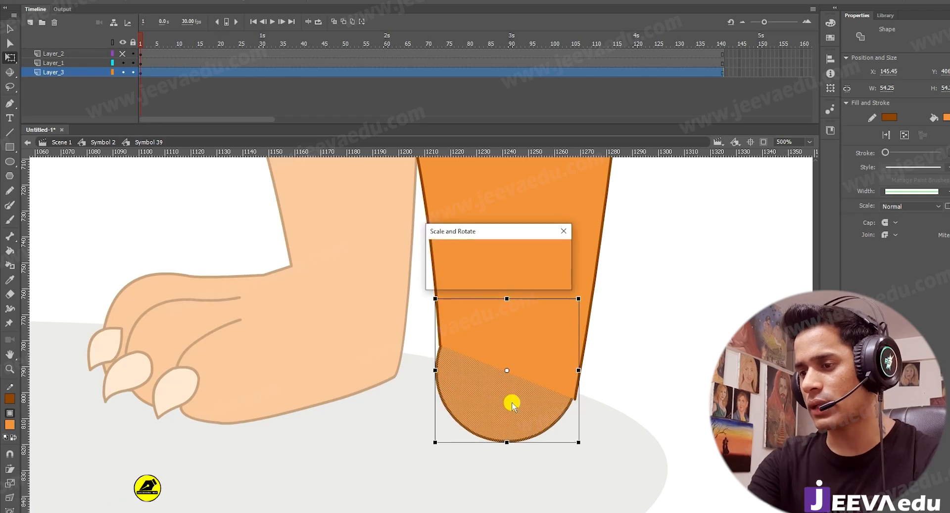
key(Return)
- Nudge the ankle circle slightly right and down to line its edges up with the leg's side outlines
key(Right)
key(Right)
key(Right)
key(Right)
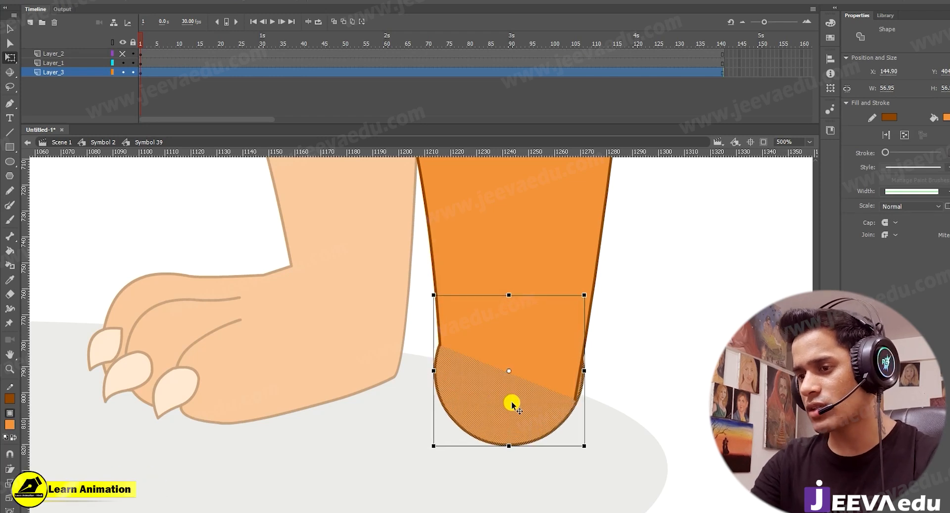
key(Down)
key(Down)
key(Down)
key(Left)
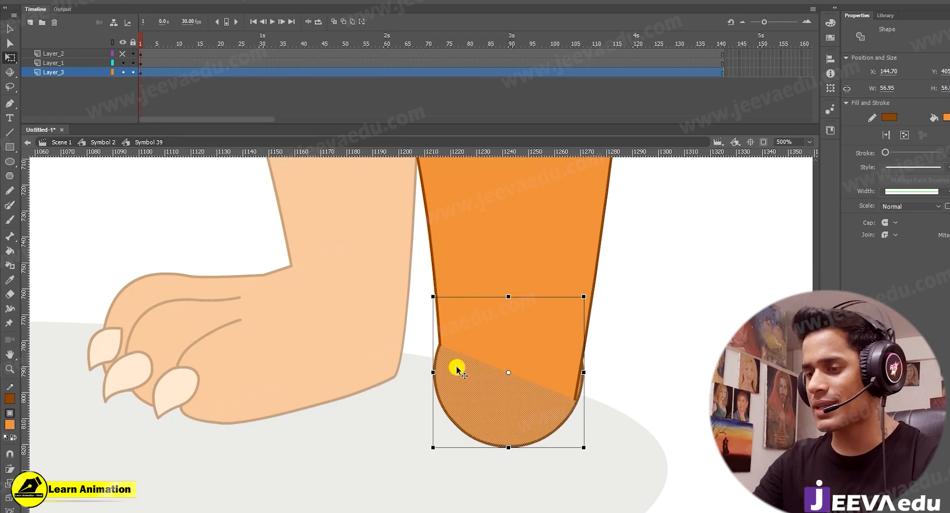
- Shrink the ankle circle with two 99% passes of Scale and Rotate to about 55.8 px wide
key(Up)
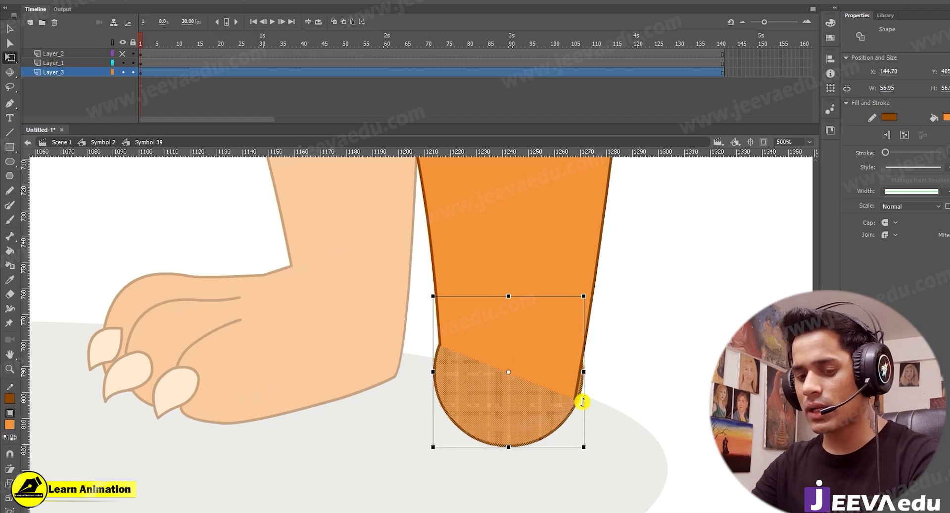
key(ctrl+alt+s)
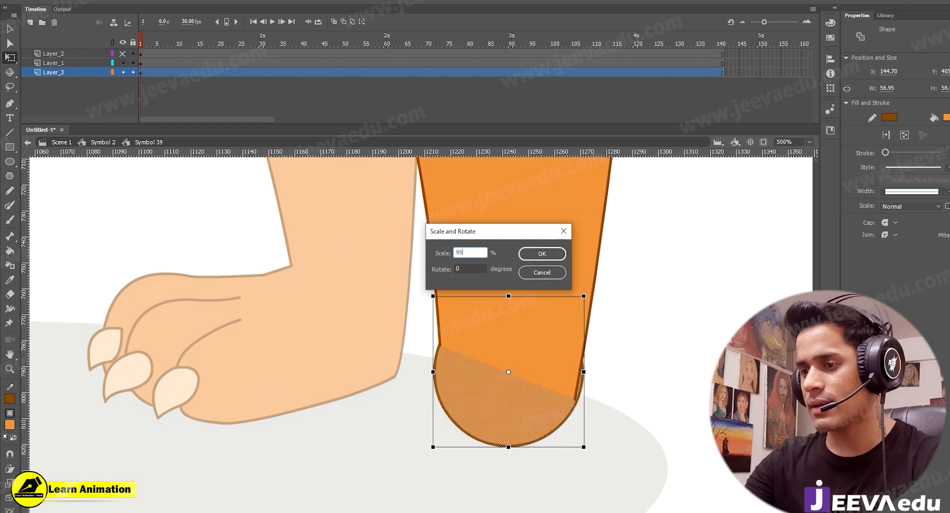
key(Return)
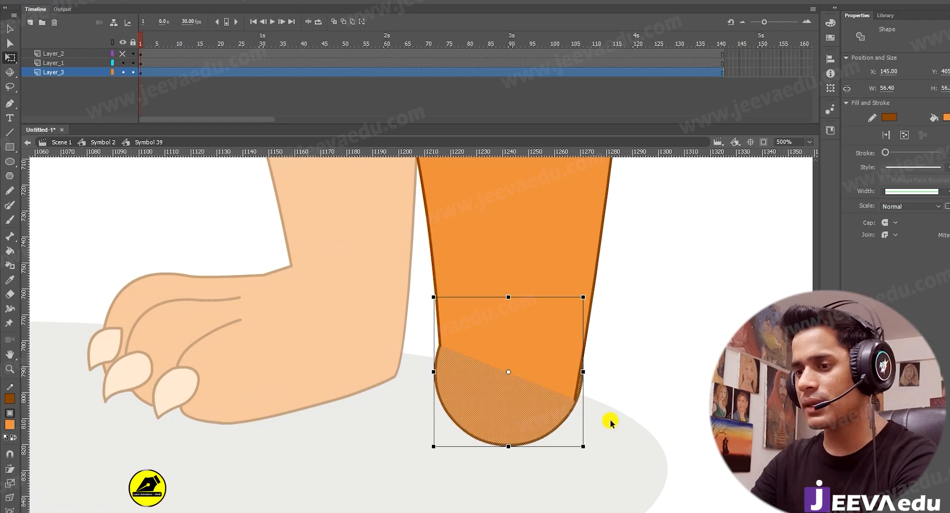
key(ctrl+alt+s)
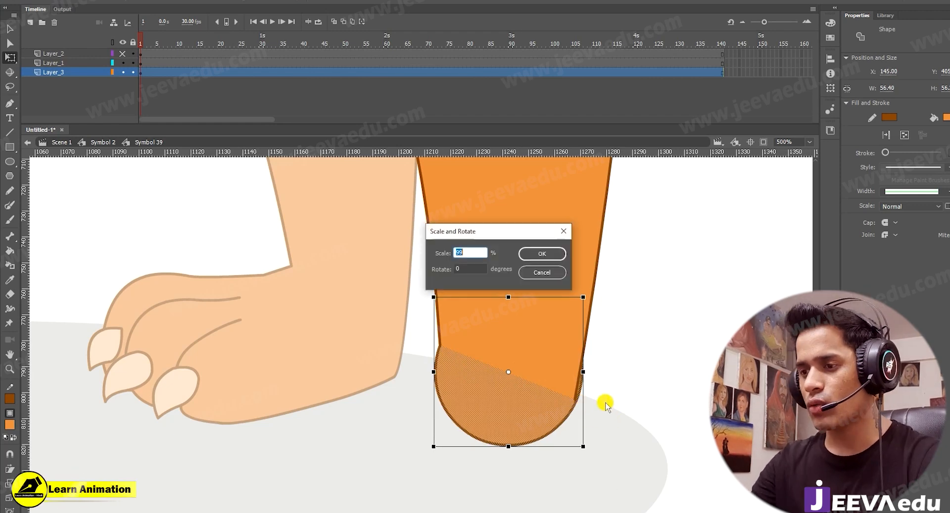
key(Return)
- Nudge the ankle circle slightly upward and check its fit by briefly showing the paw on Layer_2
key(Up)
key(Up)
key(Up)
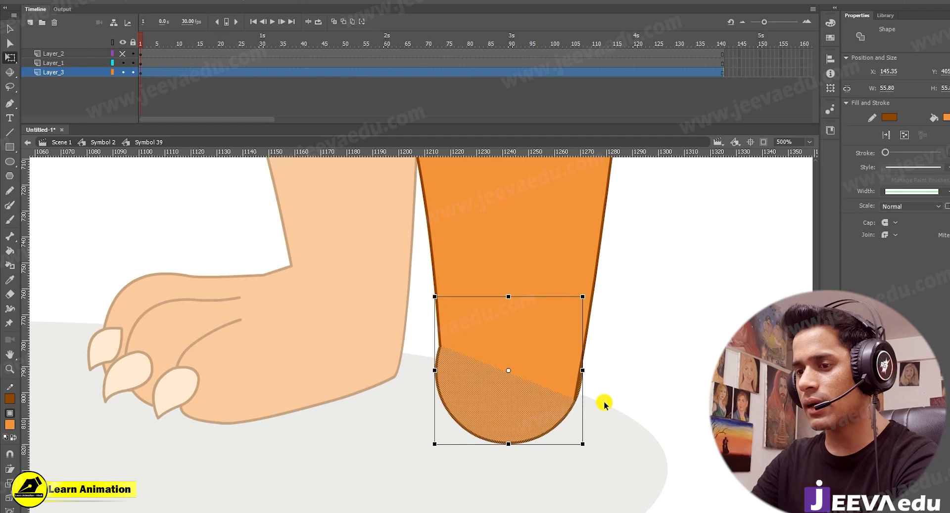
key(Up)
key(Down)
key(Down)
click(599, 412)
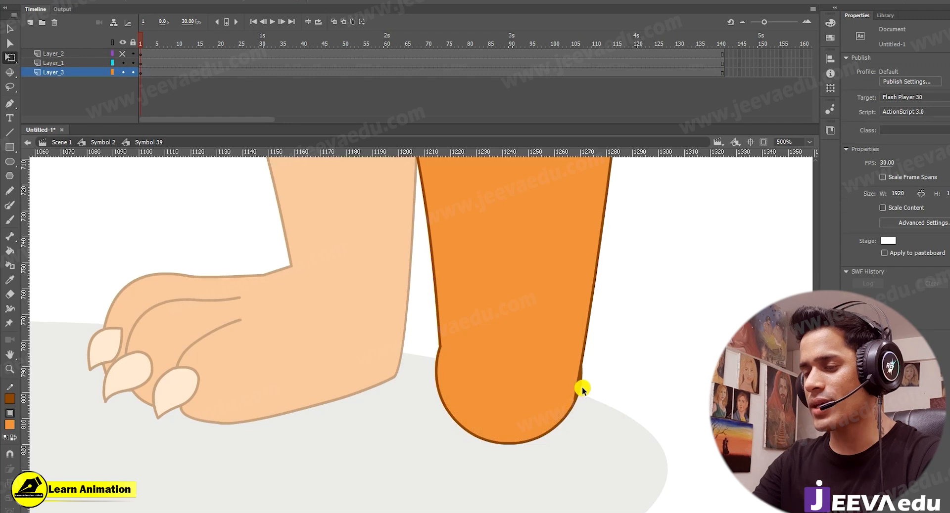
click(124, 54)
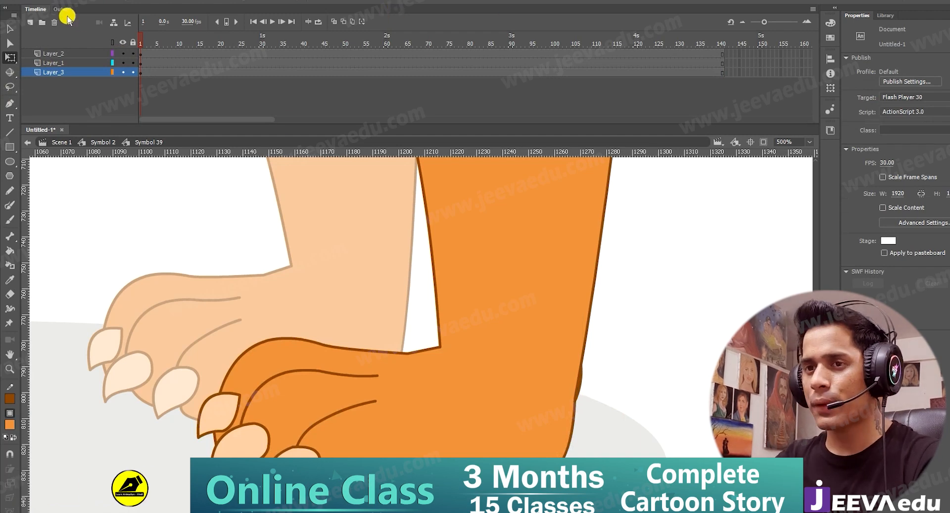
click(124, 53)
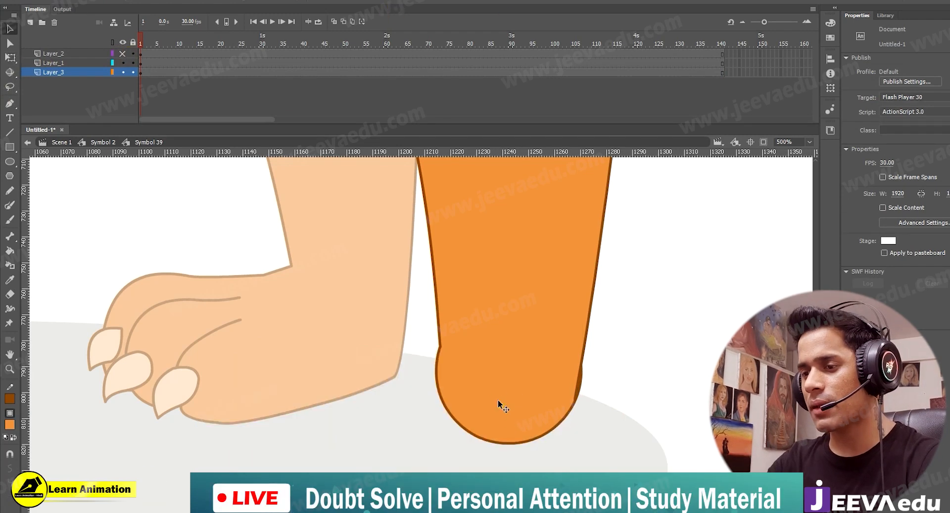
- Select the ankle circle and convert it to a graphic symbol
click(498, 401)
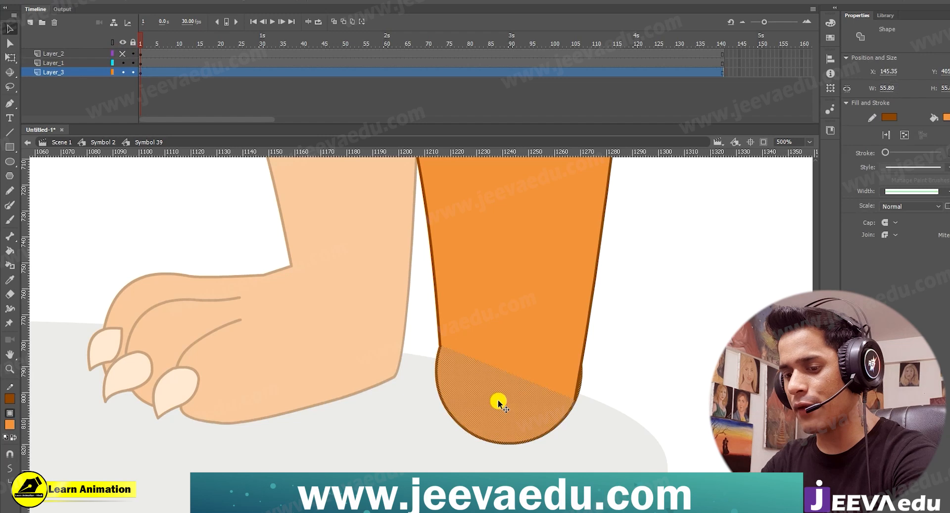
key(F8)
click(569, 218)
- Hide Layer_1 and place a horizontal and a vertical ruler guide crossing at the ankle circle's centre
key(z)
click(487, 367)
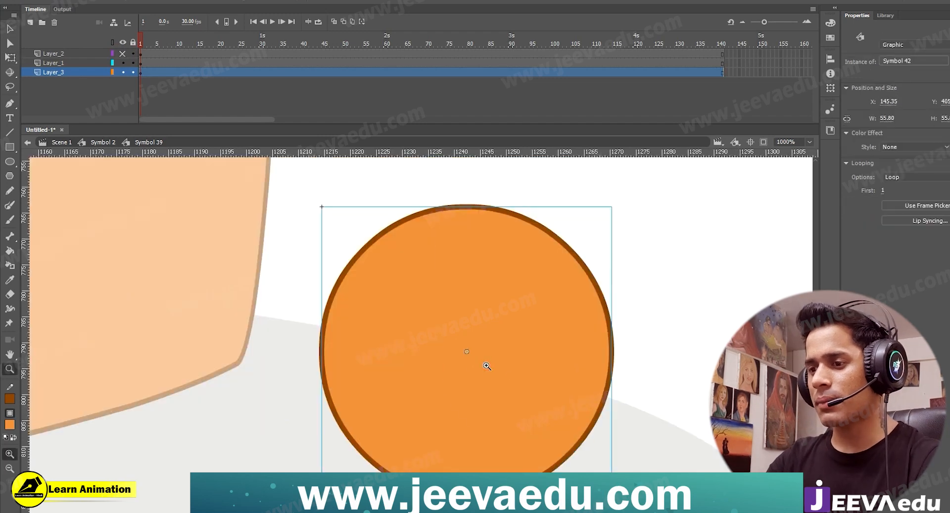
alt+click(470, 363)
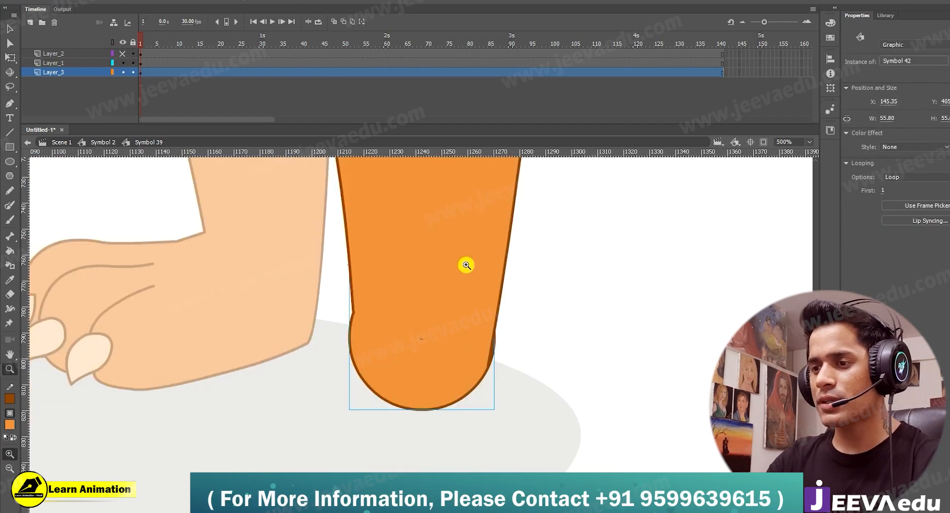
key(v)
click(435, 246)
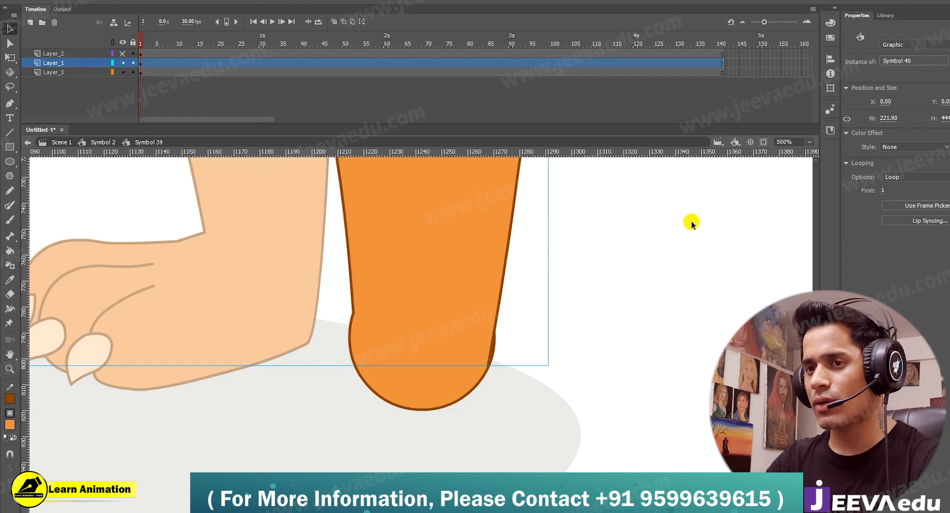
key(z)
click(415, 340)
key(v)
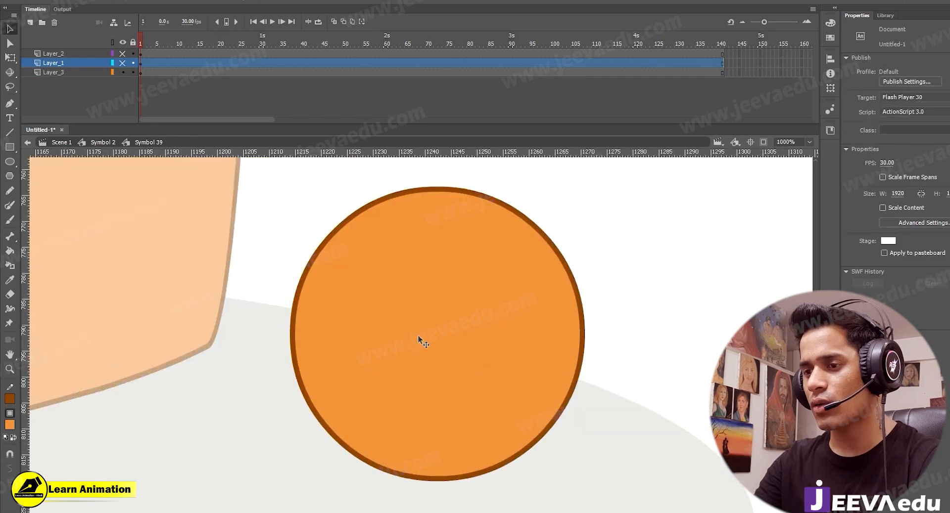
click(418, 335)
key(q)
drag(448, 154, 443, 334)
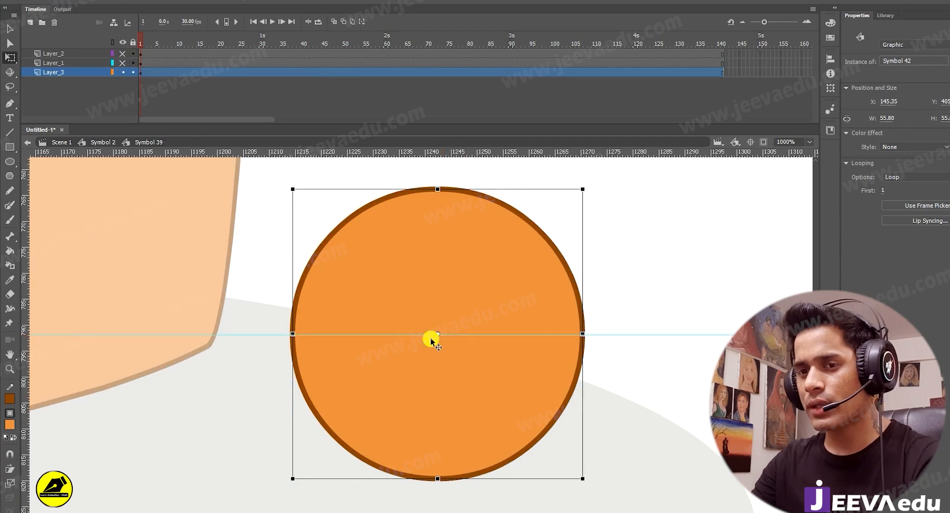
drag(25, 312, 411, 290)
key(ctrl+space)
click(442, 346)
key(z)
alt+click(434, 360)
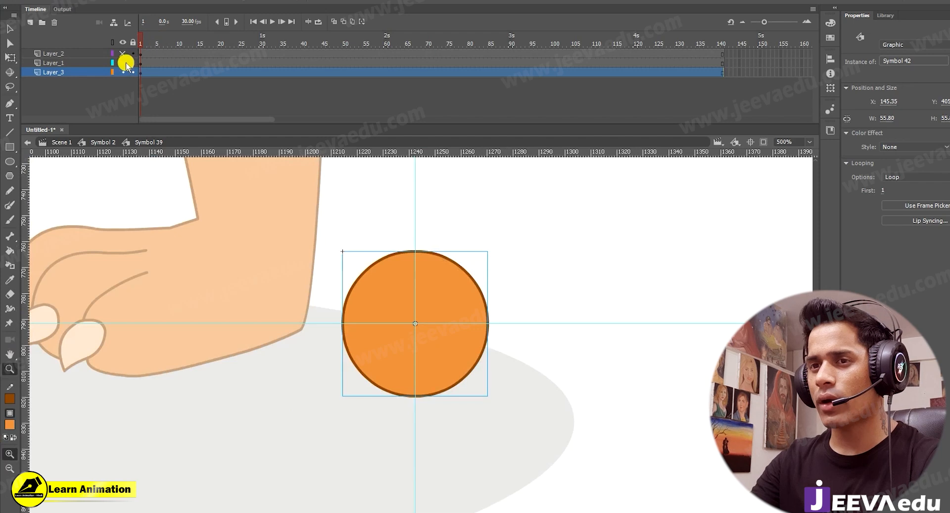
- Show Layer_1 and Layer_2, and move the paw symbol's transformation point onto the guides' crossing at the ankle centre
click(122, 63)
click(121, 53)
alt+click(389, 399)
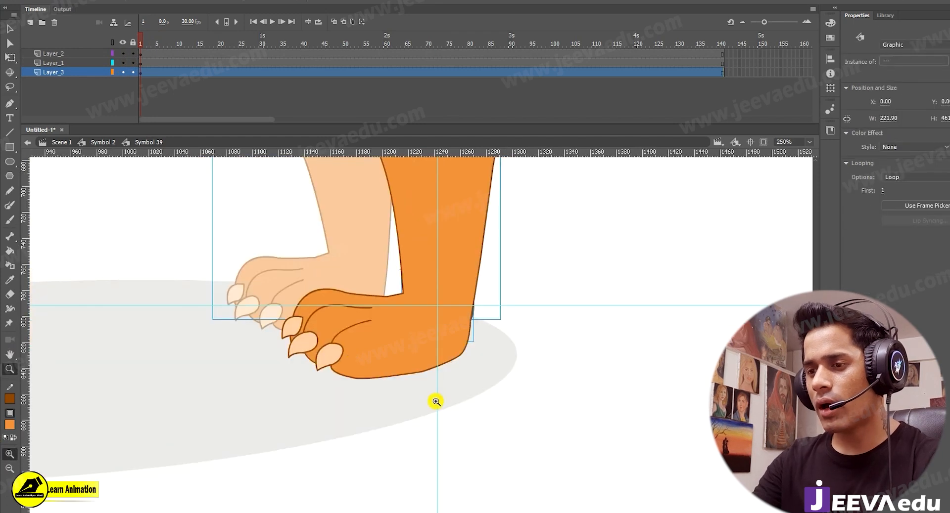
key(v)
click(442, 406)
key(z)
click(409, 322)
key(v)
click(421, 375)
key(q)
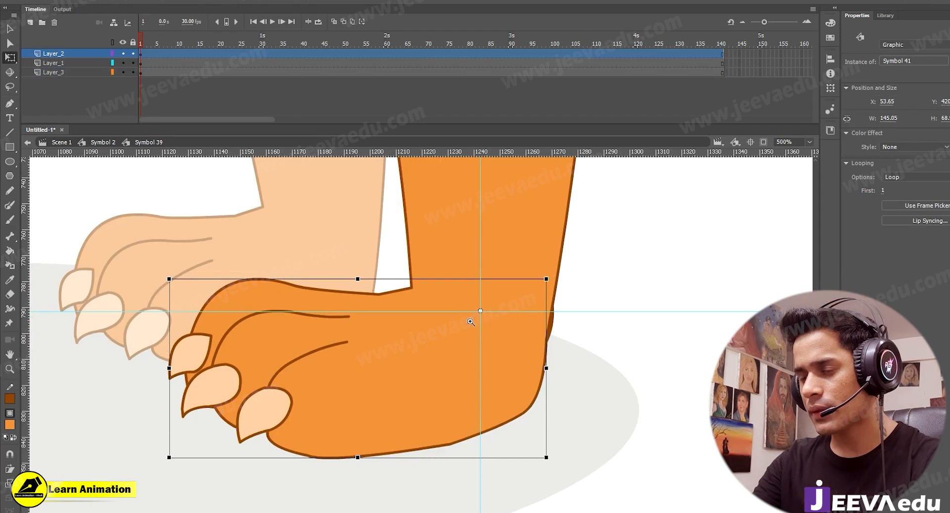
scroll(481, 312, up, 5)
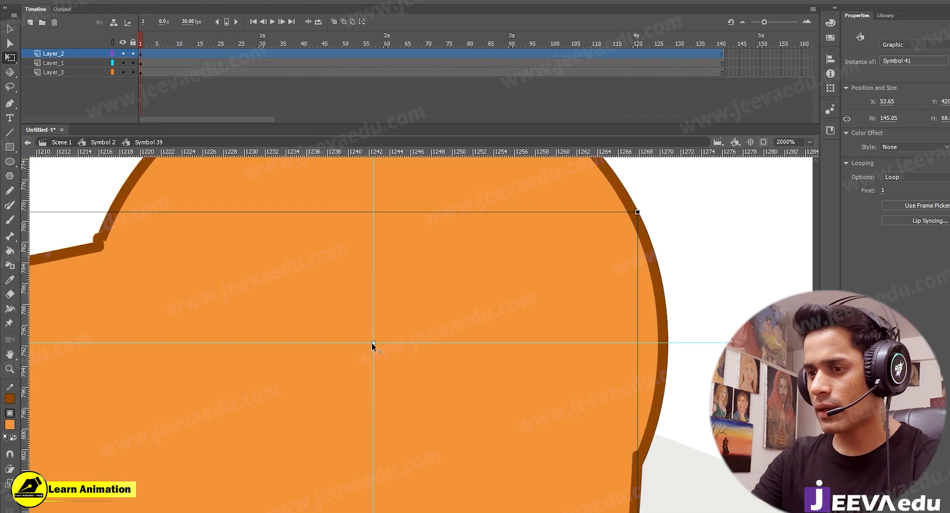
key(z)
alt+click(388, 373)
alt+click(390, 372)
alt+click(393, 371)
key(ctrl+shift+a)
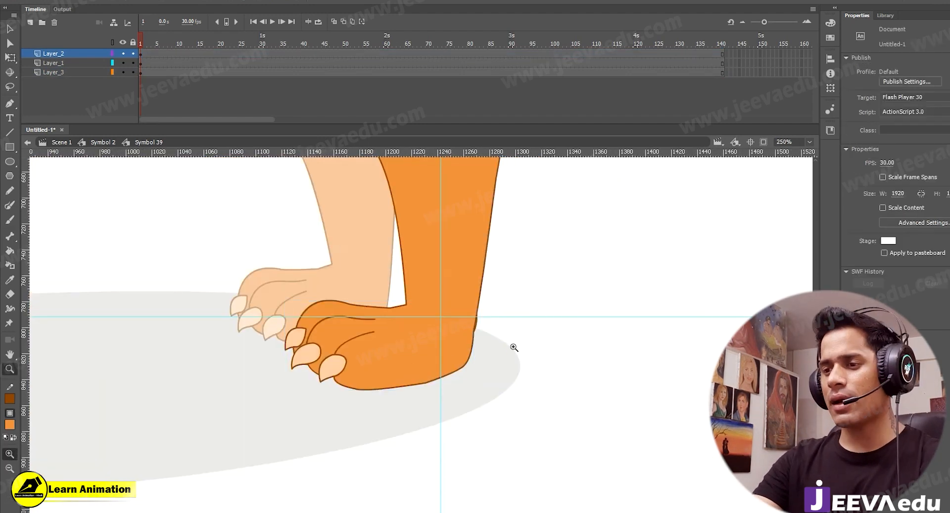
- Remove the horizontal guide from the stage and move the vertical guide well away from the legs
key(v)
drag(579, 317, 565, 100)
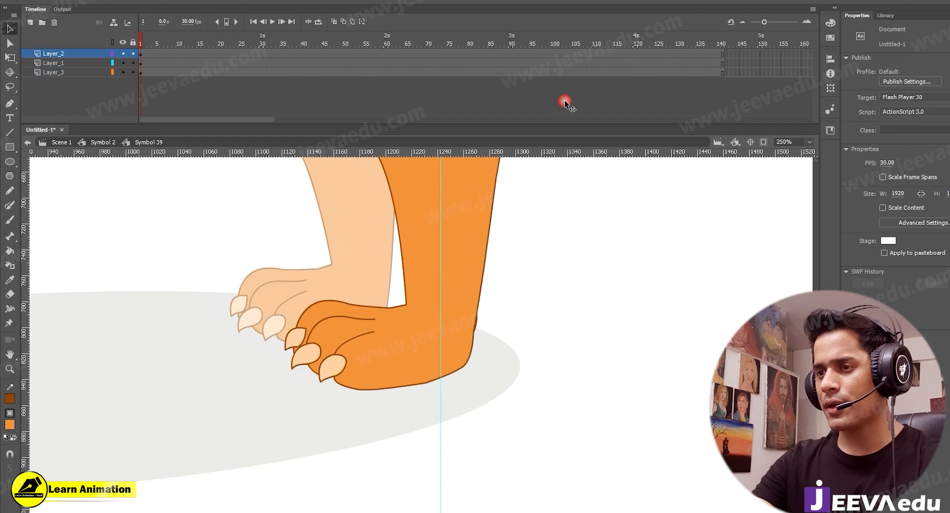
drag(439, 208, 134, 291)
- Test the ankle joint by rotating the paw downward about its pivot, and undo the rotation
click(431, 346)
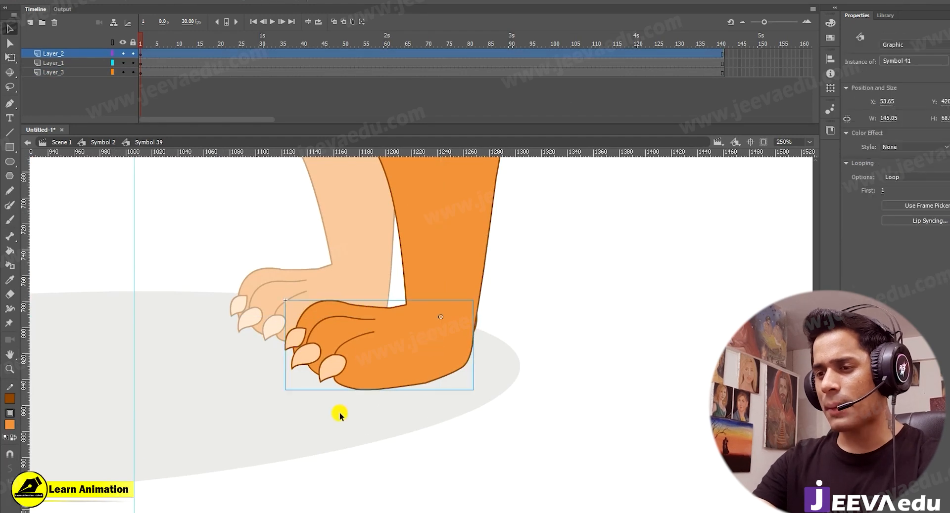
key(q)
drag(291, 403, 320, 444)
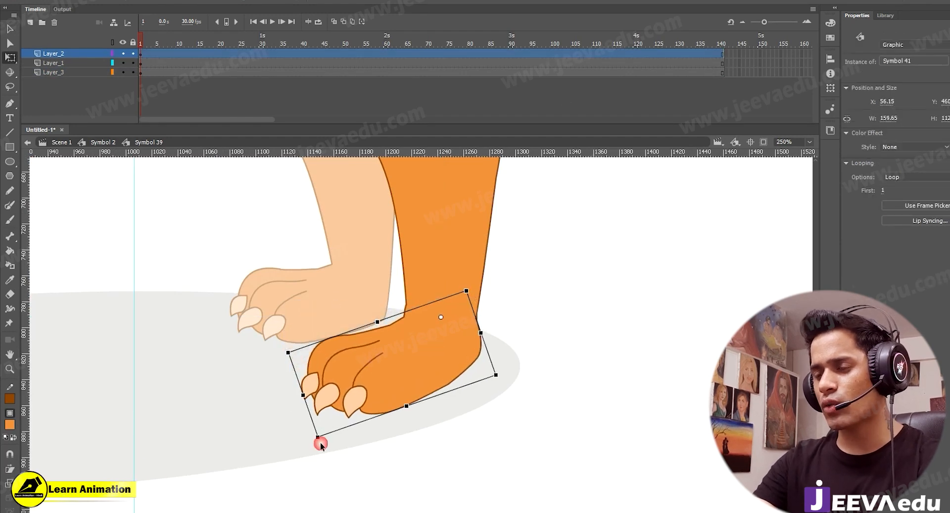
key(ctrl+shift+a)
key(z)
click(407, 326)
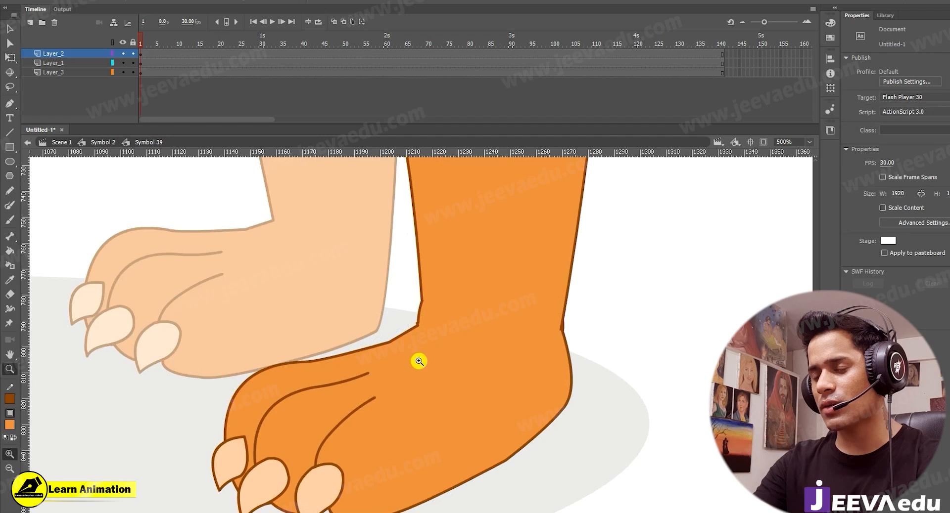
key(ctrl+z)
key(ctrl+z)
- Open the paw symbol for editing and delete the tiny stray outline segment at the upper corner of the ankle cut
click(419, 318)
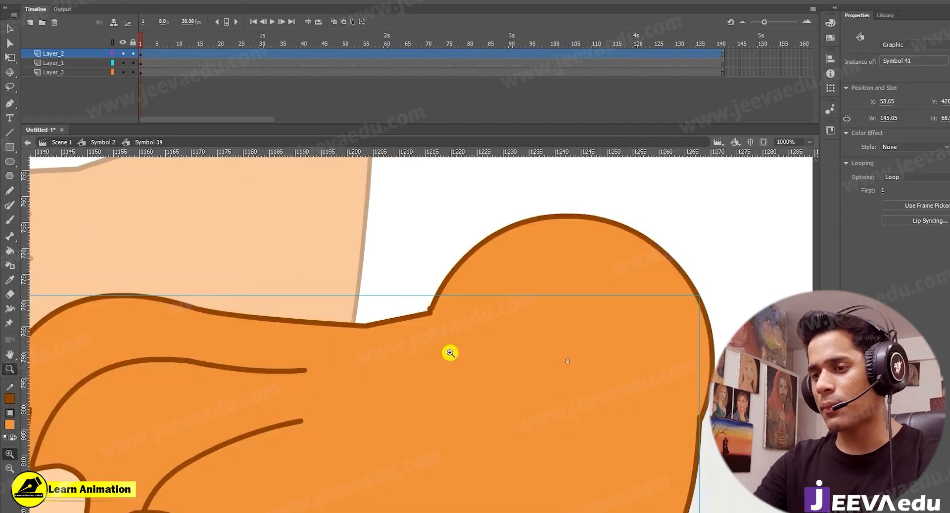
key(v)
double_click(450, 337)
key(z)
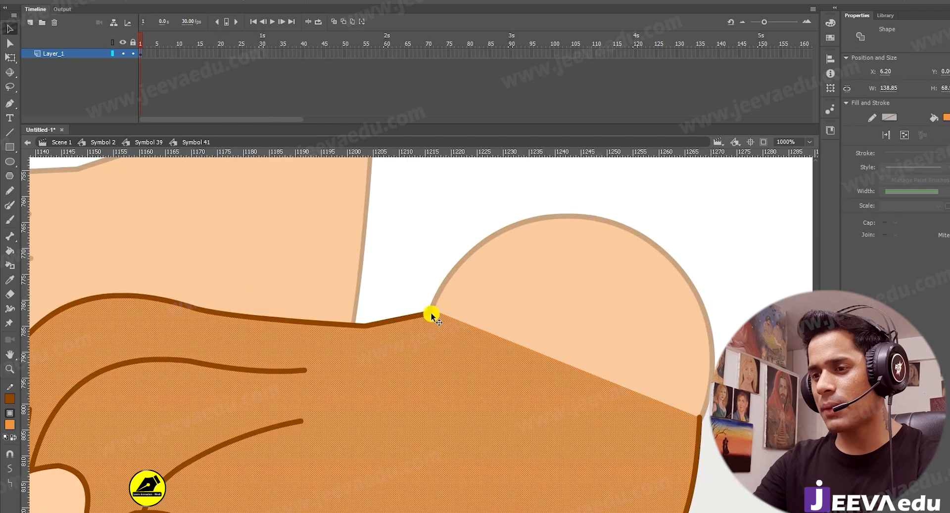
click(431, 313)
key(v)
click(396, 307)
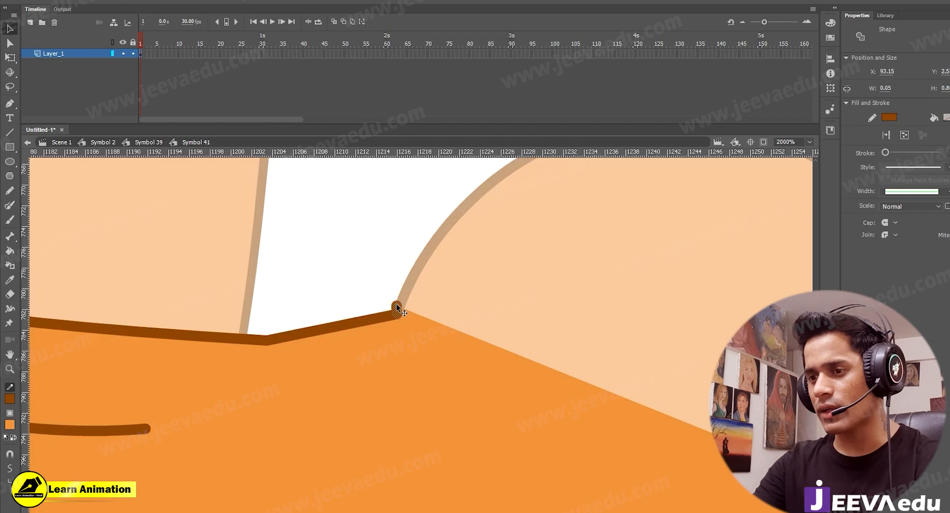
key(Delete)
- Extend the end of the paw's upper outline into the ankle area and return to the leg symbol
drag(400, 313, 464, 299)
click(432, 325)
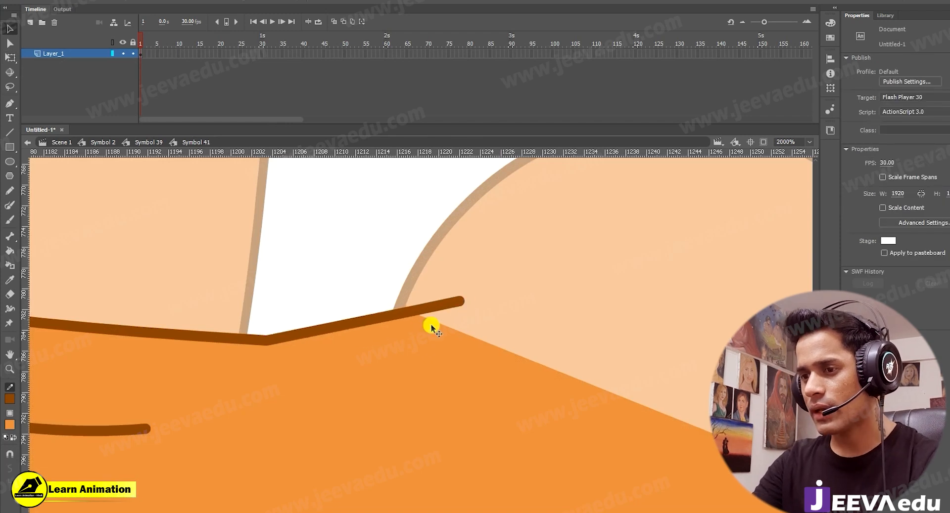
key(z)
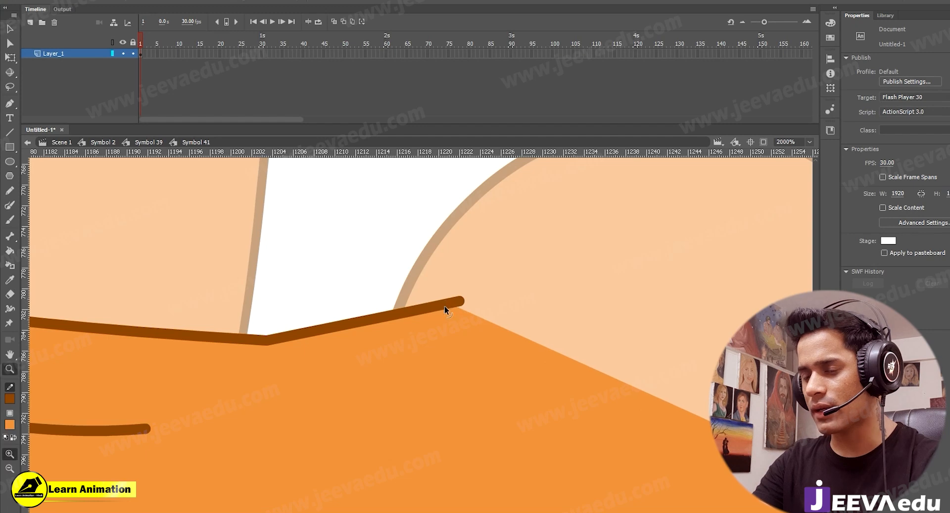
alt+click(448, 367)
alt+click(448, 367)
key(v)
double_click(540, 480)
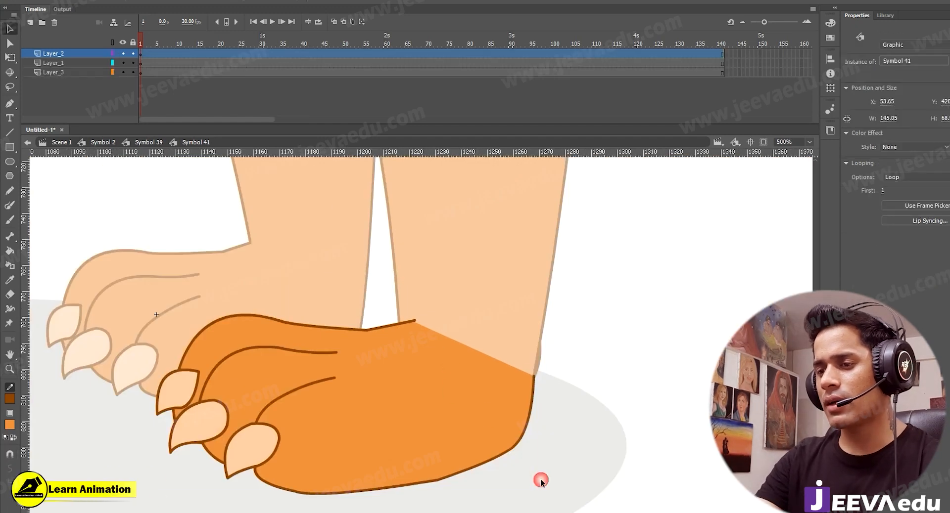
- Rotate the edited paw slightly downward about the ankle to check the extended outline, and undo the rotation
key(z)
alt+click(482, 419)
key(q)
drag(256, 393, 267, 424)
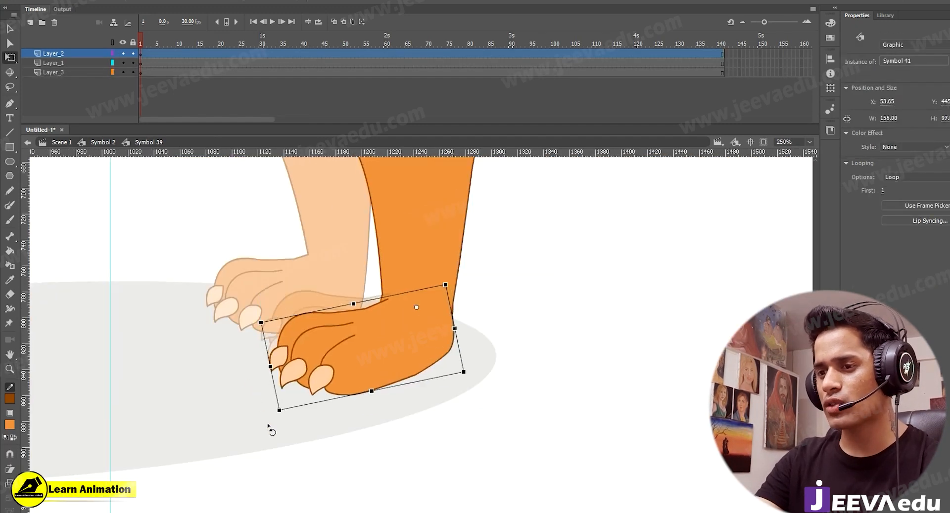
key(ctrl+z)
- Hide the paw on Layer_2 and open the ankle circle's symbol for editing
key(z)
click(466, 335)
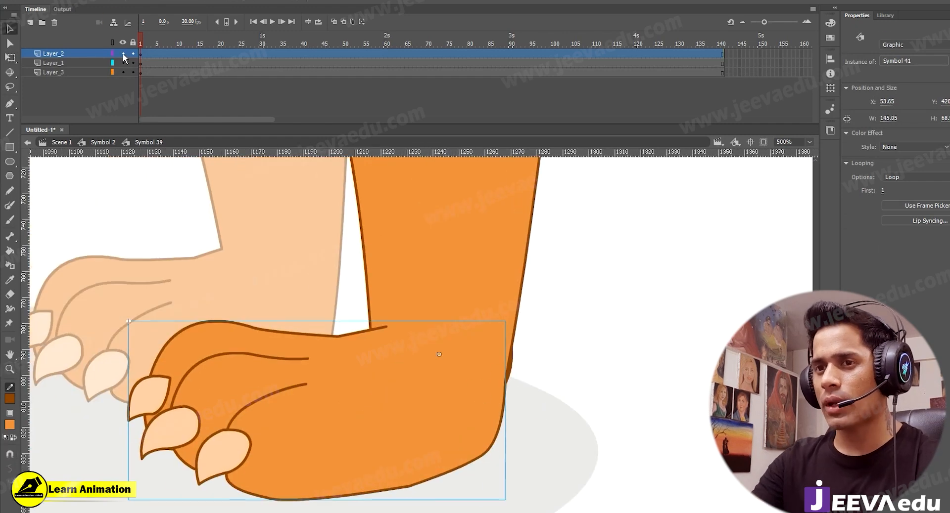
click(123, 53)
click(489, 400)
key(z)
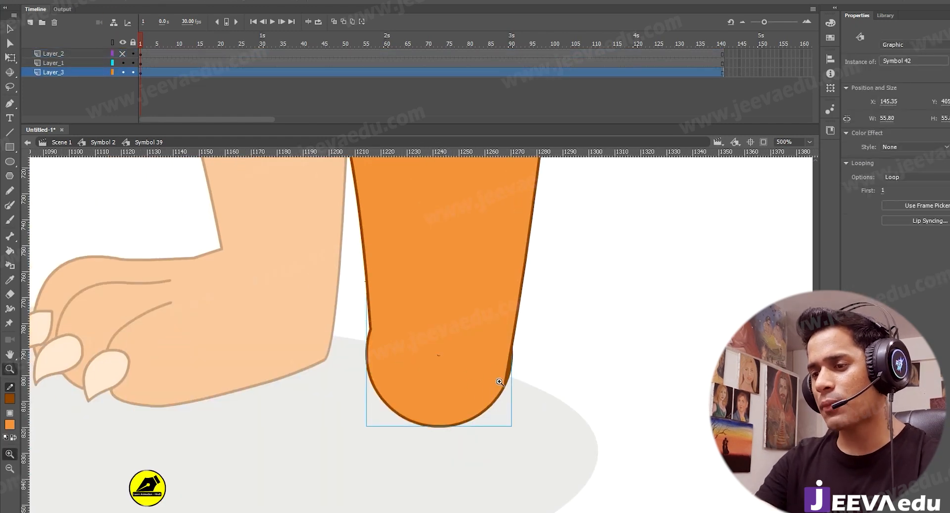
click(487, 391)
alt+click(394, 333)
drag(402, 343, 417, 386)
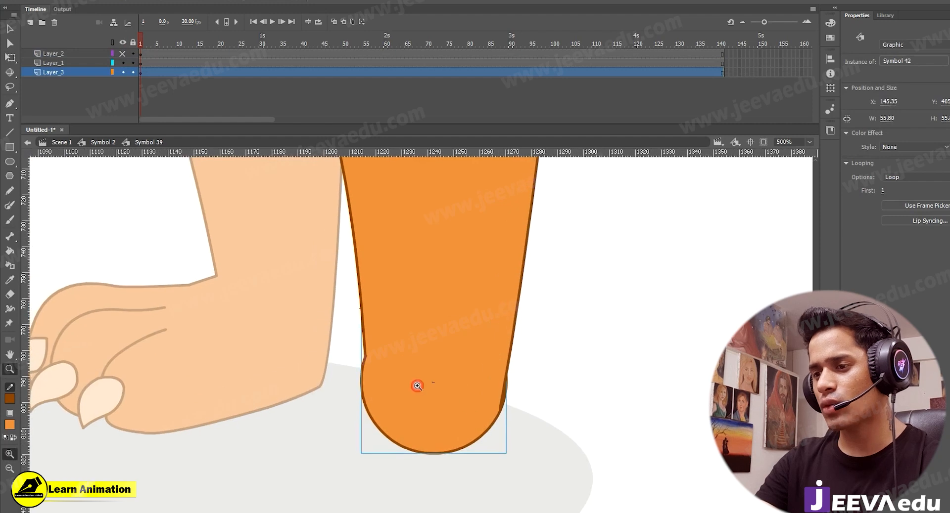
key(v)
double_click(466, 434)
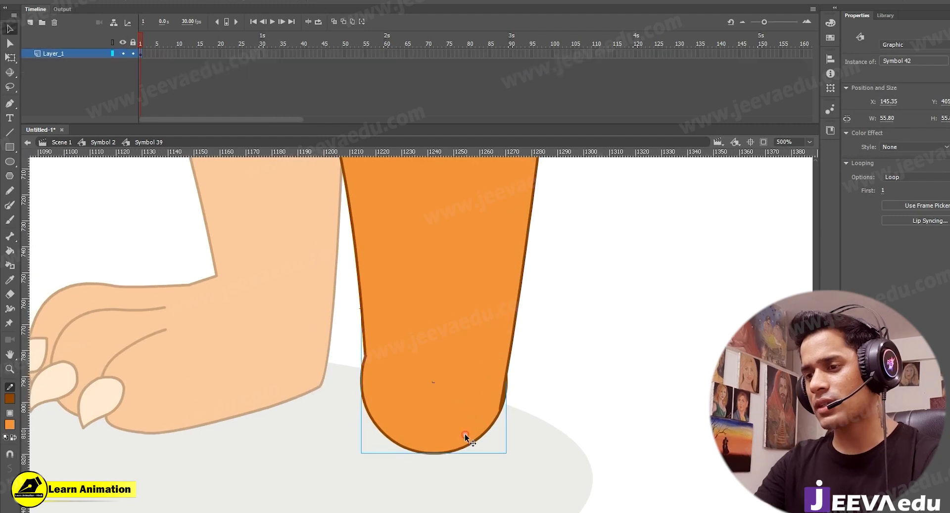
click(529, 425)
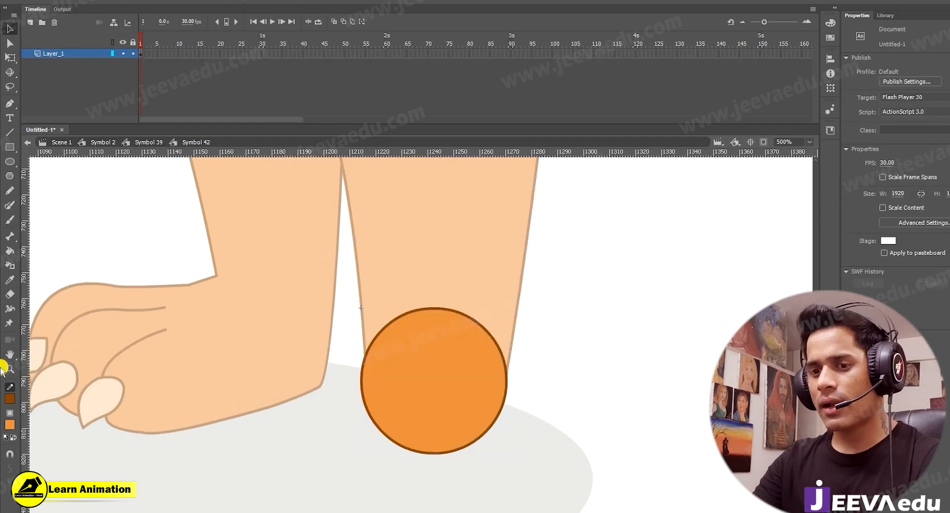
- Draw two crossing red guide lines over the ankle circle and bend the circle's back edge inward between them
click(10, 400)
click(52, 344)
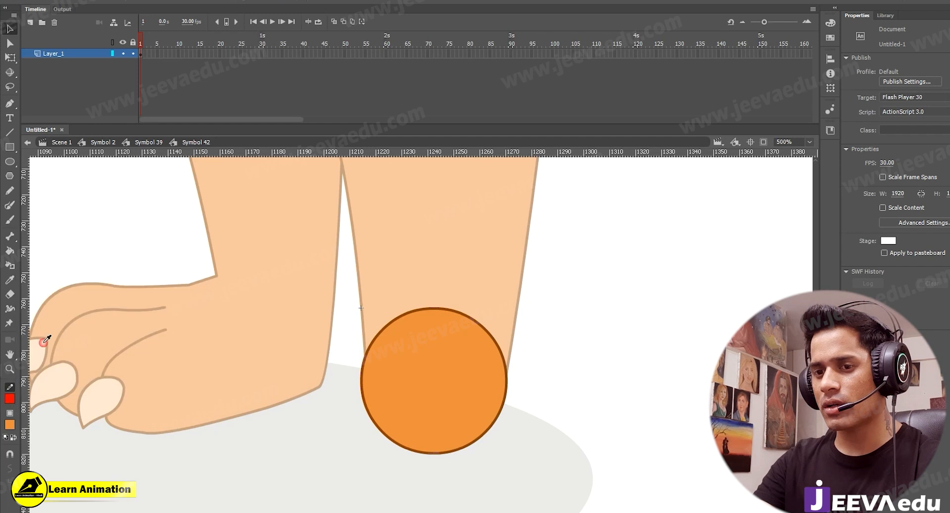
key(n)
drag(524, 403, 422, 365)
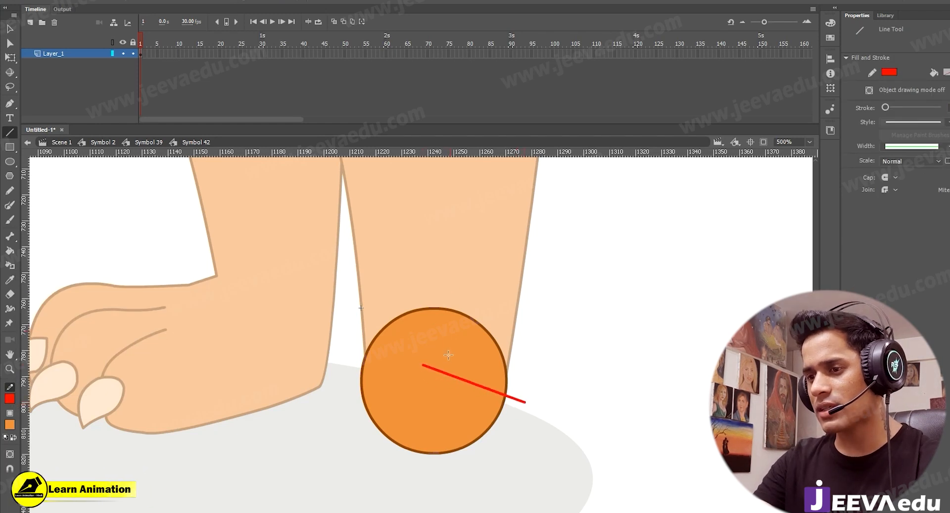
key(v)
drag(507, 377, 501, 374)
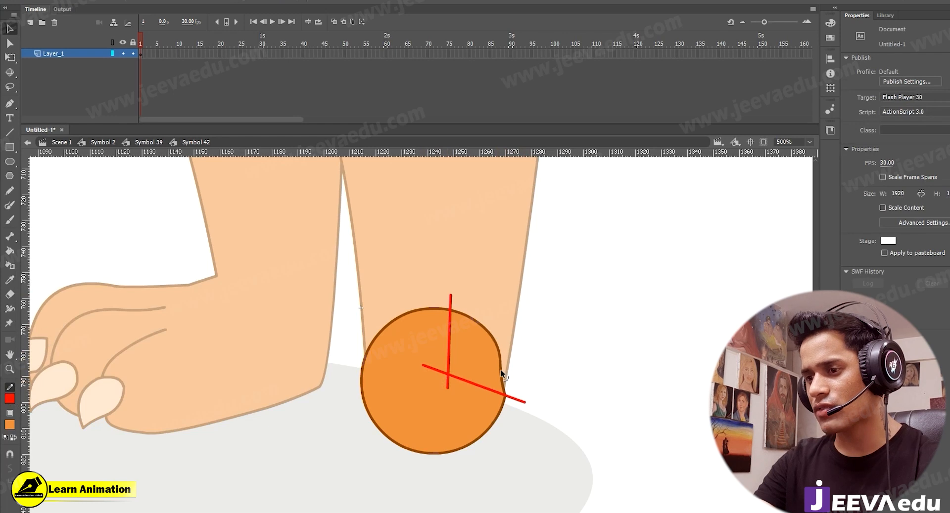
- Delete the red guide lines and return to the leg symbol to check the ankle circle against the leg outline
click(522, 403)
key(Delete)
double_click(547, 417)
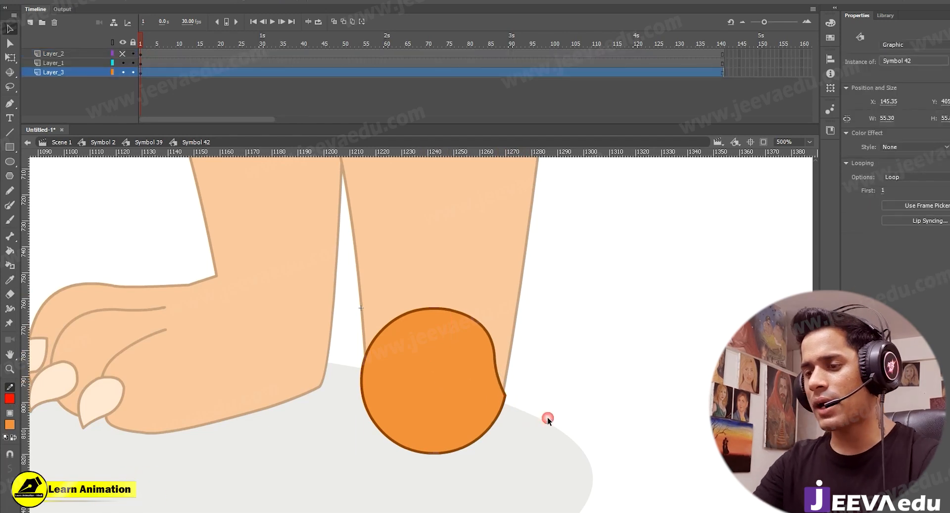
click(409, 334)
key(ctrl+=)
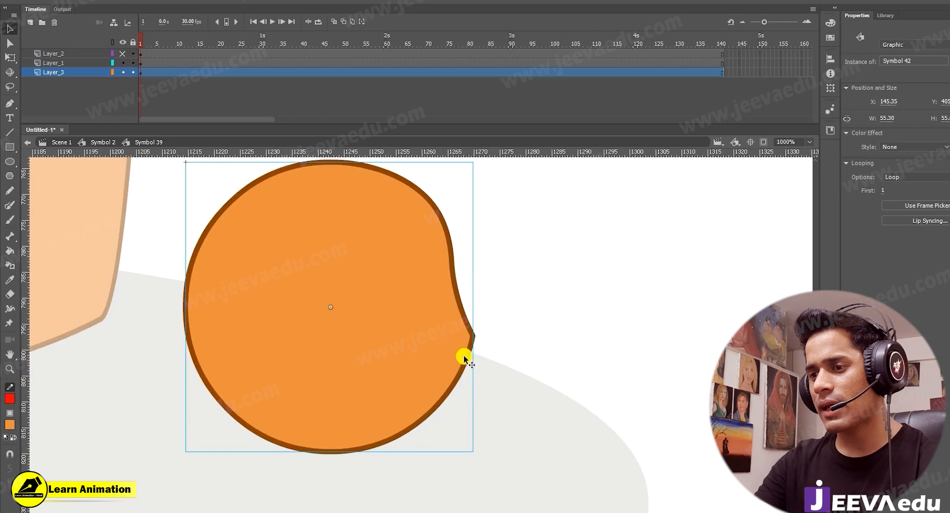
alt+click(452, 365)
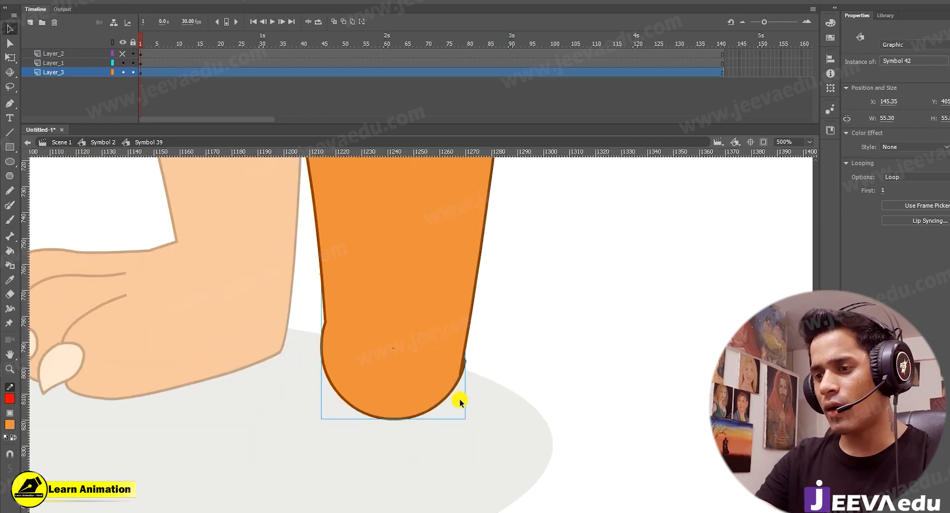
- Reopen the ankle circle's symbol and draw two crossing red guide lines around its still protruding back edge
double_click(451, 391)
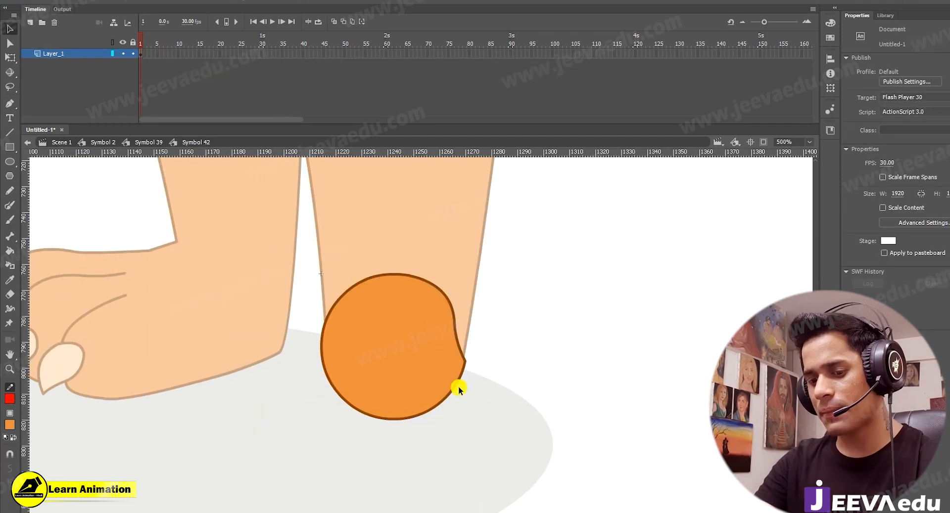
key(n)
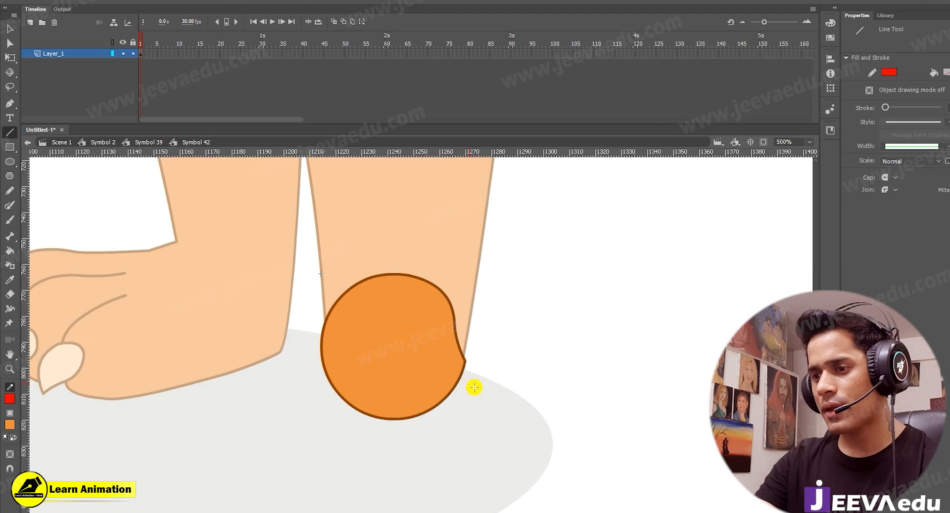
drag(400, 348, 397, 345)
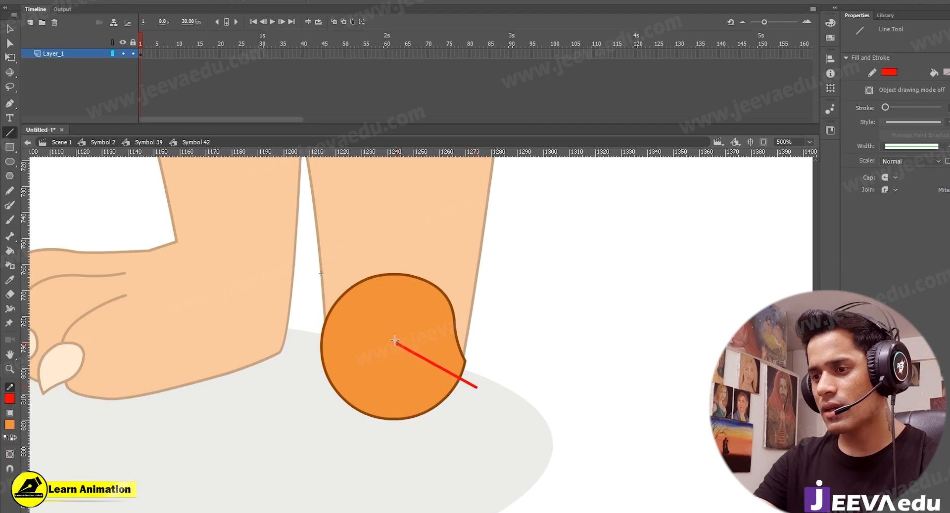
drag(455, 275, 454, 267)
key(v)
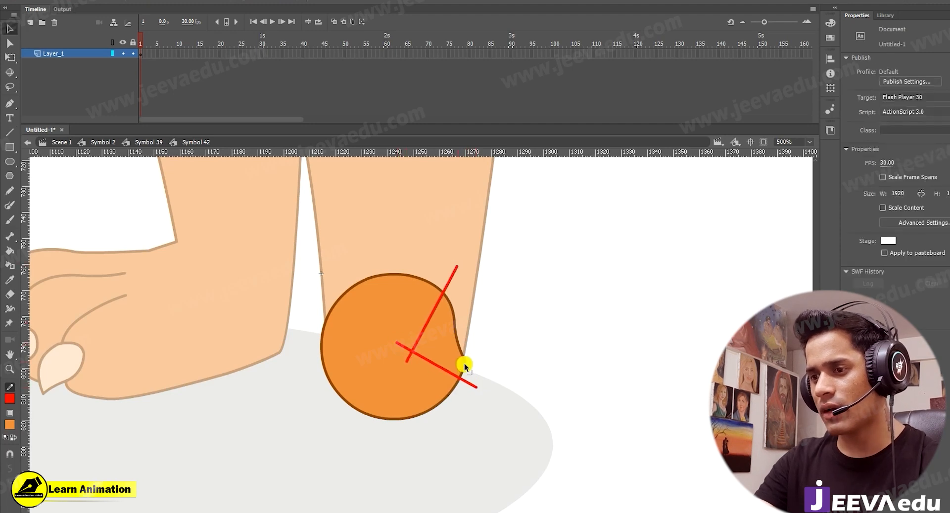
- Bend the protruding edge inward between the guide lines, delete the red lines and return to the leg symbol
click(473, 385)
key(Delete)
double_click(517, 398)
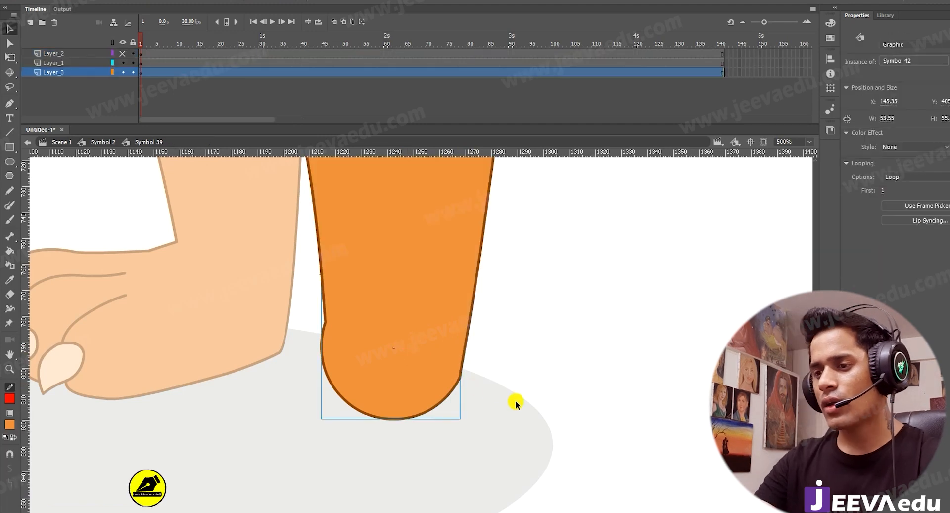
click(491, 411)
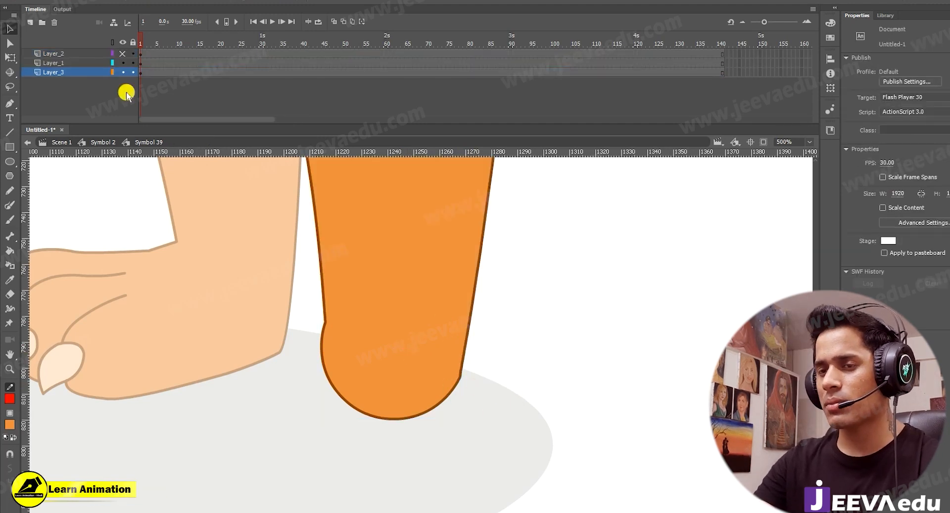
- Show the paw on Layer_2 again to check how it joins the reshaped ankle
click(123, 53)
click(436, 352)
key(z)
alt+click(441, 357)
key(v)
click(484, 371)
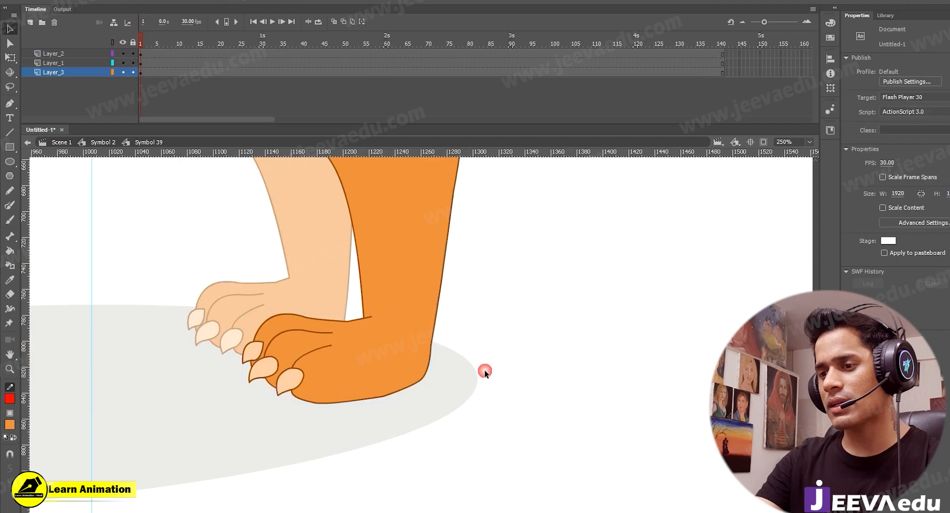
- Examine the near hind leg's paw and ankle joint in the context of the whole lion
click(394, 386)
key(z)
alt+click(397, 359)
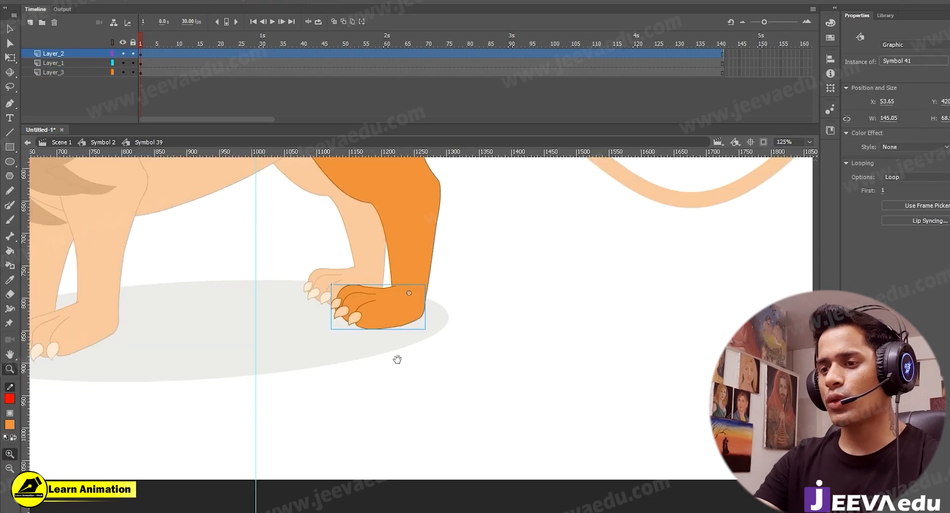
drag(405, 372, 470, 404)
key(v)
click(425, 413)
click(448, 388)
key(z)
alt+click(418, 360)
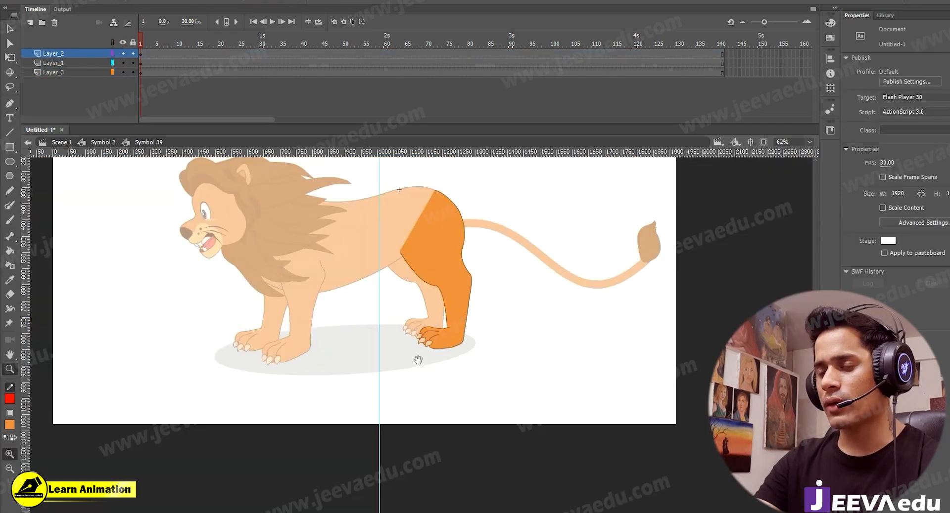
- Open the upper piece of the near hind leg on Layer_1 for editing and select its whole shape
key(v)
click(460, 267)
key(ctrl+=)
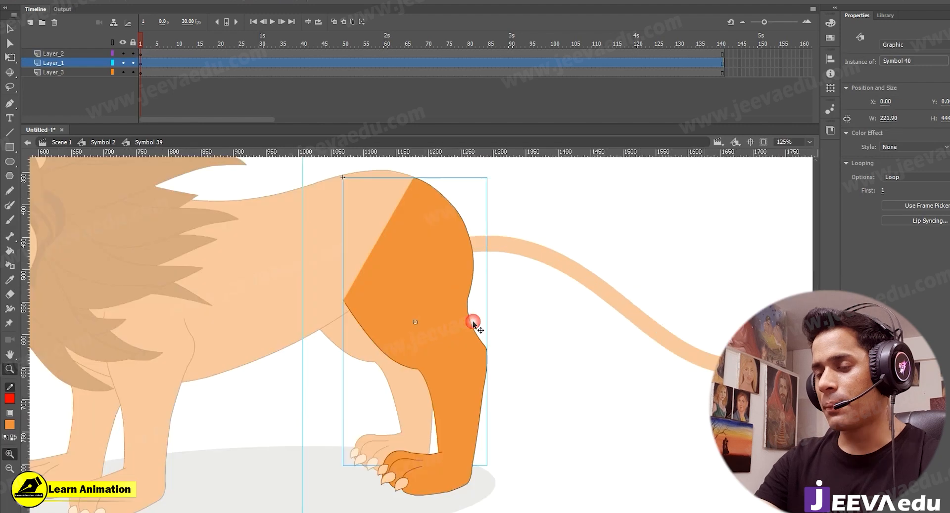
drag(450, 375, 468, 378)
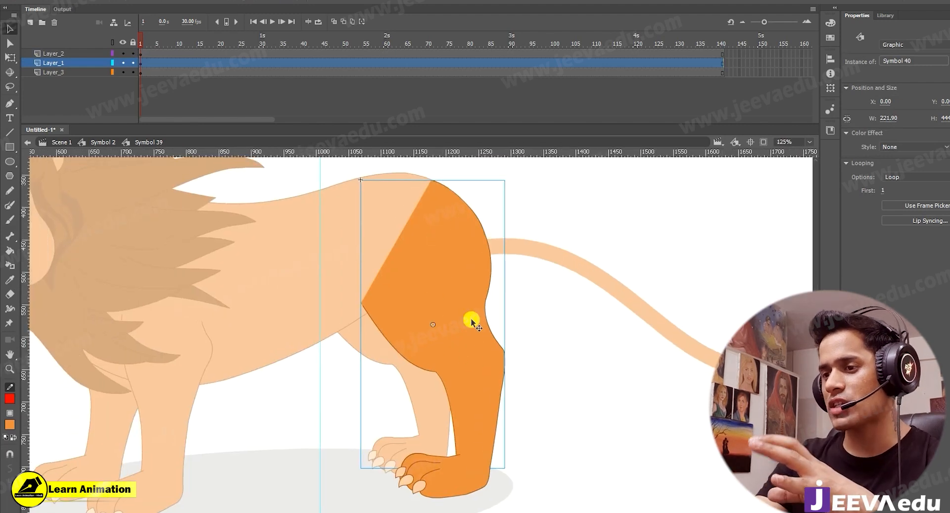
double_click(473, 353)
click(471, 360)
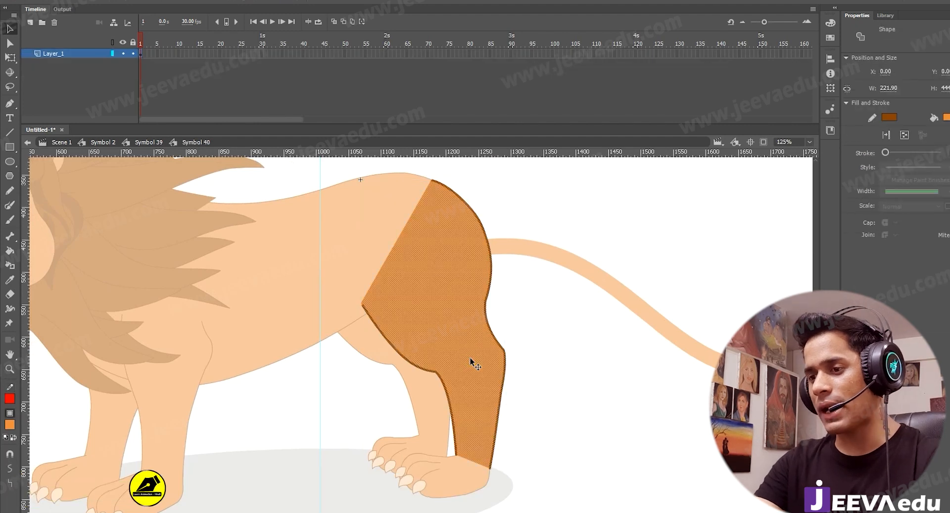
- Convert the upper leg shape to a graphic symbol and set its looping option to Single Frame
key(F8)
key(Return)
click(220, 341)
drag(463, 357, 475, 349)
key(ctrl+z)
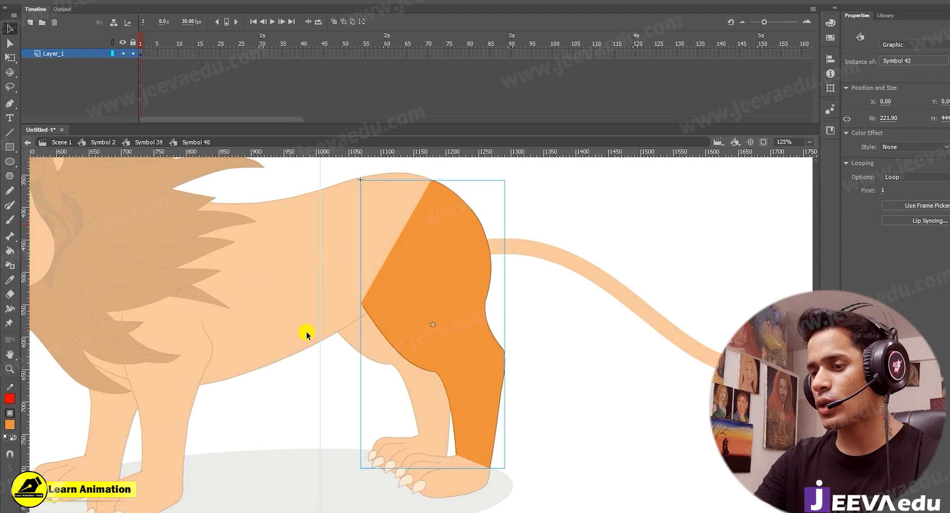
click(908, 182)
click(899, 212)
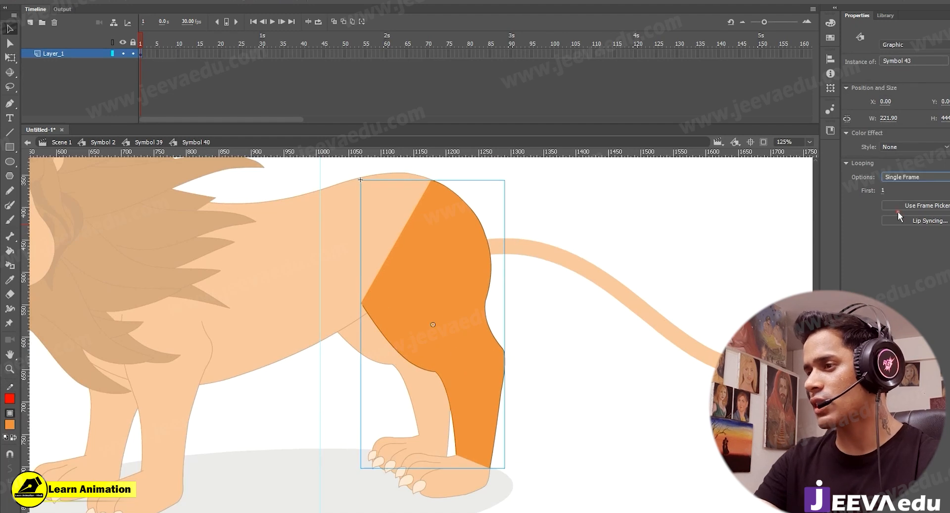
- Extend Layer_1 of the upper leg symbol by inserting additional frames
drag(233, 53, 166, 45)
key(F5)
key(F5)
key(F5)
- Open the nested upper leg symbol, enlarge the timeline frames and insert a keyframe at frame 2
click(450, 345)
double_click(451, 345)
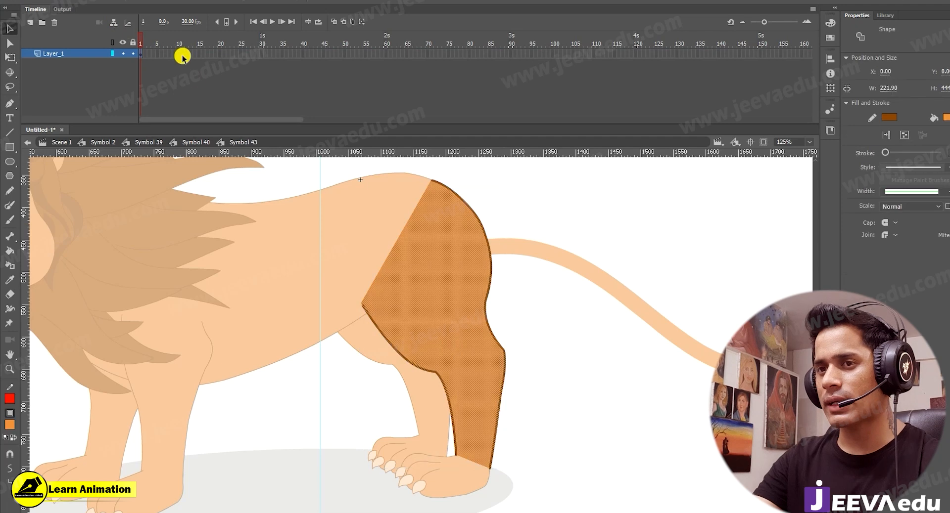
click(777, 21)
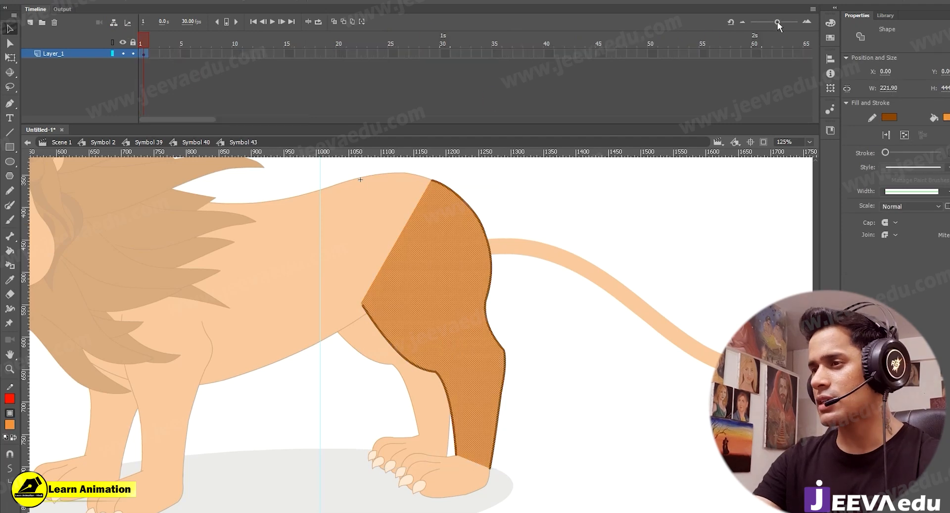
click(154, 55)
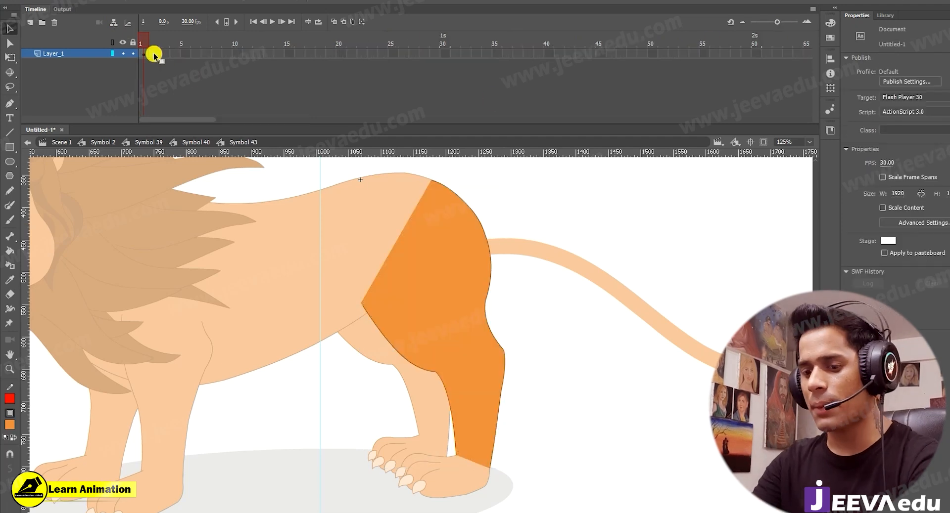
key(F6)
click(466, 252)
click(523, 278)
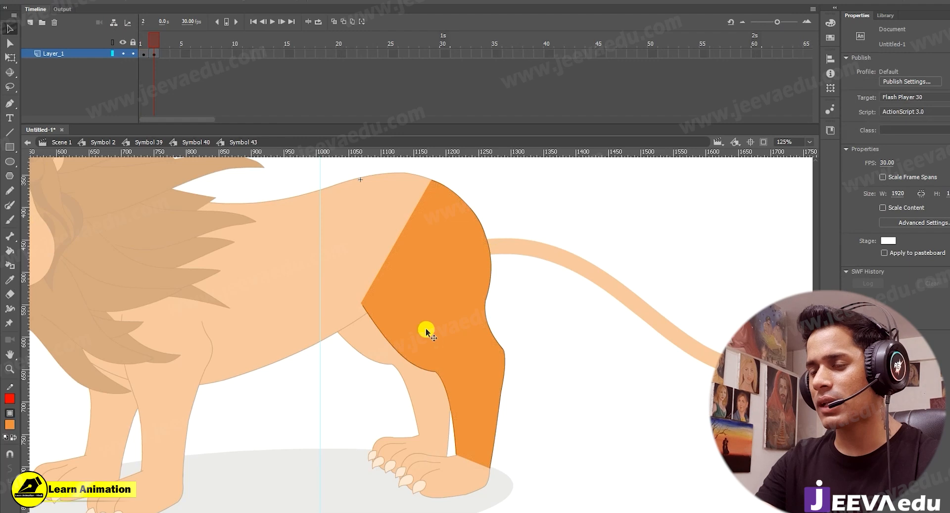
- Try reshaping the leg on frame 2 by pulling its front corner, back curve and knee outline, and undo the changes
drag(362, 304, 351, 300)
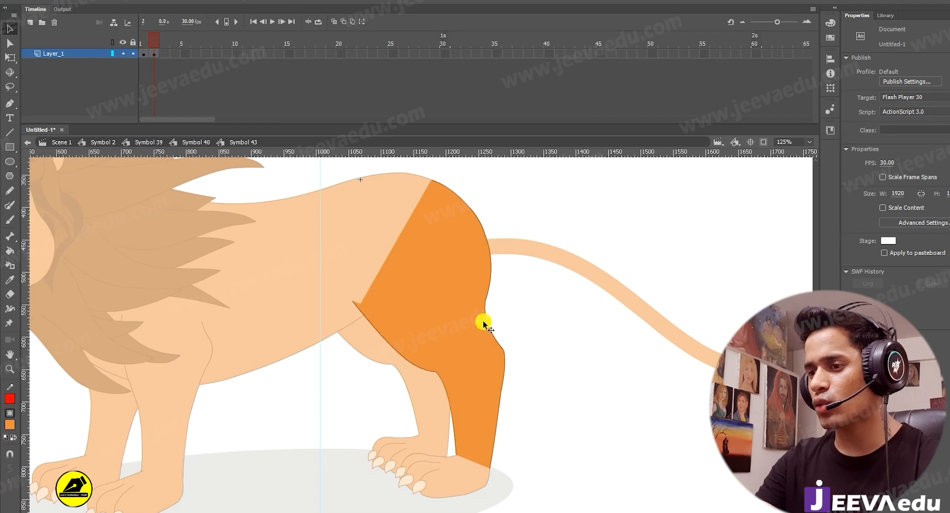
drag(482, 327, 479, 329)
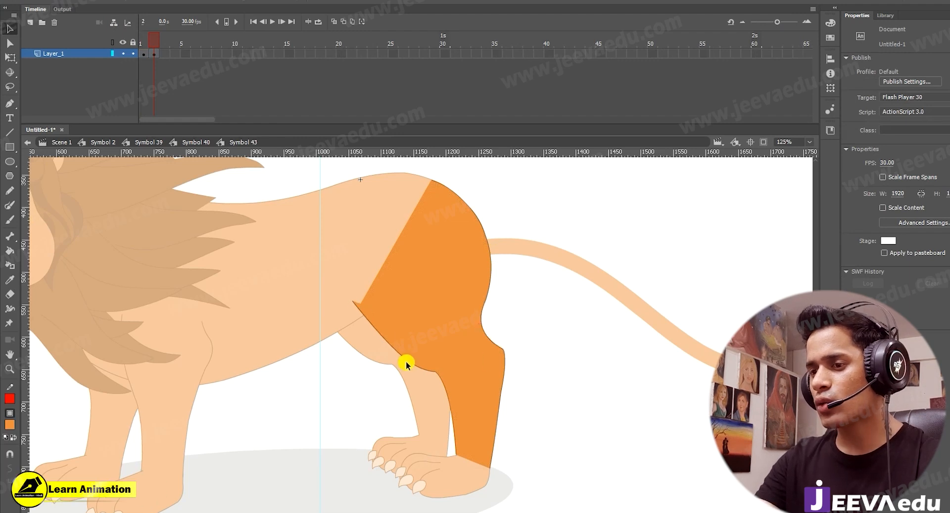
mouse_move(408, 363)
mouse_down()
mouse_move(405, 345)
mouse_move(403, 377)
mouse_up()
key(ctrl+z)
key(ctrl+z)
key(ctrl+z)
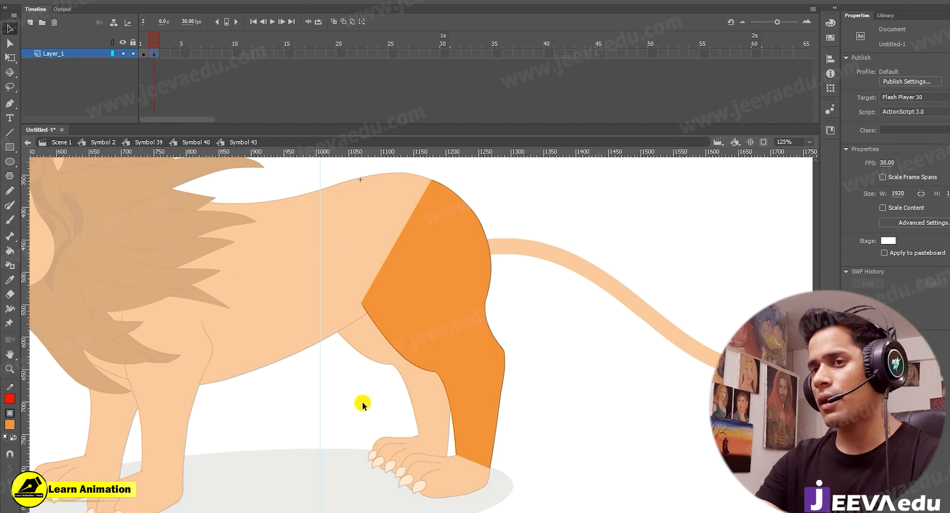
- Leave the nested leg symbols and return to the lion symbol containing all body layers
click(349, 415)
double_click(350, 415)
key(z)
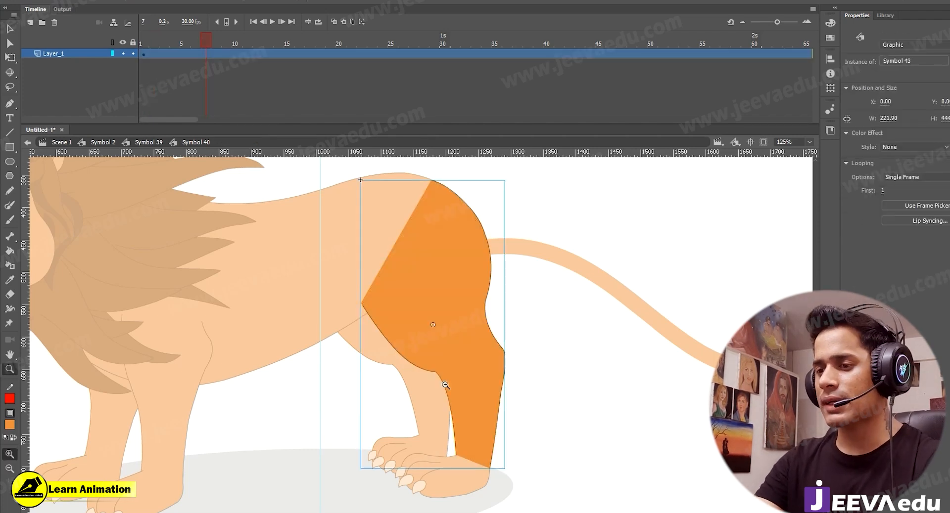
alt+click(445, 384)
key(v)
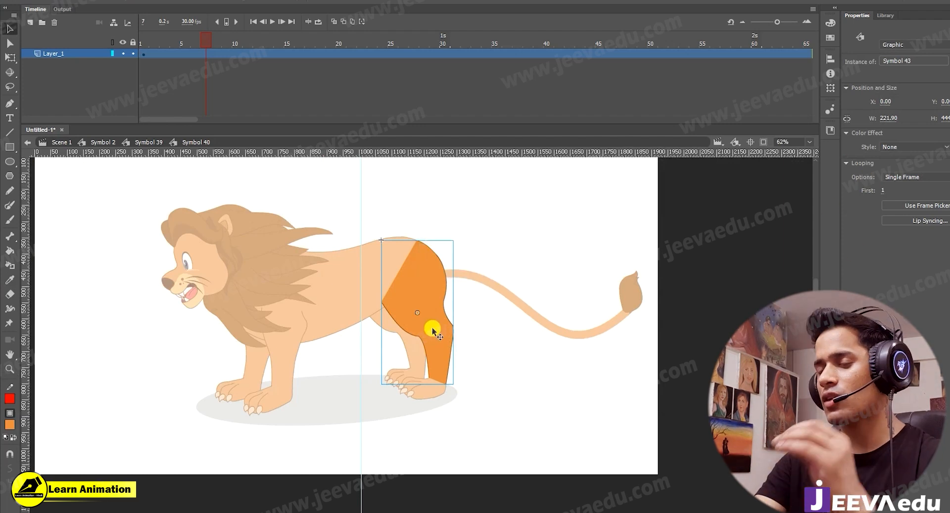
double_click(361, 359)
key(z)
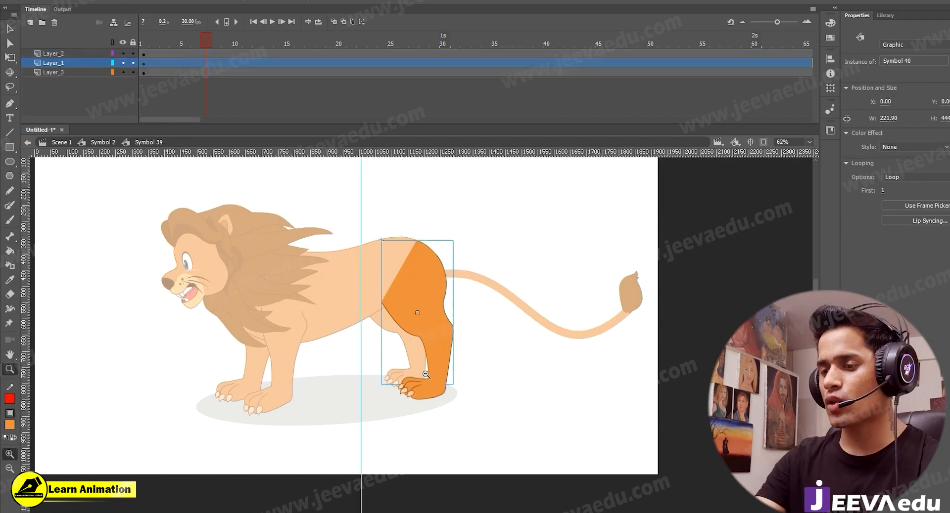
alt+click(390, 363)
click(423, 306)
key(v)
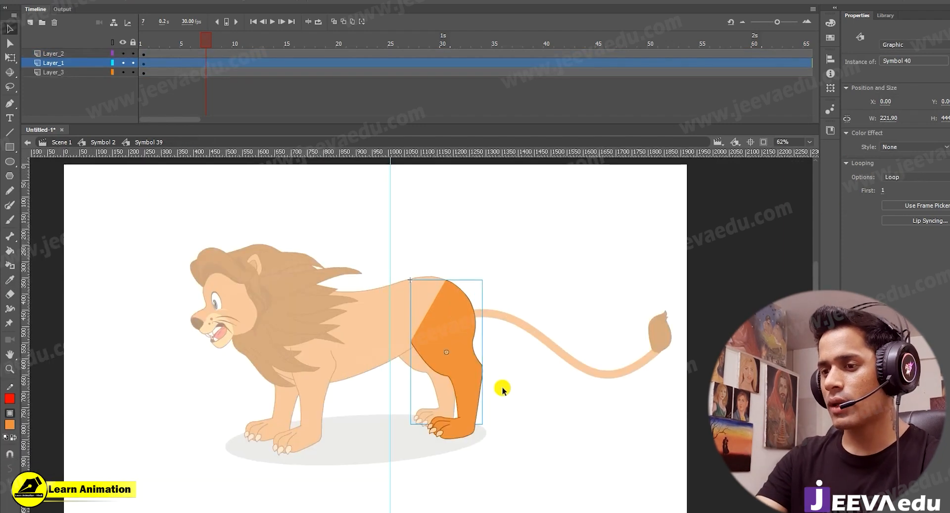
double_click(390, 213)
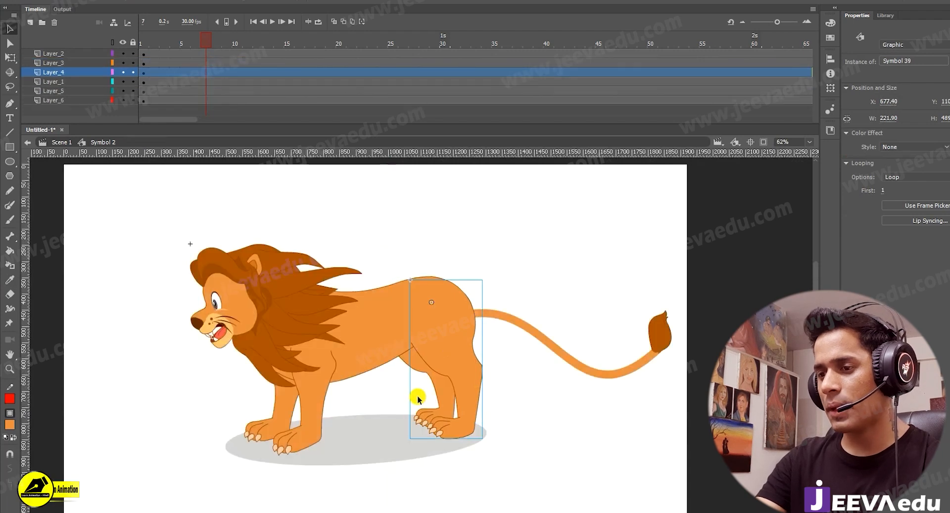
- Compare the two hind legs by selecting the far leg's group and the near leg's symbol on Layer_4
key(z)
click(430, 350)
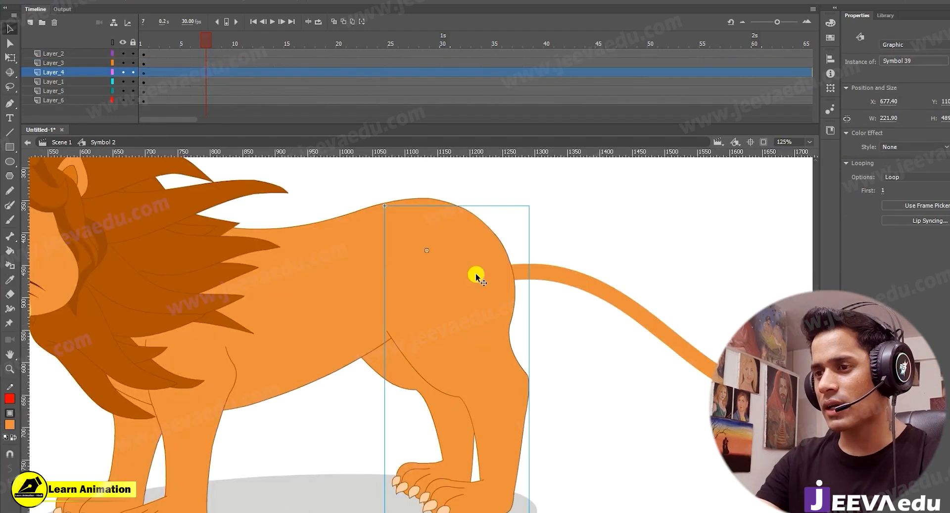
alt+click(461, 416)
key(v)
click(422, 358)
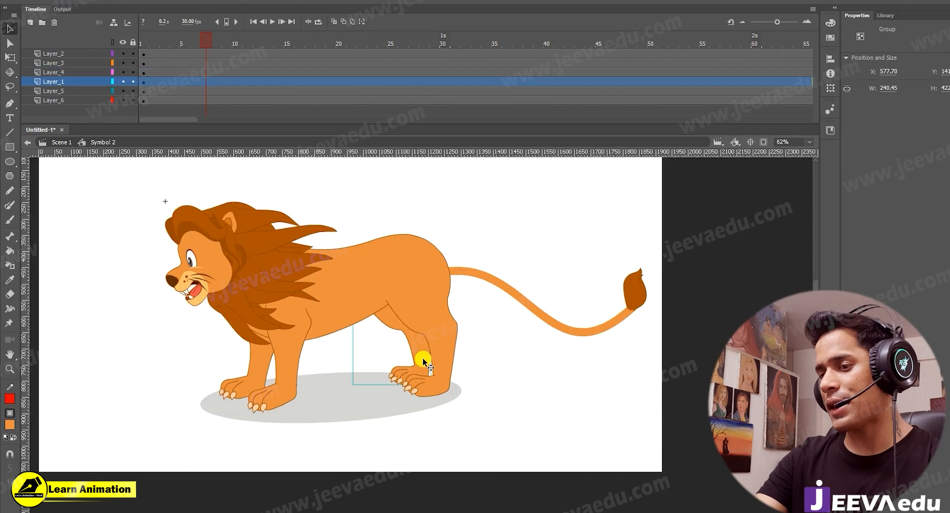
click(444, 337)
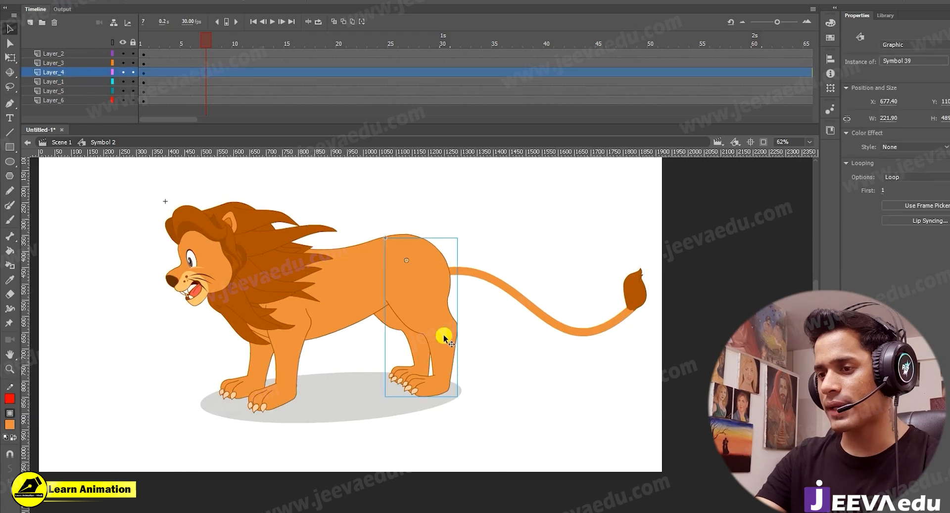
- Paste a copy of the near hind leg's symbol in place on Layer_1, the far hind leg's layer
click(419, 357)
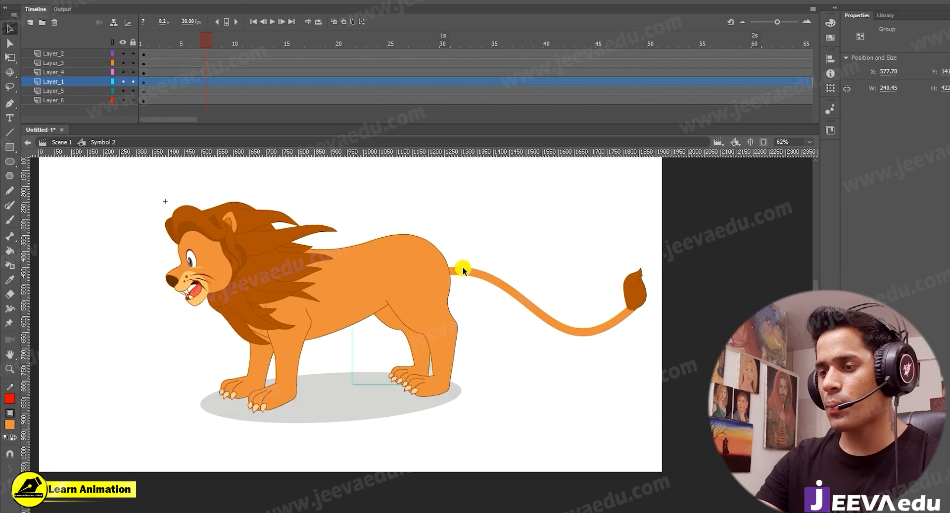
right_click(532, 222)
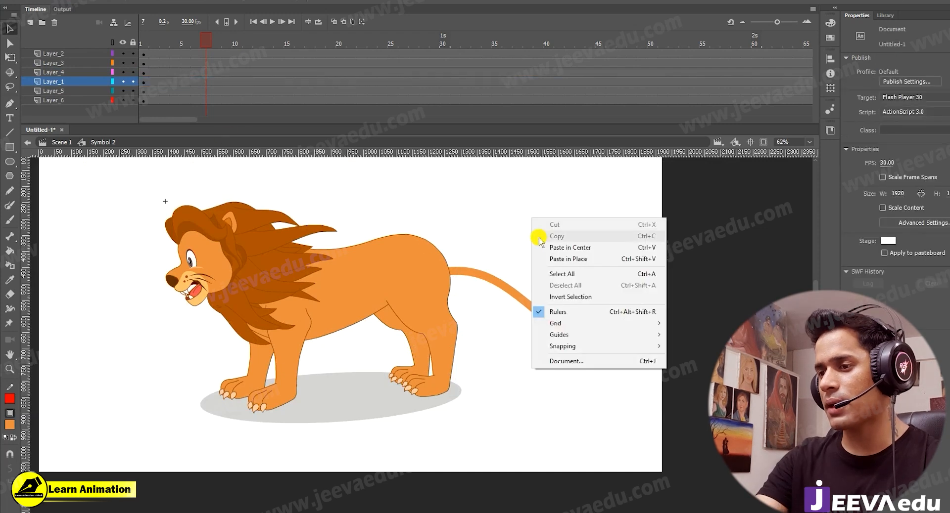
click(559, 258)
click(411, 357)
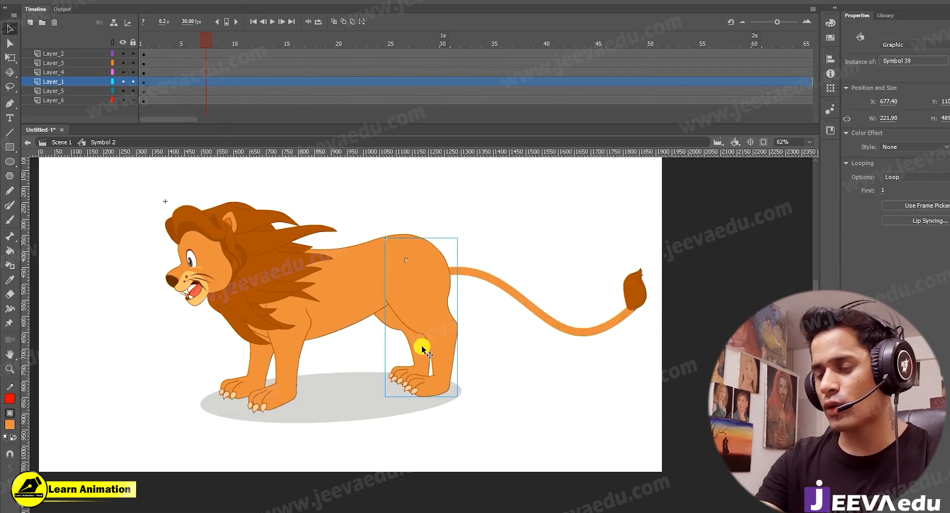
- Nudge the copied hind leg forward to X 613.40 and raise it toward the far leg's position
key(Left)
key(Left)
key(Left)
key(Left)
key(Left)
key(Left)
key(Left)
key(Left)
key(Left)
key(Left)
key(Left)
key(Left)
key(Left)
key(Left)
key(Left)
key(Left)
key(Left)
key(Left)
key(Left)
key(Left)
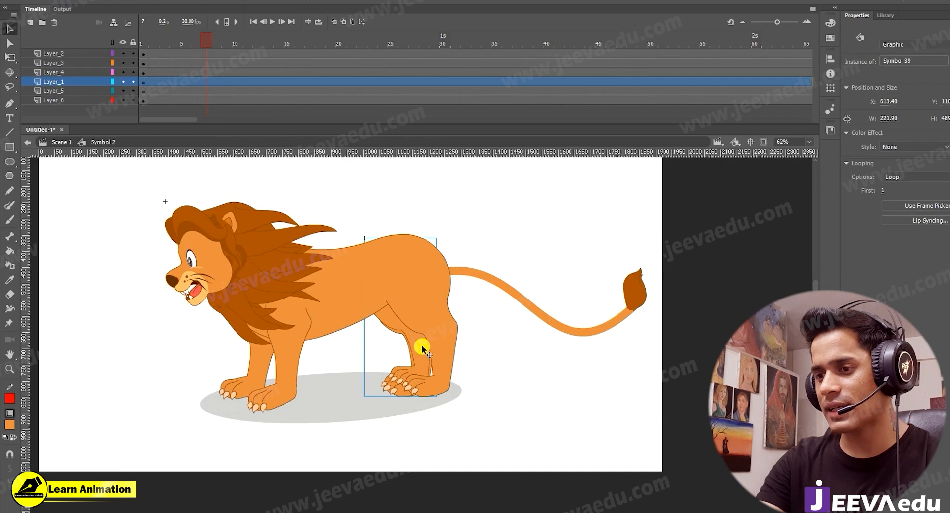
key(Up)
key(Up)
key(Up)
key(Up)
key(Up)
key(Up)
key(Up)
key(Up)
key(Up)
key(Up)
key(Up)
key(Up)
key(Up)
key(Up)
key(Up)
key(Up)
key(Up)
key(Up)
key(Up)
key(Up)
- Scale the copied hind leg down to 95% twice
key(ctrl+alt+s)
text(95)
key(Return)
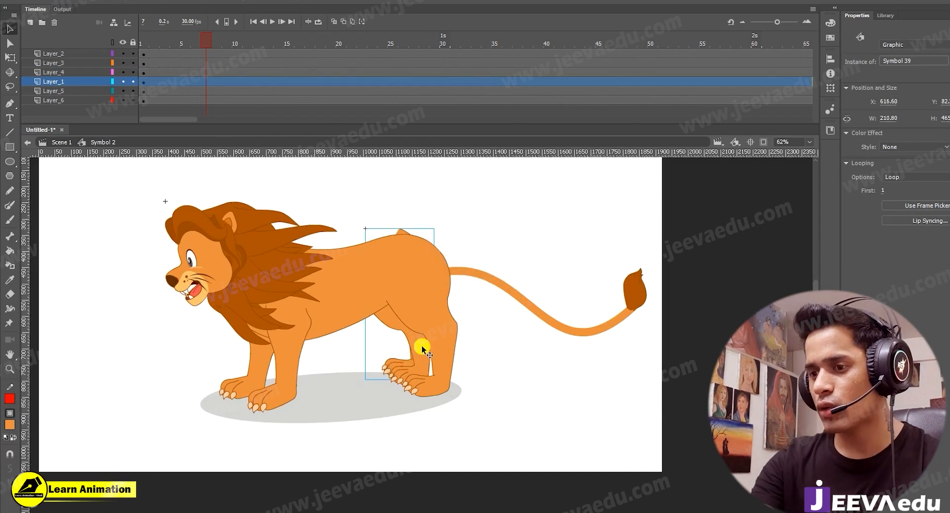
key(ctrl+alt+s)
text(95)
key(Return)
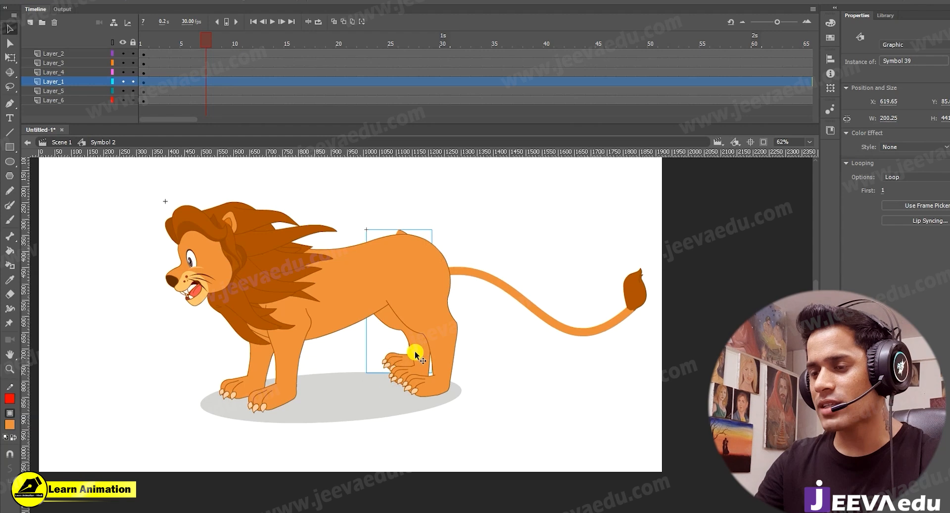
- Nudge the scaled hind leg copy down and right so its foot overlays the old far hind leg's foot
click(420, 363)
click(402, 365)
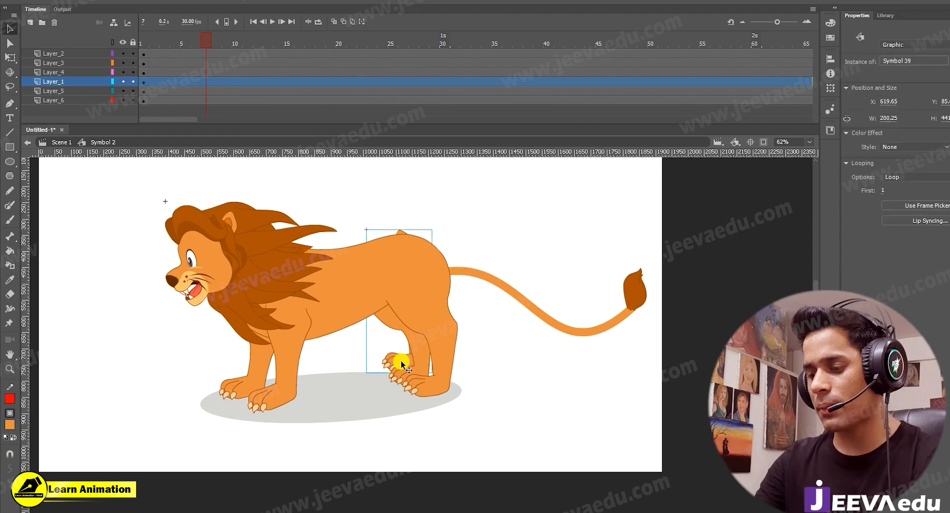
key(Down)
key(Down)
key(Down)
key(Down)
key(Down)
key(Down)
key(Down)
key(Down)
key(Down)
key(Down)
key(Down)
key(Down)
key(Down)
key(Down)
key(Down)
key(Down)
key(Down)
key(Down)
key(Down)
key(Down)
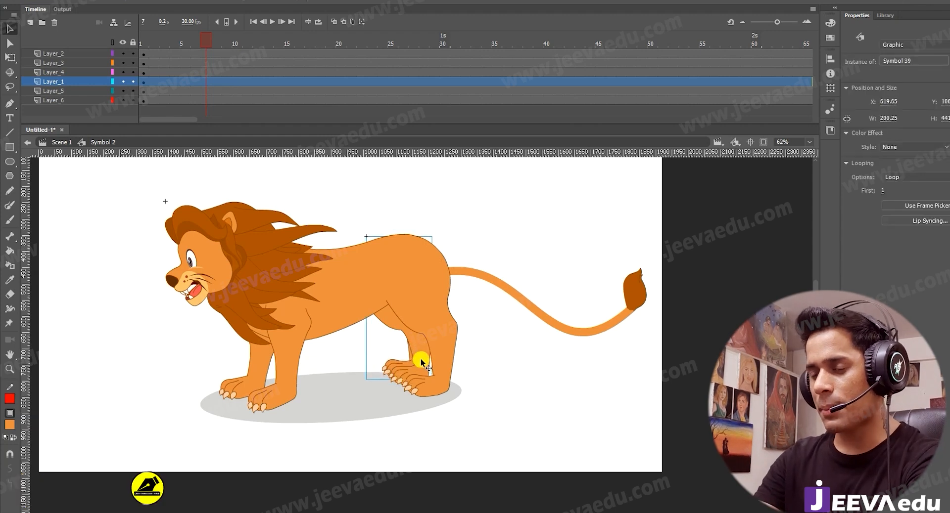
key(Right)
key(Right)
key(Right)
key(Right)
key(Right)
key(Right)
key(Right)
key(Right)
key(Right)
key(Right)
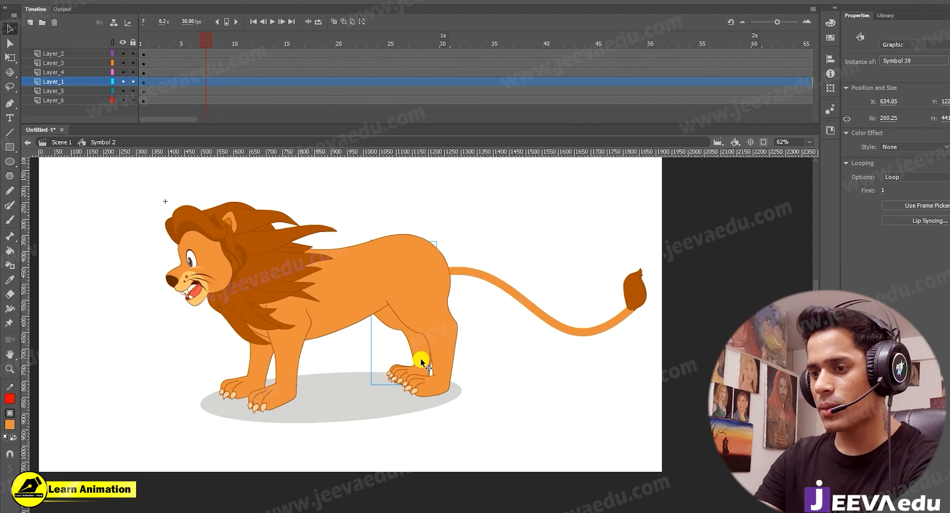
- Cut the scaled hind leg copy and delete the old far hind leg group from Layer_1
click(417, 357)
key(Delete)
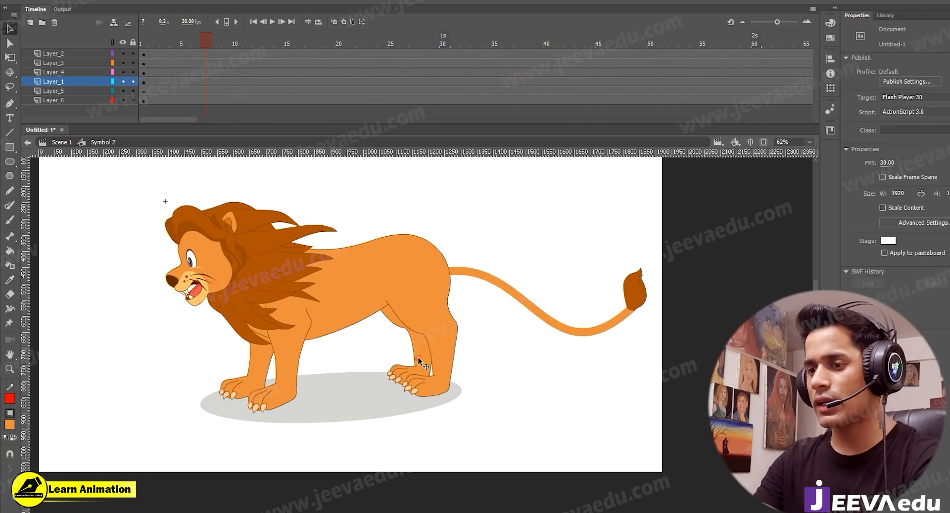
click(418, 358)
key(Delete)
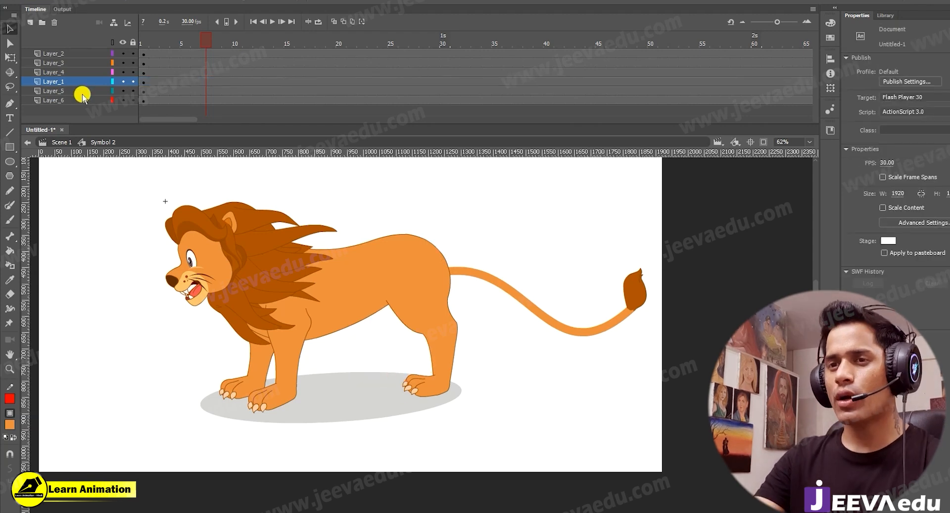
- Add a layer directly above the shadow's Layer_6, paste the hind leg in place there and nudge it right to X 638.85
click(83, 100)
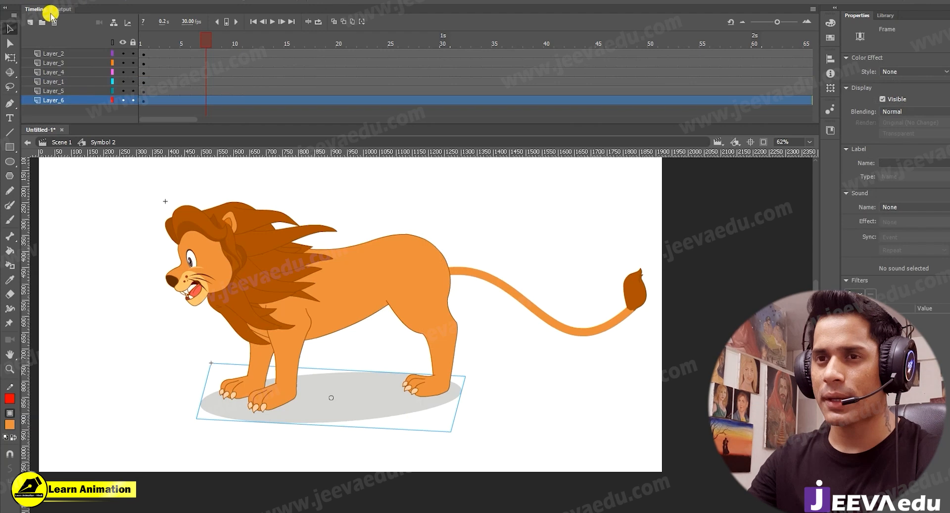
click(31, 22)
right_click(507, 230)
click(528, 272)
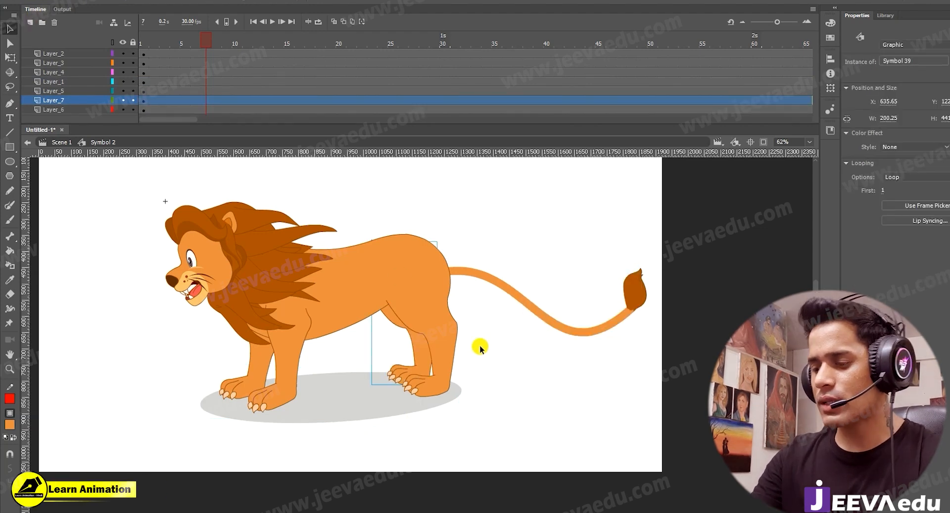
key(Right)
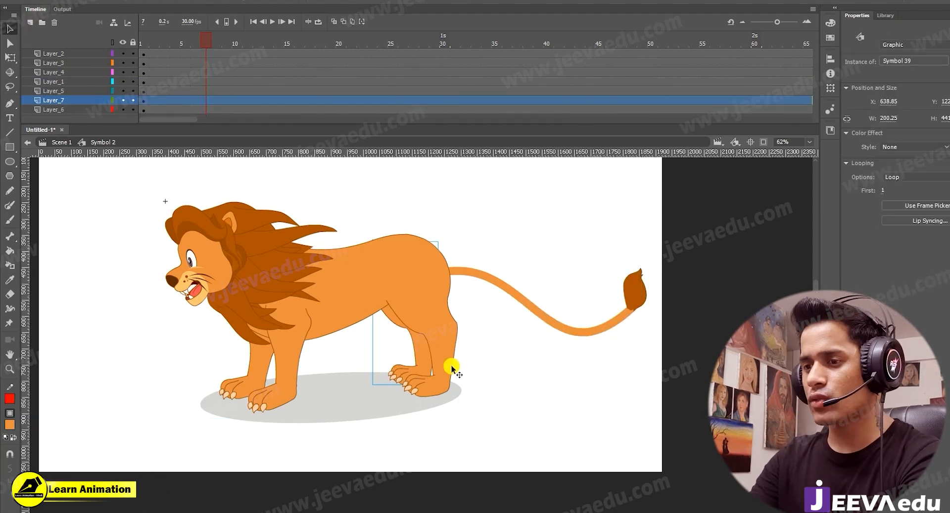
- Try moving the foot inside the far hind leg's symbol, undo the move and return to the lion symbol
double_click(423, 363)
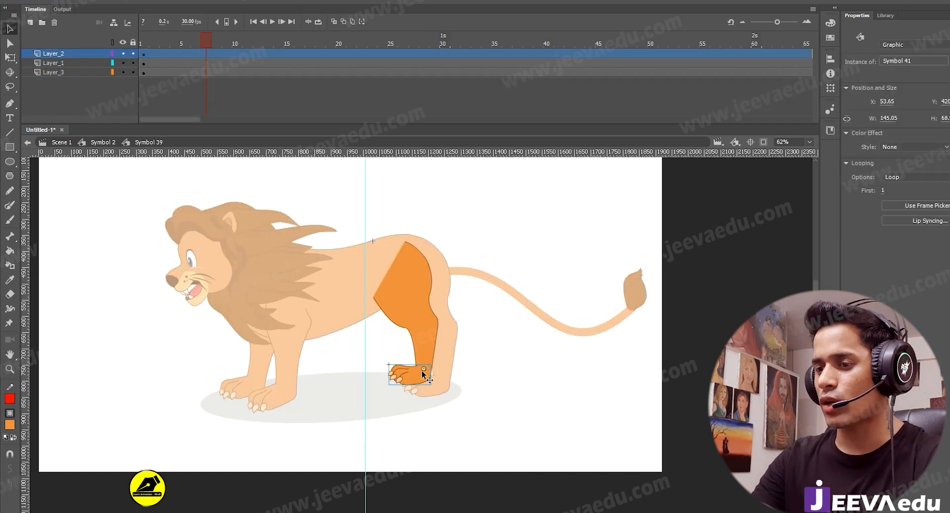
click(421, 376)
drag(401, 375, 365, 395)
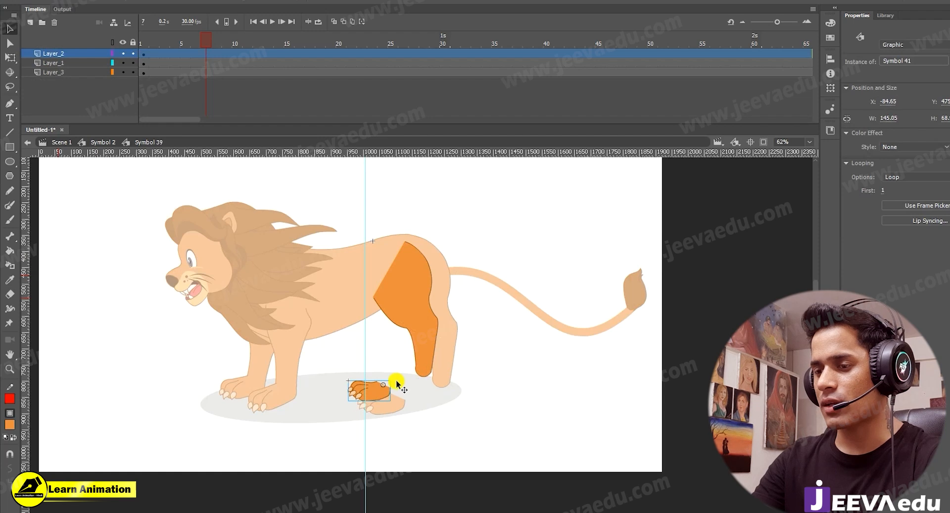
key(ctrl+z)
key(ctrl+space)
drag(441, 378, 490, 378)
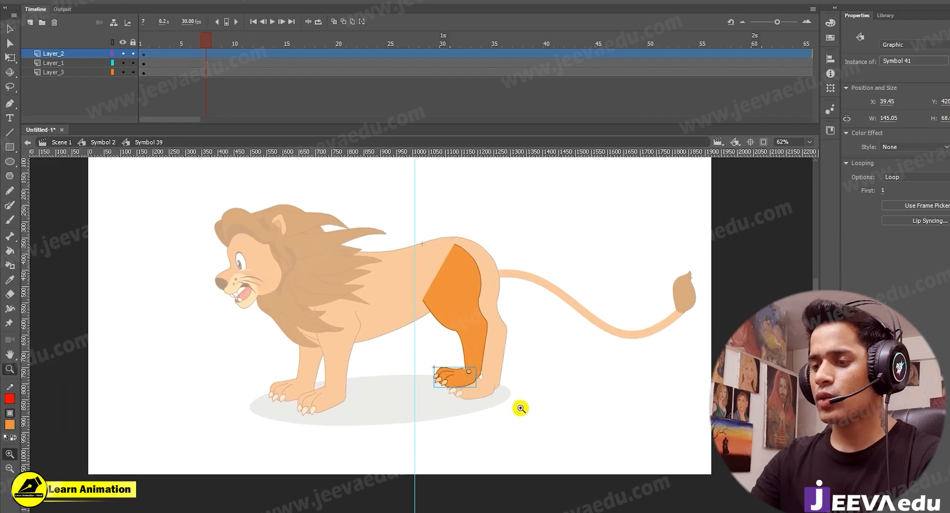
double_click(516, 423)
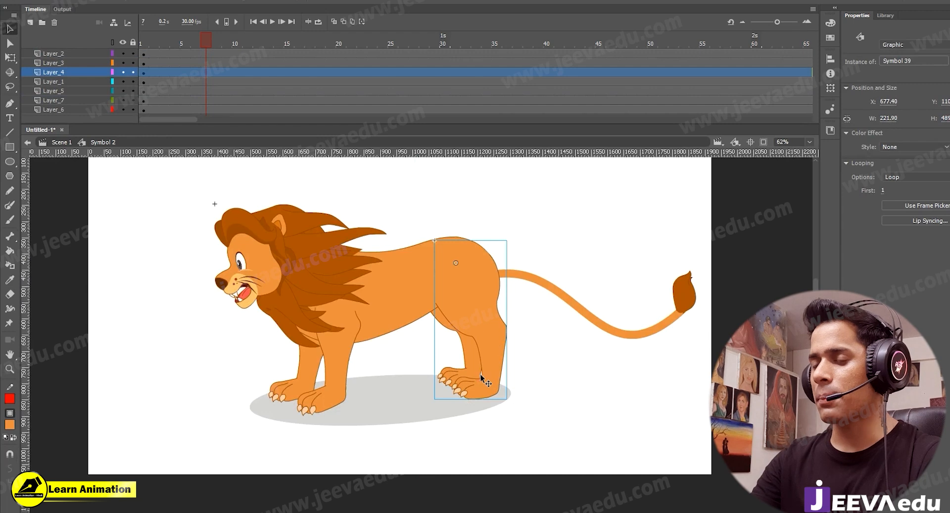
- Cut the lion's body group from Layer_1 and paste it in place on a new layer directly above the far front leg's Layer_5
click(394, 269)
drag(395, 270, 391, 225)
key(ctrl+z)
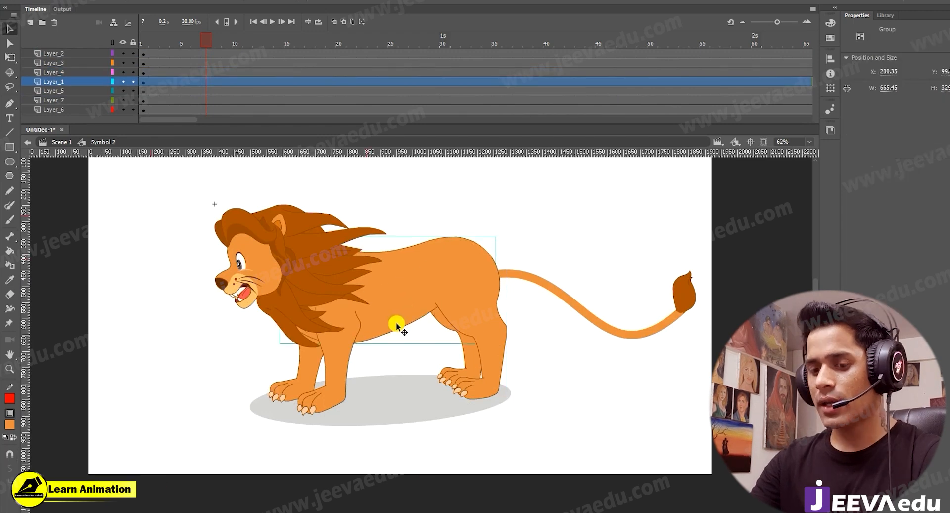
key(Delete)
click(431, 317)
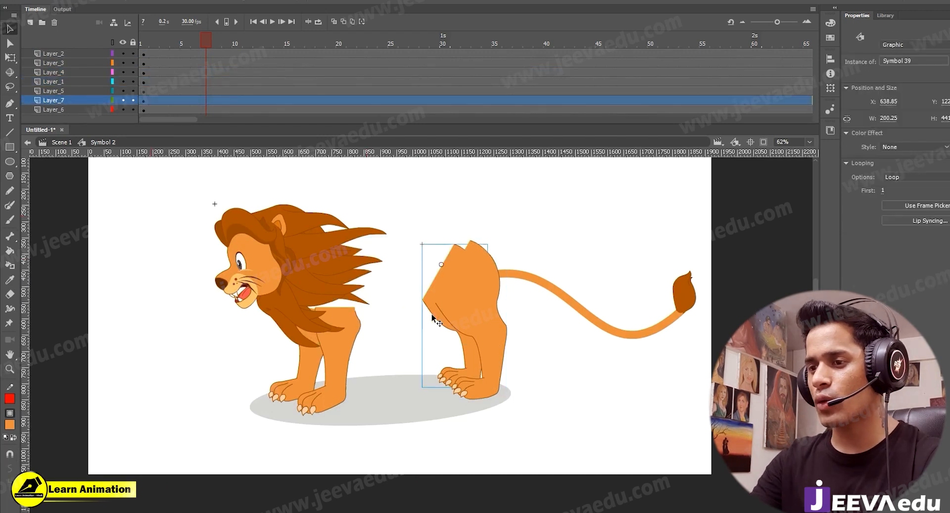
click(307, 372)
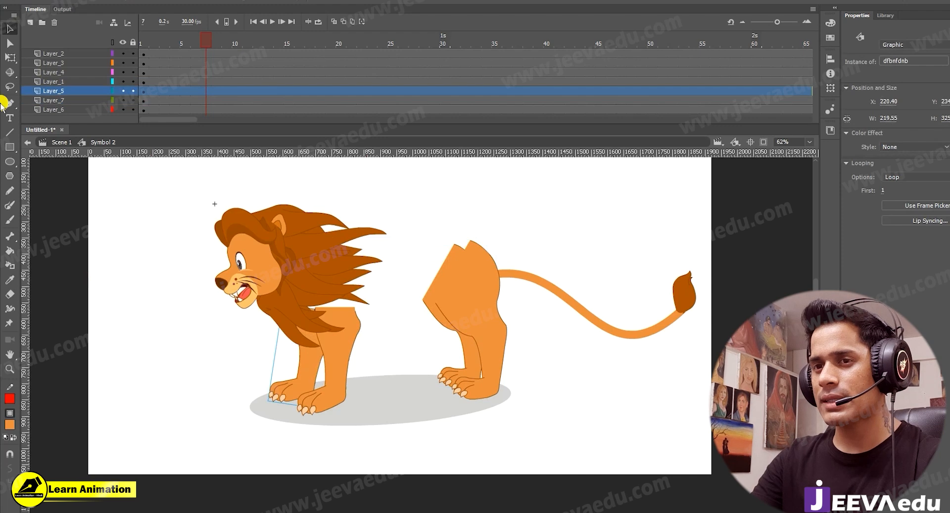
click(28, 24)
right_click(112, 237)
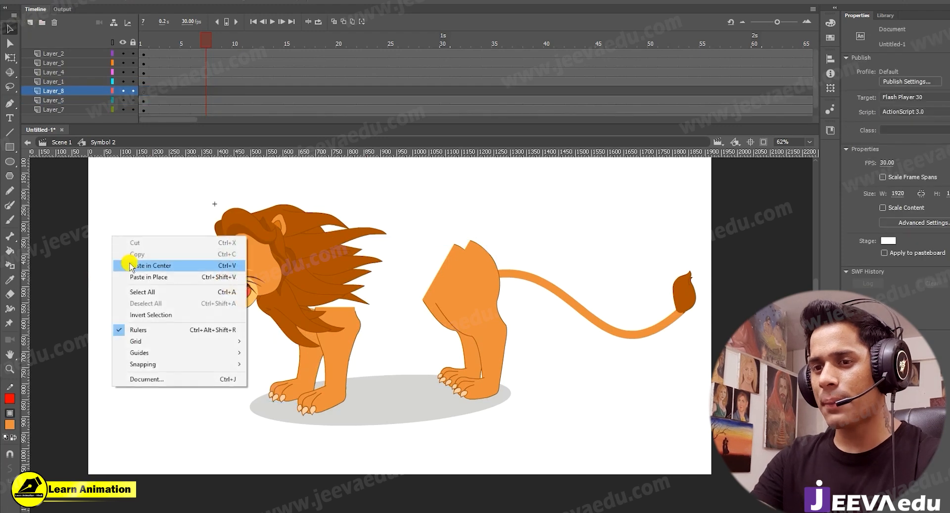
click(127, 272)
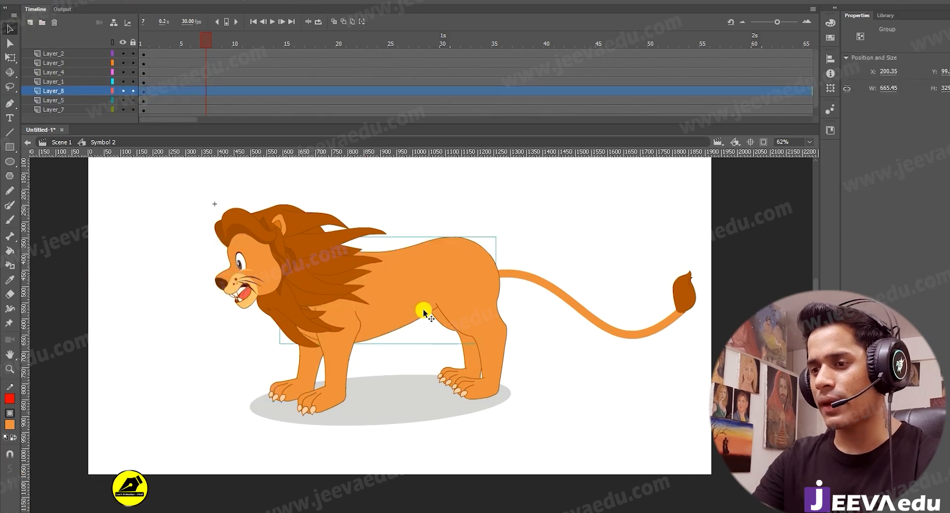
- Convert the body group to a graphic symbol, open it and convert the group inside to a nested graphic symbol
key(F8)
key(Return)
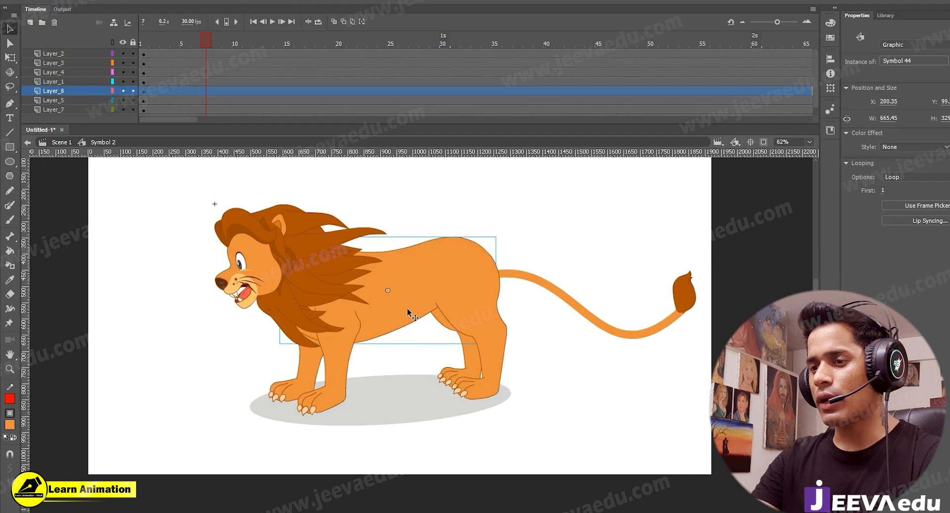
double_click(416, 303)
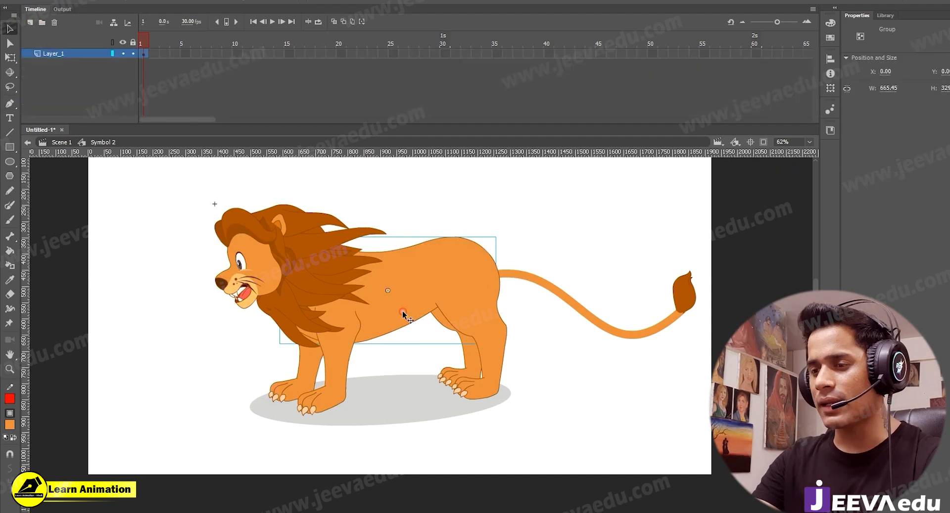
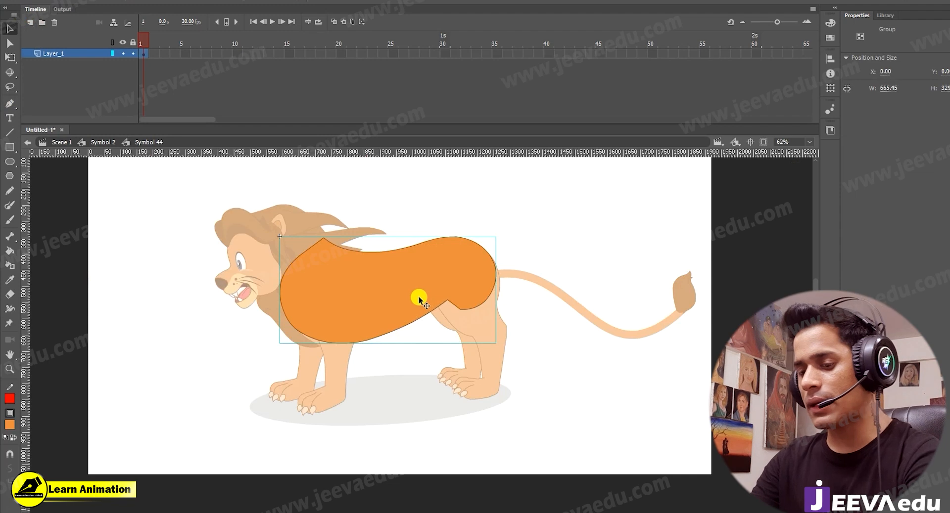
key(F8)
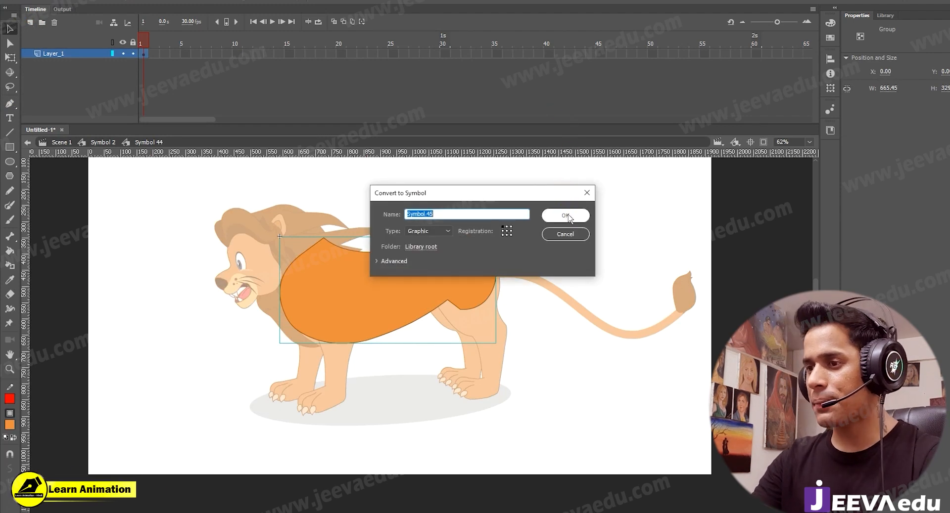
click(565, 216)
- Extend the body symbol's frames on Layer_1 to about frame 59
drag(261, 57, 423, 62)
key(F5)
key(F5)
key(F5)
- Select the nested body symbol at frame 1 and set its looping option to Single Frame
click(423, 272)
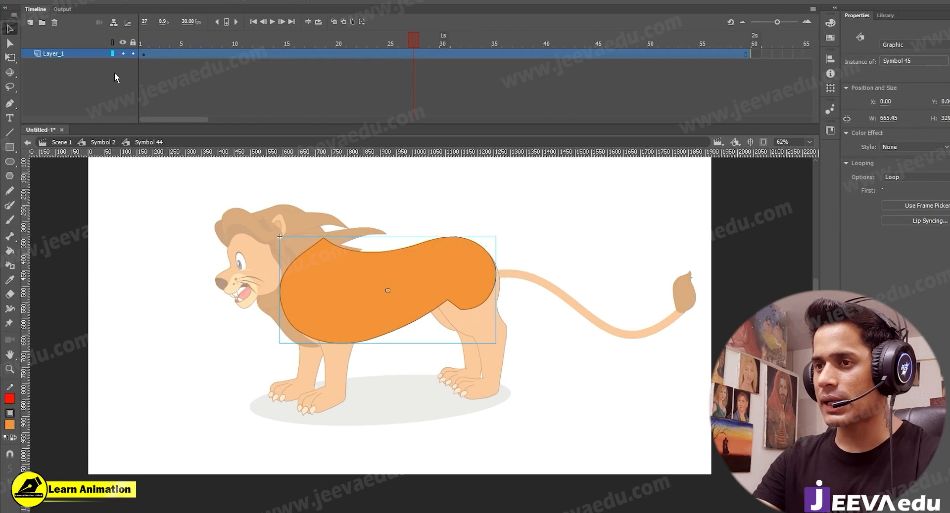
key(shift+comma)
click(348, 300)
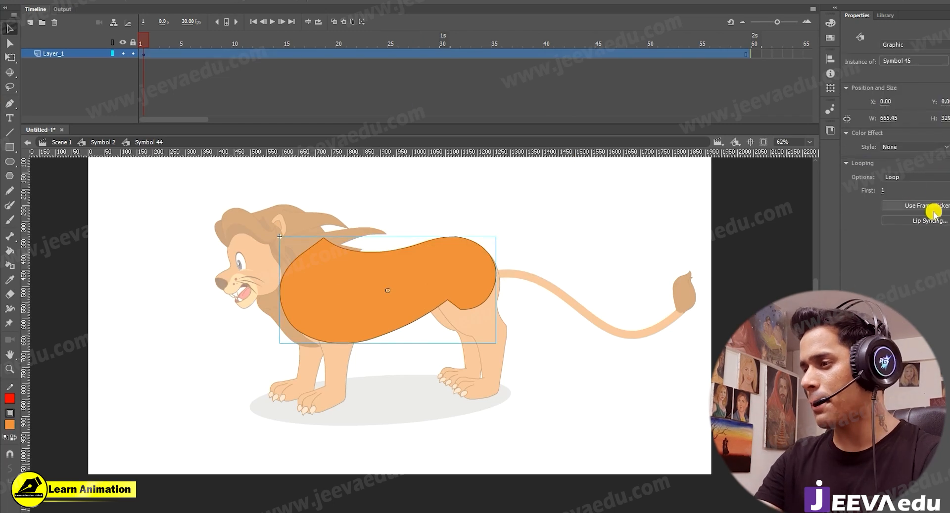
click(910, 178)
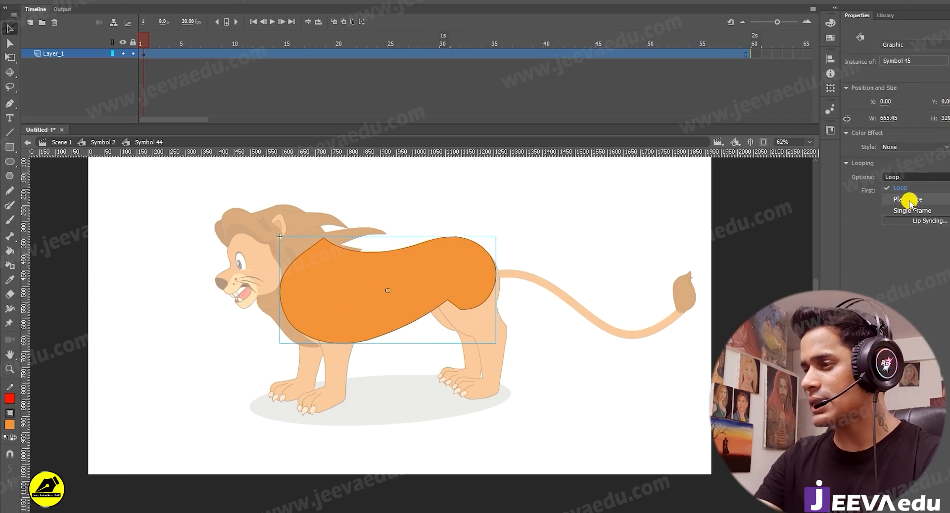
click(910, 209)
- Open the nested body symbol, break its group apart into a raw shape and insert a keyframe at frame 2
double_click(365, 317)
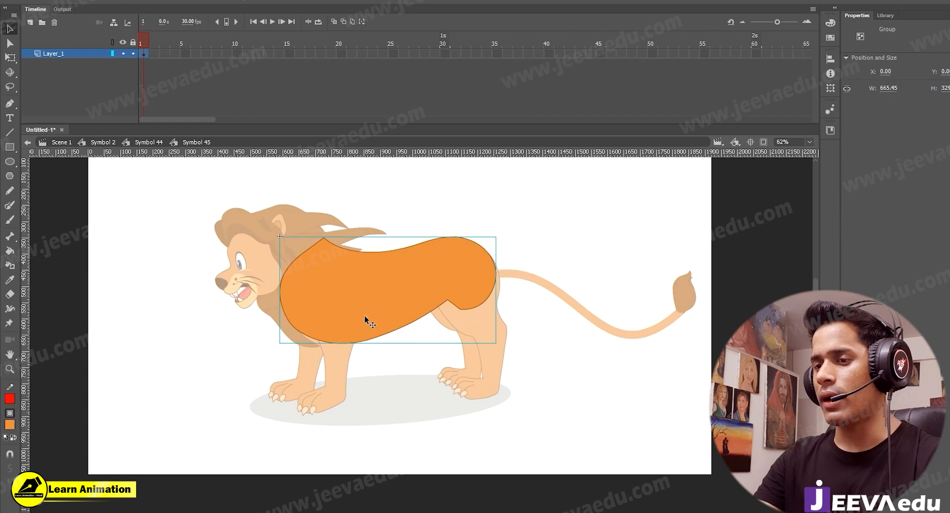
key(ctrl+b)
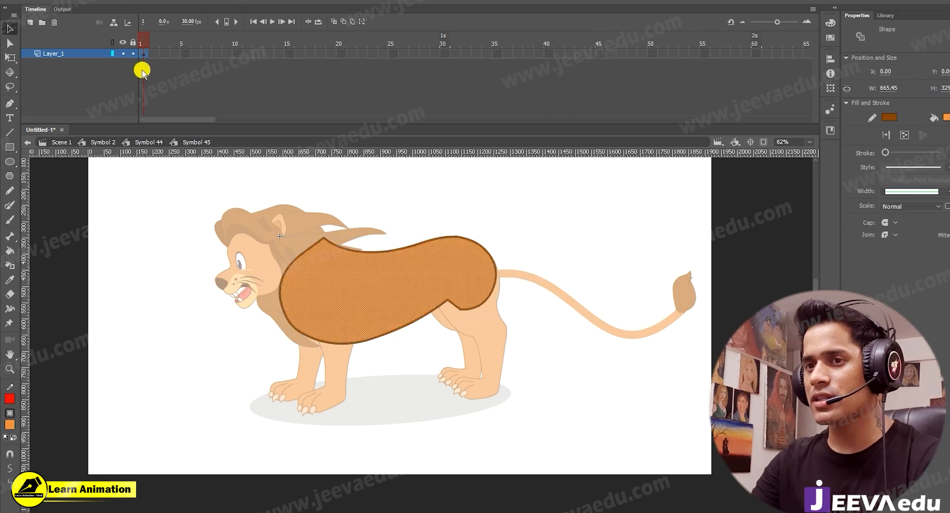
click(154, 54)
key(F6)
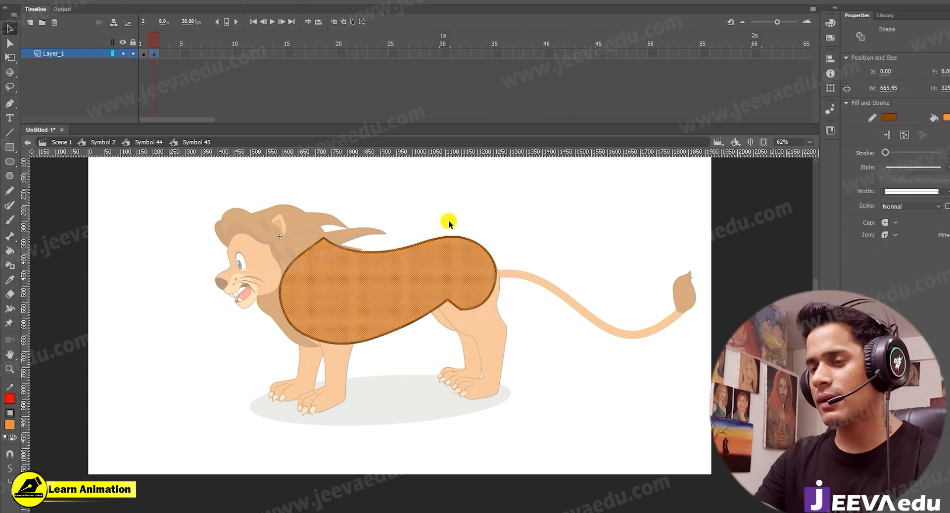
- Select the hindquarters portion of the body shape on frame 2 and shift it right and slightly up, away from the torso
click(447, 219)
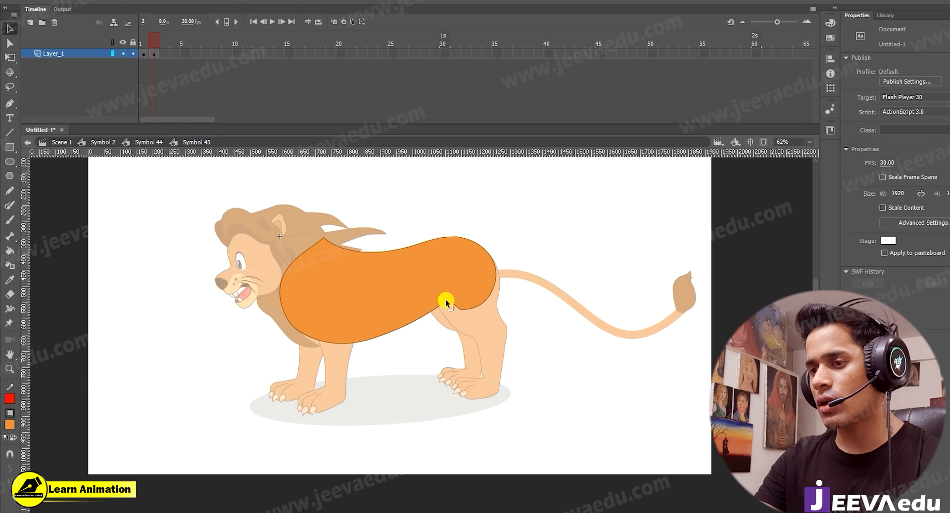
drag(536, 213, 414, 328)
key(shift+Right)
key(shift+Right)
key(shift+Up)
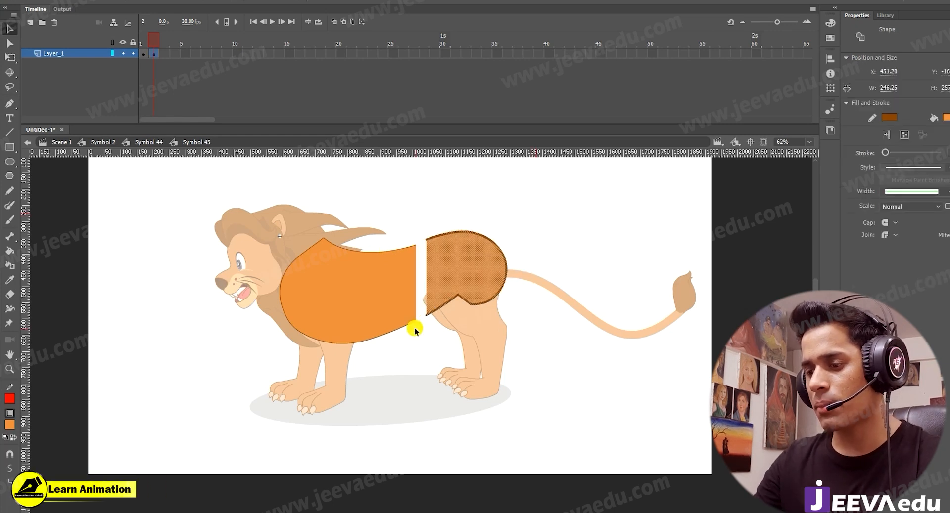
- Close the gap in the body shape on frame 2 by joining the torso and hindquarters at their upper and lower corners
click(416, 361)
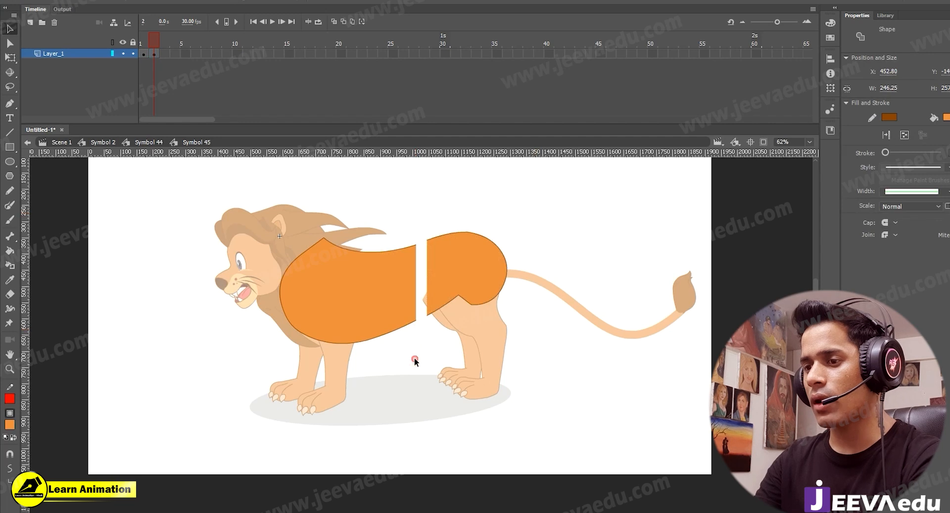
drag(429, 316, 434, 313)
drag(417, 244, 433, 238)
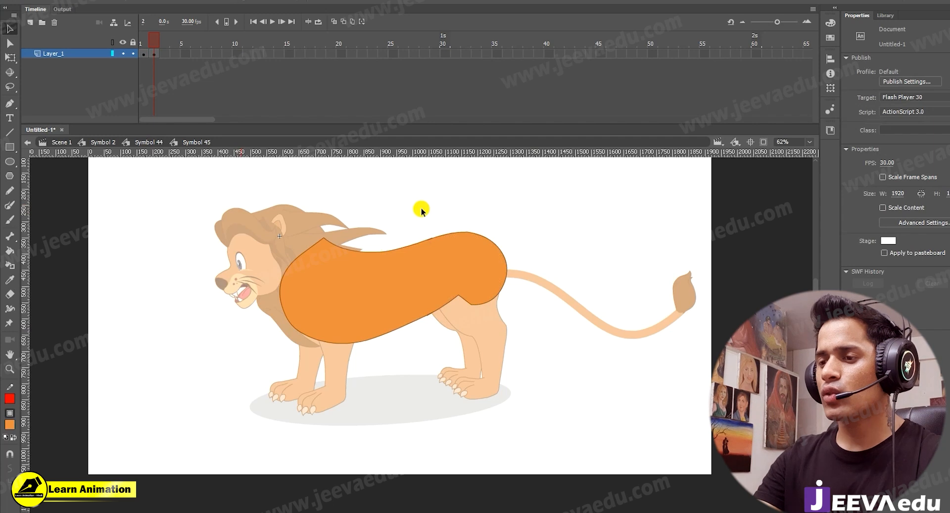
drag(159, 41, 153, 43)
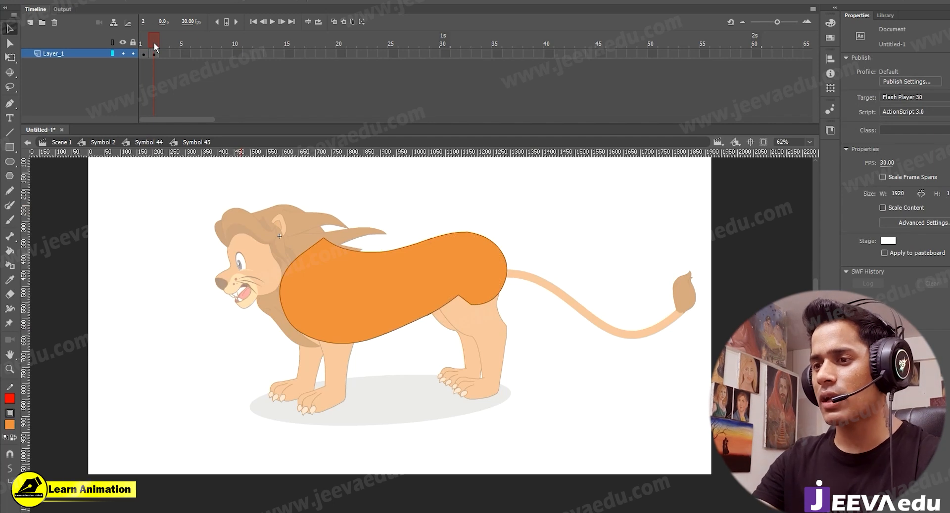
- Return to the parent body symbol, preview its available shapes in the Frame Picker and play the timeline
double_click(449, 208)
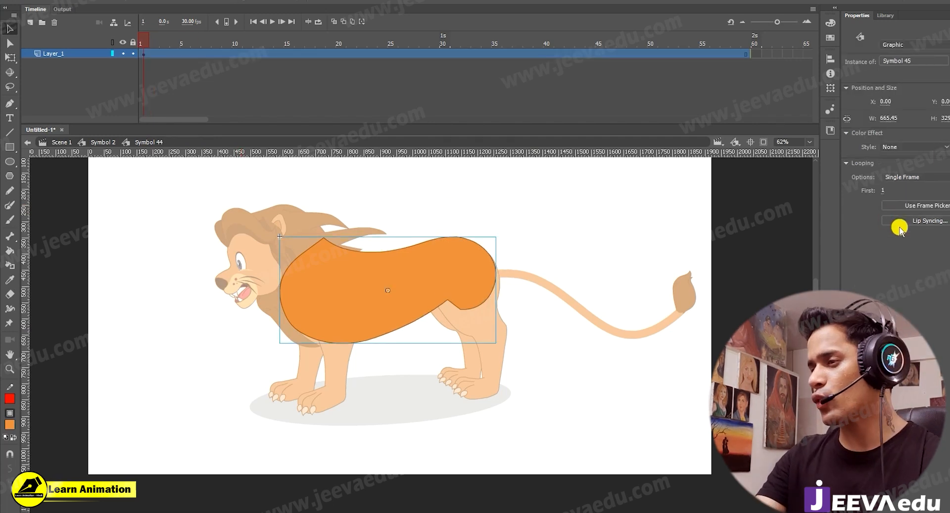
click(898, 208)
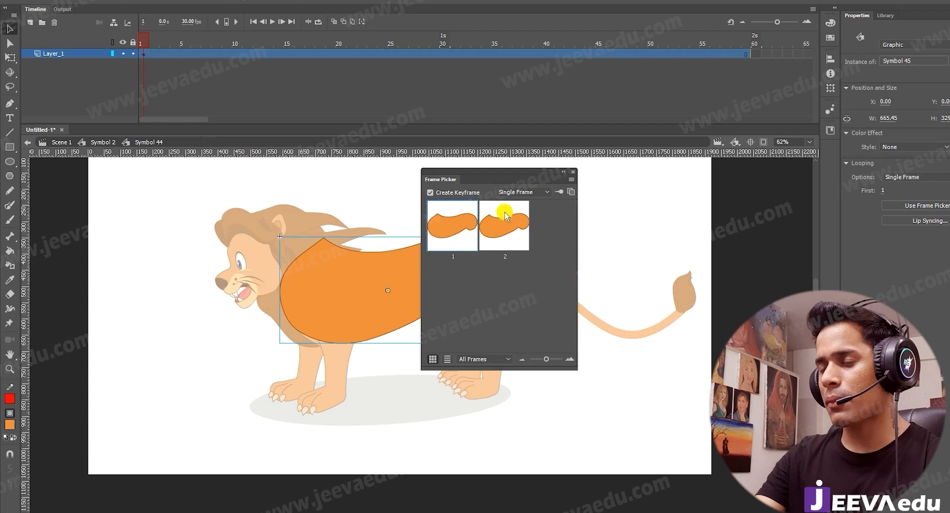
click(573, 173)
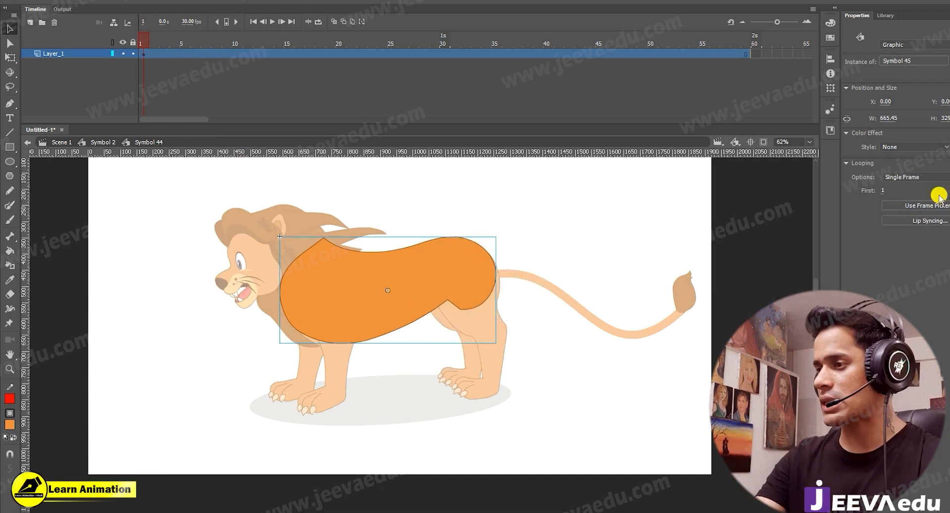
key(Return)
key(Return)
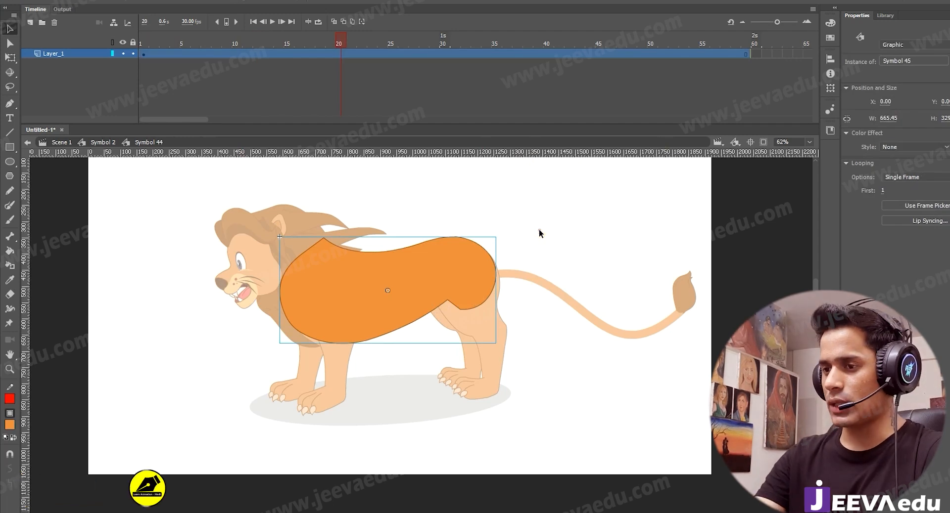
- Return to the lion symbol, select the tail strand with its tuft pieces and convert them into one graphic symbol
double_click(438, 328)
click(545, 283)
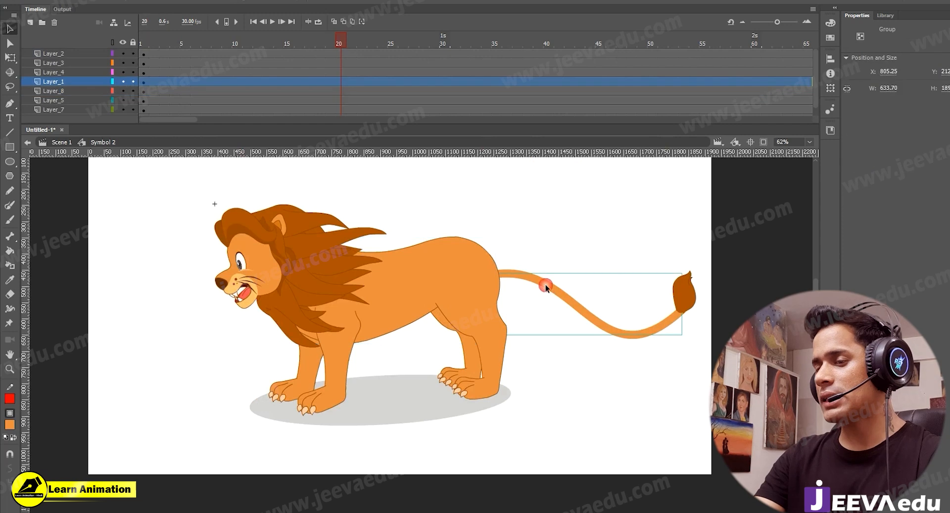
scroll(494, 343, right, 5)
drag(600, 255, 522, 387)
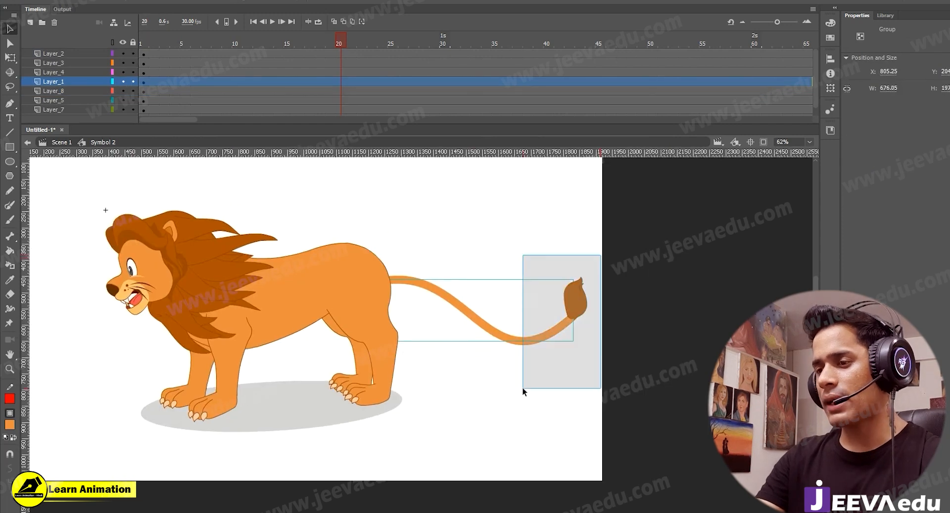
key(F8)
key(Return)
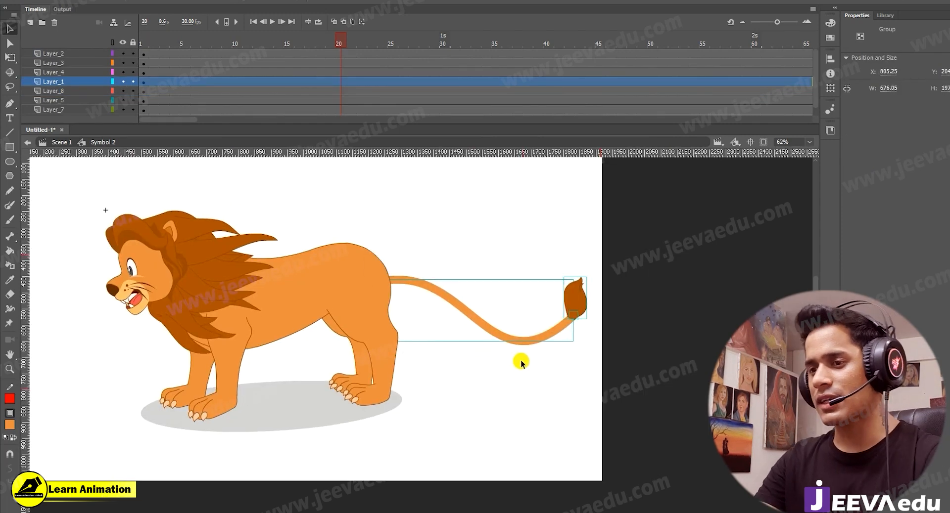
- Place the tail symbol's pivot at the tail base on the rump and raise the tail to about Y 170
key(q)
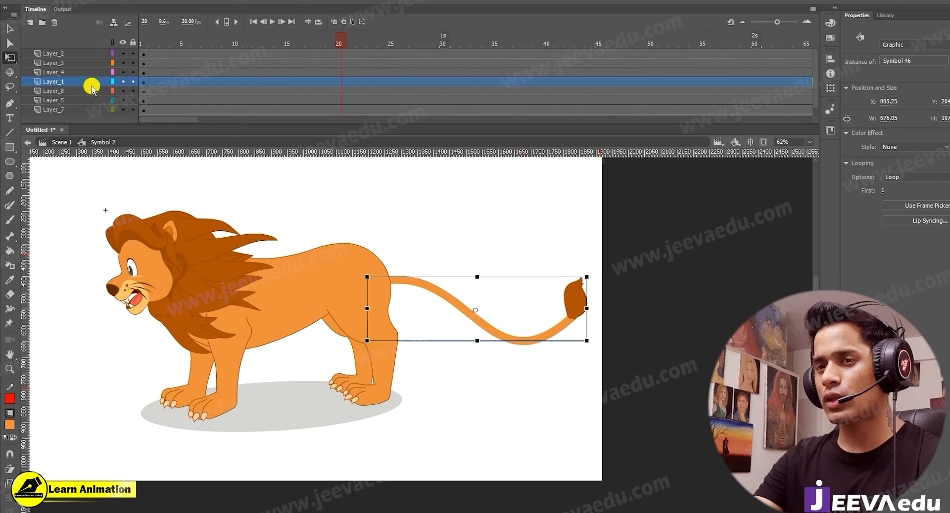
click(123, 82)
click(124, 82)
drag(475, 311, 385, 280)
key(shift+Up)
key(shift+Up)
key(shift+Up)
key(shift+Up)
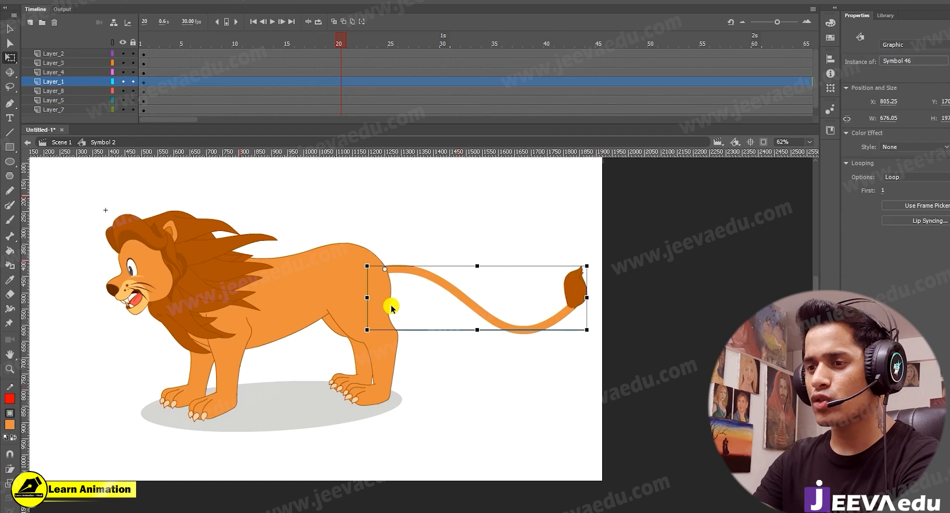
- Open the tail symbol for editing and select the orange tail strand group
double_click(545, 316)
click(431, 331)
key(space)
drag(518, 340, 478, 352)
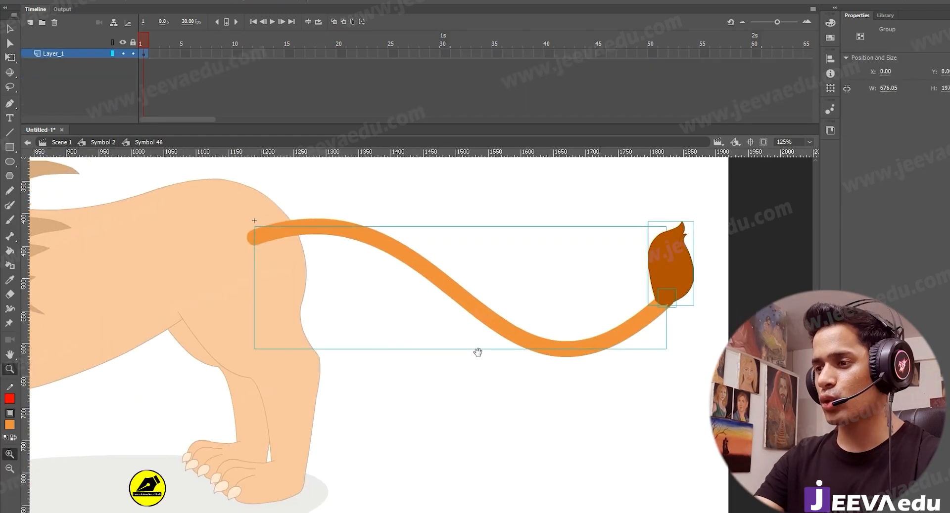
key(v)
click(501, 372)
click(555, 349)
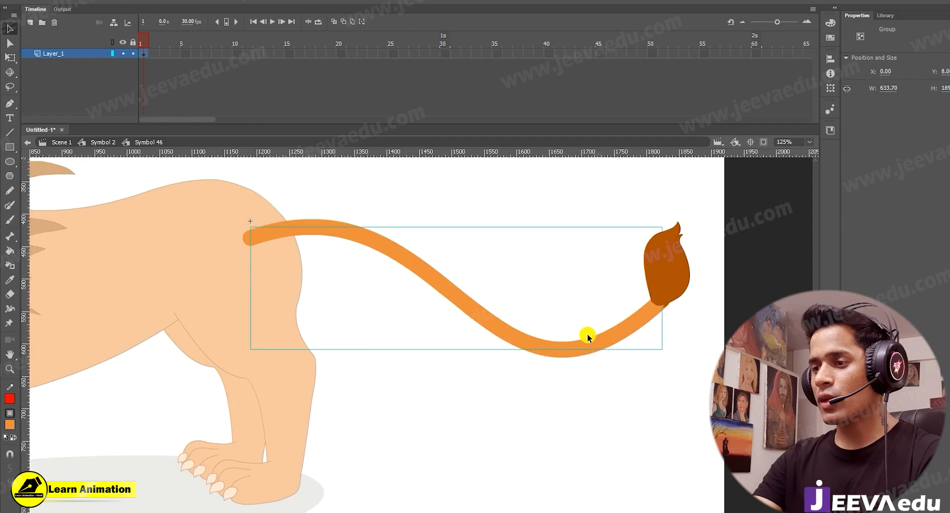
- Try moving the tuft and the tail strand apart, undoing each move
click(658, 288)
drag(663, 281, 653, 251)
key(ctrl+z)
click(669, 308)
click(603, 338)
drag(599, 344, 547, 336)
key(ctrl+z)
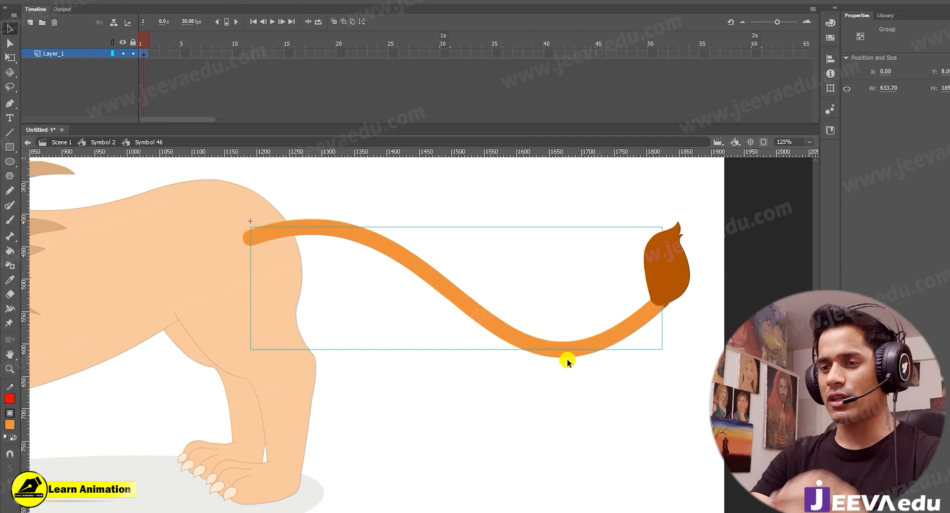
- Move the tail strand in place onto a new layer beneath Layer_1 and break it apart into a raw shape
key(ctrl+x)
click(30, 22)
right_click(394, 223)
click(421, 256)
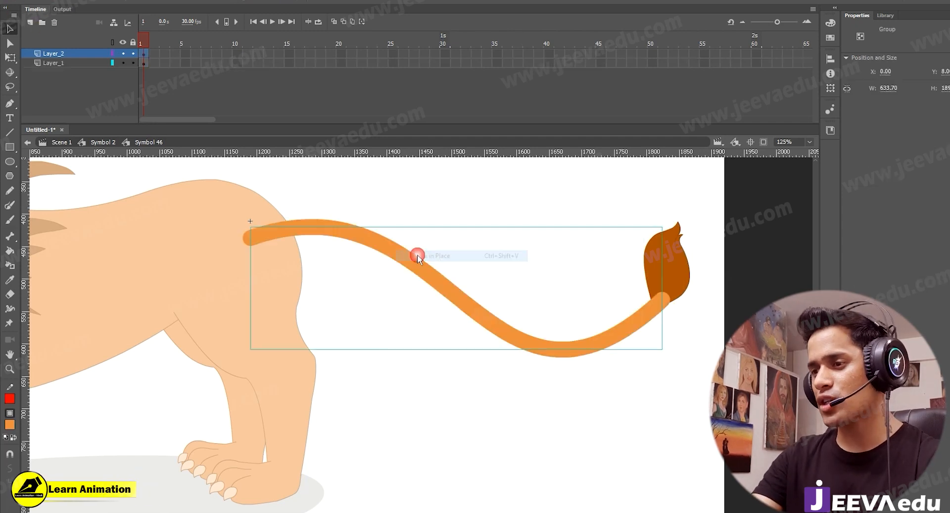
drag(87, 55, 93, 80)
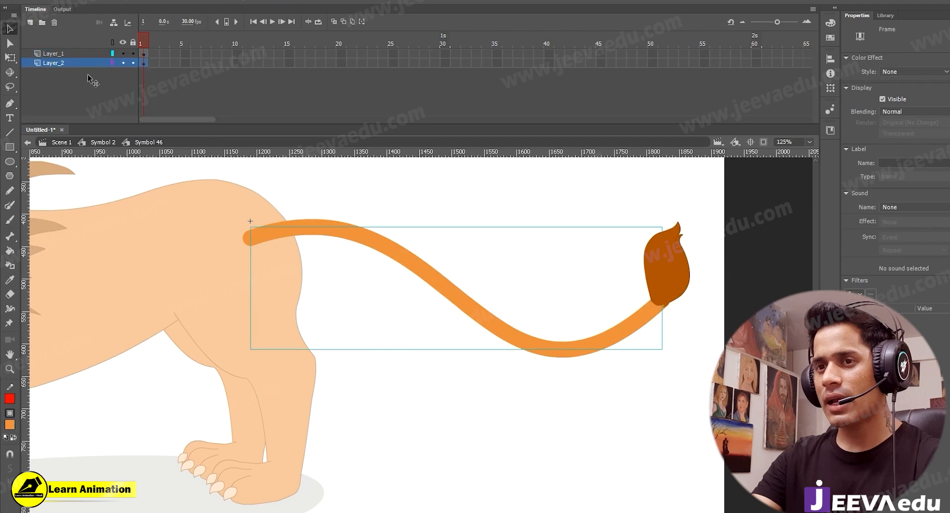
key(ctrl+b)
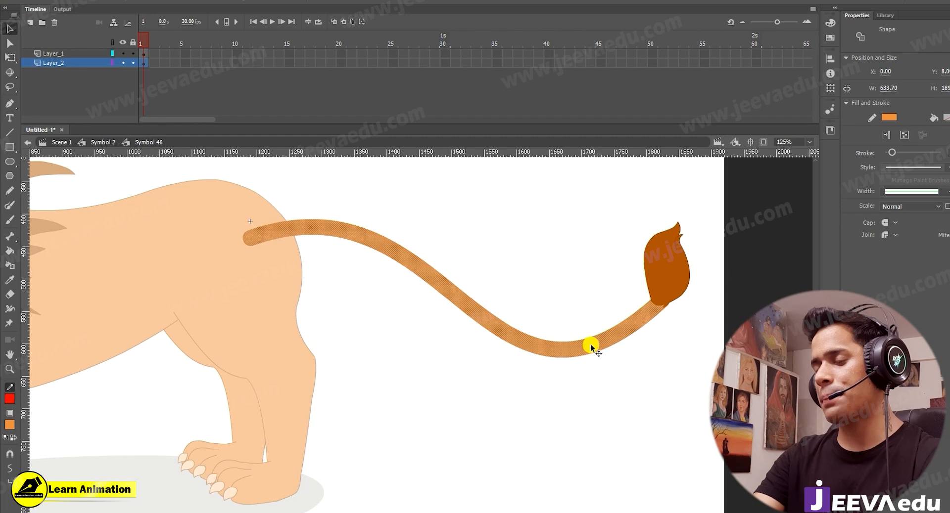
- Try reshaping the middle of the raw tail strand and undo the change
click(438, 365)
mouse_move(458, 281)
mouse_down()
mouse_move(468, 267)
mouse_move(466, 289)
mouse_up()
key(ctrl+z)
click(413, 271)
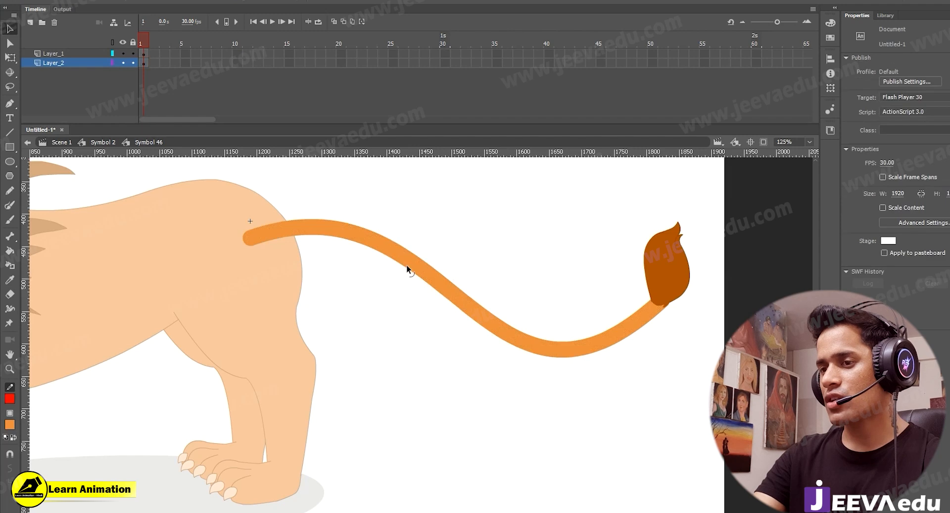
click(402, 323)
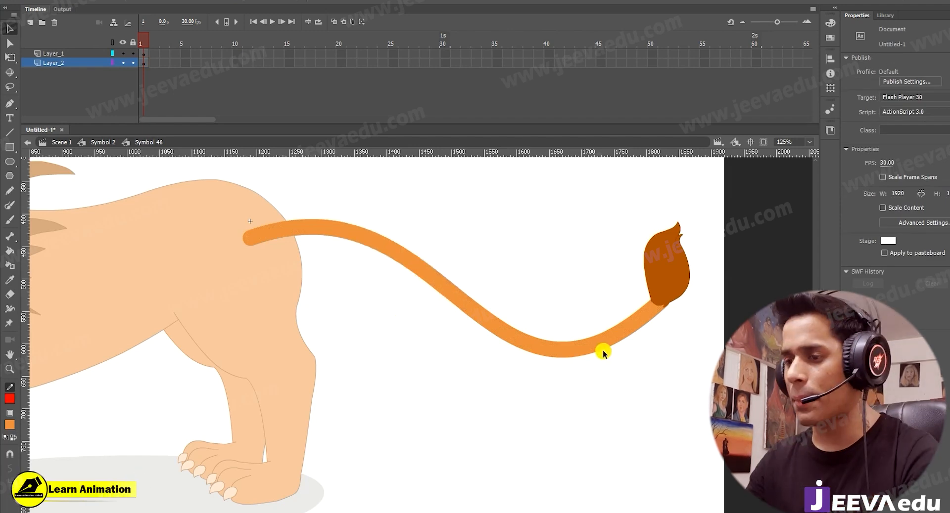
click(502, 332)
click(442, 296)
- Try converting the tail tuft and the small patch at its base together into one graphic symbol
click(702, 274)
click(663, 287)
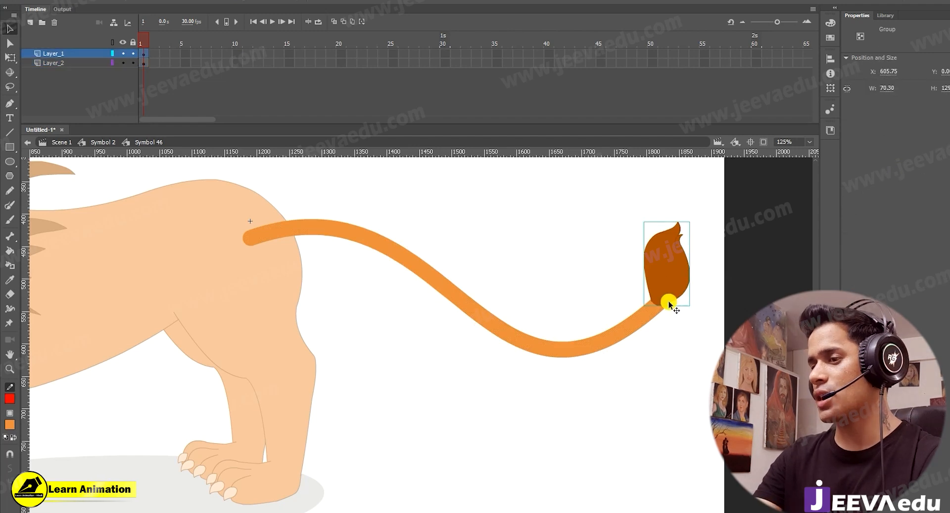
click(672, 291)
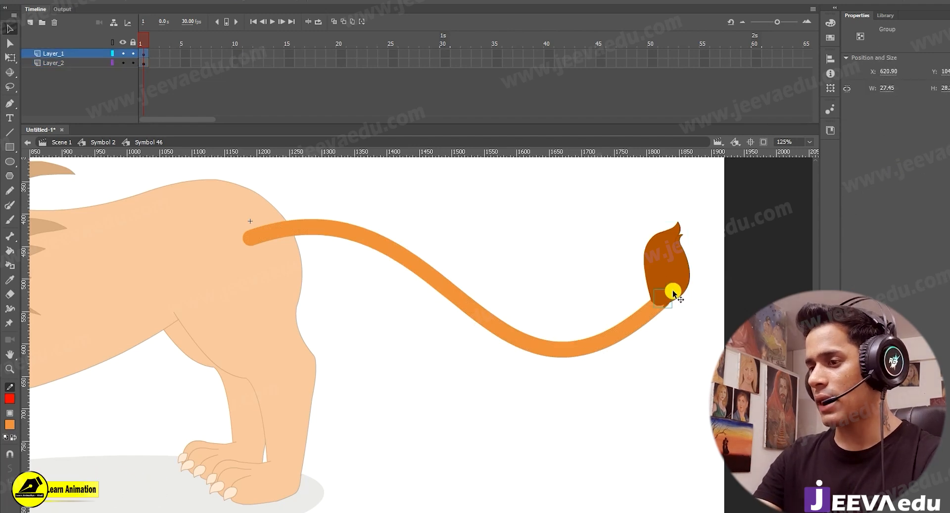
drag(661, 269, 666, 289)
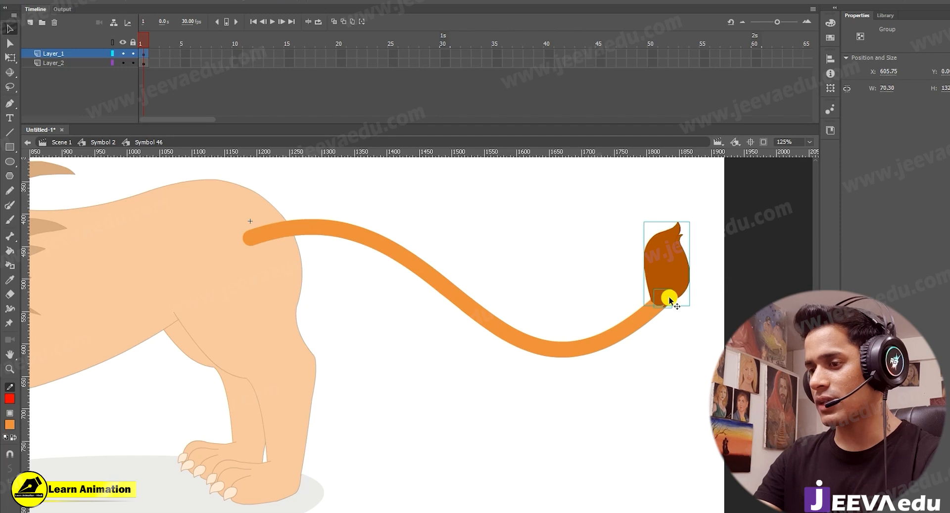
key(Delete)
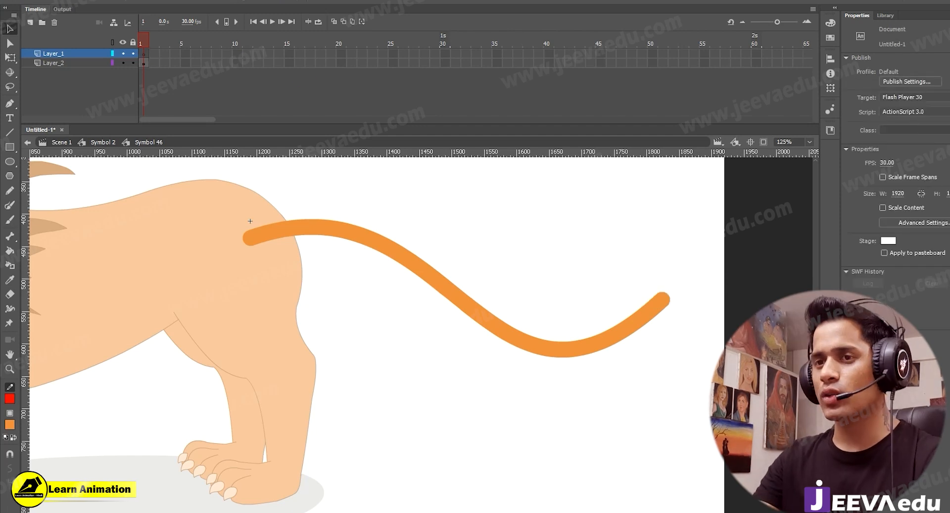
key(ctrl+z)
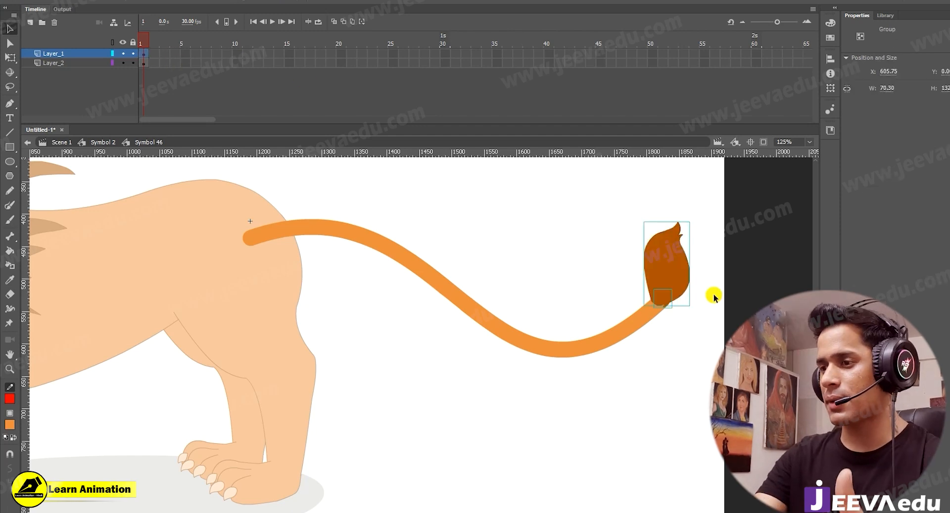
key(F8)
key(Return)
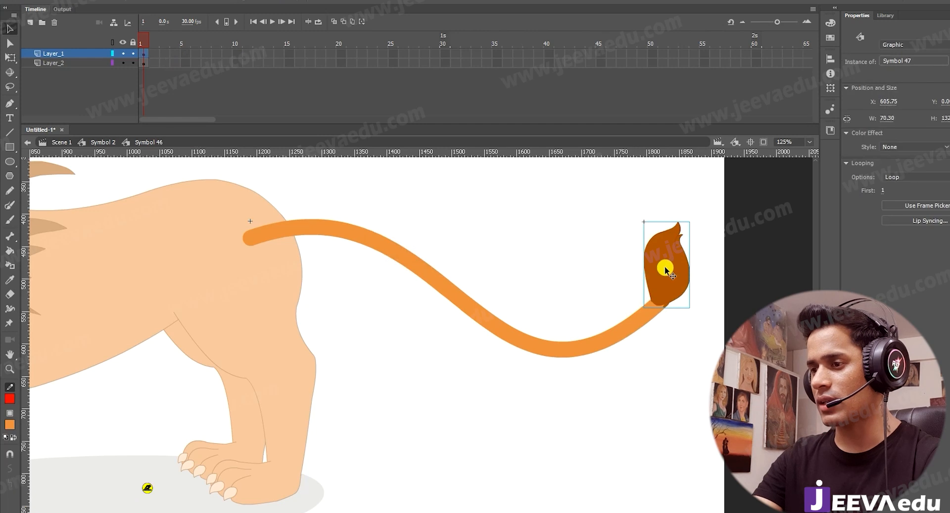
- Move the small patch at the tuft's base in place onto a new layer above Layer_1
click(655, 342)
click(661, 304)
key(z)
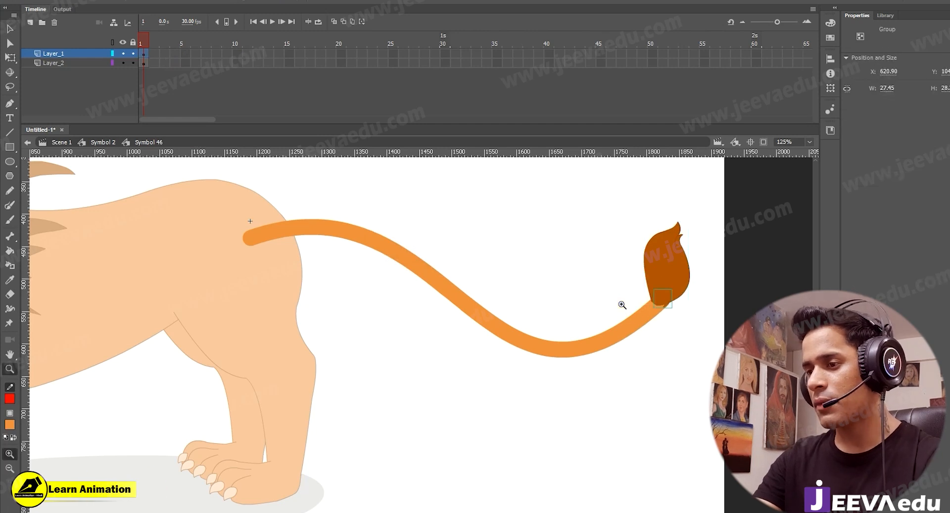
click(621, 303)
key(v)
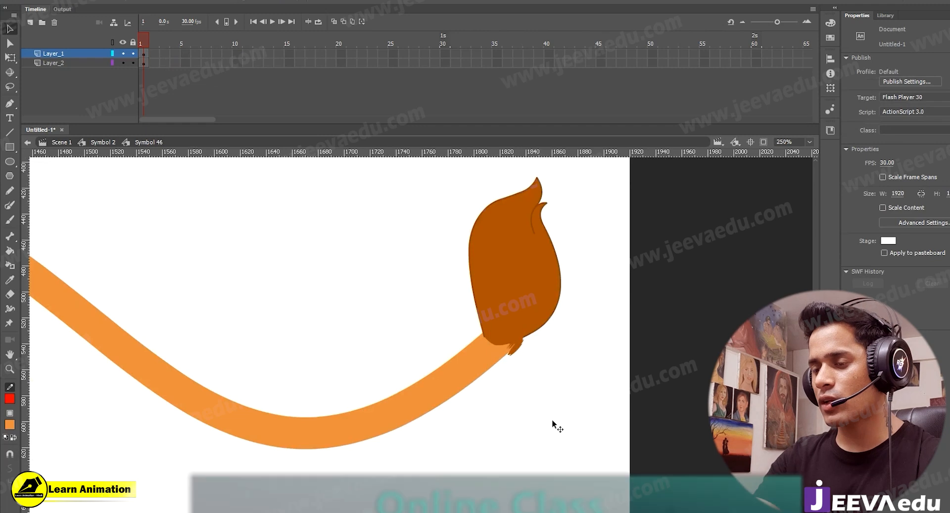
click(528, 365)
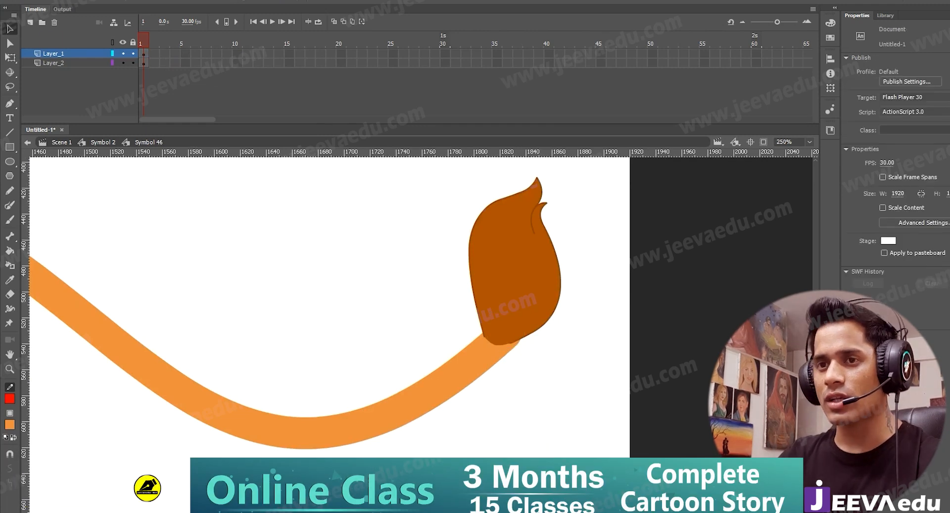
click(29, 23)
right_click(233, 216)
click(258, 257)
- Convert the small base patch and the tail tuft into separate graphic symbols
key(F8)
key(Escape)
click(511, 292)
key(F8)
key(Return)
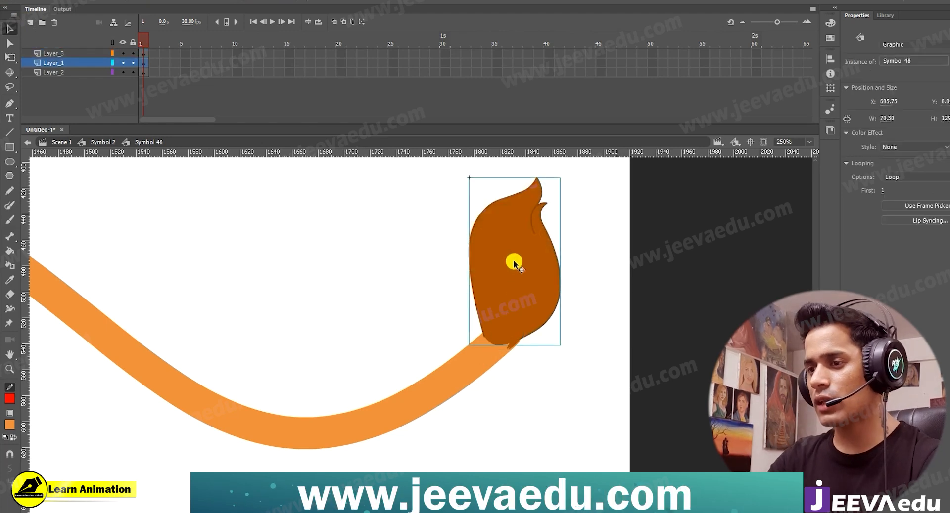
- Place the tuft symbol's pivot at its base, where it meets the end of the tail strand
key(w)
click(10, 27)
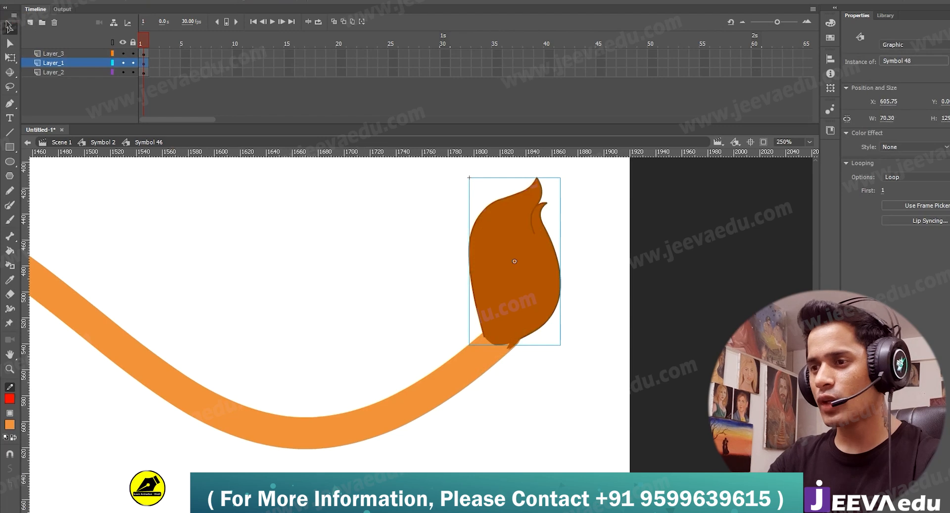
click(513, 258)
key(q)
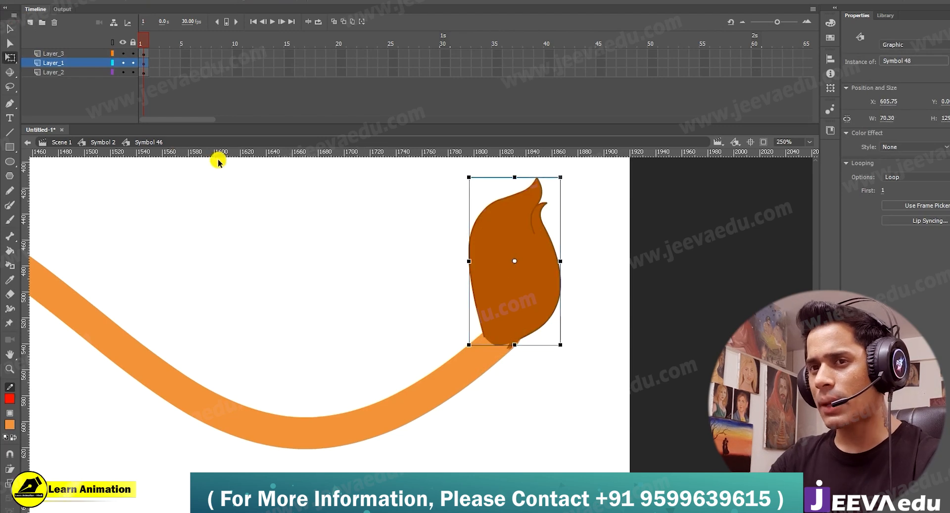
click(514, 325)
click(528, 297)
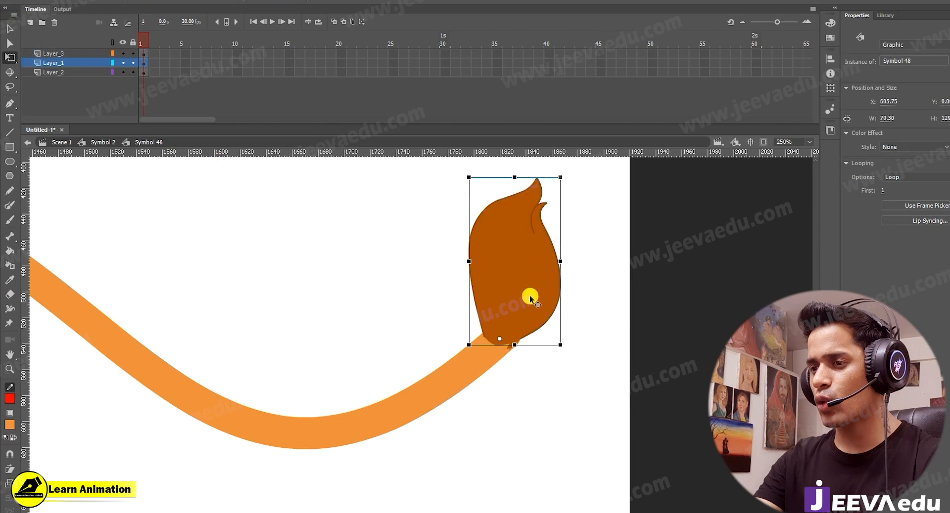
- Try rotating the tuft and its base patch together, and undo the rotation
shift+click(506, 338)
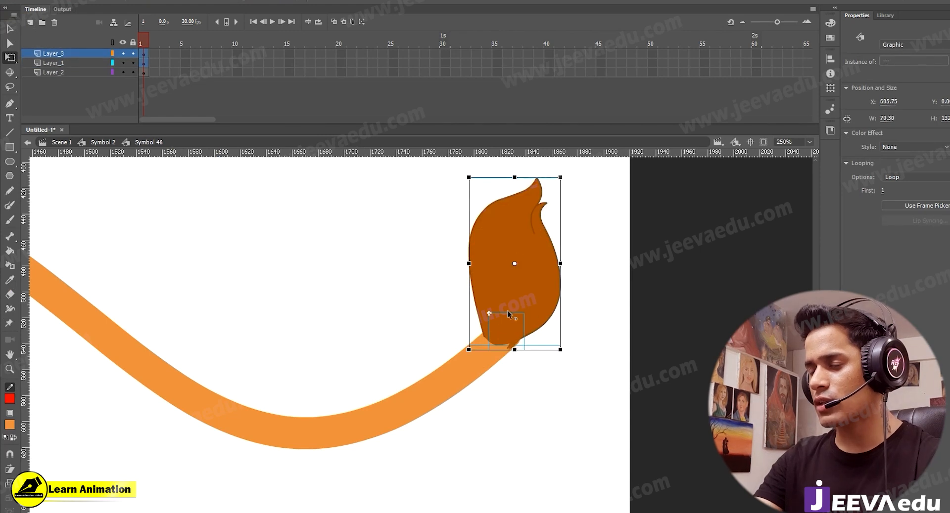
drag(562, 170, 608, 262)
key(ctrl+z)
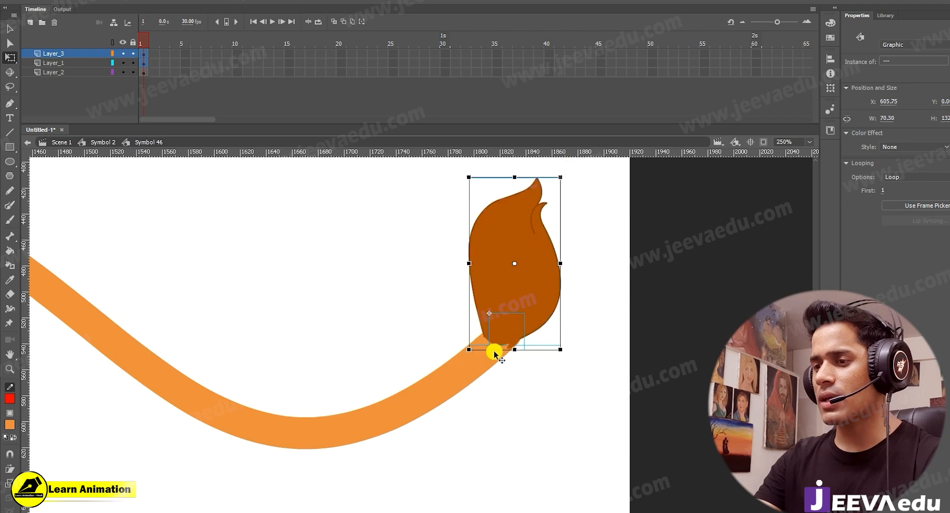
- Extend the frames of all three layers in the tail symbol beyond frame 65
drag(238, 54, 503, 79)
key(F5)
key(ctrl+z)
key(z)
alt+click(312, 303)
alt+click(374, 308)
drag(417, 371, 450, 344)
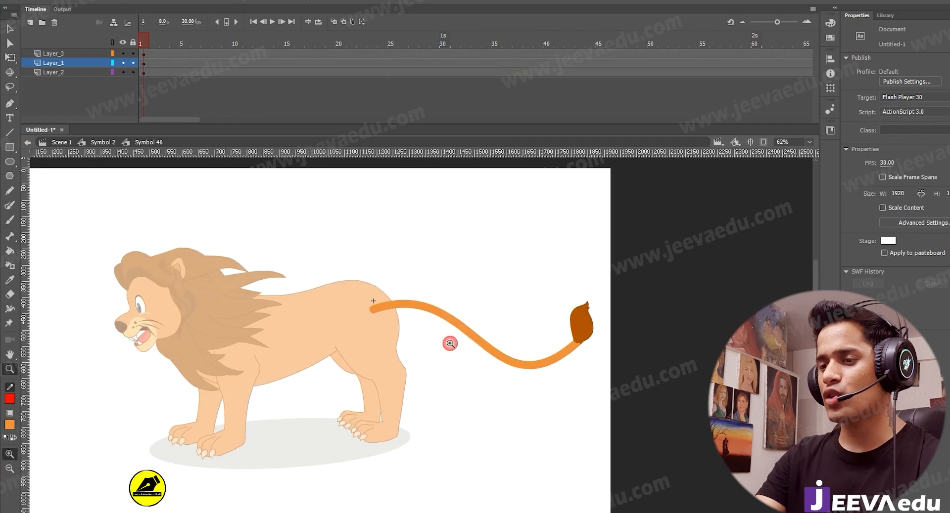
- Leave the tail symbol and return to the whole lion in Symbol 2
key(v)
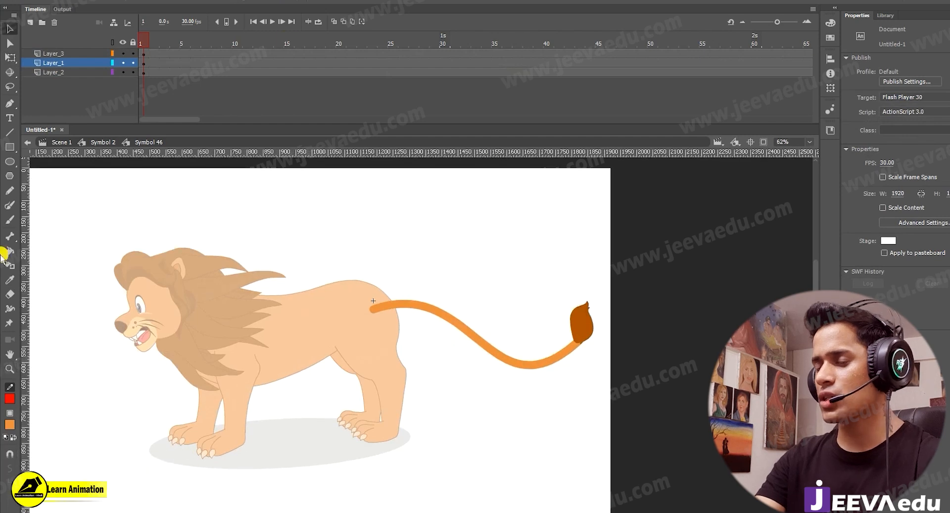
click(504, 358)
double_click(460, 390)
key(z)
alt+click(339, 388)
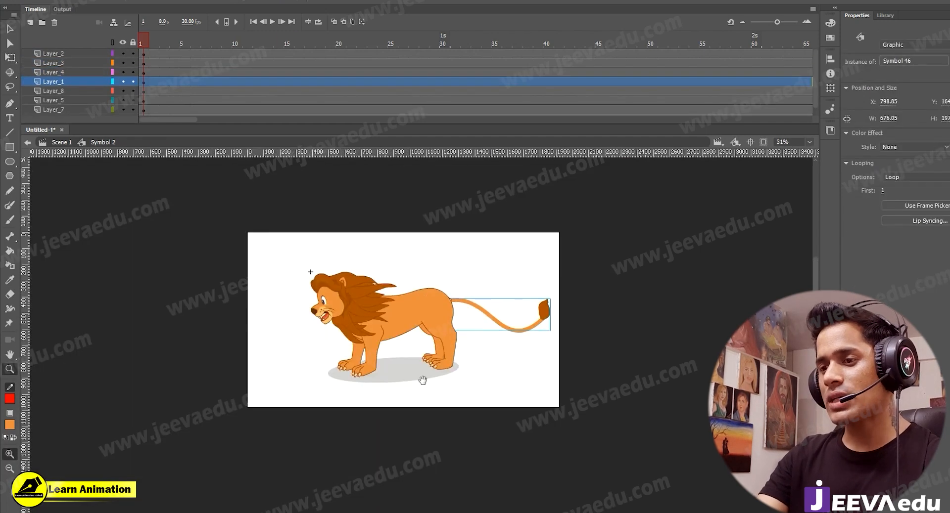
- Examine how the lion is divided into separate part symbols by selecting all of them in Symbol 2
key(v)
click(413, 366)
drag(337, 242, 575, 371)
key(z)
click(387, 319)
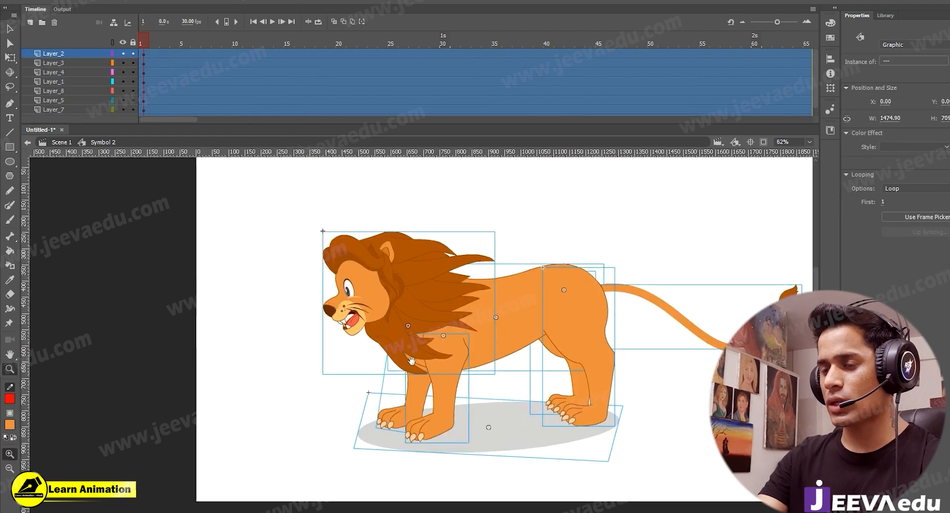
key(v)
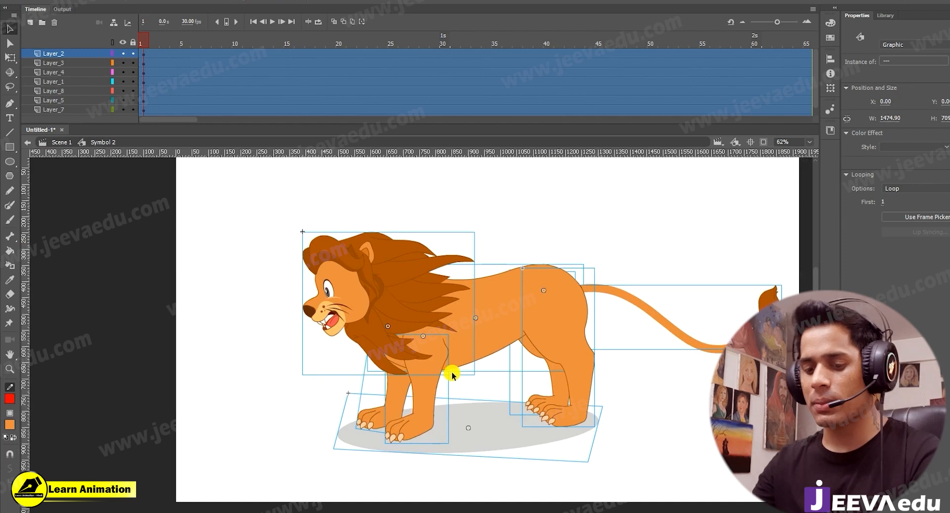
click(325, 385)
key(z)
alt+click(334, 370)
key(v)
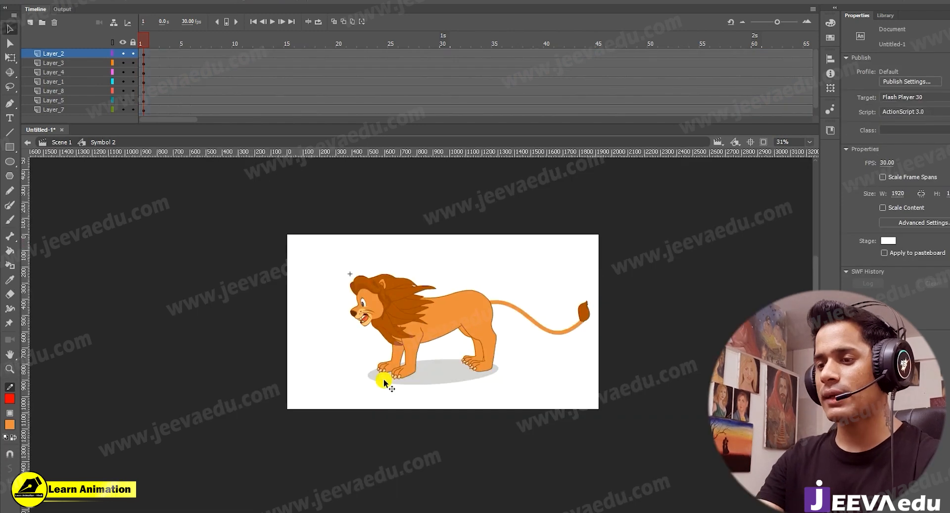
- In the main scene, shift the lion slightly to the right and extend Layer_1's frames beyond frame 65
double_click(384, 379)
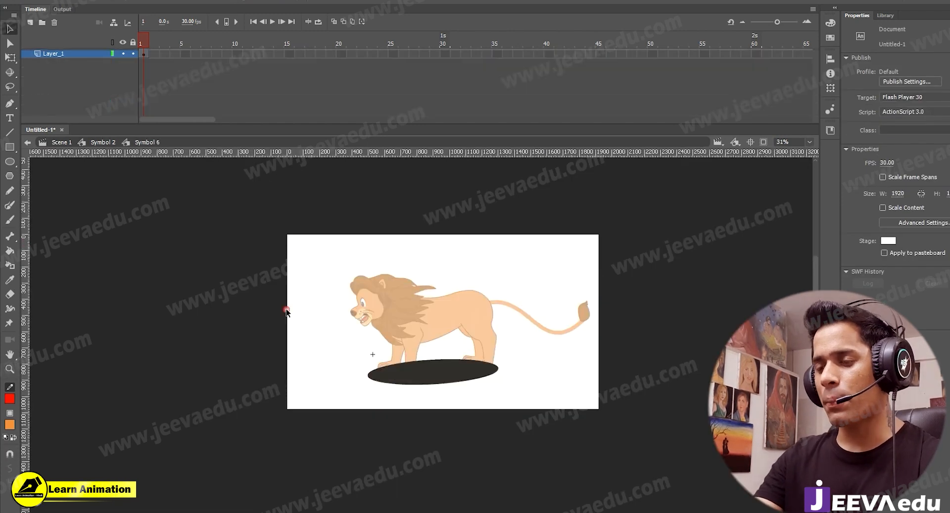
double_click(309, 317)
double_click(312, 318)
click(472, 322)
mouse_move(471, 318)
mouse_down()
mouse_move(513, 299)
mouse_move(459, 317)
mouse_up()
drag(311, 54, 73, 79)
click(553, 46)
key(F5)
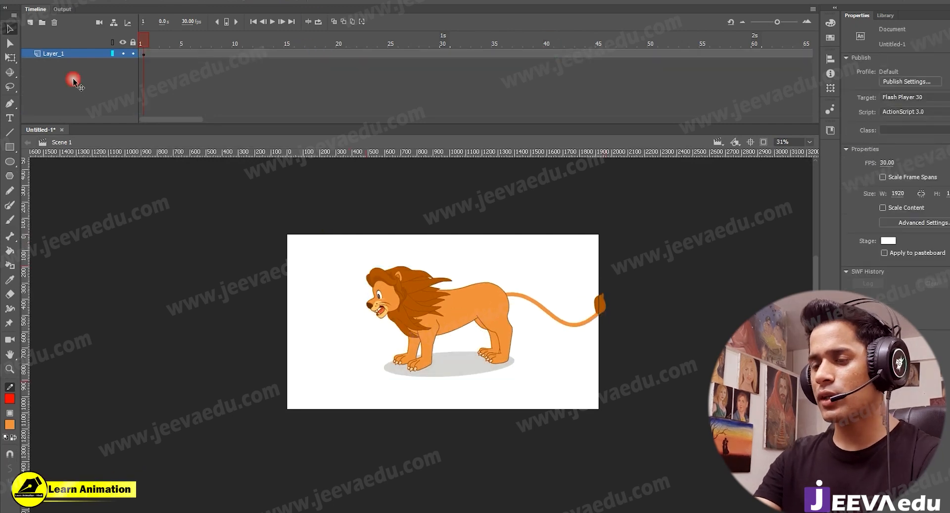
- Open the lion symbol for editing and select all its parts to review their bounds and pivots
click(473, 325)
ctrl+click(471, 322)
drag(382, 340, 413, 343)
double_click(412, 344)
click(345, 329)
drag(228, 184, 584, 411)
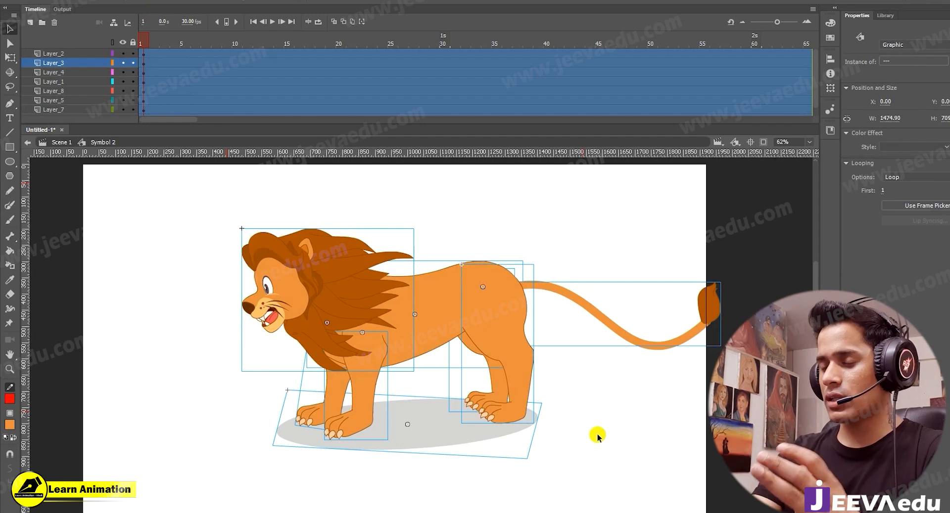
click(425, 486)
- Examine the nested symbols of the head, from the mane and face down to the individual facial features
double_click(351, 305)
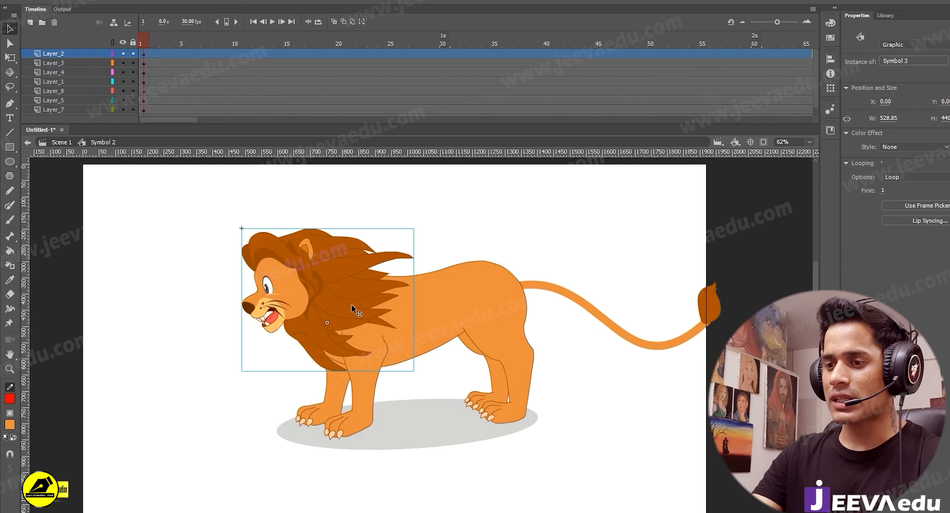
drag(235, 226, 394, 357)
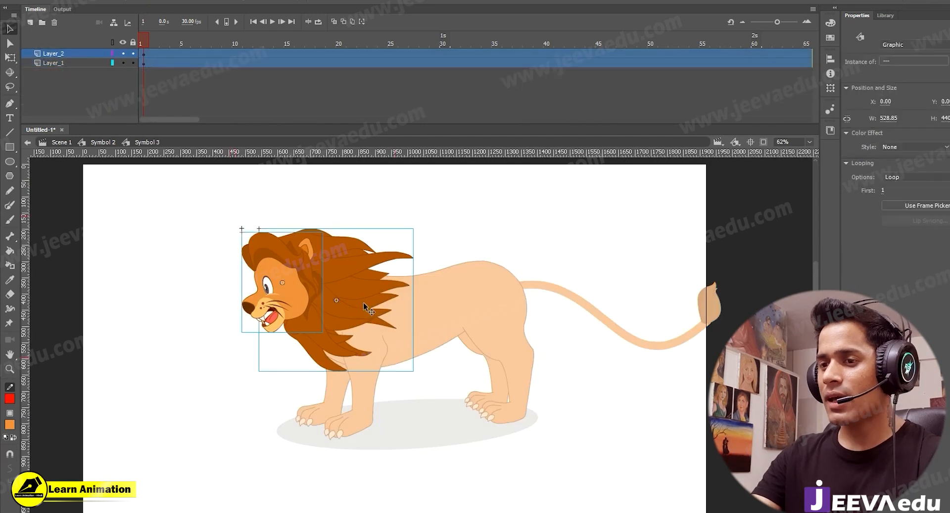
double_click(363, 303)
drag(489, 196, 267, 371)
click(365, 261)
double_click(282, 334)
double_click(268, 300)
click(306, 250)
drag(339, 228, 246, 340)
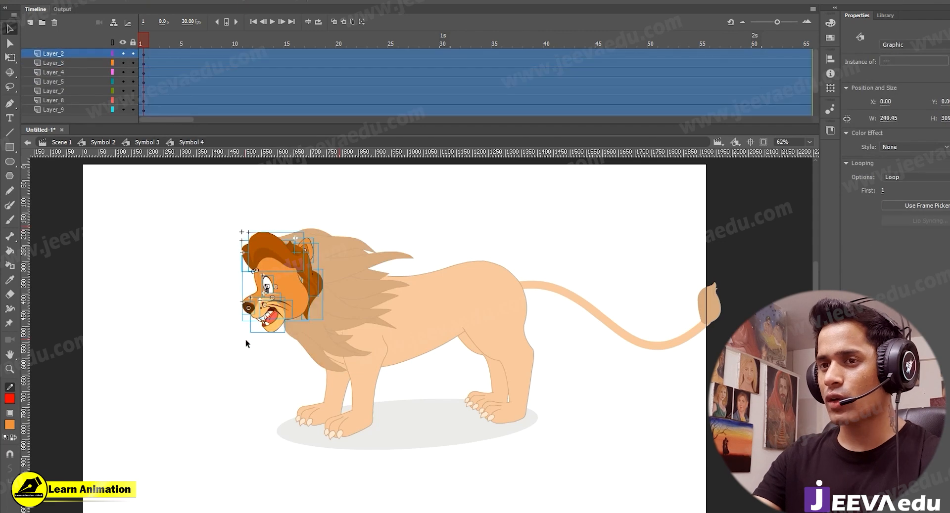
- Open the paw symbol nested in the near hind leg and extend its Layer_1 frames beyond frame 65
double_click(533, 271)
double_click(493, 327)
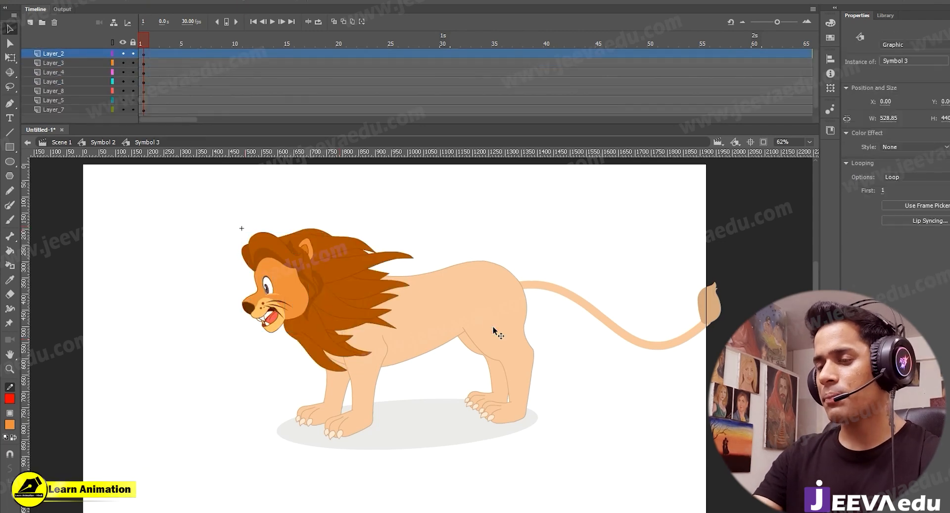
double_click(503, 335)
click(532, 352)
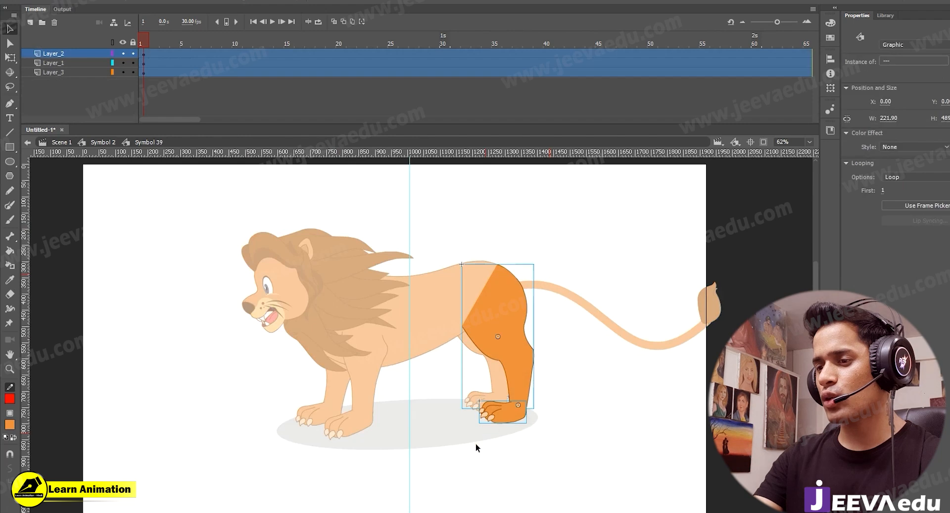
click(515, 421)
double_click(515, 421)
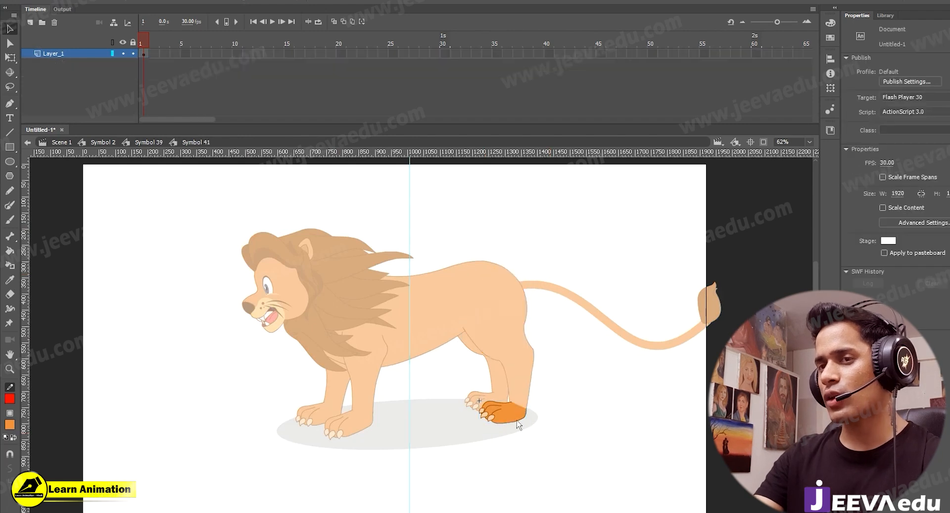
drag(425, 53, 567, 55)
key(F5)
key(F5)
key(F5)
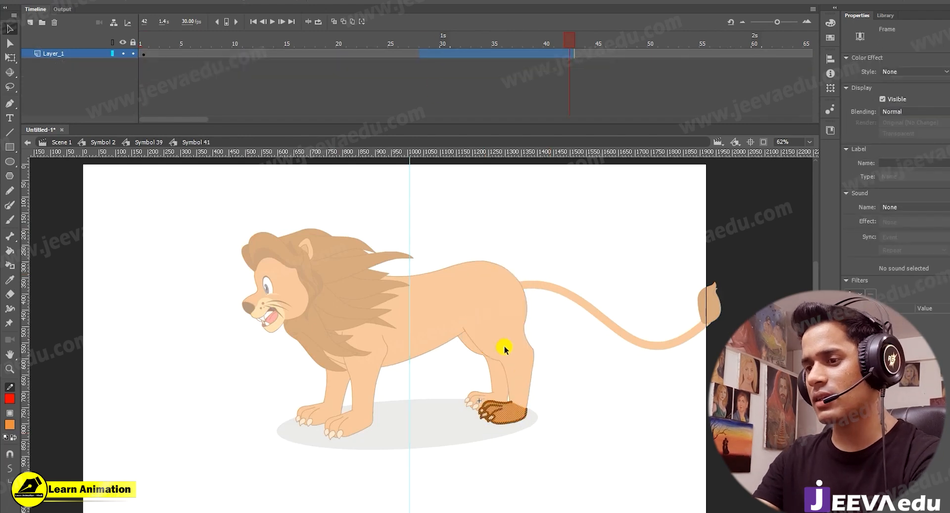
- Convert the hind paw drawing into a graphic symbol and set its looping to Single Frame
key(z)
click(467, 411)
key(v)
drag(509, 402, 520, 436)
click(611, 331)
drag(611, 330, 448, 416)
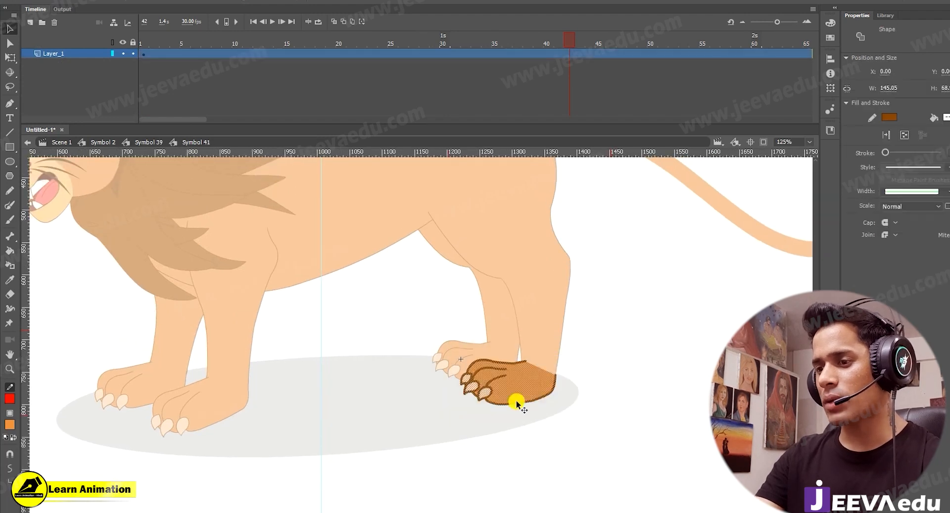
key(F8)
key(Return)
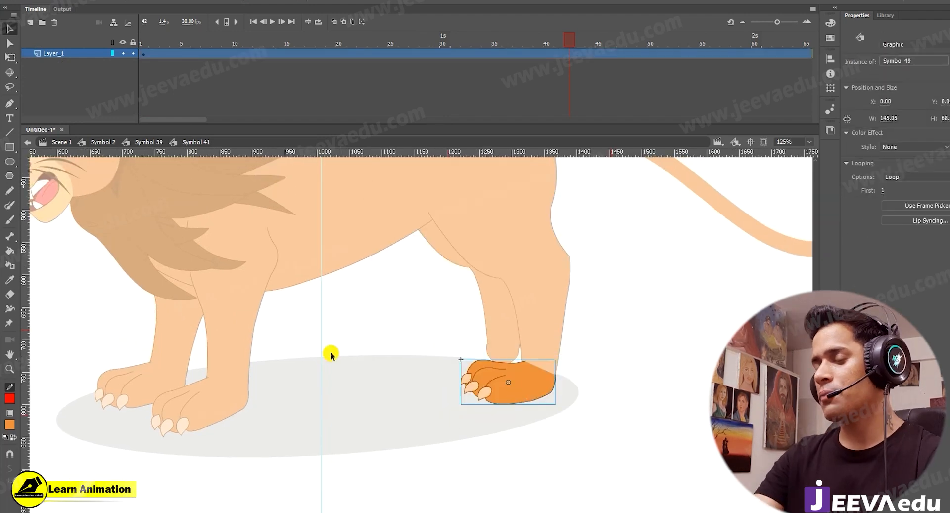
click(891, 177)
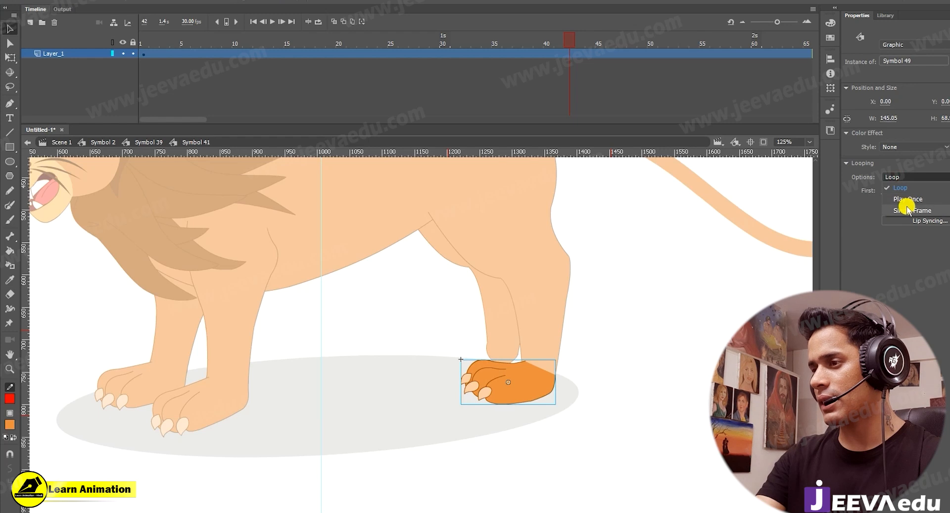
click(906, 207)
- Move the playhead to frame 12 and return from the hind paw to the whole lion in Symbol 2
drag(573, 45, 272, 111)
double_click(351, 342)
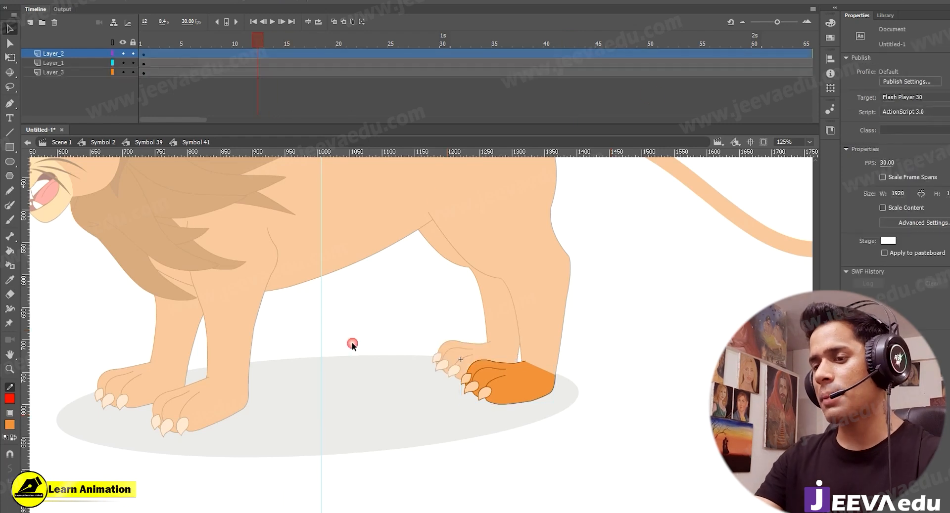
click(462, 348)
double_click(411, 339)
key(ctrl+minus)
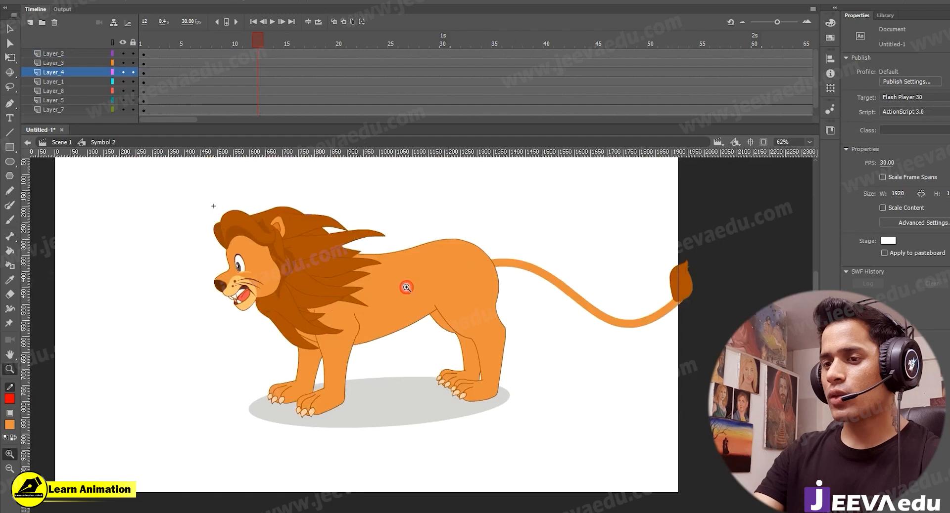
- Examine the parts and pivots inside the near front leg symbol, and return to the whole lion
double_click(347, 350)
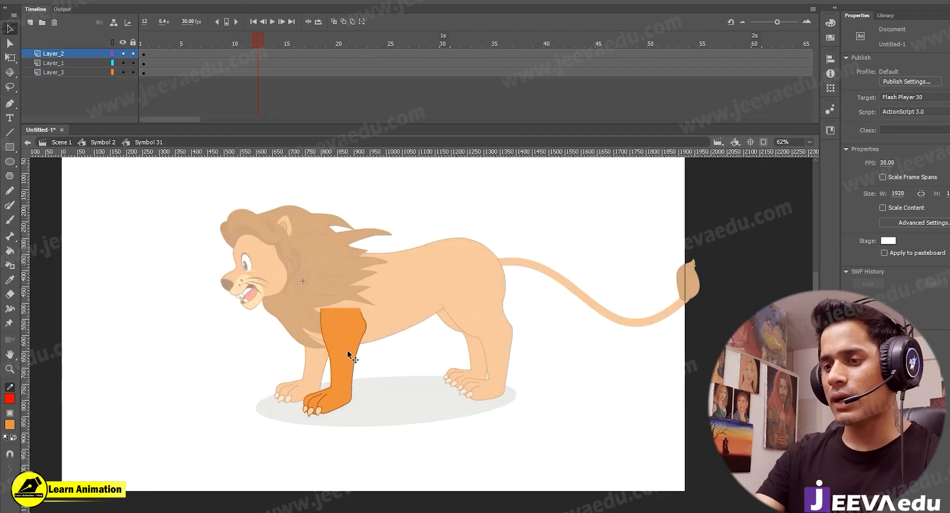
click(347, 342)
key(ctrl+a)
key(z)
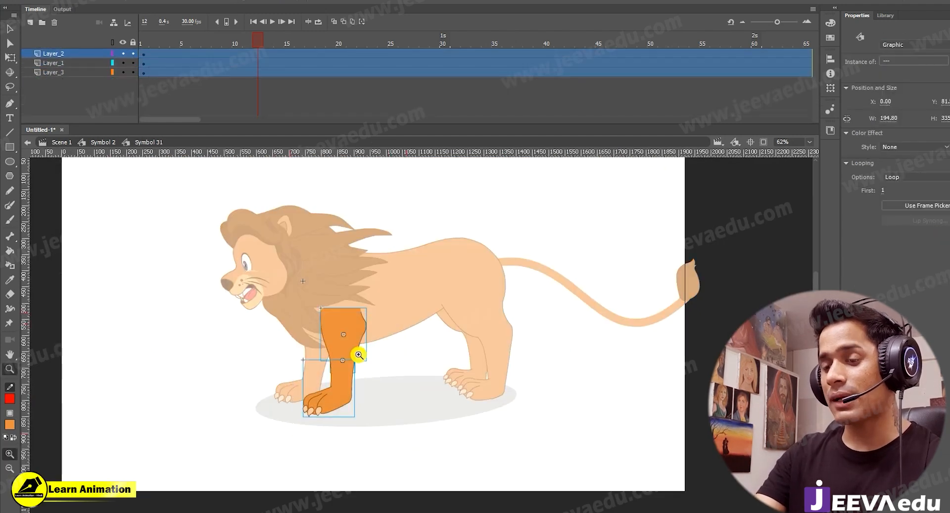
click(356, 356)
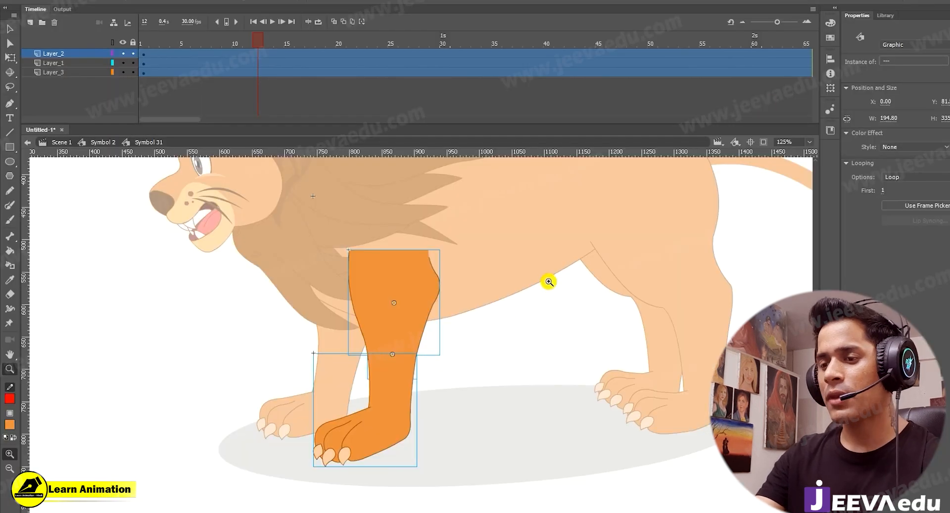
key(v)
double_click(467, 355)
key(z)
alt+click(468, 354)
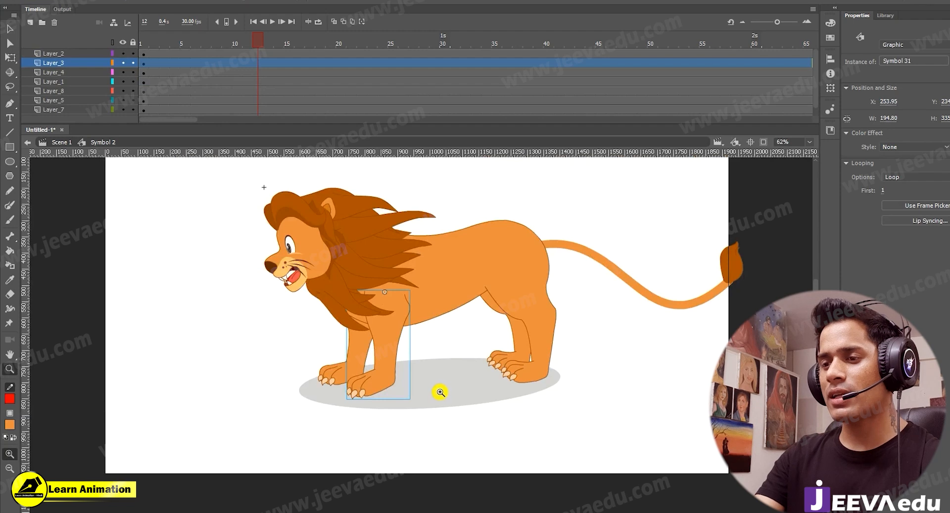
alt+click(435, 380)
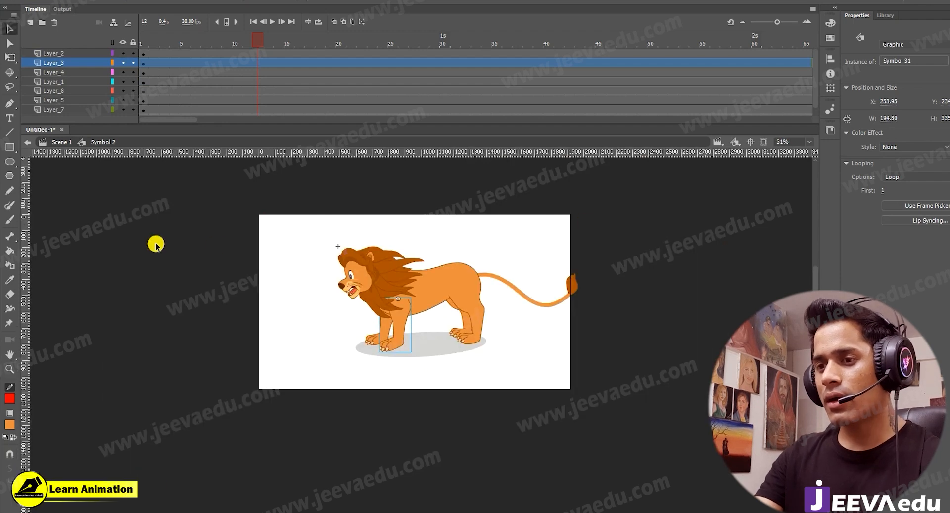
- Move all the lion's parts together about 208 px left so the tail tuft sits within the stage
key(v)
drag(297, 218, 573, 385)
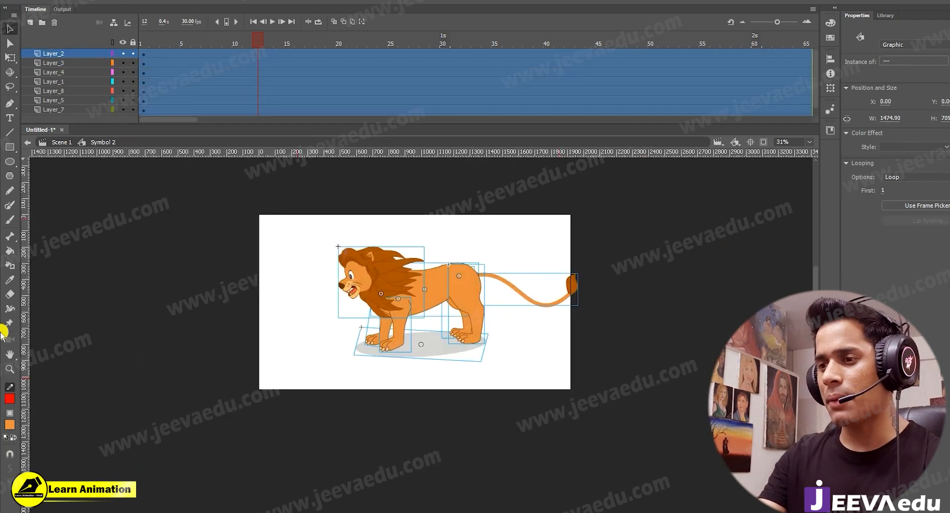
drag(435, 412, 453, 429)
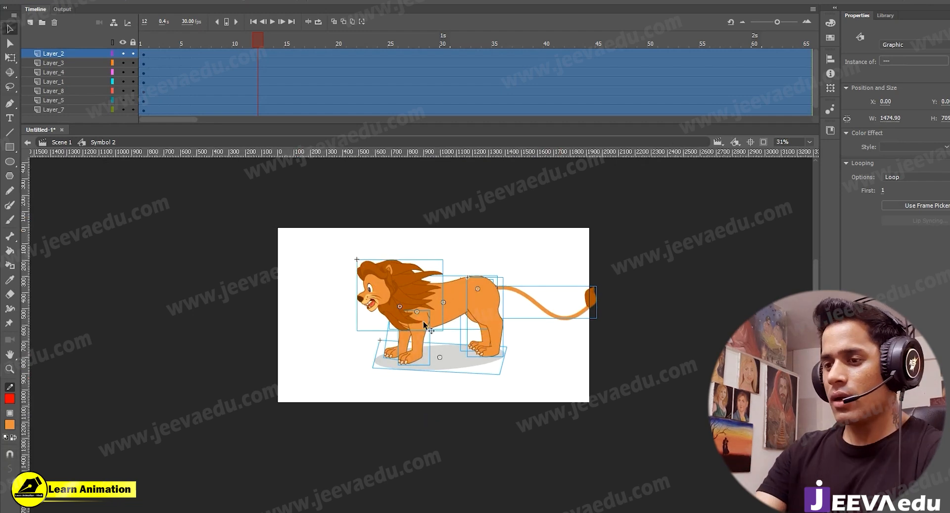
drag(415, 318, 364, 325)
key(z)
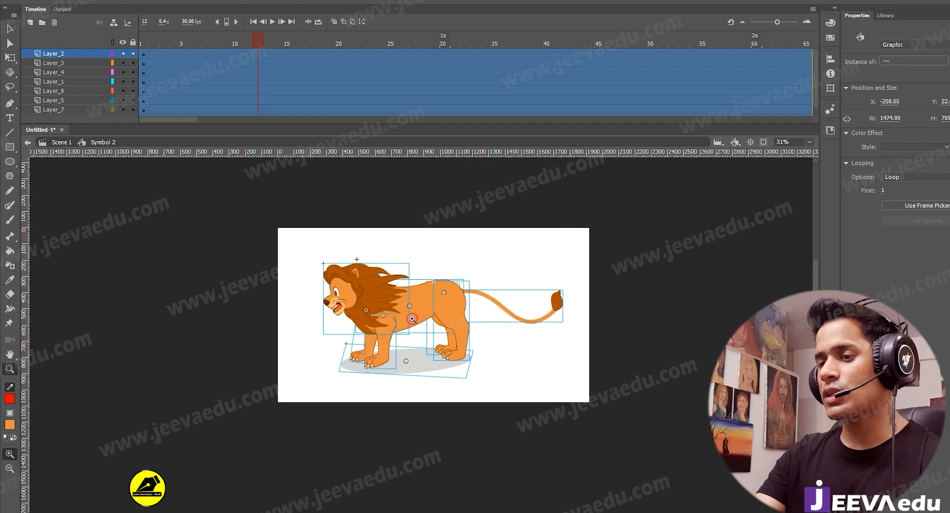
click(390, 325)
key(v)
click(241, 387)
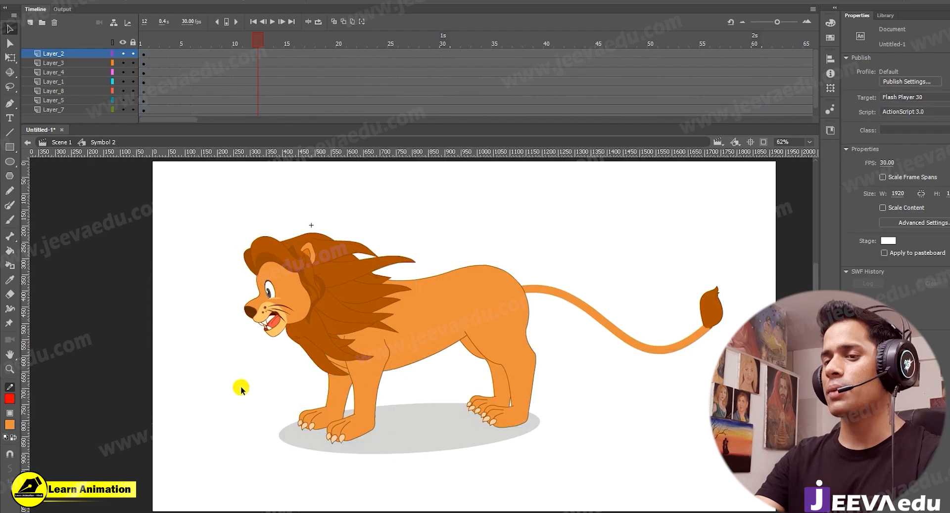